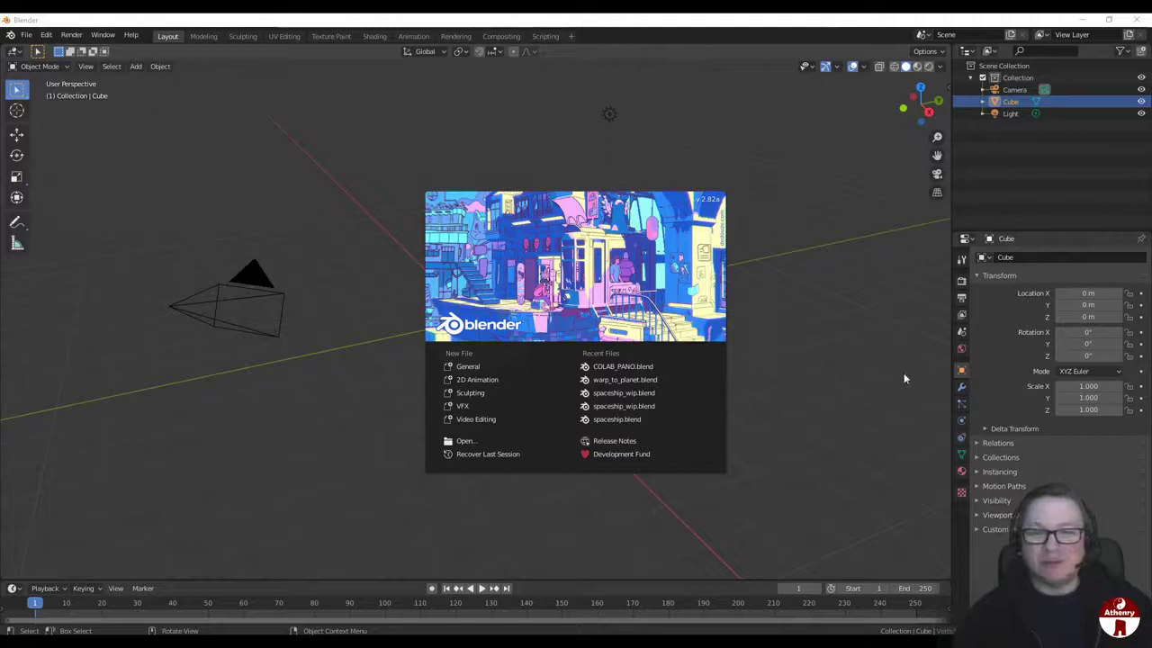
Step: Dismiss the splash screen and delete the default cube from the scene
click(843, 352)
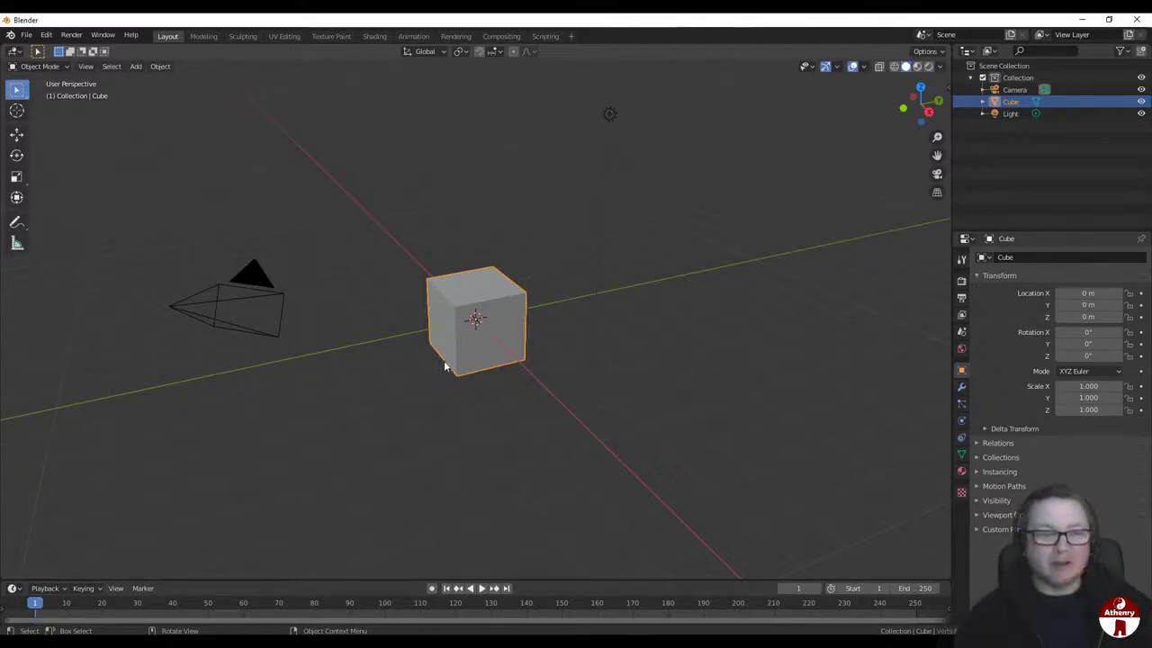
key(x)
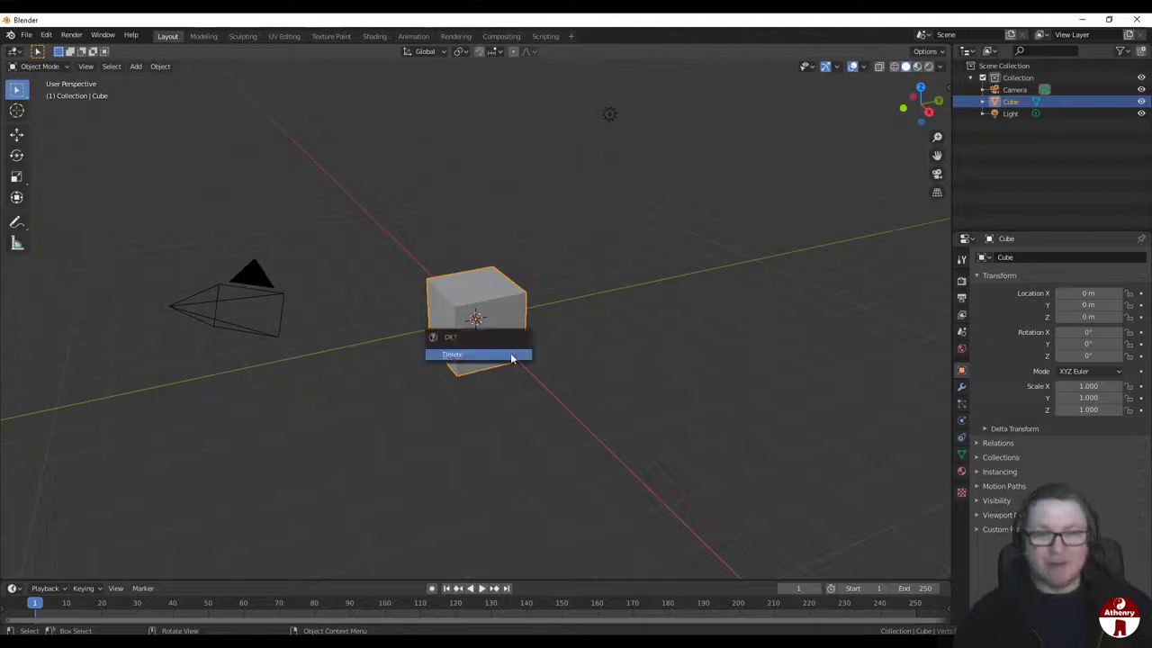
click(514, 355)
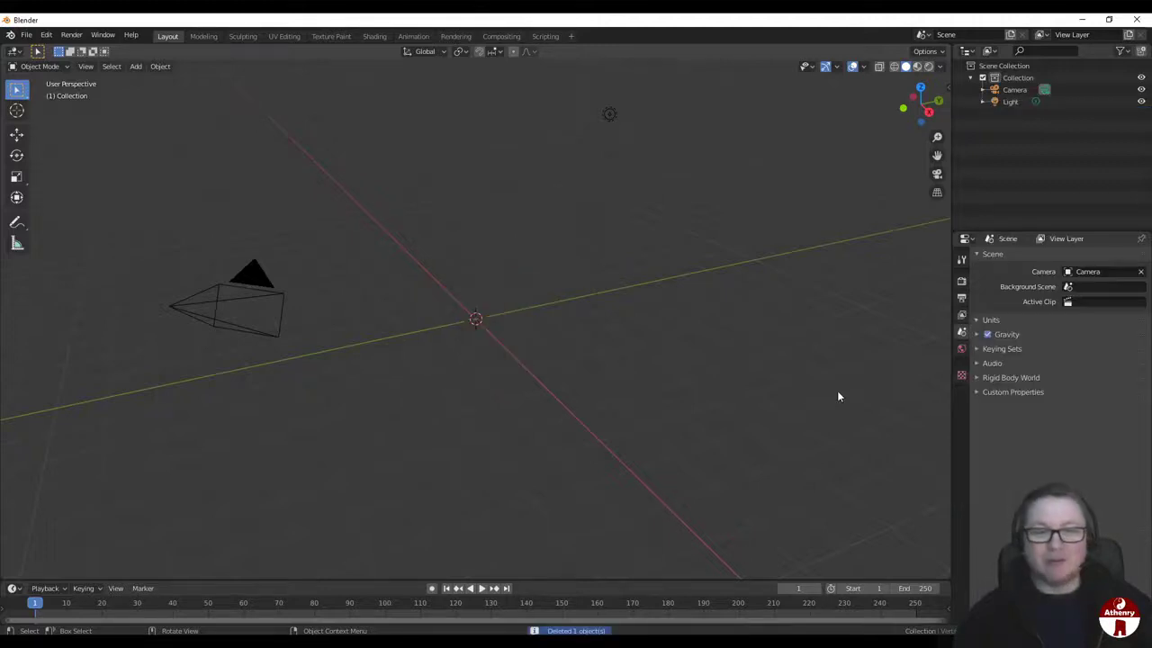
Step: Enable the Screencast Keys display for the viewport and hide the sidebar again
click(29, 36)
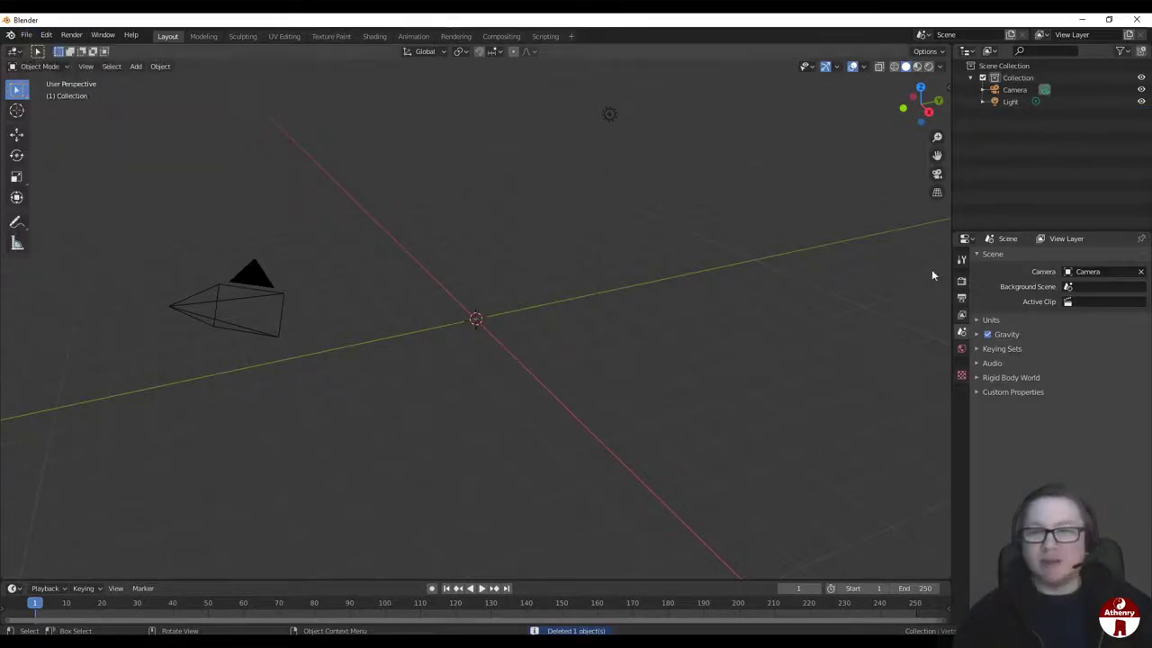
key(n)
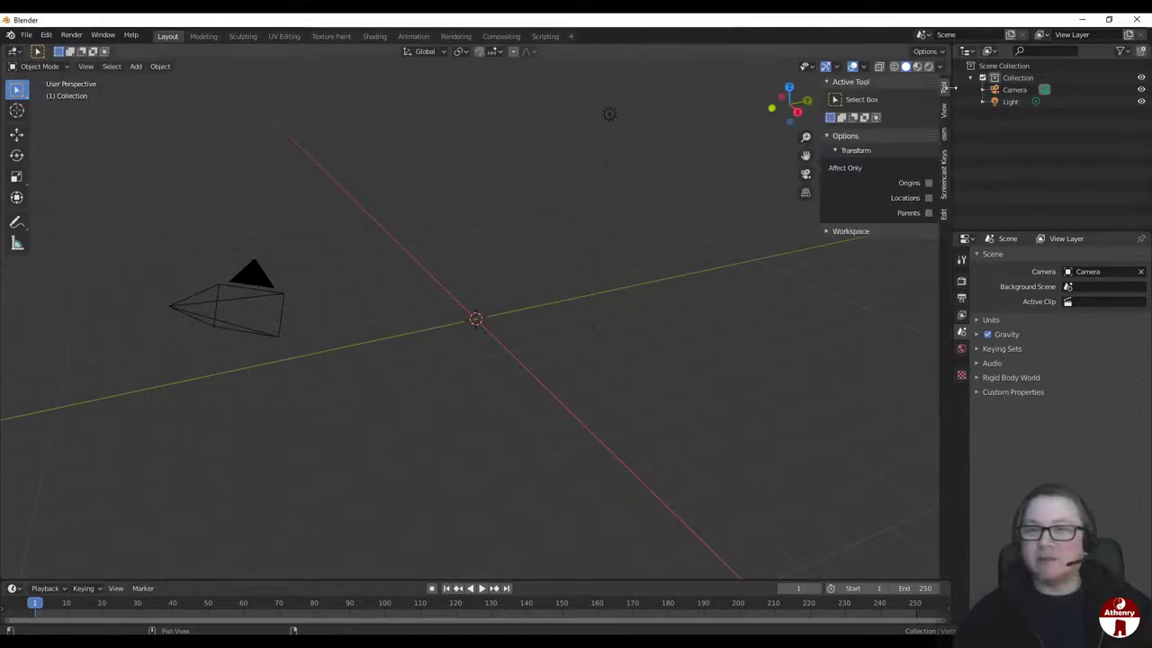
click(947, 187)
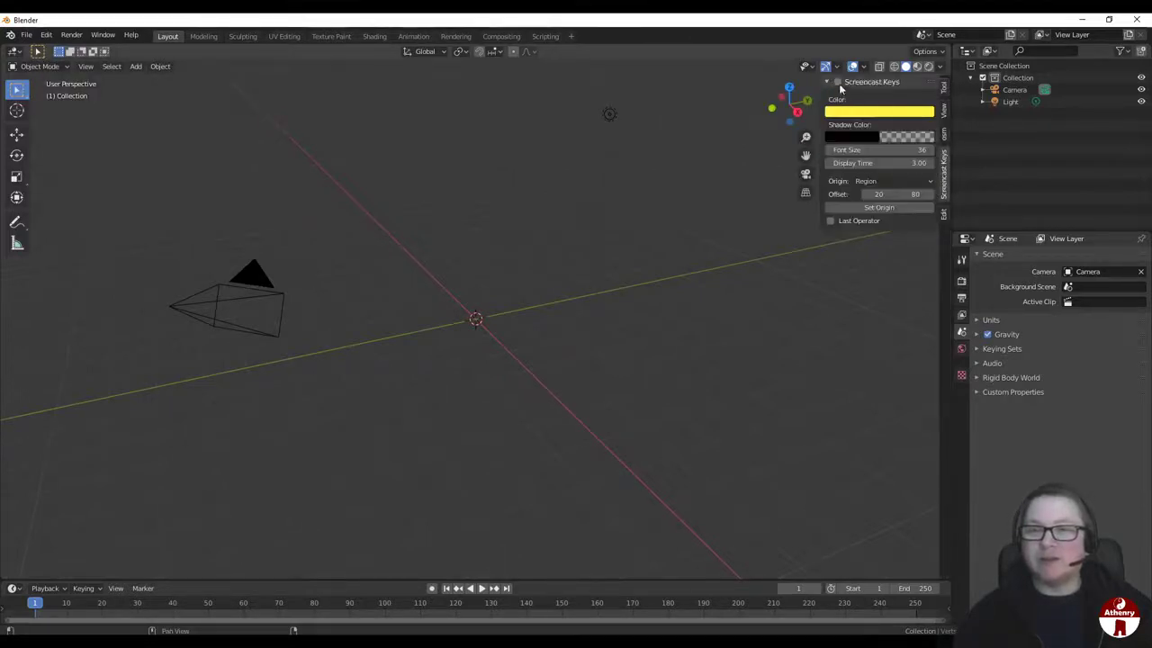
click(719, 143)
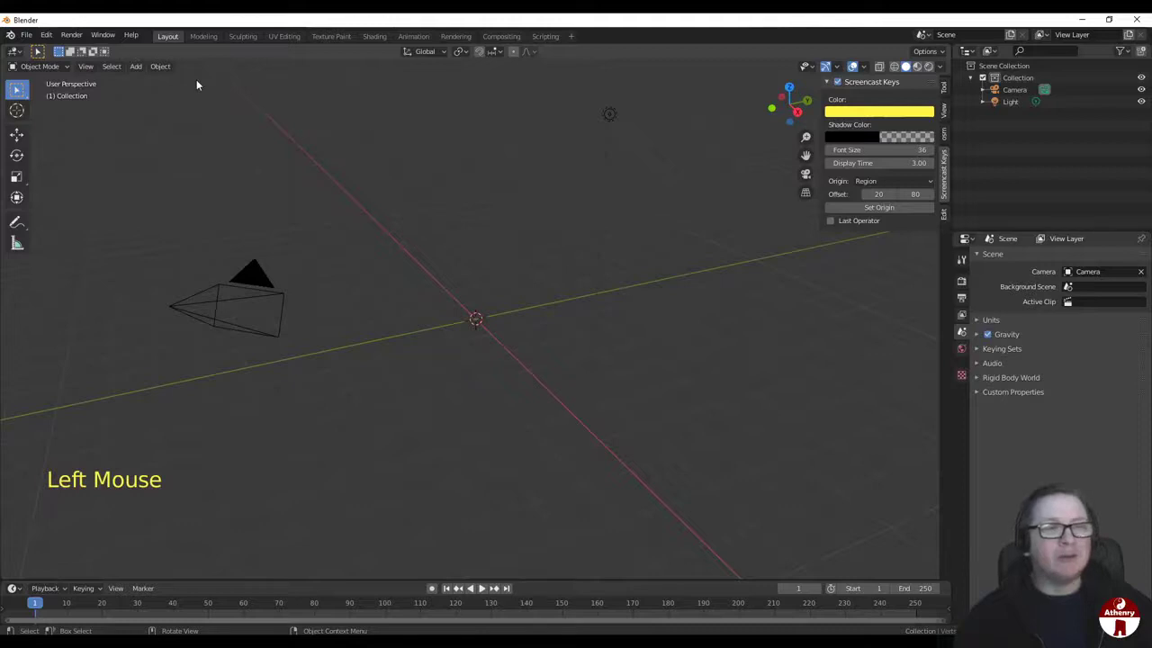
key(n)
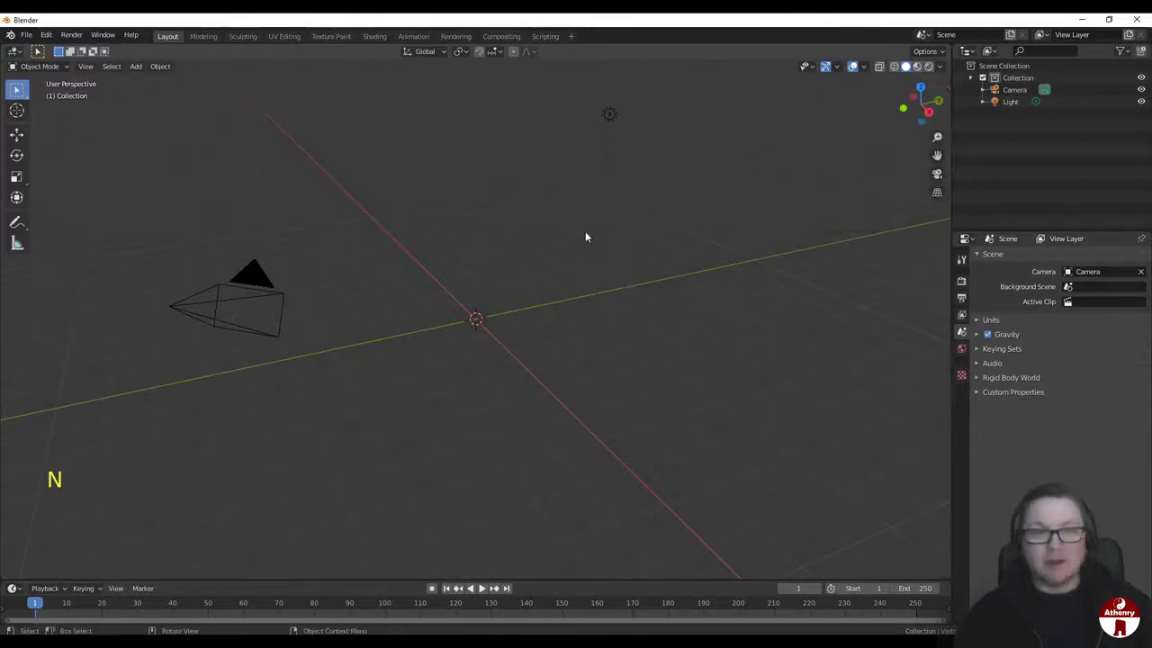
Step: Start appending data and open spaceship_wip.blend from the D:\Blender folder as the source
click(26, 36)
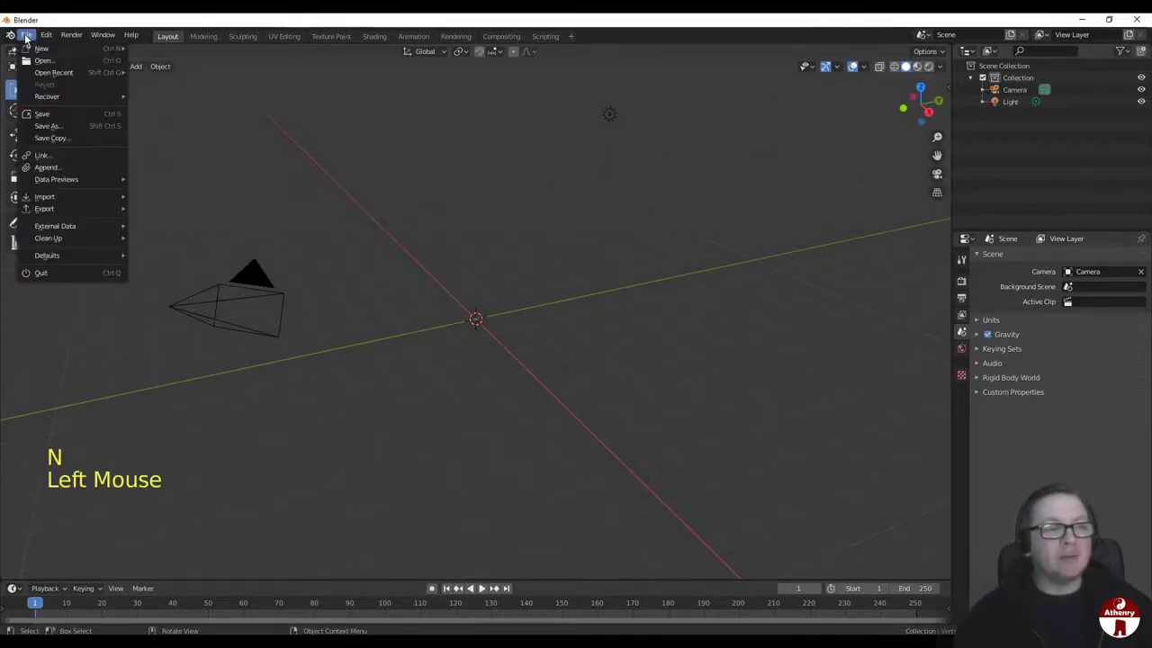
click(47, 168)
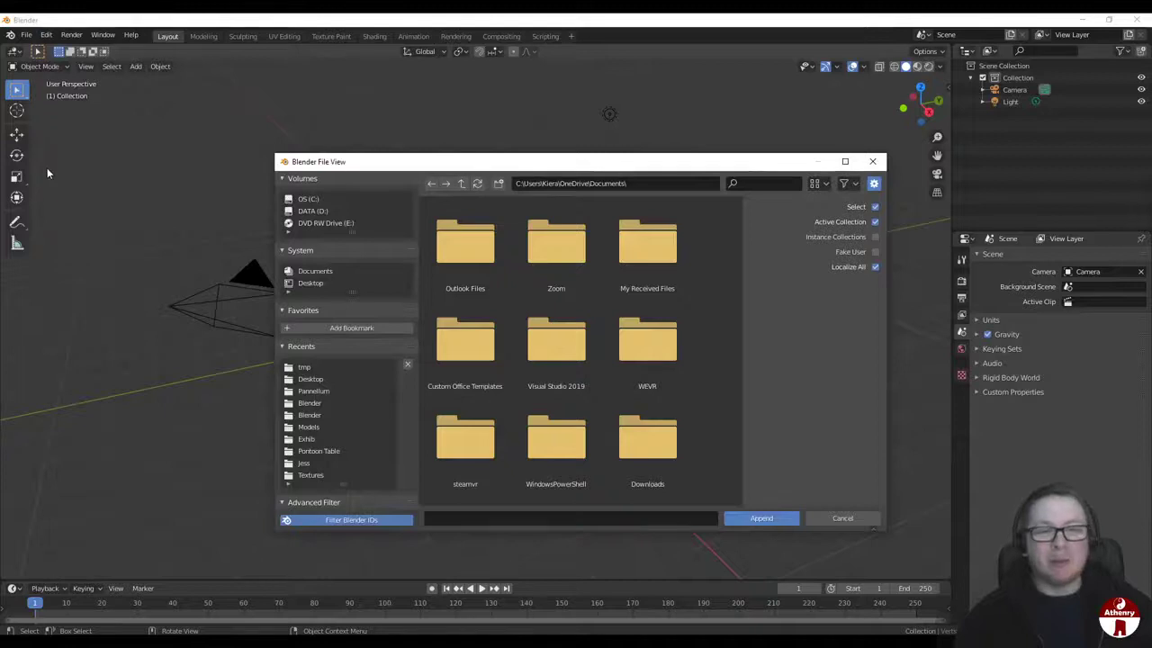
click(308, 212)
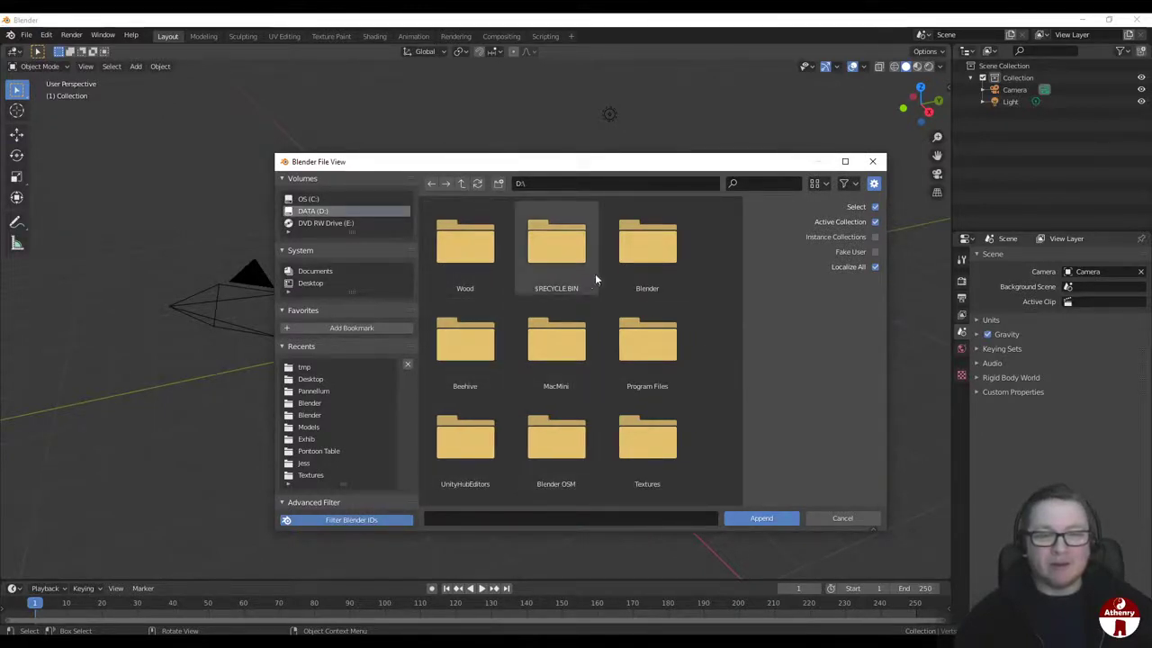
click(646, 270)
double_click(646, 269)
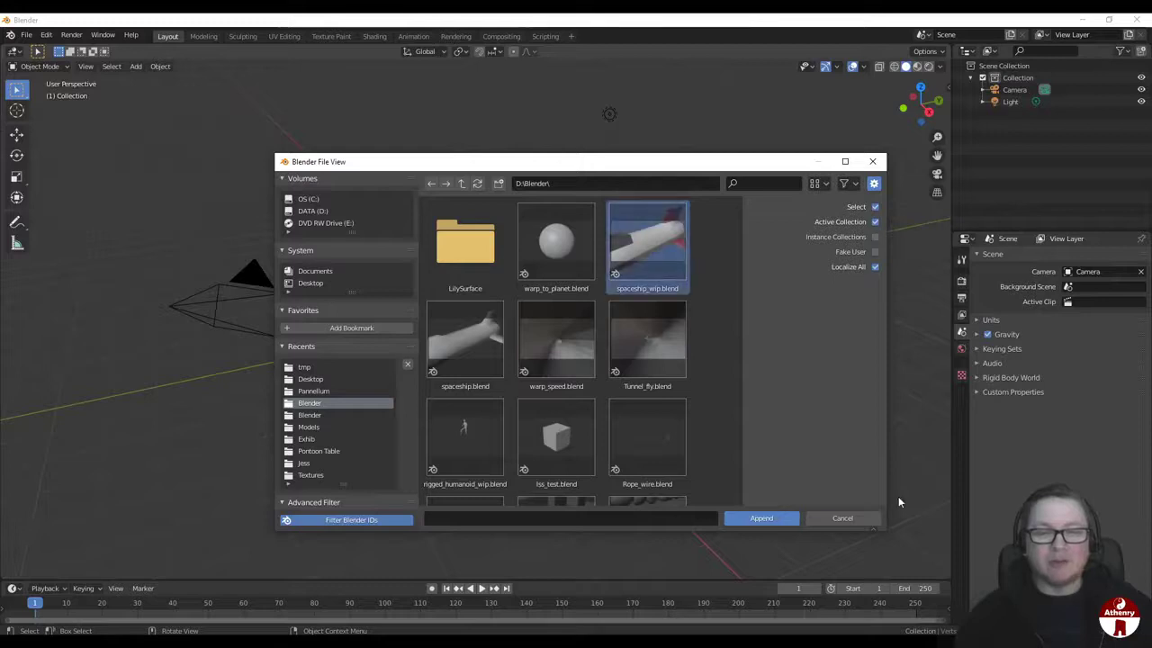
click(784, 520)
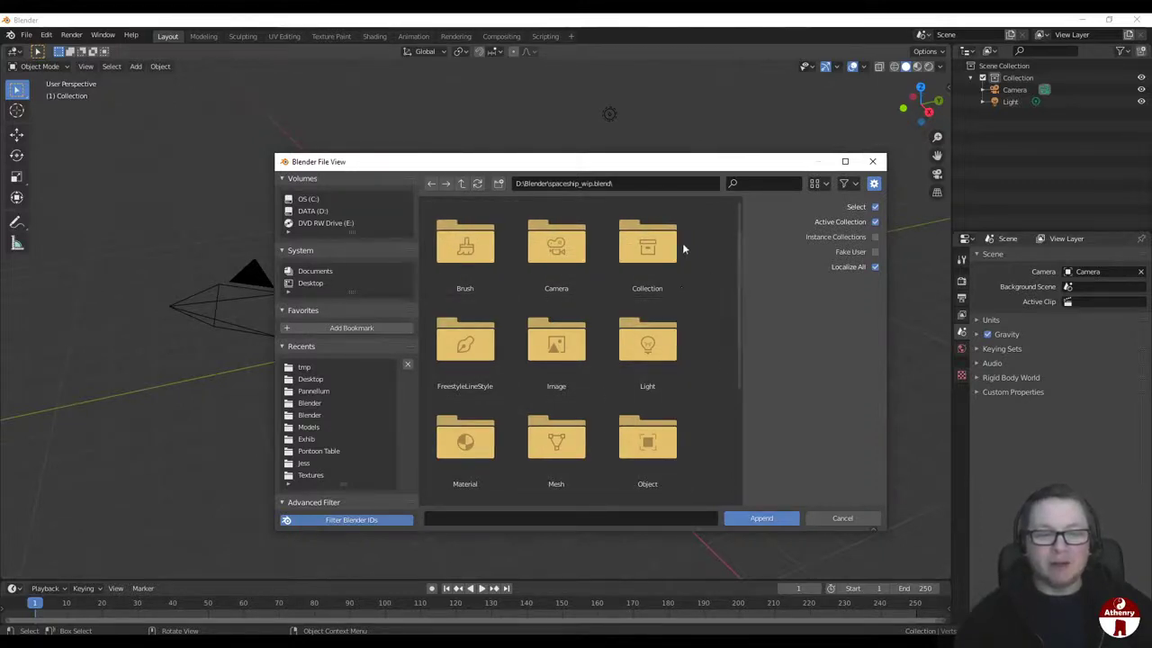
Step: Show the file's contents as a vertical list and append the Spaceship object from its Object category
click(823, 185)
click(810, 224)
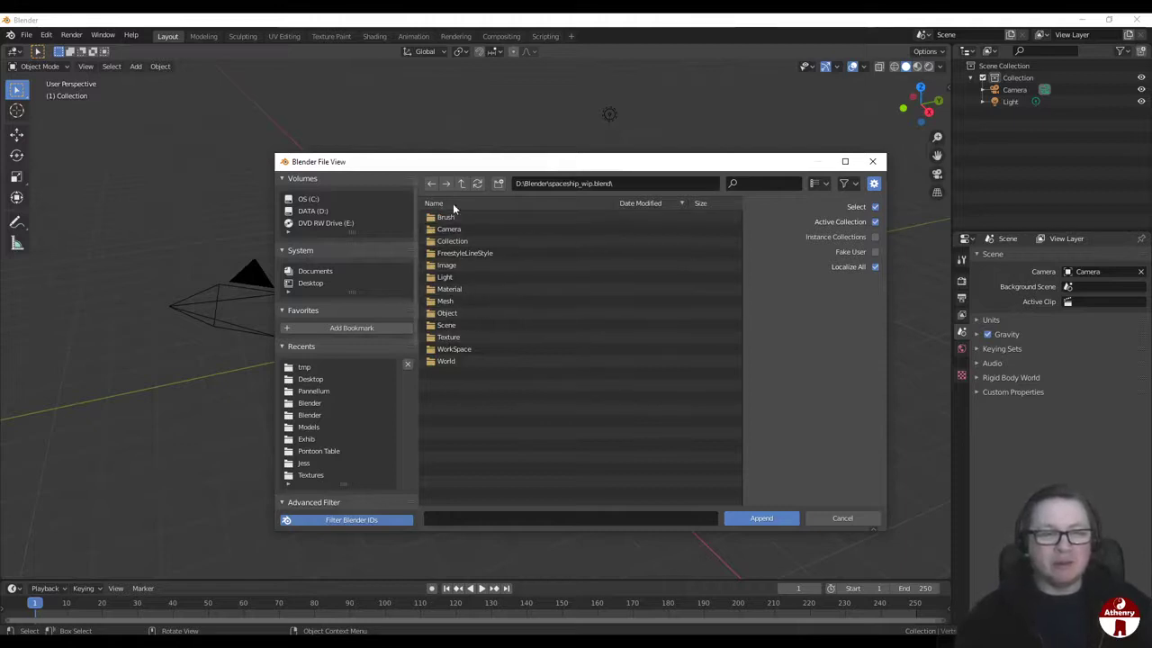
double_click(456, 313)
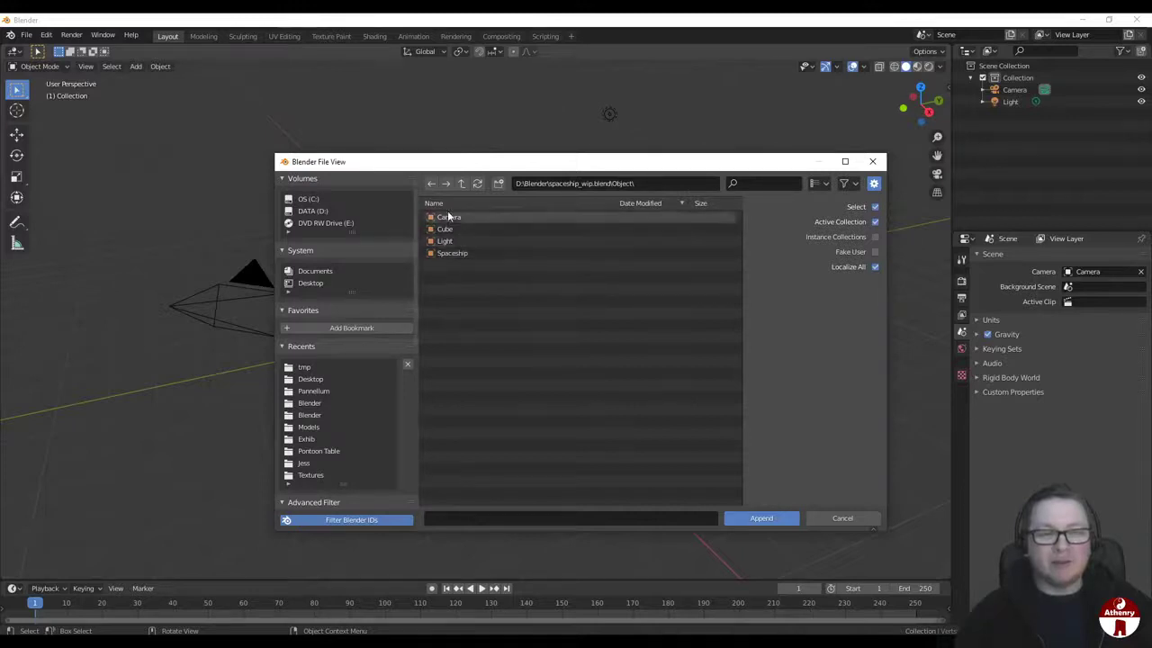
click(440, 254)
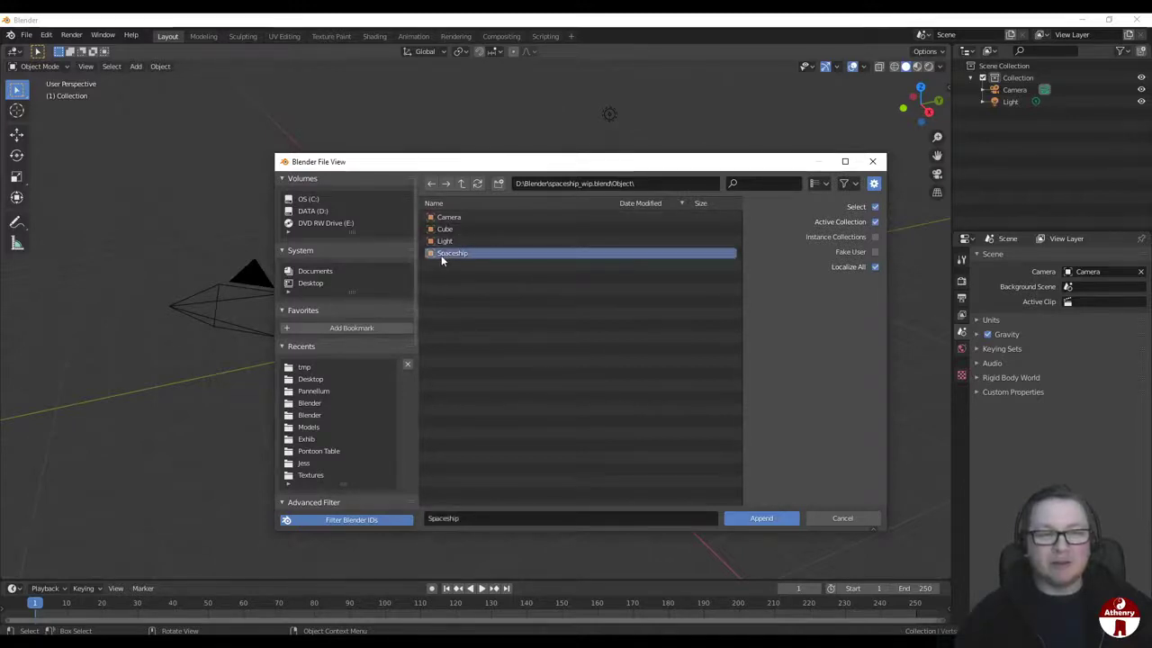
click(774, 518)
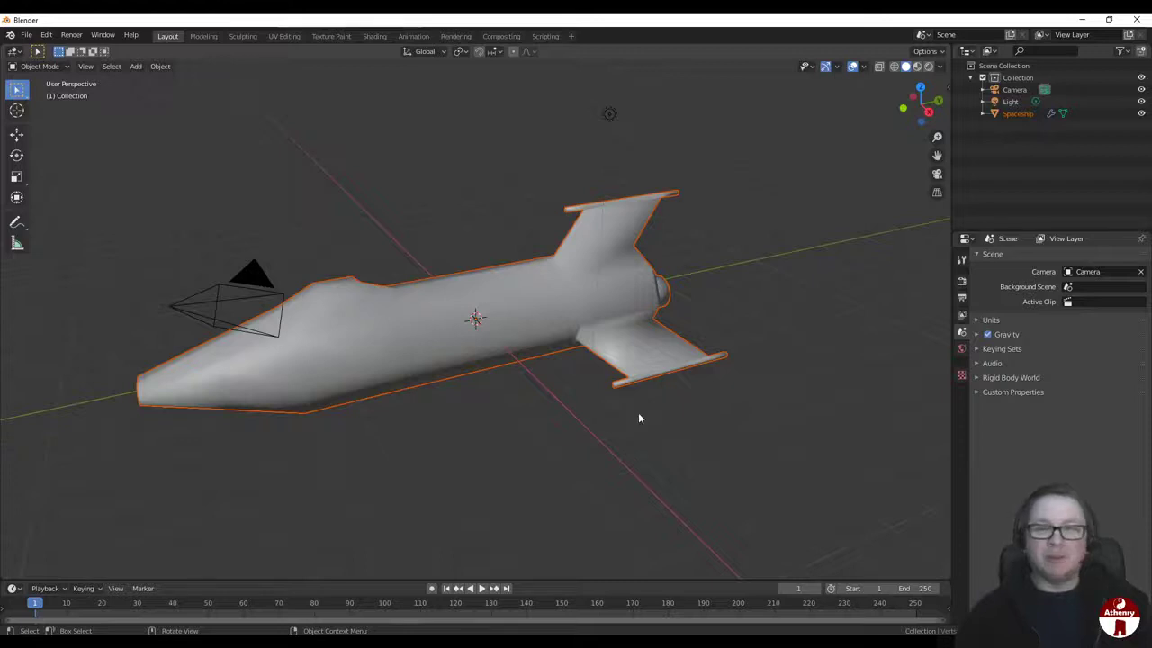
Step: Make the spaceship the active object and apply flat shading to it
middle_drag(639, 418, 528, 419)
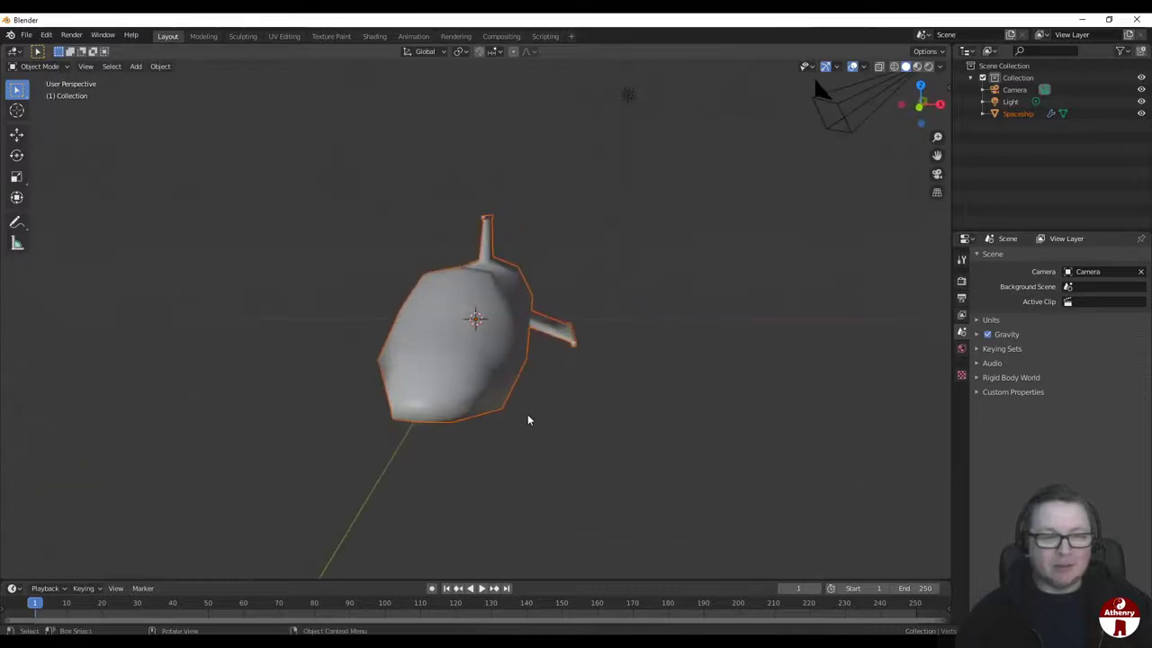
right_click(494, 358)
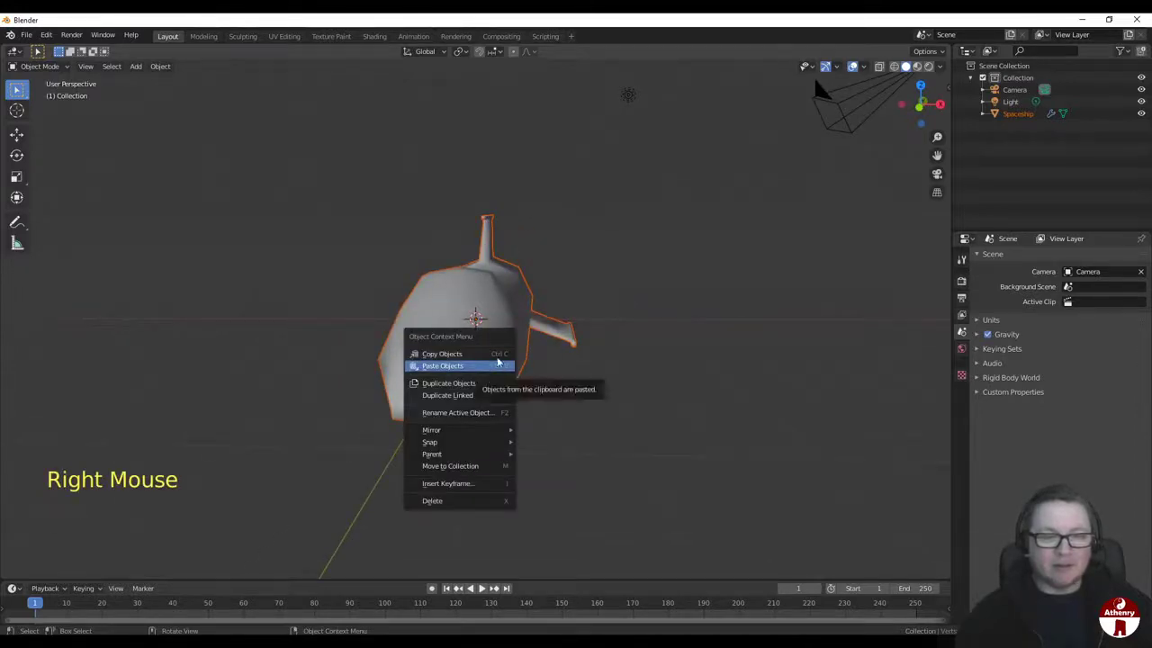
middle_drag(529, 312, 480, 318)
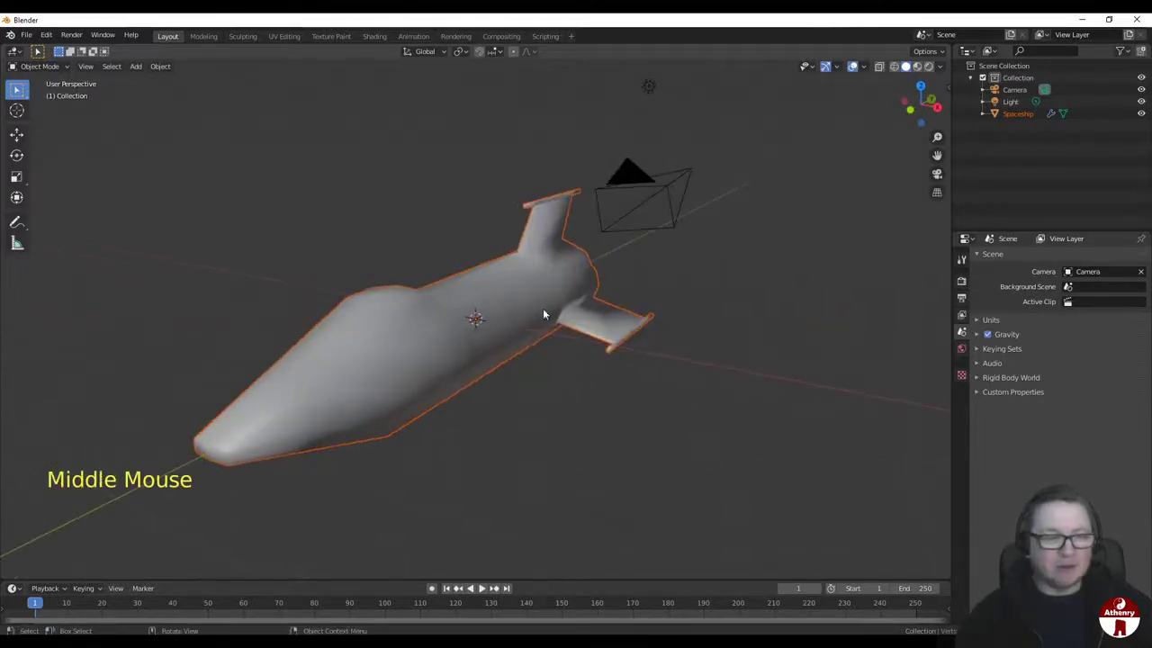
click(612, 281)
right_click(513, 287)
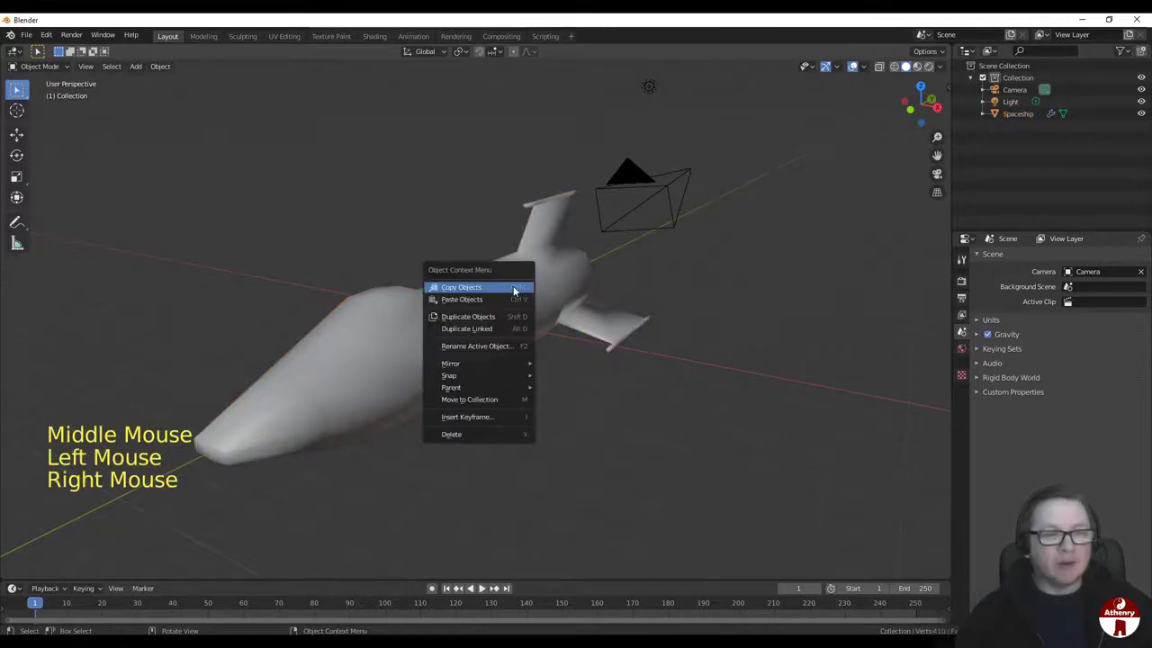
click(394, 340)
right_click(394, 341)
click(402, 346)
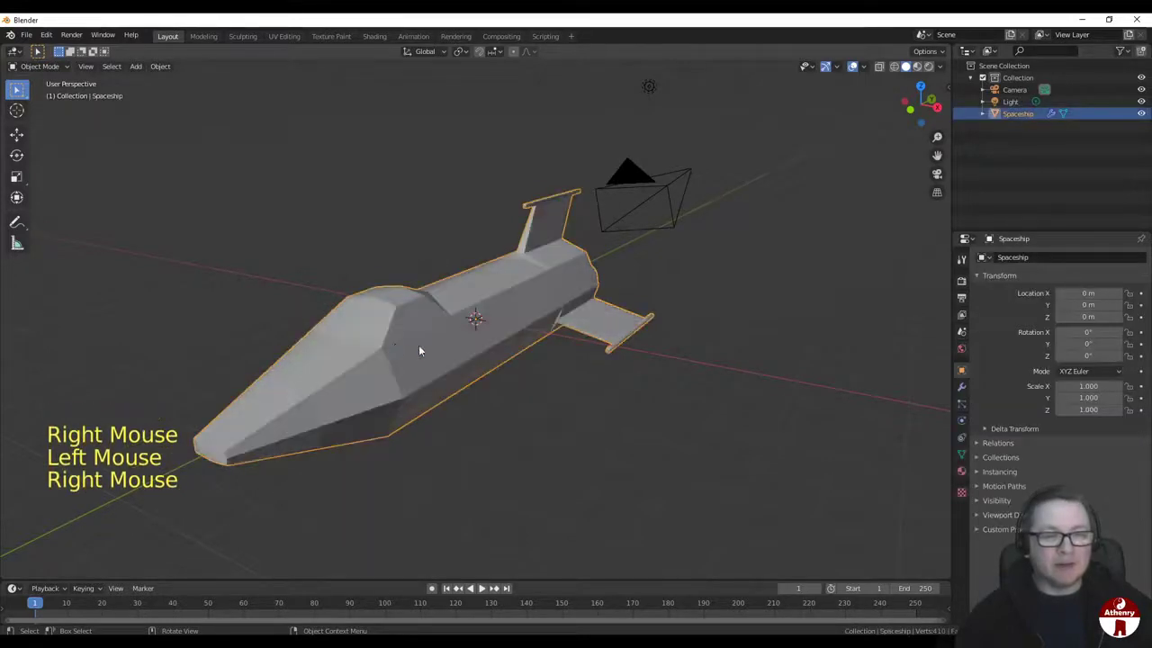
Step: Switch the viewport to Material Preview shading to display the spaceship's materials
middle_drag(418, 345, 537, 327)
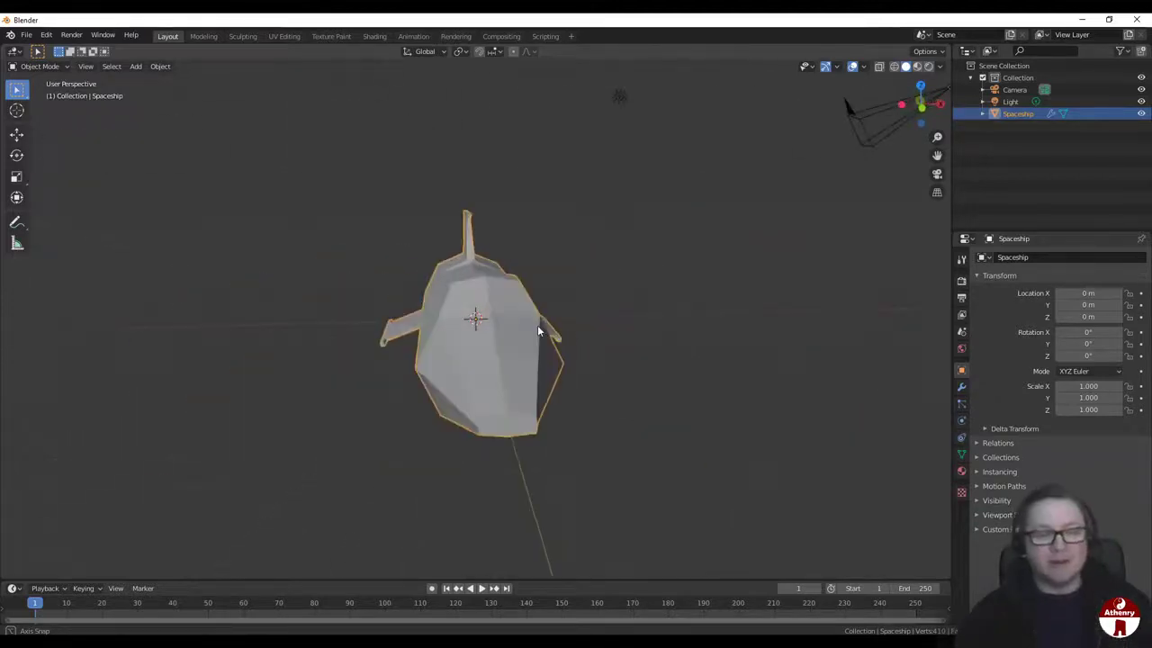
scroll(576, 356, down, 2)
middle_drag(592, 364, 540, 373)
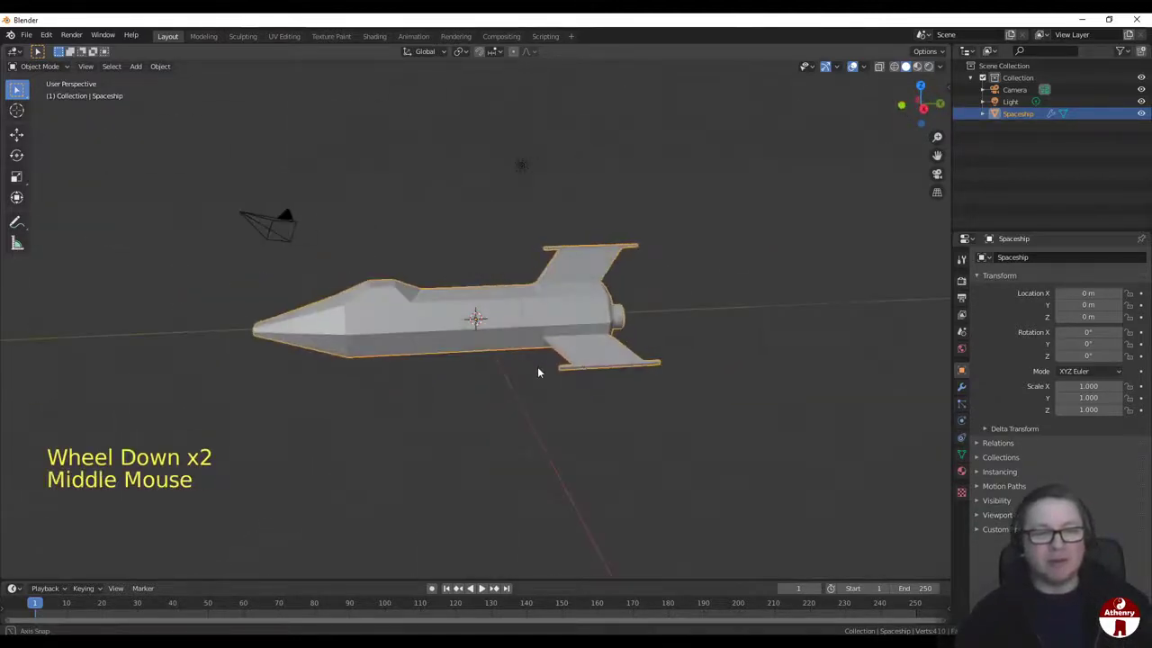
click(918, 67)
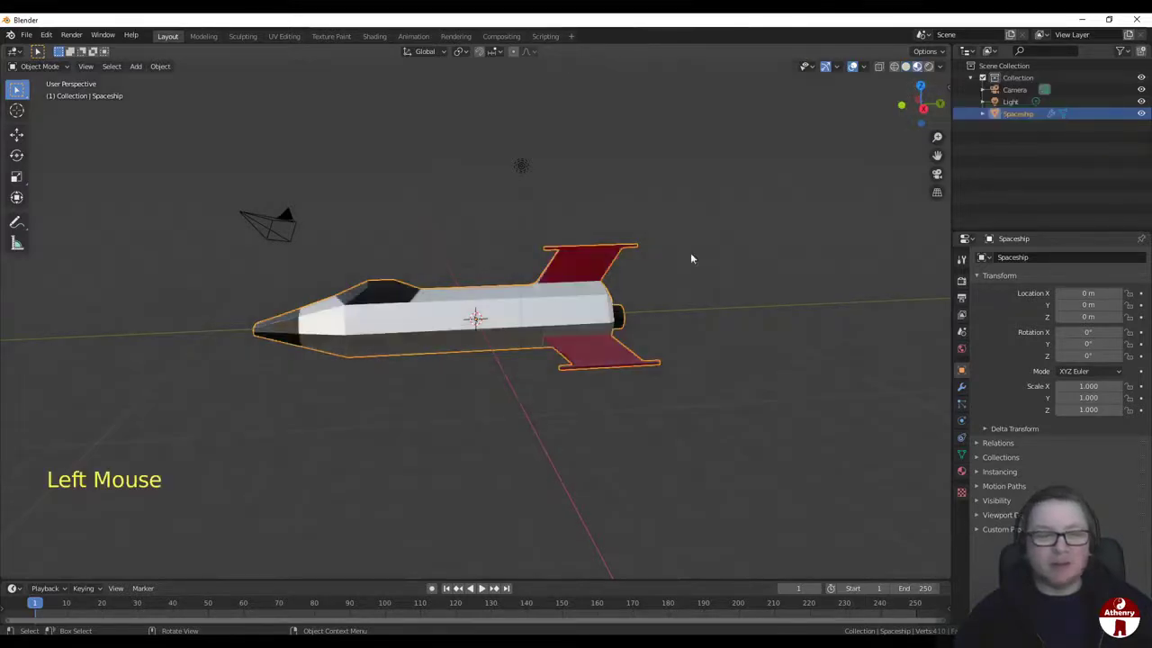
Step: Examine the spaceship from several angles and distances to judge its look and its size in the scene
mouse_move(689, 255)
middle_down()
mouse_move(610, 227)
mouse_move(849, 329)
mouse_move(861, 368)
mouse_move(664, 297)
mouse_move(605, 295)
middle_up()
scroll(605, 298, down, 2)
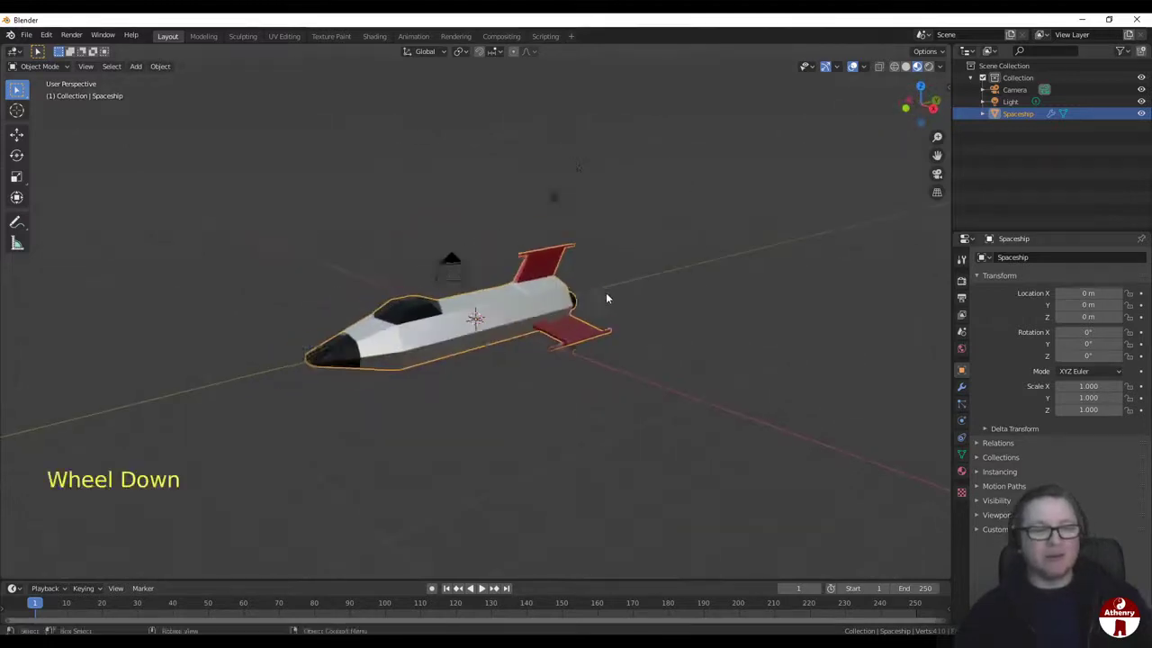
scroll(606, 298, down, 6)
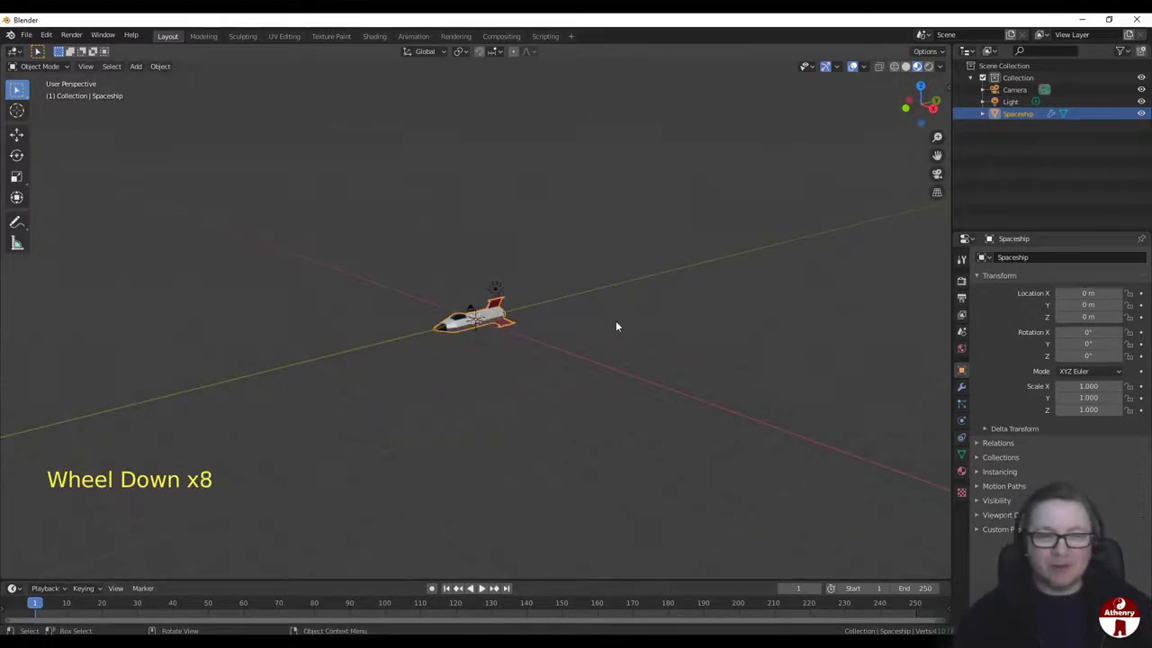
middle_drag(617, 323, 709, 325)
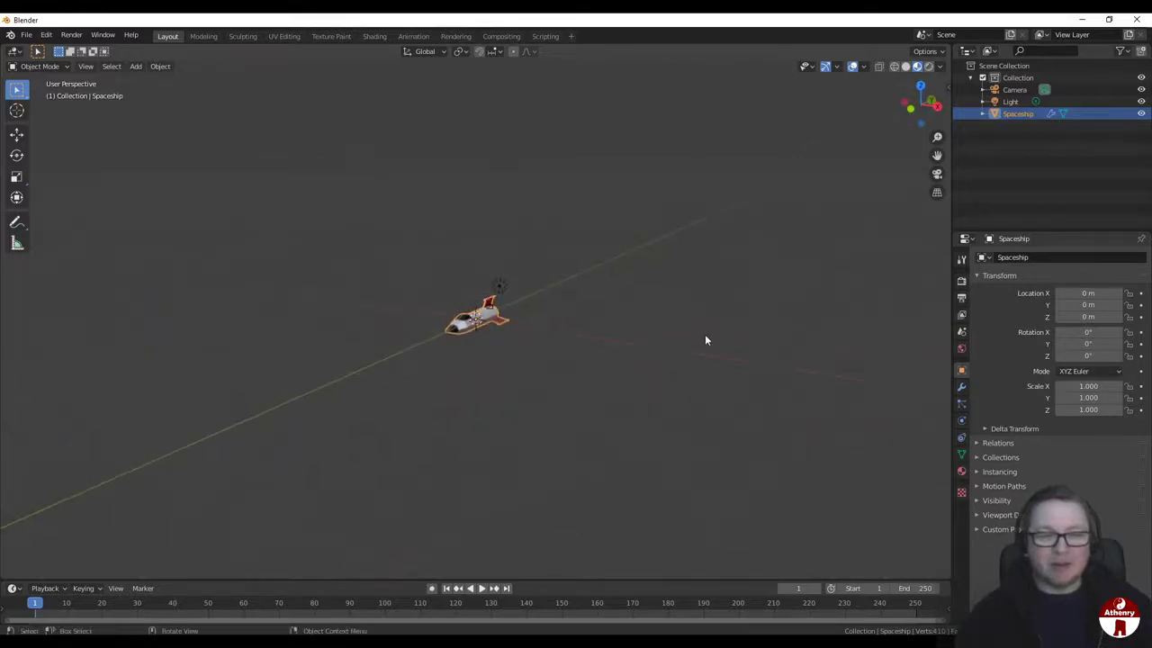
scroll(705, 339, up, 8)
middle_drag(548, 340, 405, 352)
scroll(551, 351, down, 11)
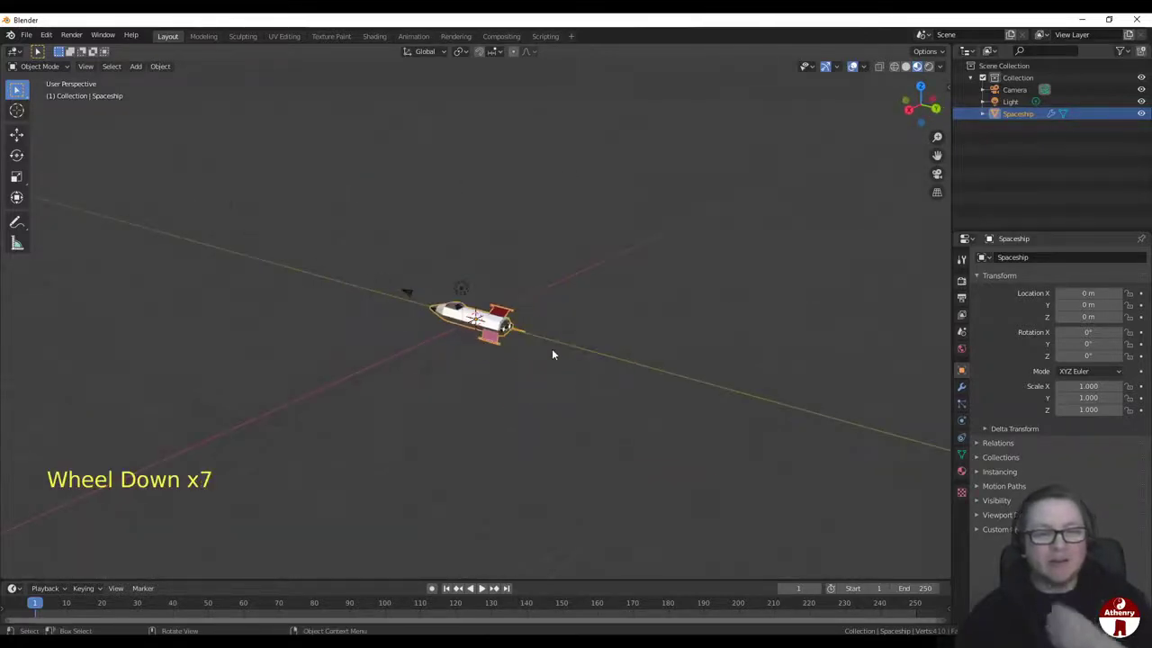
scroll(571, 353, up, 4)
scroll(570, 352, up, 4)
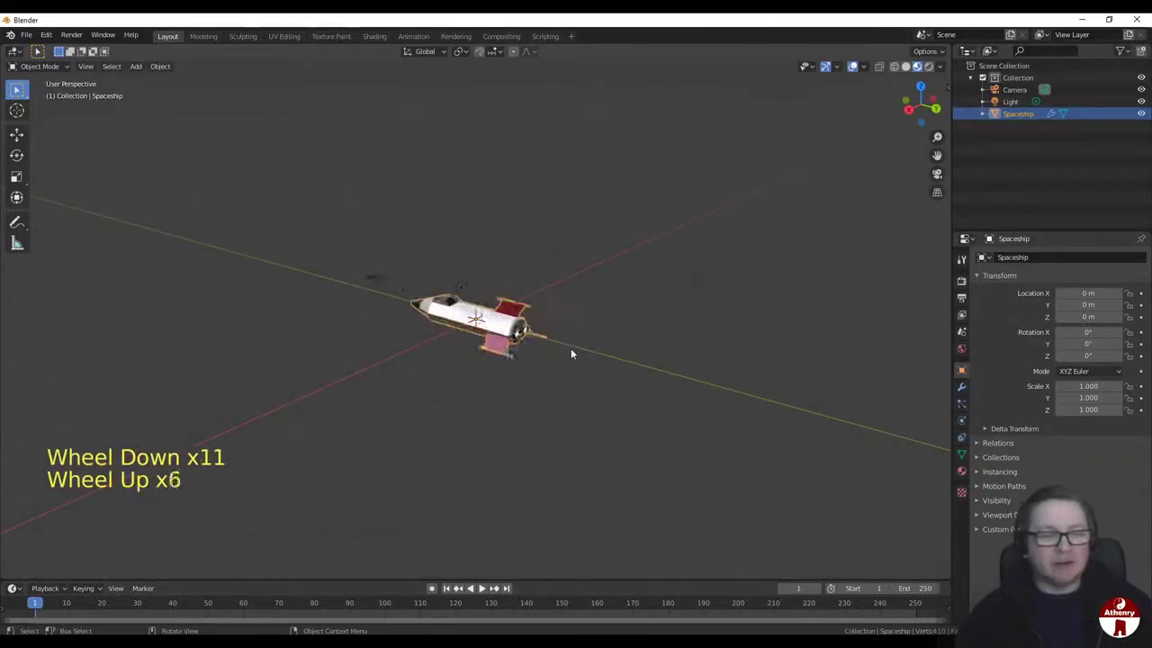
middle_drag(541, 358, 611, 352)
scroll(611, 352, up, 3)
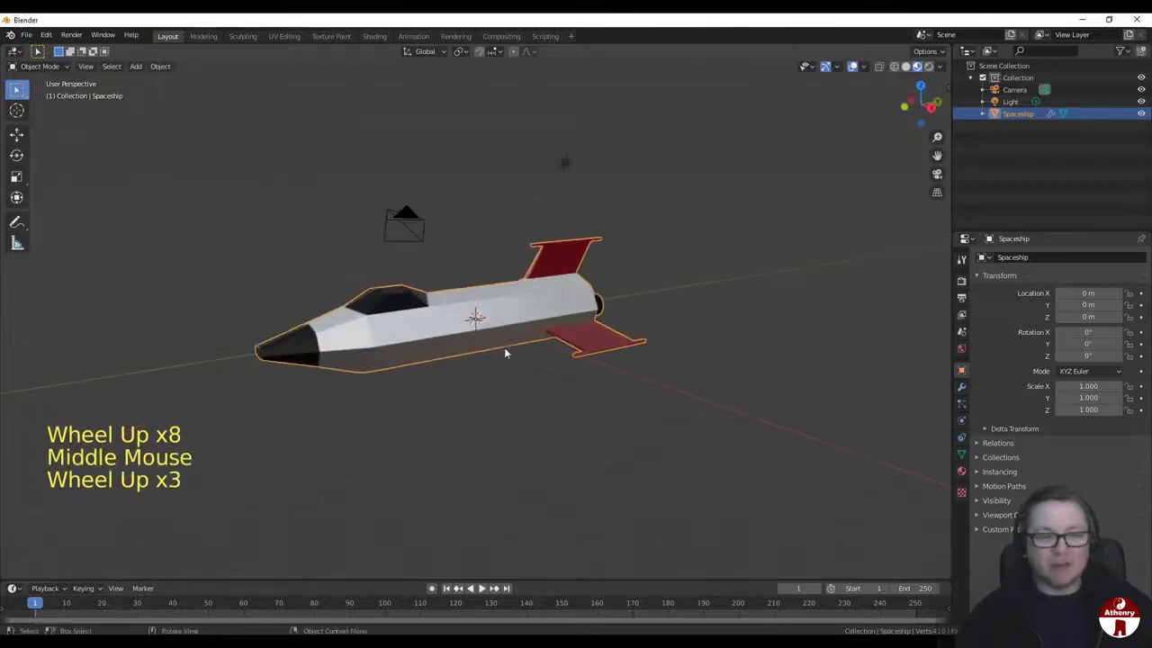
mouse_move(445, 350)
middle_down()
mouse_move(477, 378)
mouse_move(594, 329)
mouse_move(445, 354)
mouse_move(449, 338)
middle_up()
Step: Scale the spaceship uniformly by a factor of 0.1
click(450, 338)
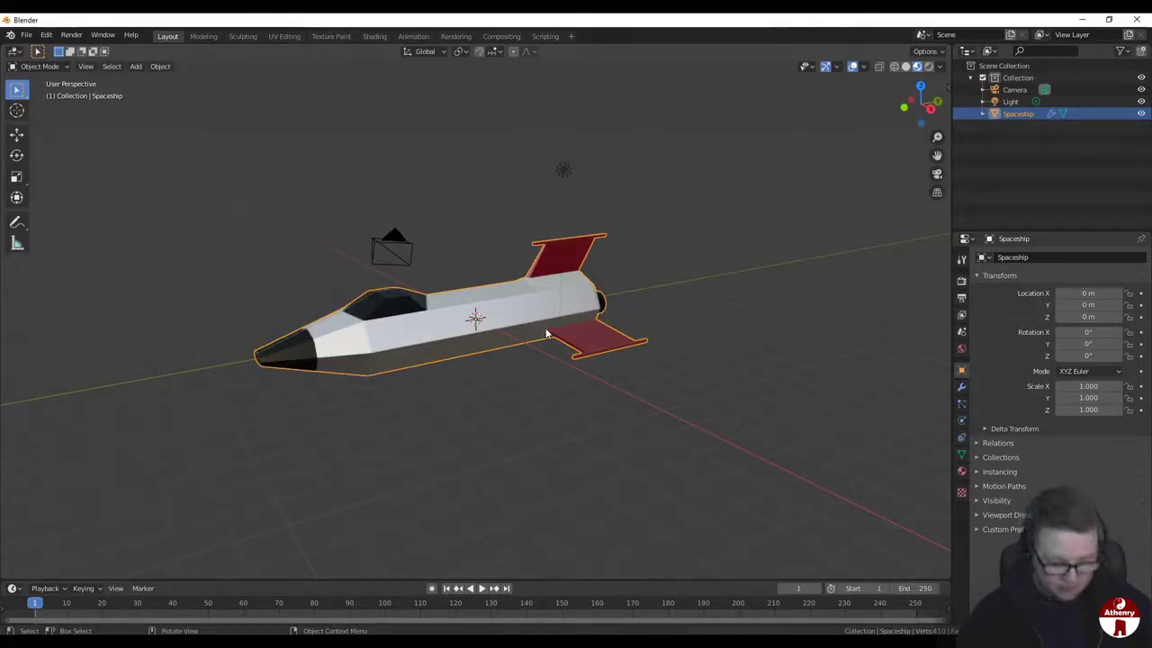
text(s)
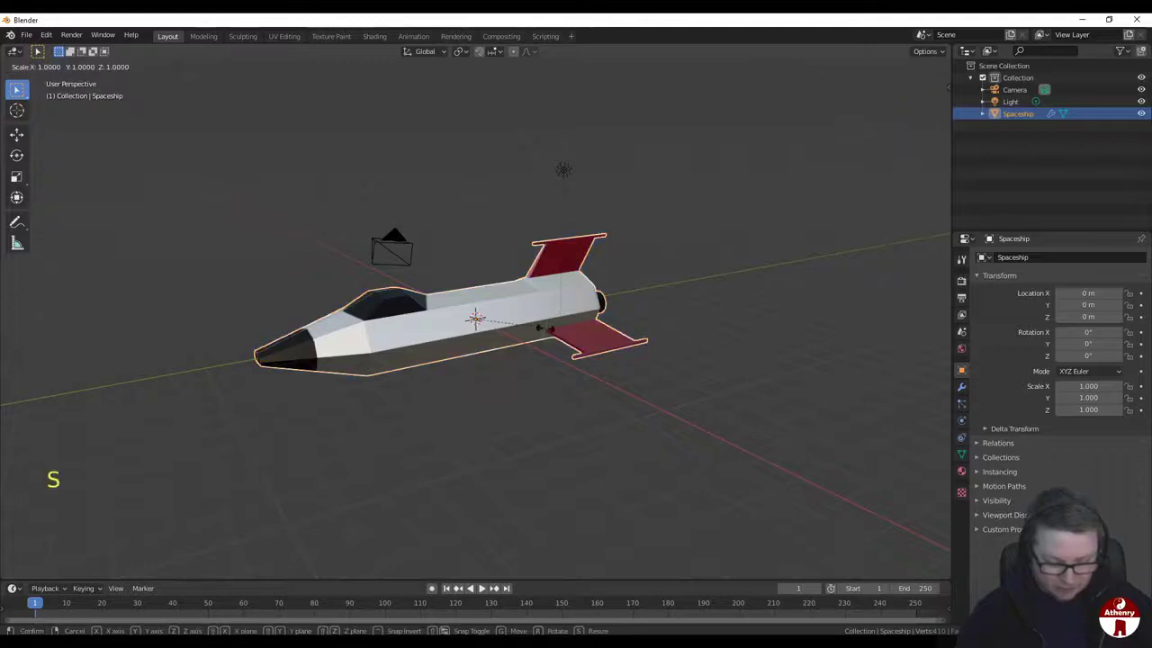
text(.1)
key(Return)
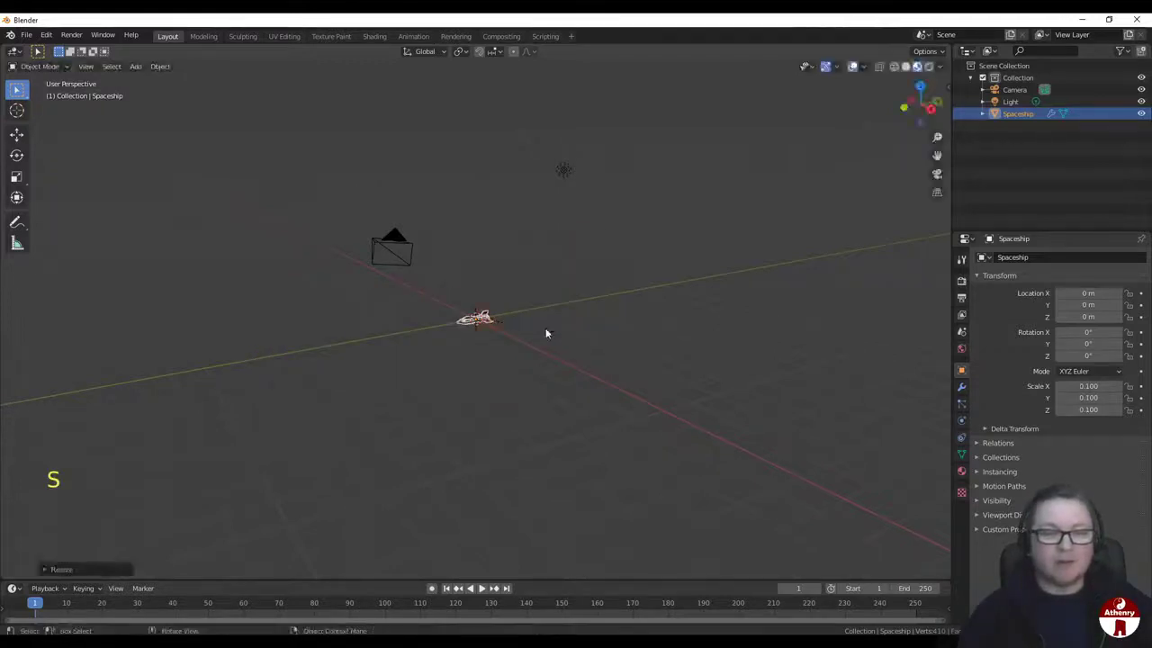
scroll(516, 325, up, 12)
middle_drag(504, 330, 442, 391)
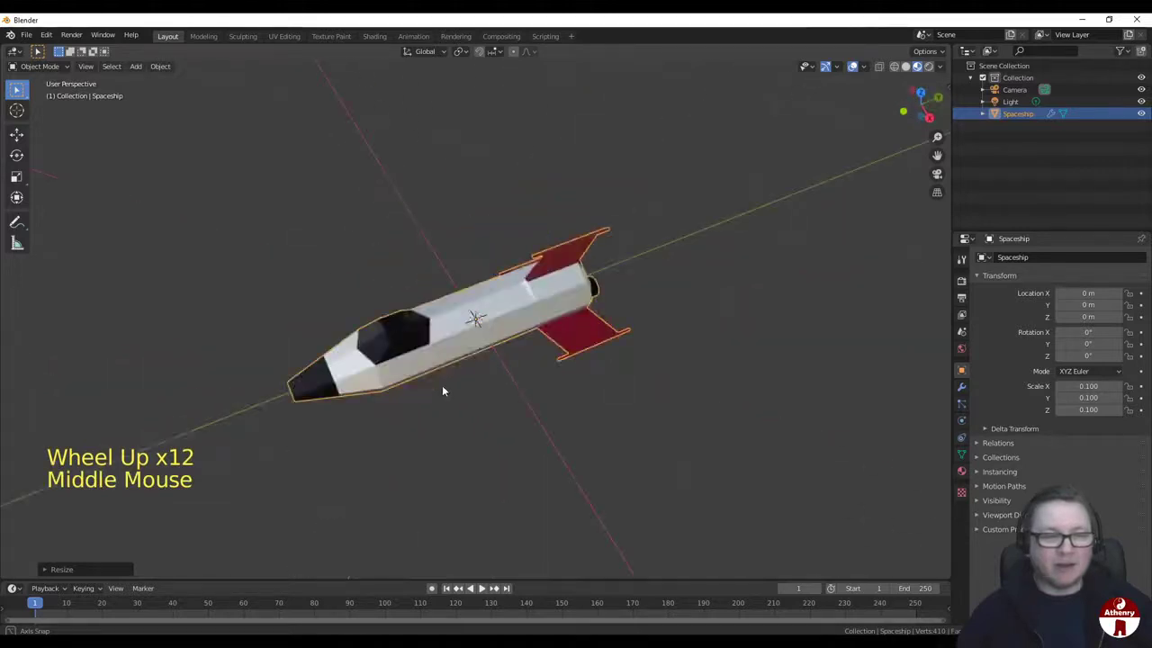
Step: Turn on X-Ray display for the viewport
scroll(551, 355, down, 3)
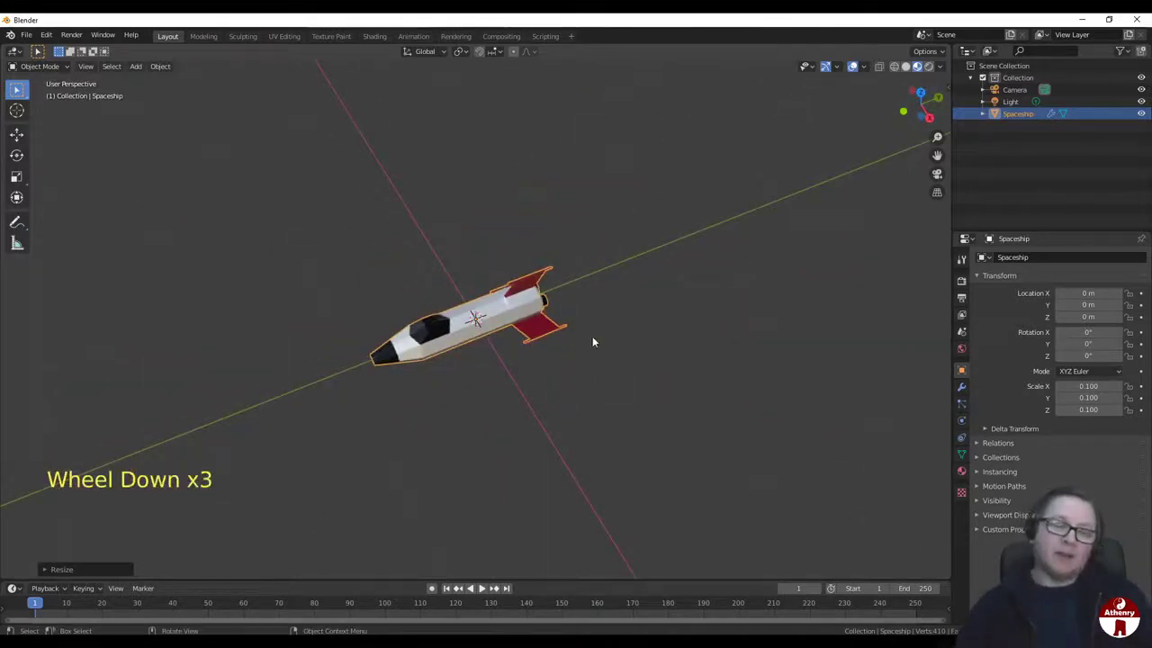
middle_drag(592, 337, 555, 319)
scroll(719, 329, up, 1)
scroll(700, 345, down, 6)
scroll(700, 345, down, 4)
scroll(554, 319, up, 7)
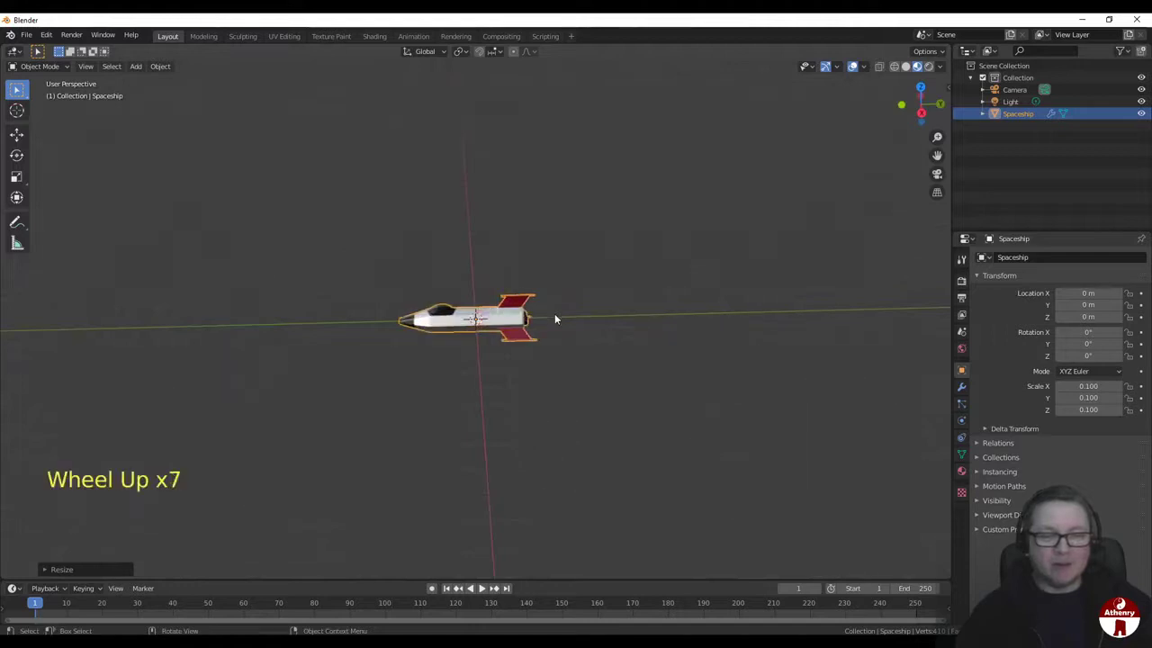
click(881, 68)
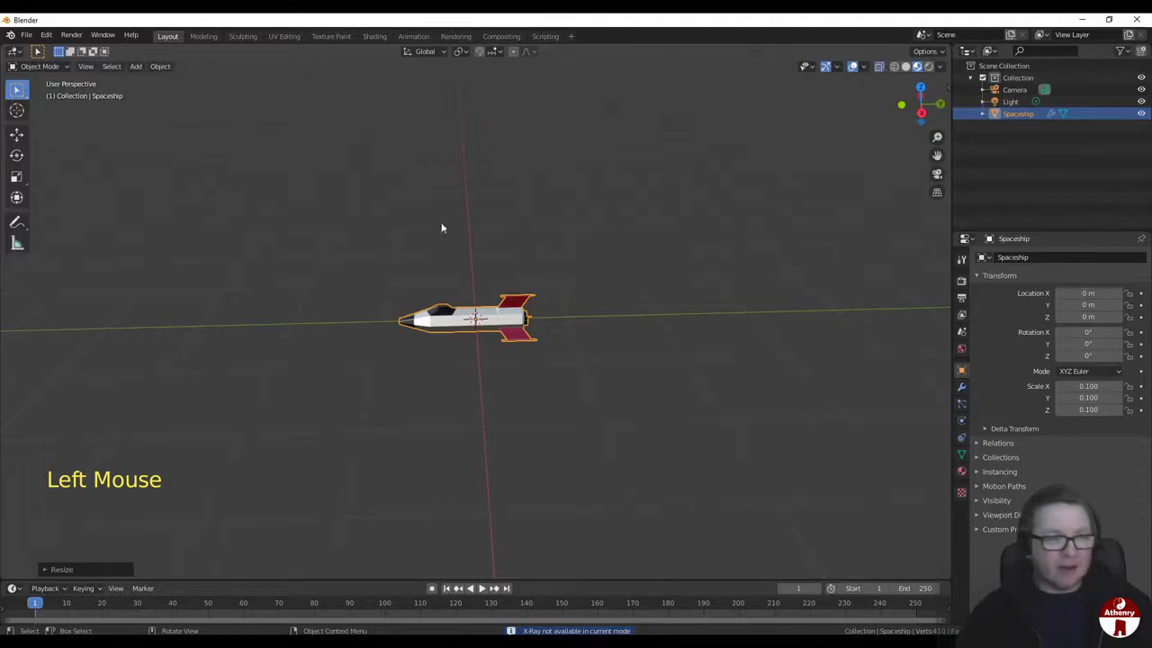
Step: Add a cylinder mesh at the scene origin, around the spaceship, and apply smooth shading to it
click(137, 66)
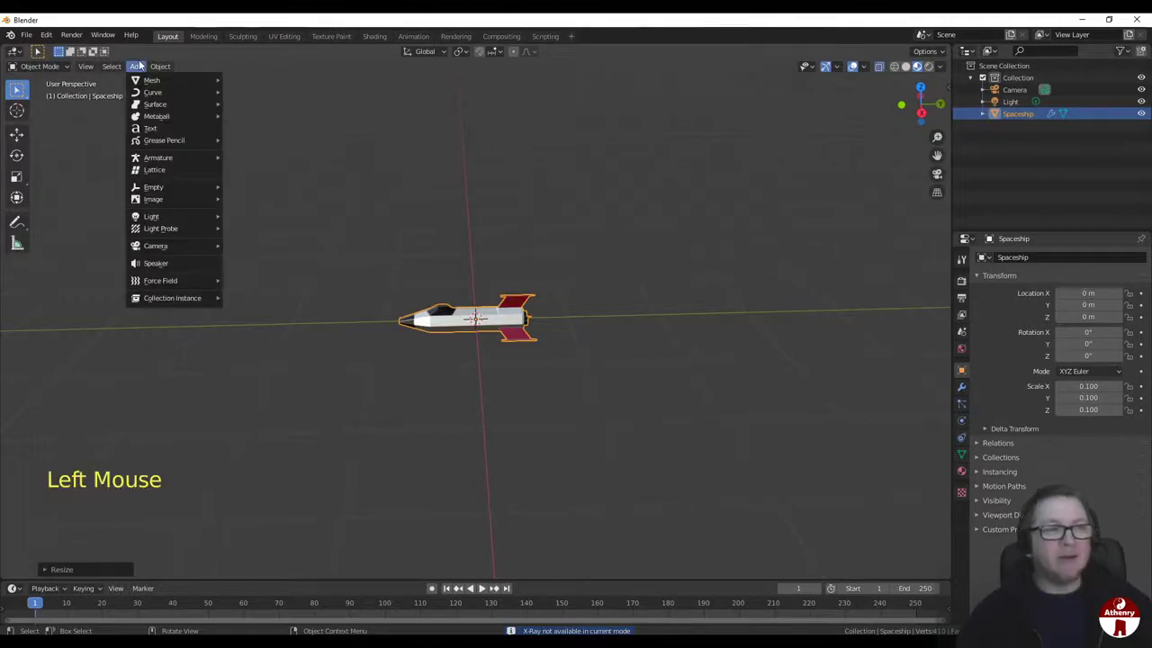
mouse_move(153, 80)
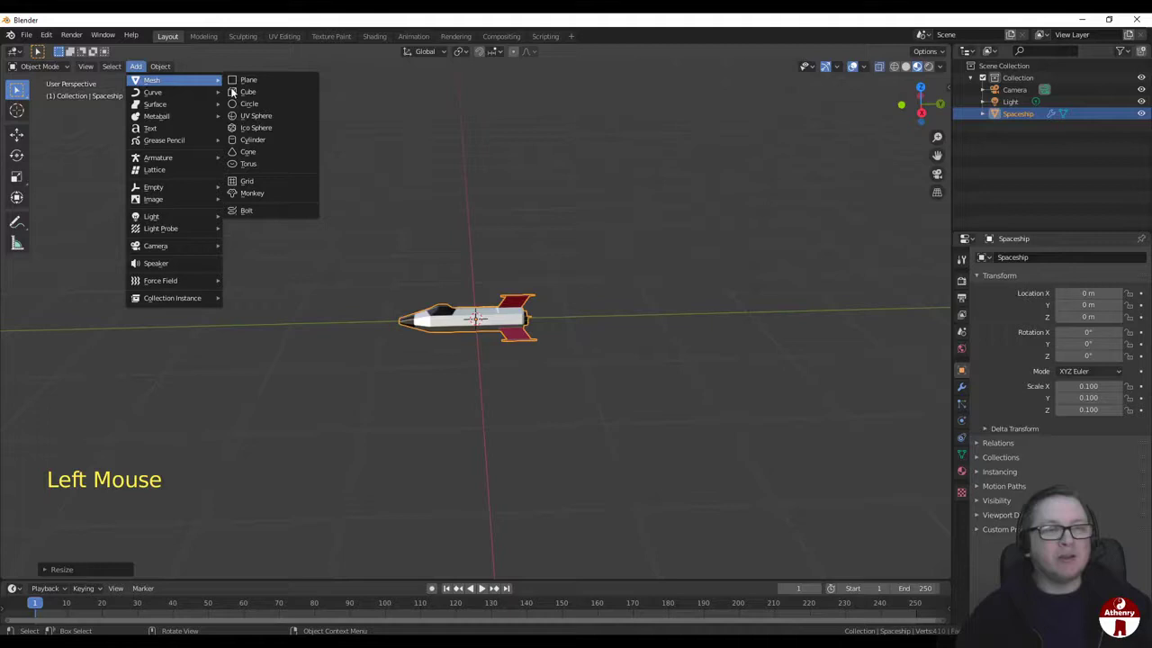
click(260, 143)
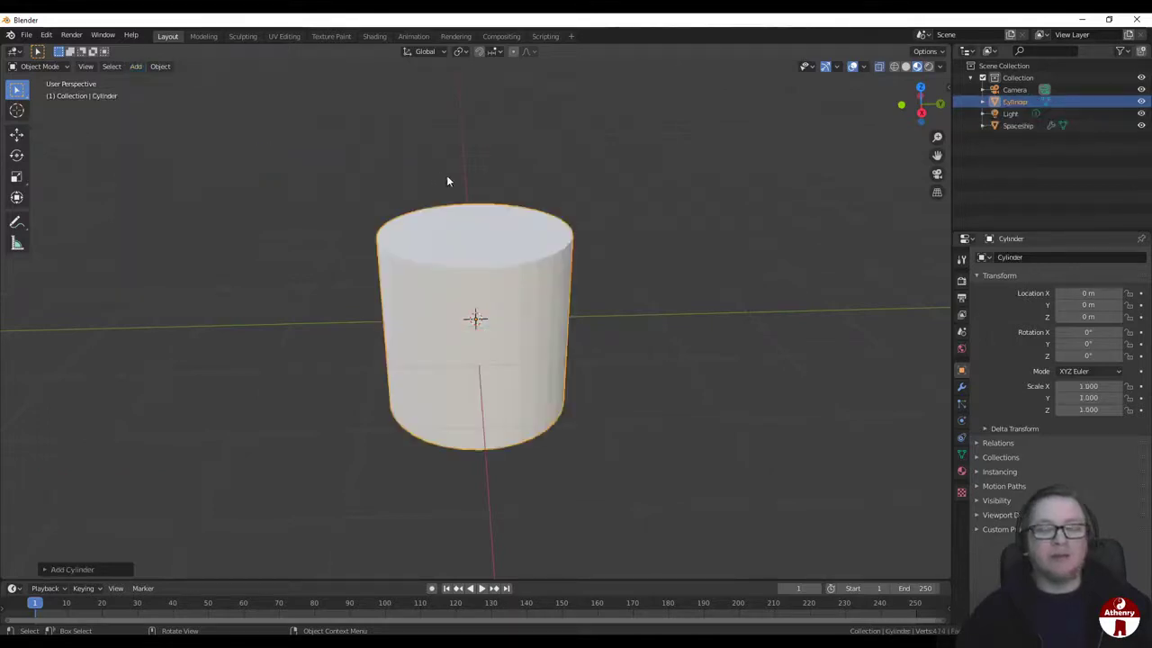
right_click(505, 277)
click(507, 267)
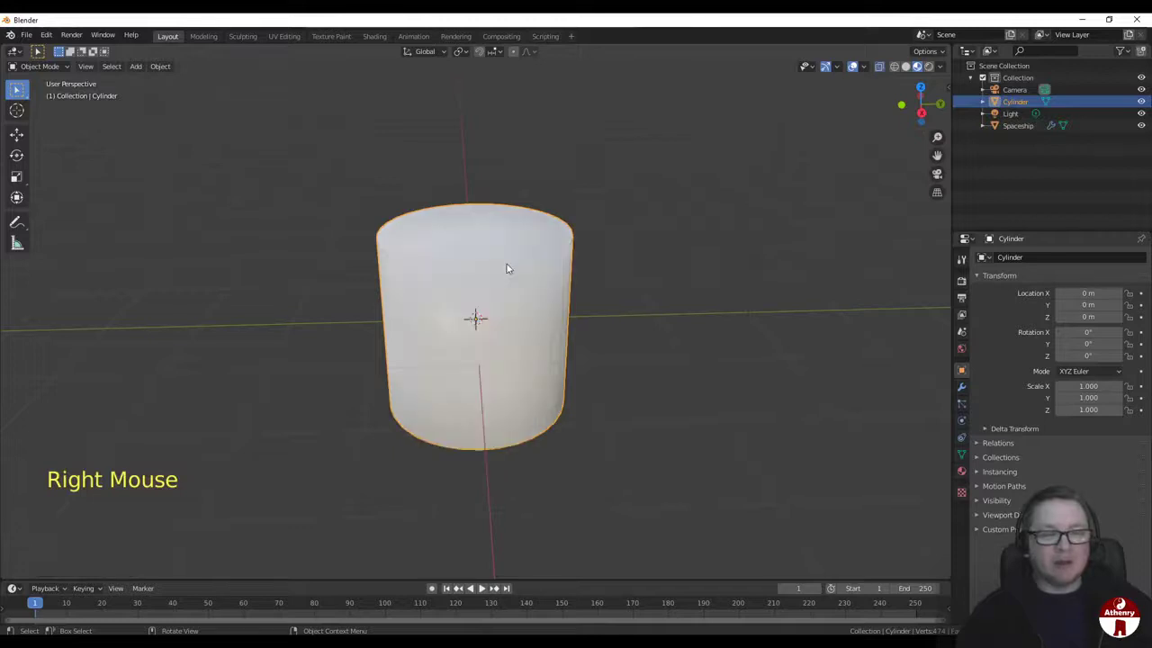
Step: Enter Edit Mode on the cylinder and switch the viewport to Solid shading
click(47, 69)
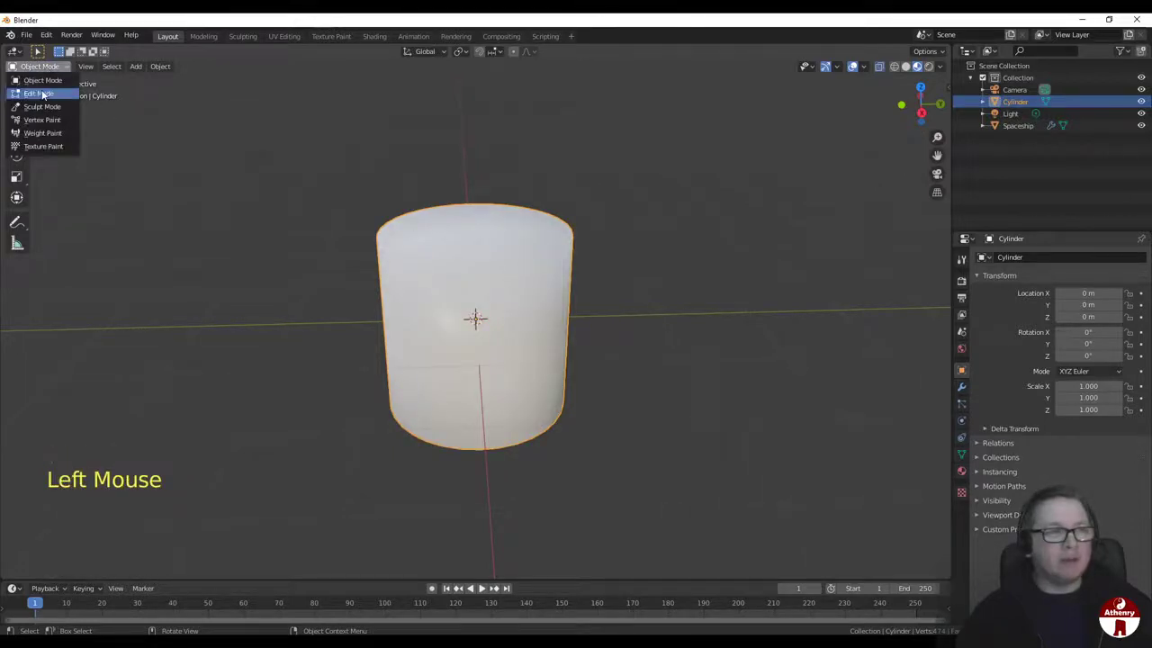
click(43, 94)
scroll(664, 283, up, 2)
scroll(664, 284, down, 3)
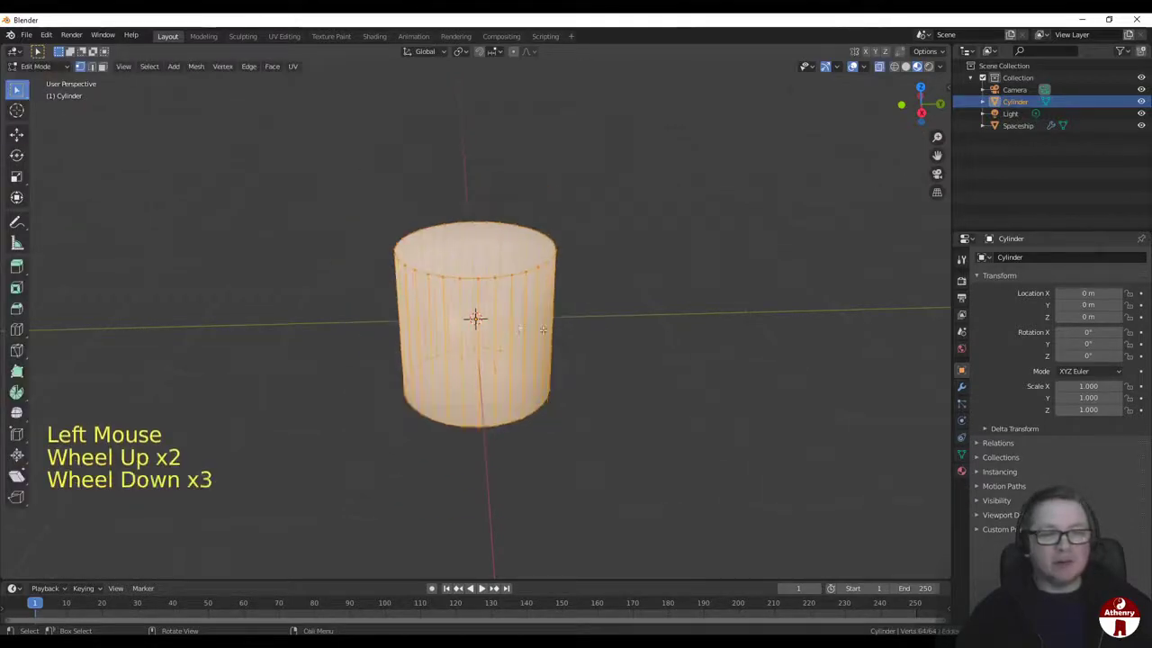
middle_drag(664, 306, 583, 381)
scroll(564, 331, up, 7)
scroll(593, 351, down, 10)
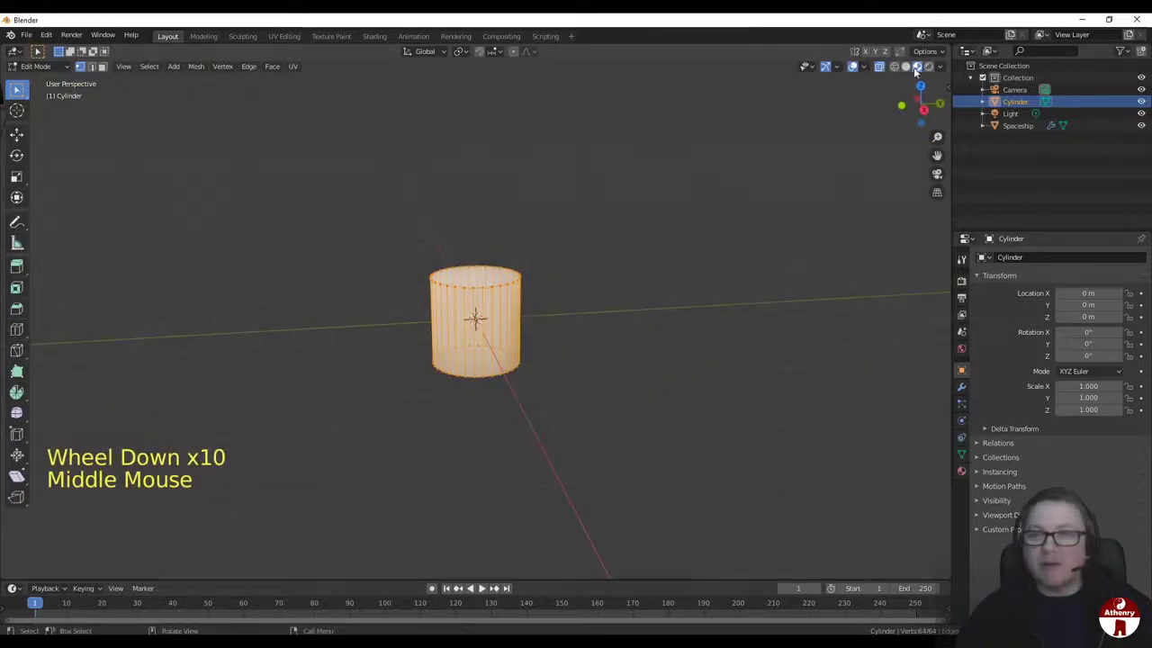
click(906, 71)
Step: Rotate the cylinder's whole mesh 90 degrees about the global X axis so it lies along the spaceship's length
scroll(636, 303, up, 7)
mouse_move(582, 318)
middle_down()
mouse_move(591, 368)
mouse_move(701, 288)
middle_up()
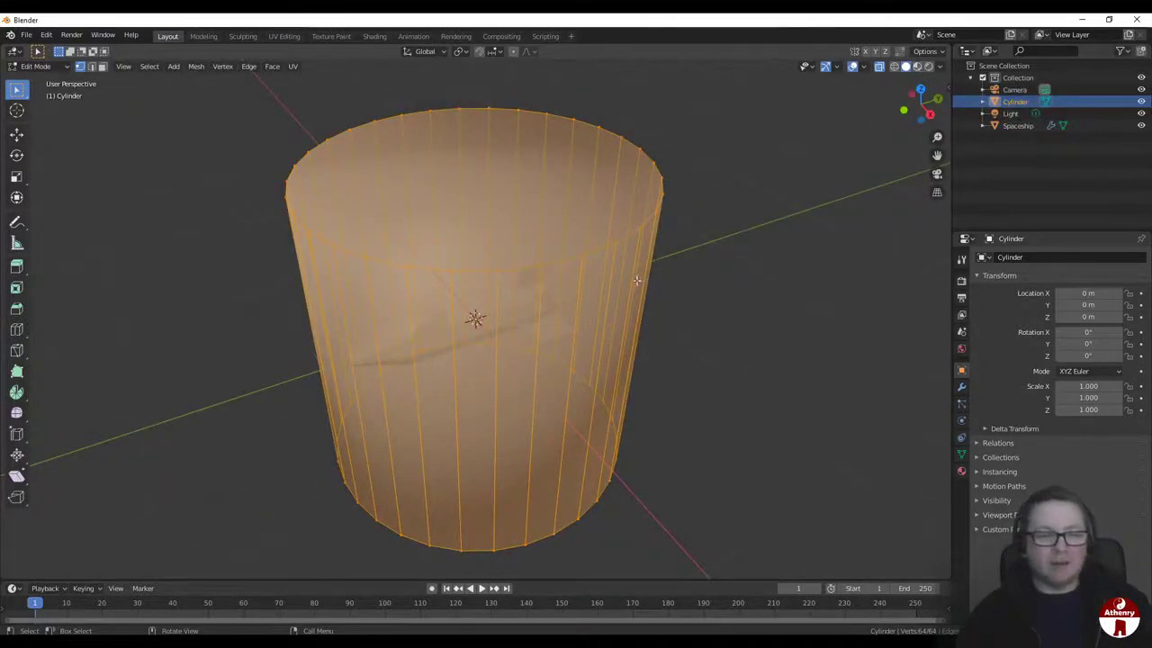
scroll(633, 285, down, 1)
middle_drag(621, 306, 529, 286)
scroll(587, 373, up, 3)
scroll(580, 367, down, 3)
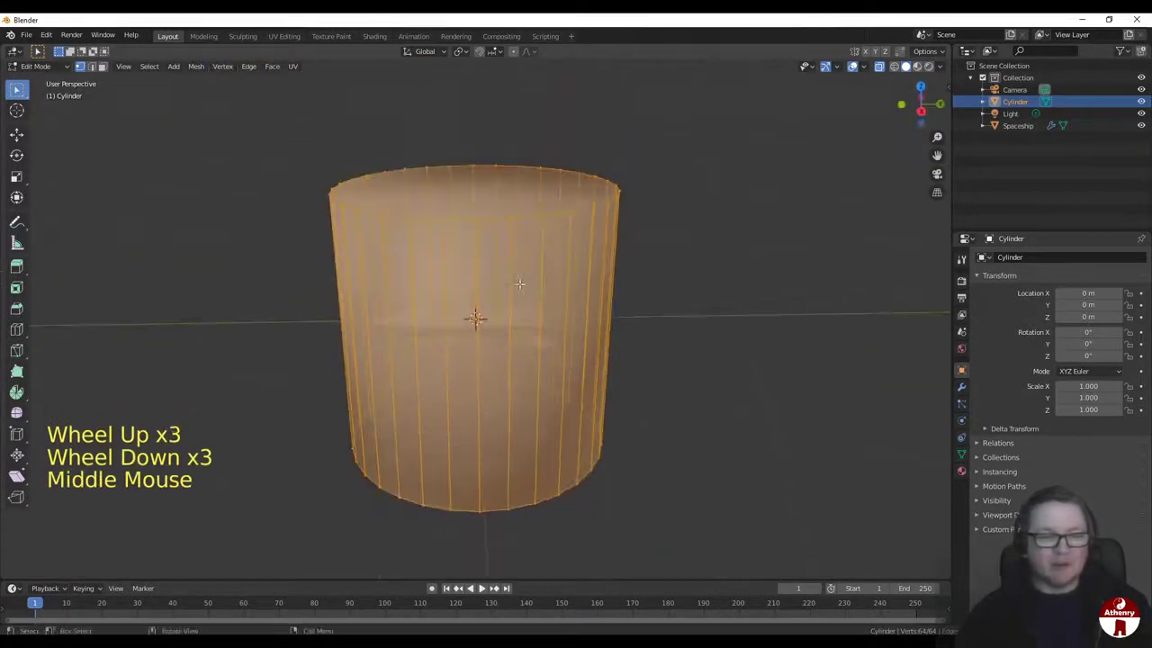
scroll(567, 298, down, 3)
scroll(561, 301, up, 2)
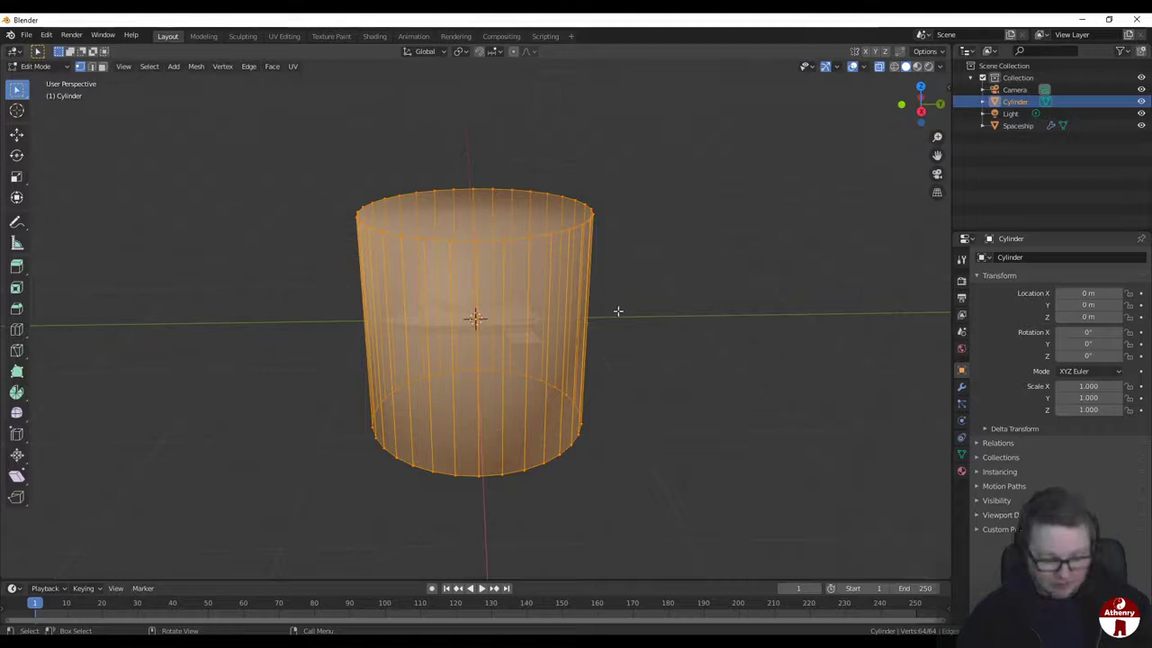
key(r)
text(x)
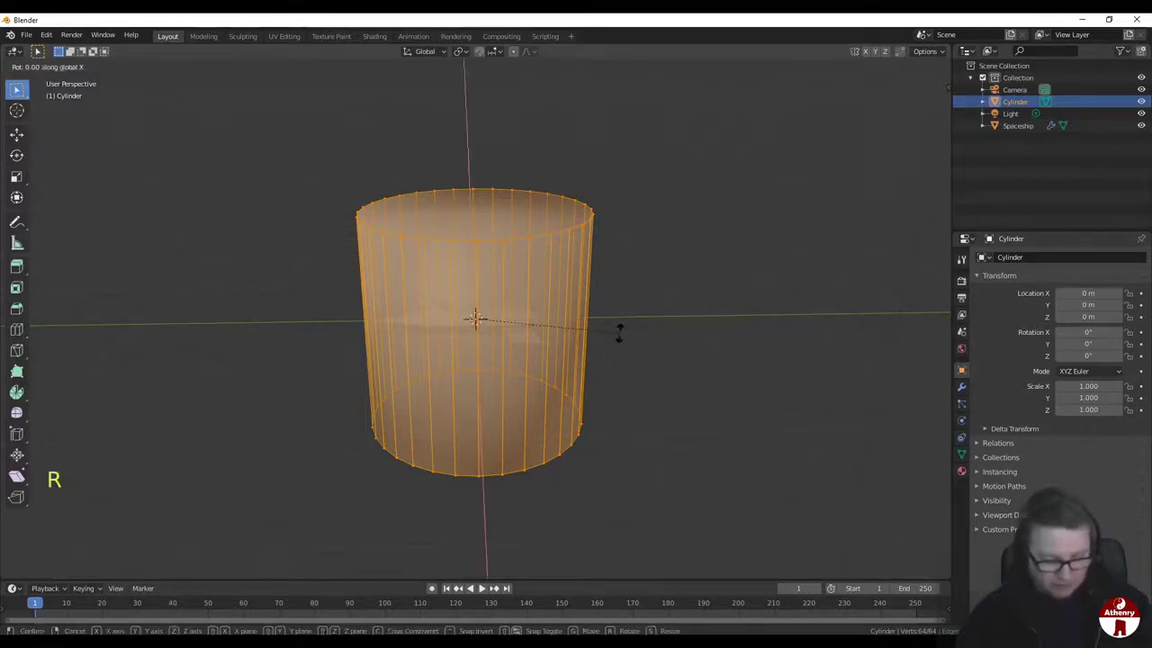
text(90)
key(Return)
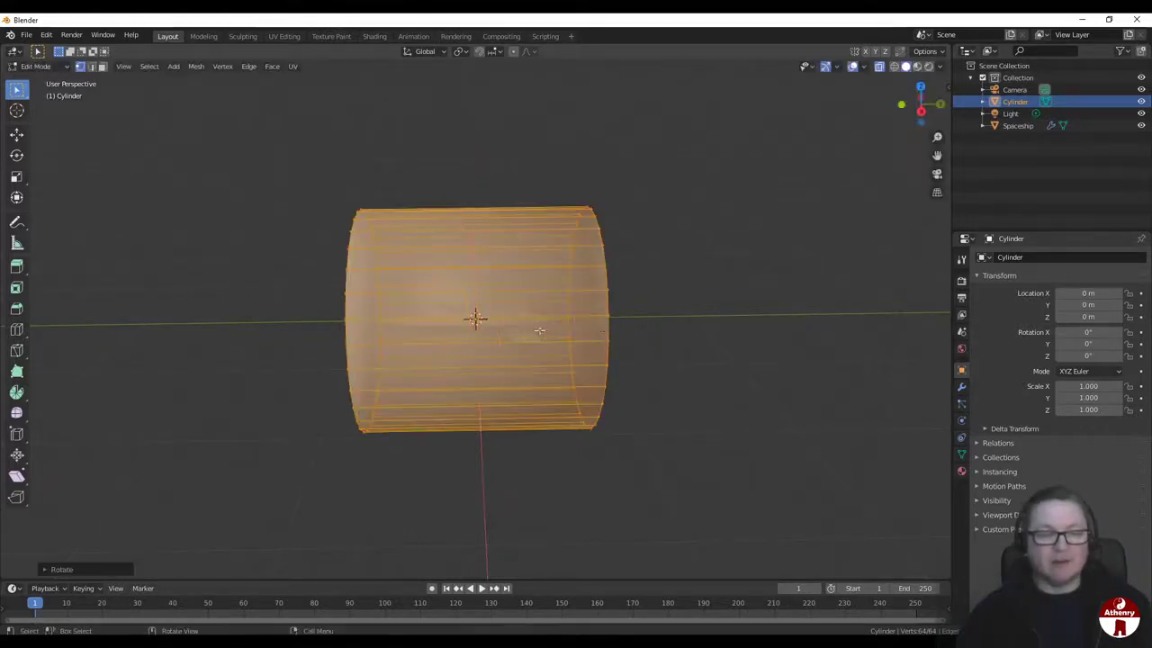
Step: Delete the two circular end faces of the cylinder to leave an open tube
middle_drag(619, 333, 581, 329)
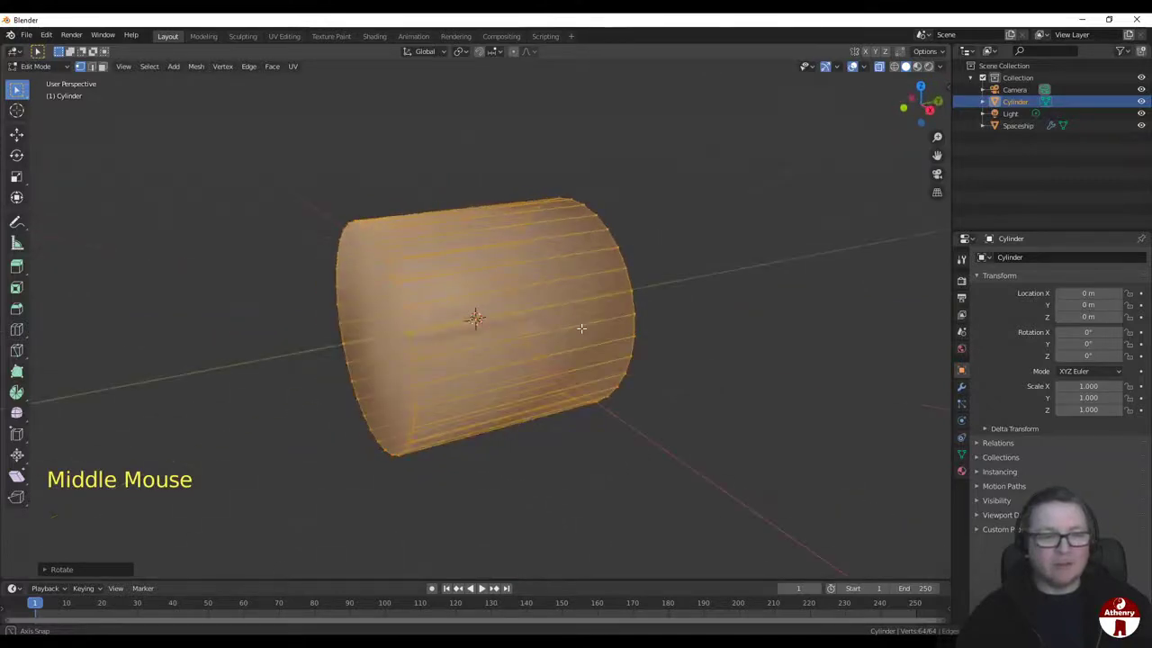
click(104, 67)
click(375, 340)
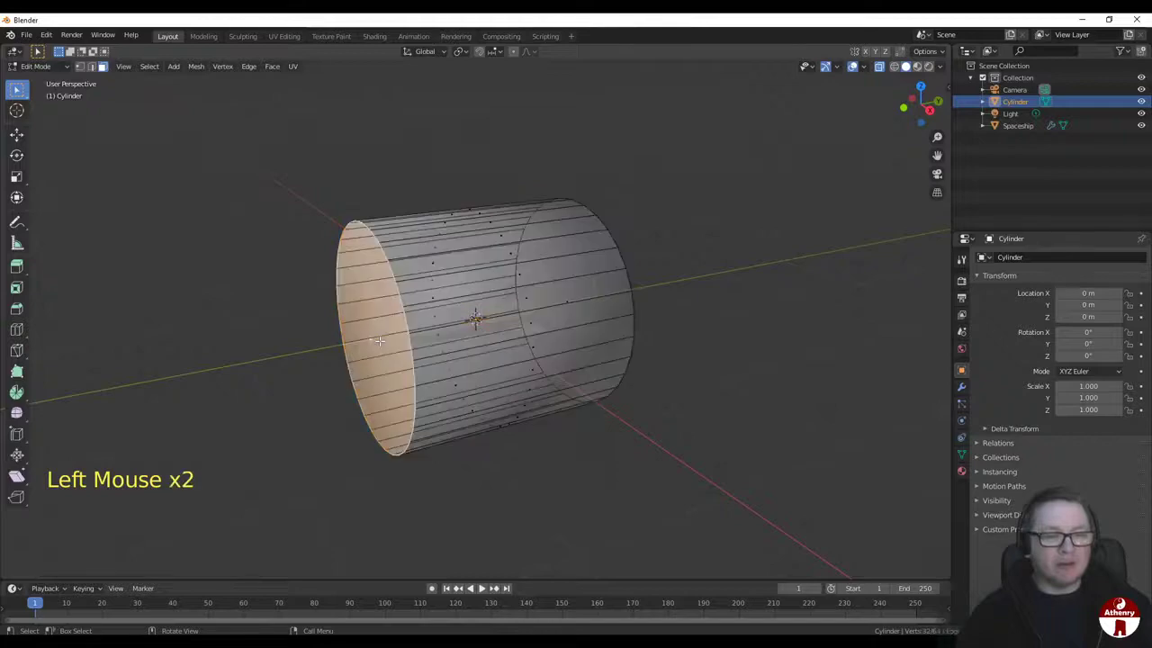
middle_drag(548, 334, 442, 341)
shift+click(429, 320)
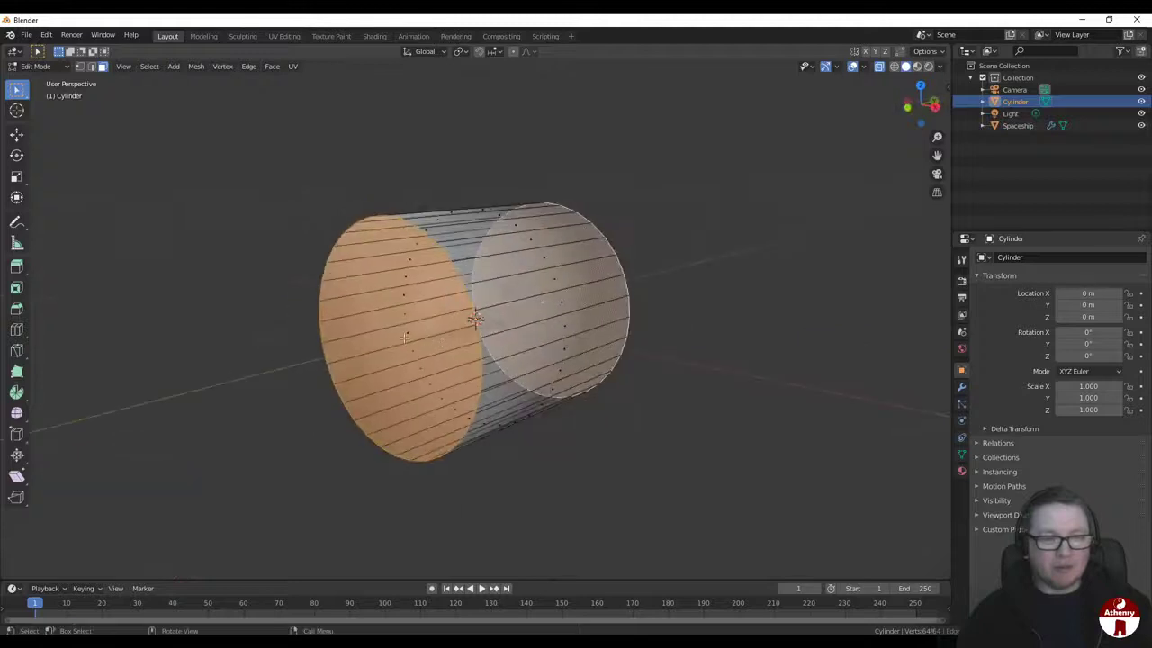
middle_drag(702, 326, 583, 340)
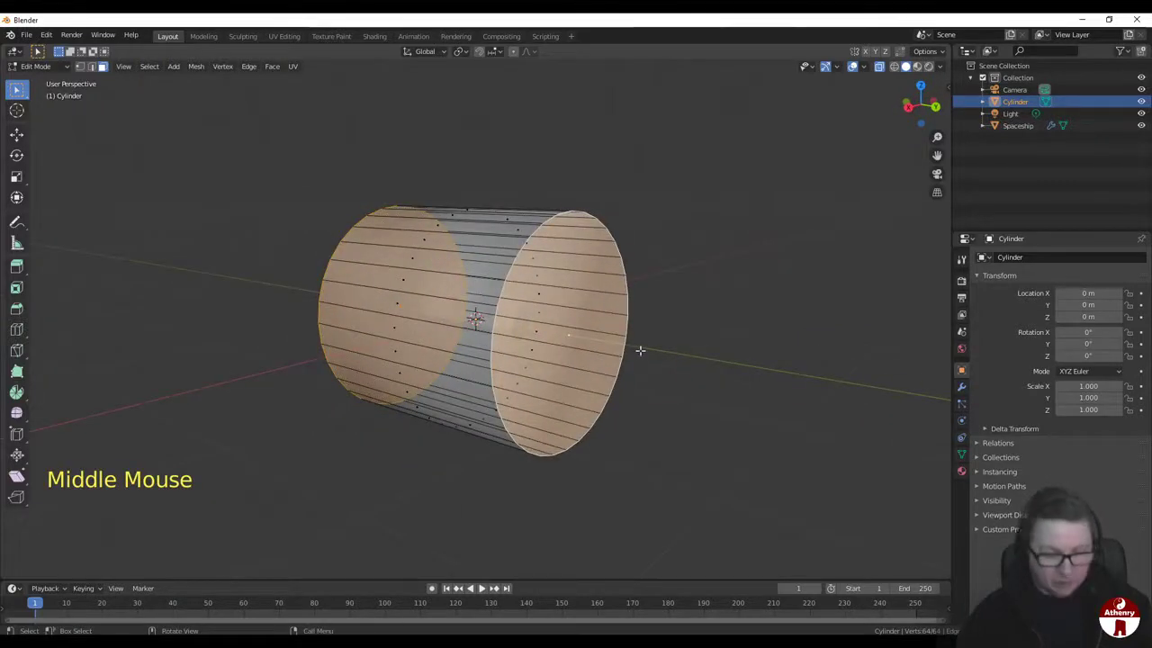
key(x)
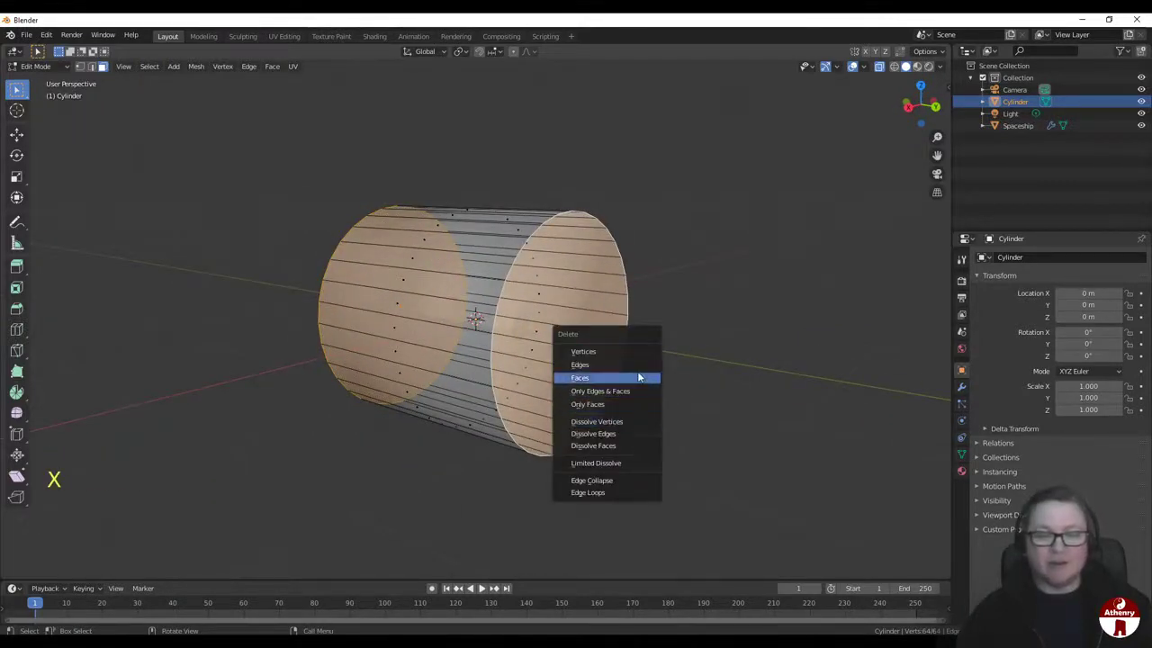
click(643, 377)
Step: Select the tube's entire mesh and scale it up uniformly around the spaceship
middle_drag(637, 370, 700, 343)
scroll(723, 362, up, 1)
scroll(722, 363, down, 4)
key(a)
scroll(669, 360, down, 3)
scroll(700, 342, up, 3)
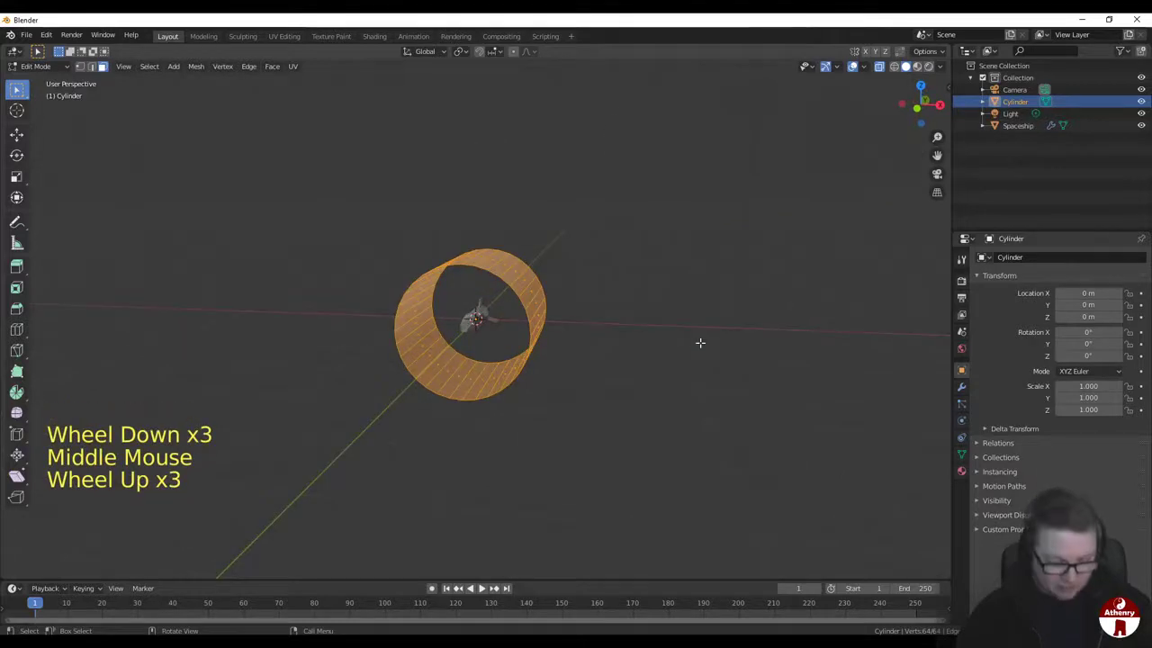
key(s)
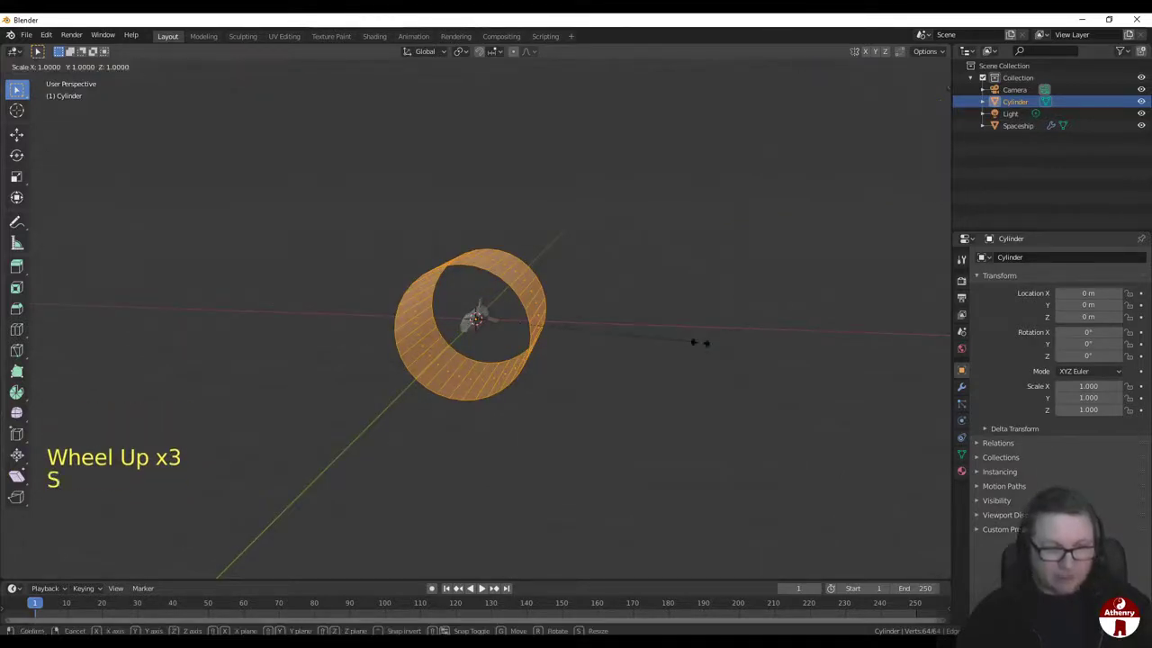
click(694, 342)
Step: Stretch the tube by a factor of 10 along the global Y axis
middle_drag(671, 339, 558, 394)
scroll(555, 369, down, 10)
scroll(555, 369, down, 5)
scroll(558, 393, up, 2)
scroll(556, 391, up, 1)
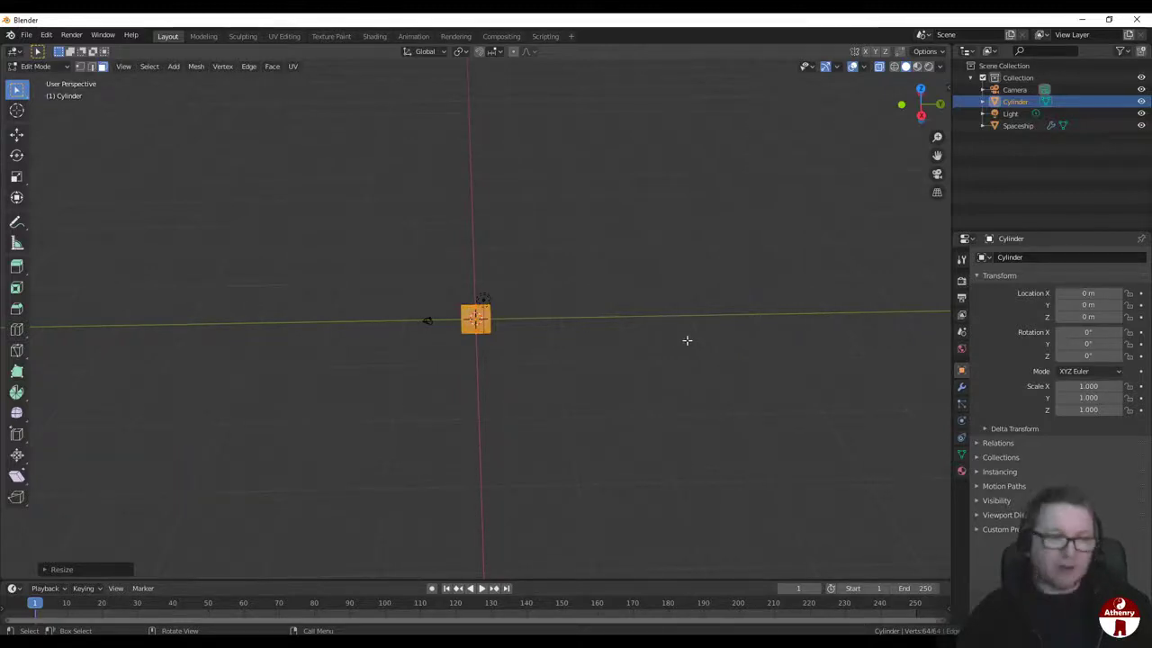
scroll(686, 341, down, 4)
scroll(683, 342, up, 5)
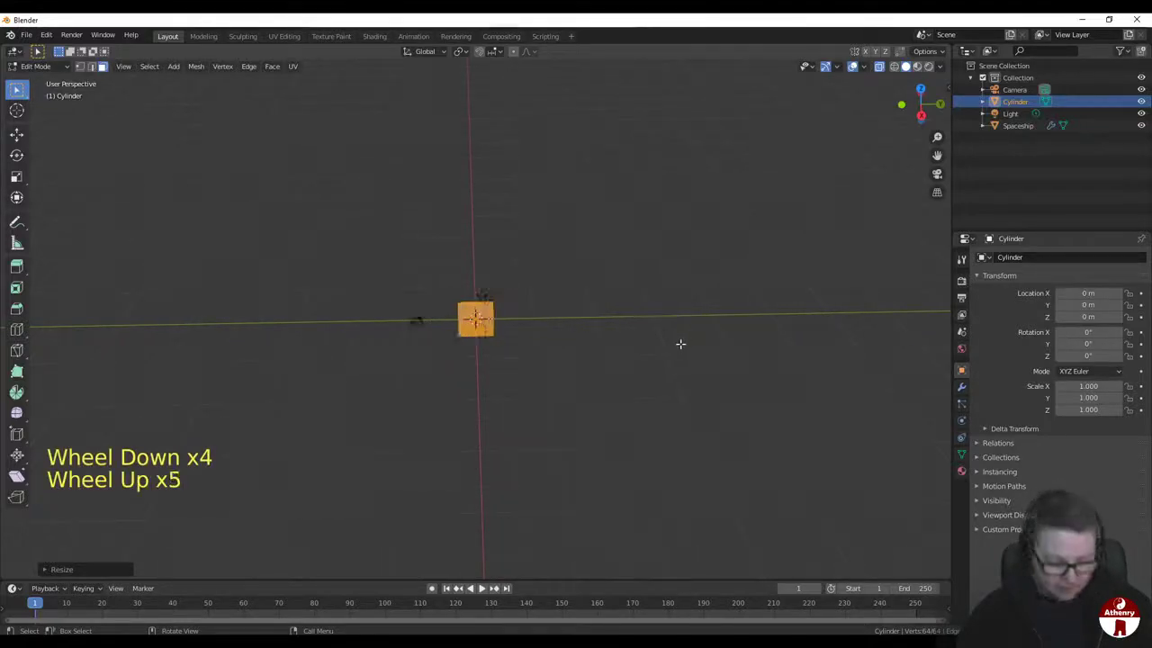
key(s)
key(y)
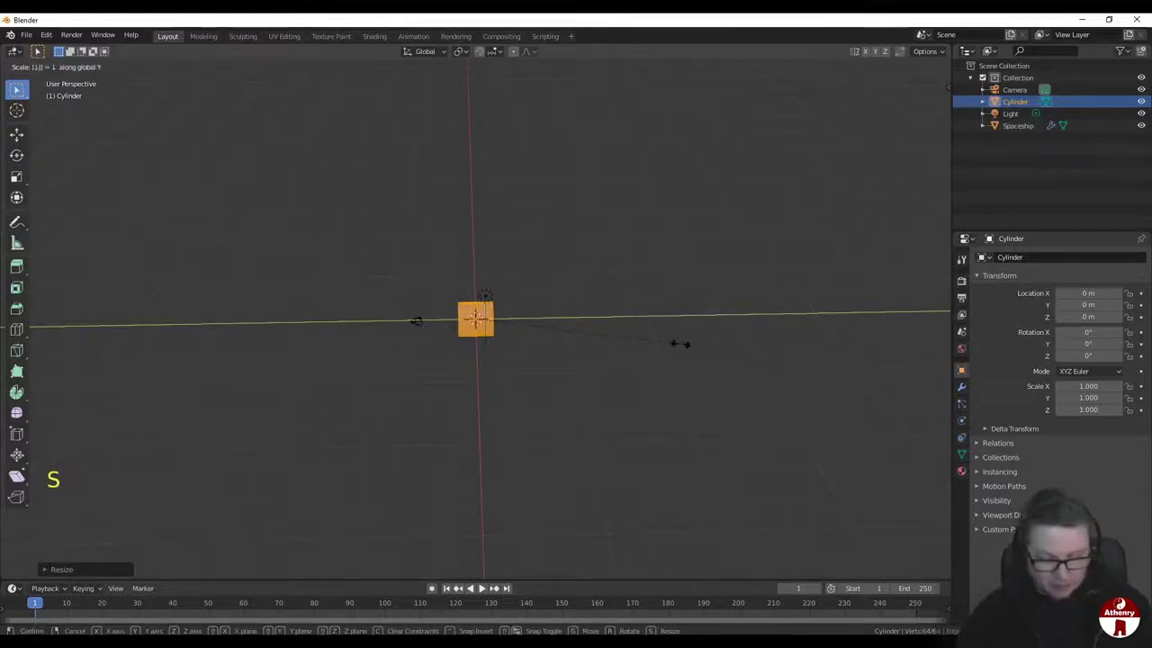
key(1)
key(0)
key(Return)
Step: Lengthen the tube further by scaling it by a factor of 2 along the global Y axis
scroll(678, 342, up, 4)
middle_drag(450, 352, 509, 368)
scroll(583, 310, up, 7)
scroll(472, 355, up, 1)
scroll(472, 354, down, 8)
scroll(532, 380, down, 3)
scroll(533, 384, up, 3)
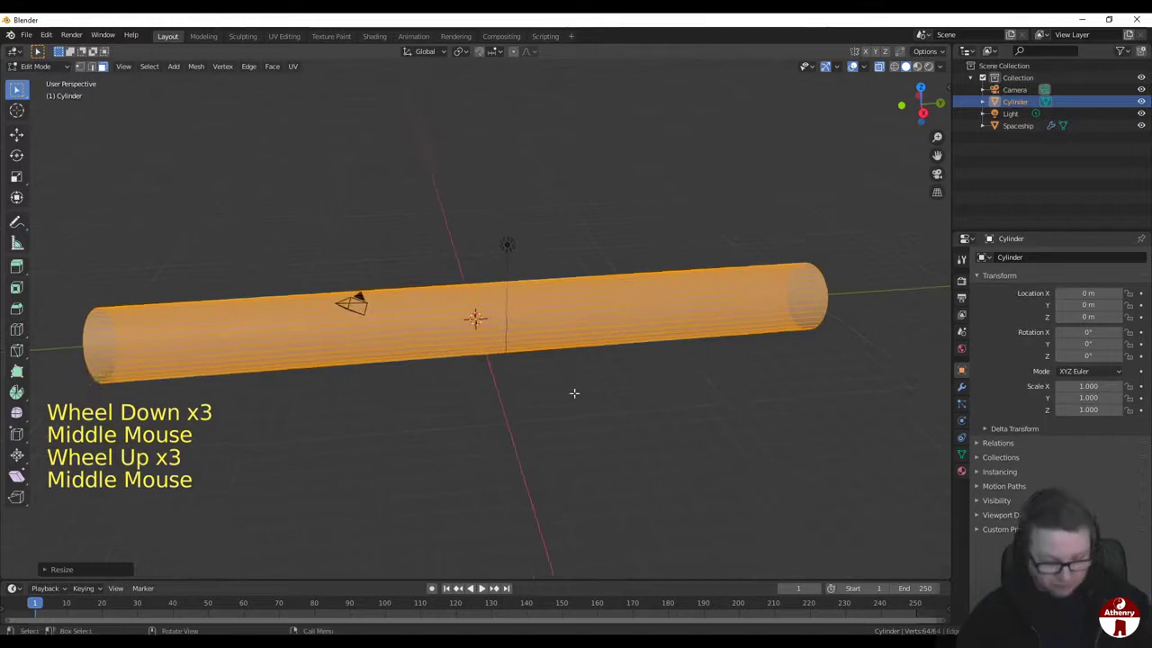
key(s)
key(y)
key(2)
key(Return)
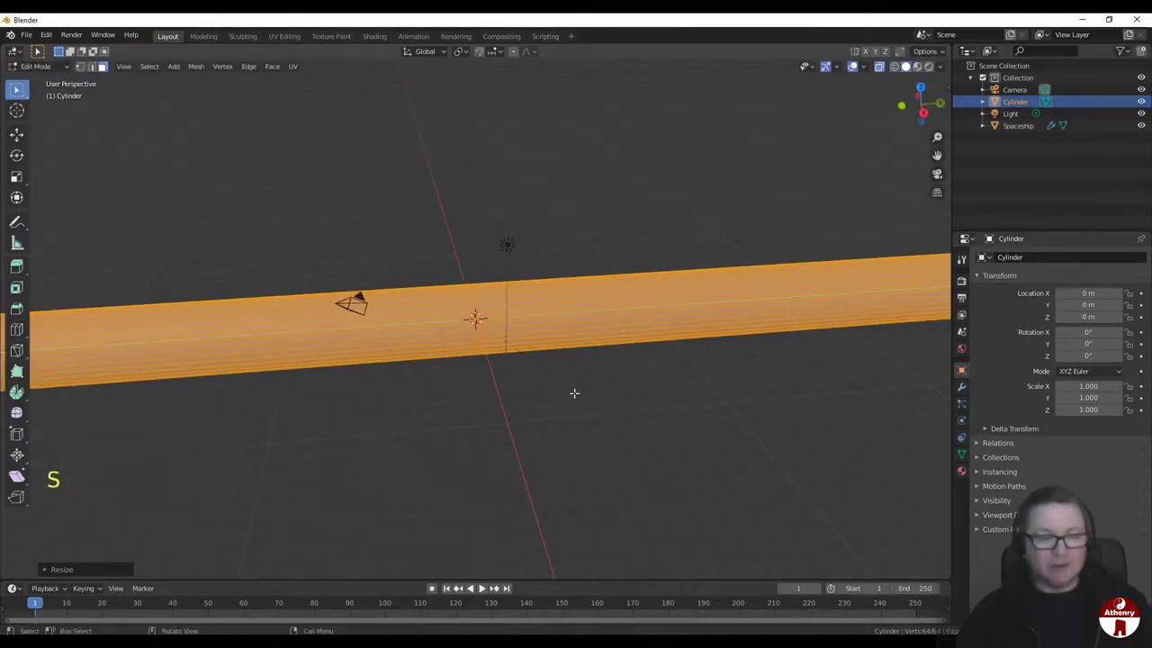
Step: Return to Object Mode and rename the cylinder object as WarpTunnel
scroll(537, 407, down, 4)
scroll(537, 407, down, 4)
scroll(527, 405, up, 6)
middle_drag(506, 399, 666, 406)
scroll(635, 363, up, 19)
scroll(511, 422, down, 13)
scroll(511, 421, down, 7)
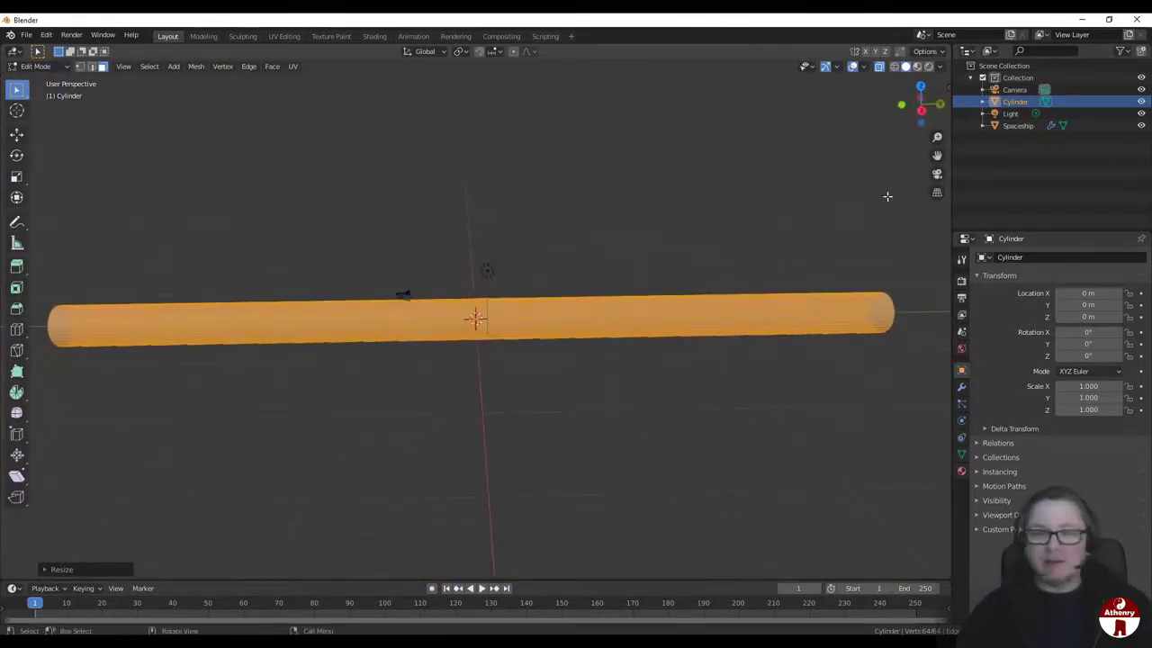
key(Tab)
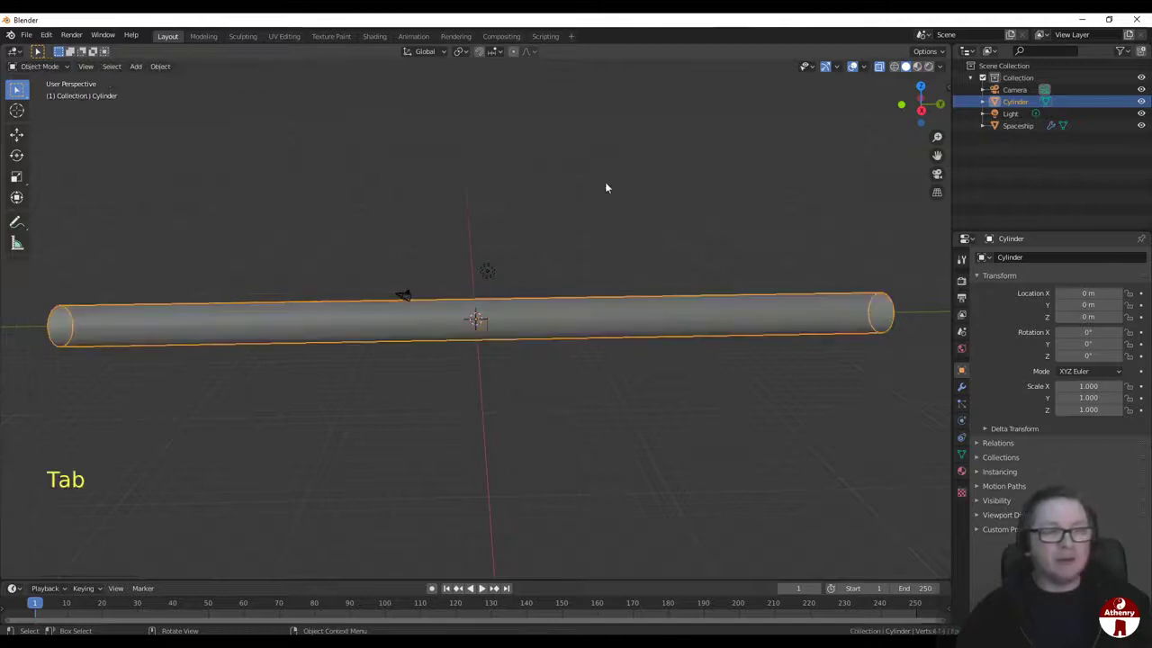
click(1015, 104)
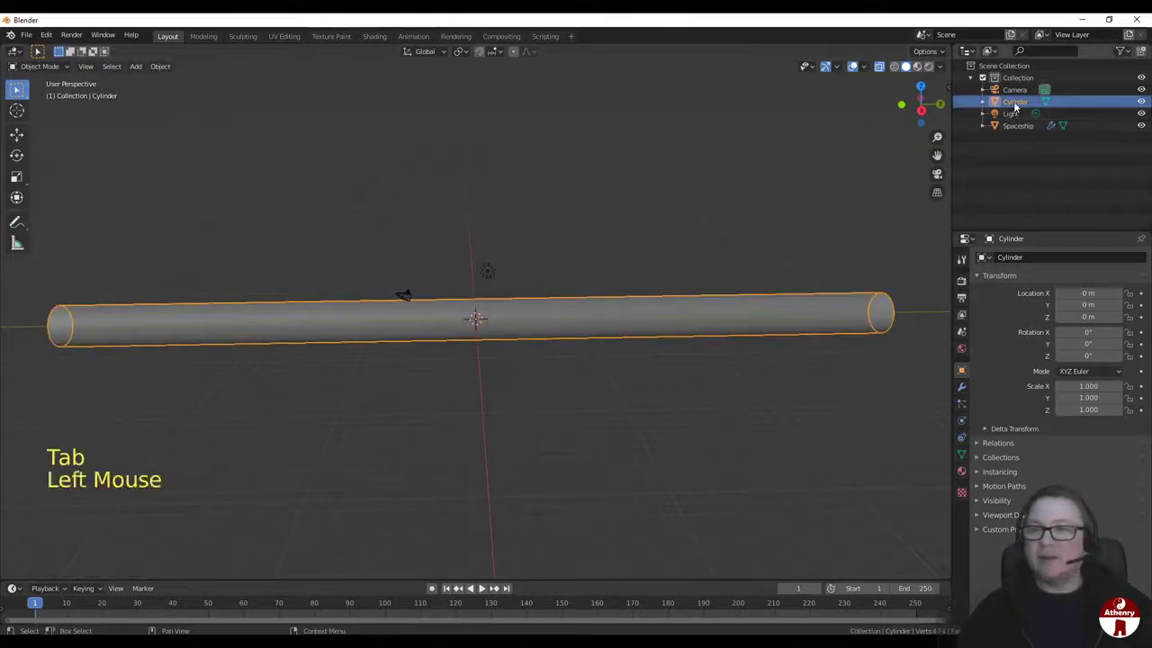
text(W)
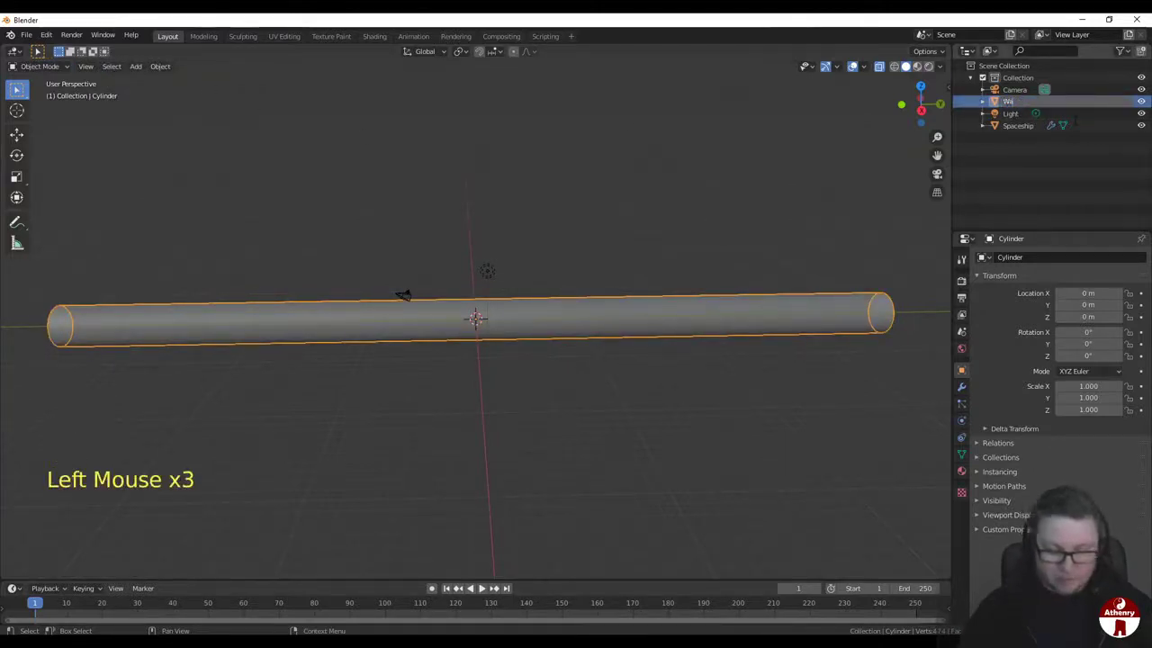
text(arpT)
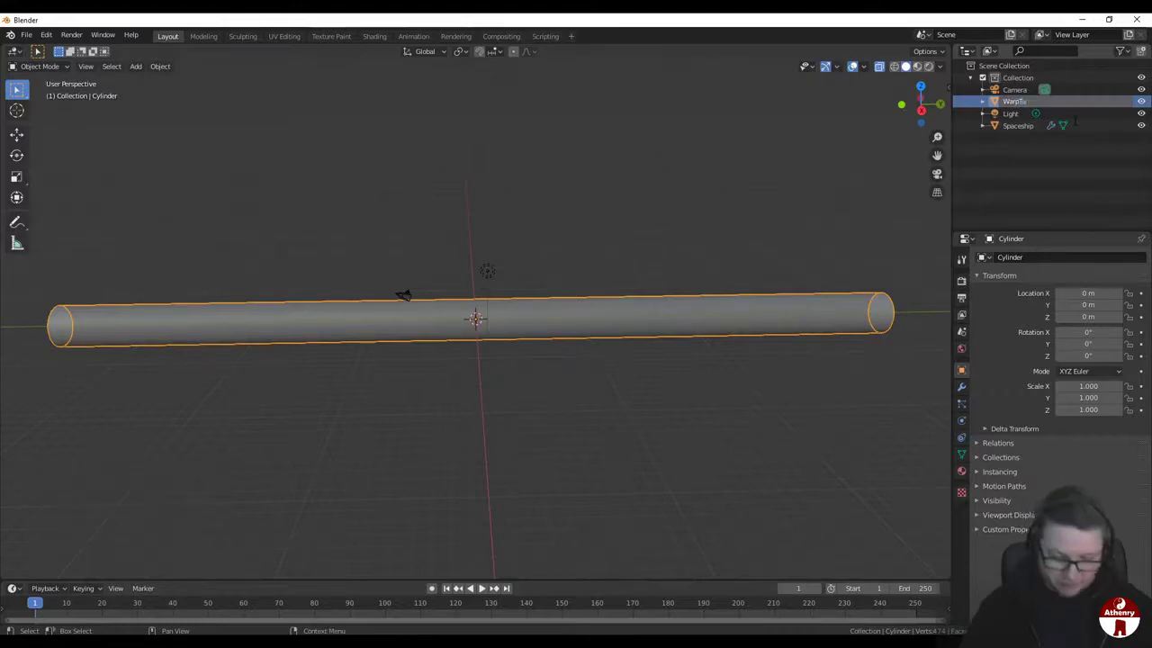
text(unnel)
key(Return)
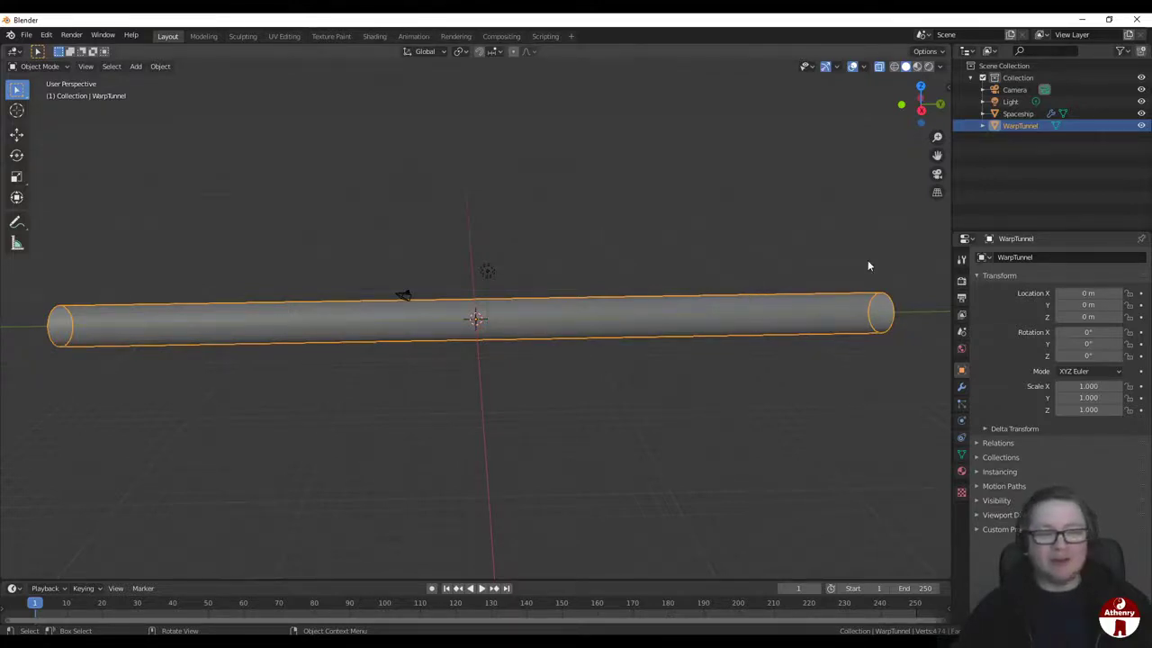
Step: Examine the finished tunnel from several angles and distances to judge its shape and length in the scene
scroll(717, 323, up, 3)
mouse_move(717, 323)
middle_down()
mouse_move(829, 297)
mouse_move(726, 314)
middle_up()
scroll(725, 314, up, 3)
scroll(748, 314, up, 3)
scroll(801, 314, down, 4)
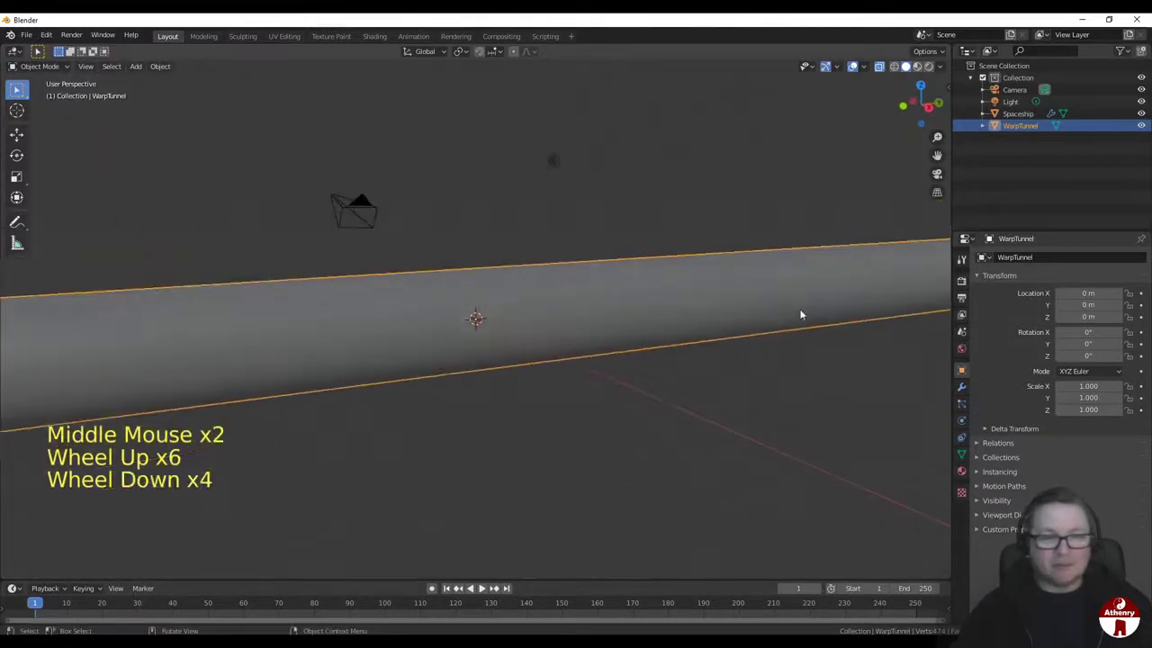
scroll(801, 314, down, 2)
middle_drag(801, 314, 846, 306)
scroll(807, 316, down, 2)
scroll(810, 317, down, 1)
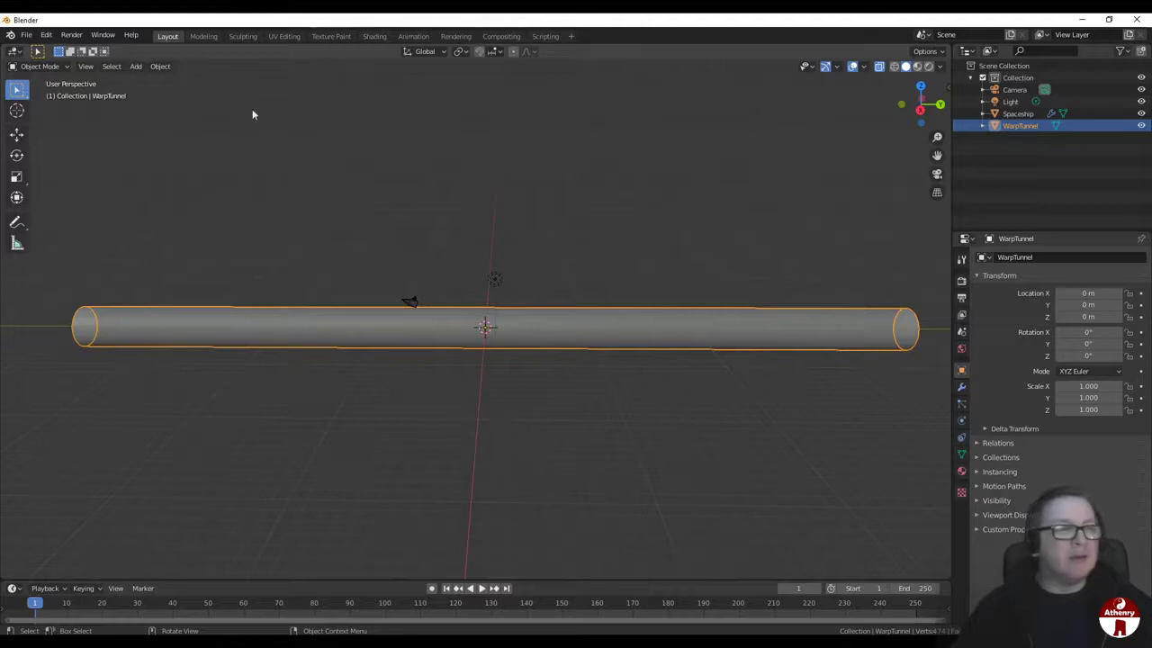
Step: Add a path curve at the scene origin inside the tunnel
click(136, 66)
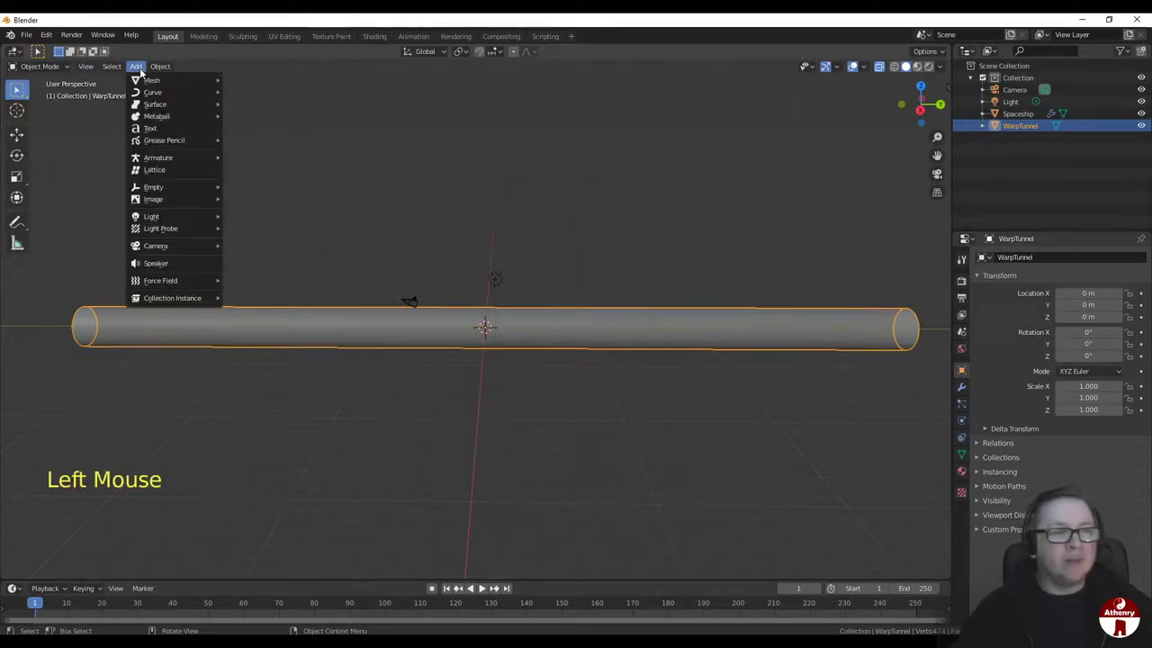
mouse_move(153, 92)
click(247, 147)
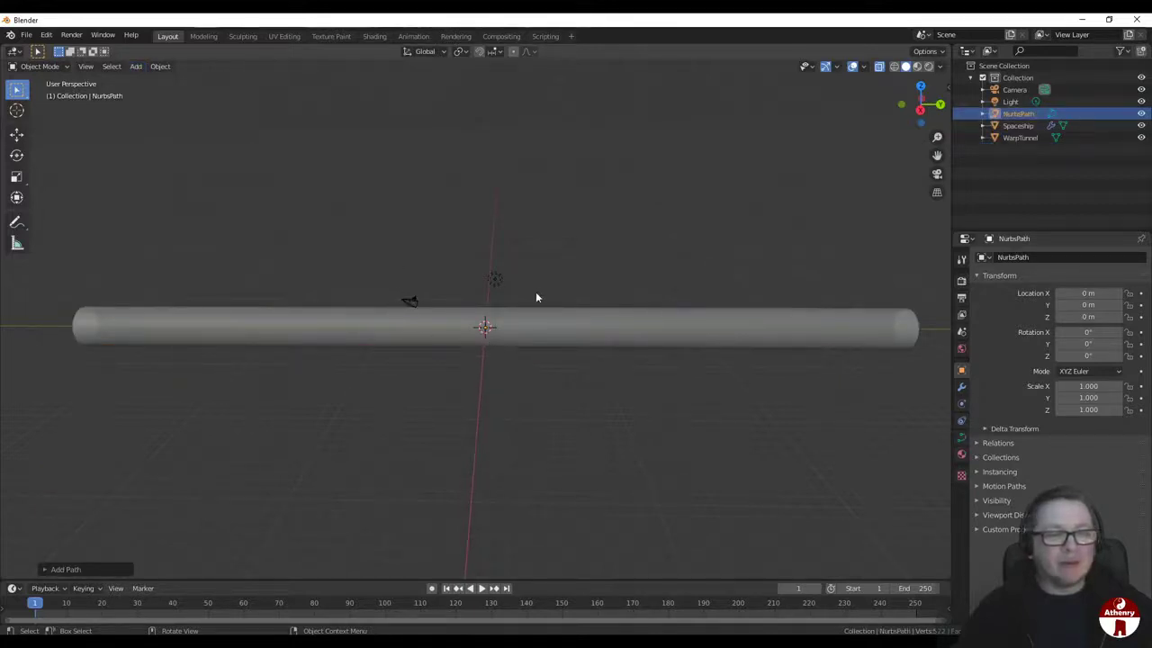
scroll(495, 308, up, 10)
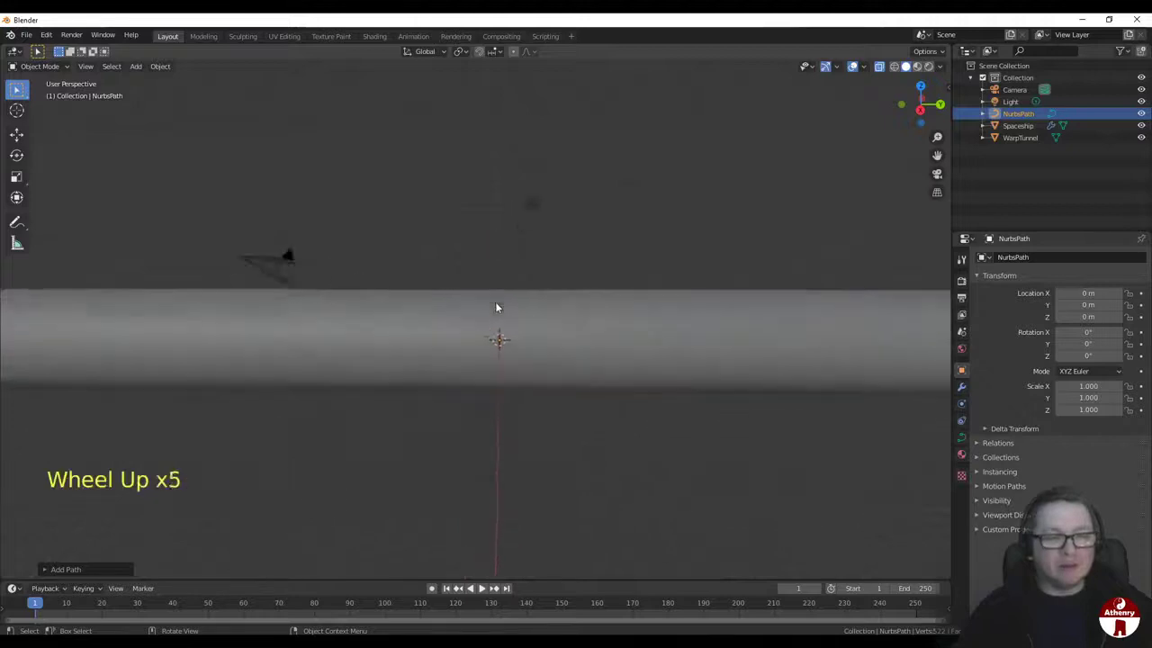
scroll(658, 378, up, 5)
middle_drag(678, 381, 684, 419)
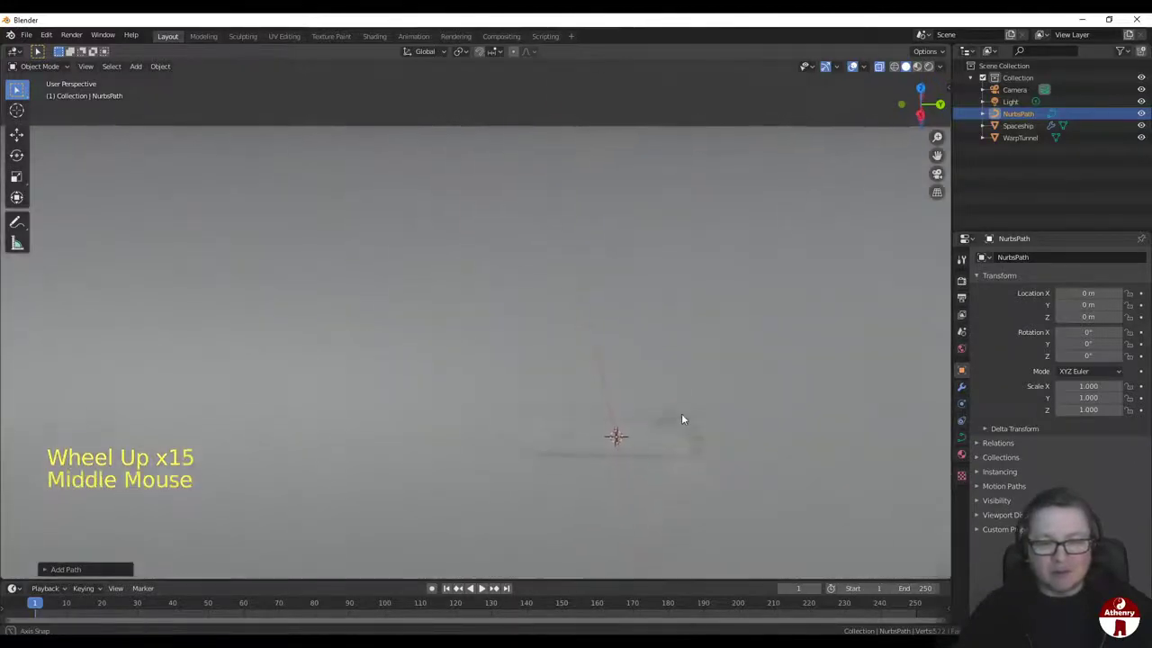
scroll(682, 415, up, 3)
scroll(770, 357, down, 8)
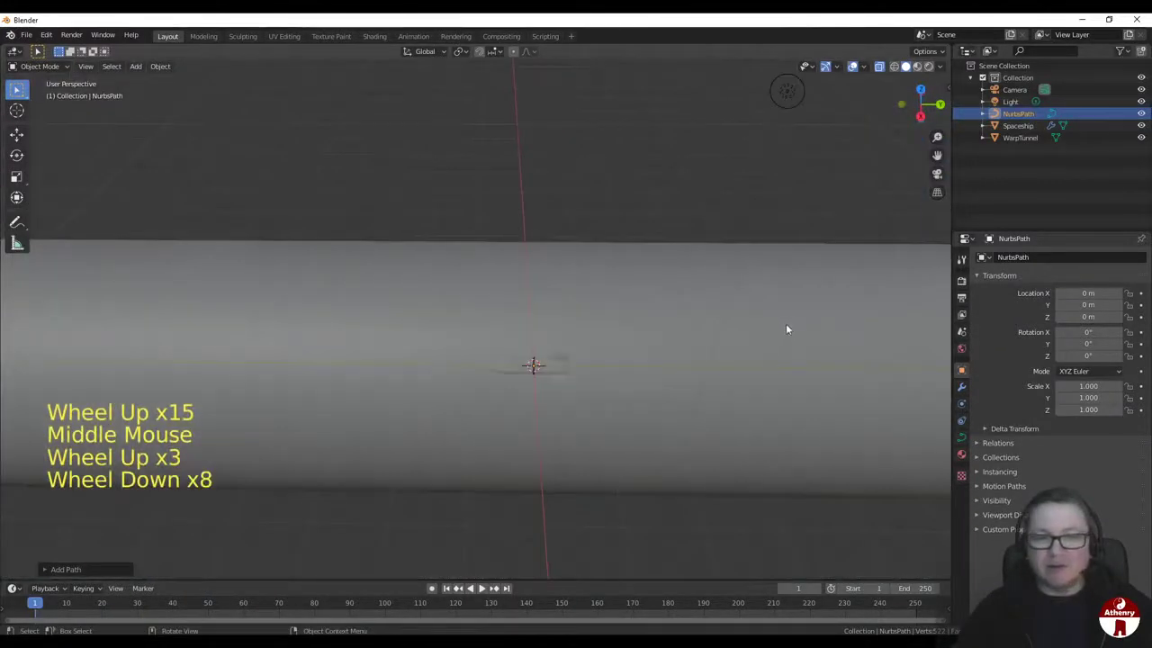
Step: Hide the Spaceship object and look for the new path at the centre of the tunnel
click(1140, 125)
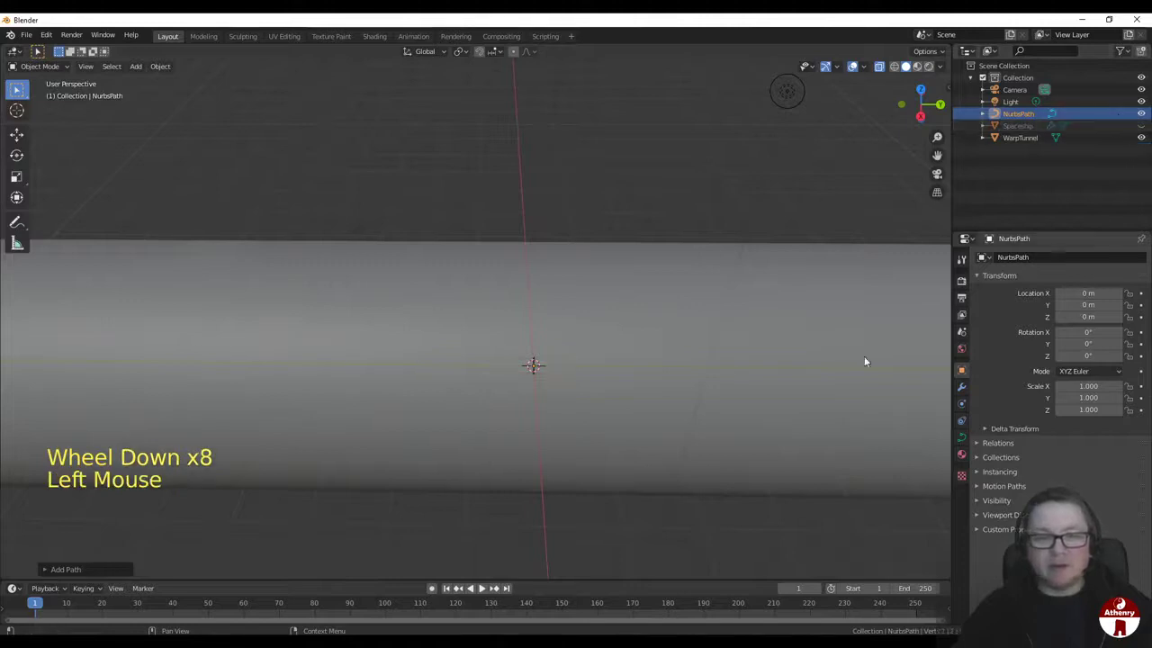
scroll(777, 412, up, 3)
shift+middle_drag(776, 411, 668, 290)
scroll(602, 311, up, 7)
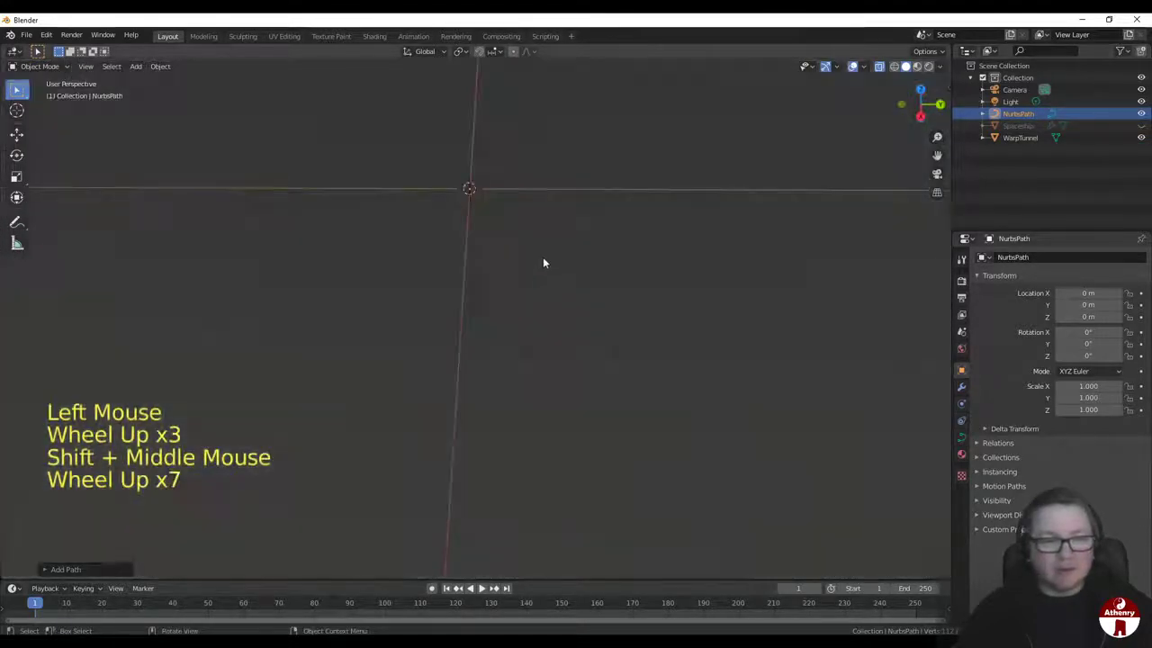
middle_drag(542, 262, 550, 290)
scroll(550, 288, up, 3)
shift+middle_drag(514, 226, 572, 359)
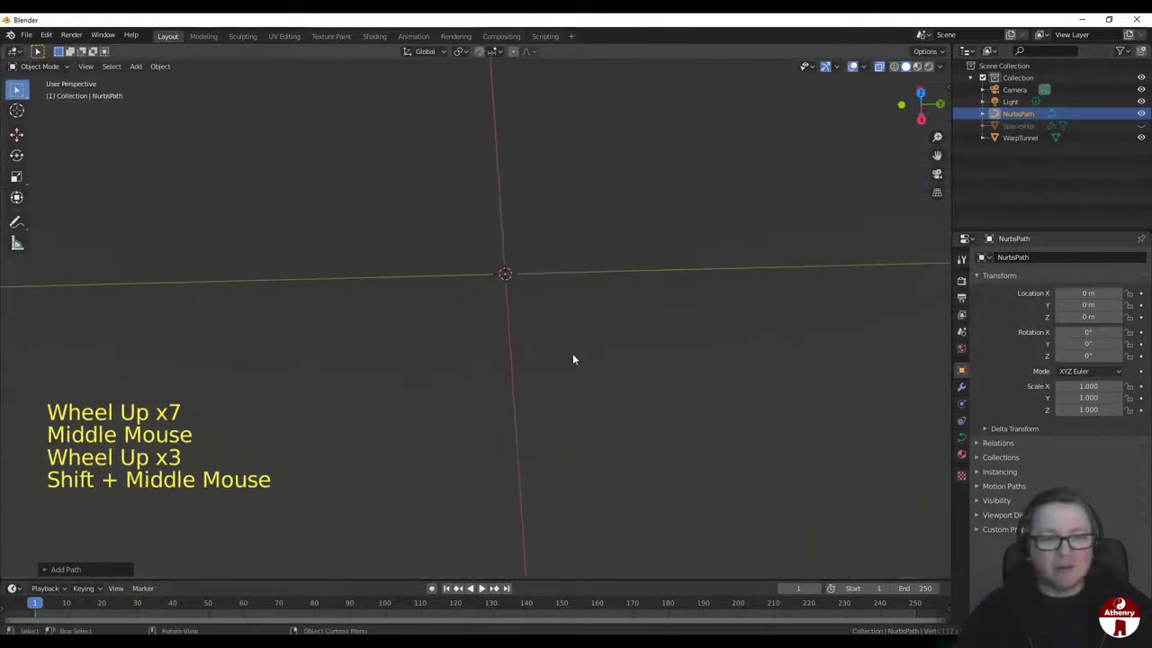
scroll(563, 272, up, 6)
shift+middle_drag(563, 273, 594, 426)
scroll(617, 383, up, 8)
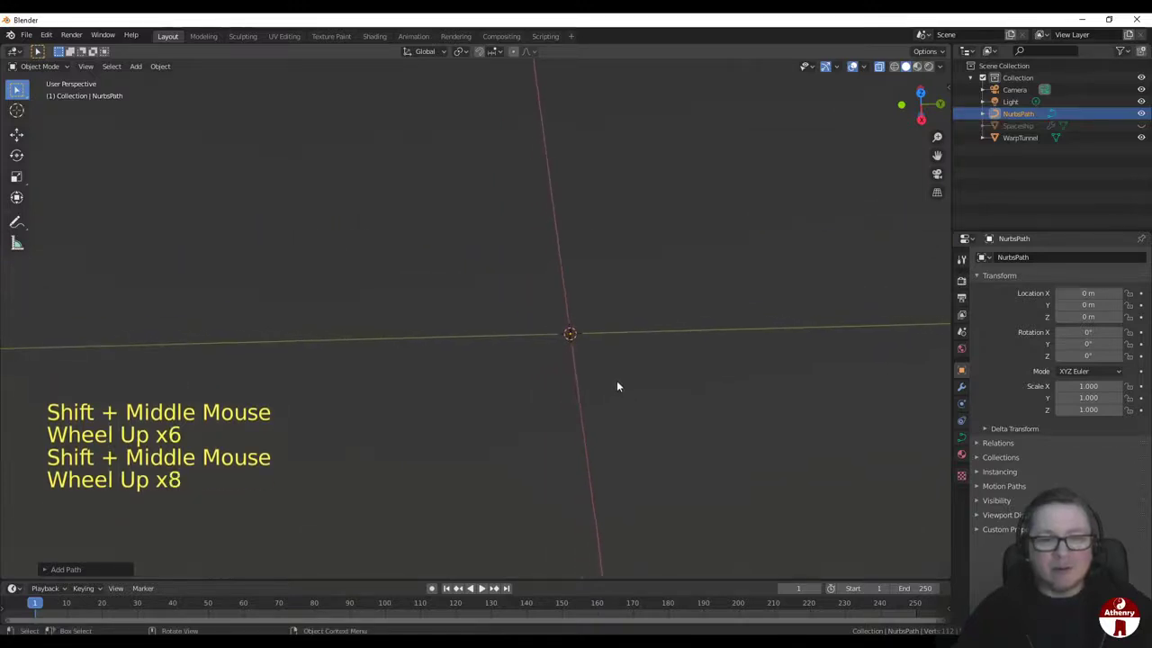
scroll(618, 386, down, 20)
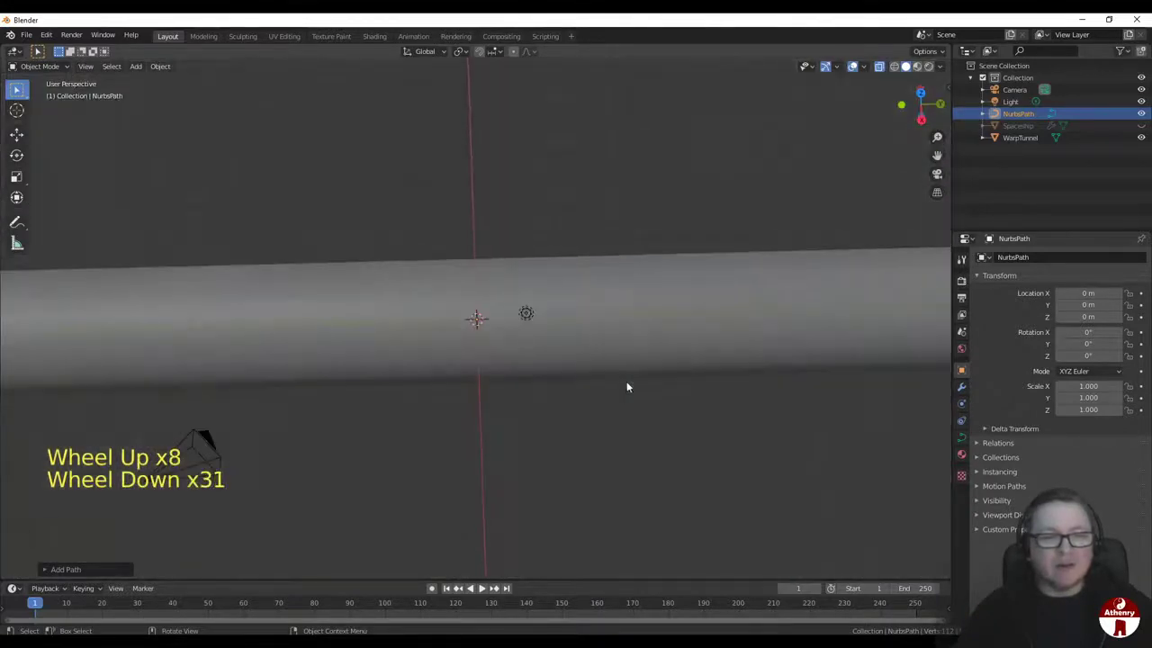
Step: Frame the selected path in the viewport and switch to wireframe shading to see inside the tunnel
click(85, 67)
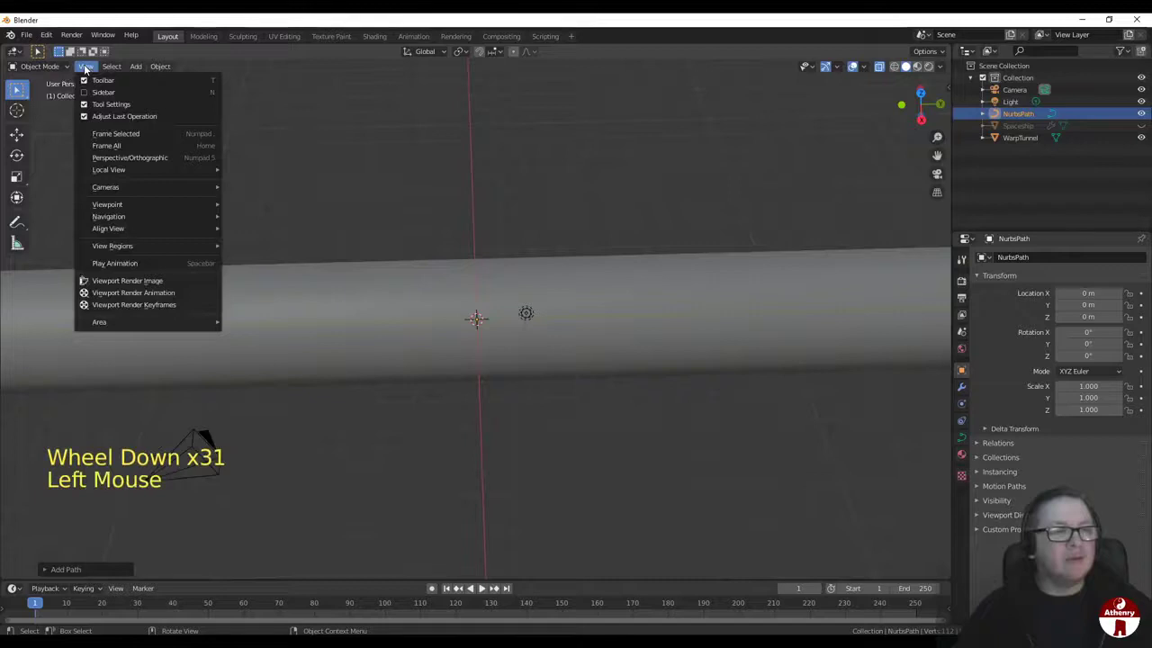
click(113, 134)
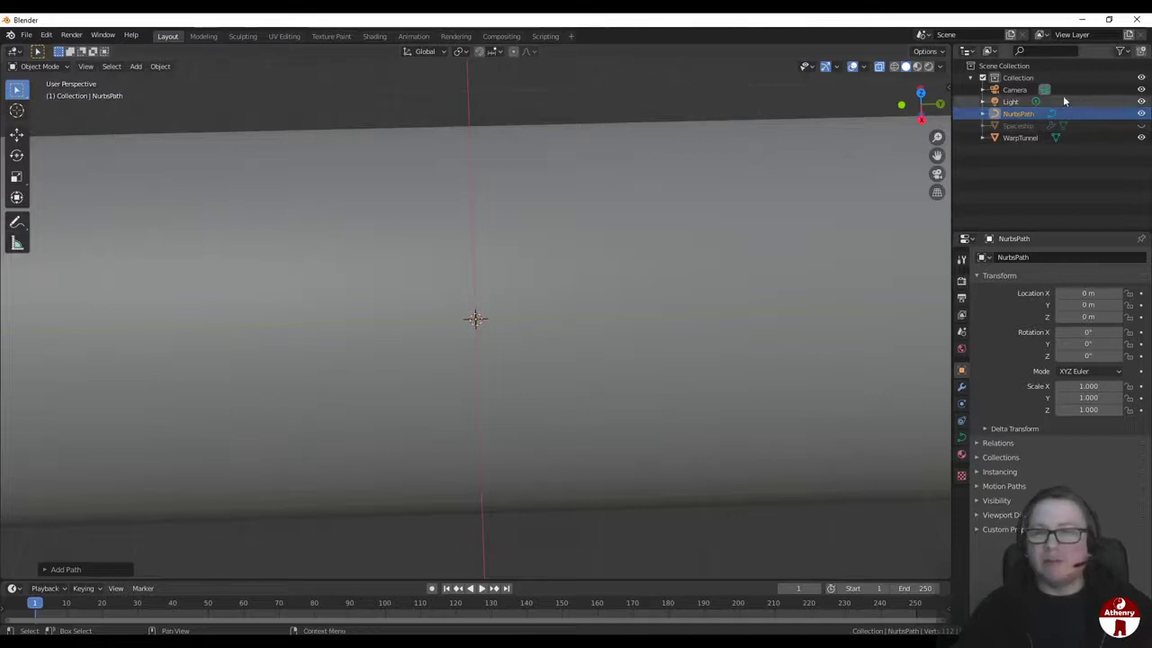
click(893, 69)
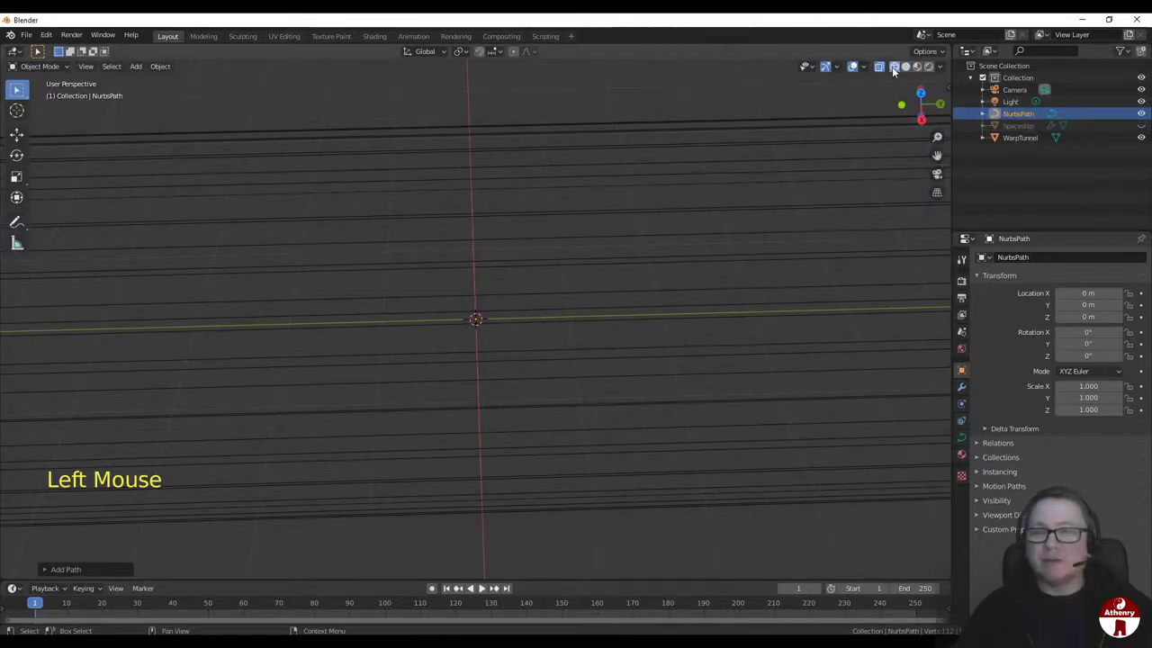
scroll(517, 301, up, 16)
scroll(531, 298, down, 6)
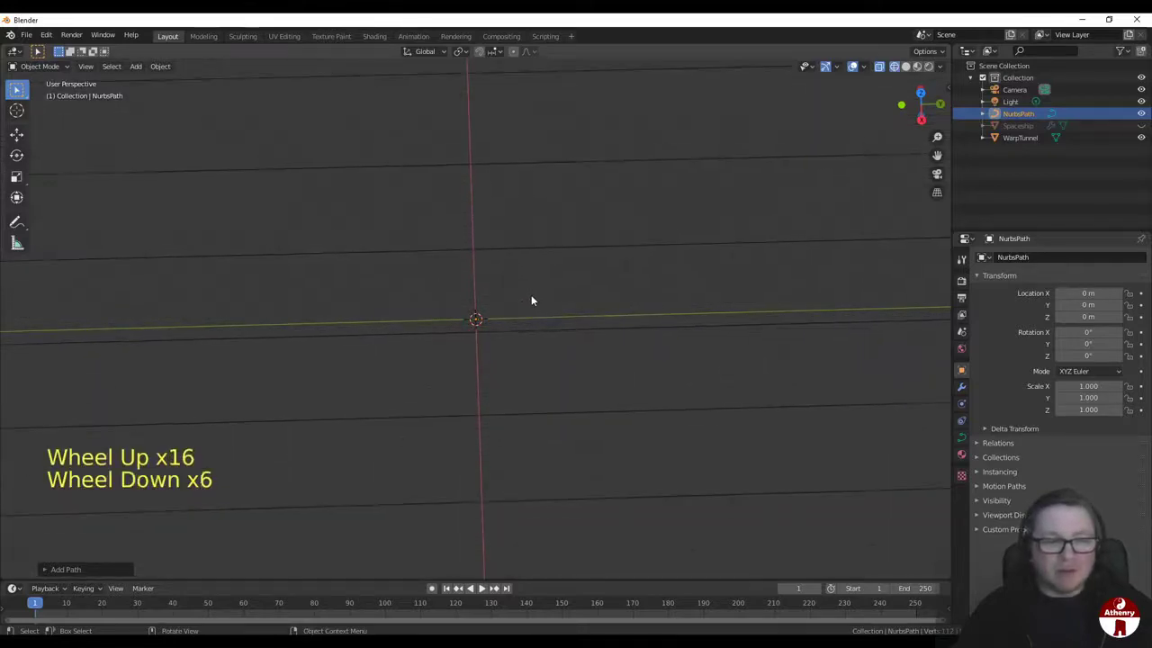
scroll(531, 301, down, 11)
scroll(533, 304, up, 1)
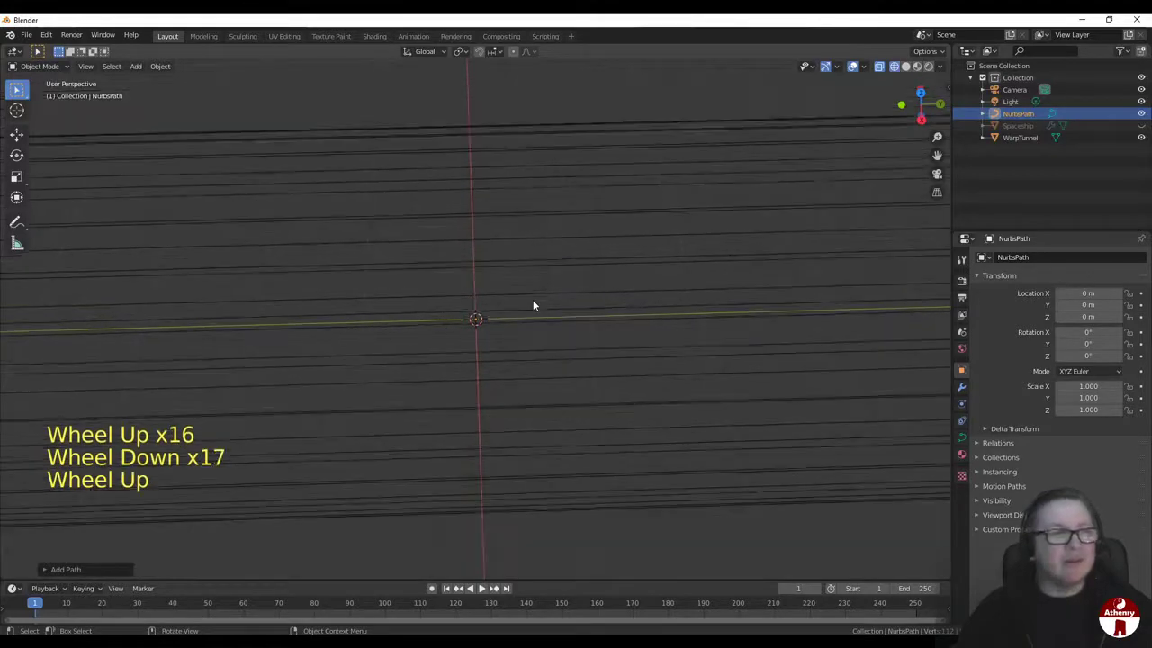
Step: In Edit Mode, rotate the path around the global Z axis so it lies lengthwise along the tunnel
key(Tab)
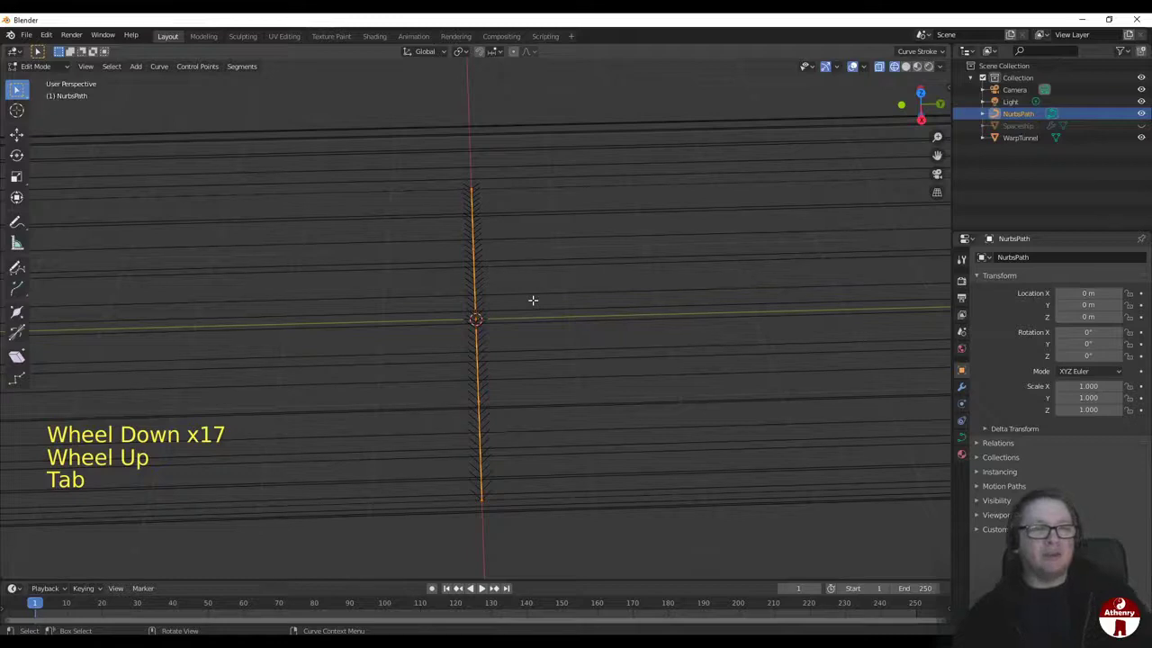
scroll(531, 300, down, 3)
scroll(532, 300, up, 2)
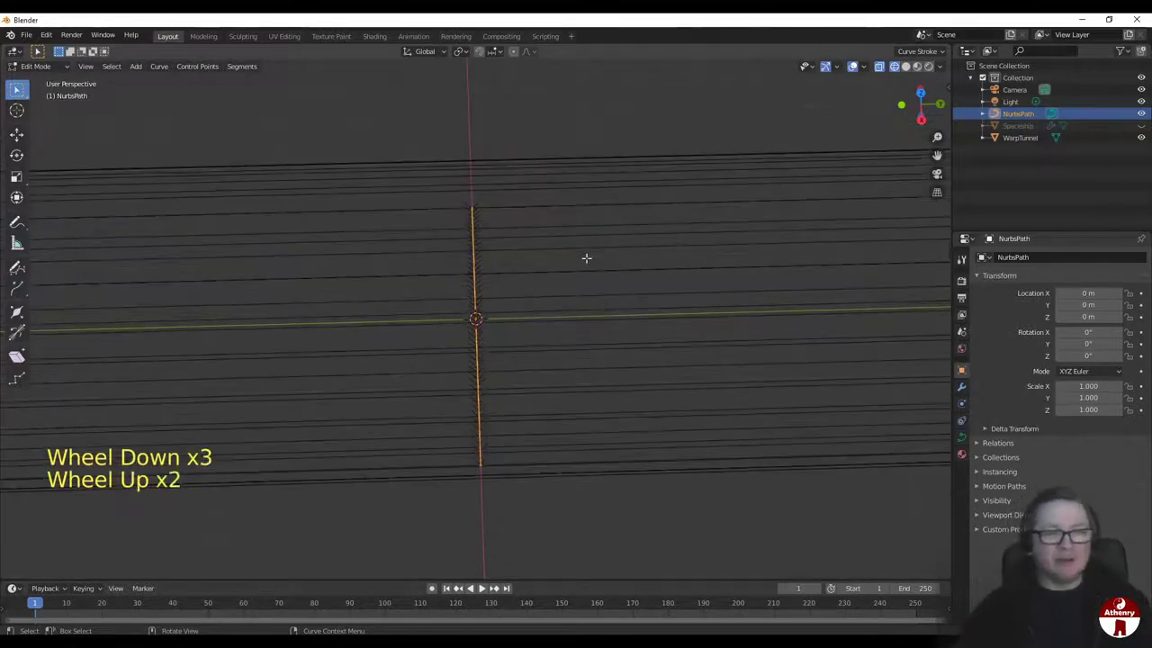
middle_drag(586, 258, 553, 347)
scroll(571, 376, down, 5)
scroll(486, 332, up, 7)
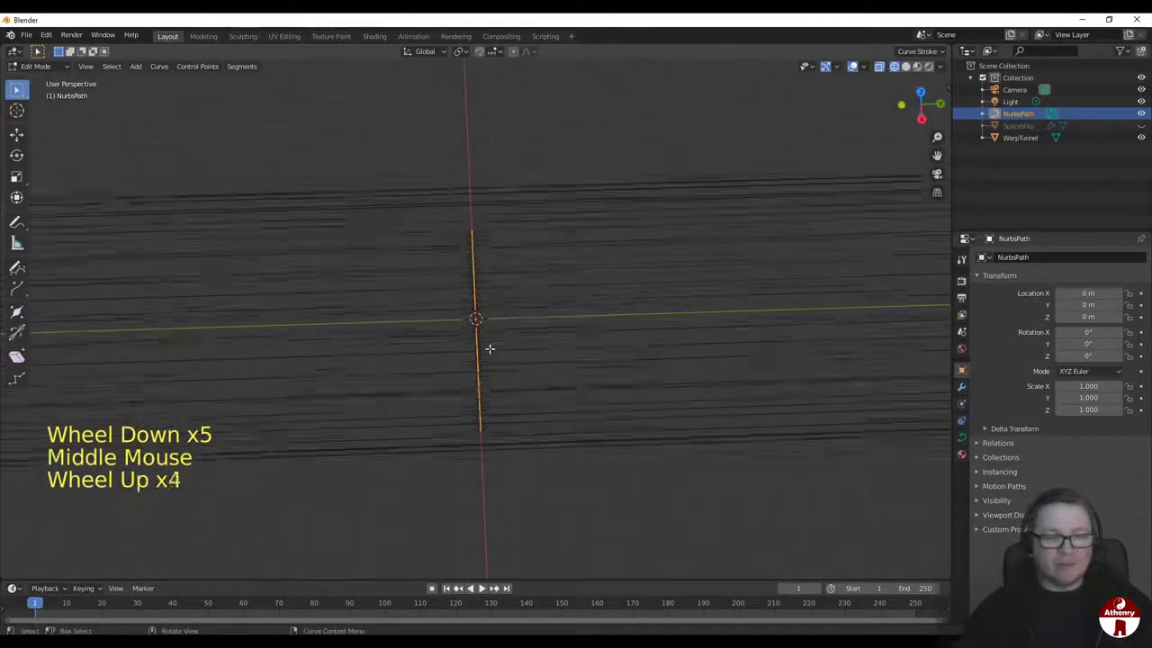
scroll(501, 351, down, 6)
middle_drag(507, 359, 509, 385)
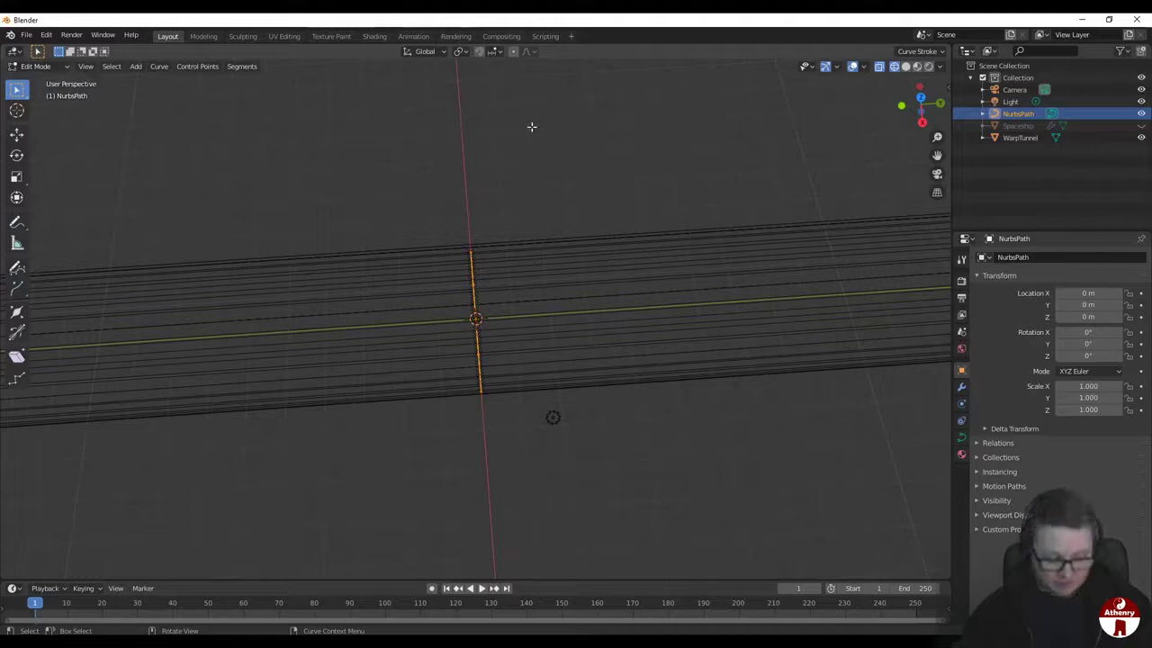
key(r)
key(z)
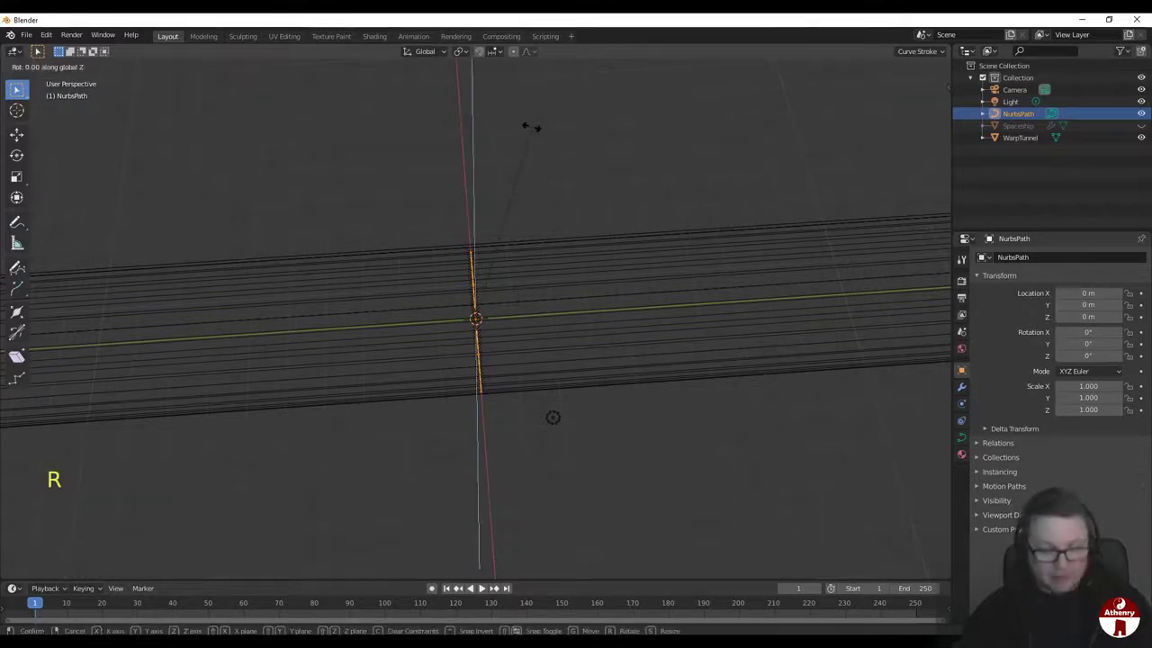
click(538, 171)
scroll(552, 246, down, 10)
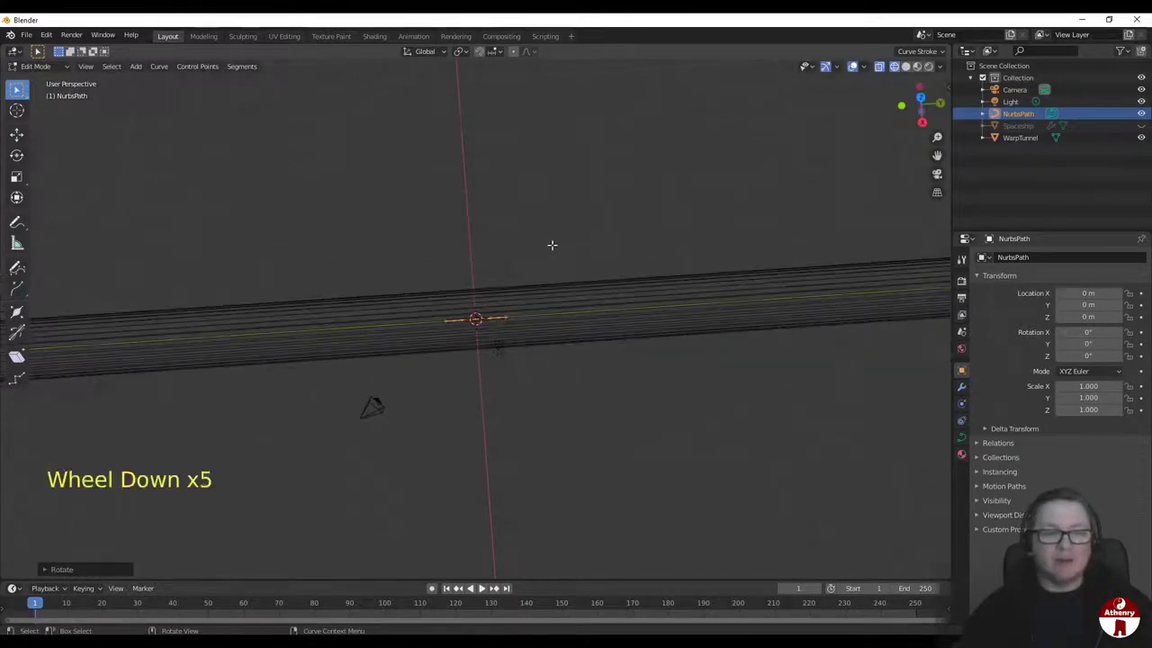
Step: Scale the path by about 22 along the global Y axis so it extends past both tunnel ends
scroll(545, 252, up, 3)
scroll(522, 259, down, 2)
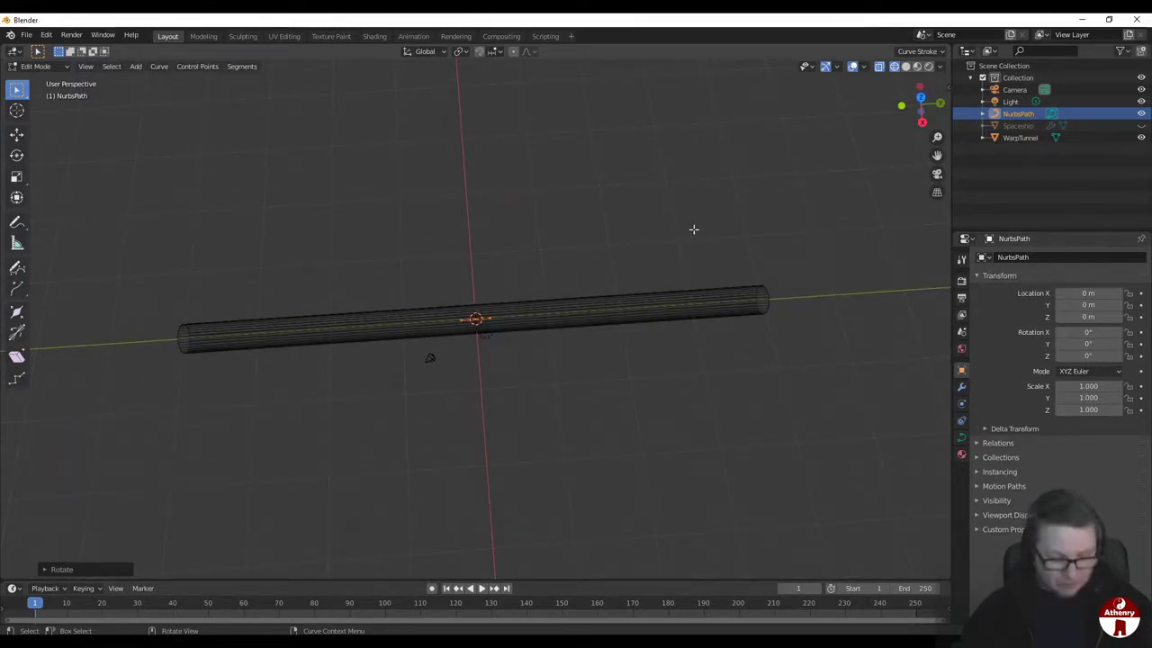
key(s)
key(y)
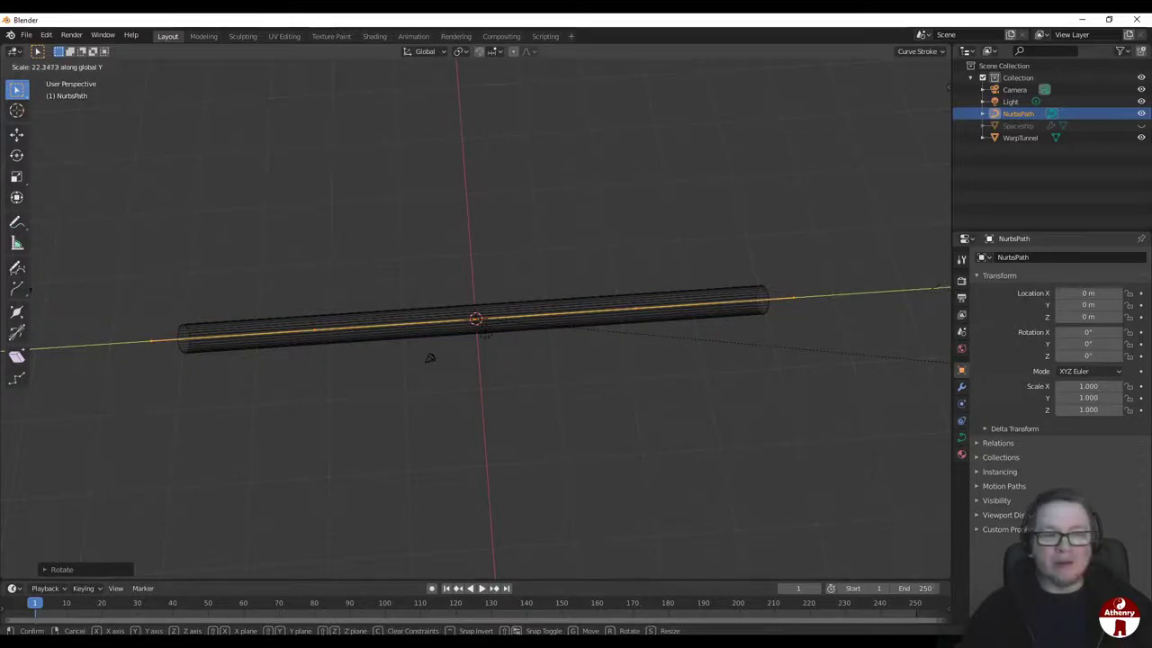
click(935, 286)
Step: Return to Object Mode and switch the viewport back to solid shading
scroll(391, 388, down, 1)
middle_drag(391, 387, 337, 339)
scroll(527, 311, up, 2)
scroll(539, 315, up, 2)
scroll(378, 344, down, 4)
key(Tab)
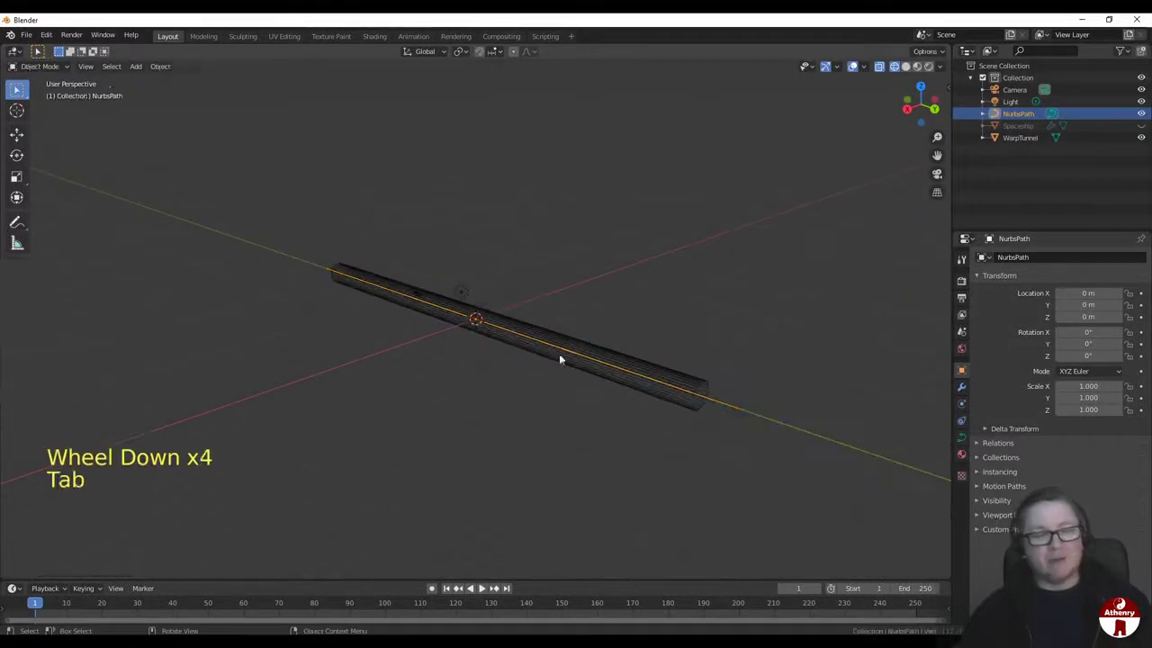
click(905, 67)
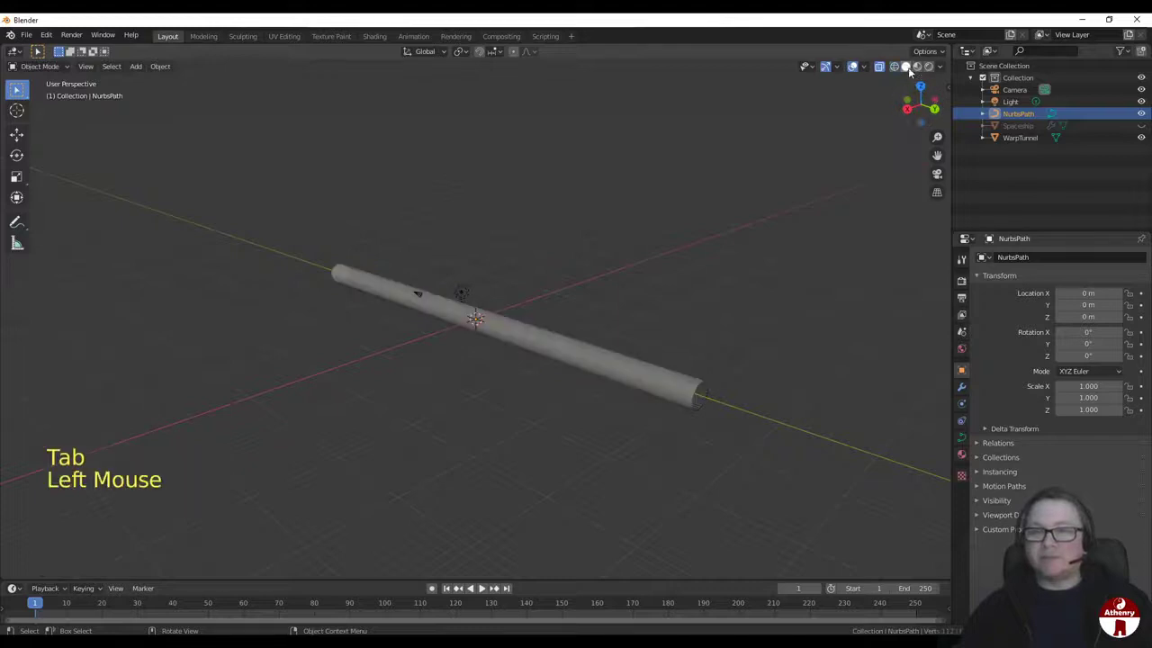
Step: Keep the path selected and examine how it runs through the tunnel from the open end and the side
scroll(828, 267, up, 3)
mouse_move(809, 310)
middle_down()
mouse_move(746, 283)
mouse_move(740, 291)
middle_up()
scroll(741, 291, up, 1)
click(1093, 113)
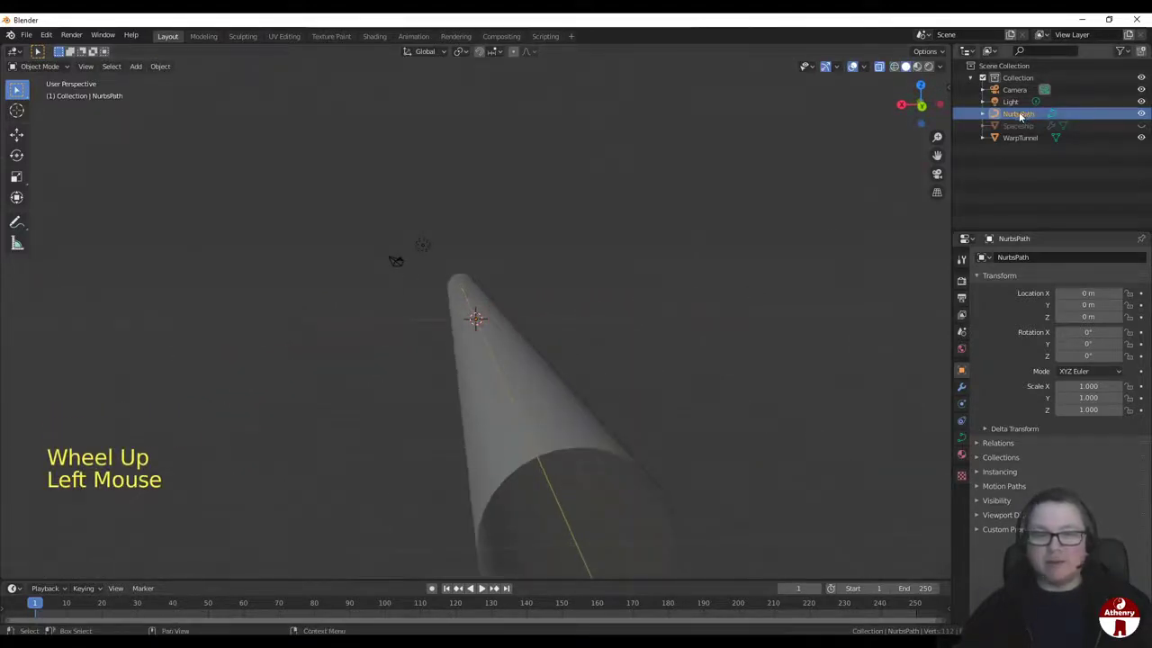
scroll(543, 348, up, 1)
shift+middle_drag(543, 348, 594, 315)
scroll(518, 282, down, 2)
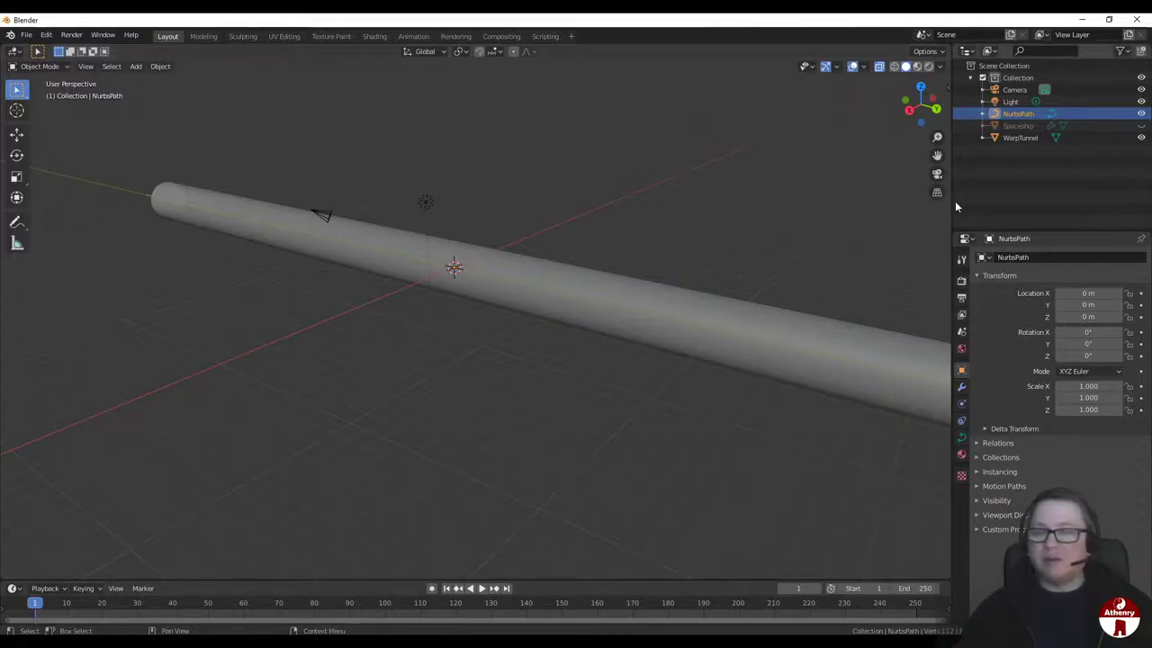
Step: Add a Plain Axes empty at the scene origin
scroll(467, 254, up, 3)
shift+middle_drag(467, 255, 441, 340)
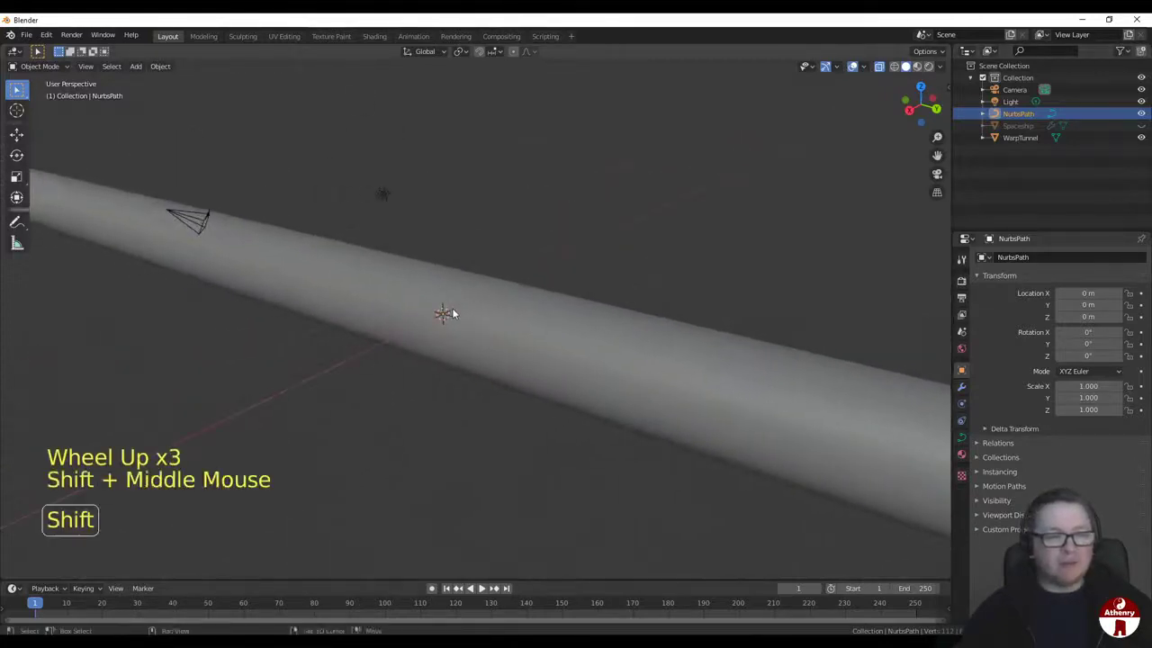
click(135, 67)
mouse_move(183, 186)
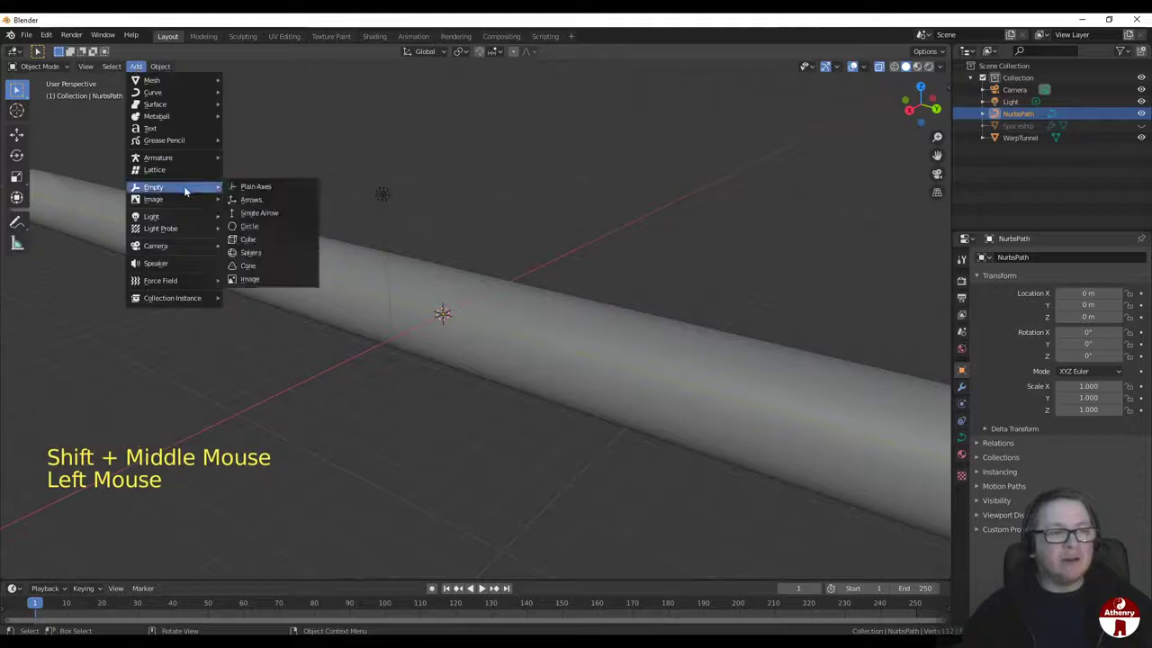
click(249, 185)
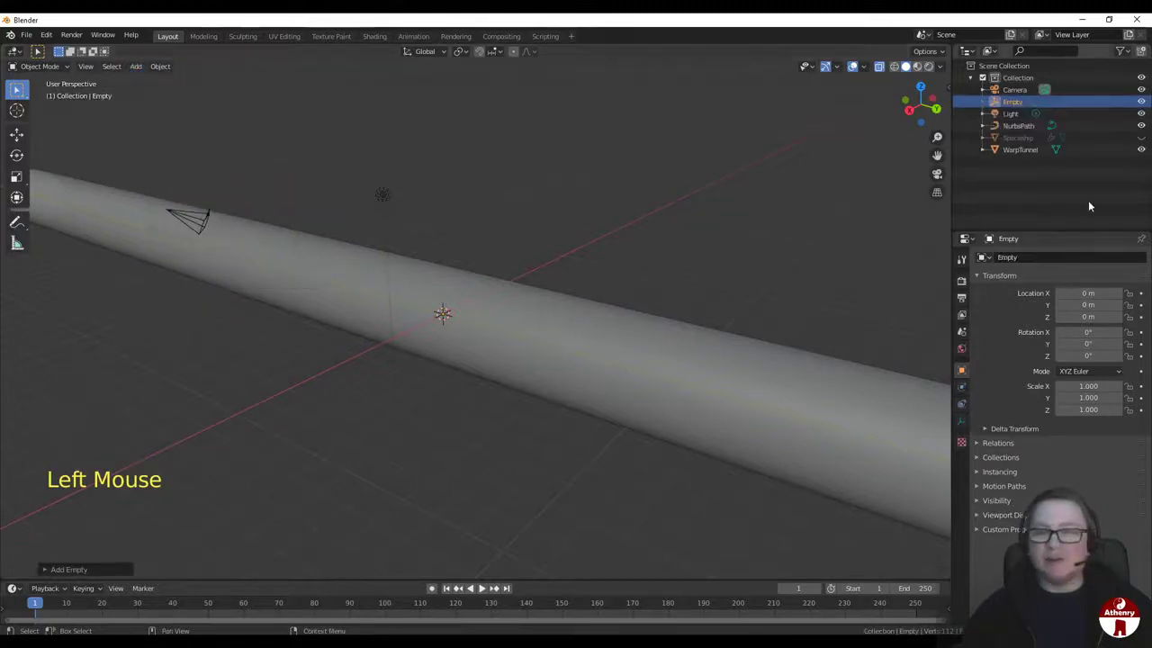
Step: Rename the new empty as SpaceshipRig
double_click(1014, 102)
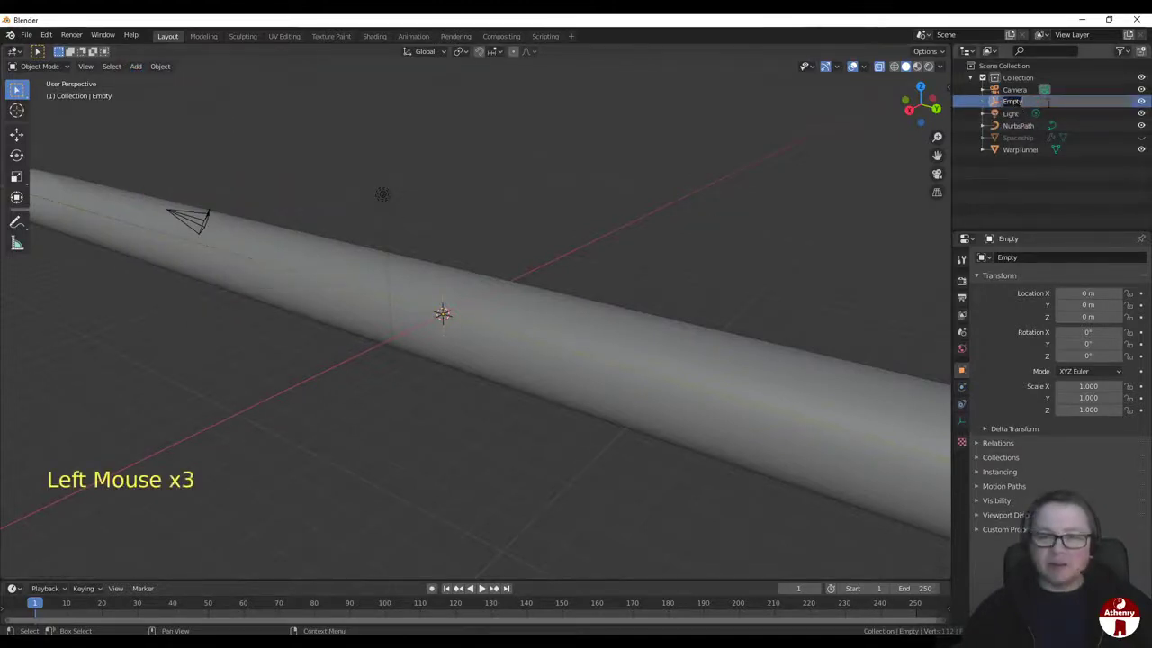
text(S)
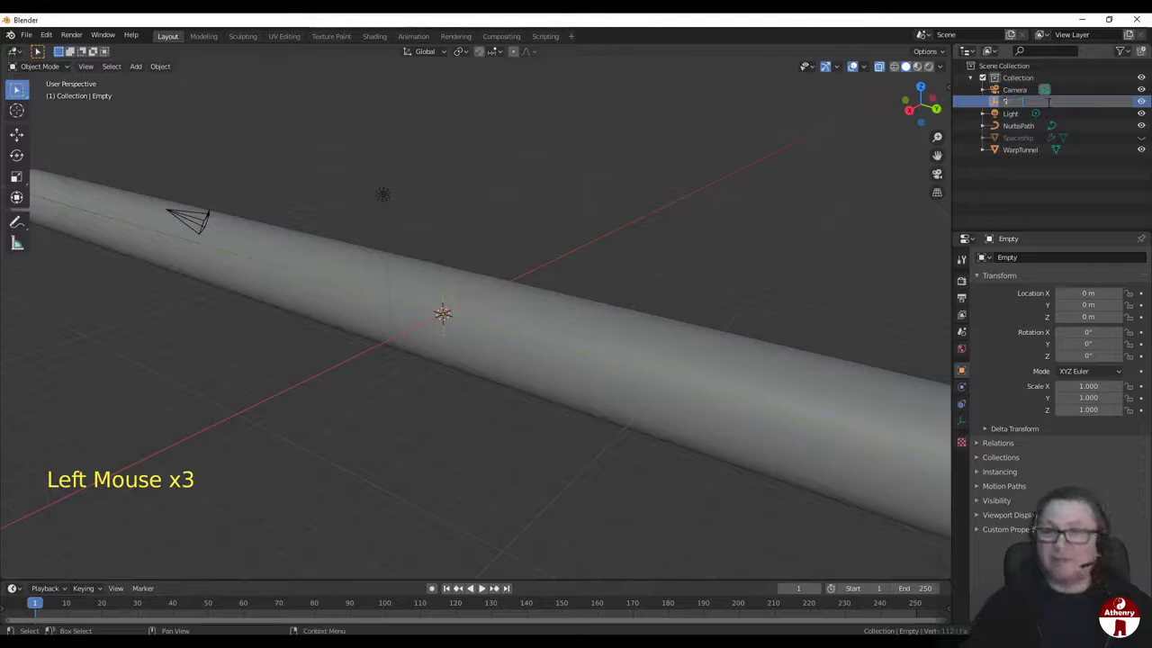
text(pacesh)
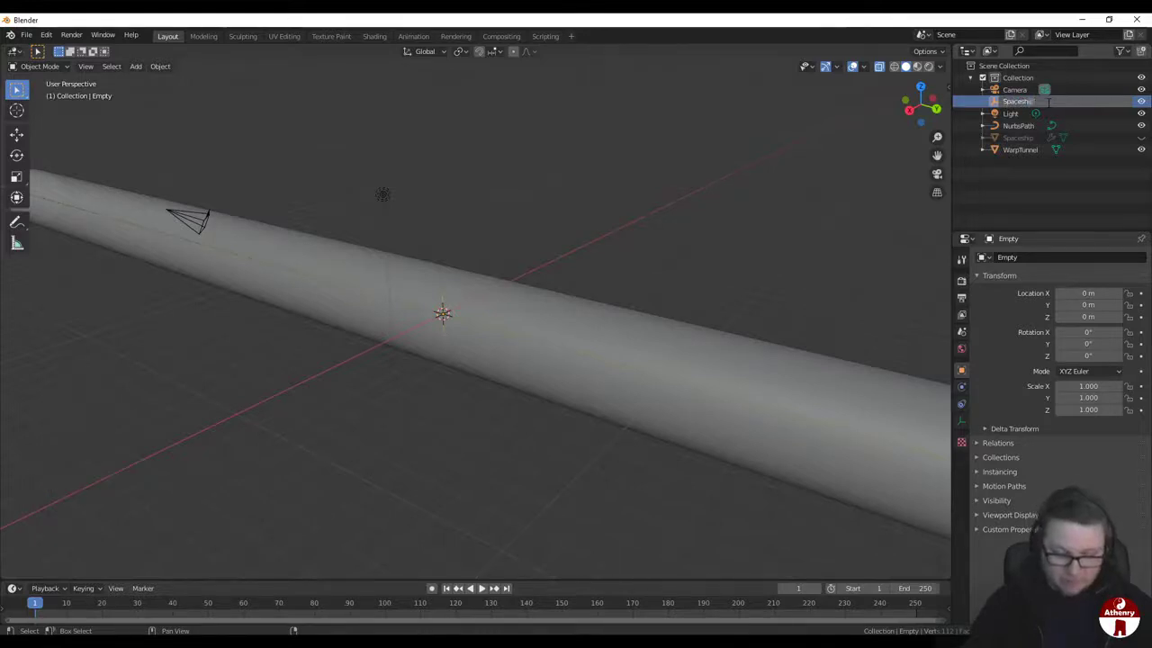
text(ipRig)
key(Return)
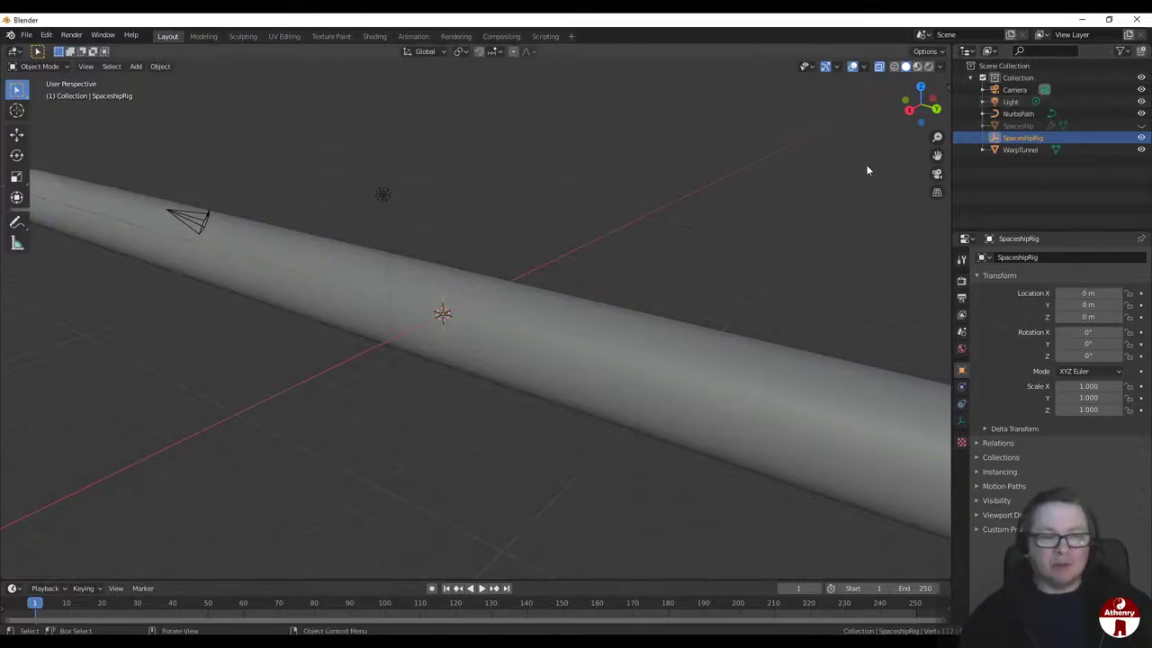
scroll(705, 224, up, 5)
shift+middle_drag(705, 224, 729, 195)
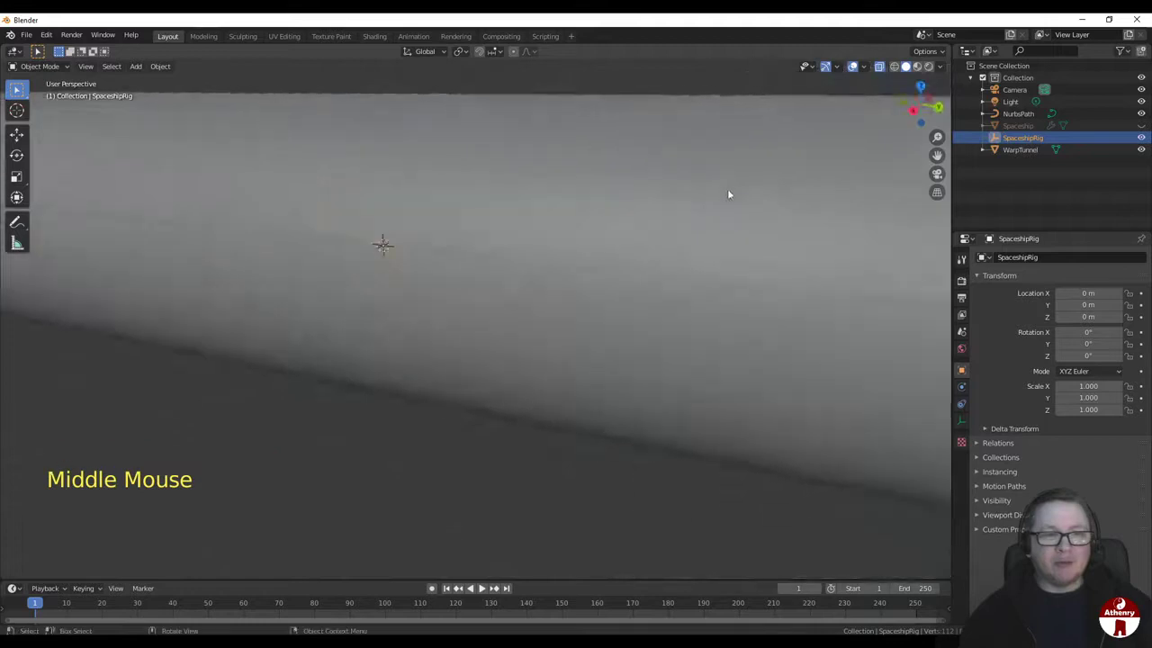
Step: Add a Follow Path object constraint to SpaceshipRig with NurbsPath as its target
scroll(728, 198, down, 5)
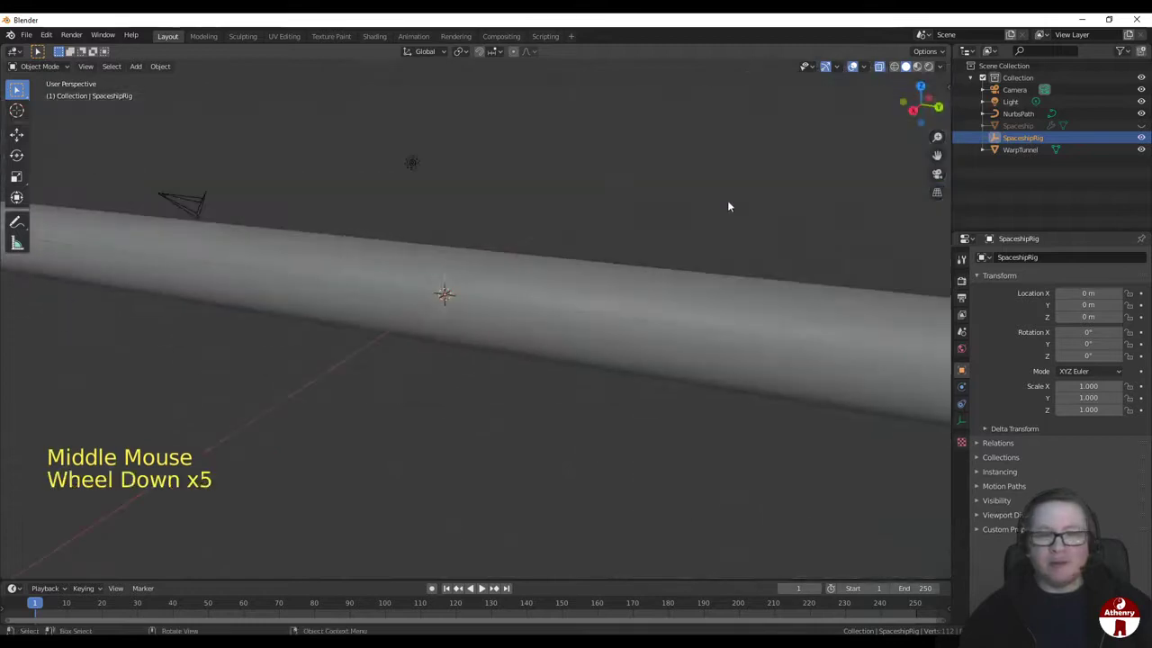
click(961, 405)
click(1047, 257)
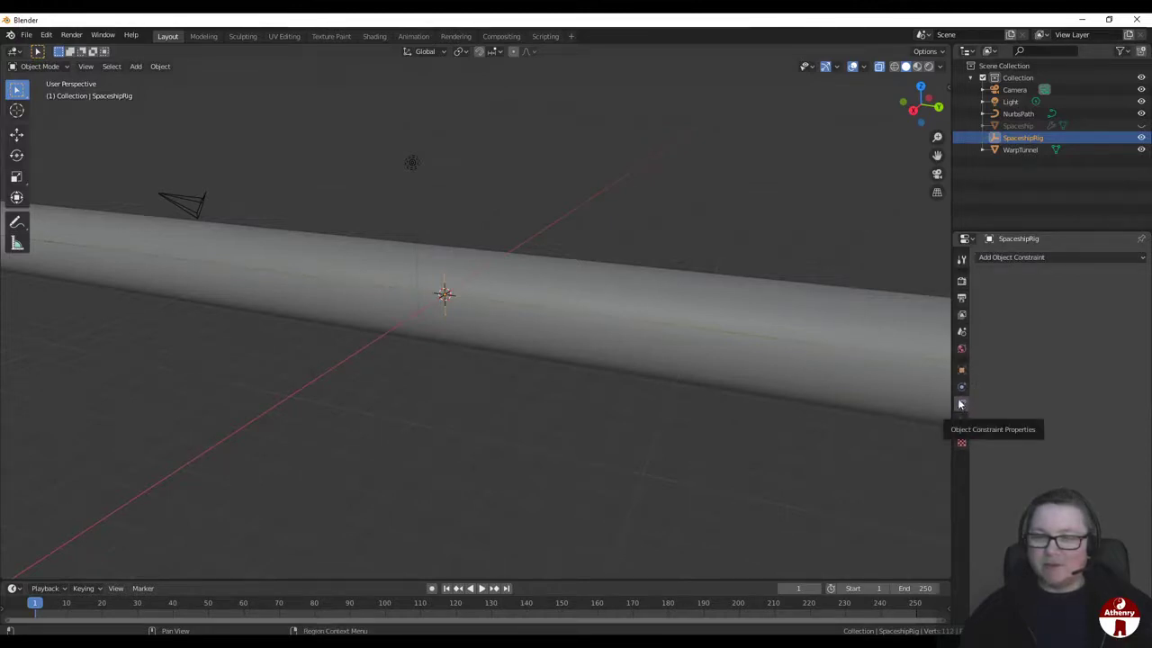
click(1039, 259)
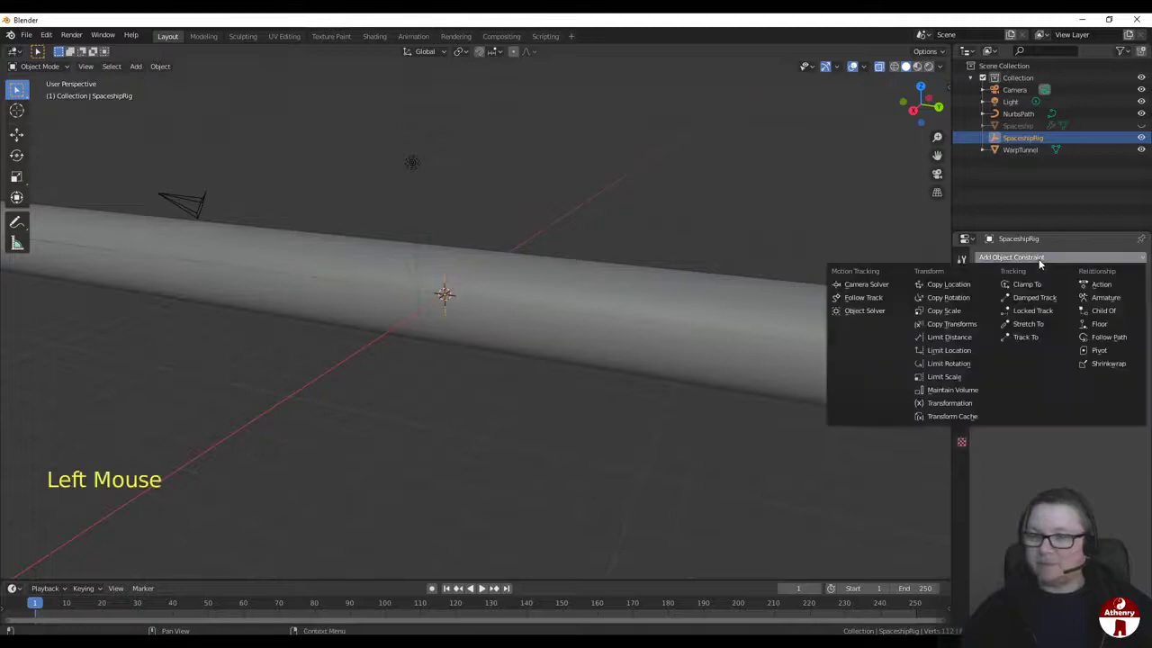
click(1106, 339)
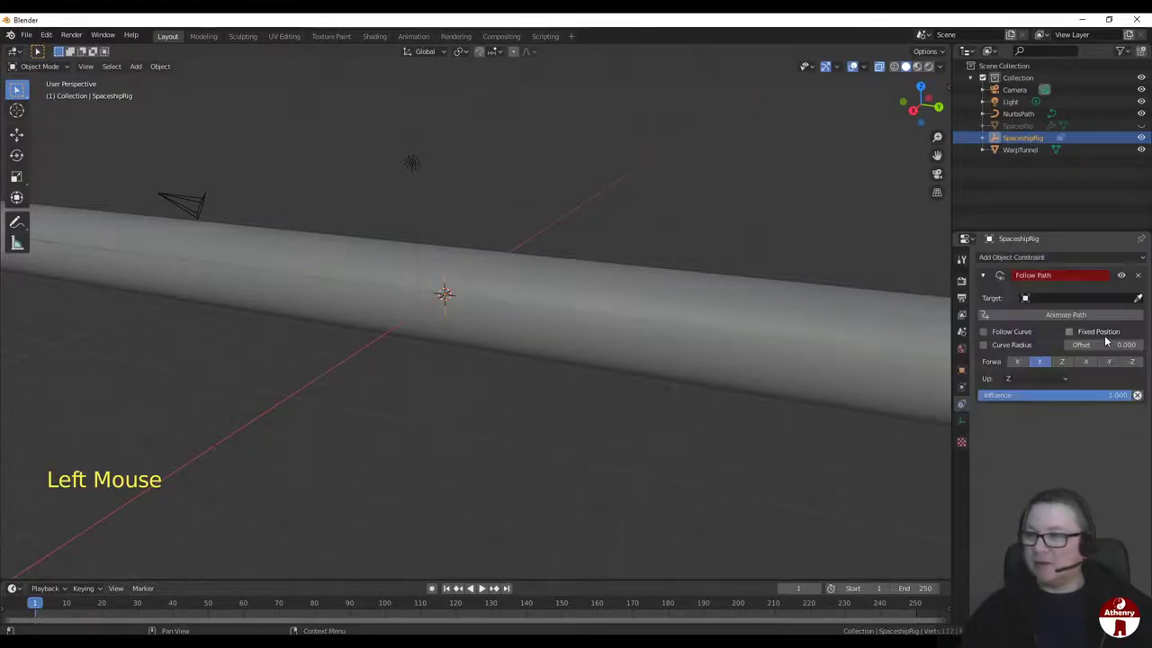
click(1026, 299)
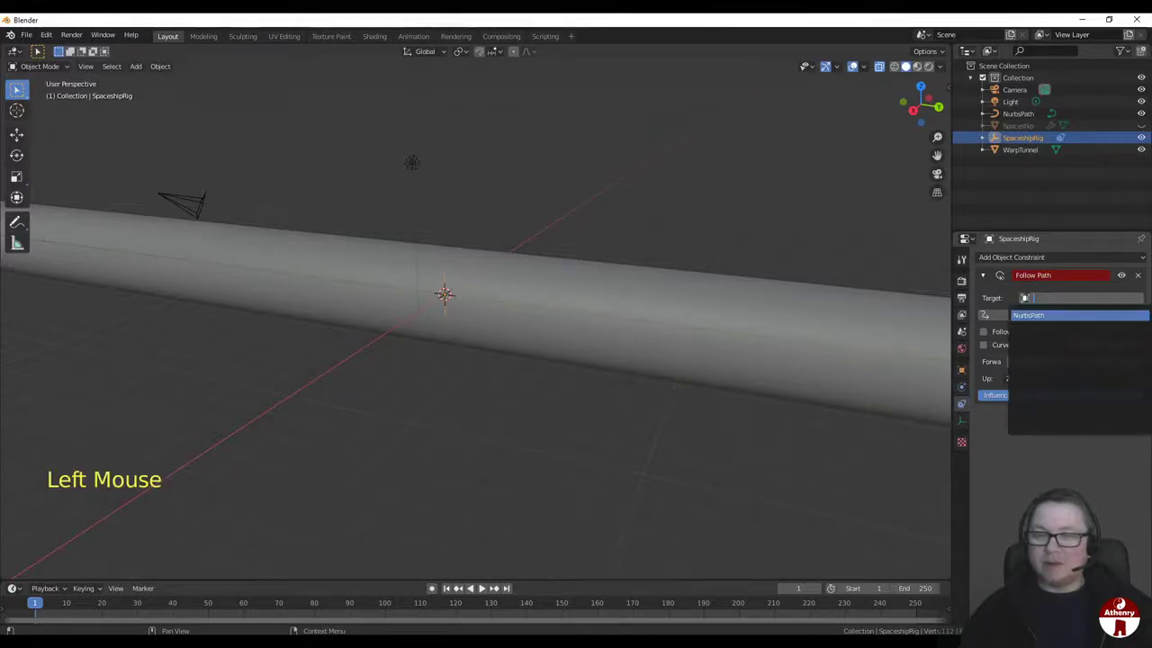
click(1029, 315)
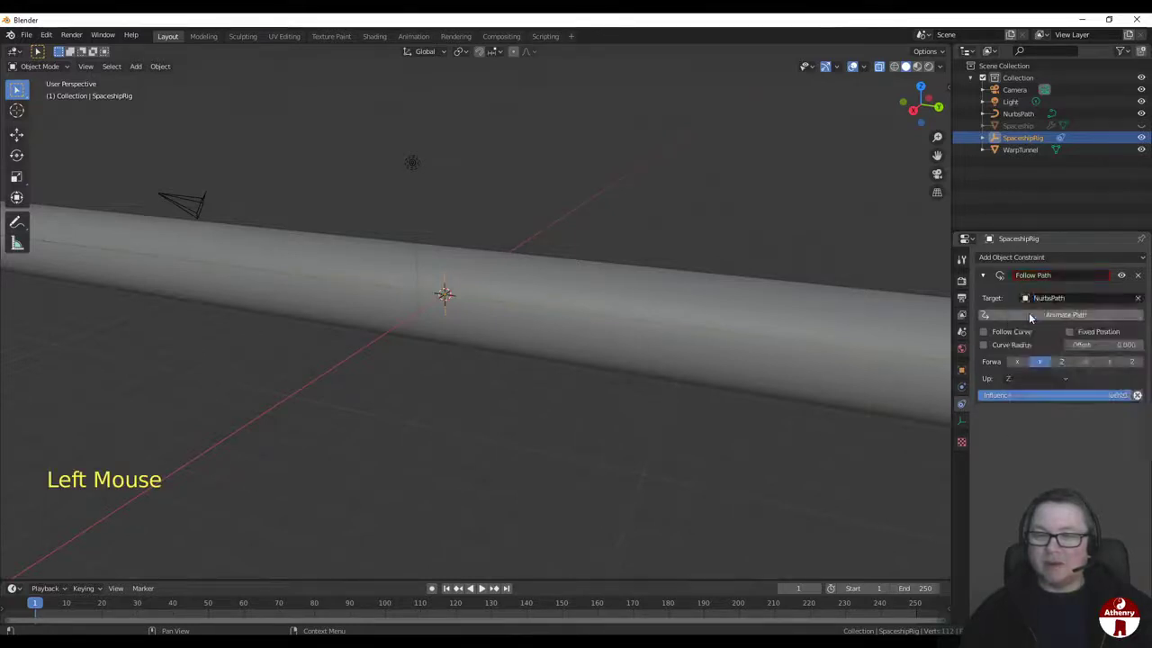
Step: Examine where SpaceshipRig sits on the path relative to the tunnel, looking from the open end and the side
scroll(812, 333, down, 6)
shift+middle_drag(897, 340, 928, 337)
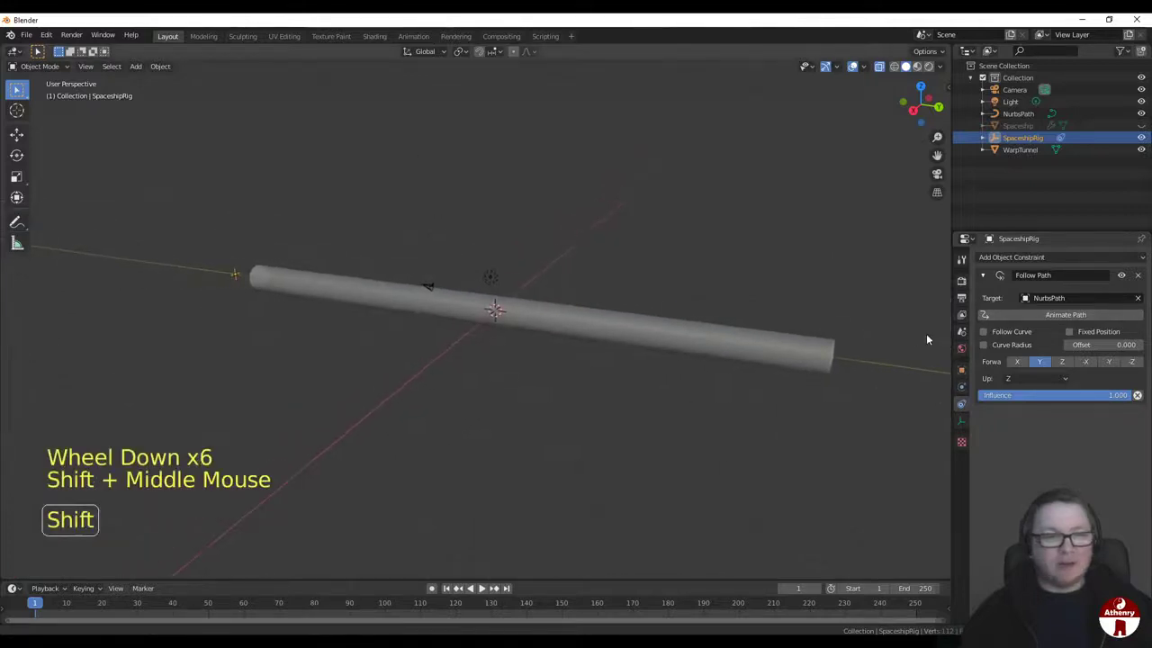
scroll(510, 306, up, 3)
shift+middle_drag(509, 306, 687, 279)
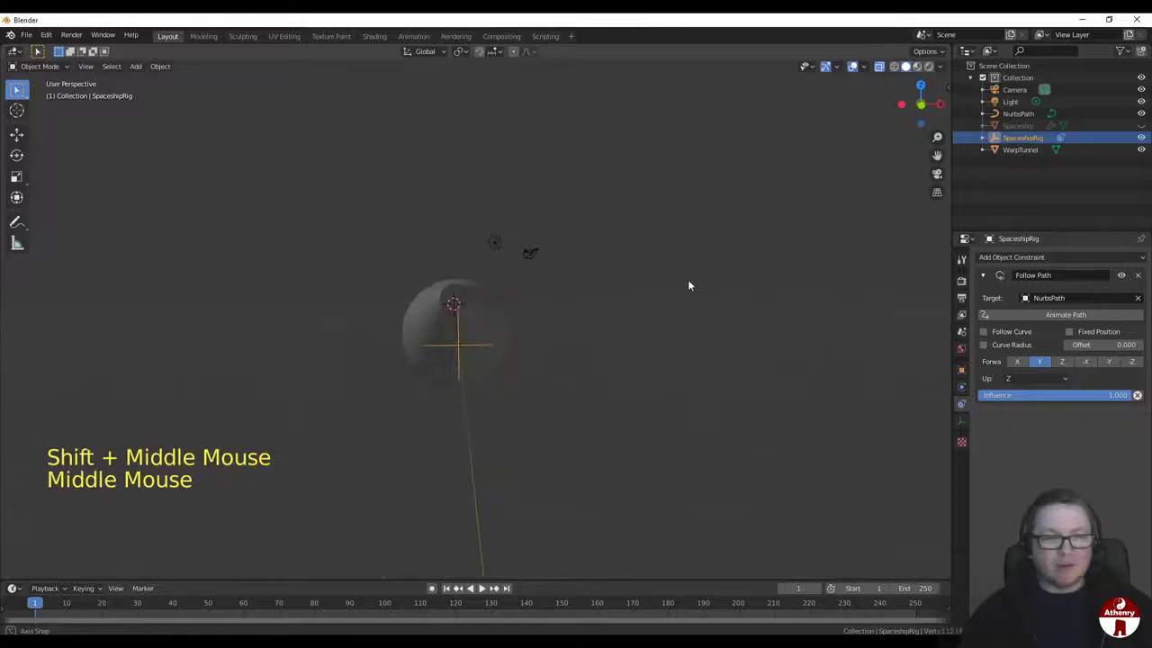
scroll(687, 286, up, 2)
middle_drag(440, 423, 609, 402)
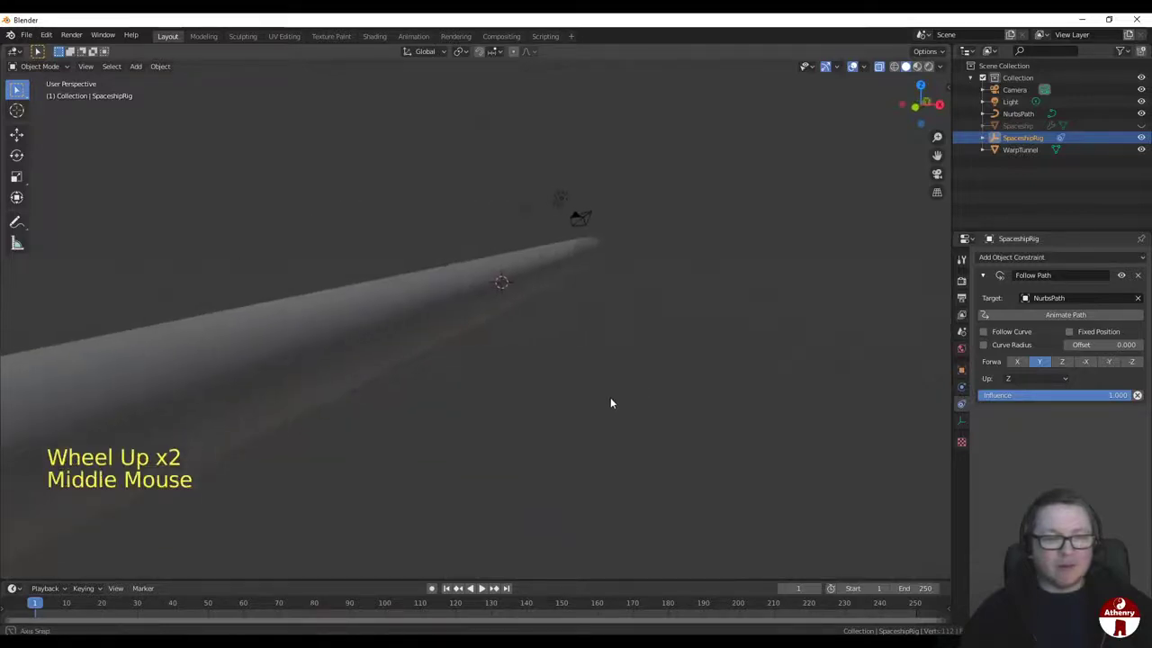
shift+scroll(543, 380, down, 3)
scroll(494, 365, down, 3)
shift+middle_drag(494, 365, 570, 334)
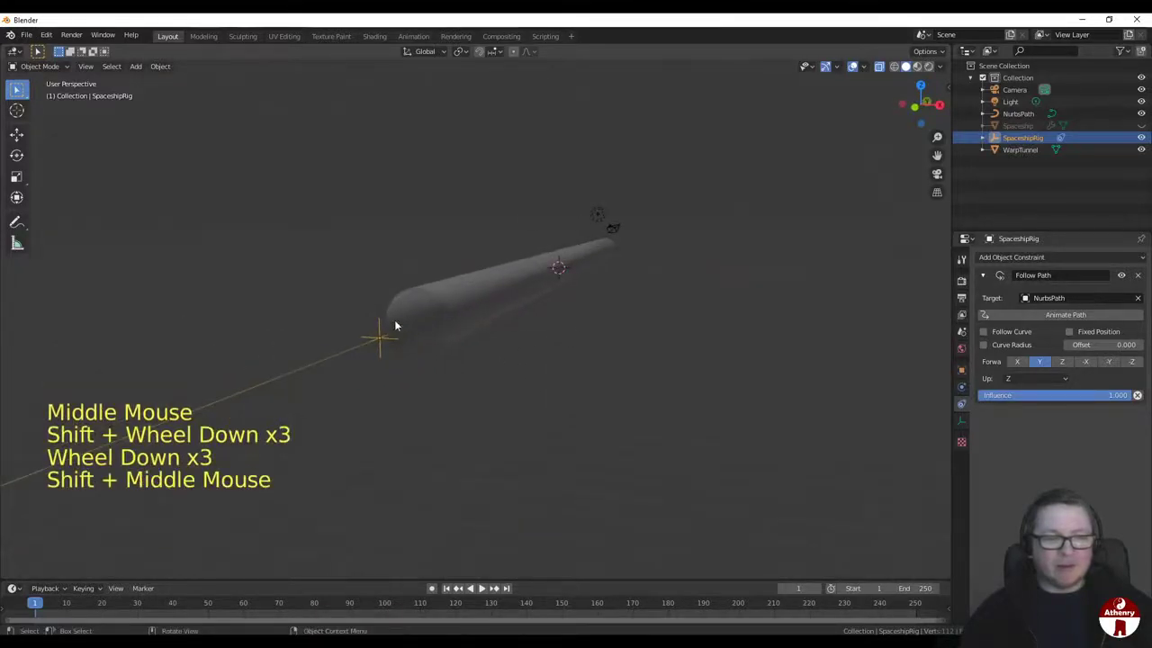
middle_drag(497, 344, 643, 305)
scroll(433, 270, up, 2)
scroll(434, 275, down, 1)
scroll(435, 275, down, 3)
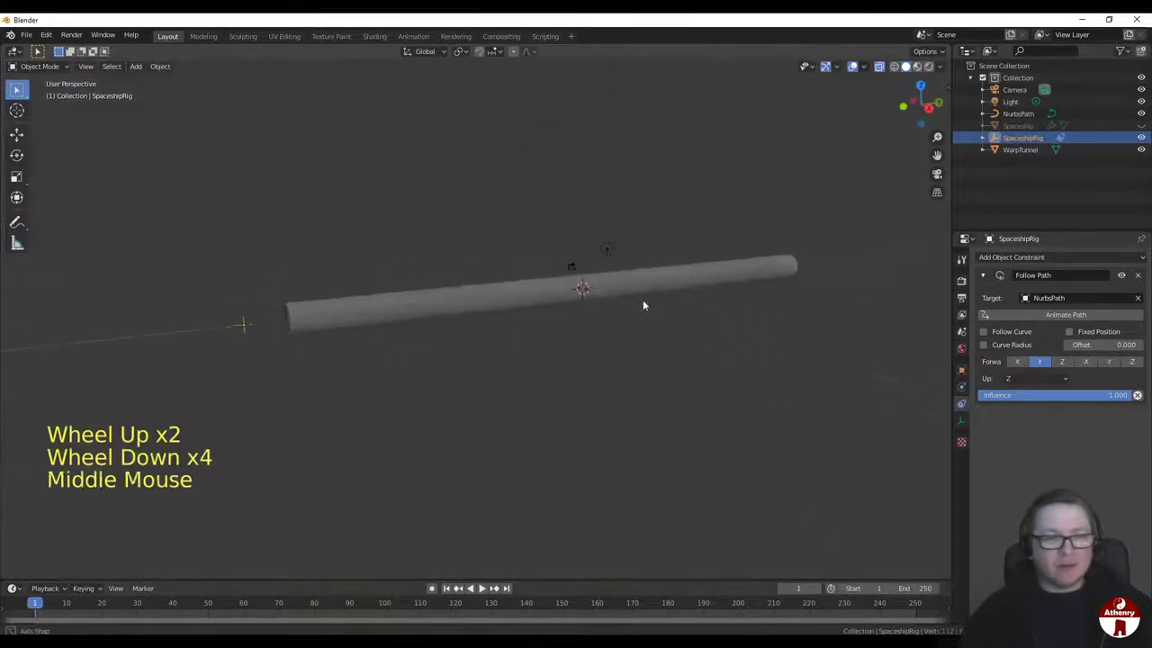
Step: Try different Follow Path offsets to move SpaceshipRig along the tunnel, ending at an offset of 5.000
click(1107, 344)
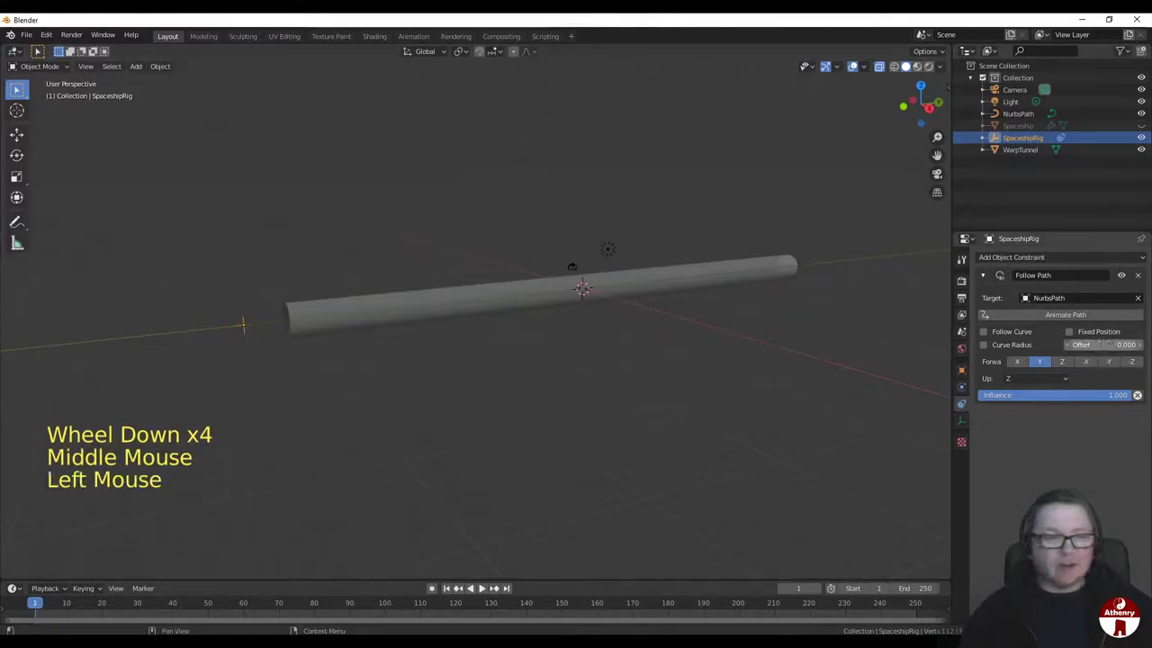
drag(1106, 345, 1081, 345)
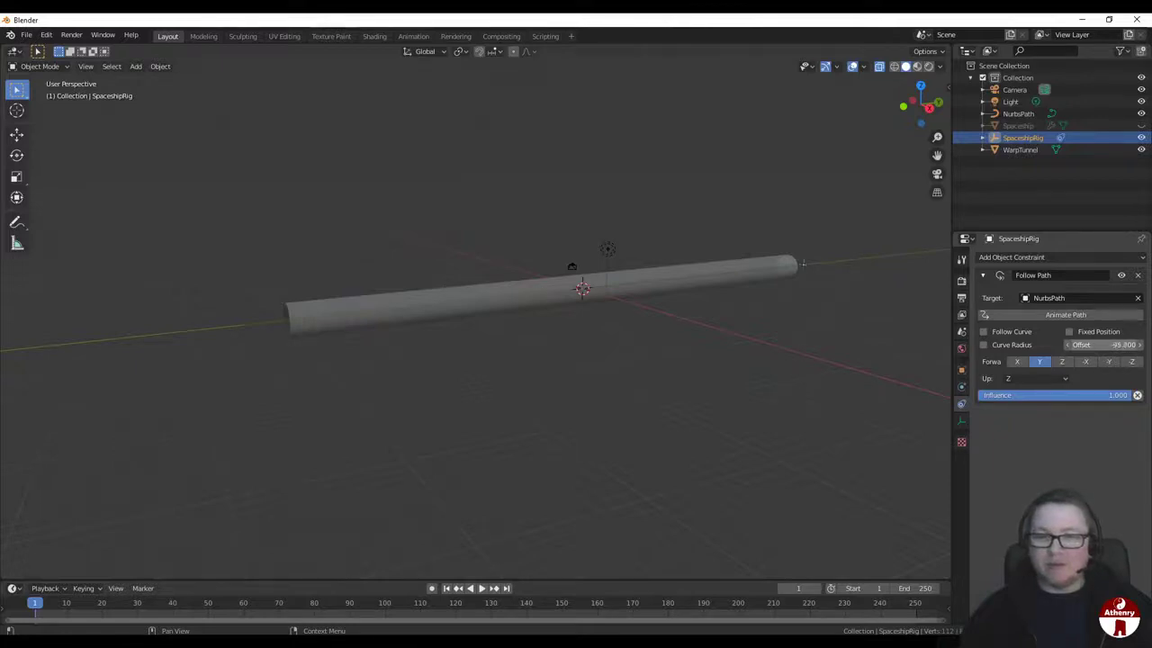
drag(804, 263, 807, 265)
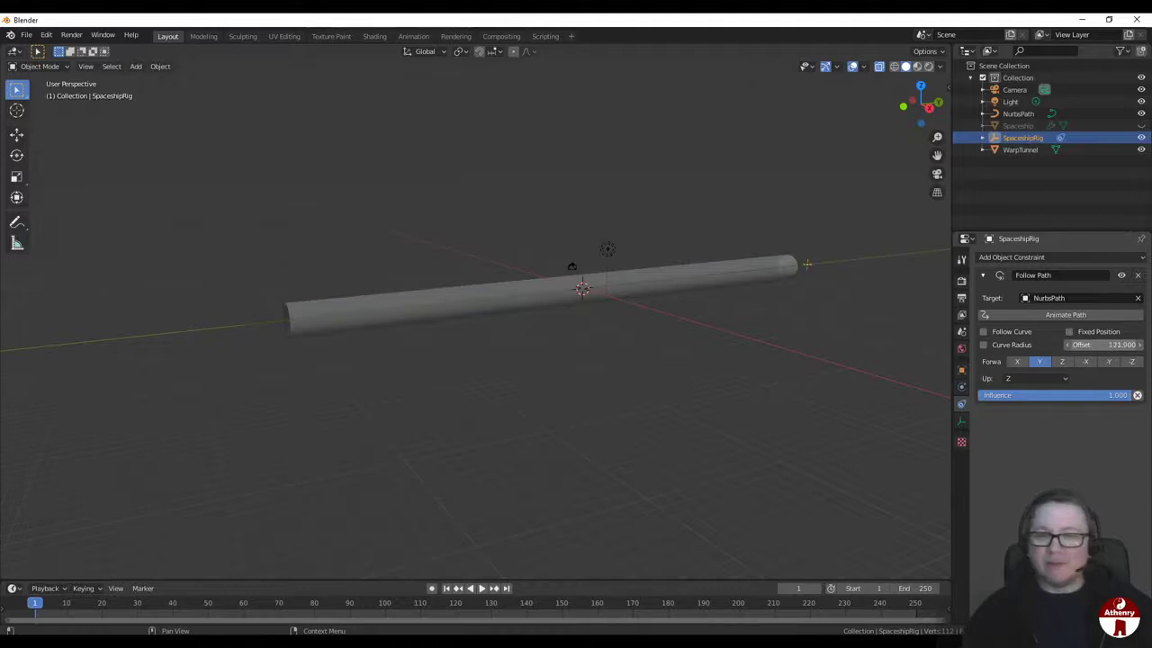
drag(1103, 344, 1085, 345)
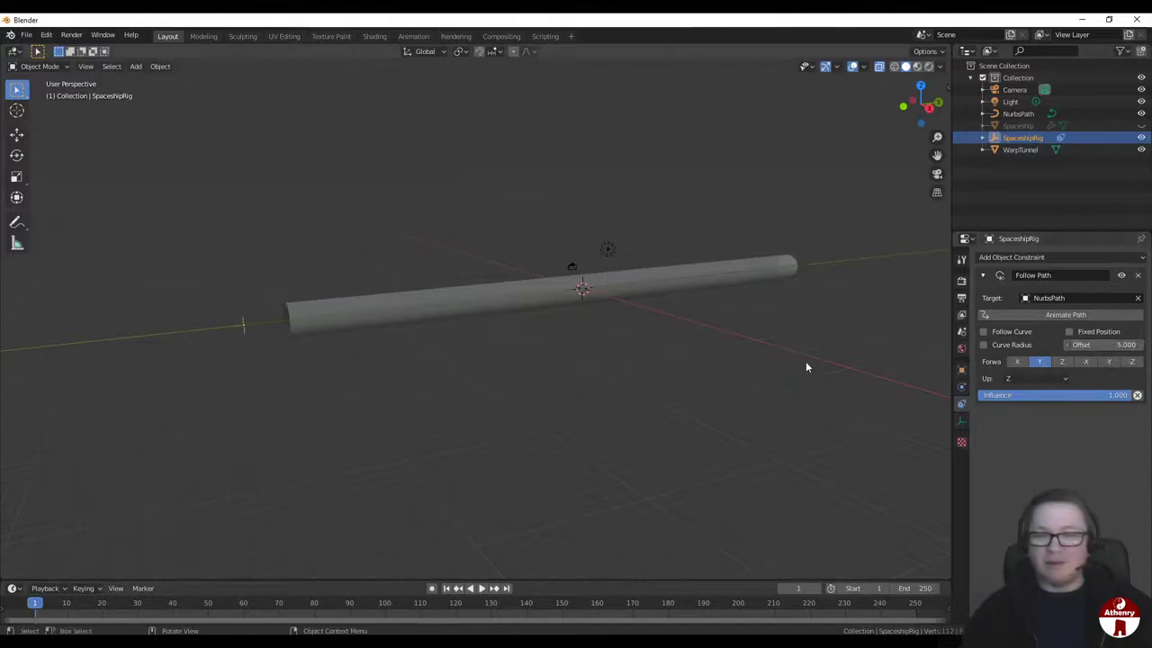
Step: Unhide the Spaceship object and select it
click(1020, 127)
click(1017, 127)
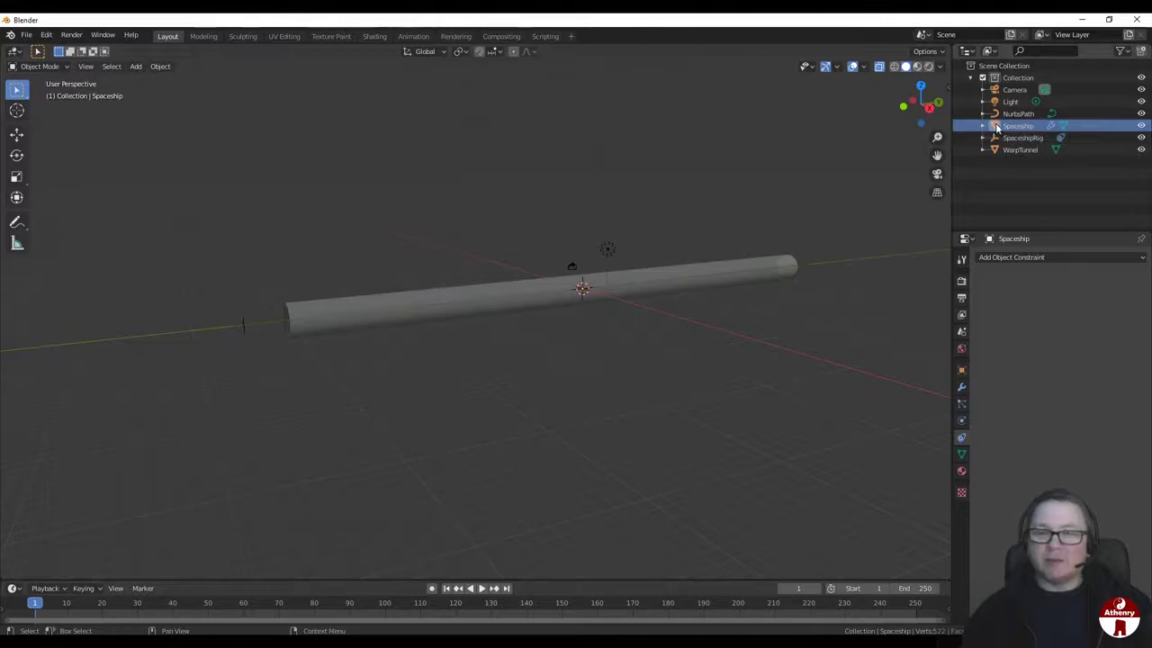
Step: Parent the Spaceship to SpaceshipRig and expand the rig's hierarchy
drag(997, 128, 1009, 138)
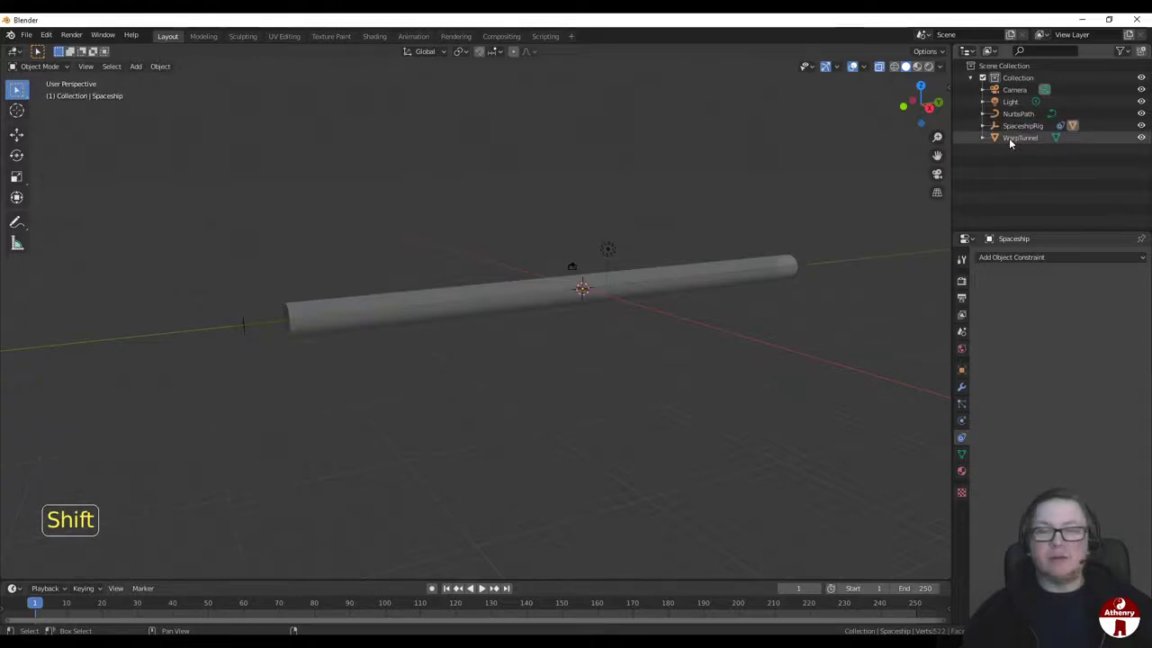
click(1012, 126)
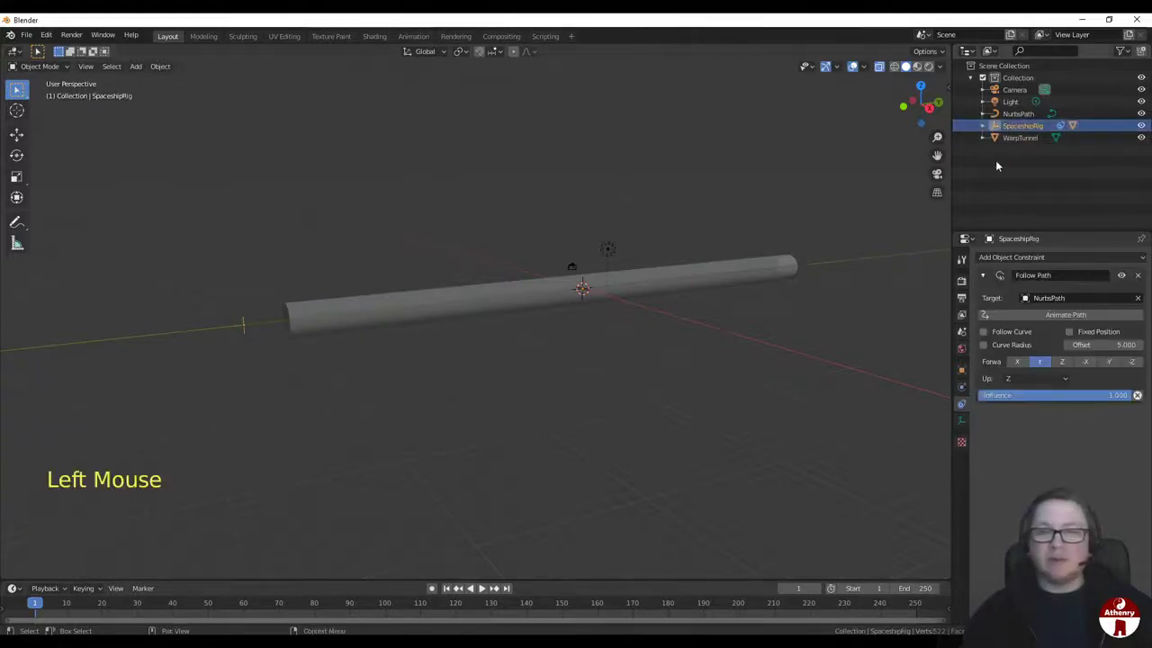
click(982, 126)
Step: Examine the area around the rig near the tunnel mouth and the transform values of Spaceship and SpaceshipRig
scroll(405, 273, up, 1)
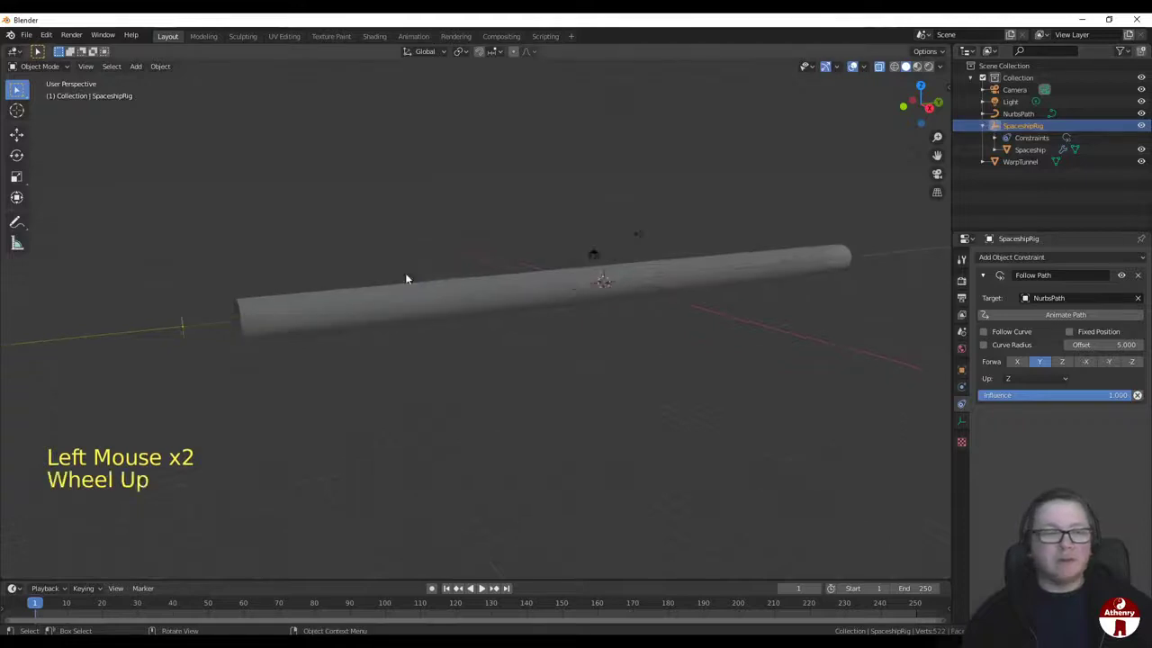
scroll(285, 298, up, 1)
shift+middle_drag(285, 298, 623, 291)
scroll(661, 328, up, 4)
shift+middle_drag(660, 328, 553, 316)
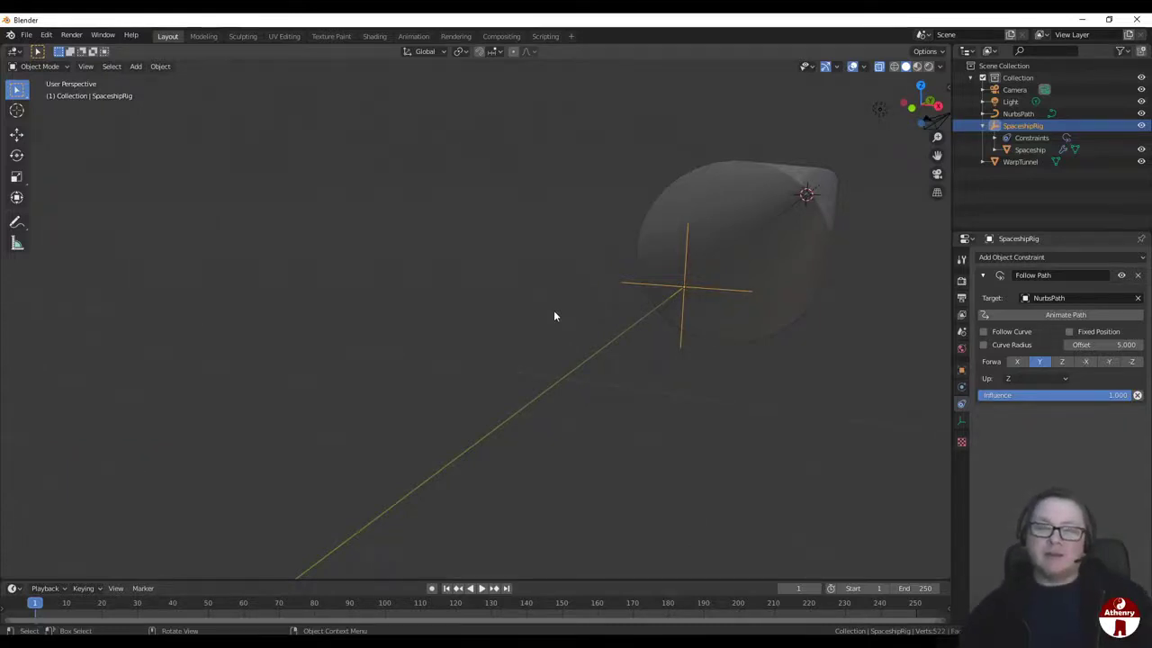
middle_drag(553, 316, 583, 308)
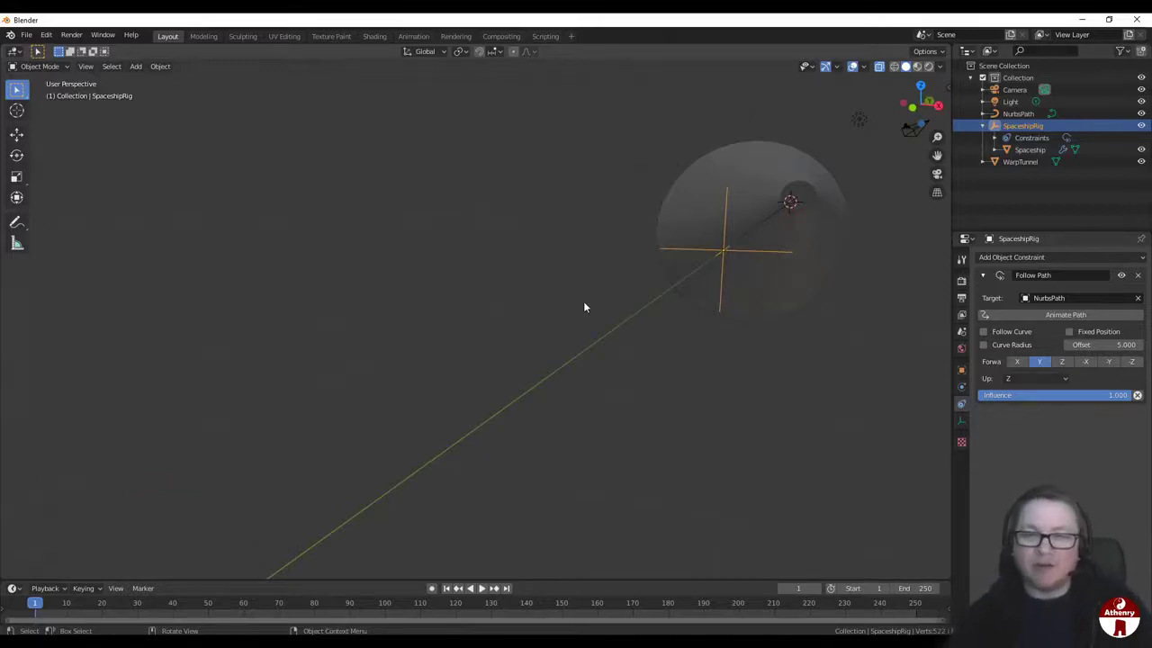
click(1014, 150)
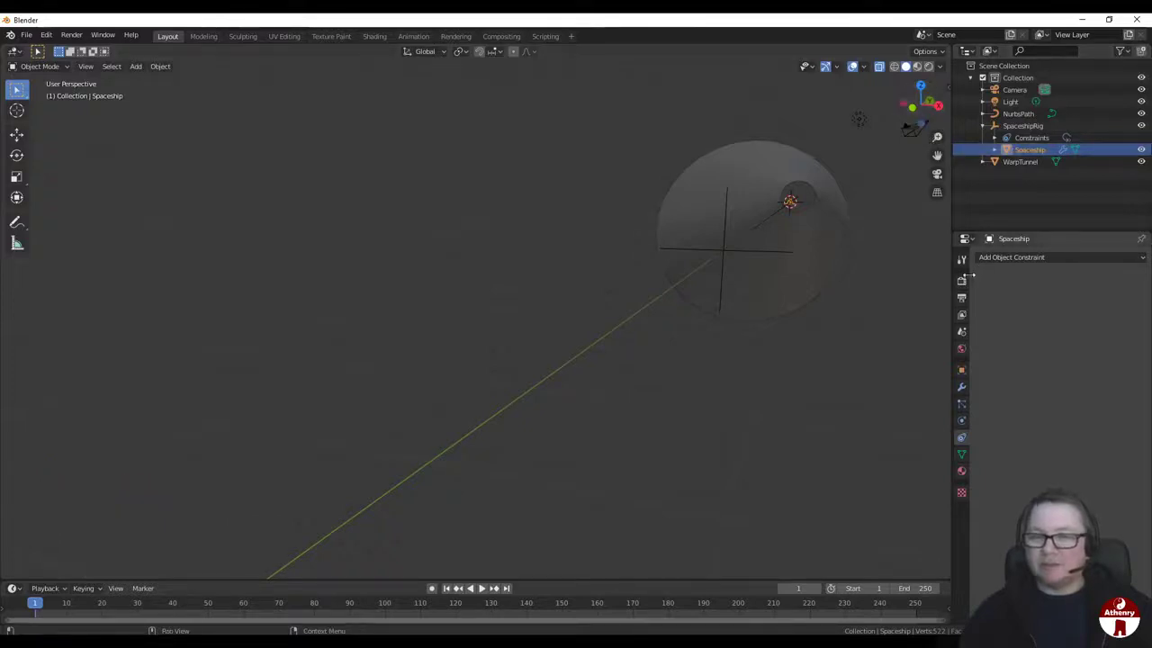
click(961, 369)
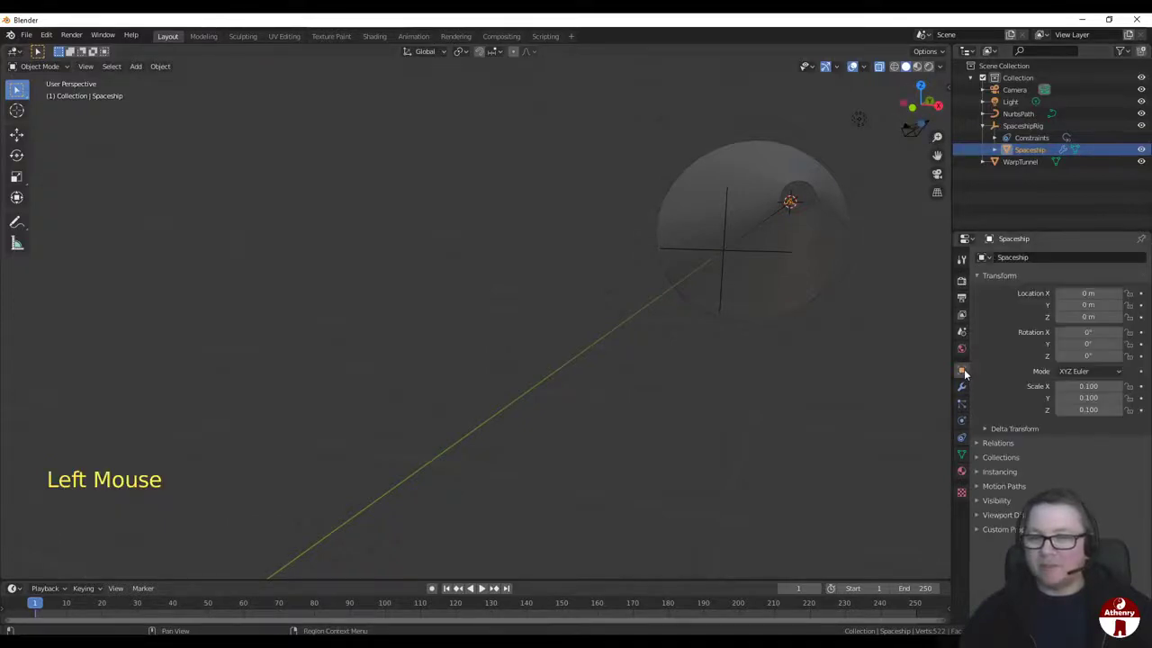
click(1020, 132)
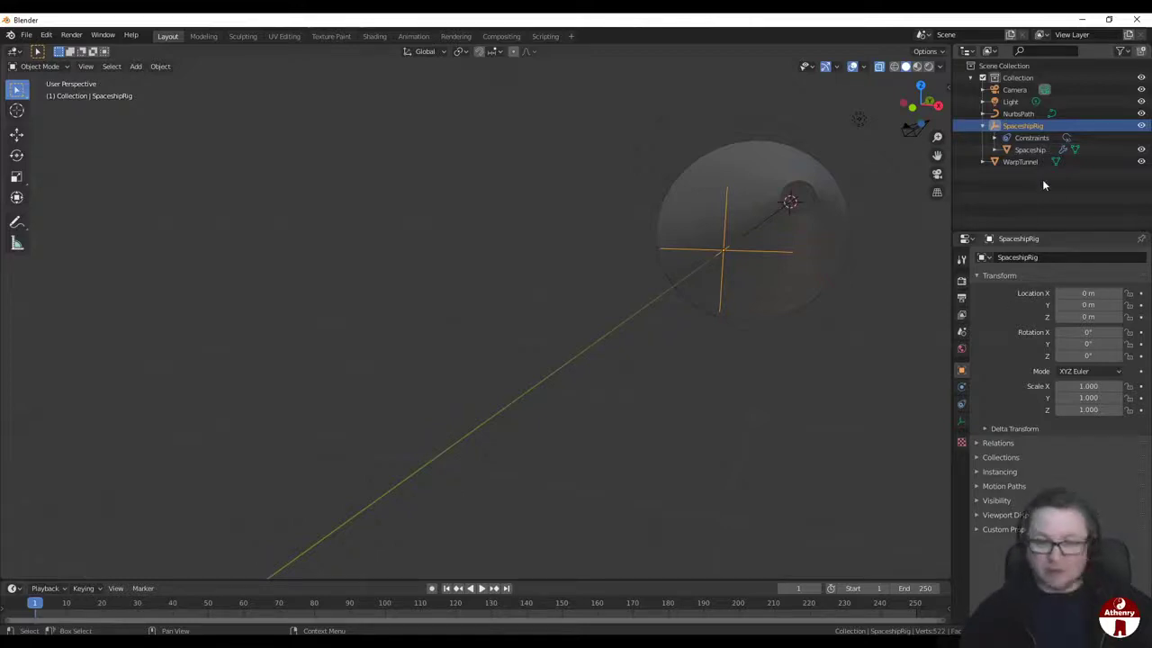
Step: Undo the Spaceship's parenting and remove the Follow Path constraint from SpaceshipRig
key(ctrl+z)
key(ctrl+z)
key(ctrl+z)
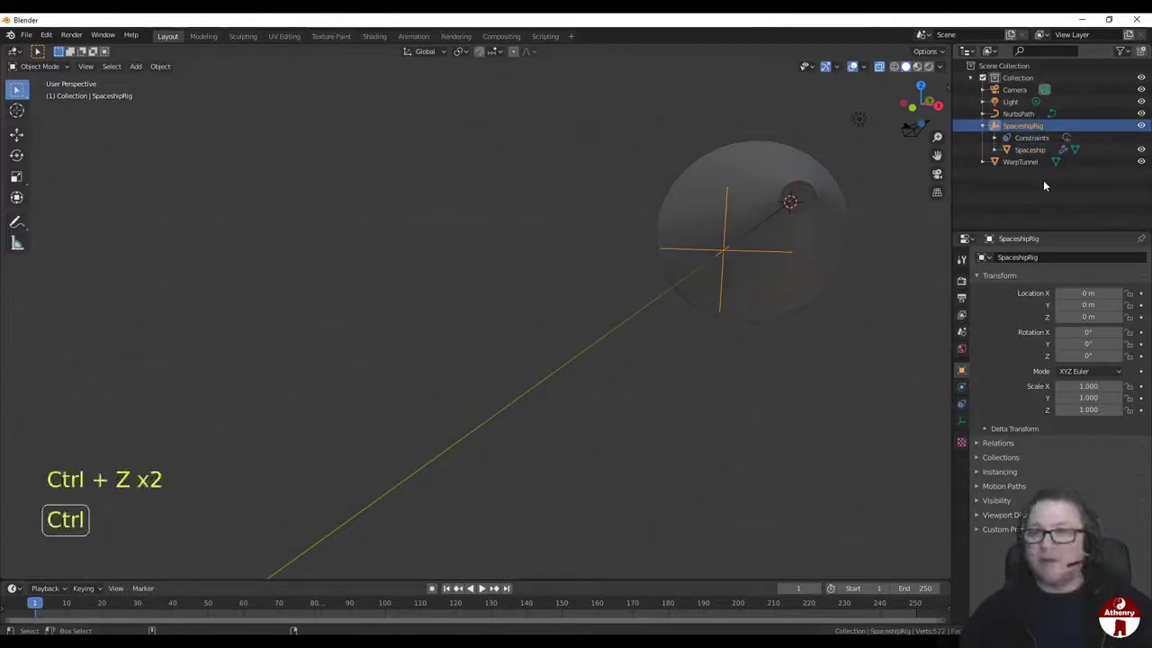
key(ctrl+z)
click(1026, 137)
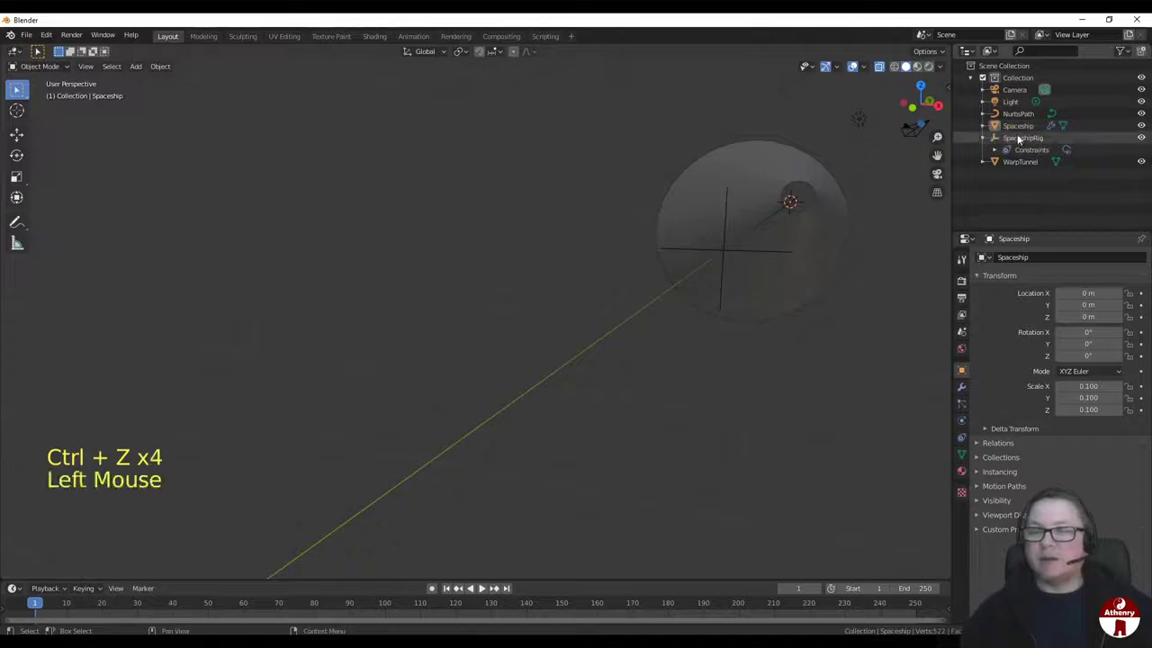
click(962, 404)
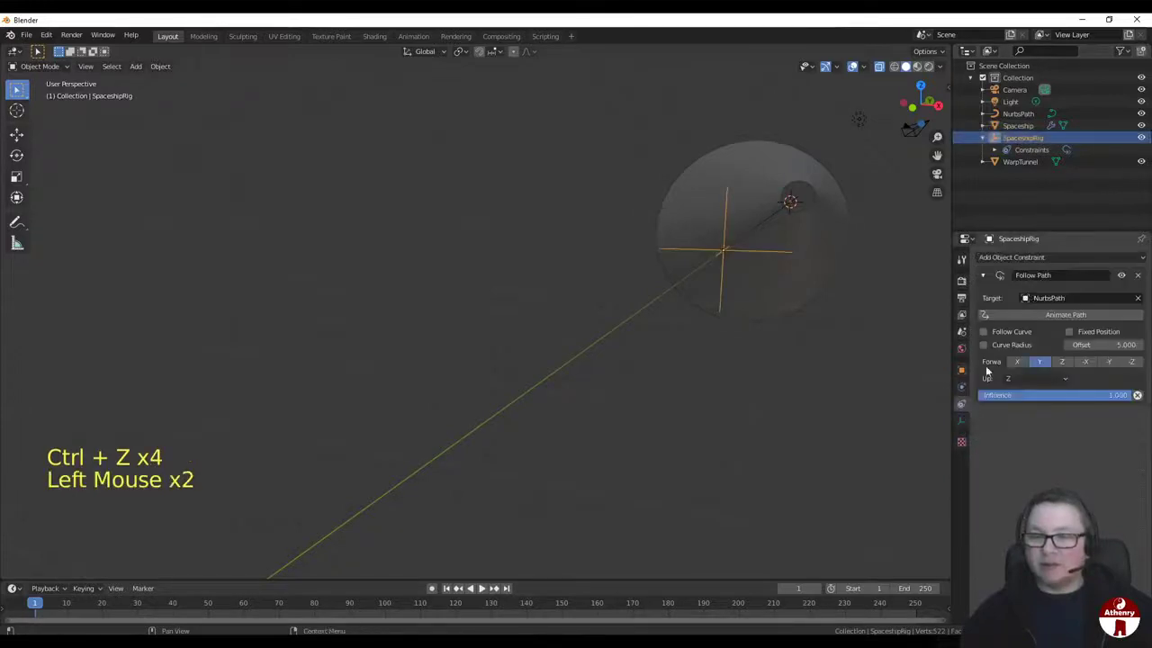
click(1138, 276)
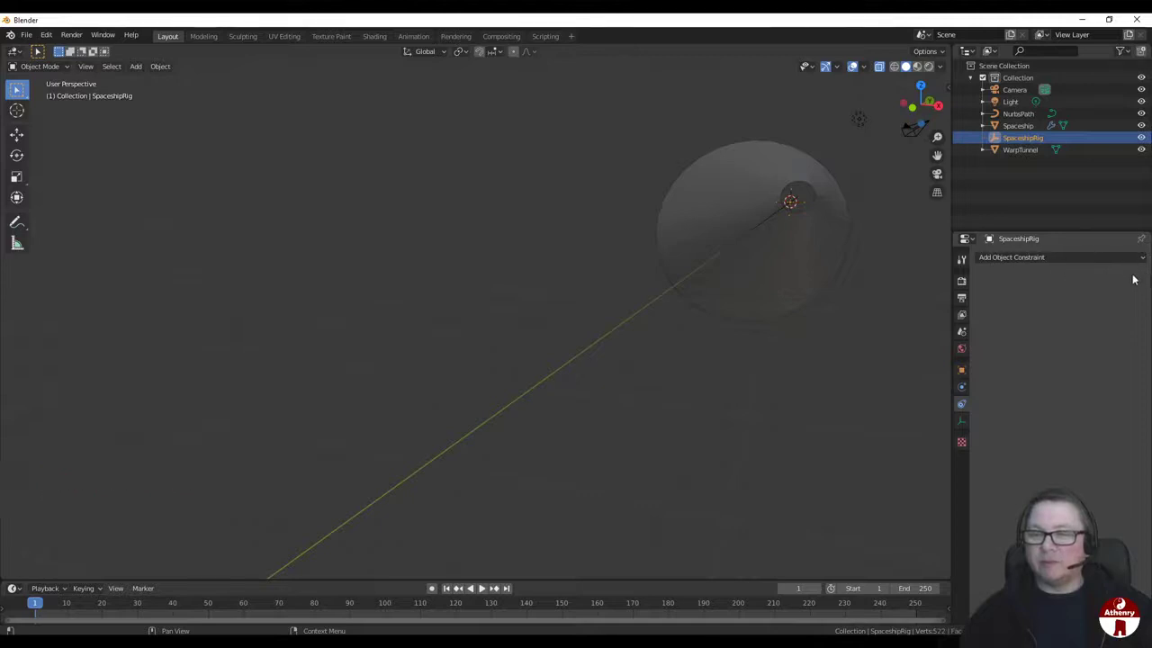
Step: Parent the Spaceship to the unconstrained SpaceshipRig, and give the rig a Follow Path constraint targeting NurbsPath
shift+drag(1021, 127, 1025, 137)
click(1022, 126)
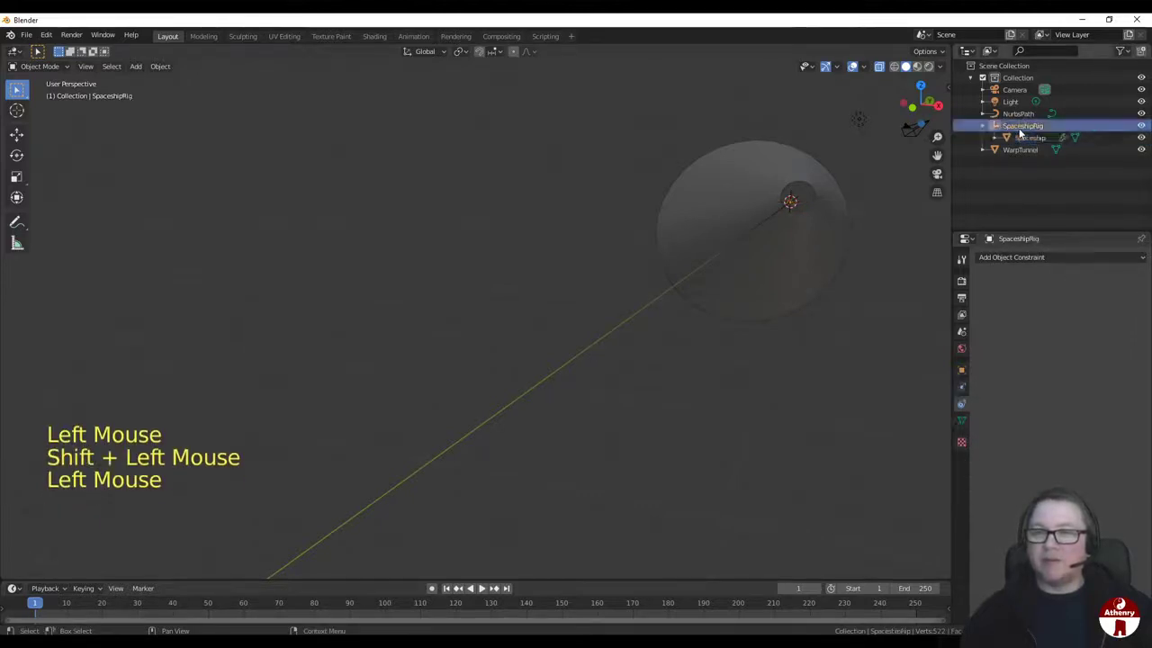
click(1037, 259)
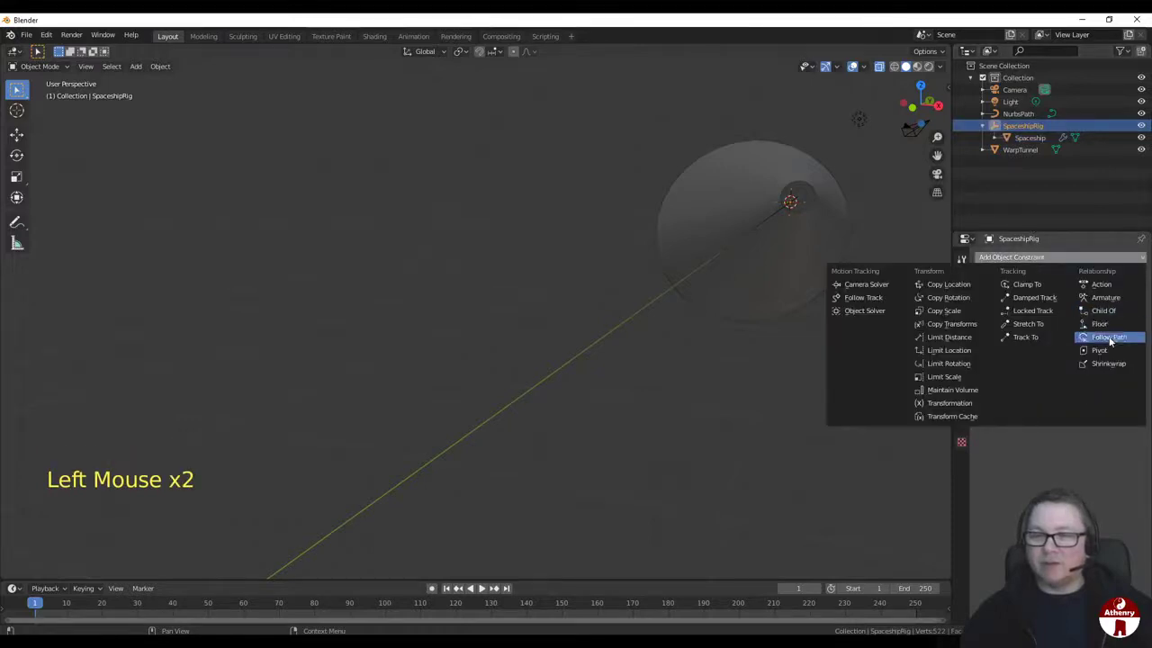
click(1108, 340)
click(1026, 298)
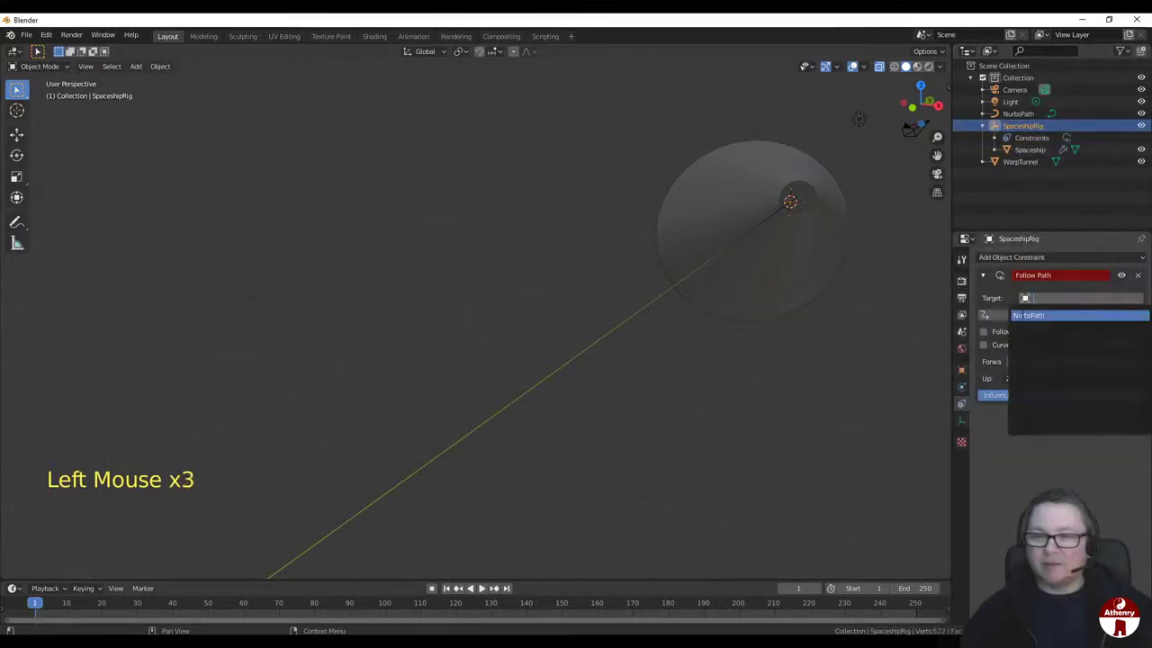
click(1022, 316)
Step: Rotate the Spaceship about the global Z axis so its nose points into the tunnel, and check its orientation on the path
scroll(864, 291, up, 2)
middle_drag(865, 291, 833, 288)
scroll(717, 292, down, 2)
middle_drag(717, 292, 427, 292)
scroll(688, 299, up, 1)
click(426, 292)
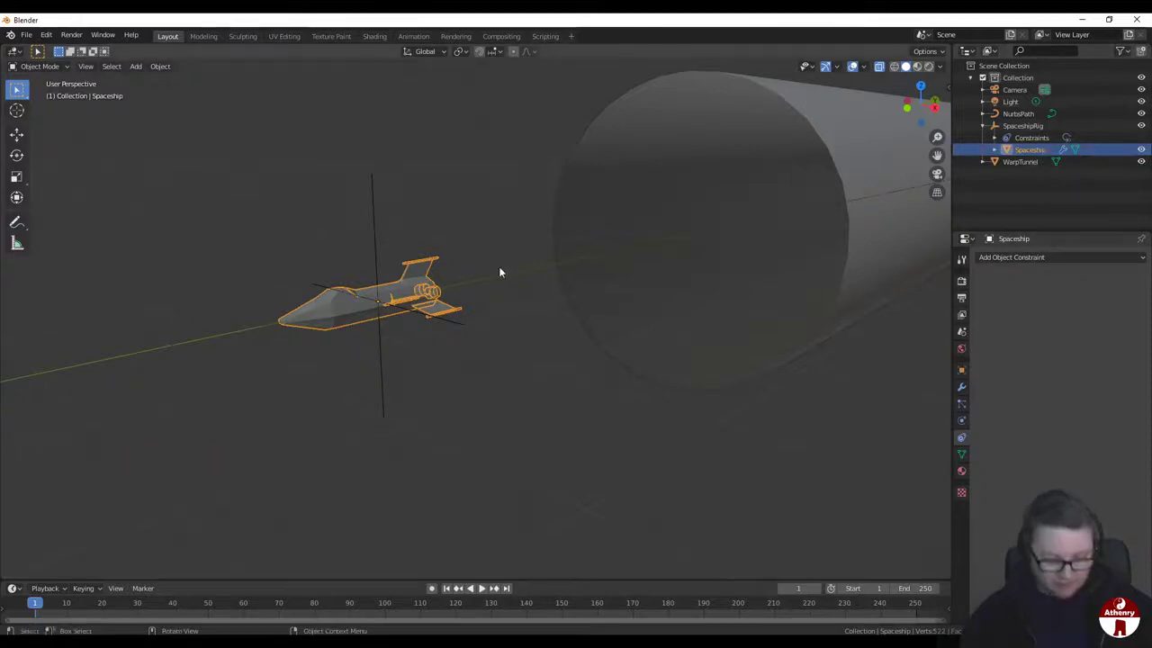
key(r)
key(z)
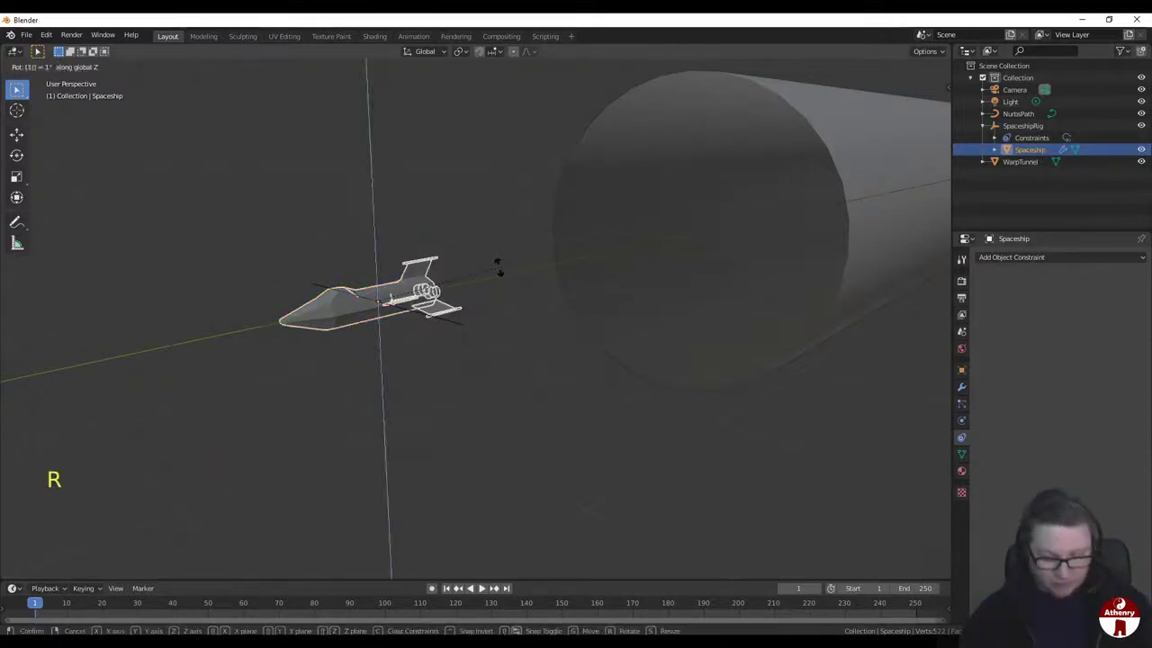
click(498, 267)
mouse_move(486, 284)
middle_down()
mouse_move(500, 284)
mouse_move(489, 296)
middle_up()
scroll(615, 315, down, 2)
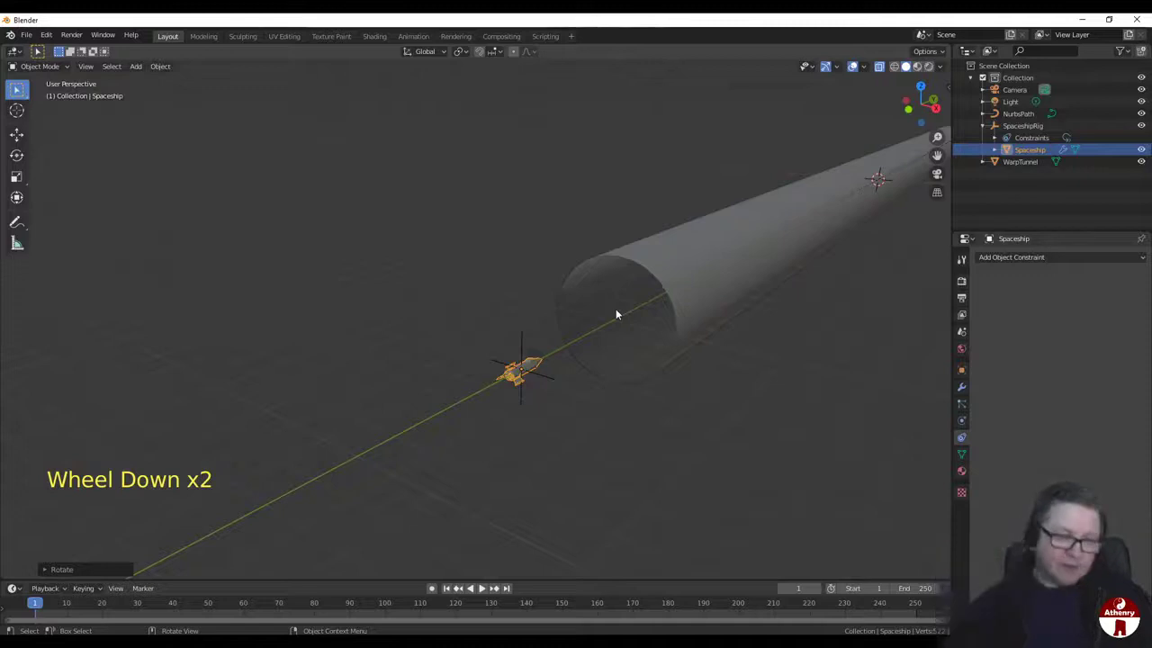
scroll(616, 314, down, 3)
middle_drag(754, 312, 710, 328)
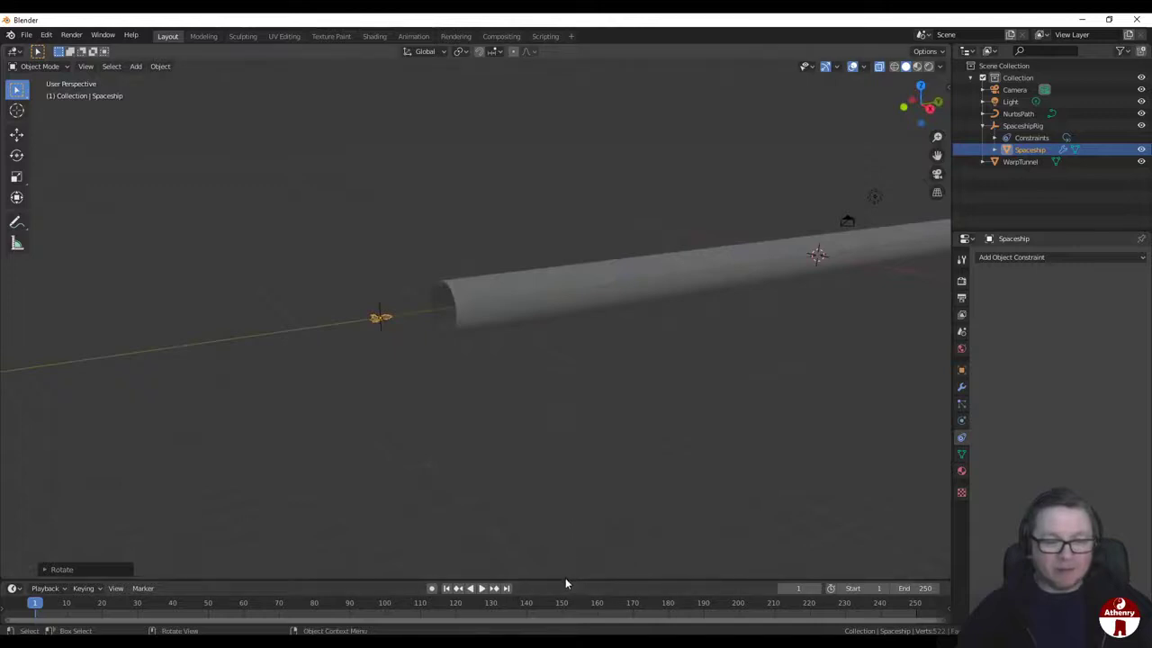
Step: Enlarge the timeline and keyframe SpaceshipRig's Follow Path offset of 0 at frame 1
drag(565, 580, 547, 474)
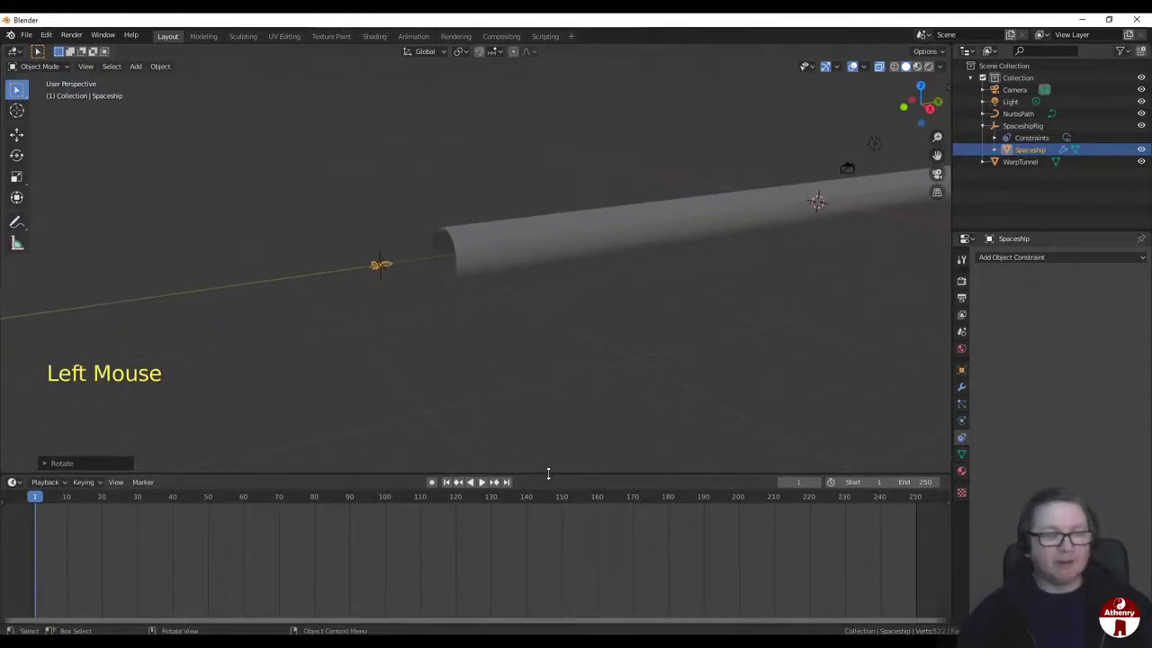
click(1020, 126)
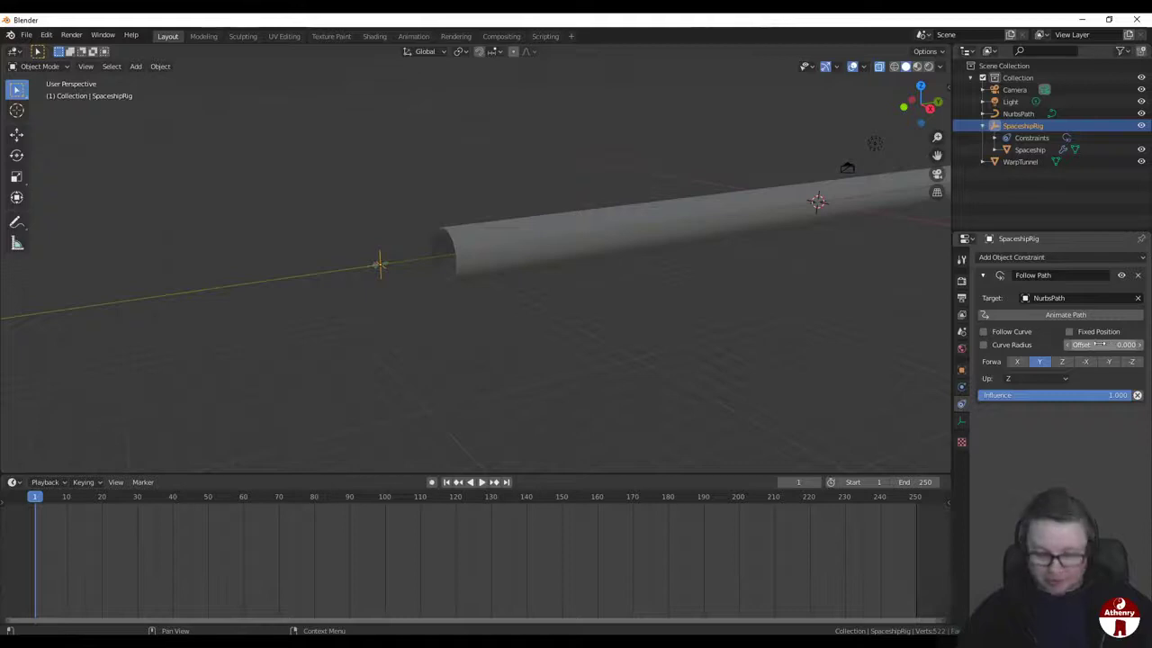
key(i)
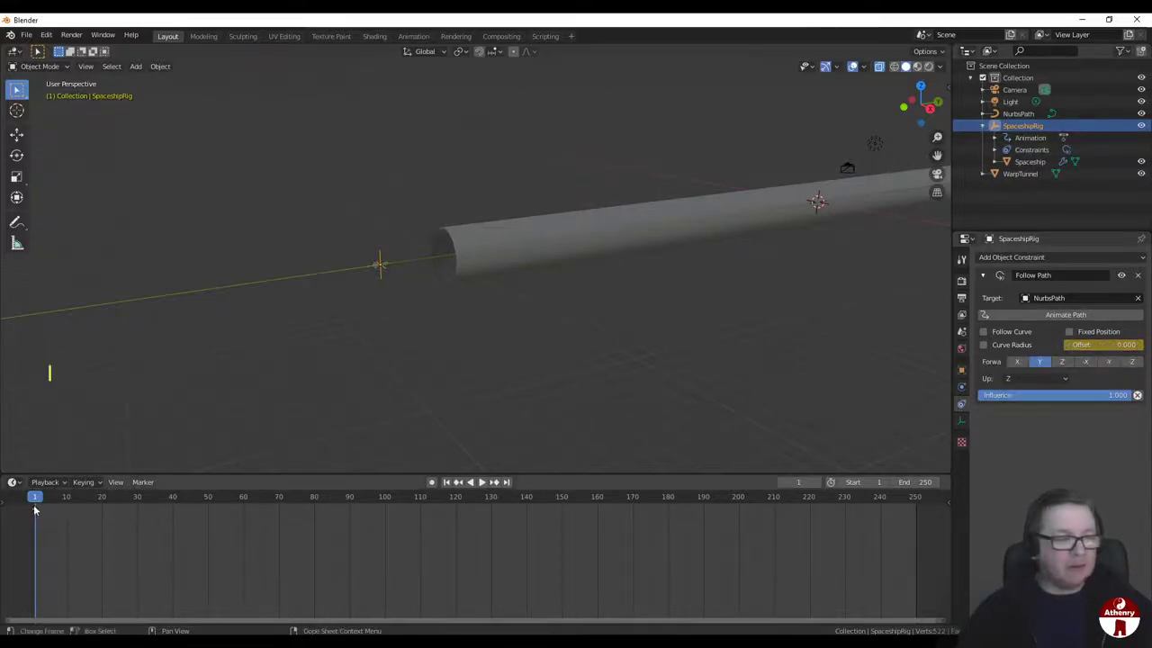
Step: At frame 250, set SpaceshipRig's Follow Path offset to -100 and keyframe it
drag(35, 503, 917, 490)
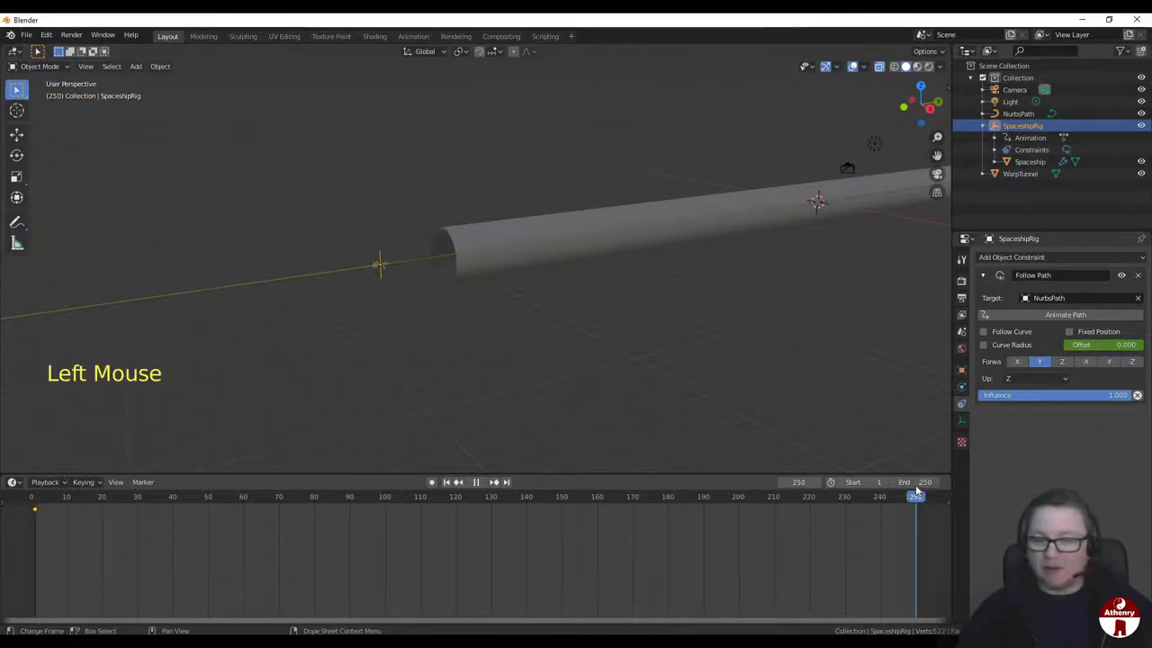
click(1126, 345)
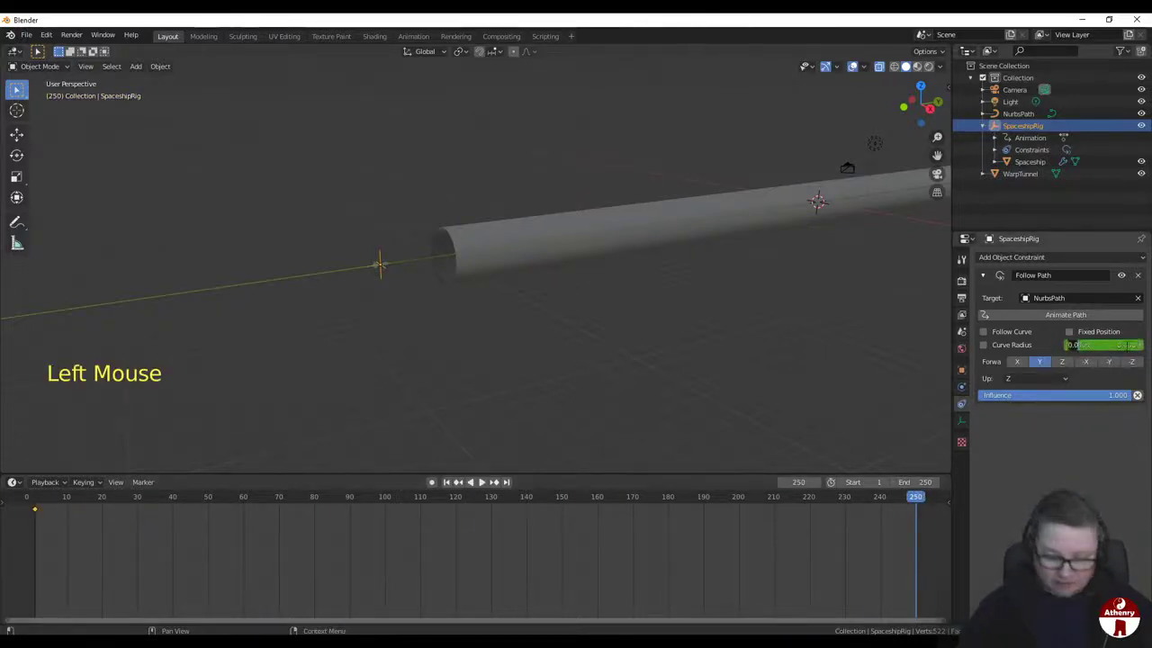
text(0)
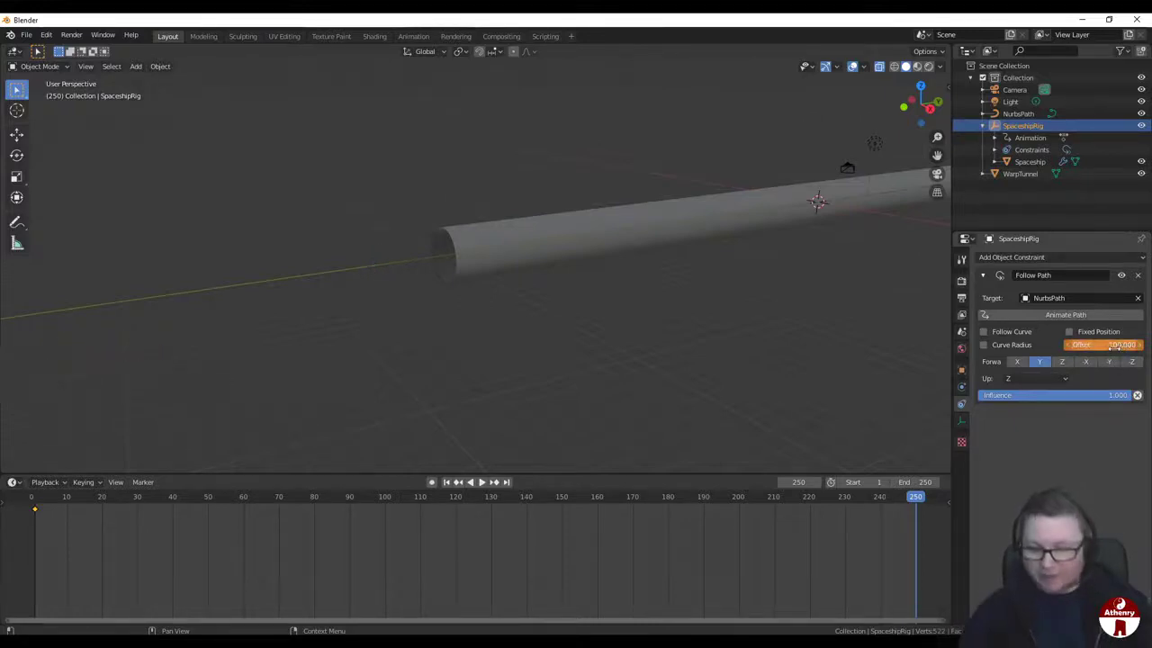
text(i)
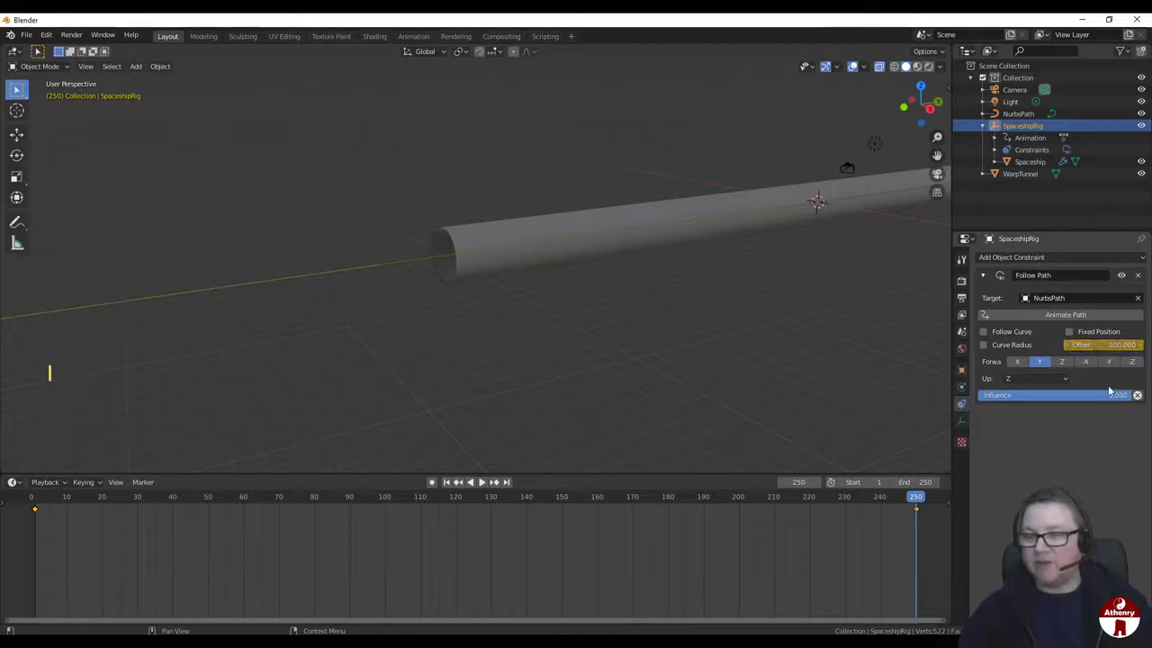
Step: Scrub through the timeline to check the spaceship's movement along the path from near the tunnel mouth
scroll(836, 315, down, 3)
middle_drag(871, 318, 616, 311)
scroll(792, 324, up, 4)
scroll(606, 307, down, 1)
scroll(605, 307, down, 1)
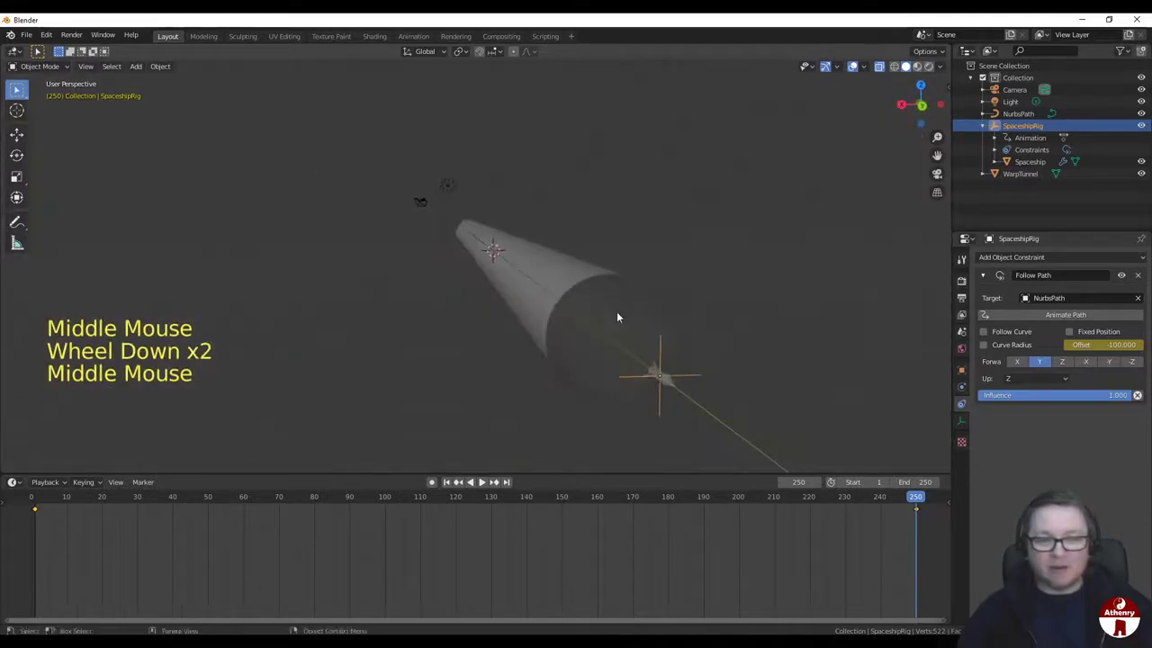
drag(915, 501, 251, 488)
drag(84, 483, 918, 477)
key(Escape)
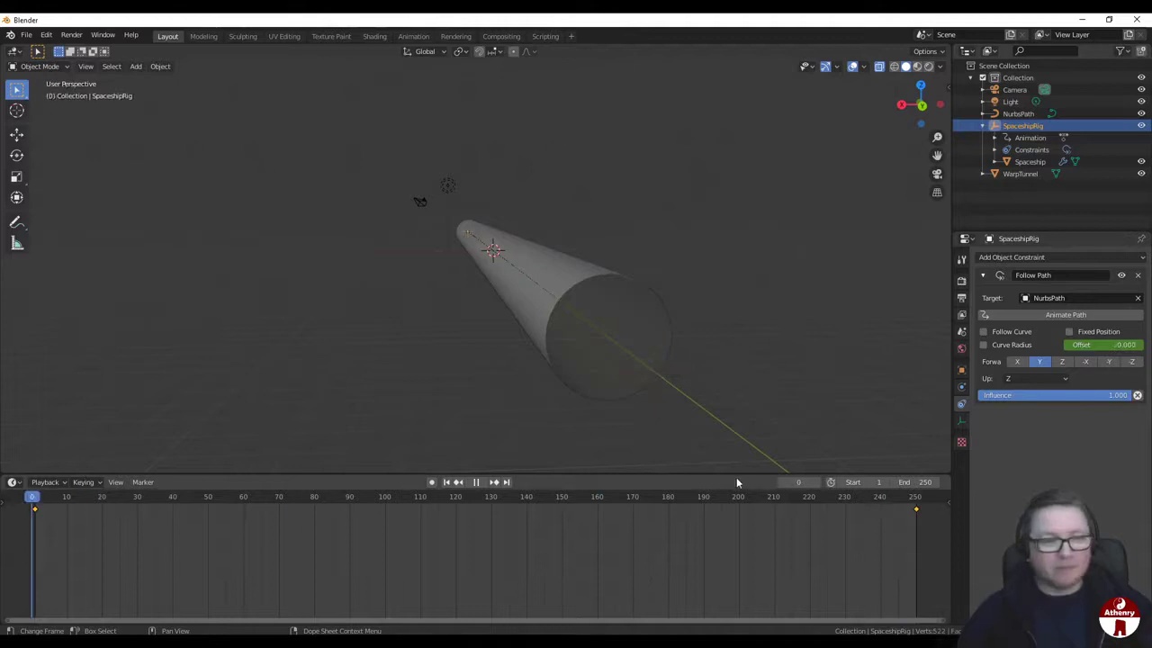
Step: Play the animation to watch the spaceship fly through the tunnel, and return to frame 1
click(482, 482)
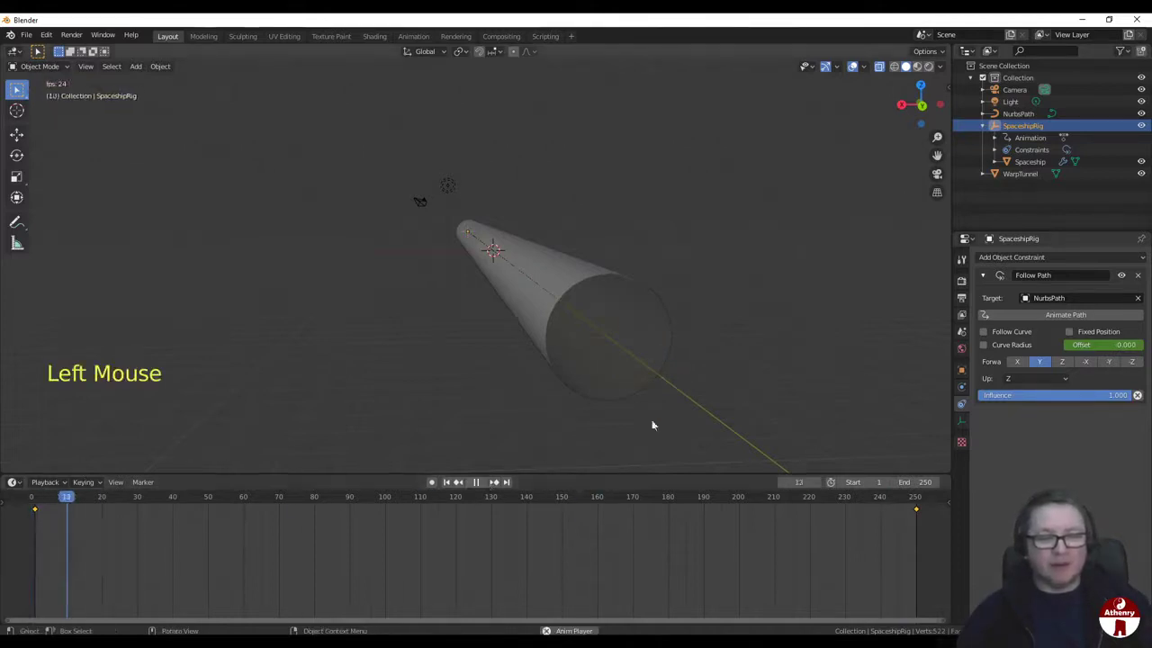
middle_drag(810, 381, 802, 373)
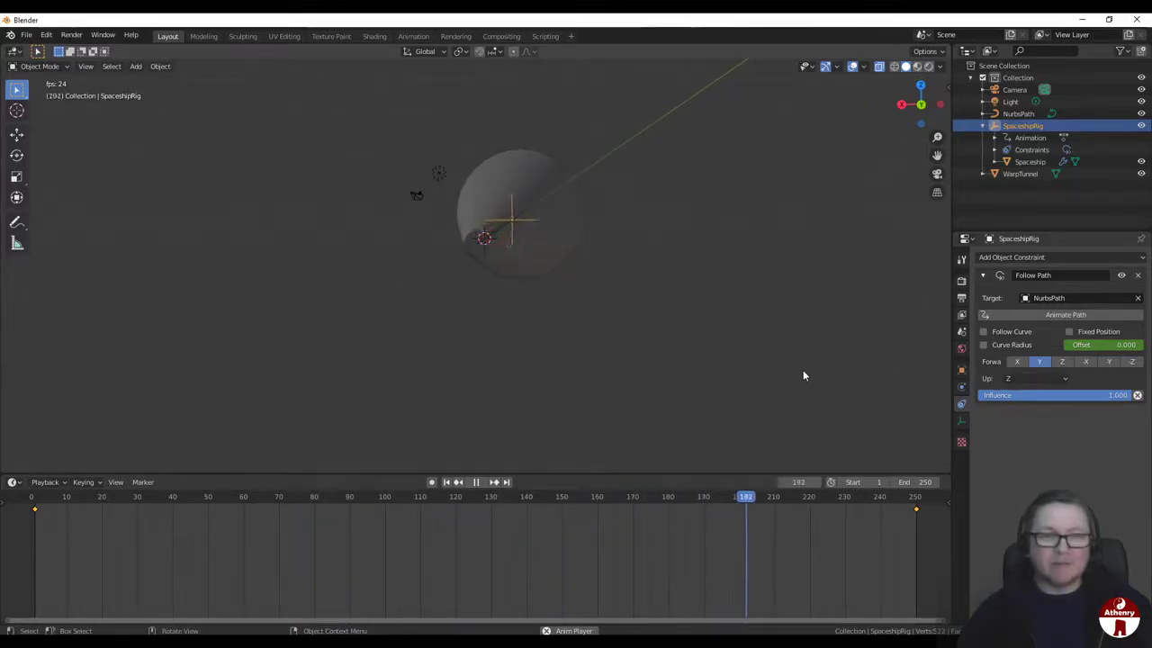
middle_drag(733, 329, 748, 342)
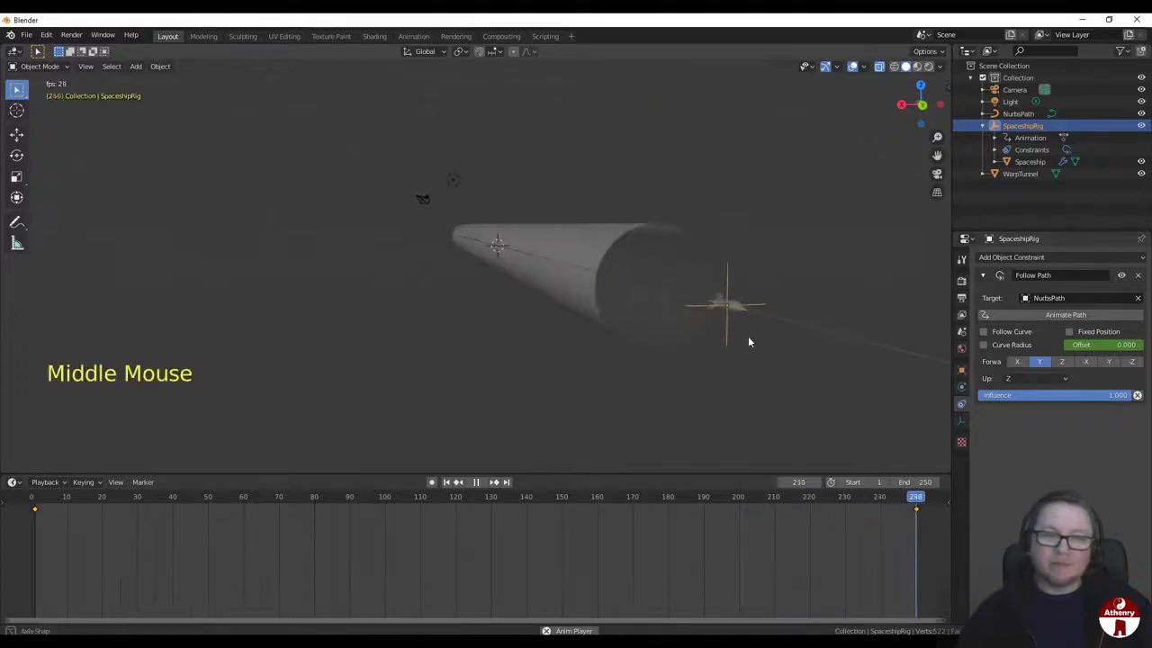
click(481, 482)
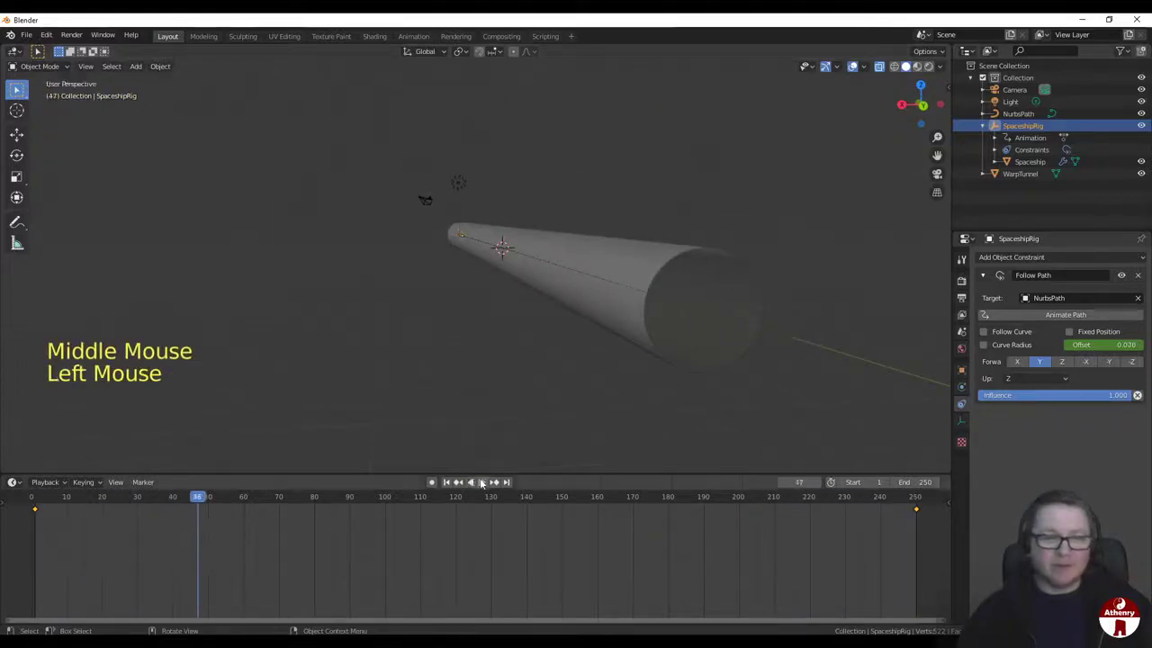
click(446, 483)
Step: Delete the light above the far end of the tunnel
scroll(482, 352, up, 4)
middle_drag(468, 332, 630, 348)
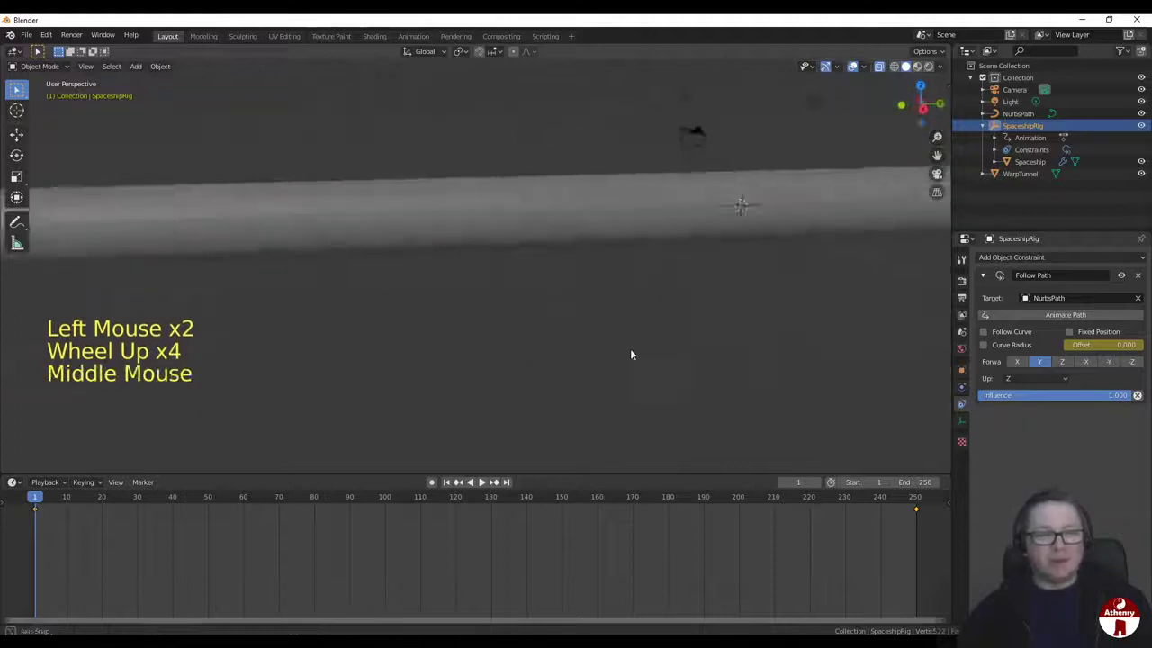
scroll(504, 369, down, 2)
shift+middle_drag(503, 369, 563, 339)
scroll(566, 339, up, 2)
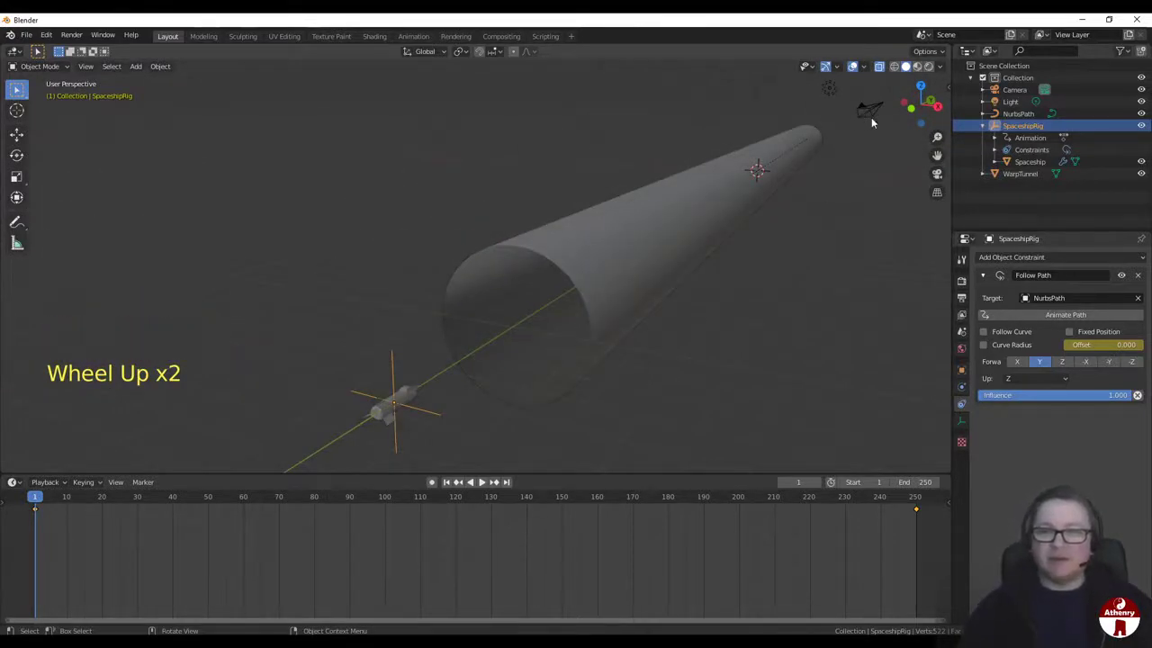
click(826, 89)
scroll(854, 261, down, 2)
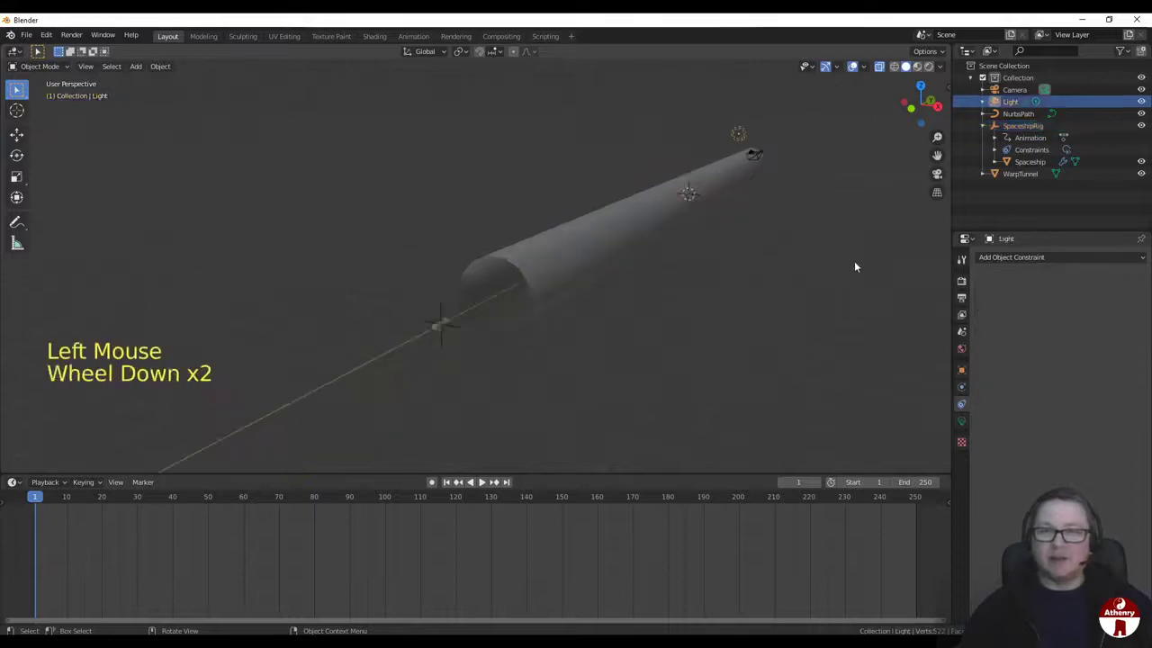
shift+middle_drag(854, 261, 823, 299)
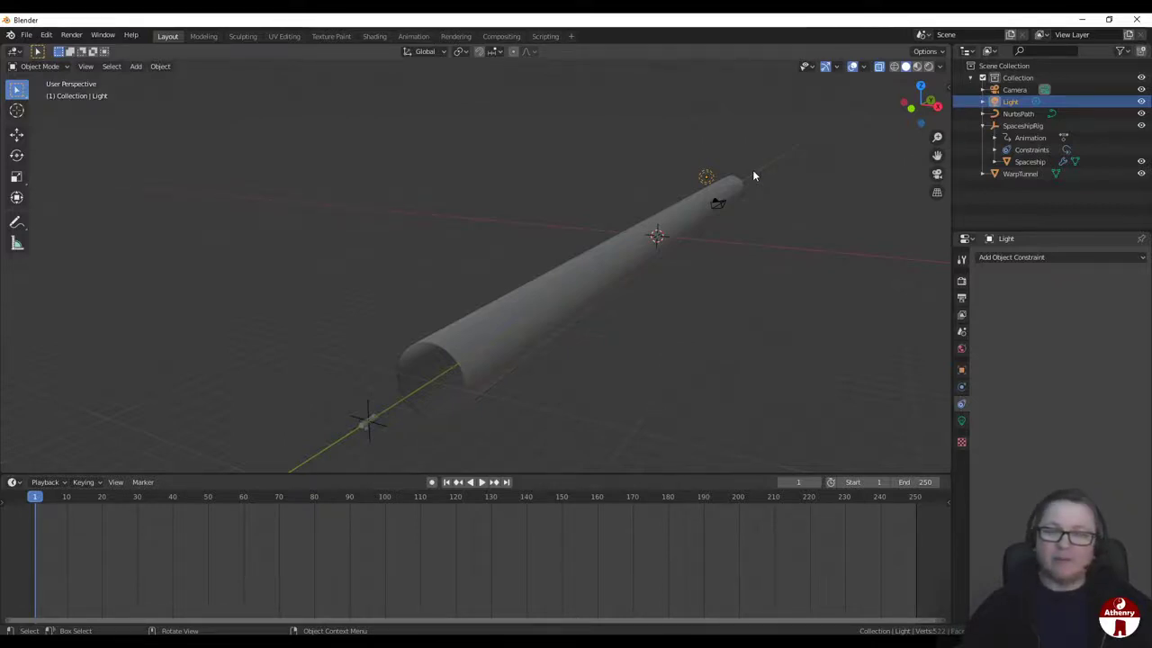
key(x)
click(752, 170)
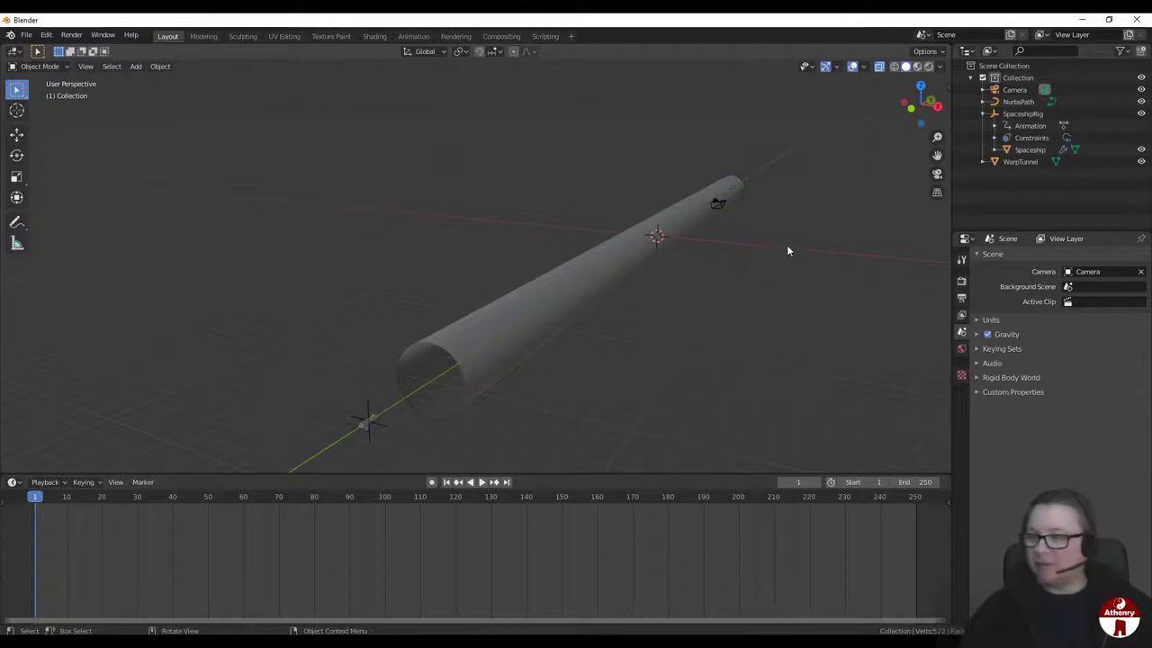
Step: Clear the Camera's location and rotation, and show its object transform values
click(718, 203)
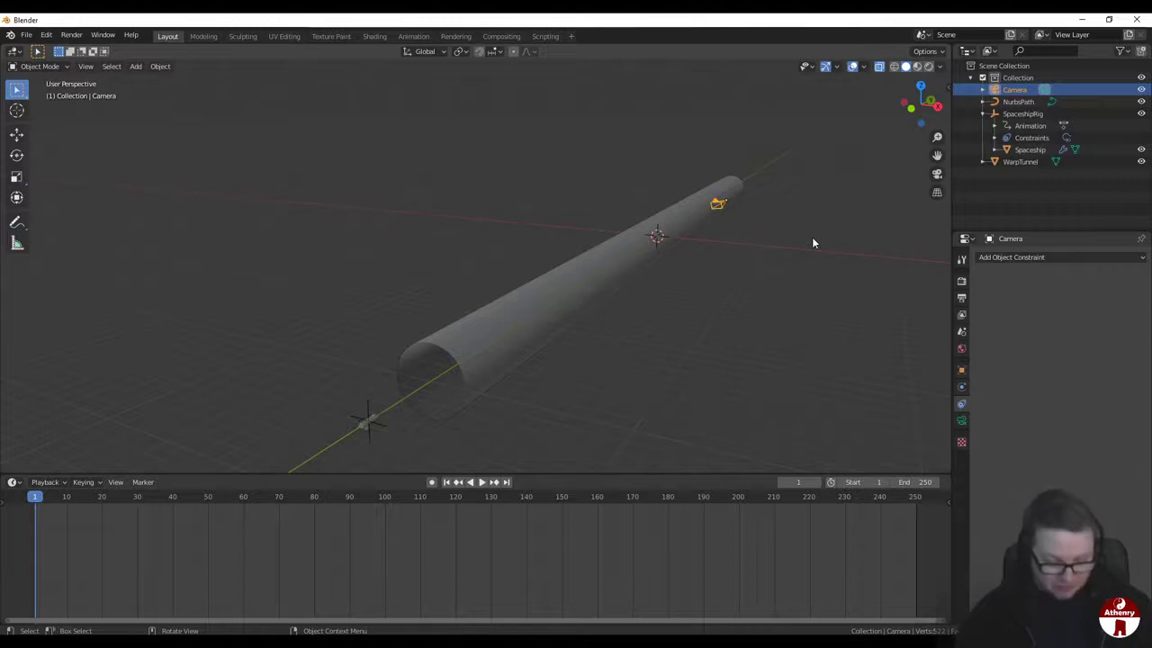
key(alt+g)
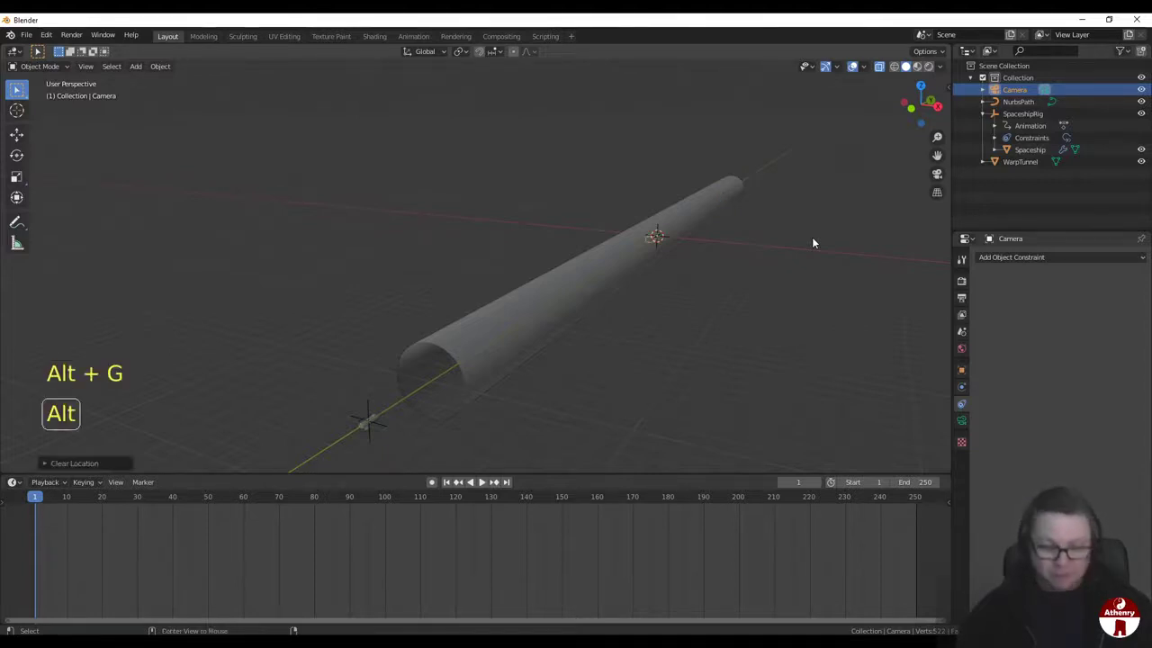
key(alt+r)
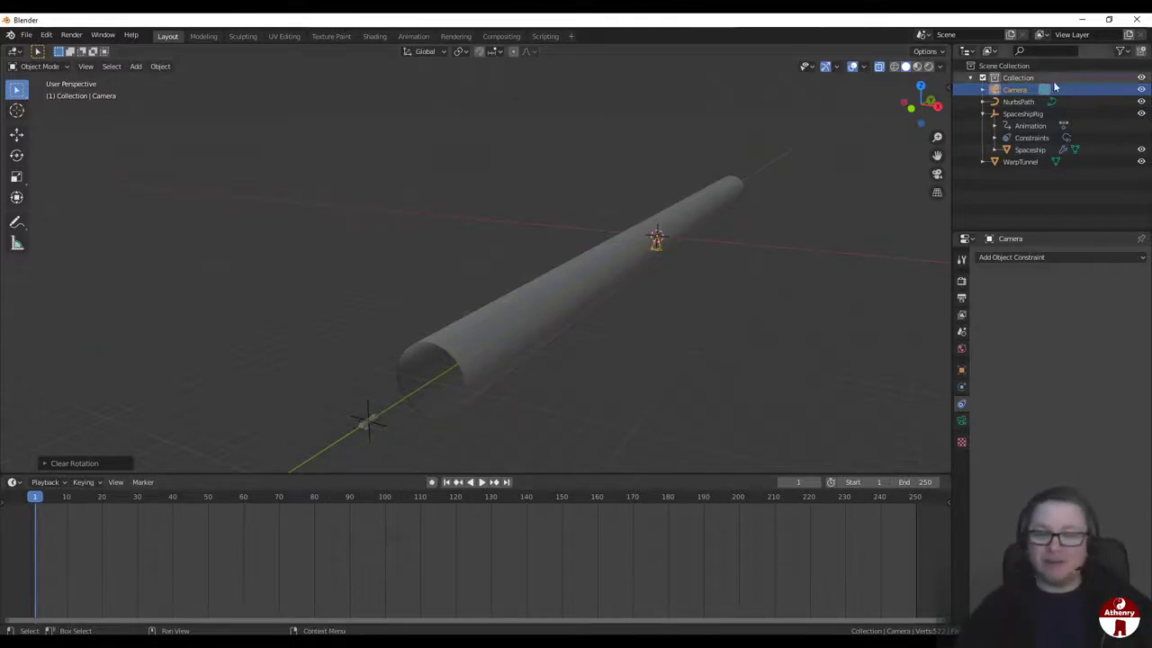
click(960, 371)
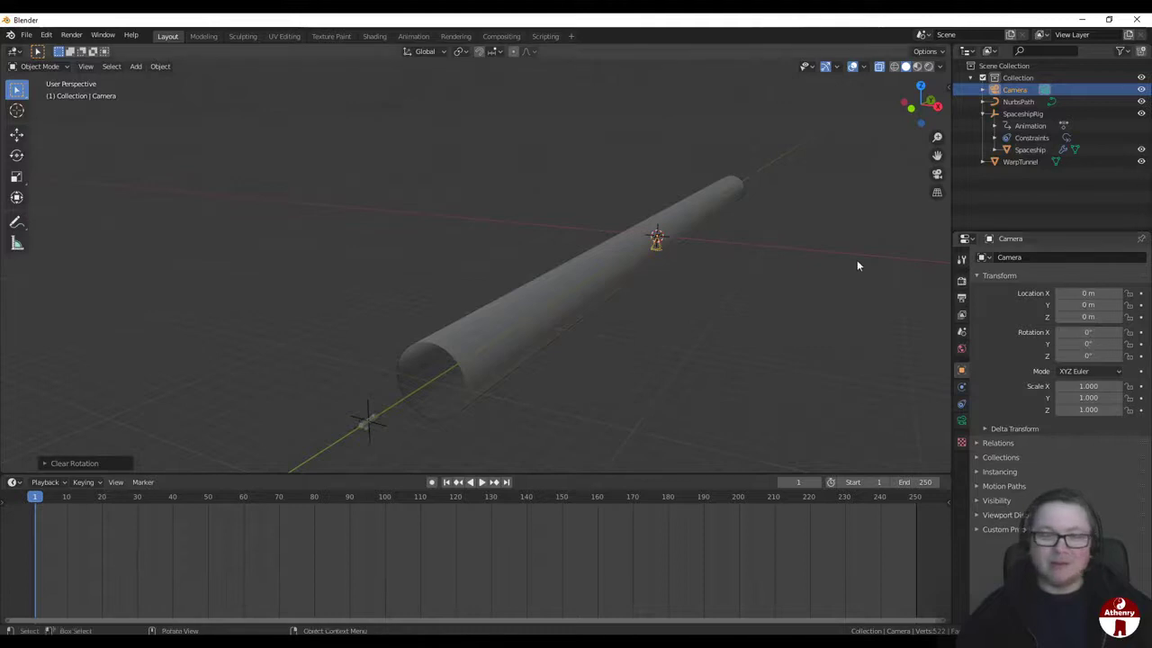
Step: Examine the Camera's position and downward orientation inside the tunnel
scroll(877, 259, up, 3)
shift+middle_drag(876, 259, 720, 283)
scroll(728, 274, up, 7)
scroll(844, 297, down, 7)
scroll(846, 295, down, 3)
scroll(766, 300, up, 7)
shift+middle_drag(853, 293, 546, 254)
scroll(742, 279, up, 3)
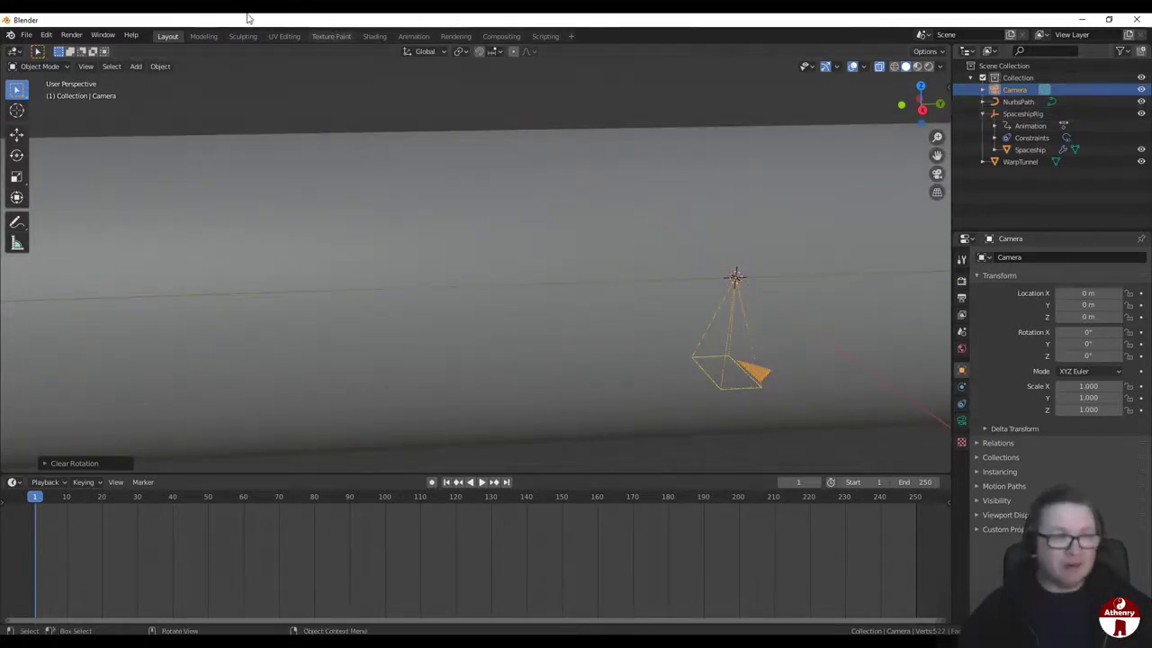
Step: Add an empty at the world origin and rename it CameraRig
click(136, 67)
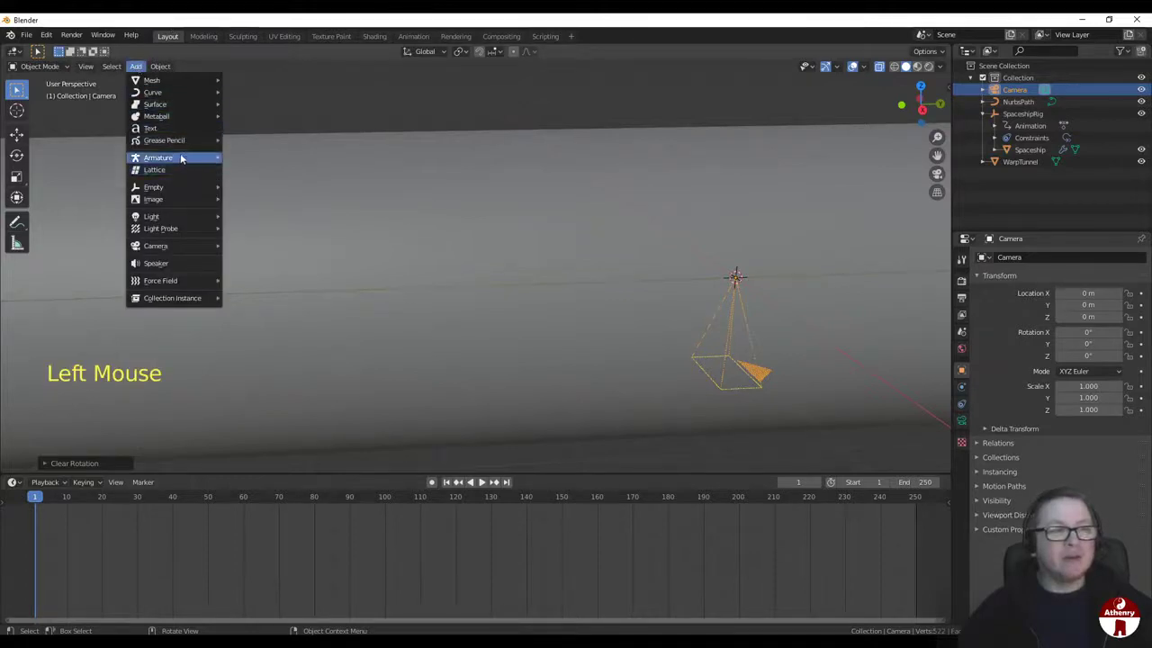
mouse_move(187, 187)
click(231, 189)
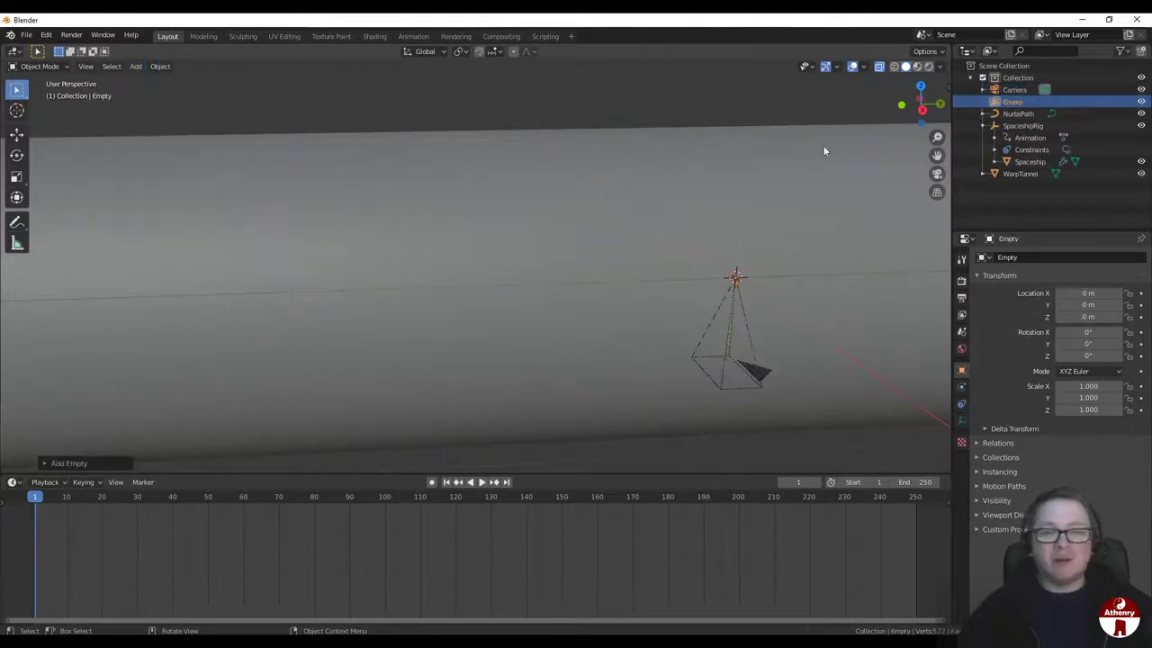
triple_click(1011, 102)
key(shift)
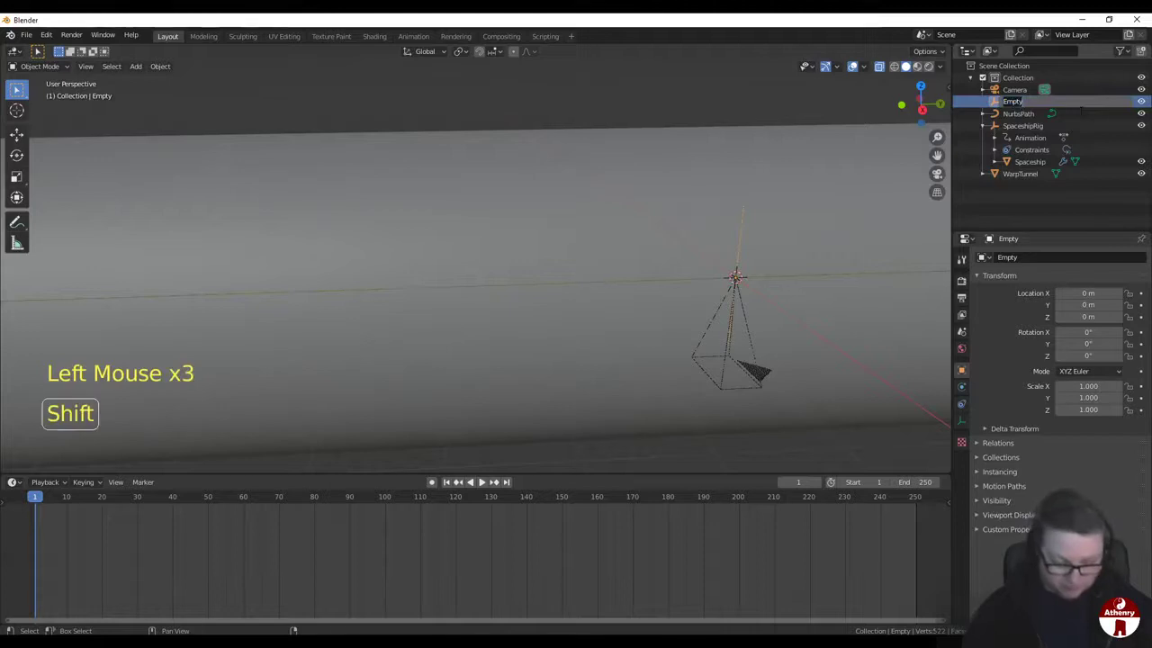
text(CameraR)
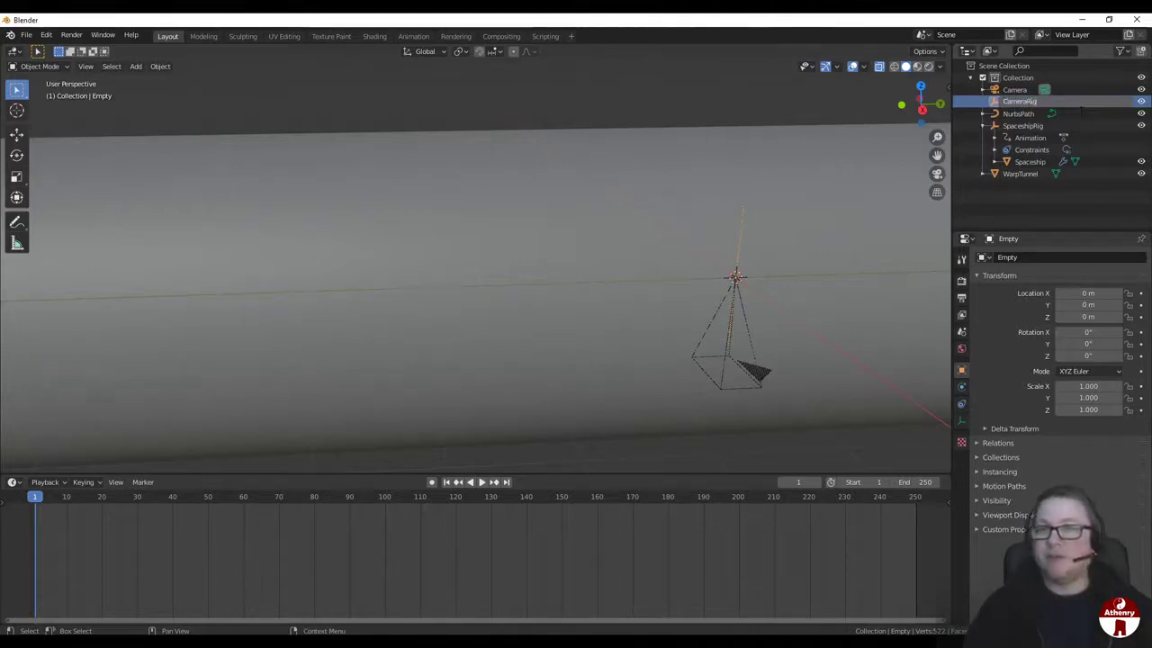
text(ig)
key(Return)
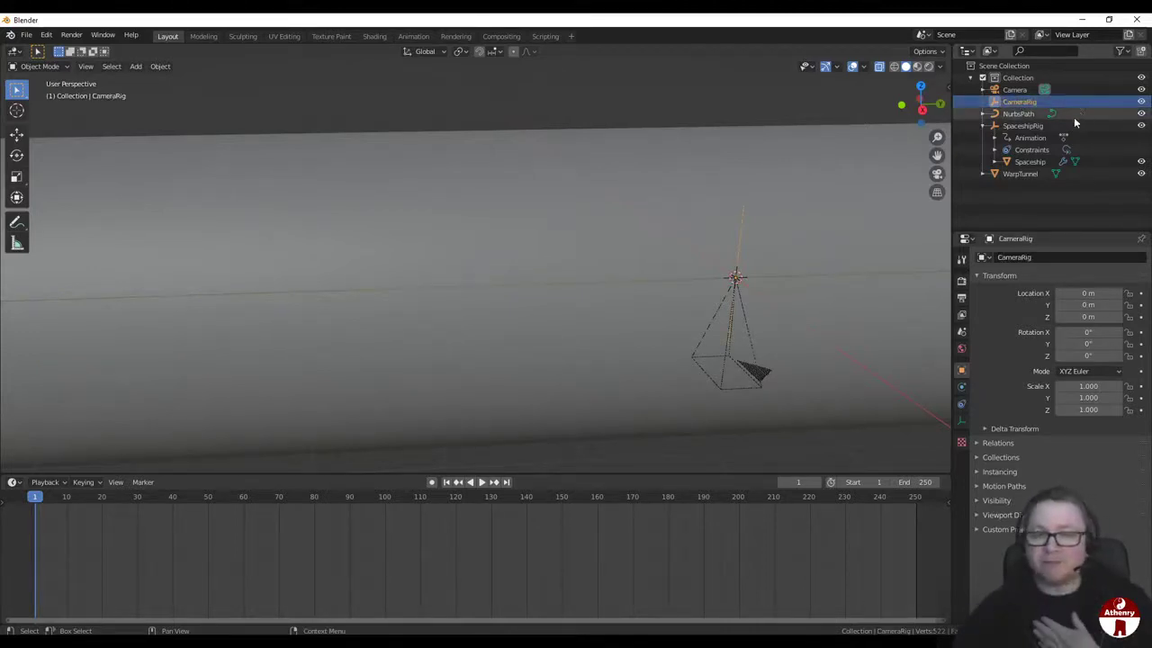
Step: Parent the Camera to CameraRig and expand the rig's hierarchy
click(999, 90)
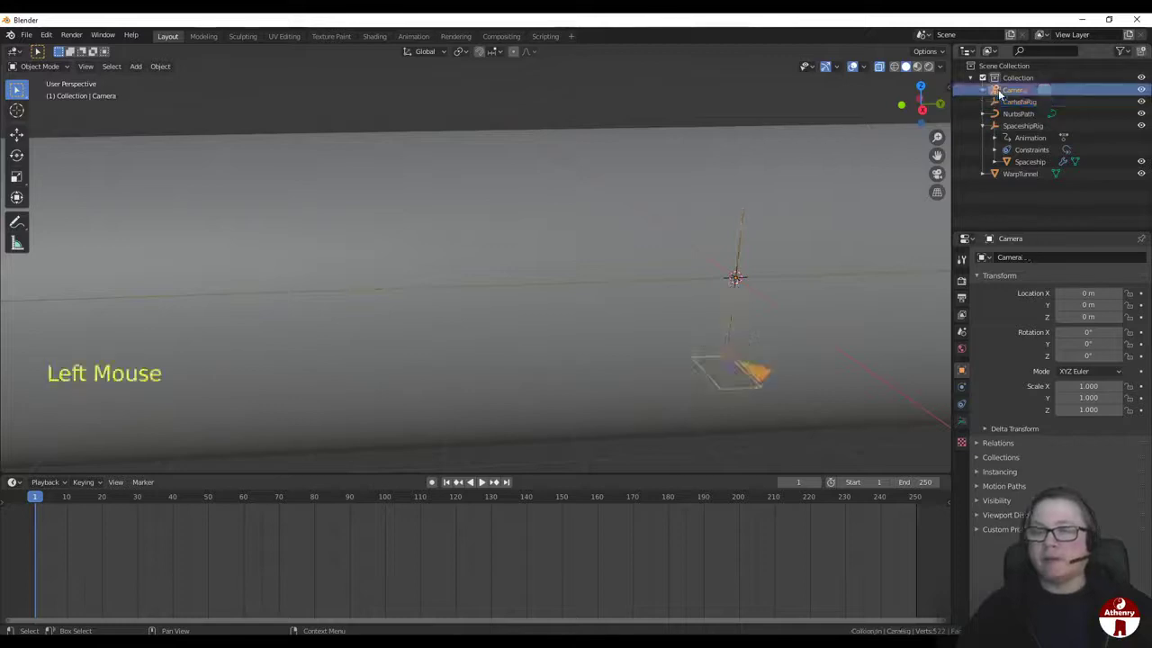
drag(1009, 94, 1022, 101)
click(1001, 90)
click(982, 89)
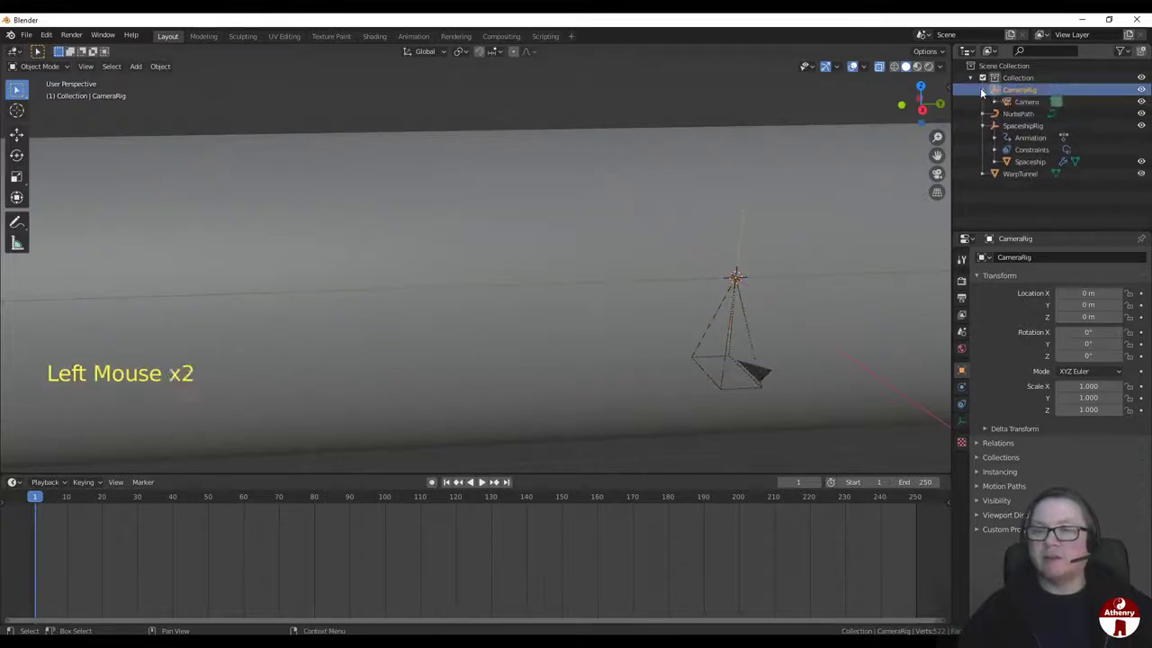
click(981, 89)
click(982, 89)
Step: Examine the placement of CameraRig and its camera within the tunnel relative to the tunnel's end
scroll(896, 199, down, 1)
shift+middle_drag(896, 199, 748, 229)
scroll(772, 218, up, 2)
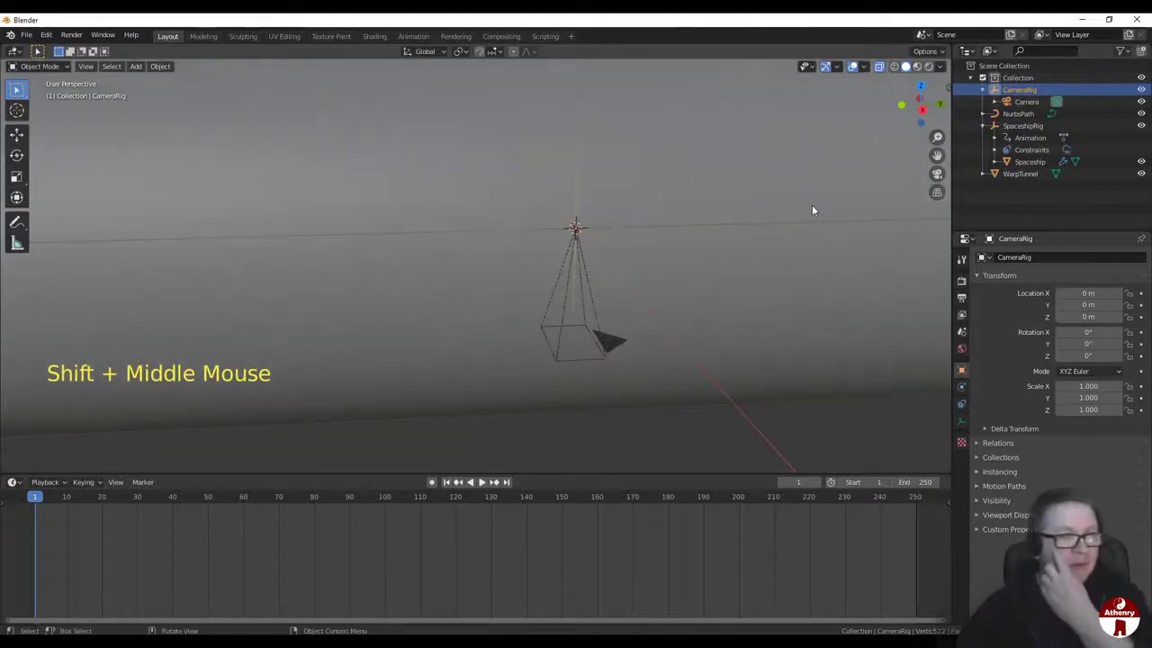
scroll(686, 285, down, 7)
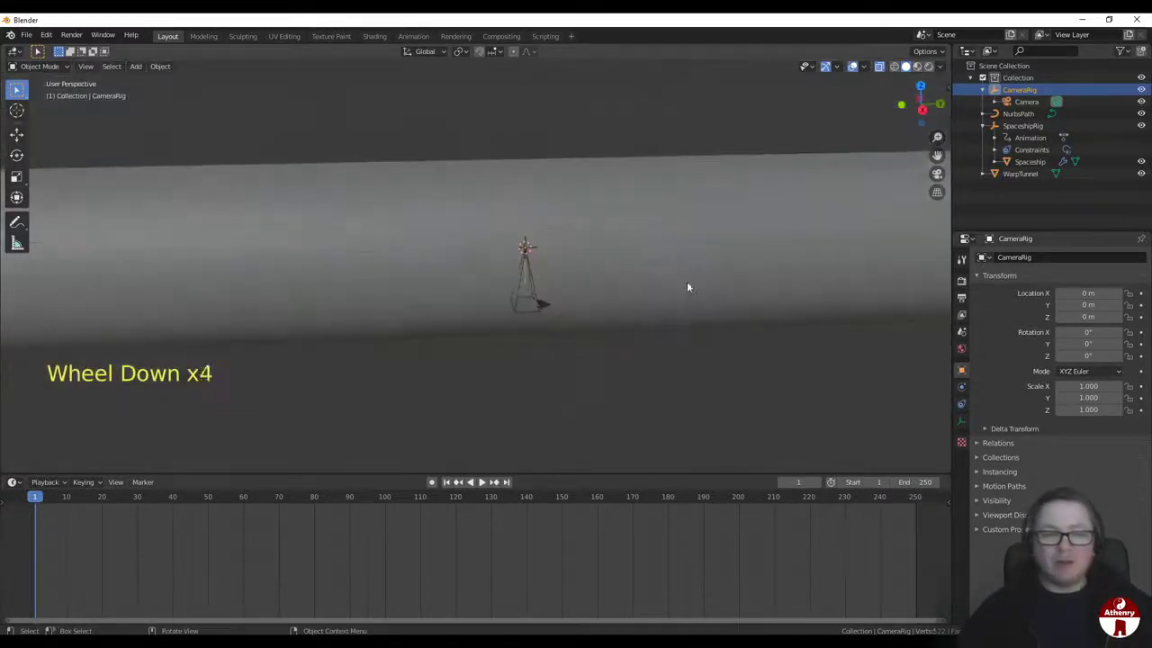
shift+middle_drag(504, 278, 114, 262)
scroll(370, 290, down, 7)
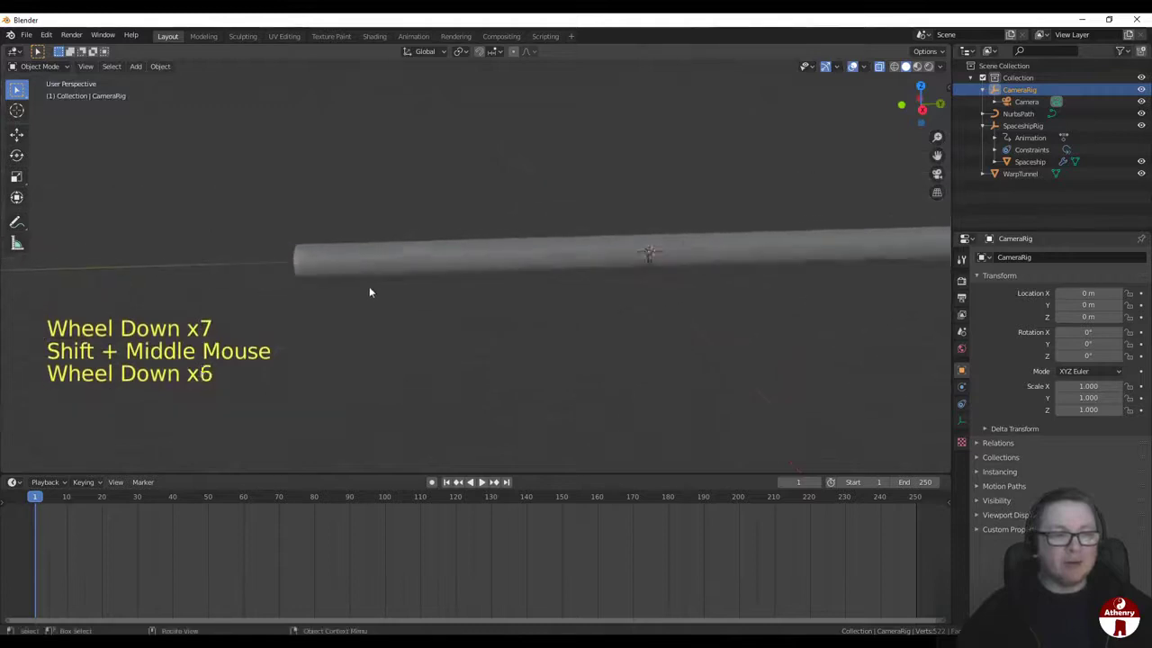
scroll(434, 298, up, 3)
shift+middle_drag(434, 298, 467, 317)
scroll(467, 317, up, 2)
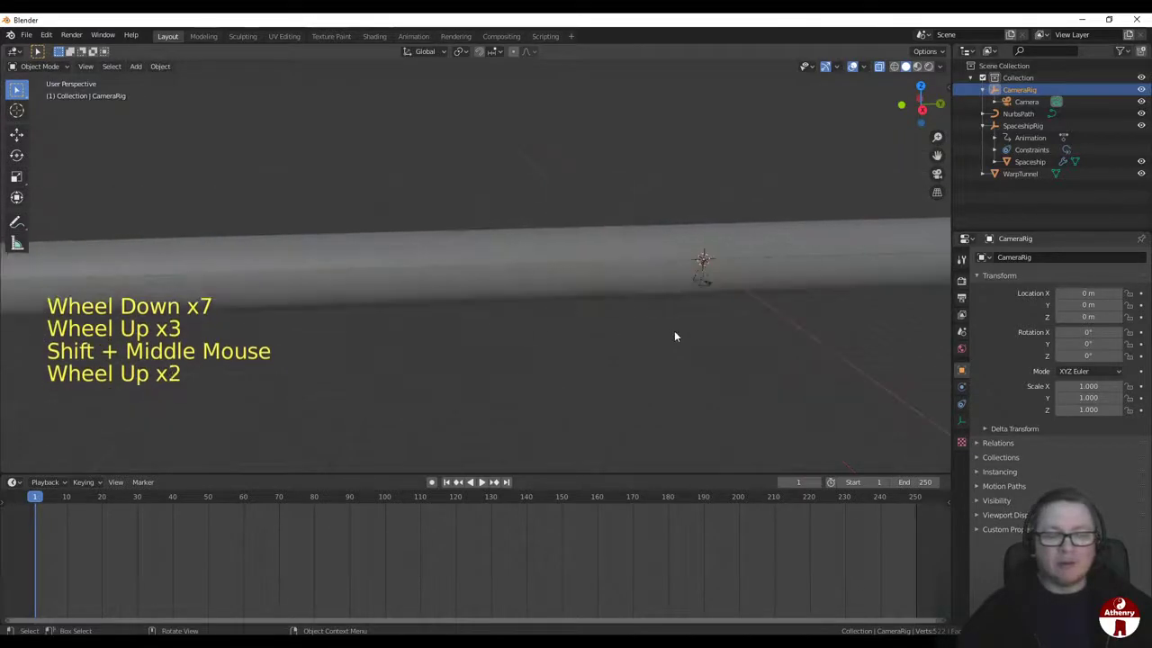
shift+middle_drag(675, 334, 560, 298)
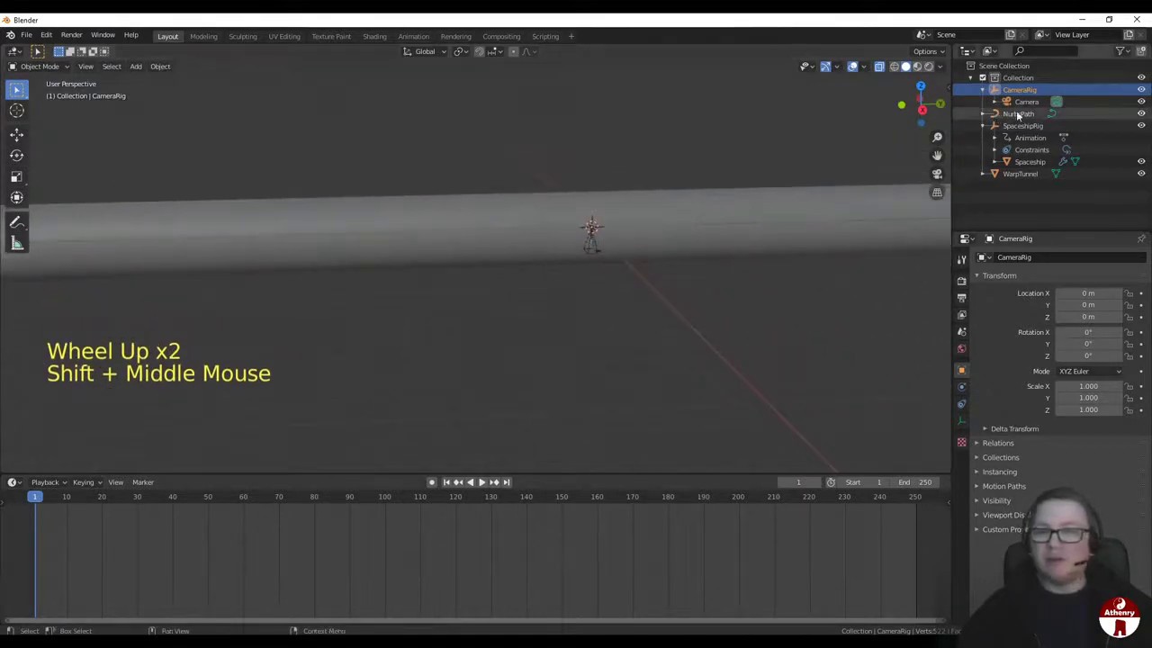
Step: Add a Track To constraint to the Camera with the Spaceship as its target
click(593, 245)
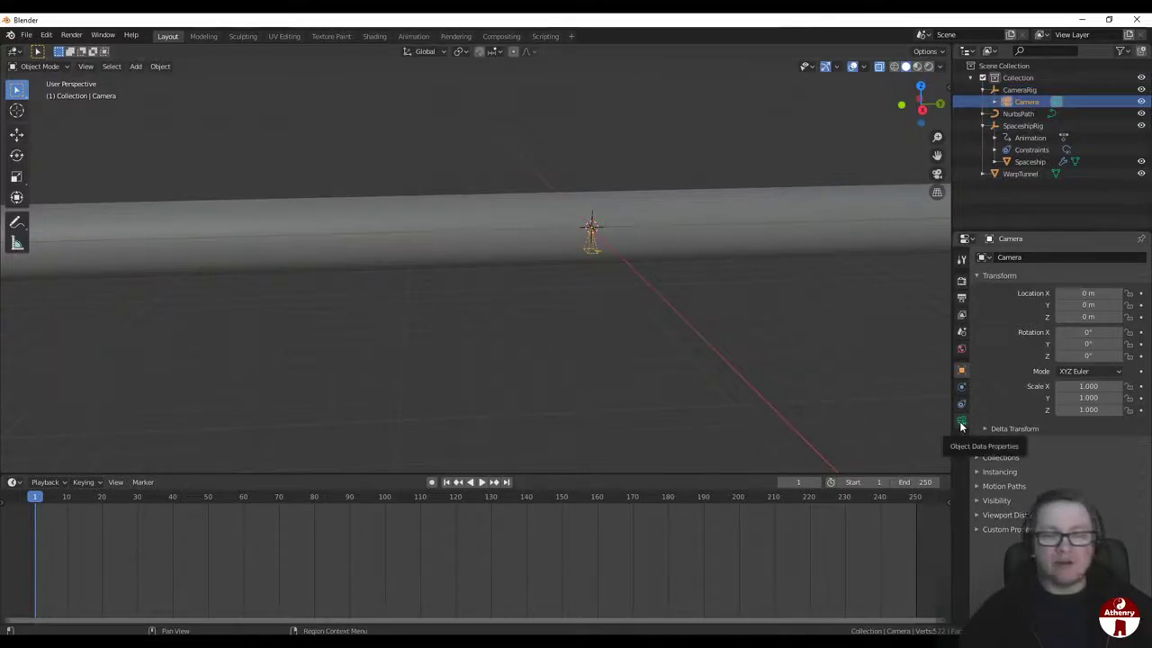
scroll(750, 264, up, 1)
shift+middle_drag(749, 264, 620, 337)
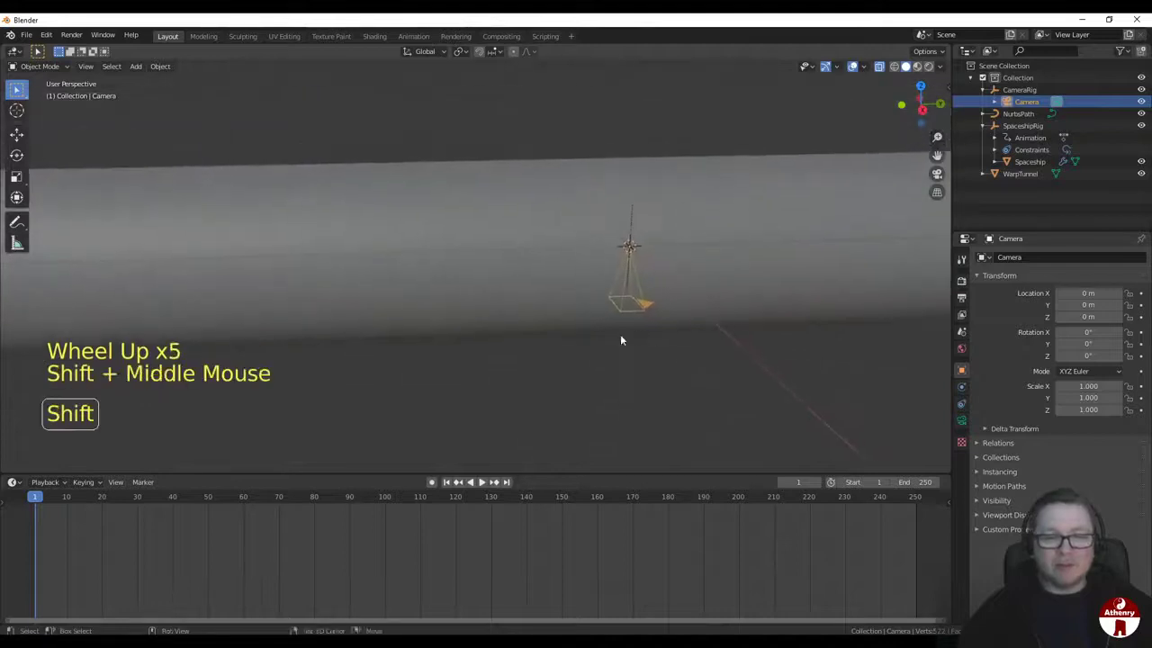
scroll(696, 316, up, 2)
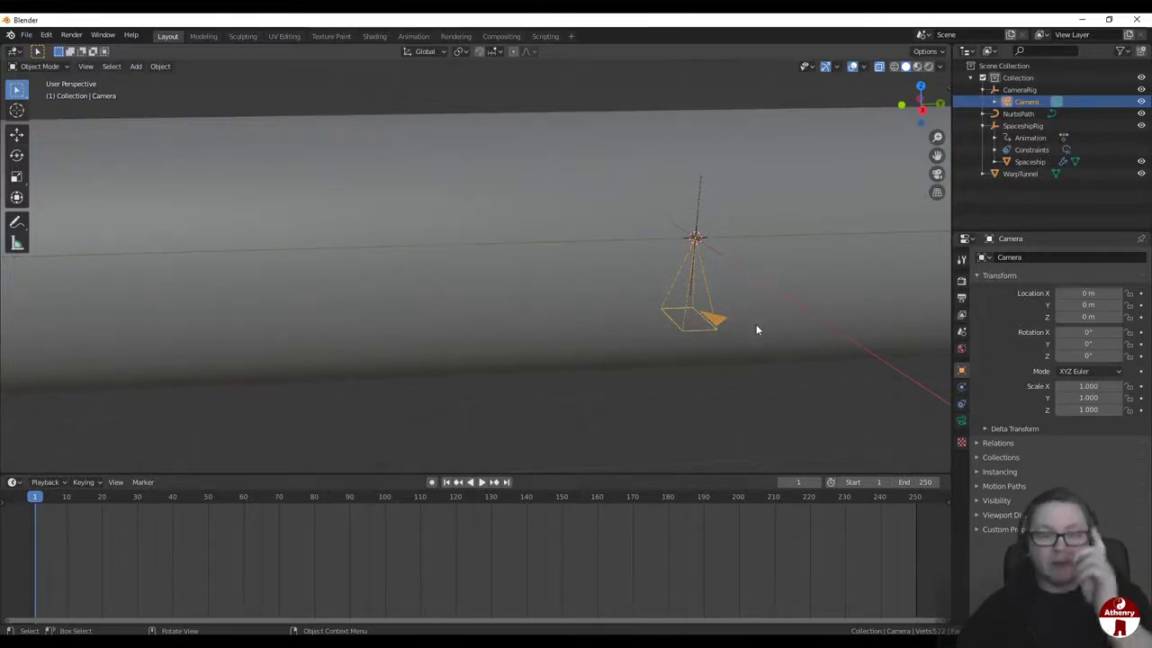
middle_drag(656, 260, 694, 289)
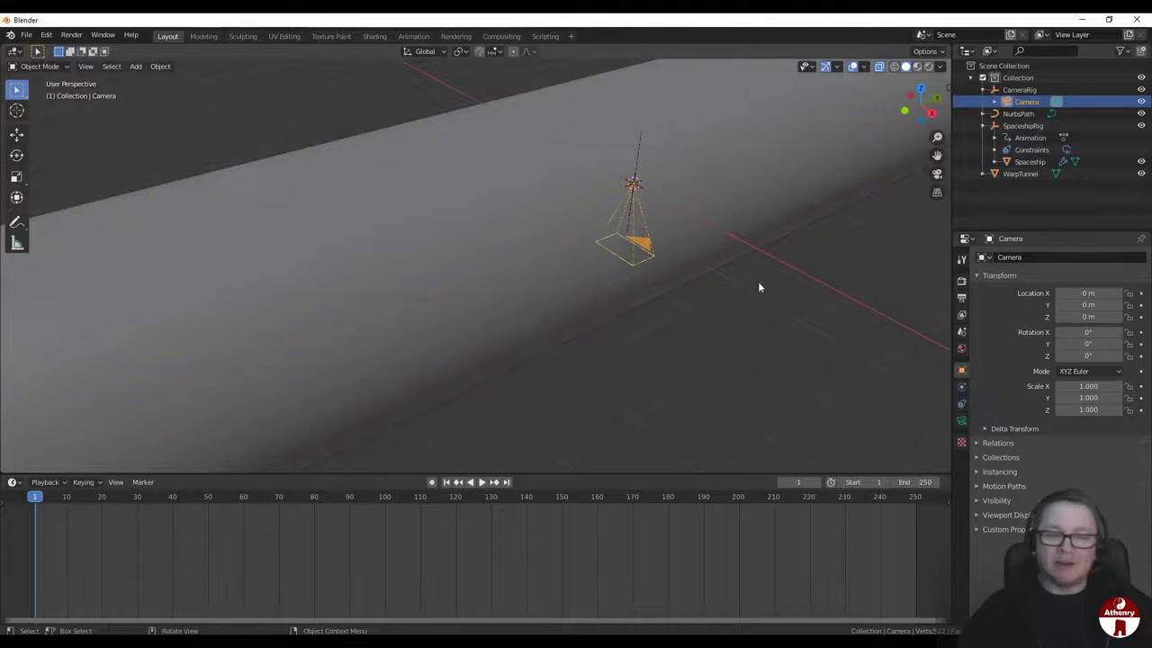
middle_drag(758, 287, 715, 275)
scroll(836, 327, down, 2)
scroll(891, 369, up, 1)
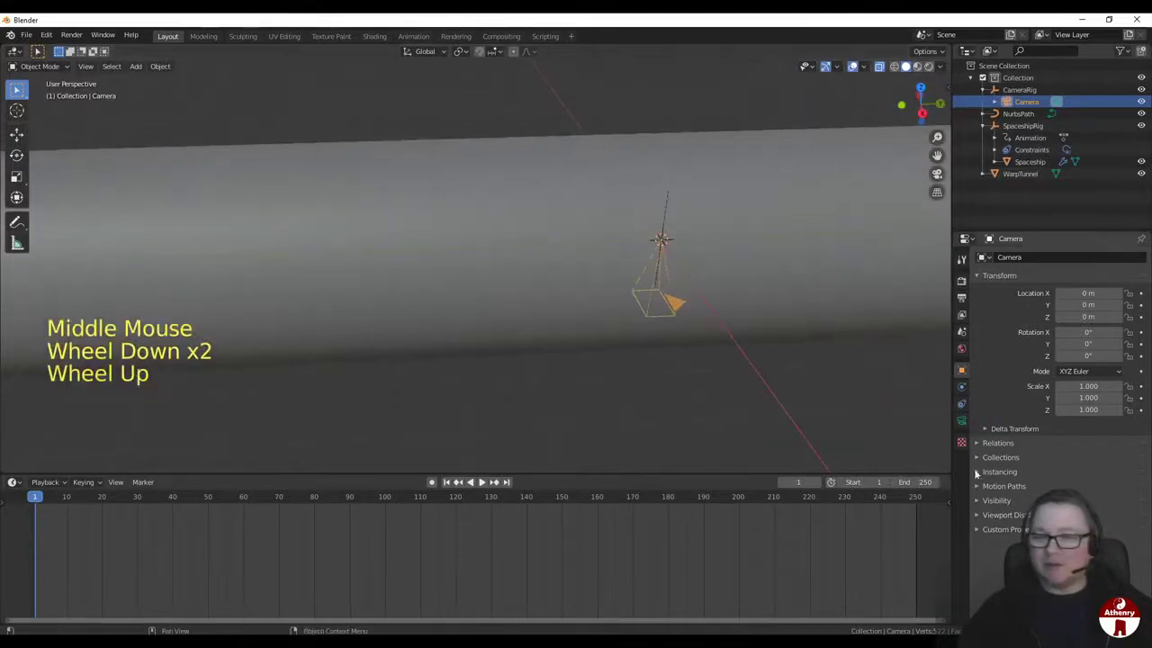
click(961, 421)
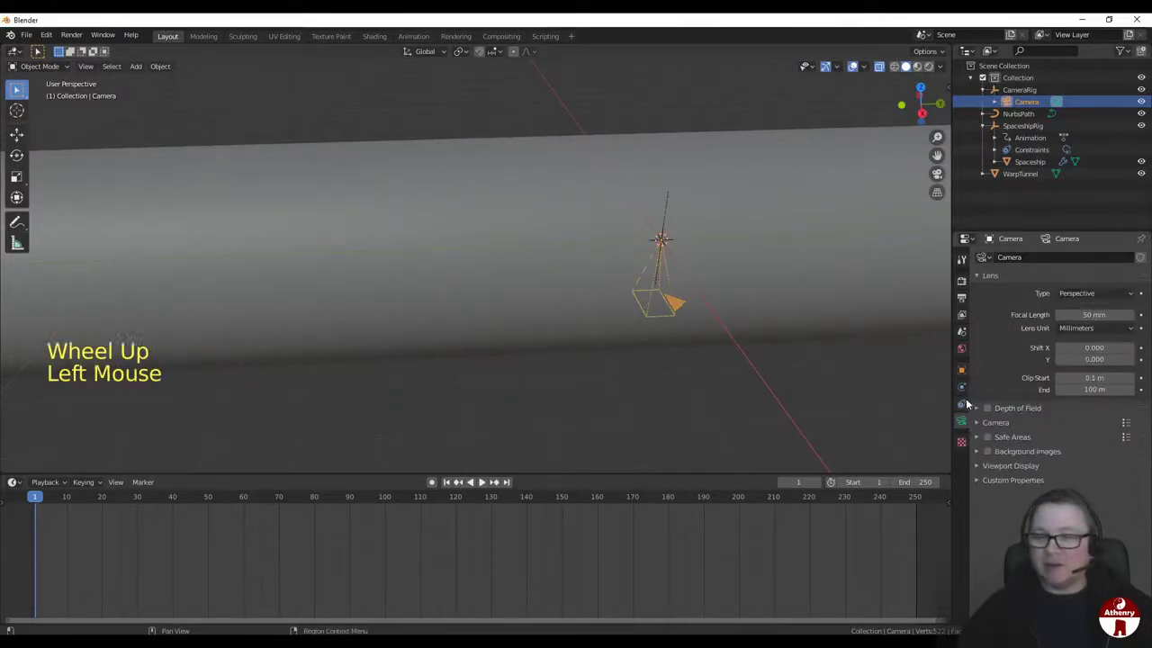
click(961, 404)
click(1050, 258)
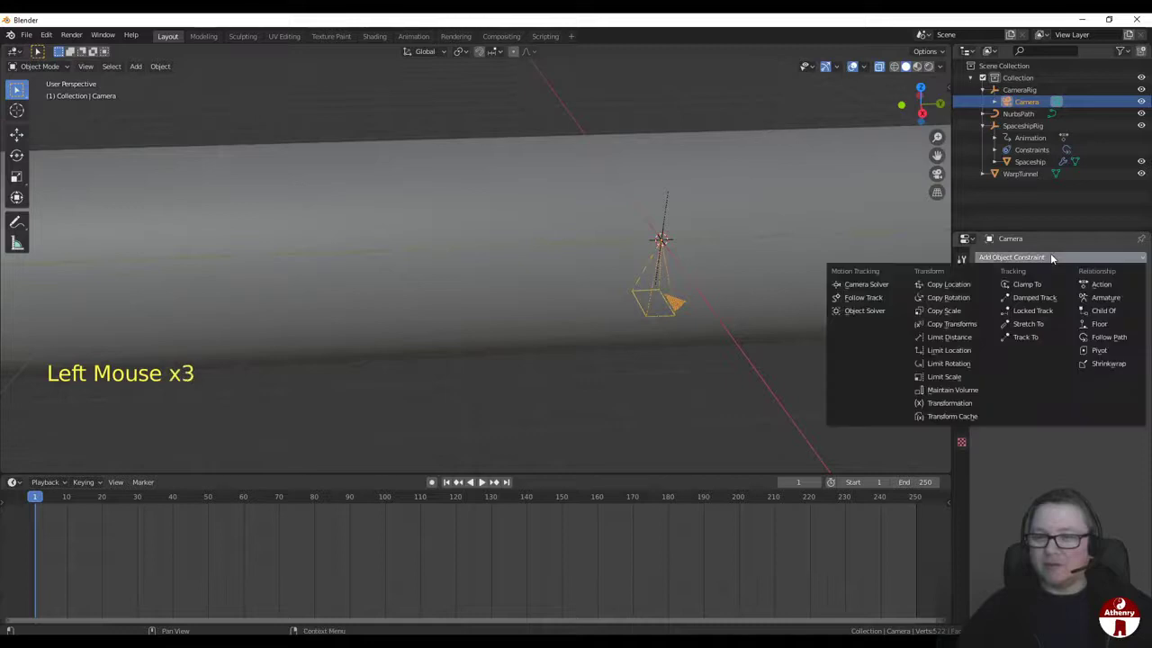
click(1044, 338)
click(1028, 299)
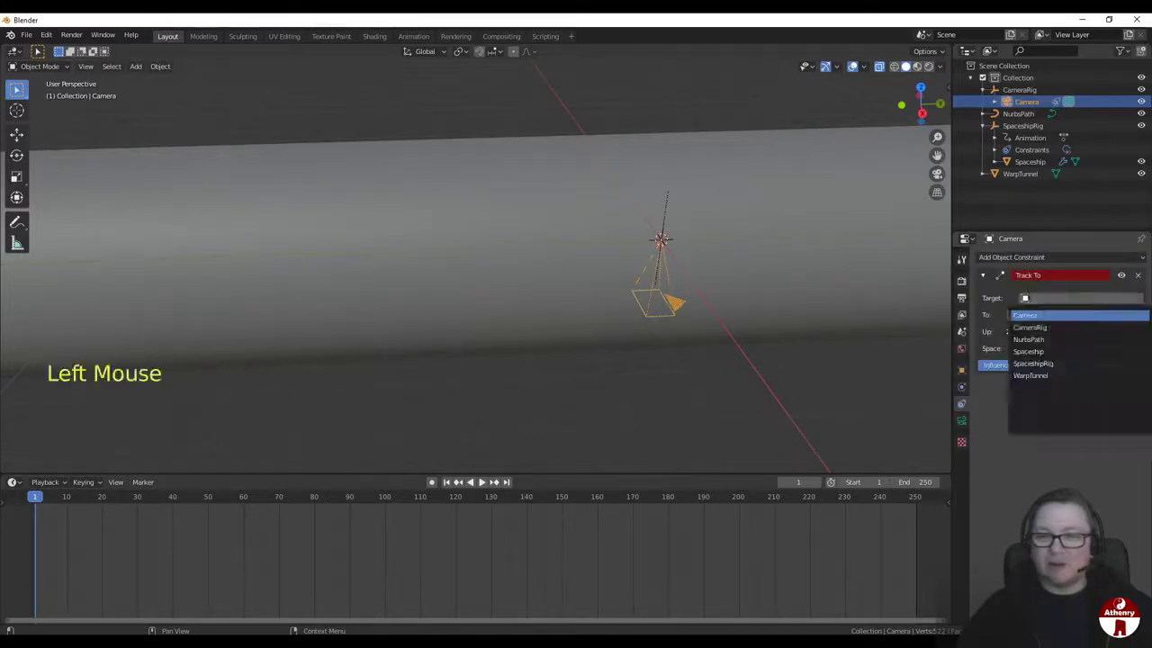
click(1039, 350)
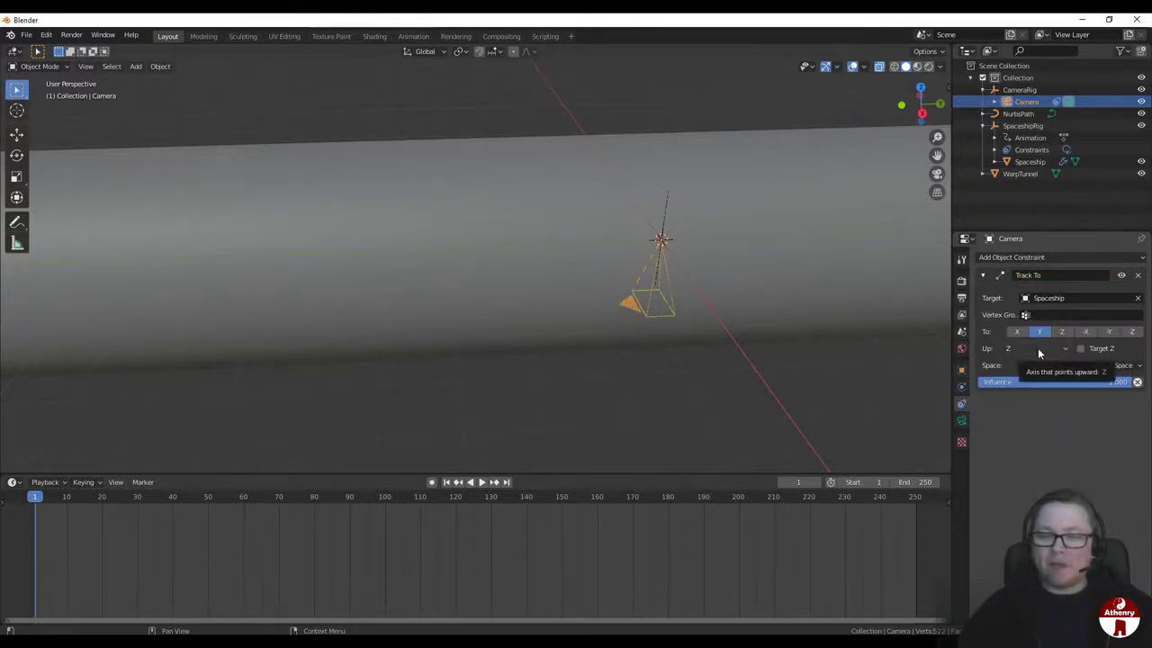
Step: Set the Camera's Track To constraint to use Y as the up axis and -Z as the tracking axis
click(1037, 347)
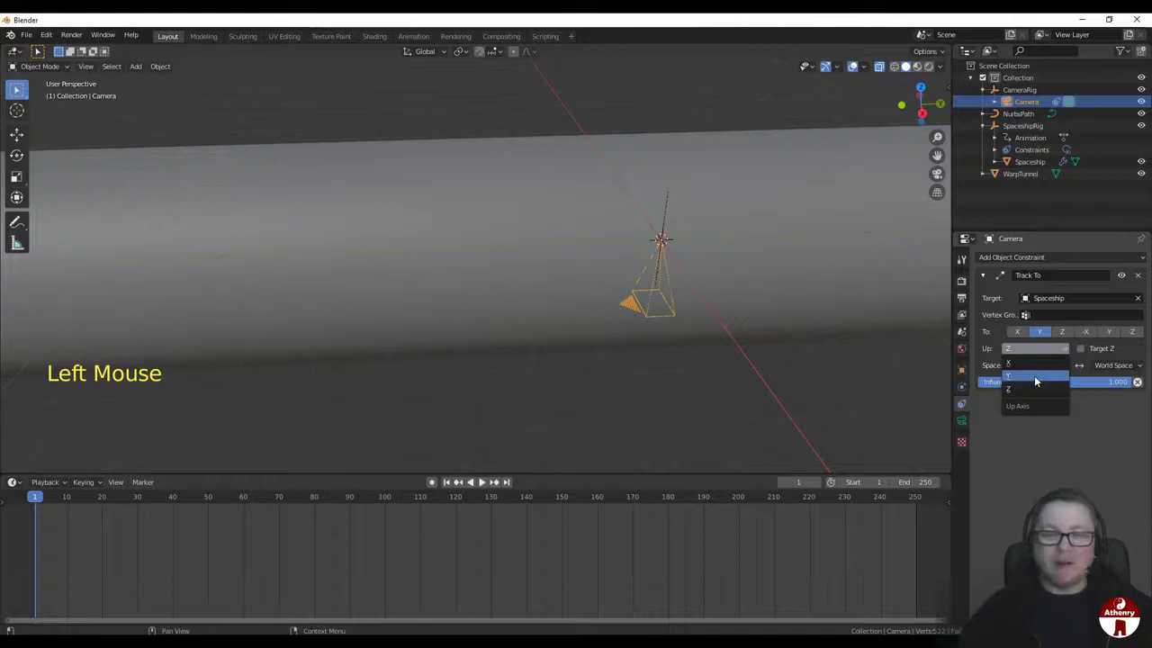
click(1034, 375)
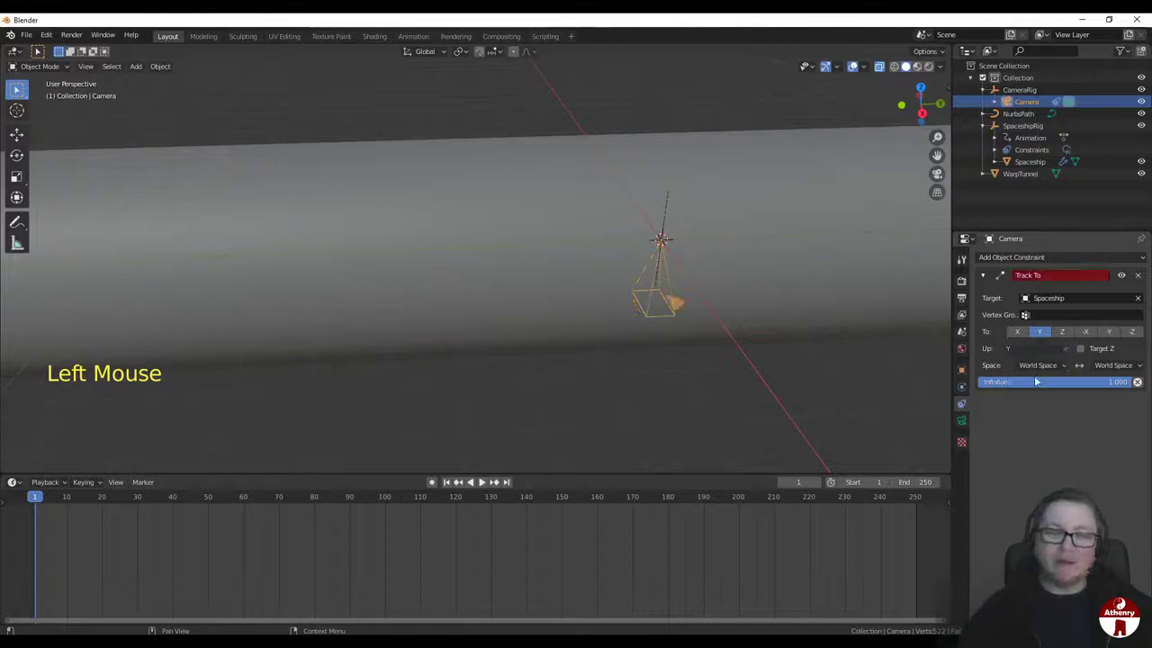
click(1062, 333)
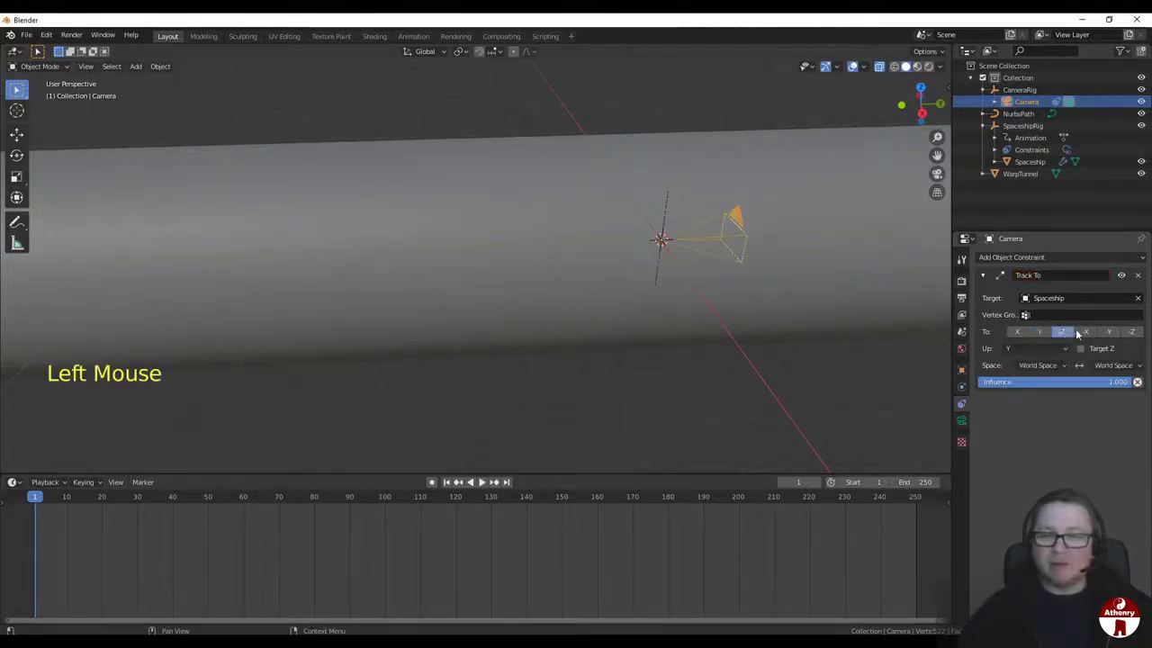
click(1132, 332)
Step: Scrub the animation to frame 157 and back to frame 1 to check how the Camera tracks the spaceship through the tunnel
scroll(734, 319, up, 2)
middle_drag(734, 318, 755, 303)
scroll(755, 304, down, 4)
scroll(751, 310, down, 2)
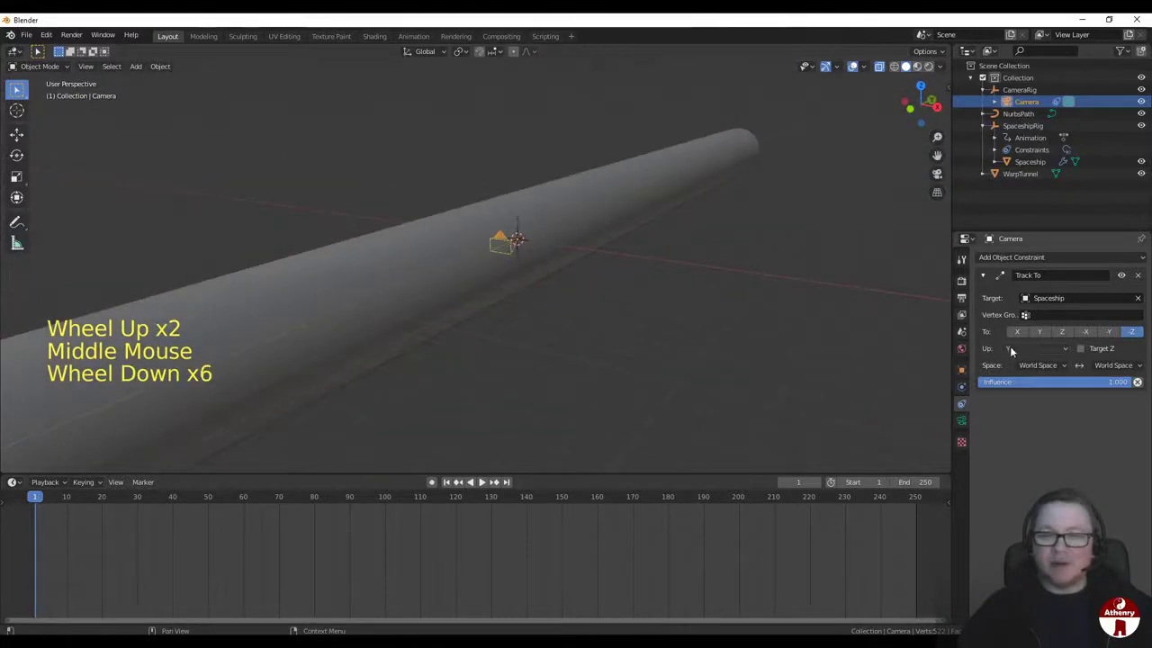
scroll(542, 360, down, 5)
mouse_move(542, 362)
middle_down()
mouse_move(576, 342)
mouse_move(509, 353)
mouse_move(543, 353)
middle_up()
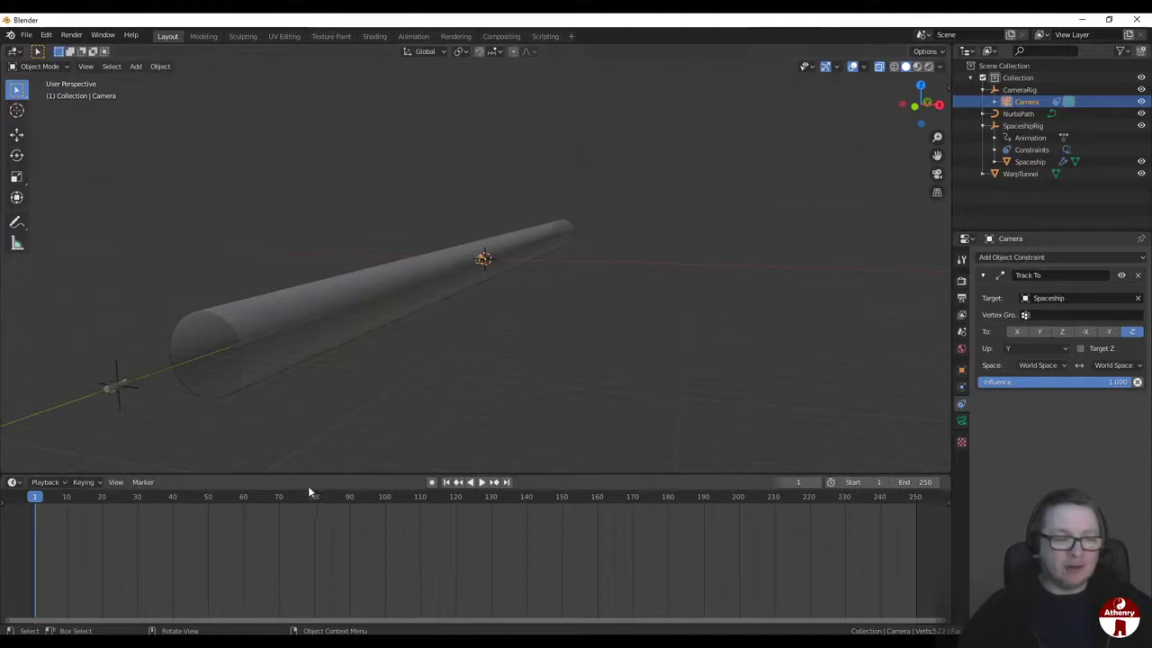
click(331, 488)
drag(38, 498, 588, 462)
scroll(604, 331, up, 5)
scroll(652, 322, up, 3)
shift+middle_drag(652, 321, 663, 393)
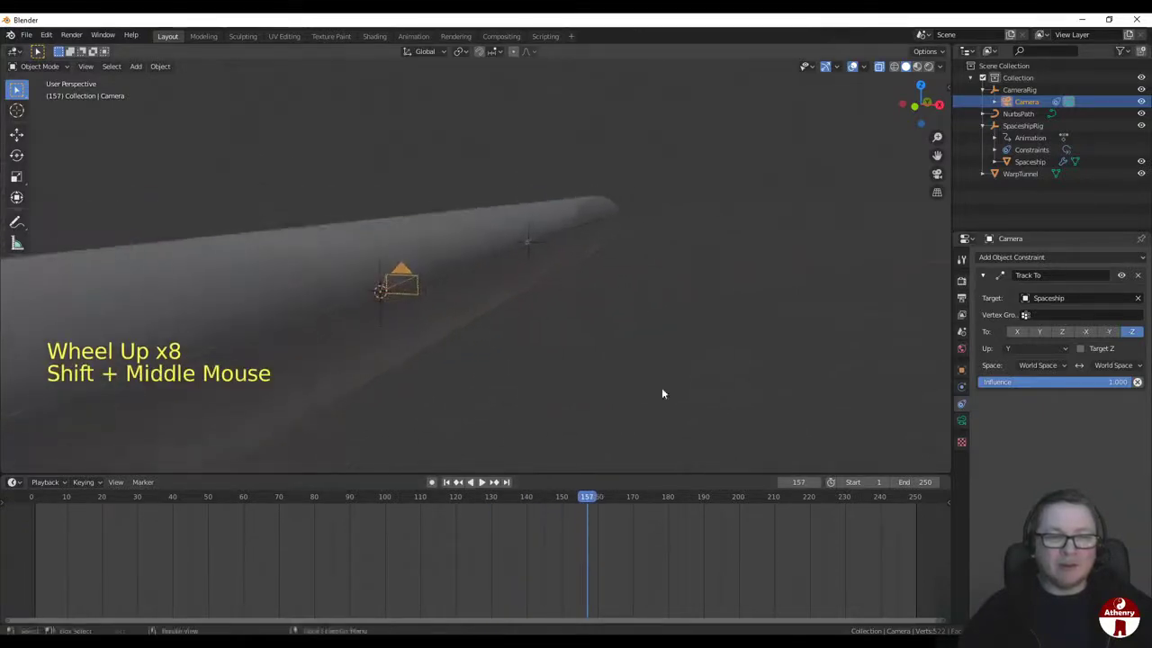
click(622, 496)
drag(639, 496, 33, 499)
Step: Add a Follow Path constraint to CameraRig with NurbsPath as its target
scroll(419, 390, down, 14)
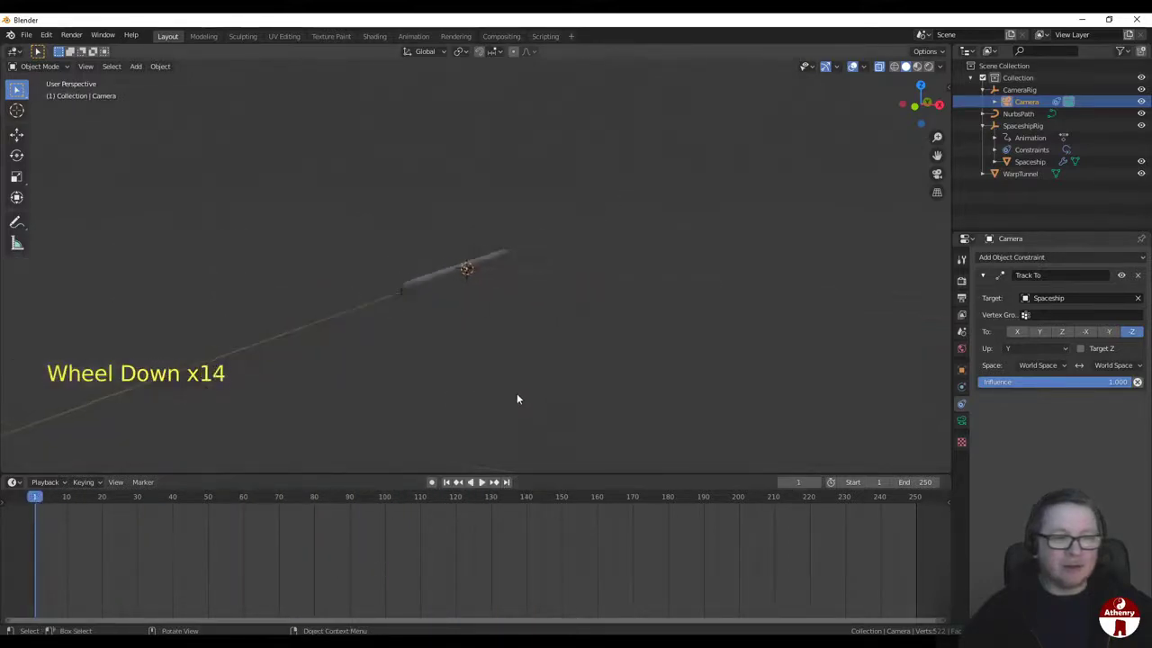
shift+middle_drag(516, 398, 642, 300)
scroll(540, 396, up, 4)
scroll(541, 395, up, 3)
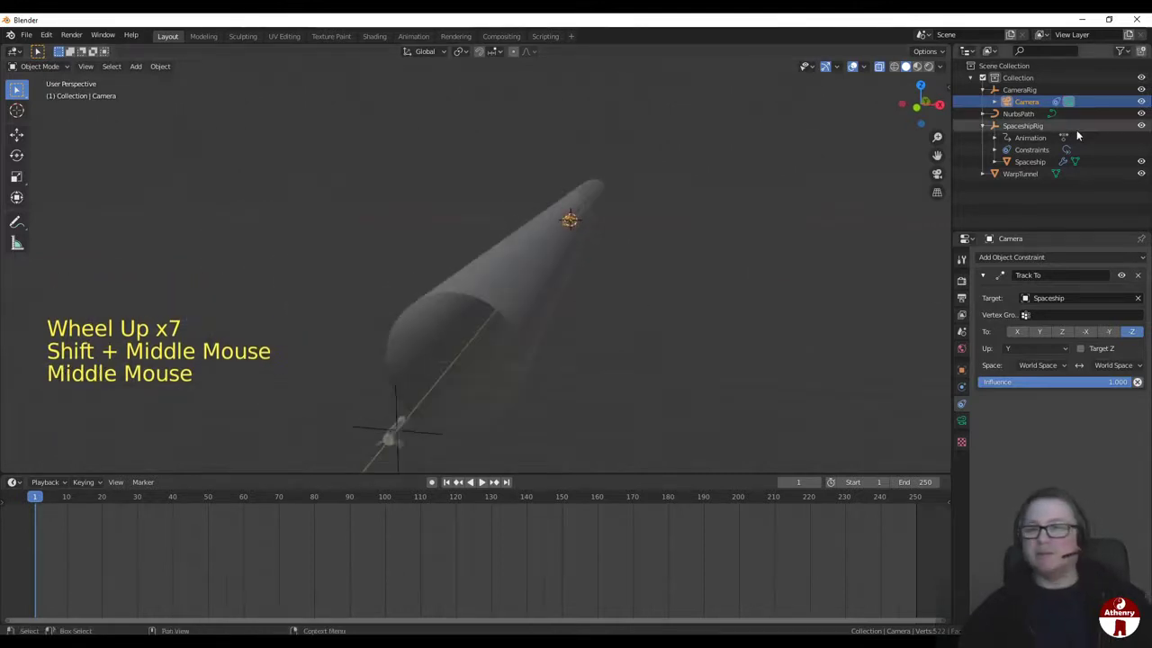
click(1022, 90)
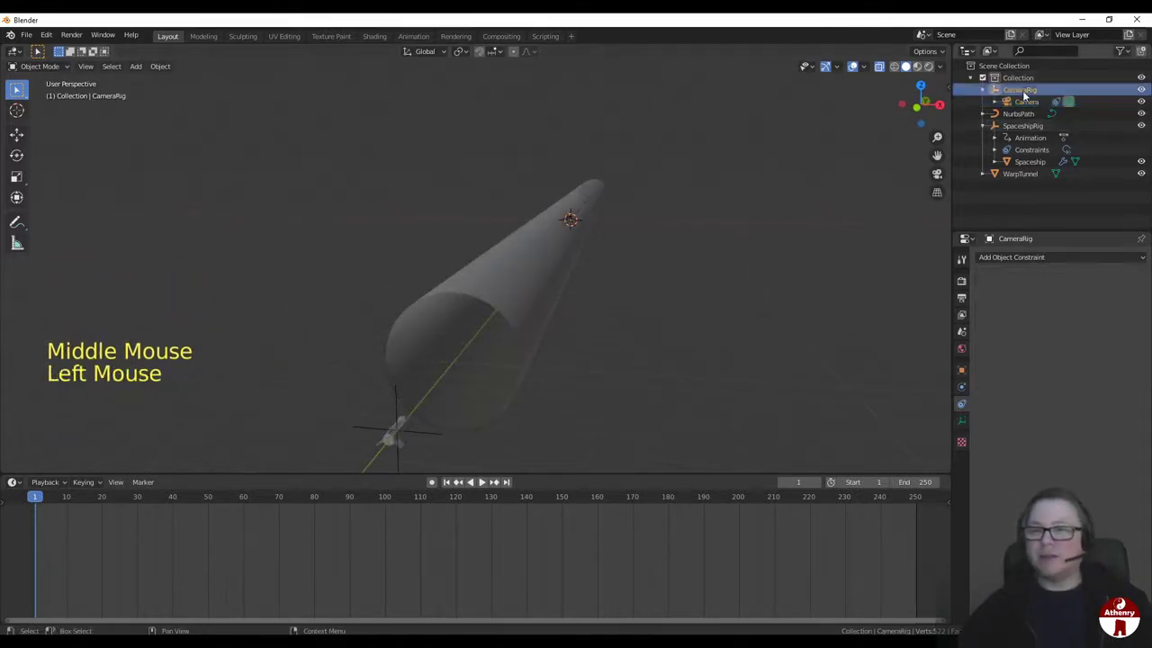
click(1022, 258)
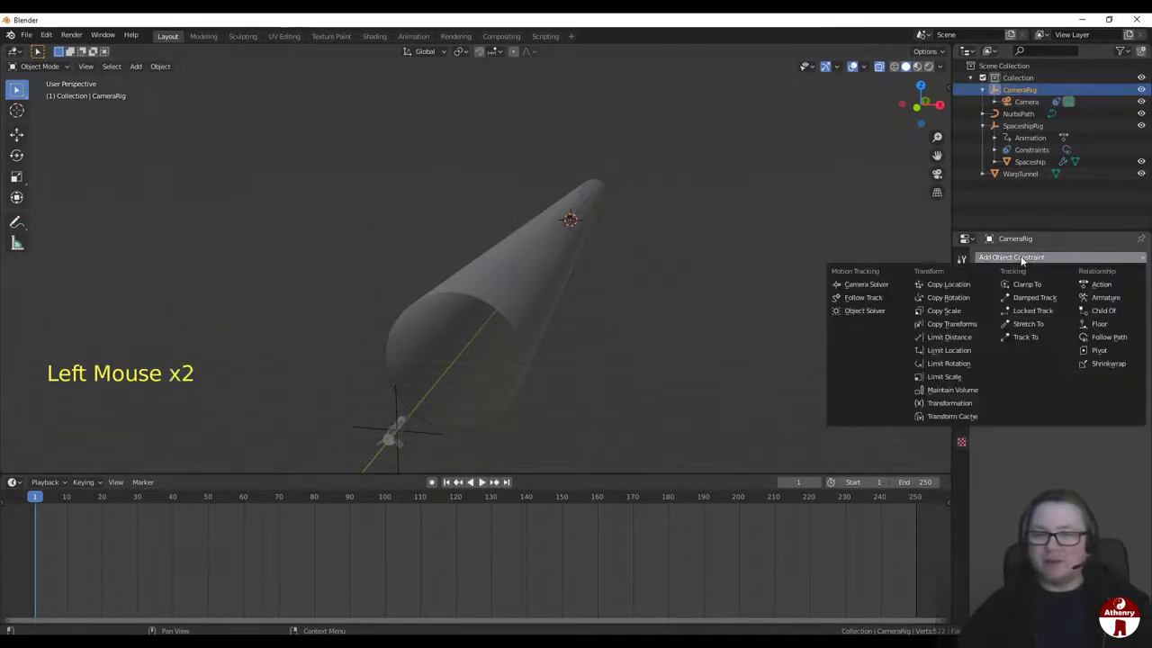
click(1105, 336)
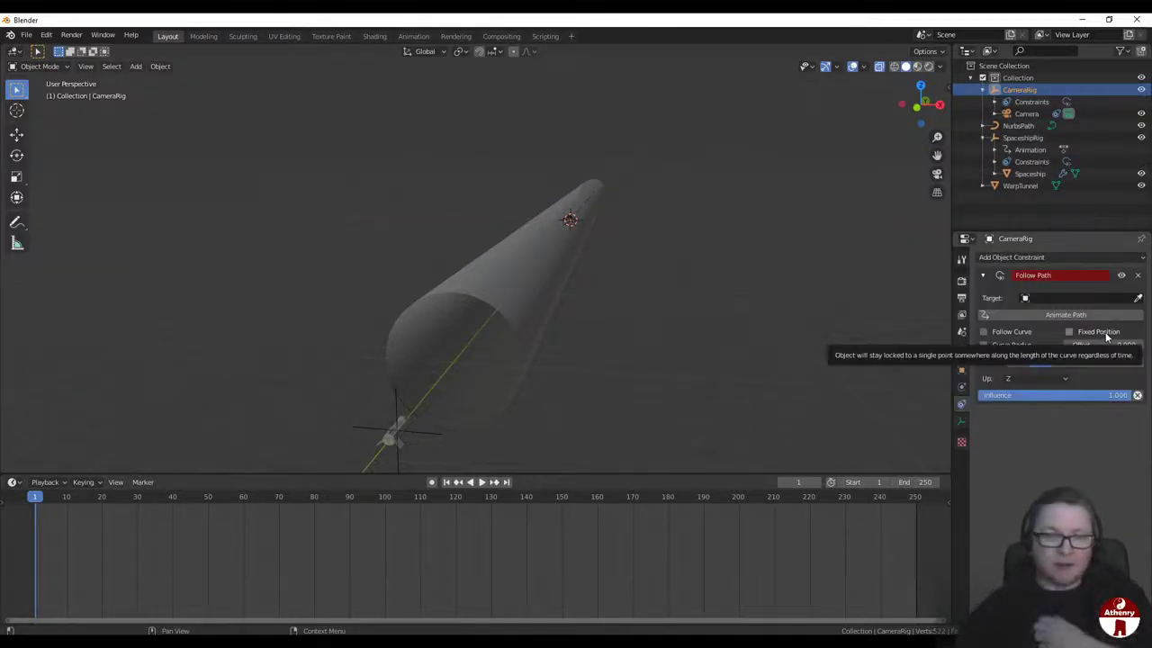
click(1026, 298)
click(1035, 315)
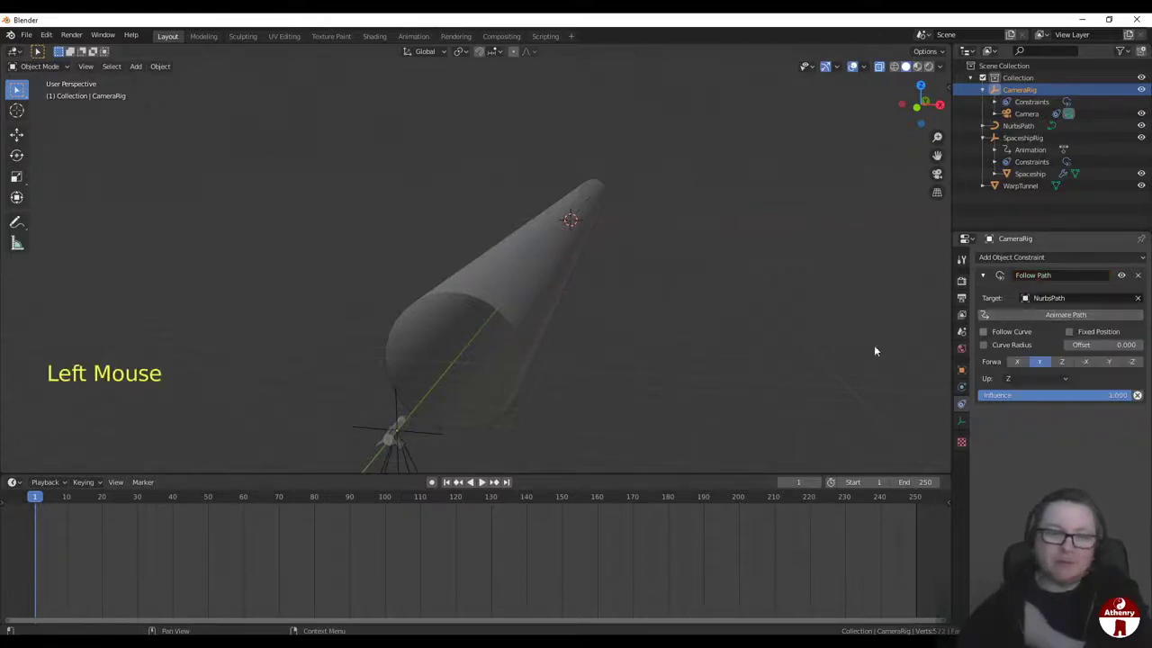
Step: Set CameraRig's Follow Path offset to -10 to place the rig just inside the tunnel entrance
scroll(748, 403, up, 2)
scroll(743, 403, down, 3)
scroll(677, 403, up, 2)
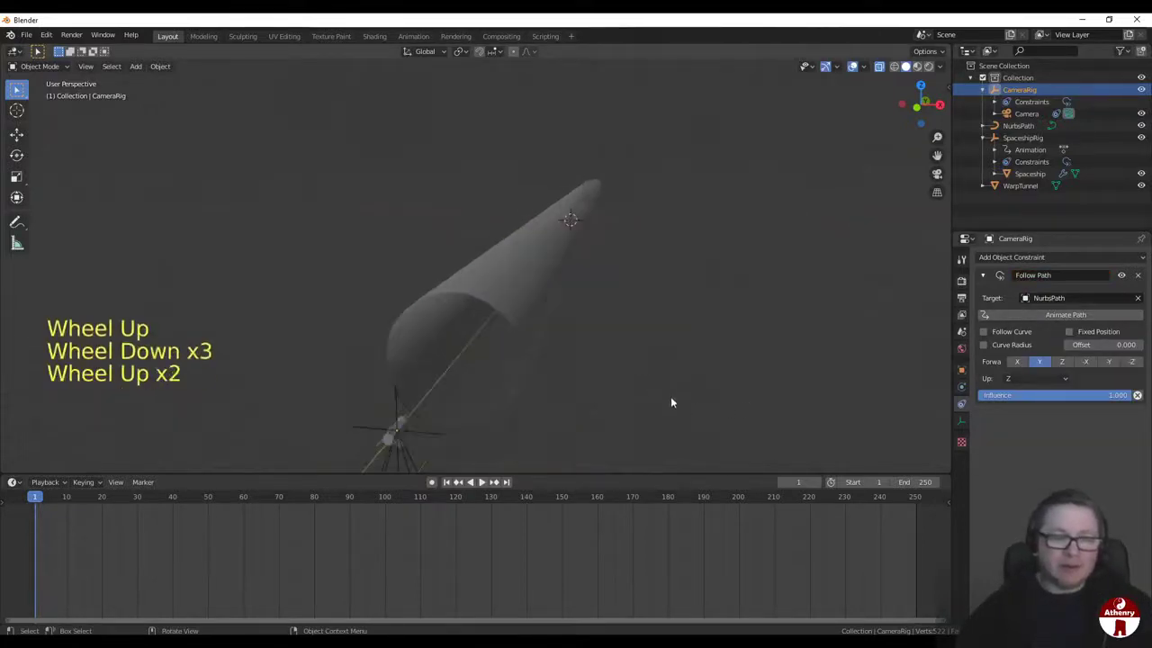
shift+middle_drag(674, 404, 687, 361)
scroll(687, 362, up, 1)
scroll(686, 361, down, 1)
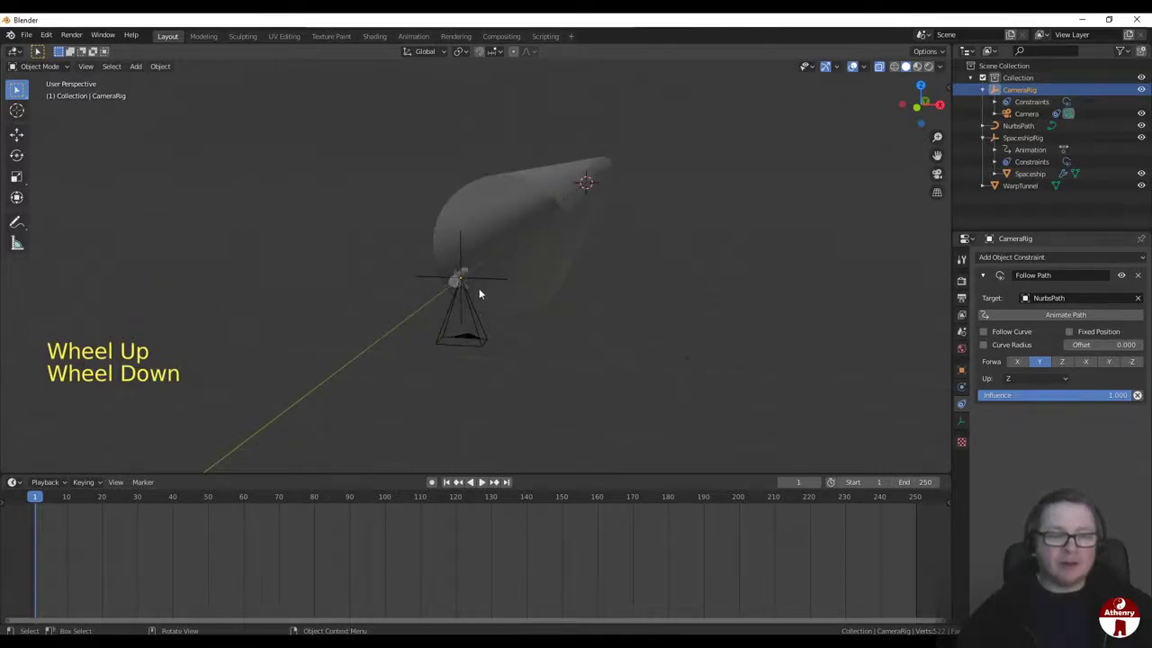
middle_drag(609, 313, 593, 321)
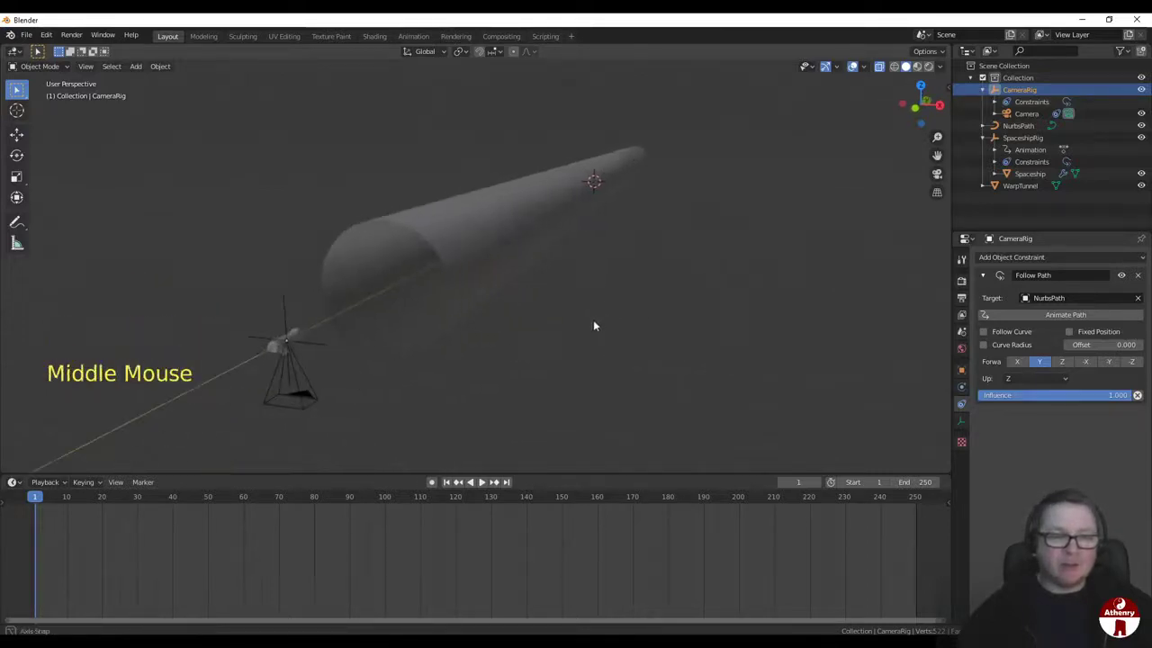
drag(1107, 344, 970, 345)
middle_drag(900, 310, 797, 314)
scroll(803, 317, down, 2)
click(1104, 345)
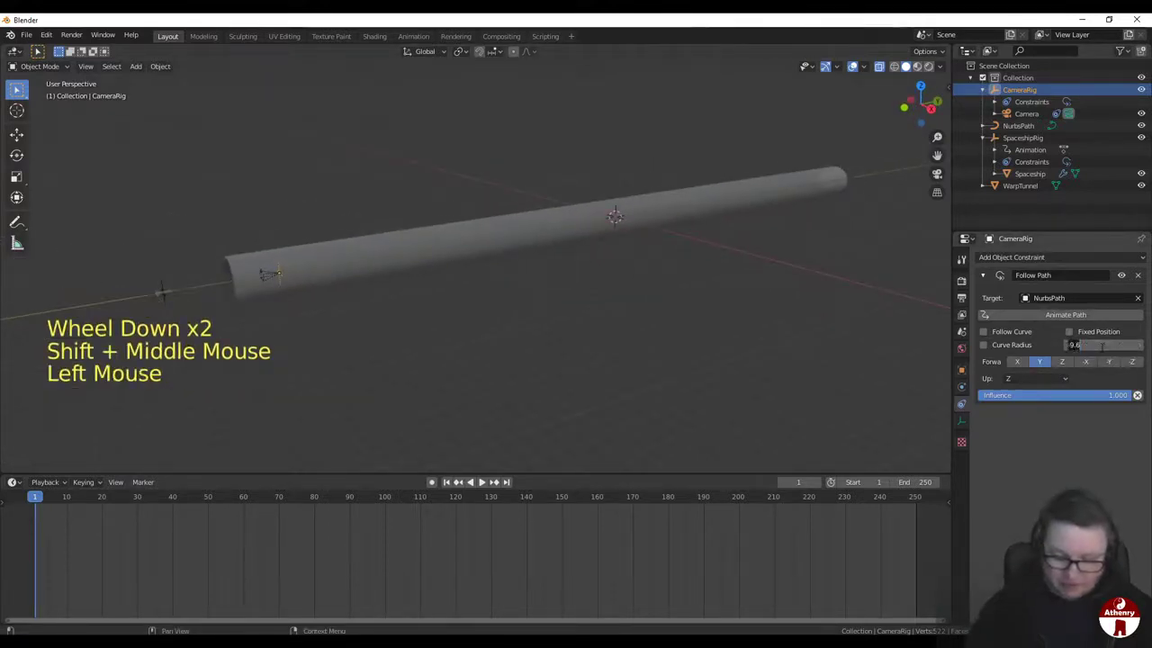
key(Return)
Step: Keyframe CameraRig's Follow Path offset of -10 at frame 1 and again at frame 60
scroll(1065, 349, up, 2)
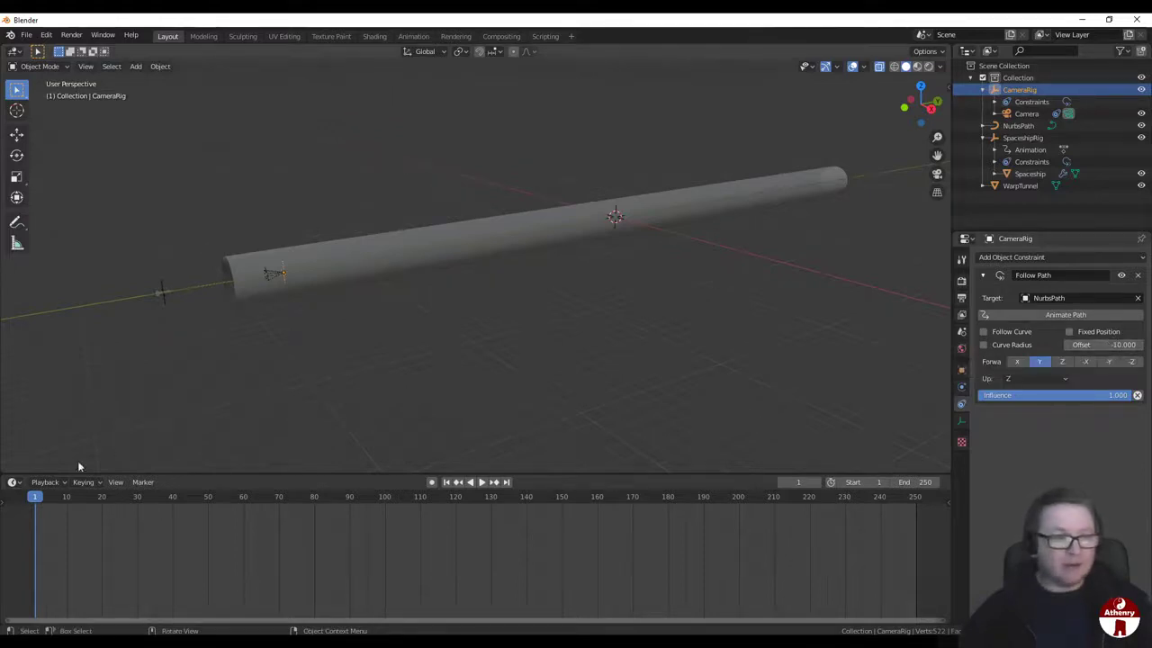
key(i)
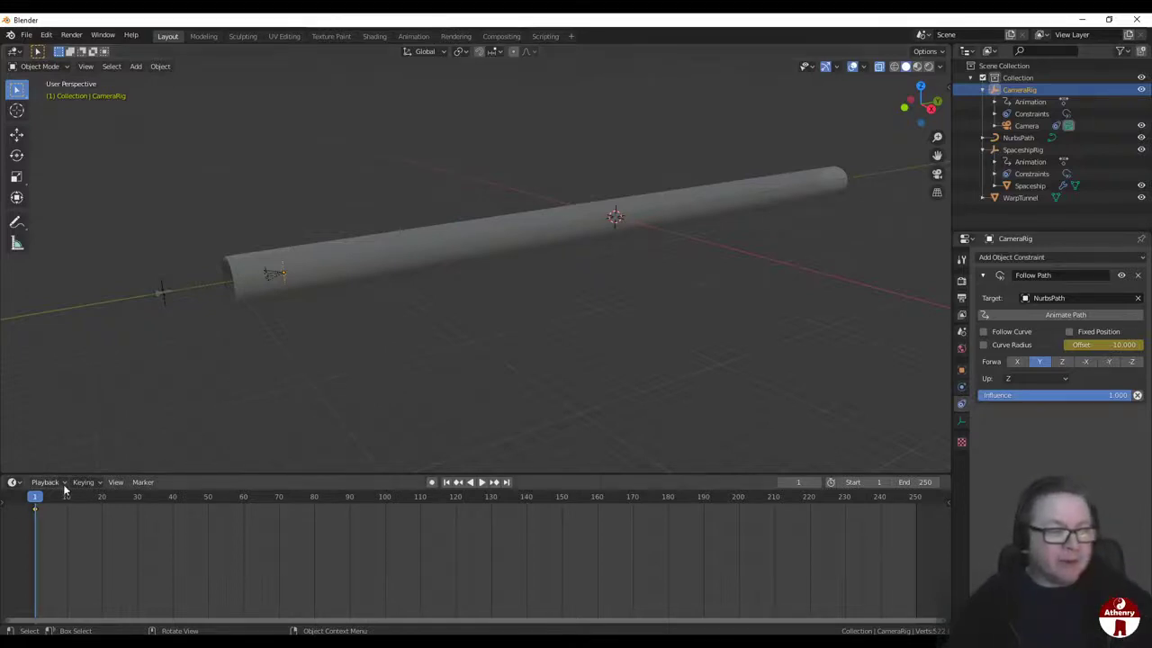
drag(36, 499, 239, 489)
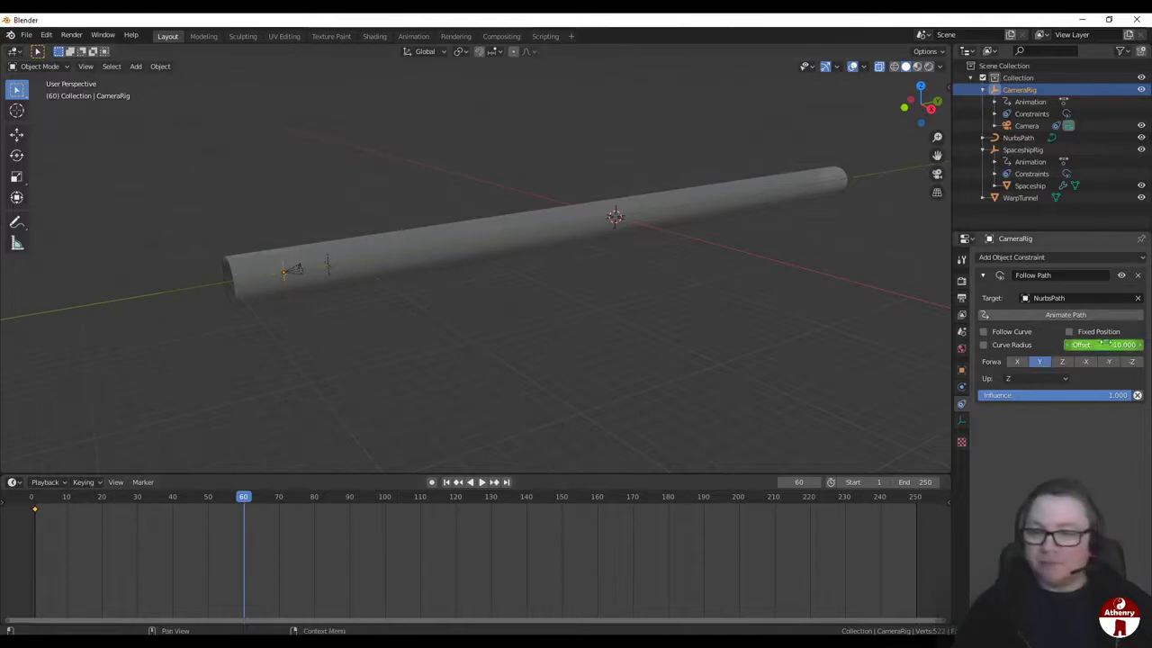
key(i)
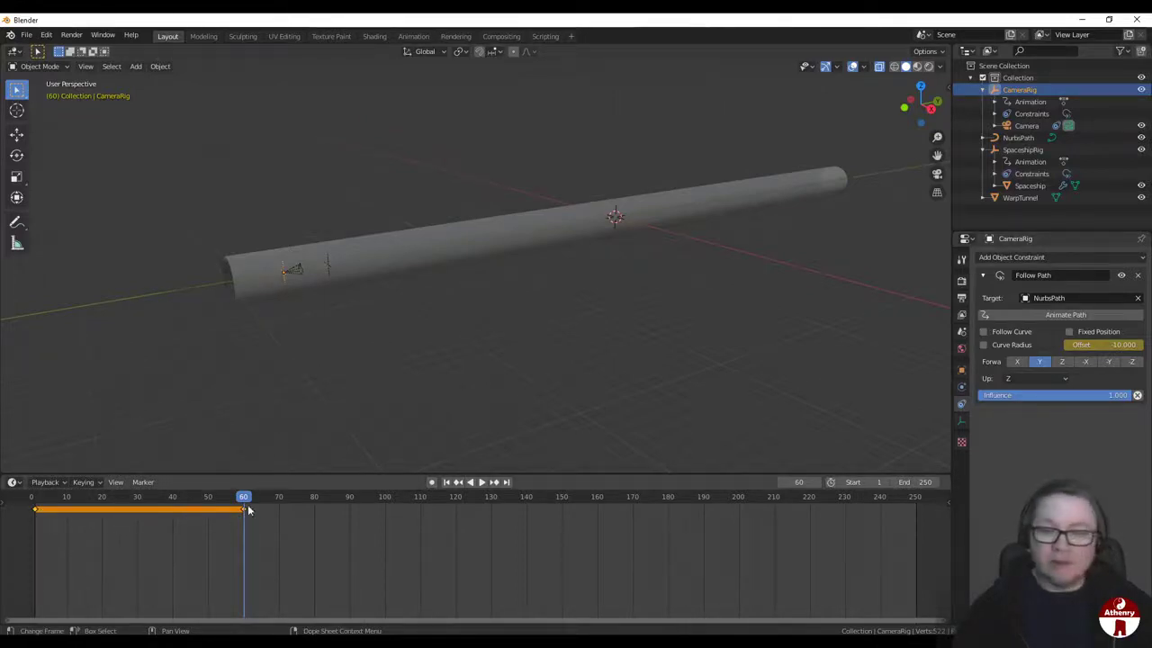
Step: Go to frame 250 and set CameraRig's Follow Path offset to -90
drag(216, 497, 915, 456)
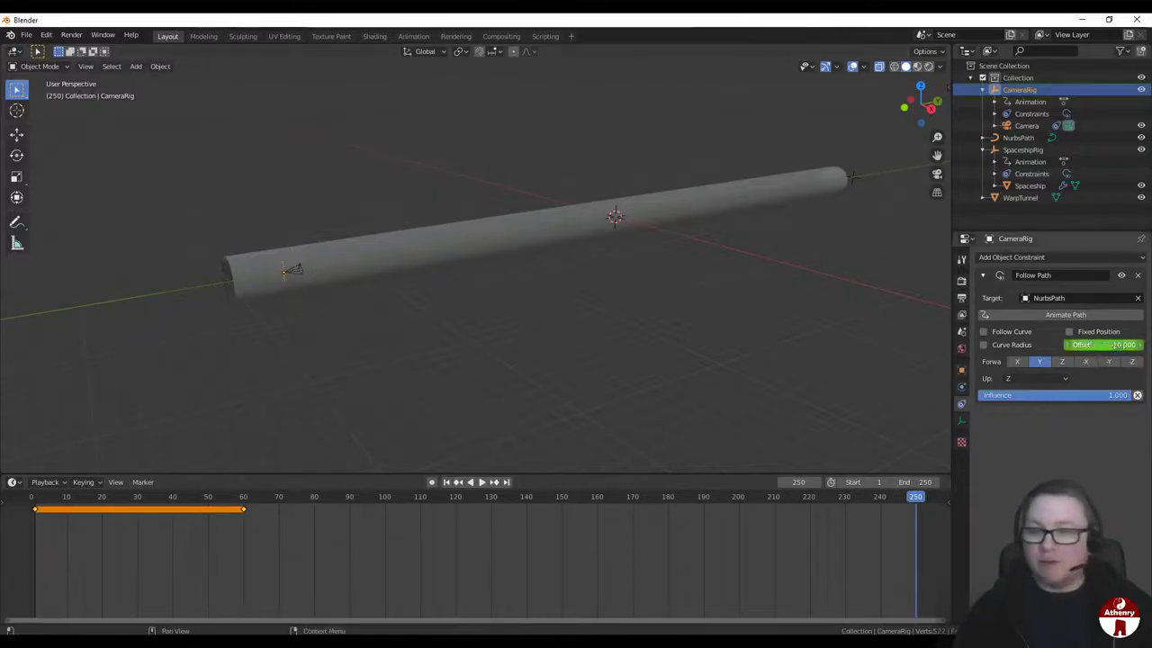
click(1093, 345)
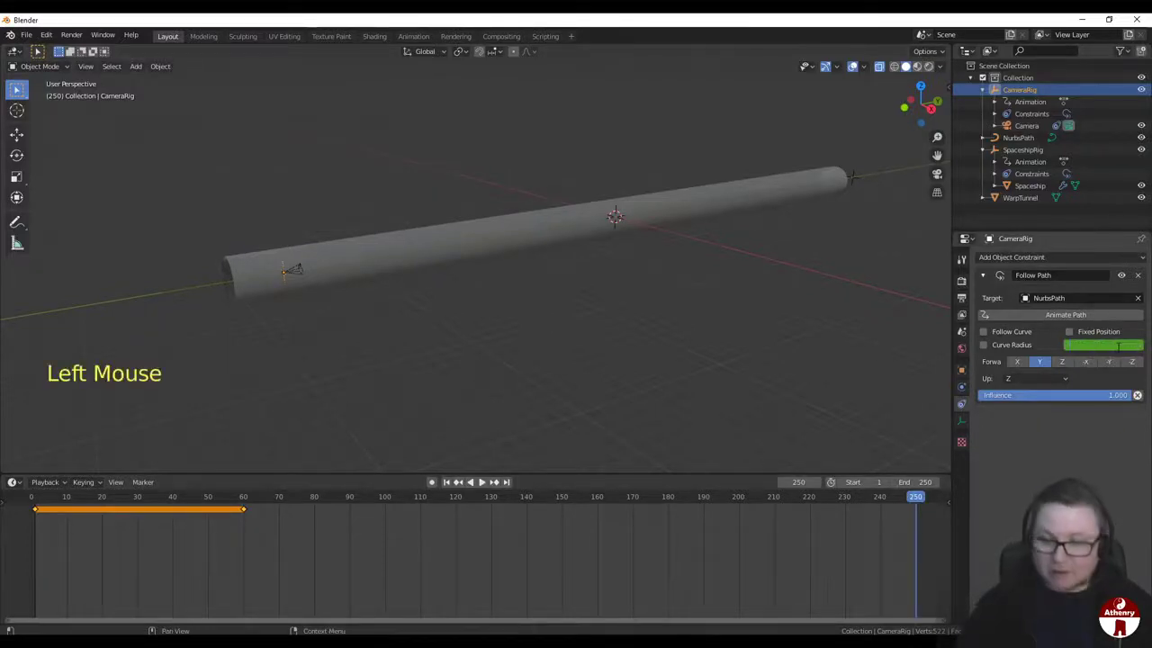
text(-90)
key(Return)
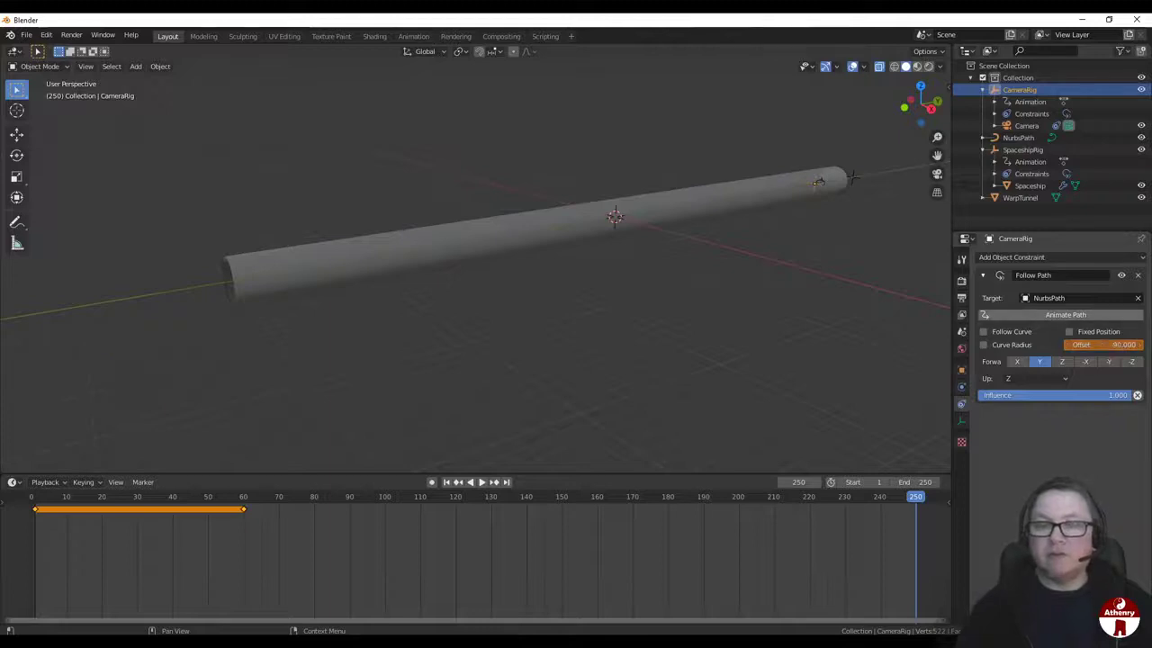
Step: Examine CameraRig's position relative to the tunnel's far end and the spaceship, up close and in the right orthographic view
scroll(713, 307, up, 2)
shift+middle_drag(714, 307, 424, 334)
scroll(567, 309, up, 5)
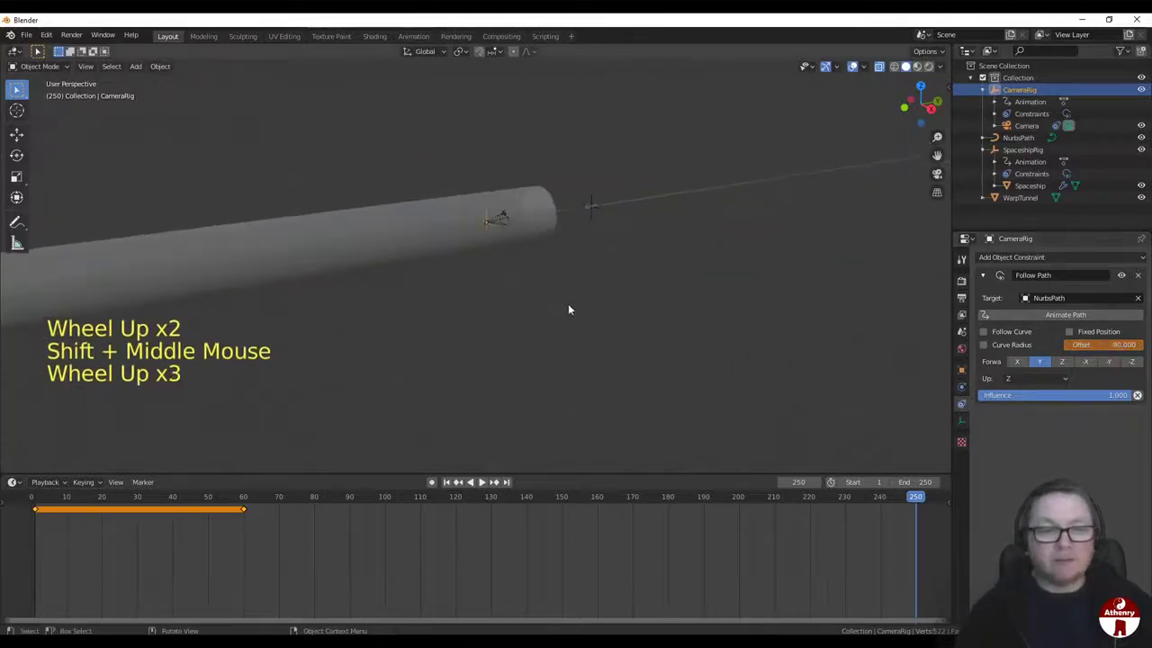
shift+middle_drag(567, 309, 455, 363)
scroll(468, 357, up, 3)
scroll(492, 350, down, 4)
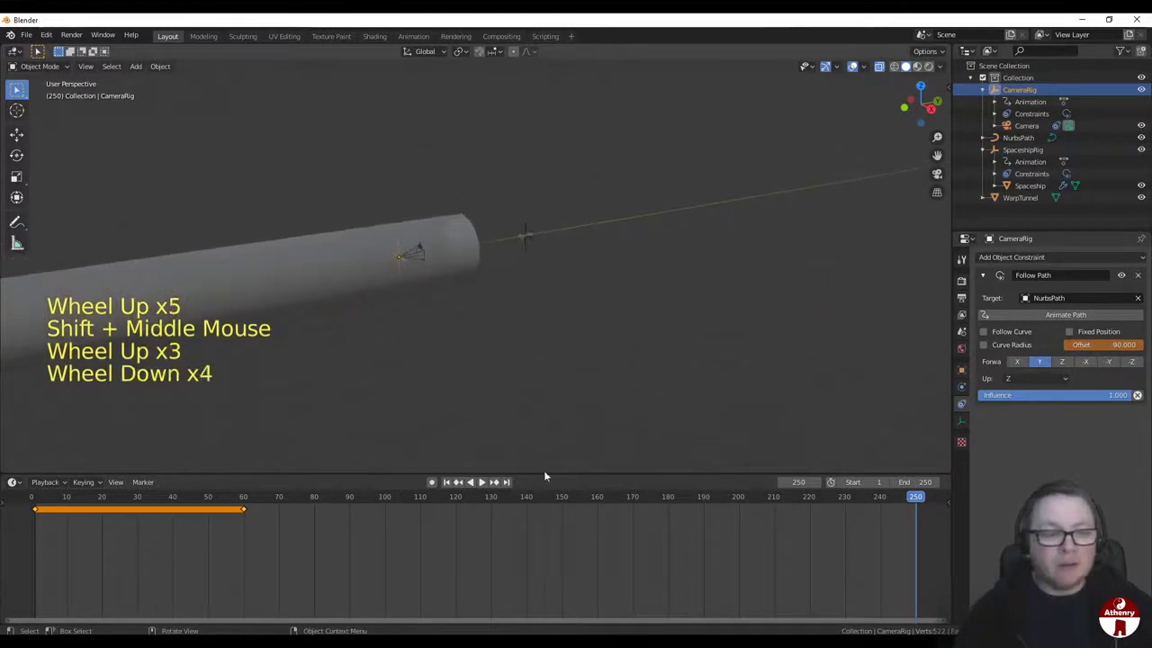
scroll(519, 373, down, 5)
scroll(486, 365, down, 6)
shift+middle_drag(475, 362, 491, 360)
click(930, 108)
scroll(714, 291, up, 4)
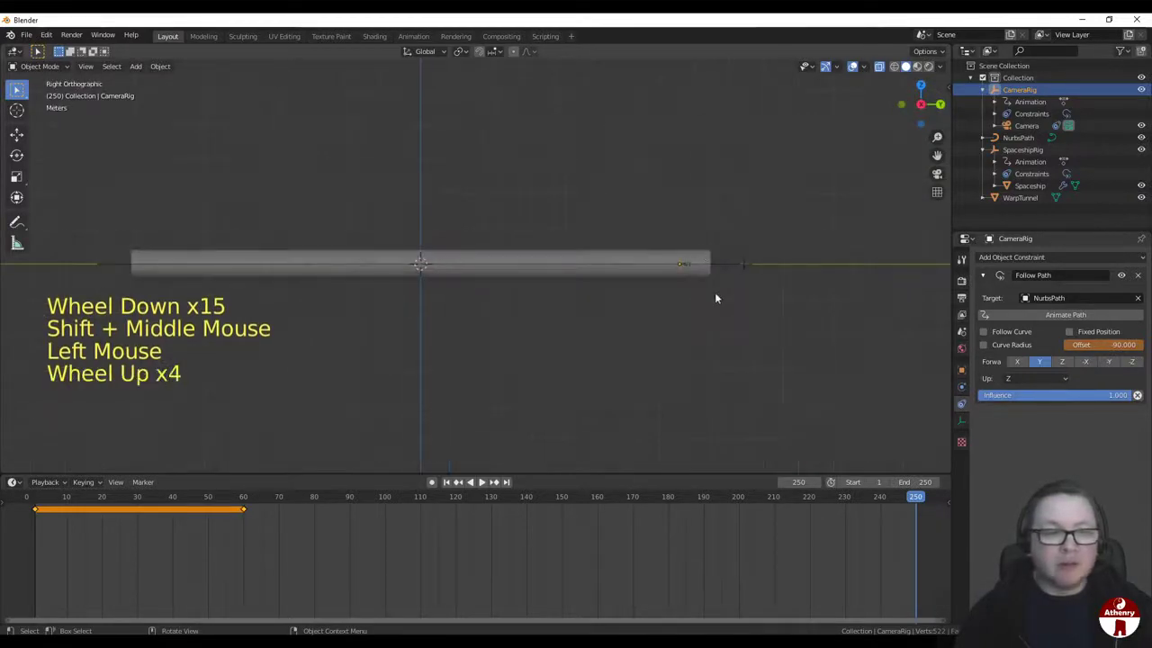
Step: Scrub the animation back to its start and return to frame 250 to check CameraRig's travel through the tunnel
scroll(712, 295, down, 1)
drag(903, 500, 32, 499)
mouse_move(920, 469)
mouse_down()
mouse_move(931, 471)
mouse_move(19, 473)
mouse_move(285, 491)
mouse_move(926, 471)
mouse_move(915, 462)
mouse_up()
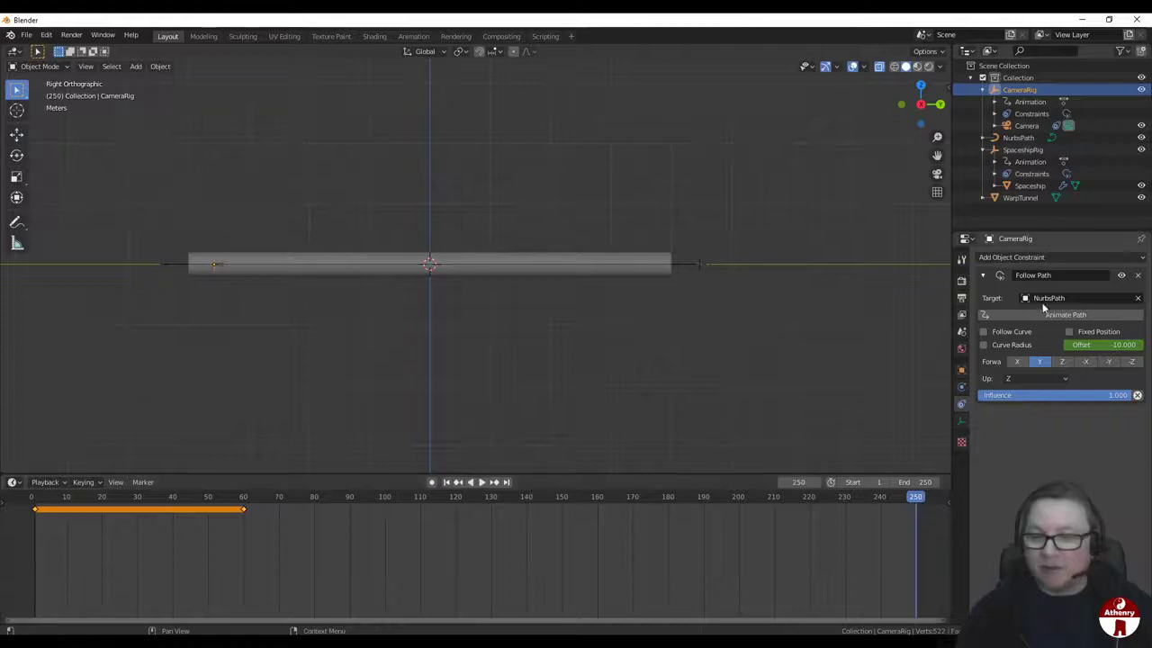
Step: Set CameraRig's Follow Path offset to -90 and keyframe it at frame 250
click(1109, 344)
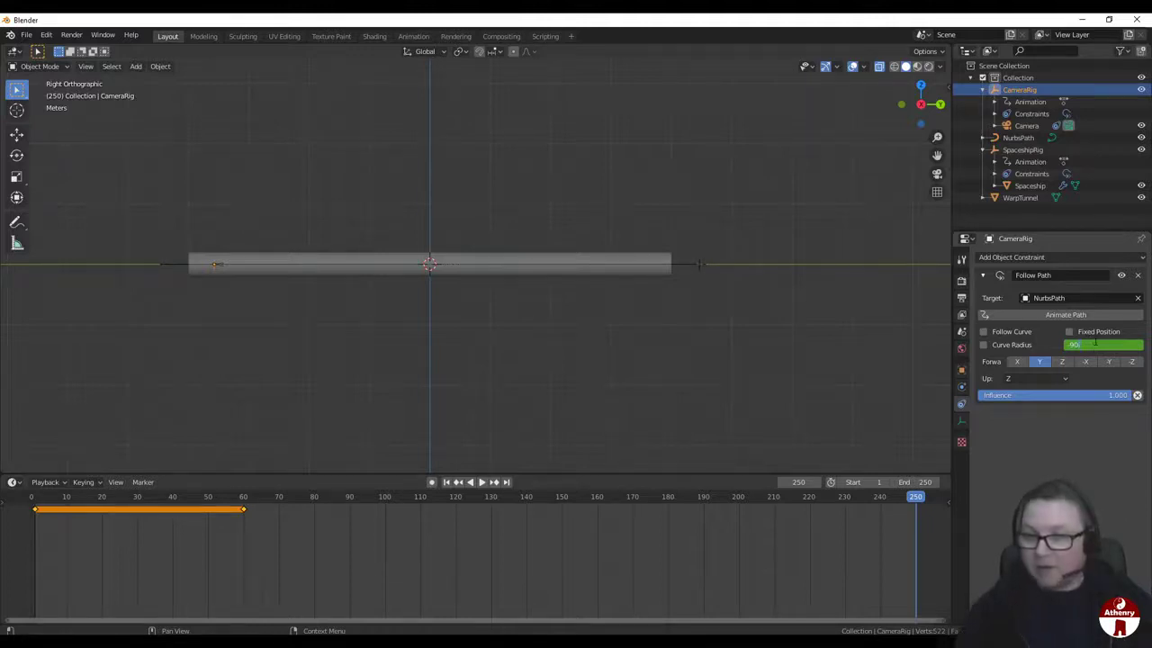
click(1082, 411)
click(1121, 344)
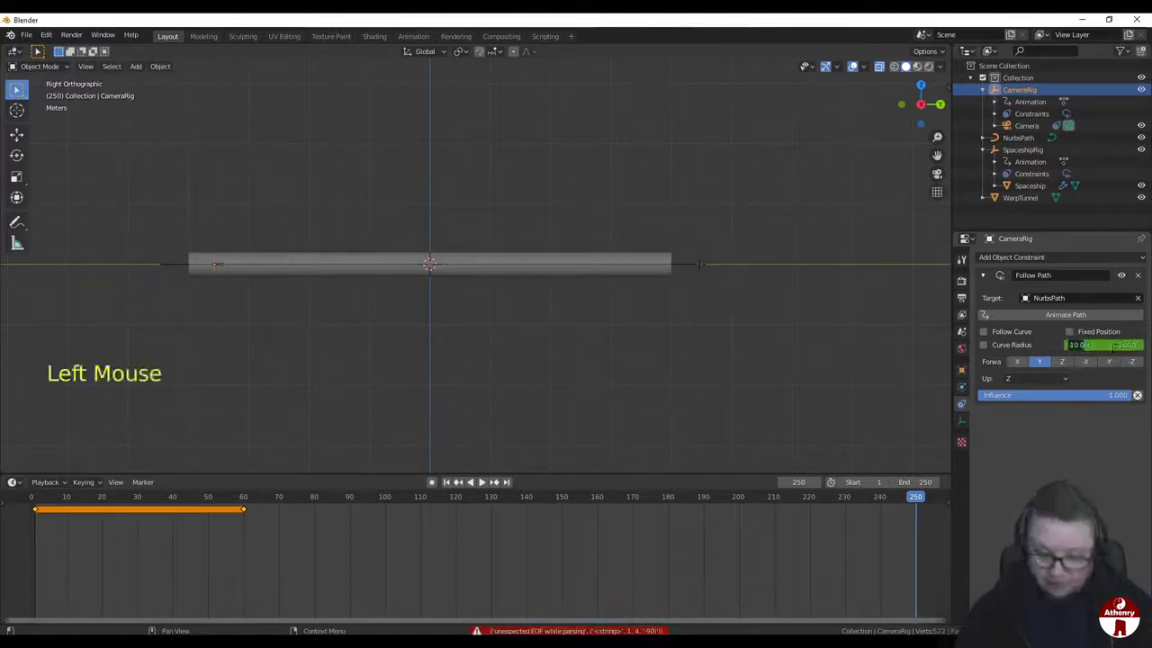
text(90)
key(Return)
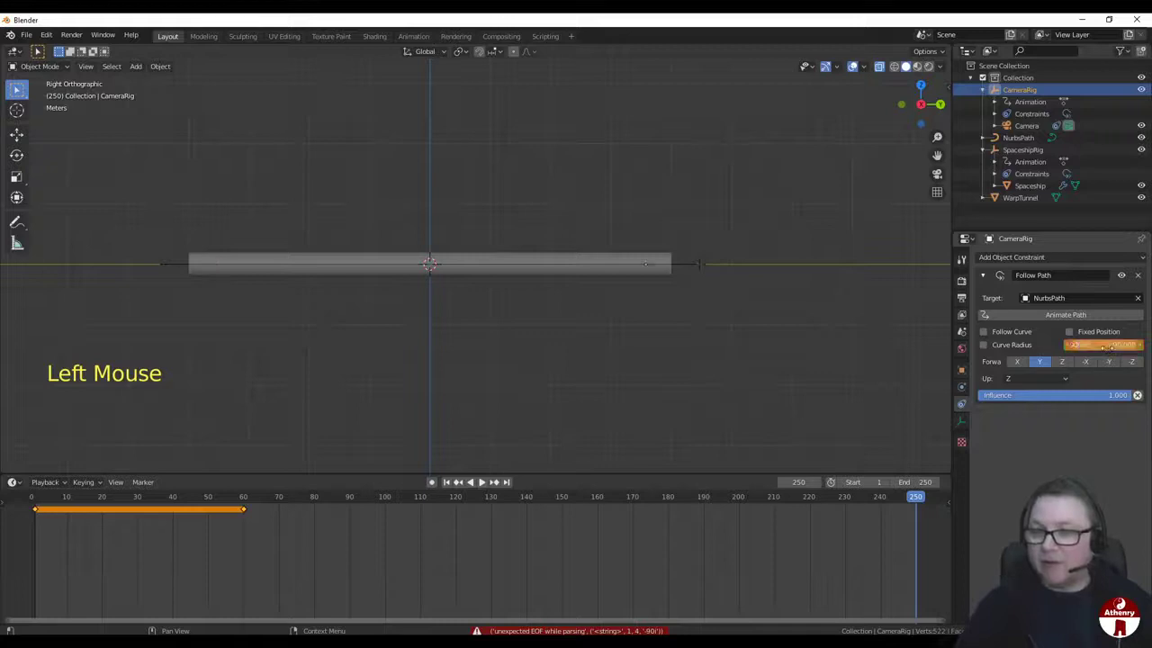
key(i)
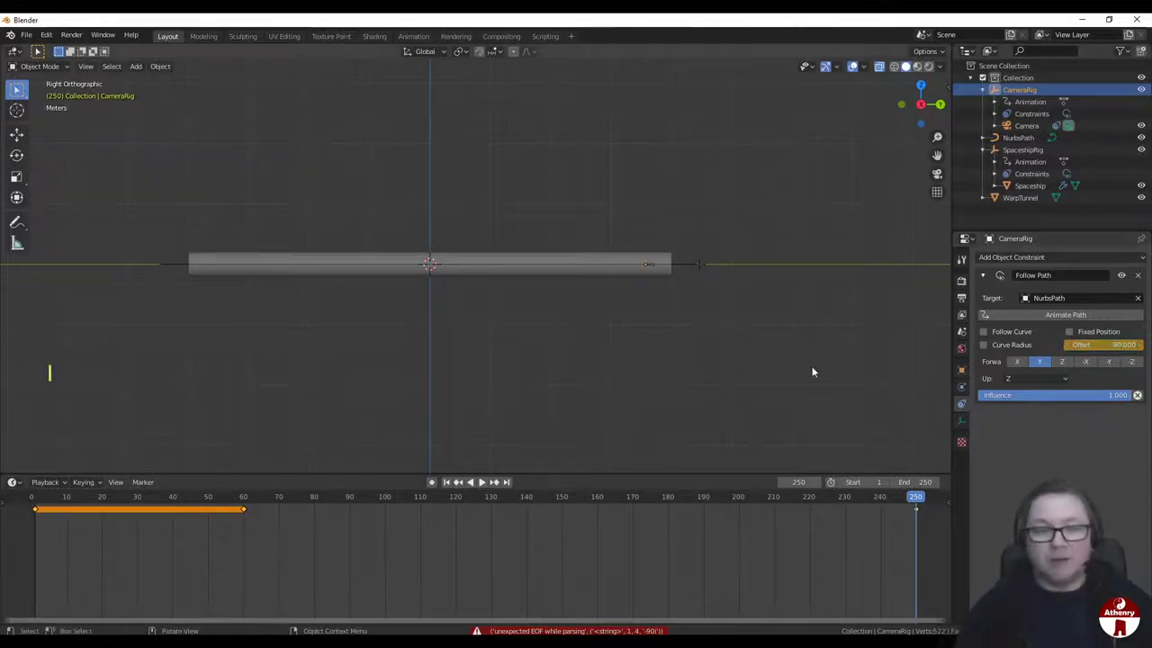
Step: Change CameraRig's Follow Path offset to -94 at frame 250 and keyframe the new value
drag(815, 497, 755, 508)
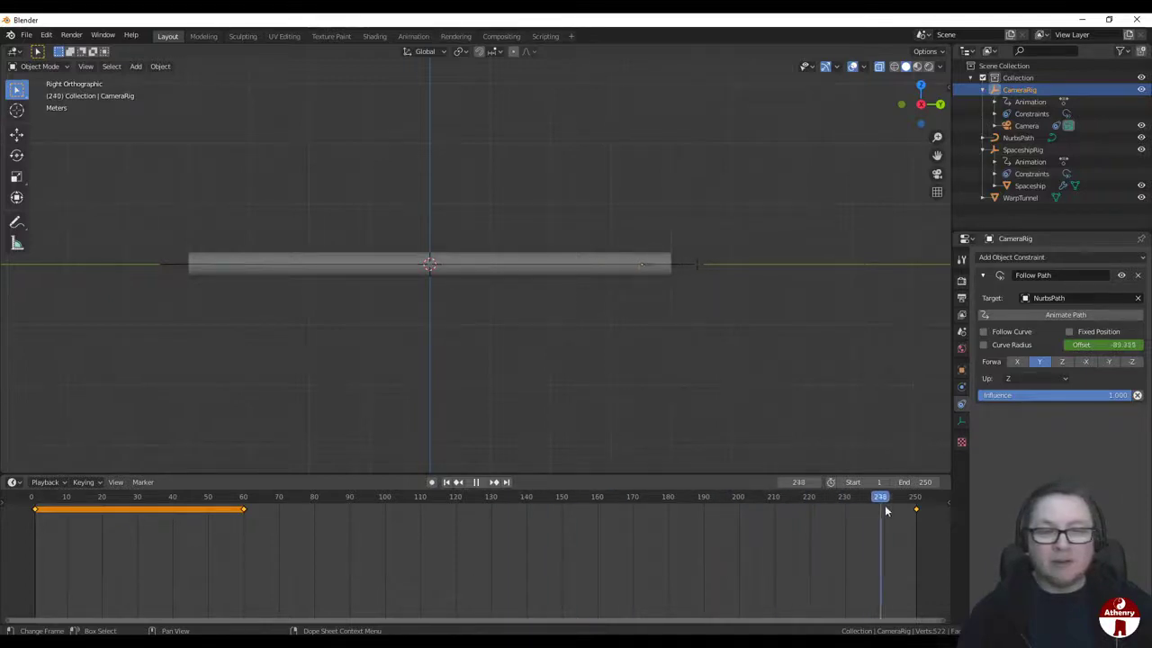
drag(886, 510, 915, 509)
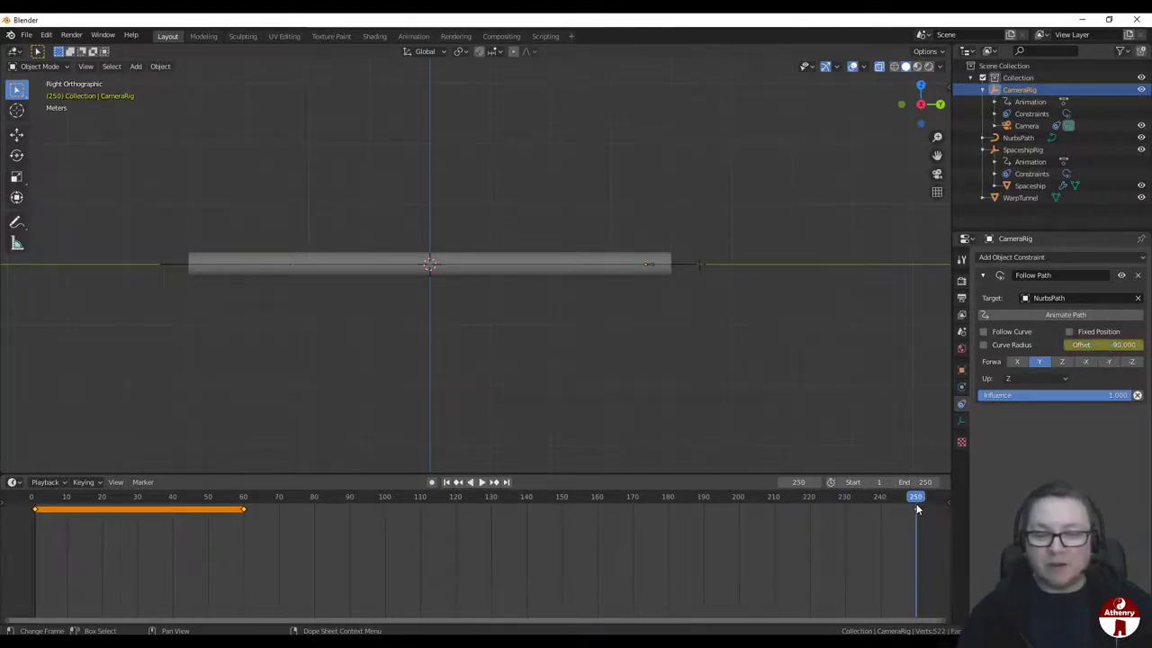
click(1102, 345)
drag(1102, 345, 1096, 345)
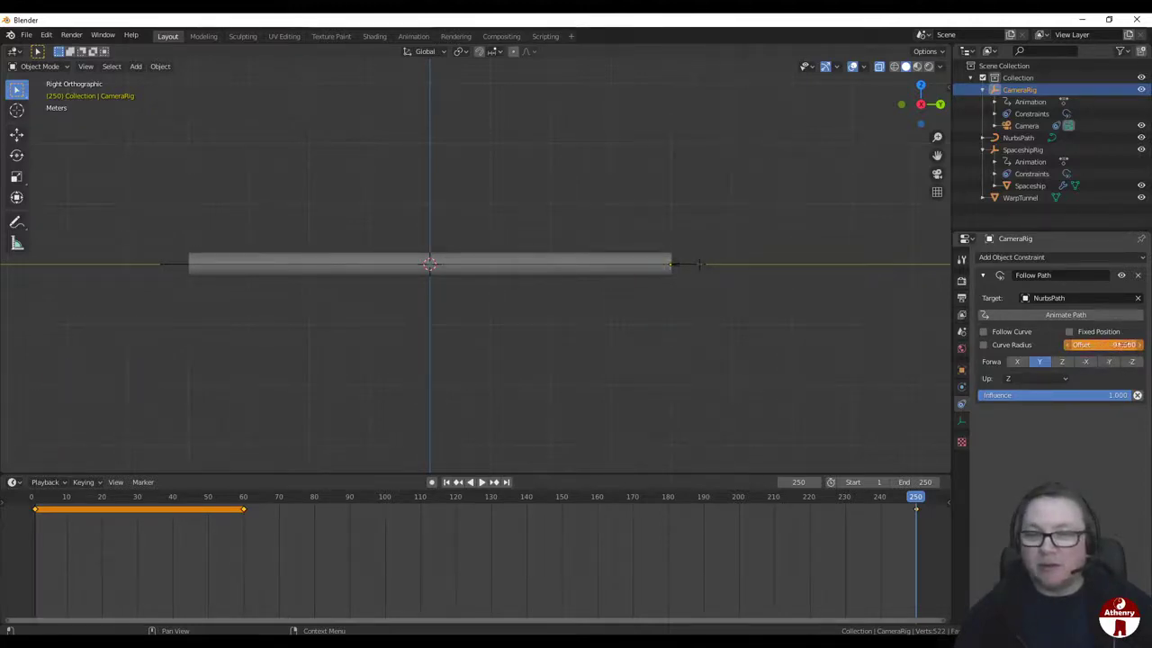
click(1125, 344)
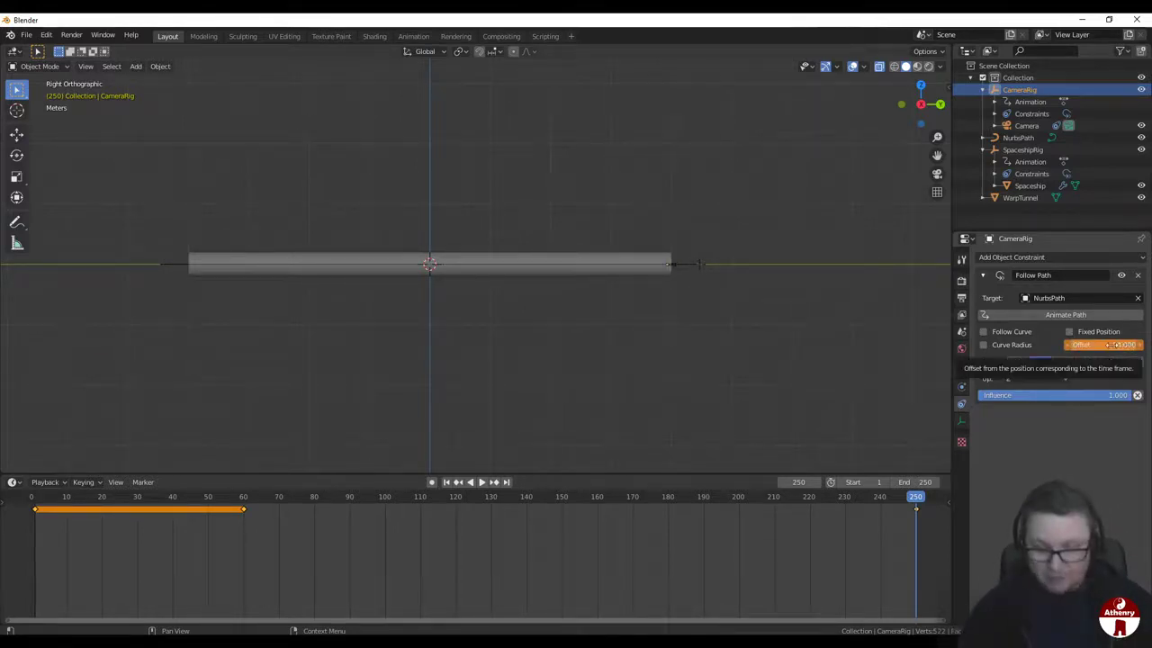
key(i)
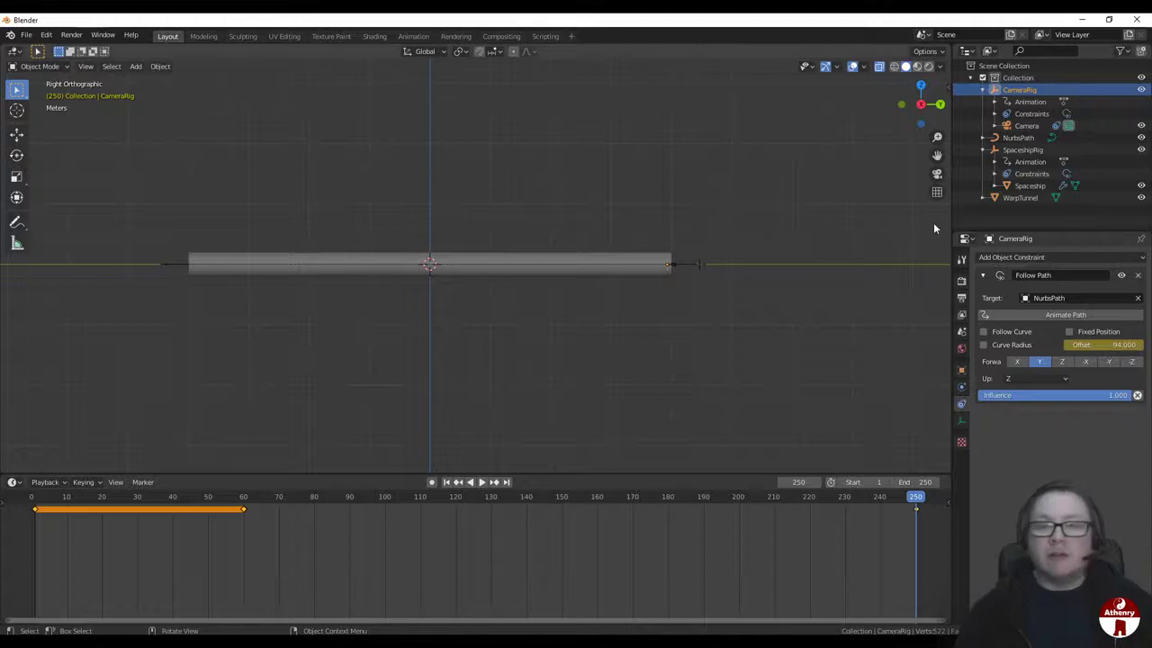
Step: Play the animation through the camera view, stop it and return to frame 1
click(936, 174)
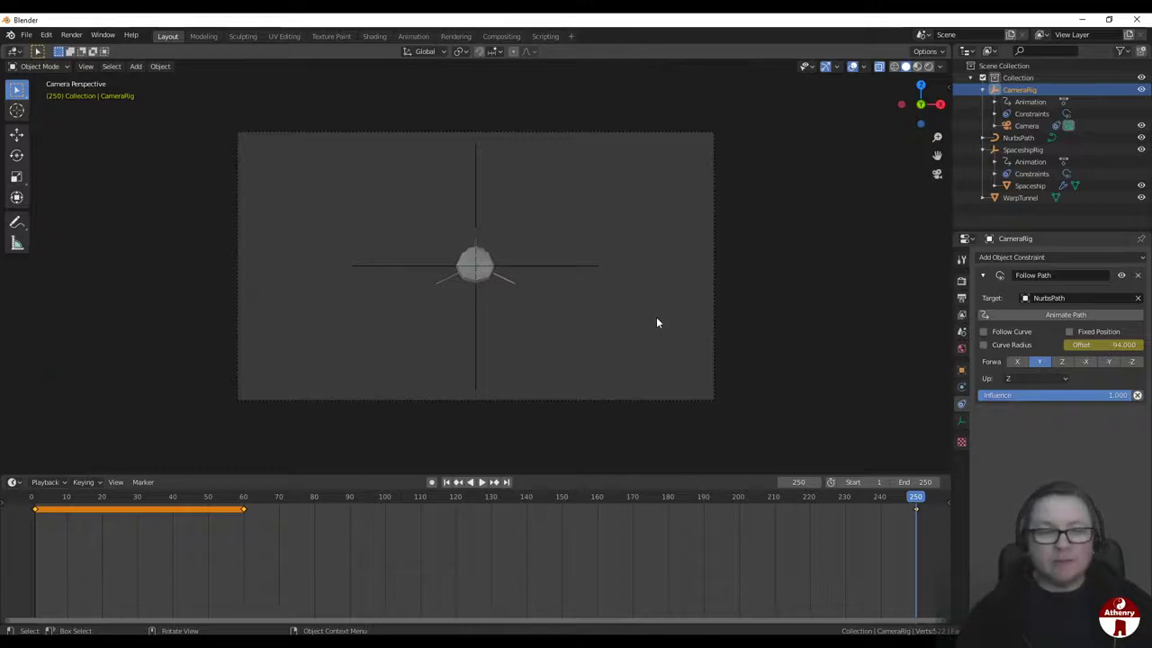
click(482, 481)
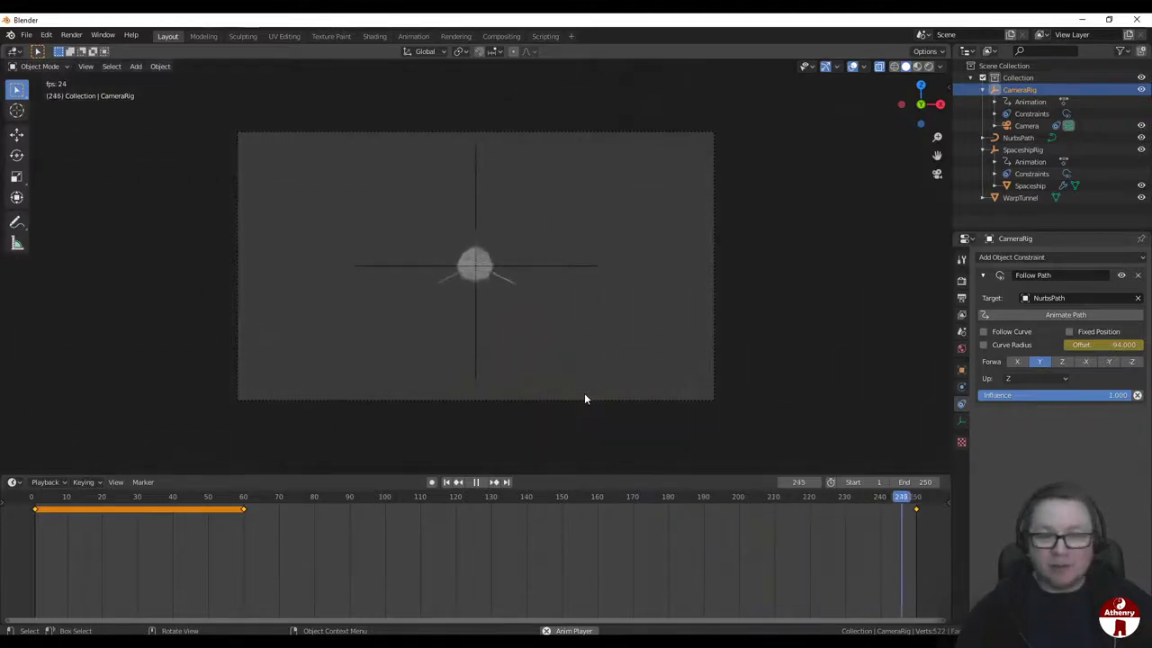
click(476, 483)
click(446, 484)
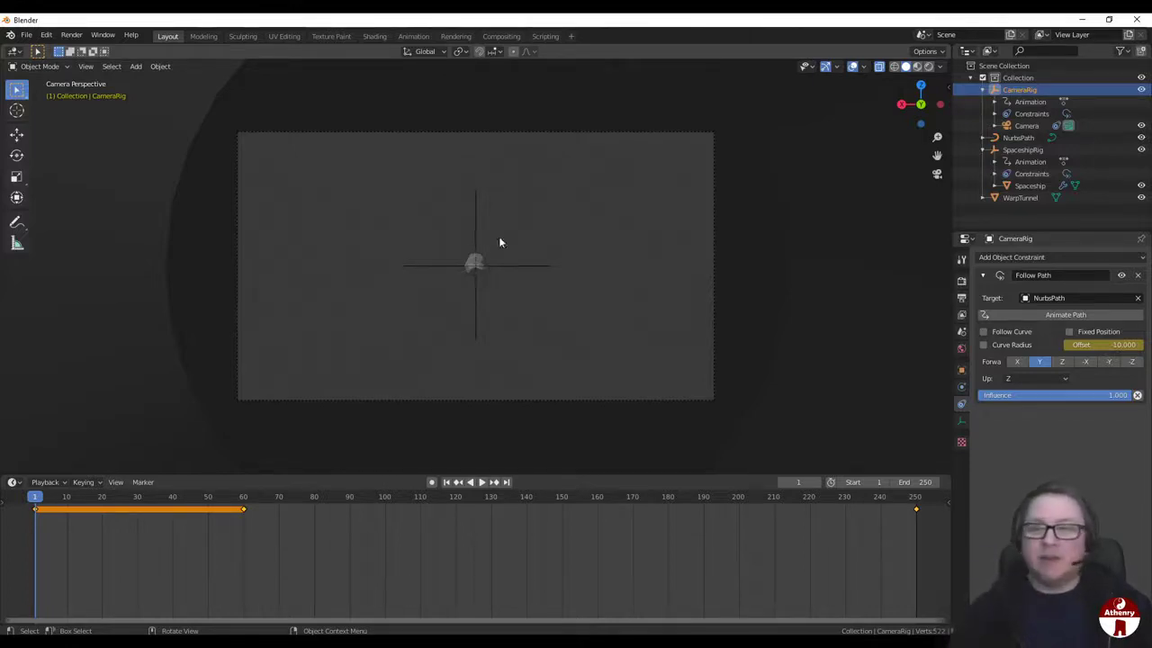
Step: Select the Camera and try shifting it along the global X axis while looking through it
click(1025, 127)
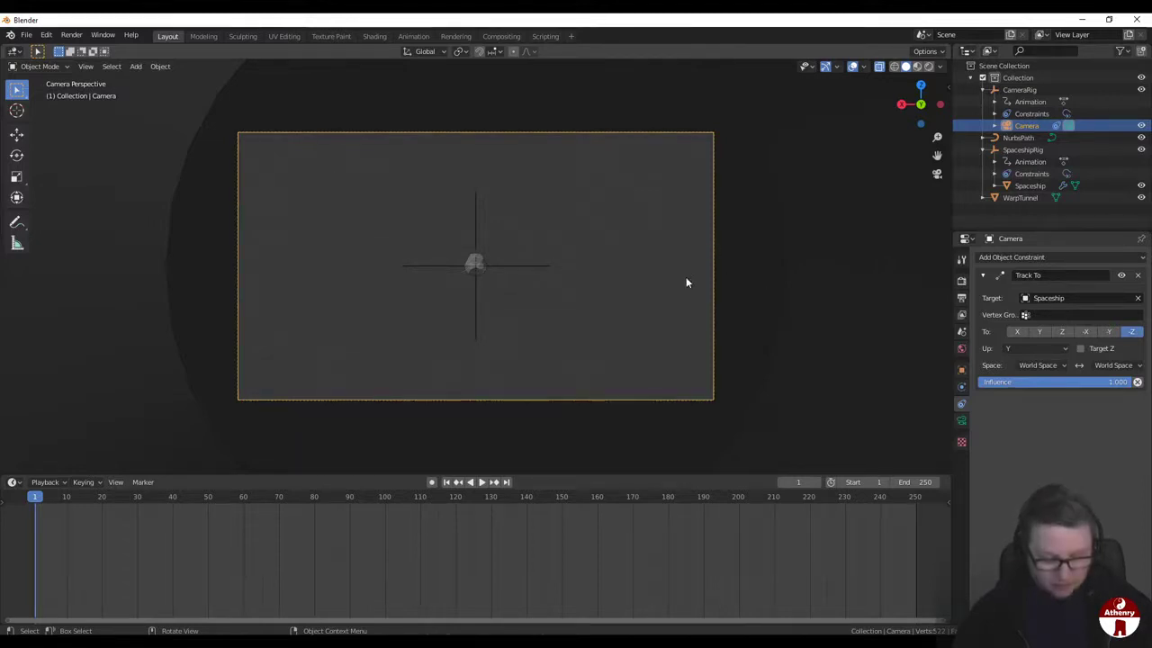
key(g)
key(x)
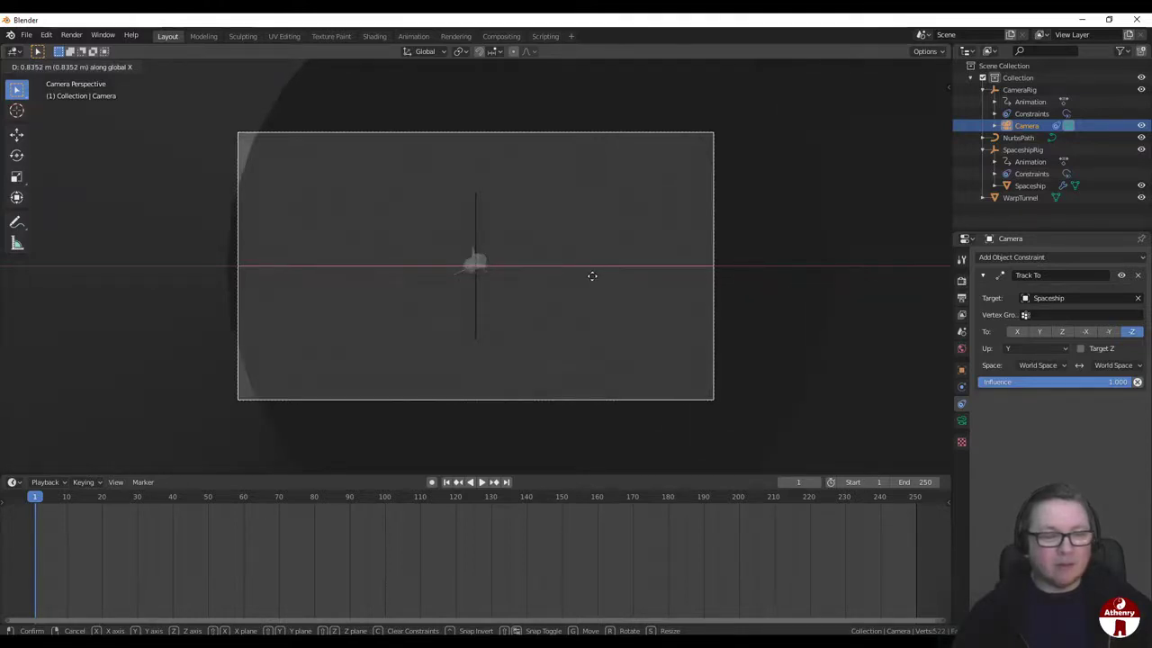
click(591, 275)
click(447, 483)
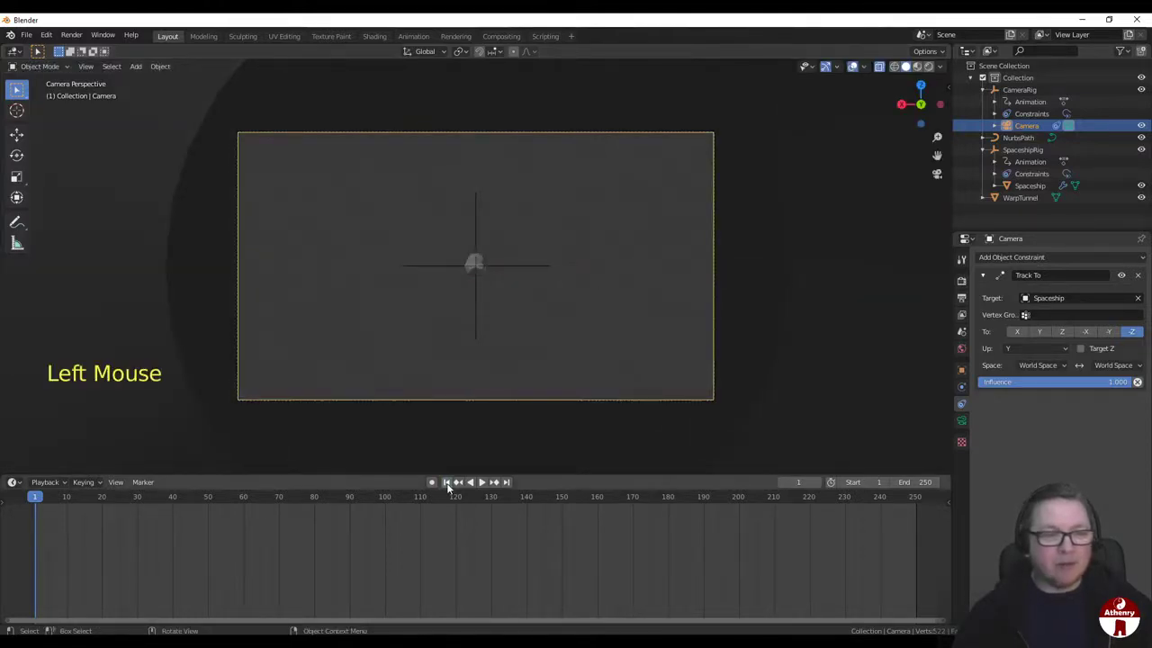
Step: Leave the camera view and turn off X-ray display to work on the Camera inside the solid tunnel
scroll(531, 352, up, 4)
middle_drag(532, 351, 517, 354)
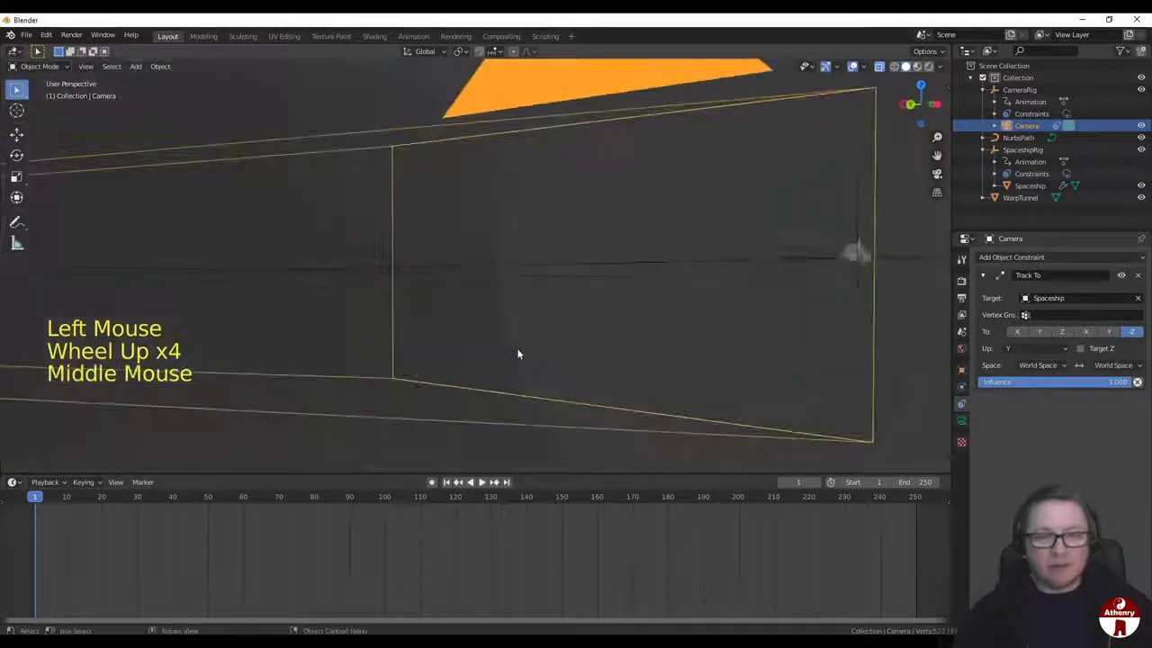
scroll(740, 372, down, 8)
middle_drag(741, 373, 828, 411)
scroll(715, 387, down, 4)
click(879, 66)
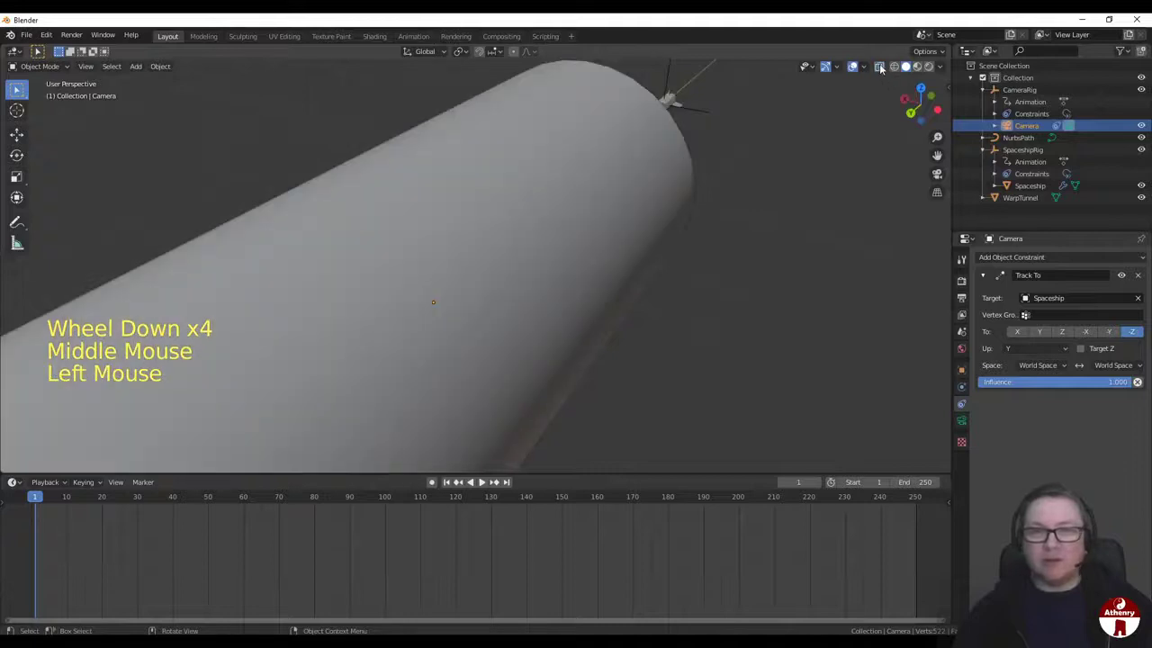
scroll(752, 210, up, 2)
middle_drag(752, 210, 683, 226)
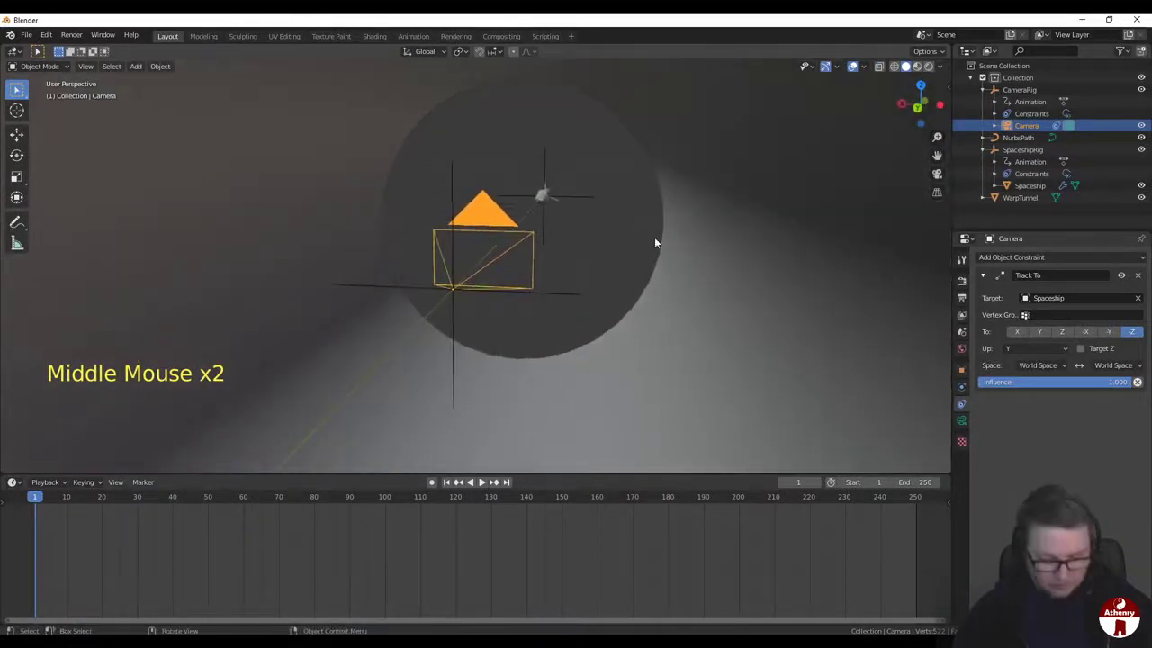
Step: Move the Camera about -0.55 m along global X and raise it along Z above CameraRig's centre
key(g)
key(x)
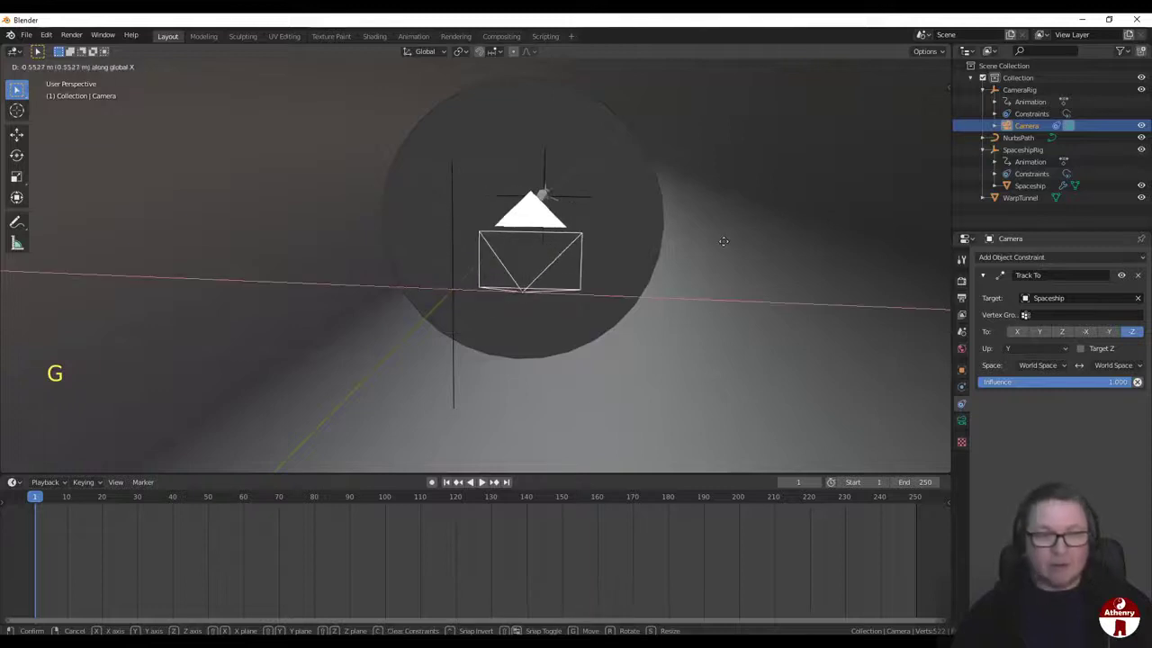
click(723, 240)
key(g)
key(z)
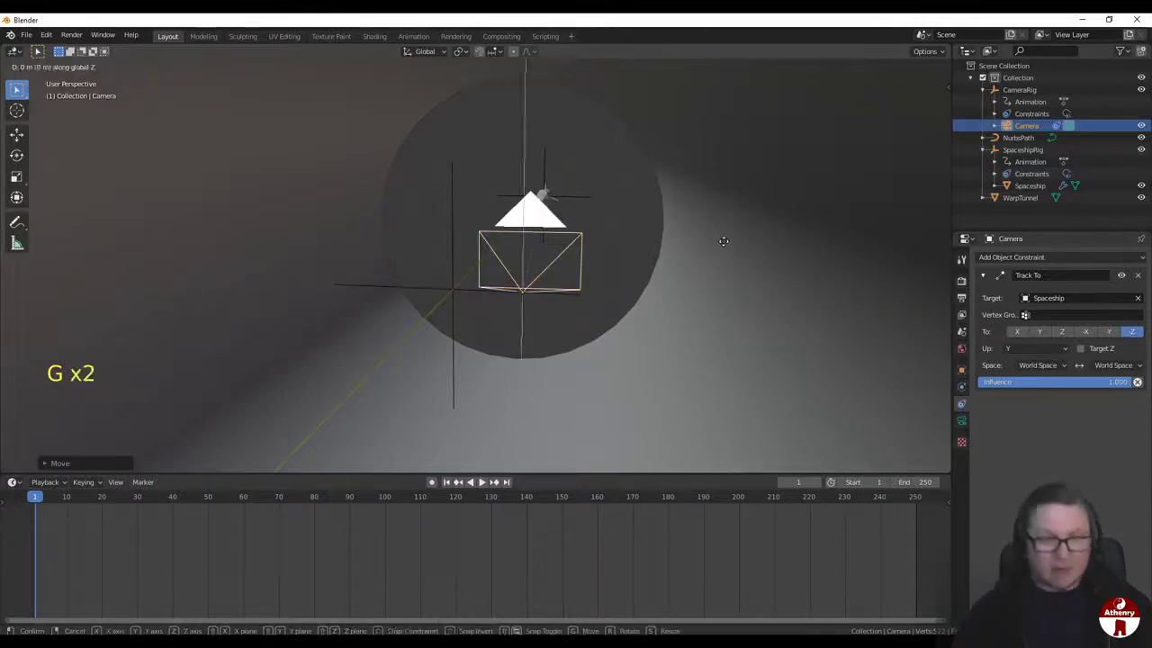
click(717, 146)
middle_drag(717, 146, 676, 222)
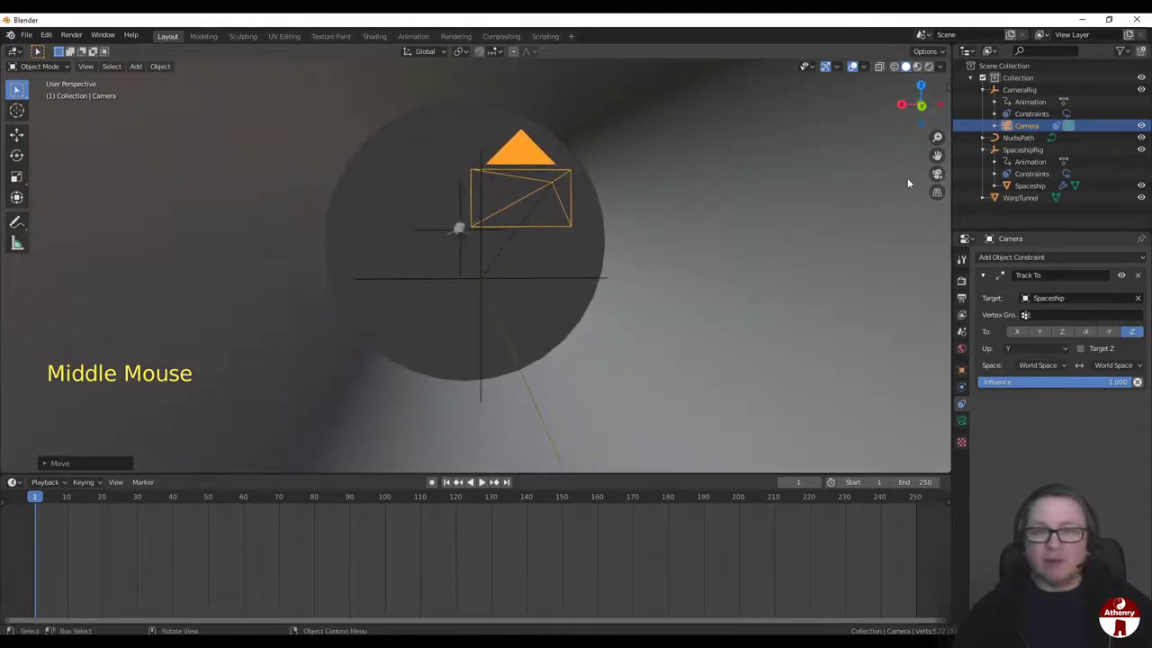
Step: Play the animation through the camera view, stop at frame 86 and check the spaceship's framing in the tunnel
click(936, 176)
key(space)
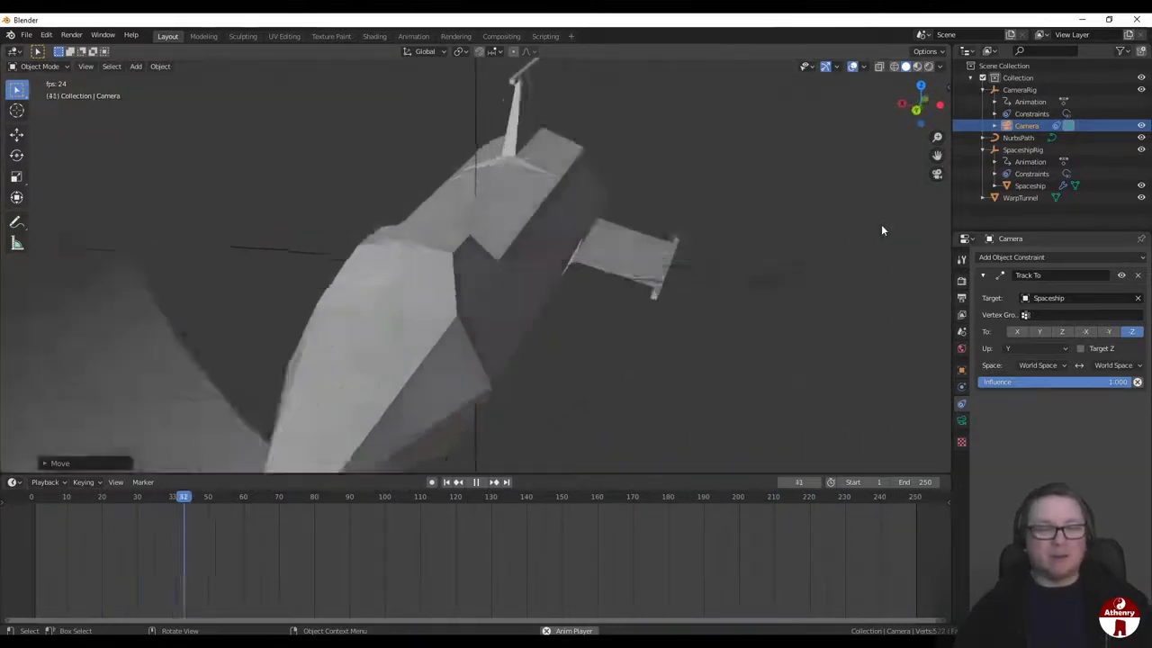
key(space)
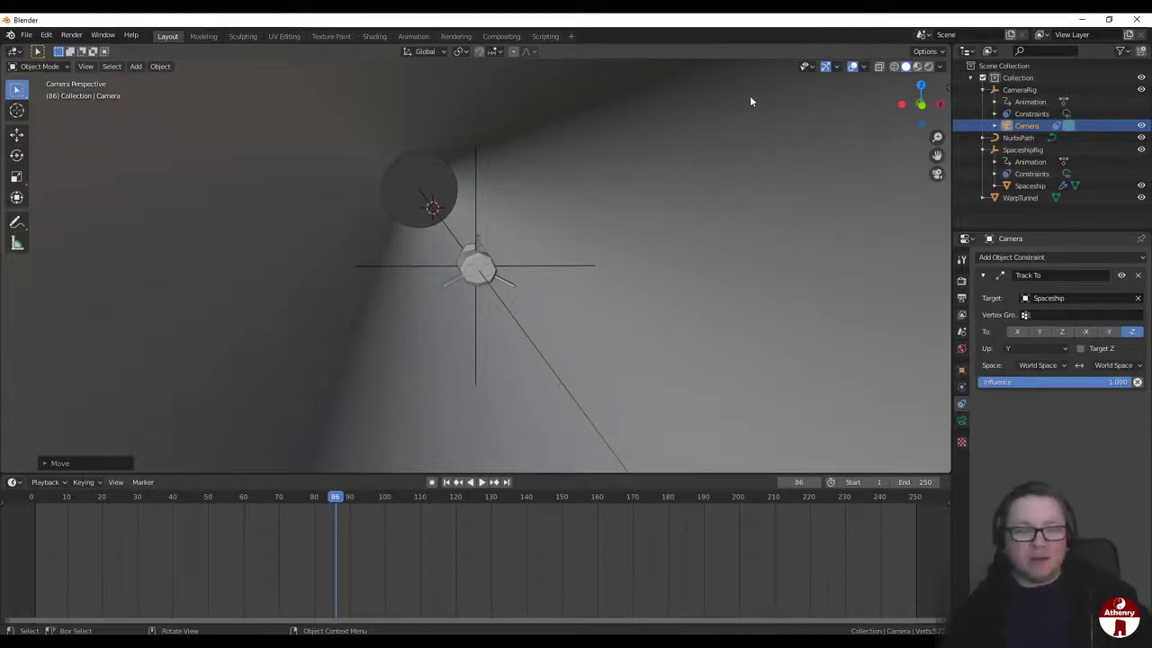
scroll(640, 236, down, 5)
scroll(635, 238, down, 5)
scroll(630, 240, up, 9)
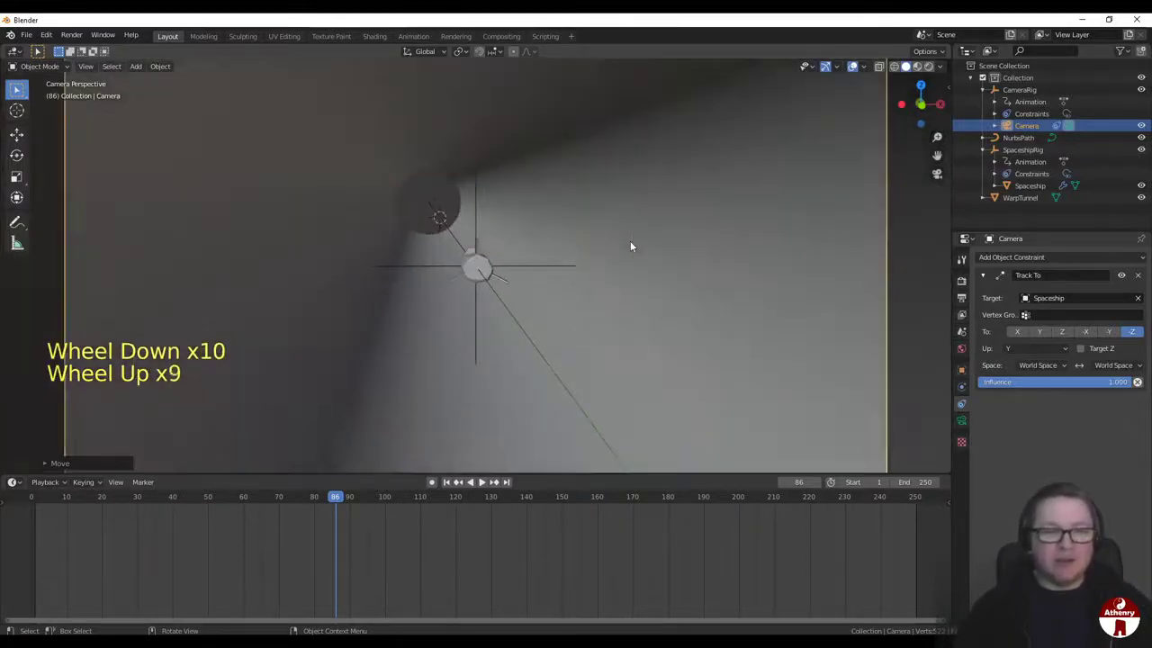
scroll(630, 240, down, 2)
scroll(630, 240, up, 1)
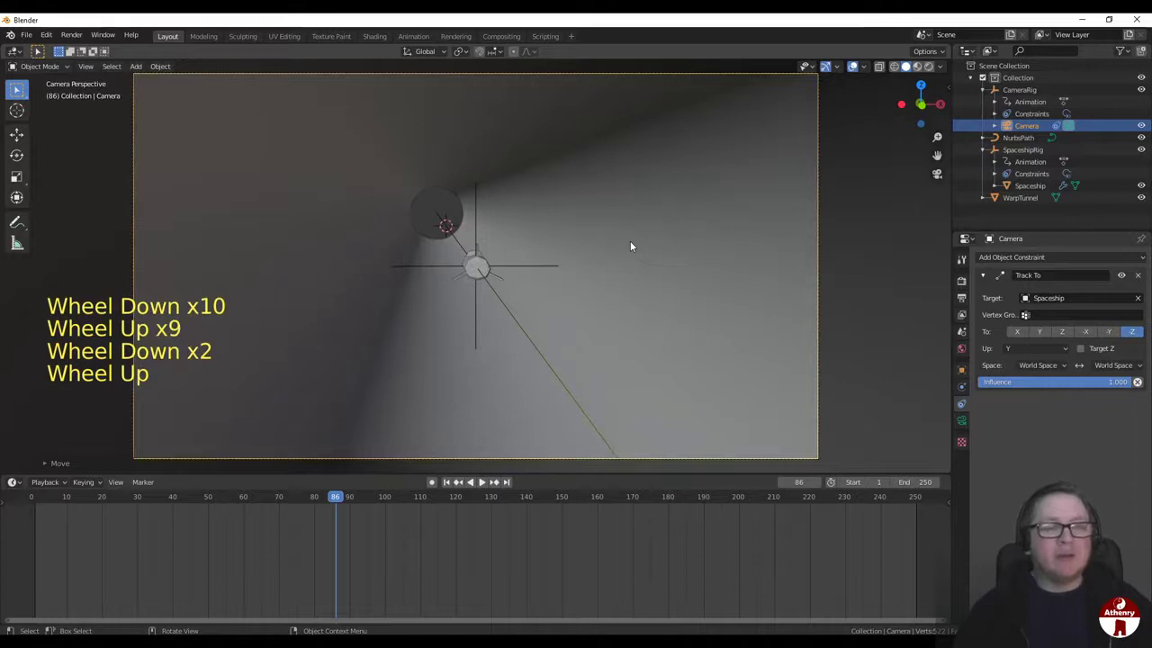
Step: Add a new material to the WarpTunnel object and name it WarpTunnel
click(1021, 197)
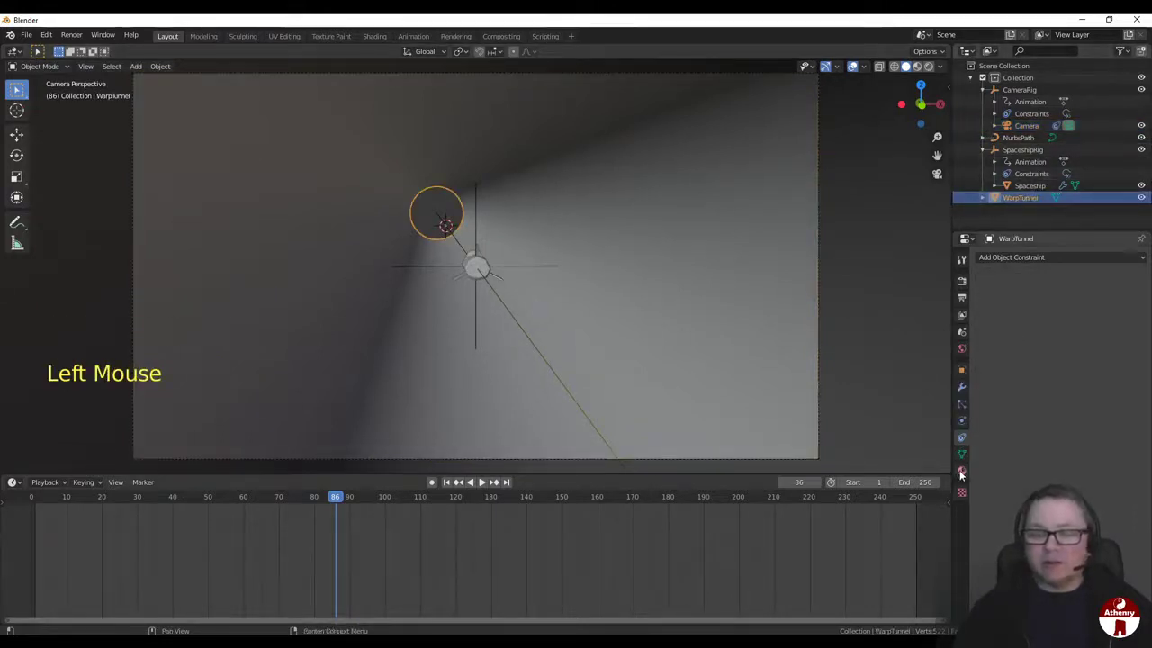
click(961, 473)
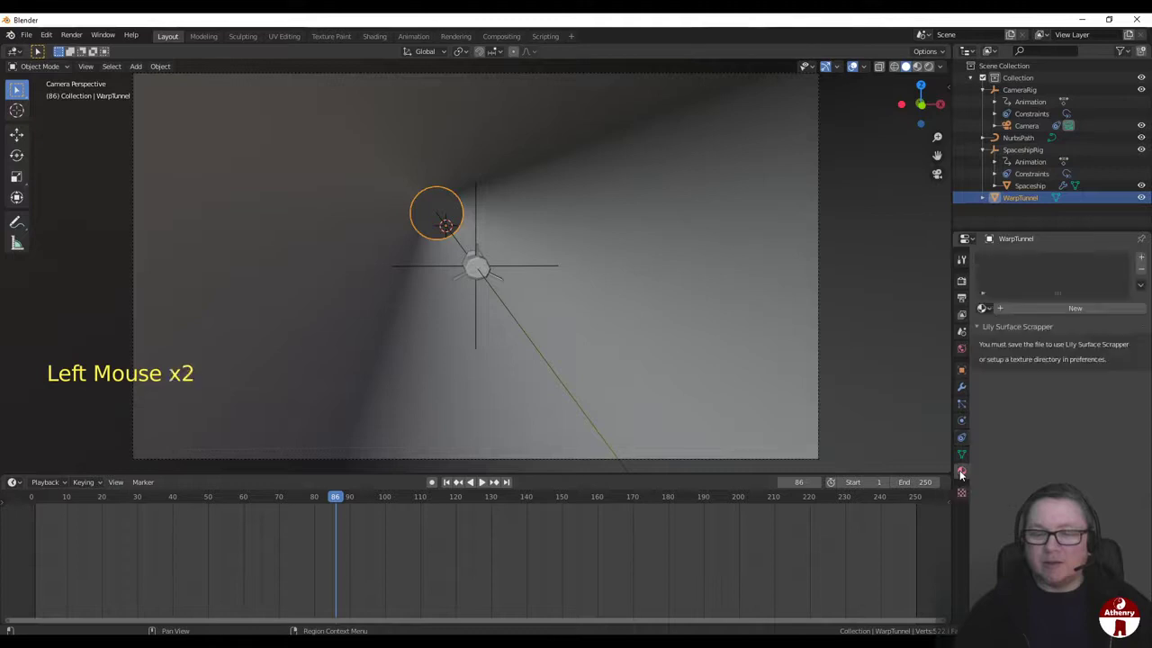
click(1074, 308)
click(1036, 259)
double_click(1036, 259)
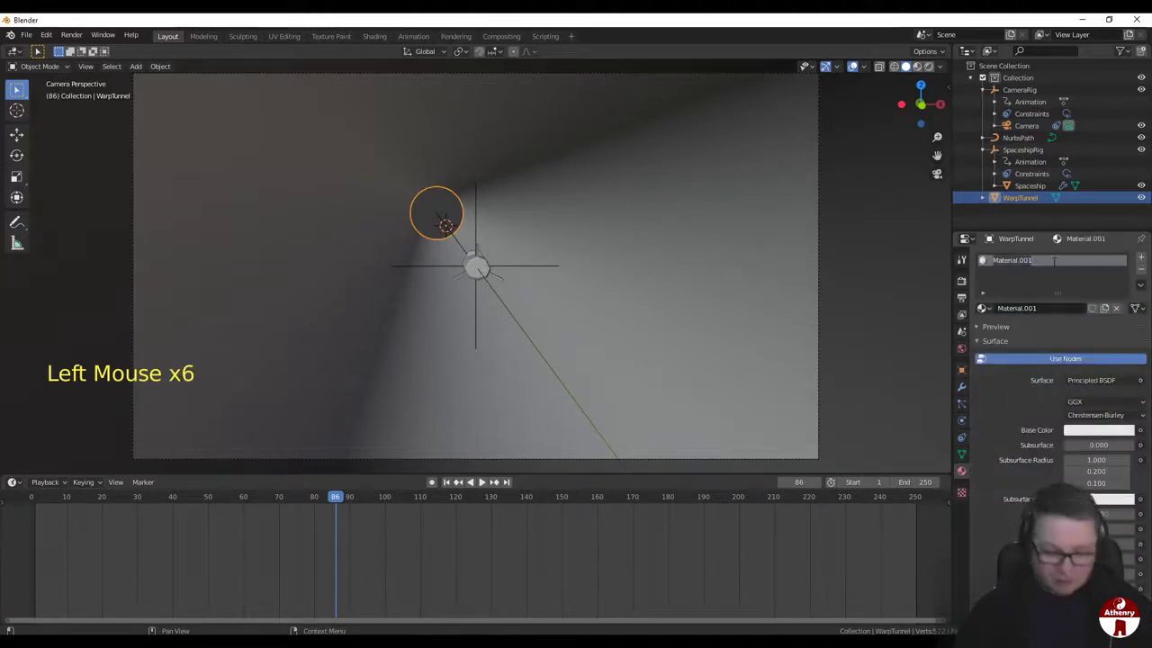
text(WarpTun)
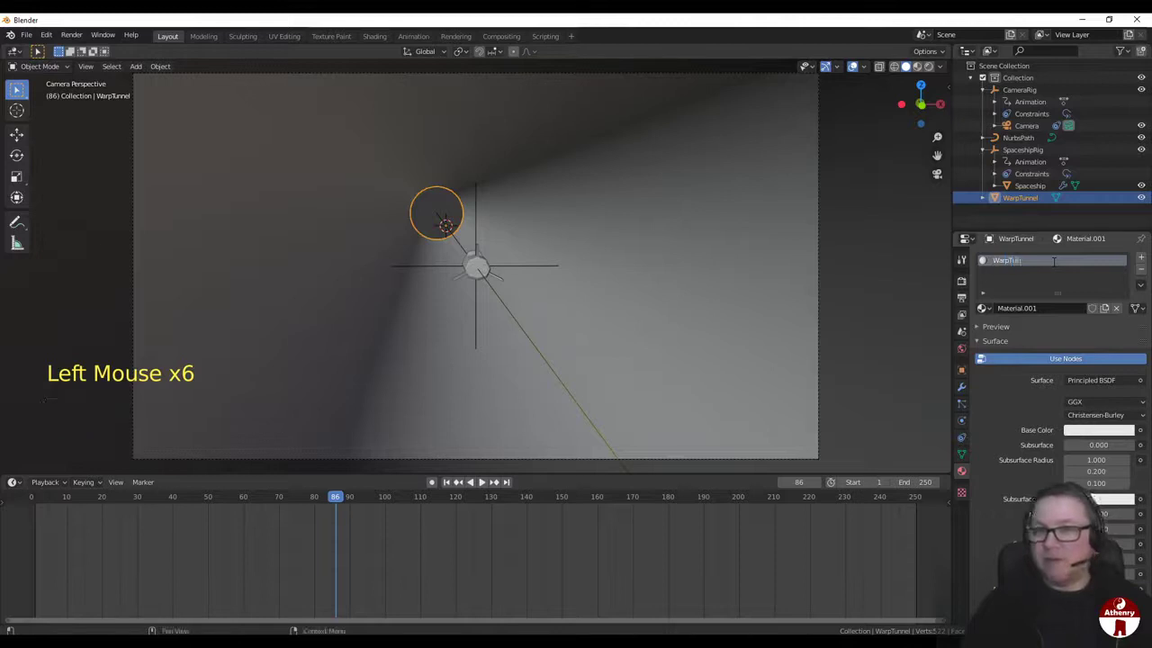
text(n)
key(BackSpace)
key(BackSpace)
text(nel)
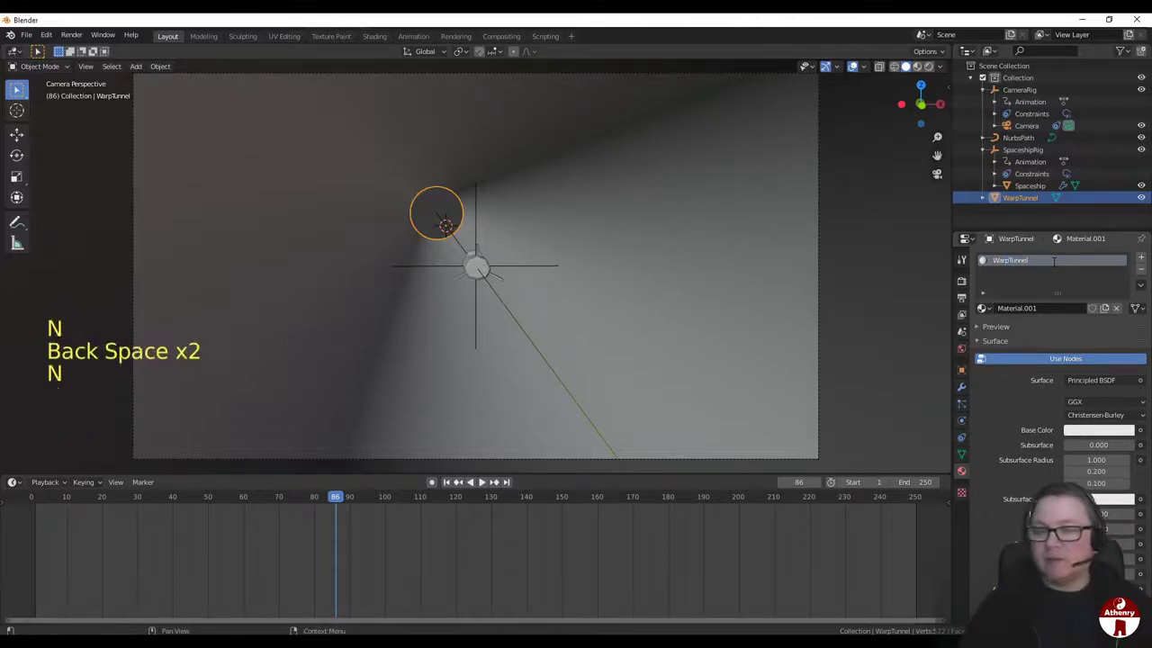
key(Return)
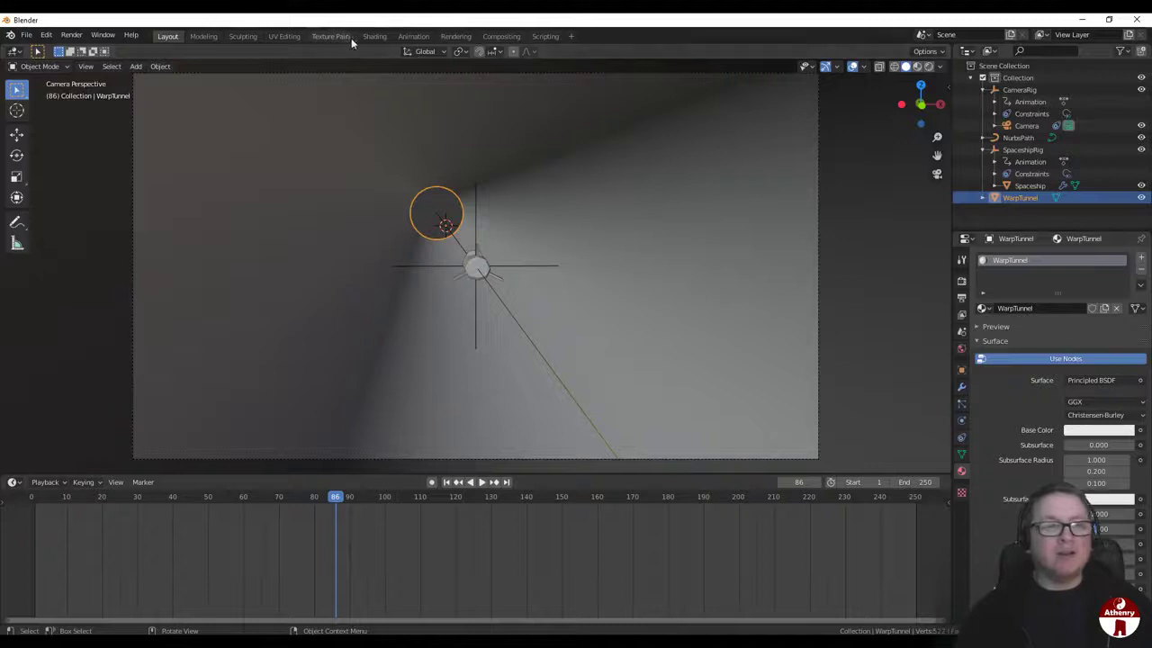
Step: Switch to the UV Editing workspace and assign an Image Texture to the WarpTunnel material's Base Color
click(286, 37)
middle_drag(657, 328, 795, 322)
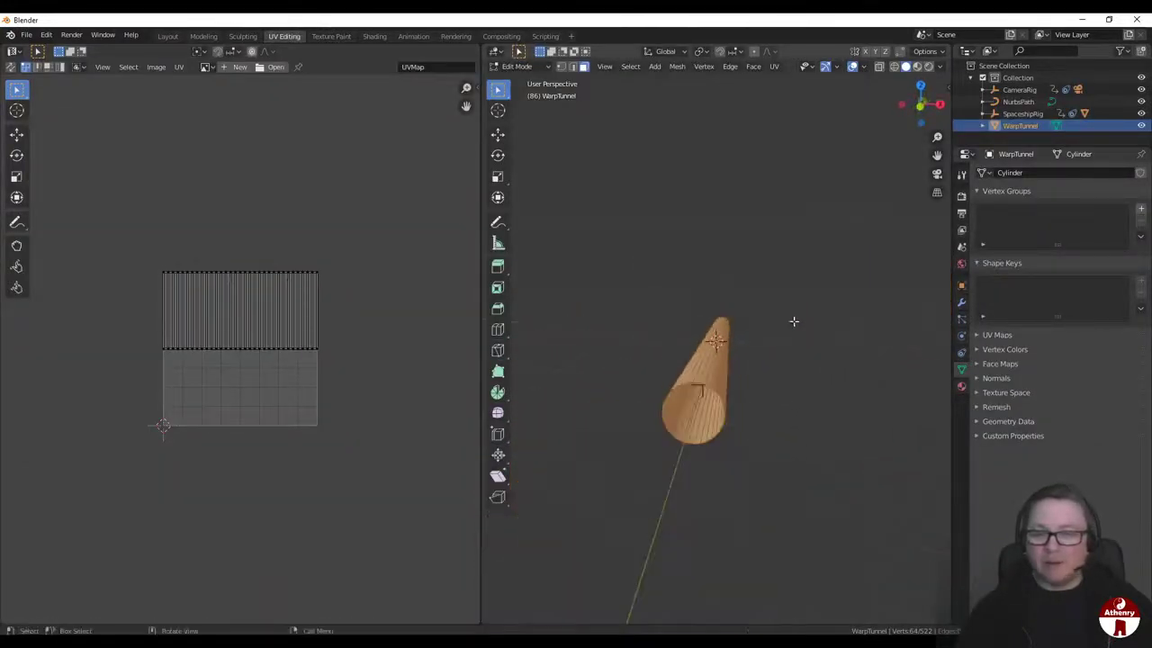
click(961, 385)
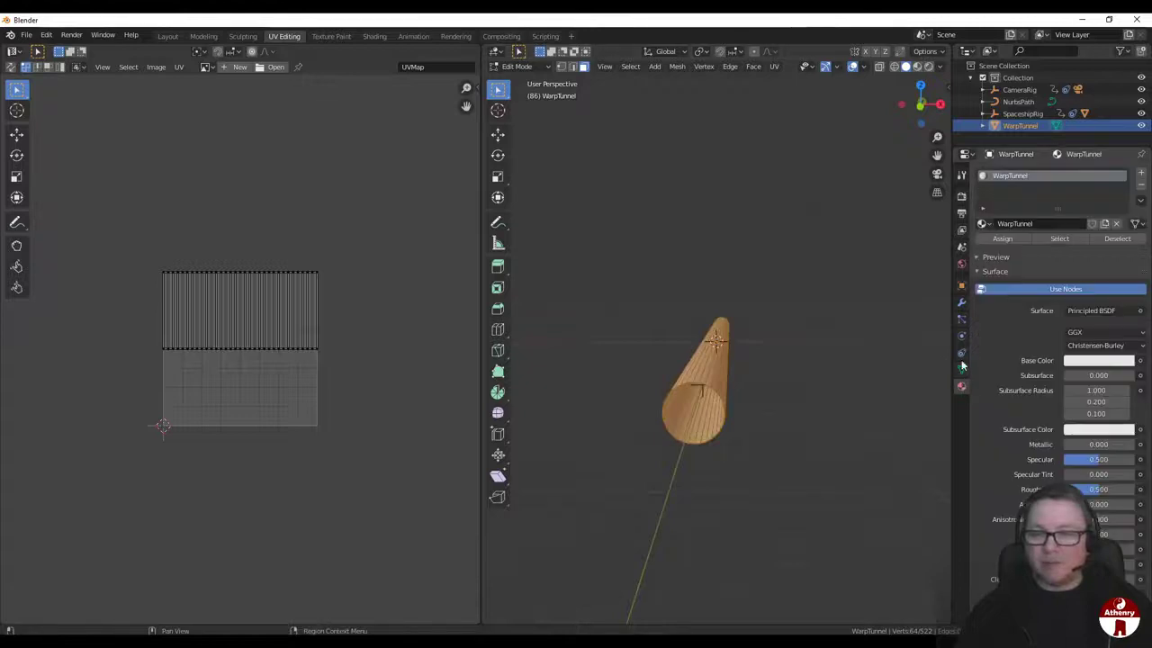
click(1140, 362)
click(918, 439)
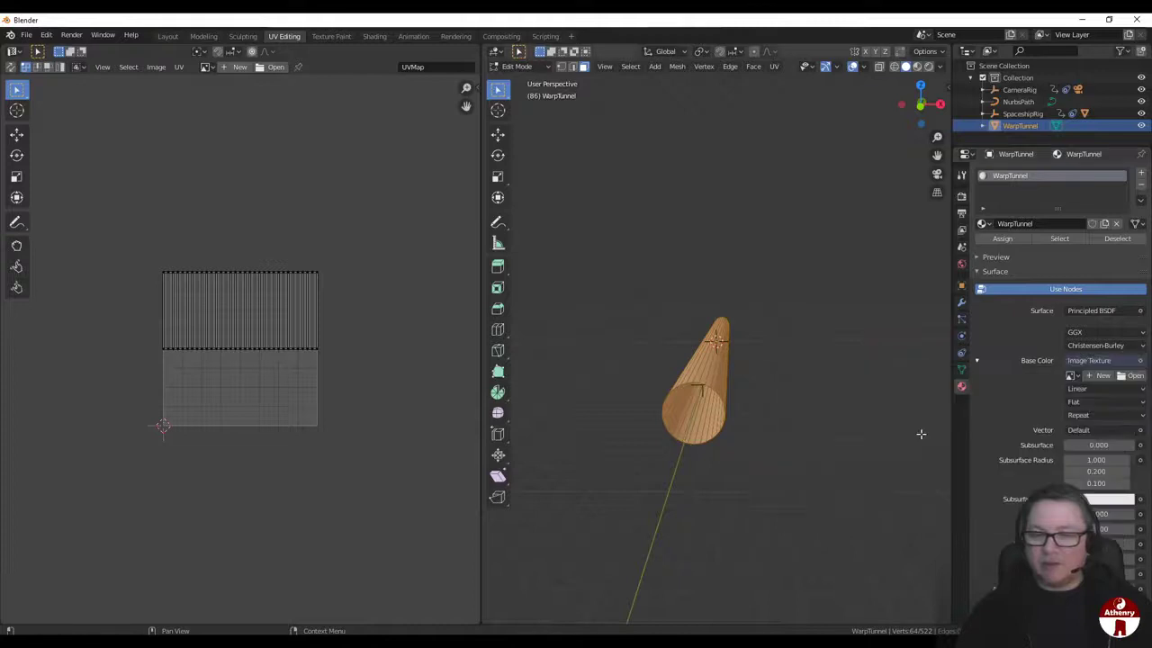
Step: Load space.png from the Desktop as the WarpTunnel material's Base Color image texture
click(1132, 376)
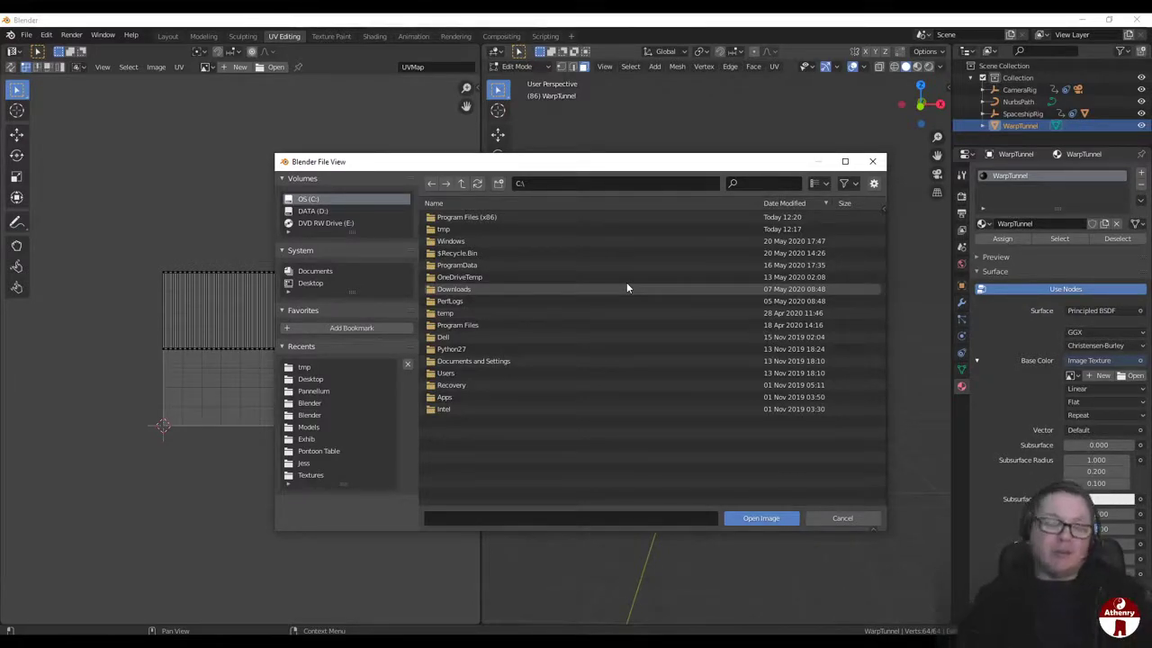
click(308, 282)
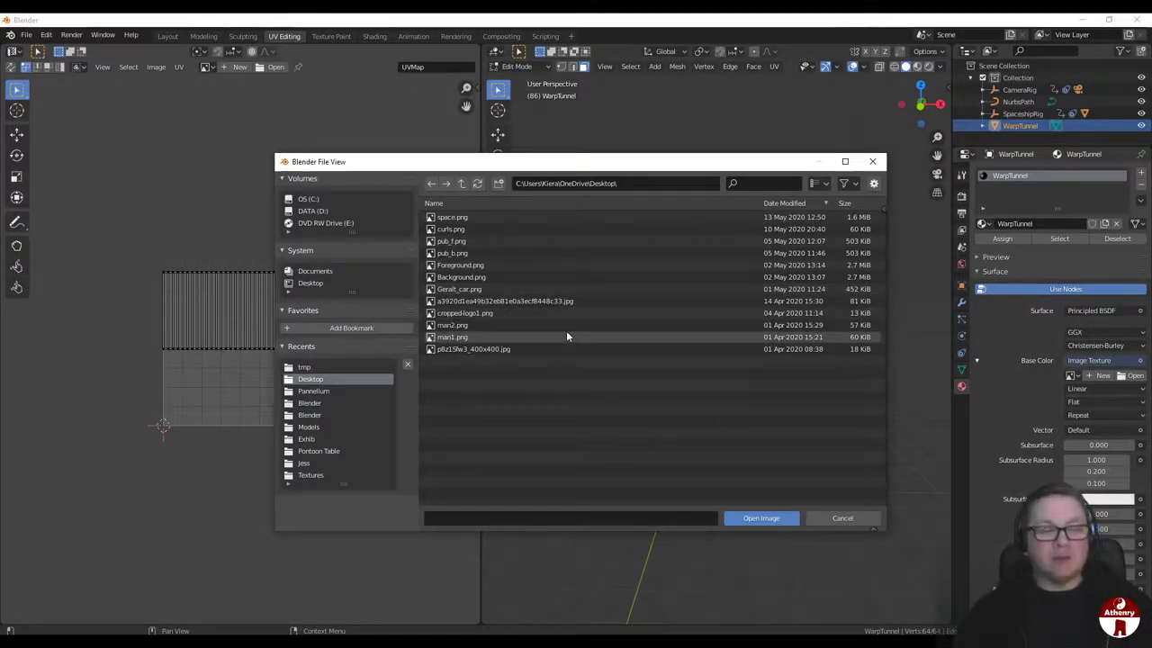
click(451, 217)
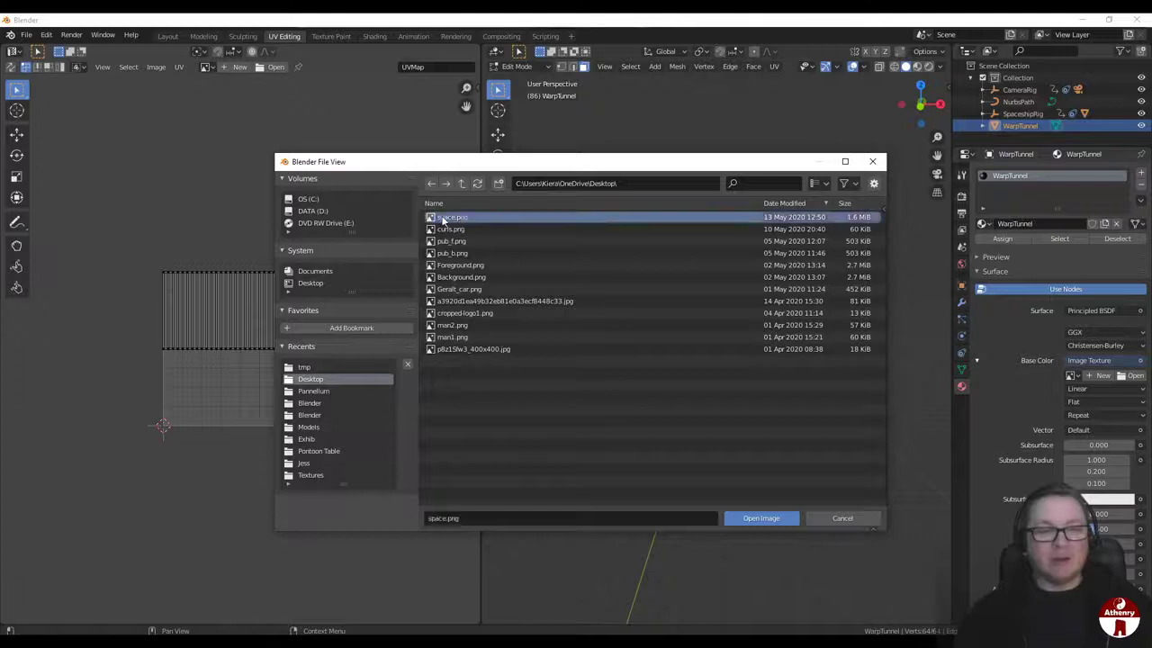
click(765, 518)
scroll(222, 312, down, 4)
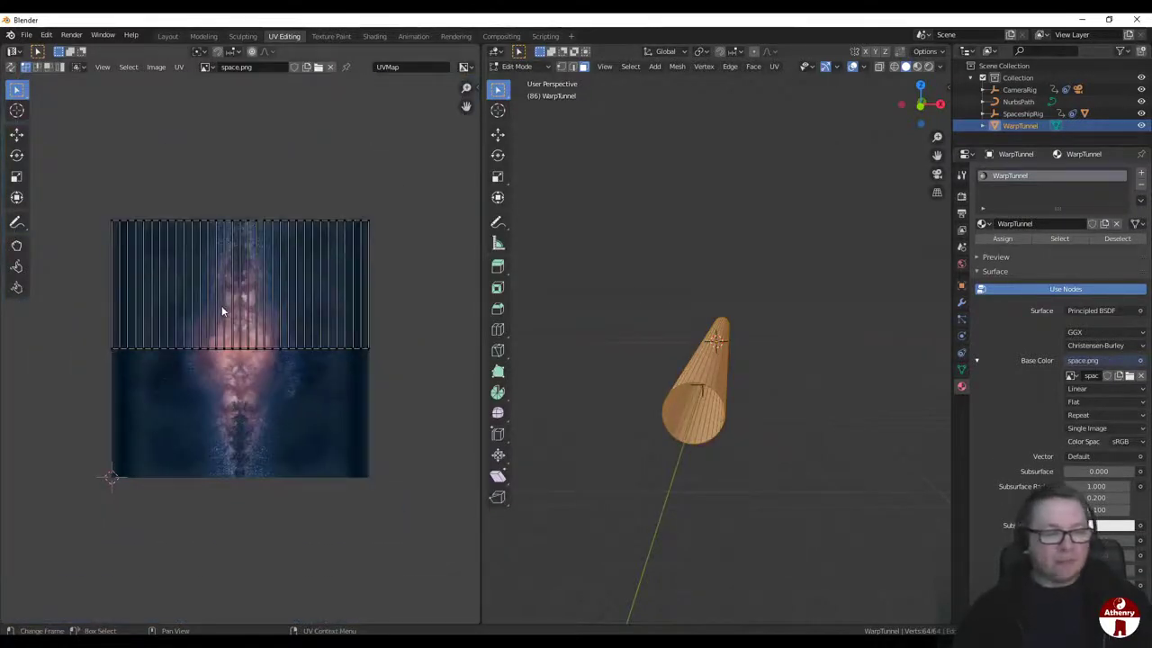
scroll(223, 312, up, 2)
scroll(223, 312, down, 2)
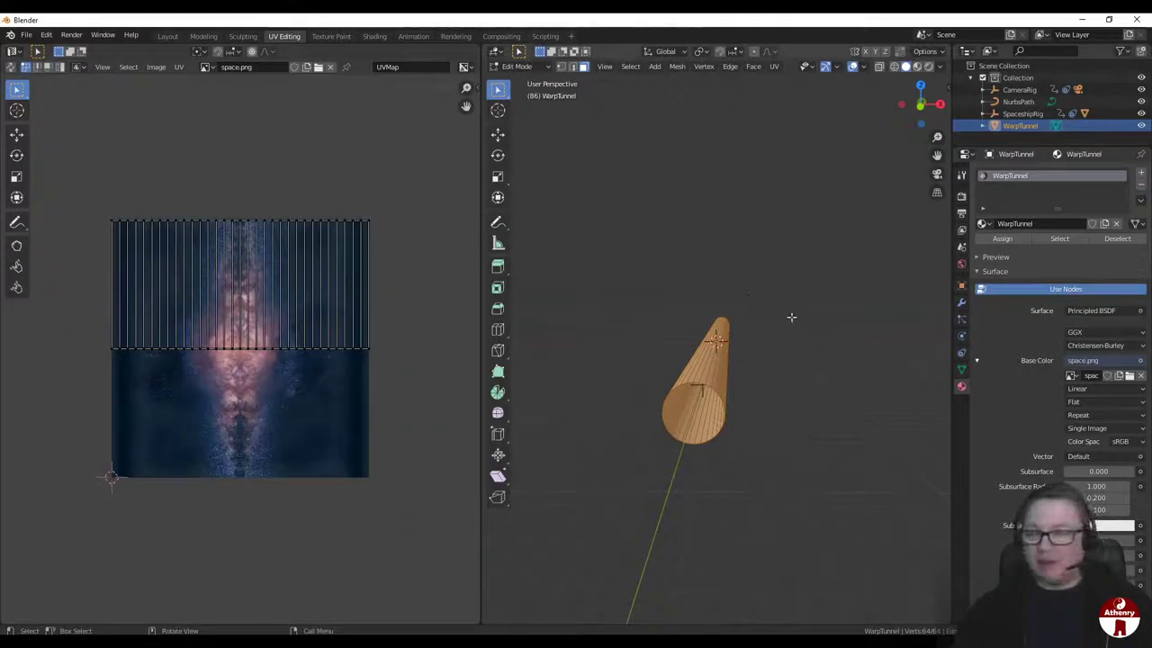
Step: Display the 3D viewport in Material Preview shading and view the textured tunnel from its open end
middle_drag(726, 324, 702, 394)
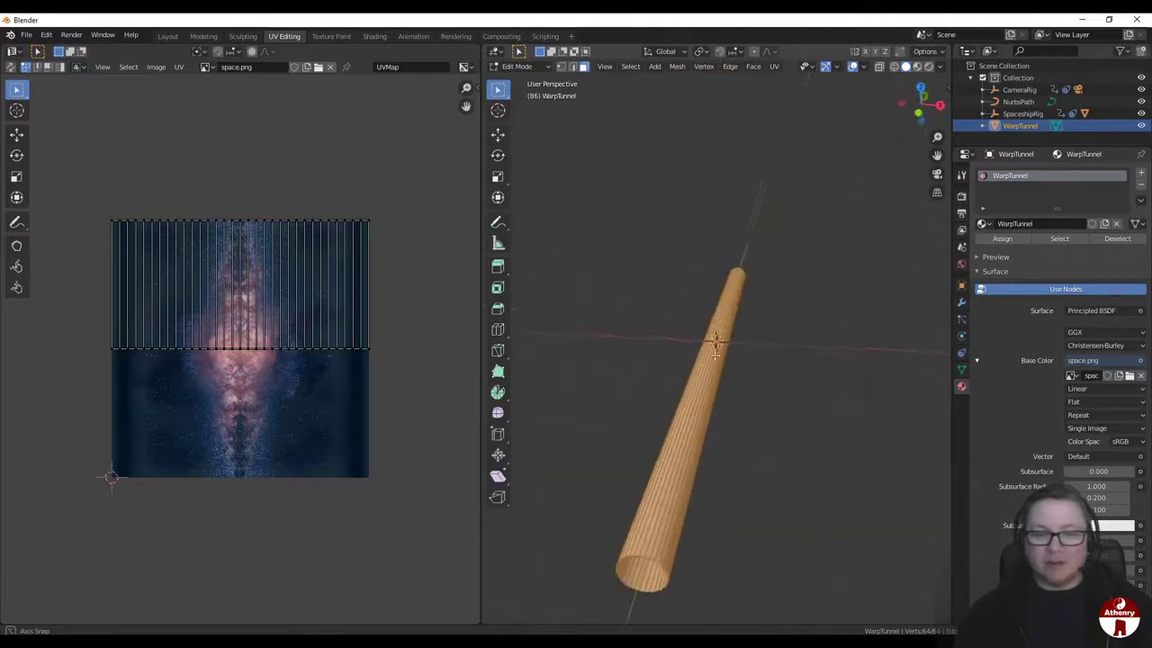
click(917, 68)
scroll(772, 387, up, 2)
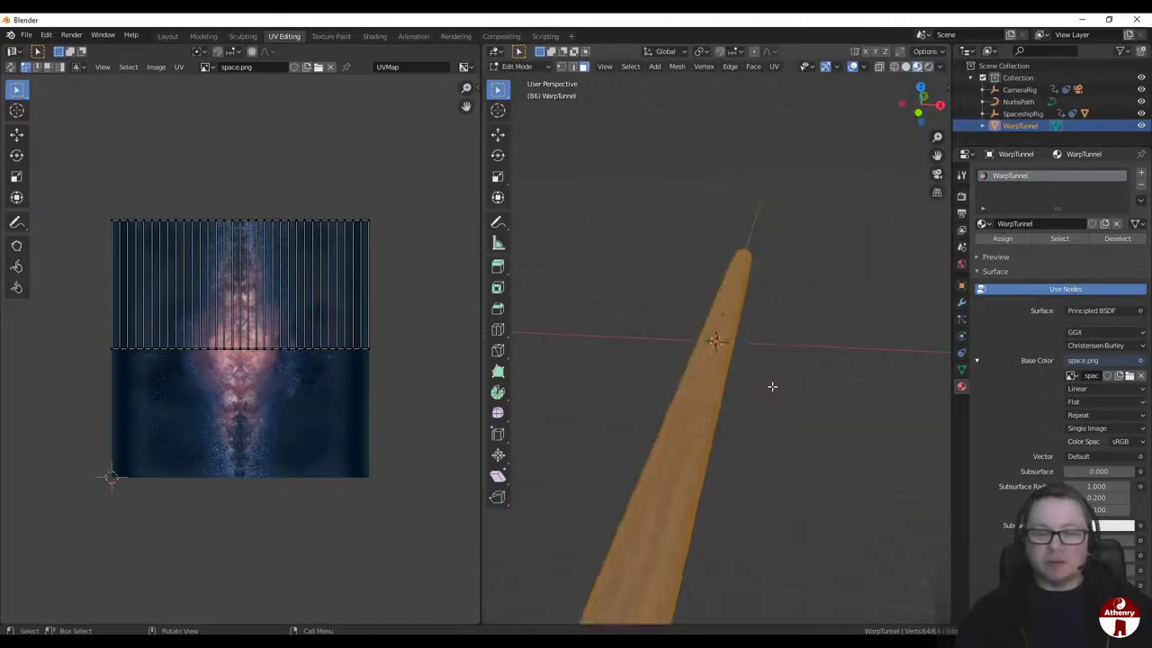
mouse_move(772, 387)
middle_down()
mouse_move(787, 355)
mouse_move(740, 321)
mouse_move(795, 367)
middle_up()
scroll(839, 343, down, 5)
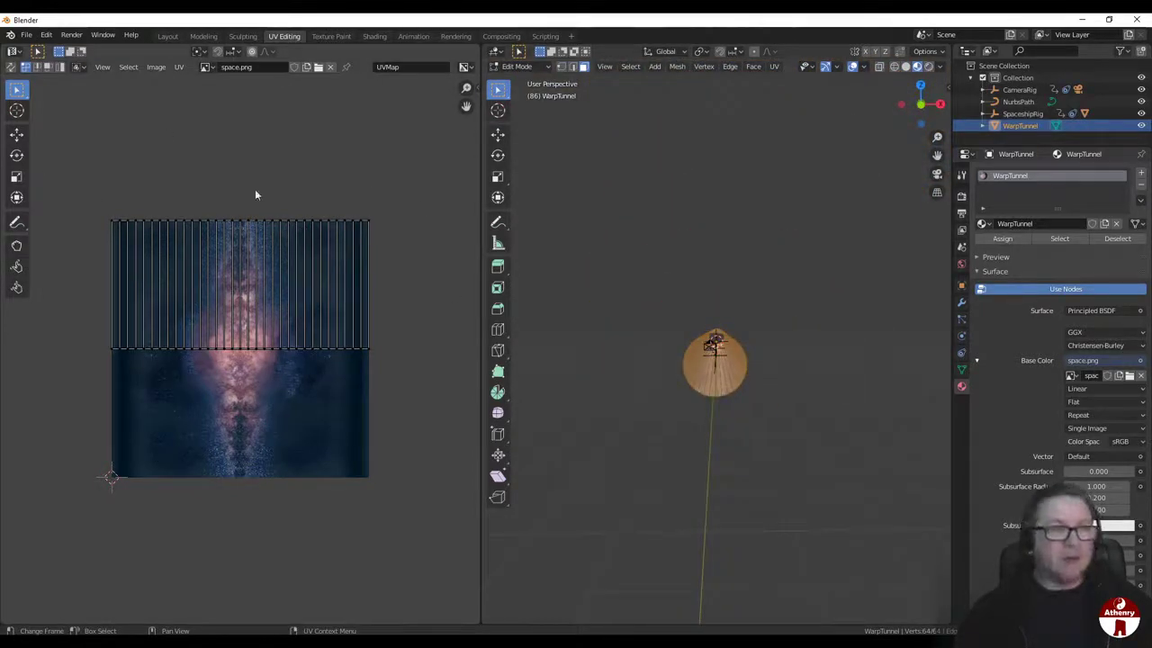
Step: Scale all the tunnel's UVs by 2 along Y and move them about -0.25 along Y to fill the image
key(a)
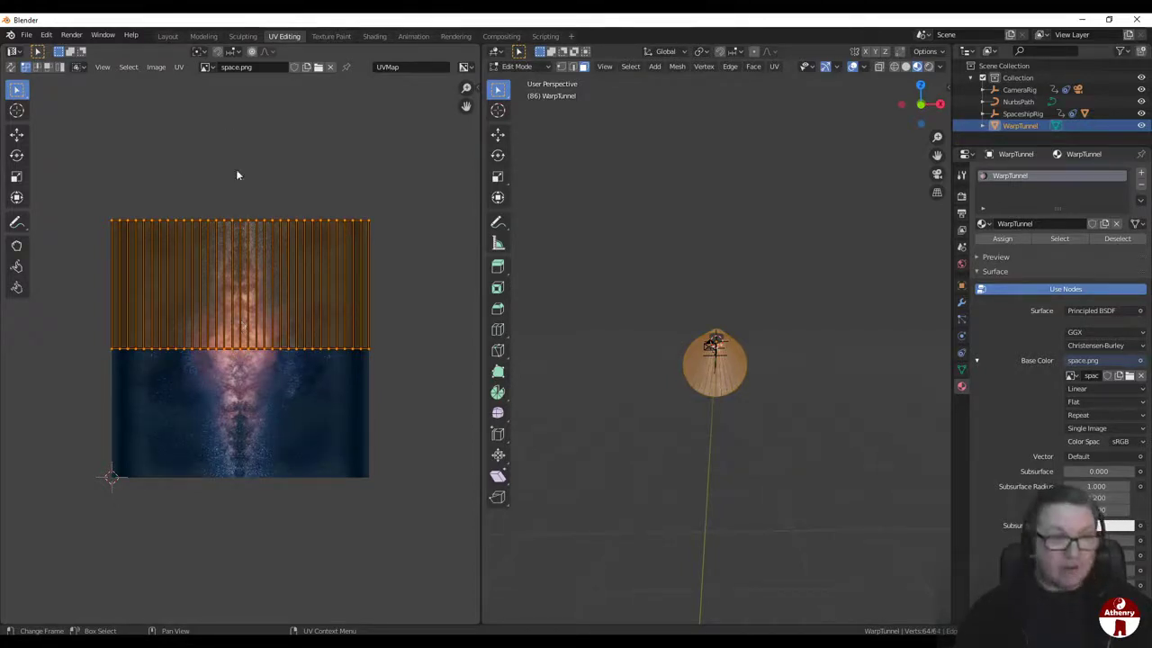
key(s)
key(y)
key(2)
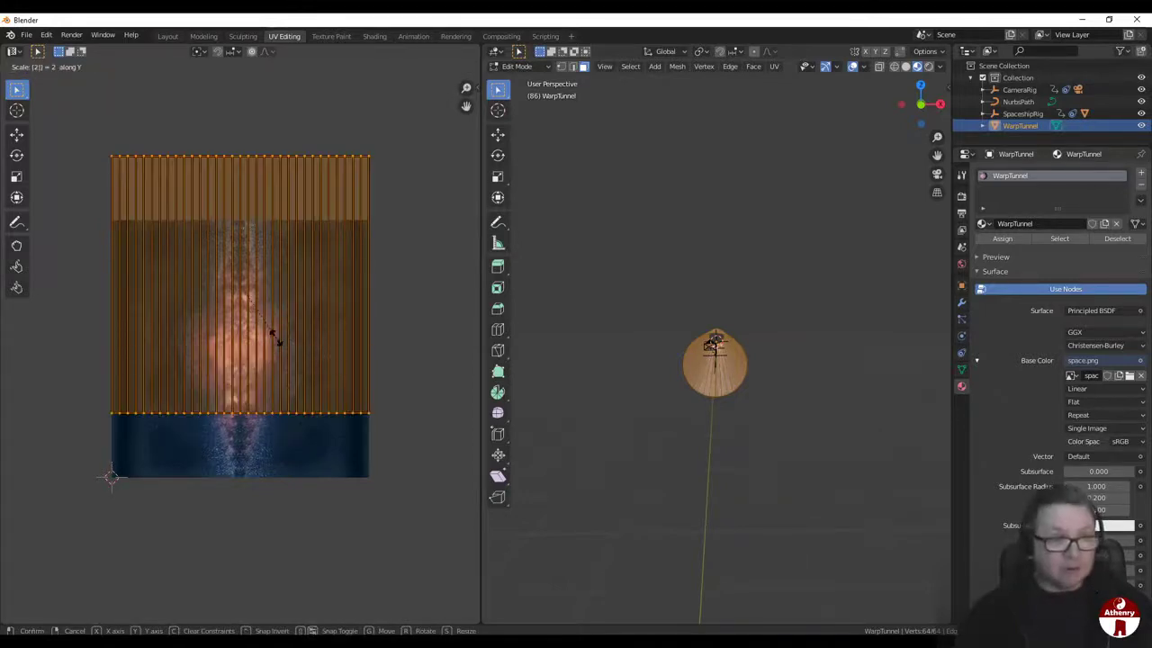
key(Return)
key(g)
key(y)
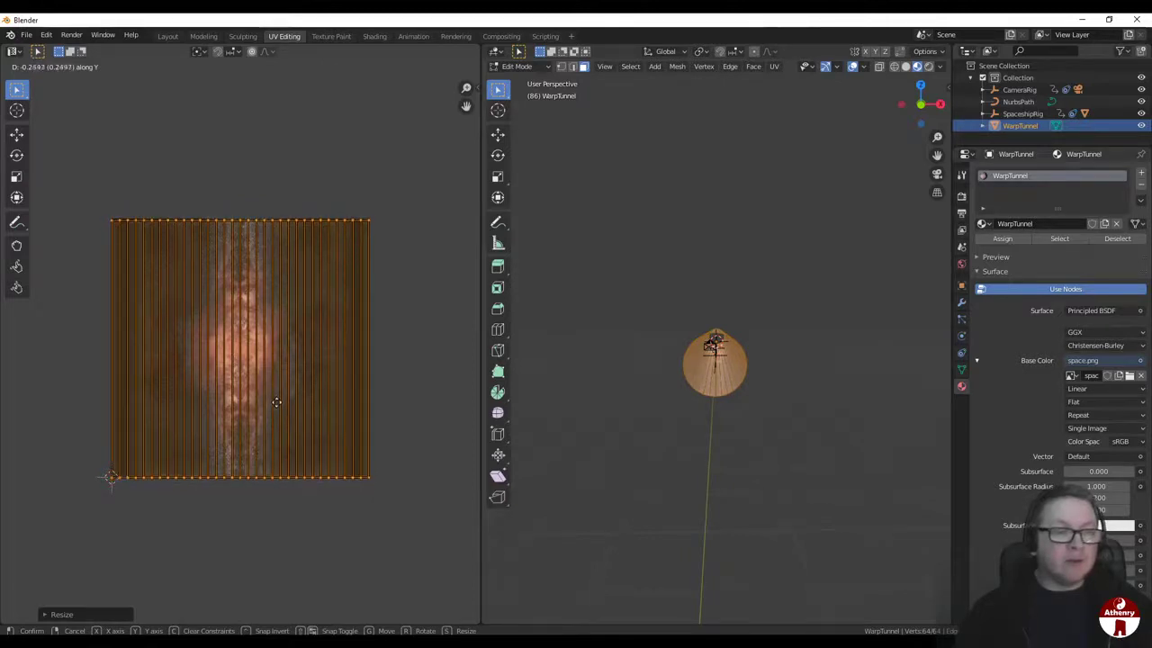
click(275, 400)
Step: Examine how the UV strips cover the space image and how the texture stretches along the tunnel
scroll(274, 399, up, 5)
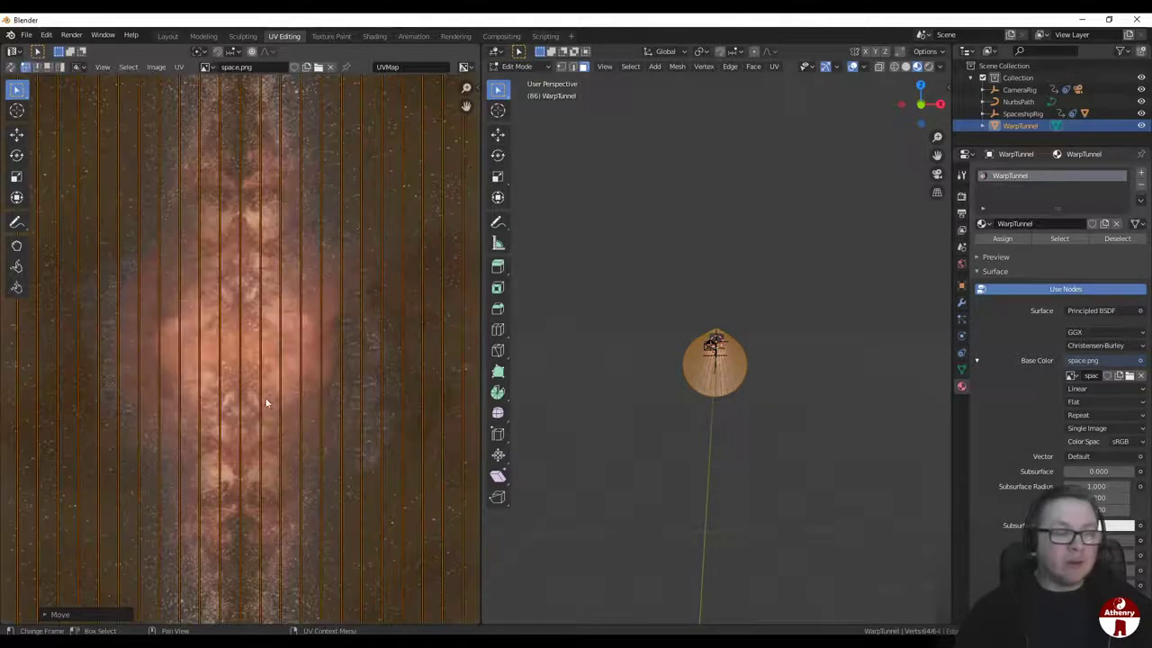
middle_drag(264, 397, 264, 246)
scroll(260, 263, down, 3)
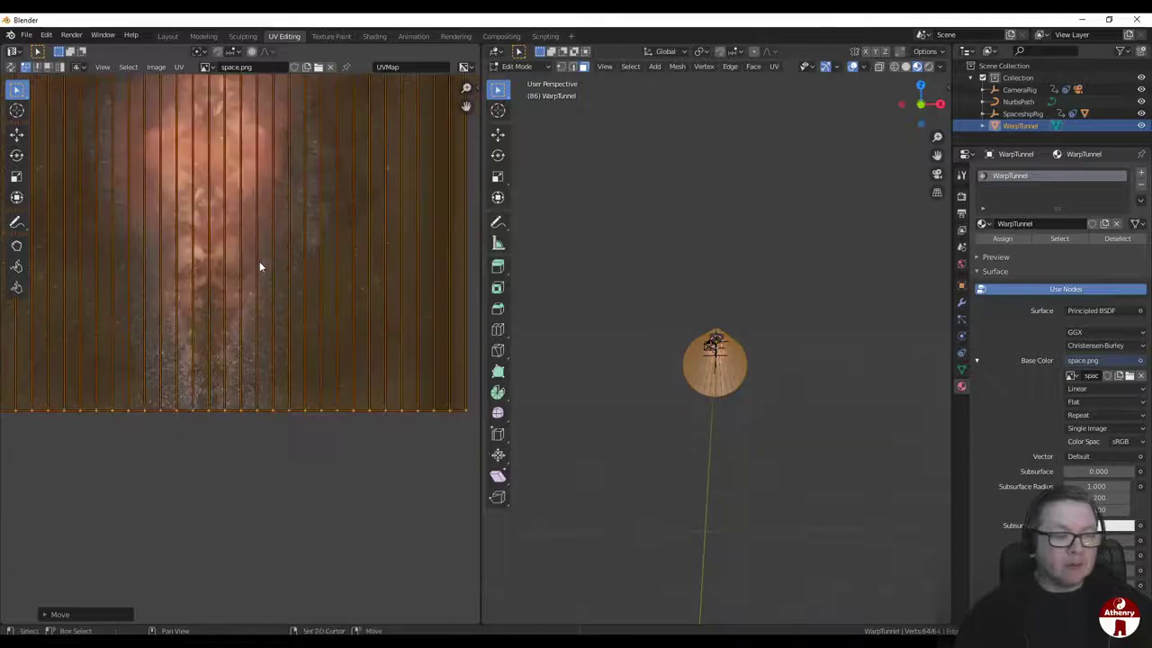
scroll(270, 288, up, 3)
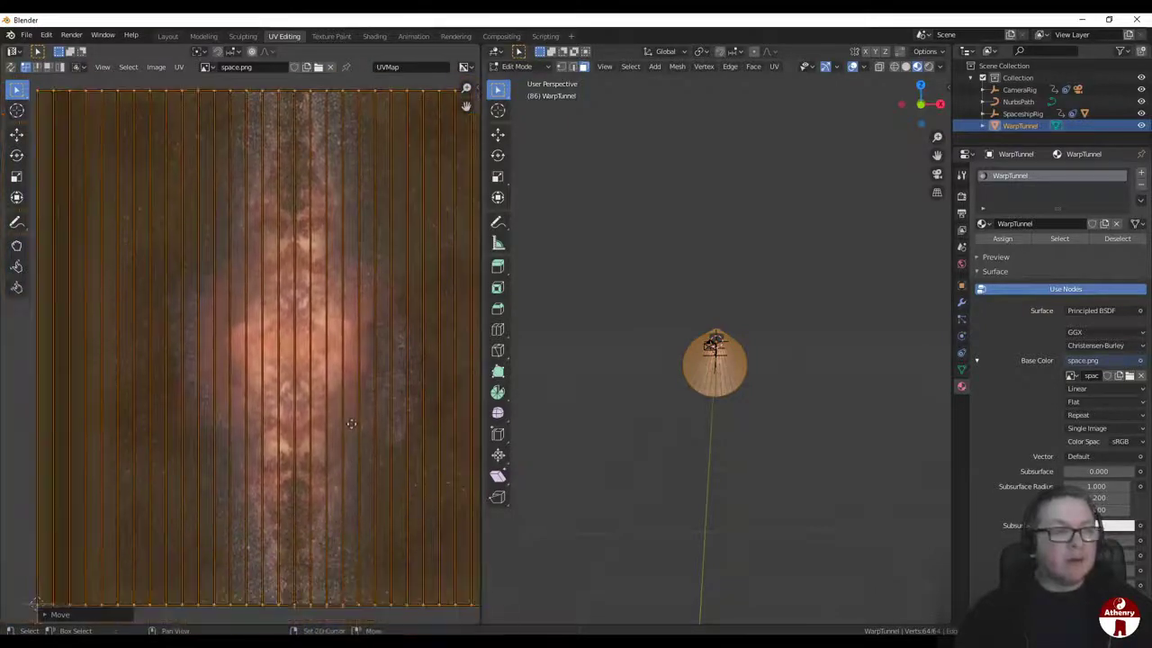
scroll(357, 411, down, 4)
scroll(357, 411, up, 3)
scroll(357, 411, down, 3)
scroll(789, 398, up, 6)
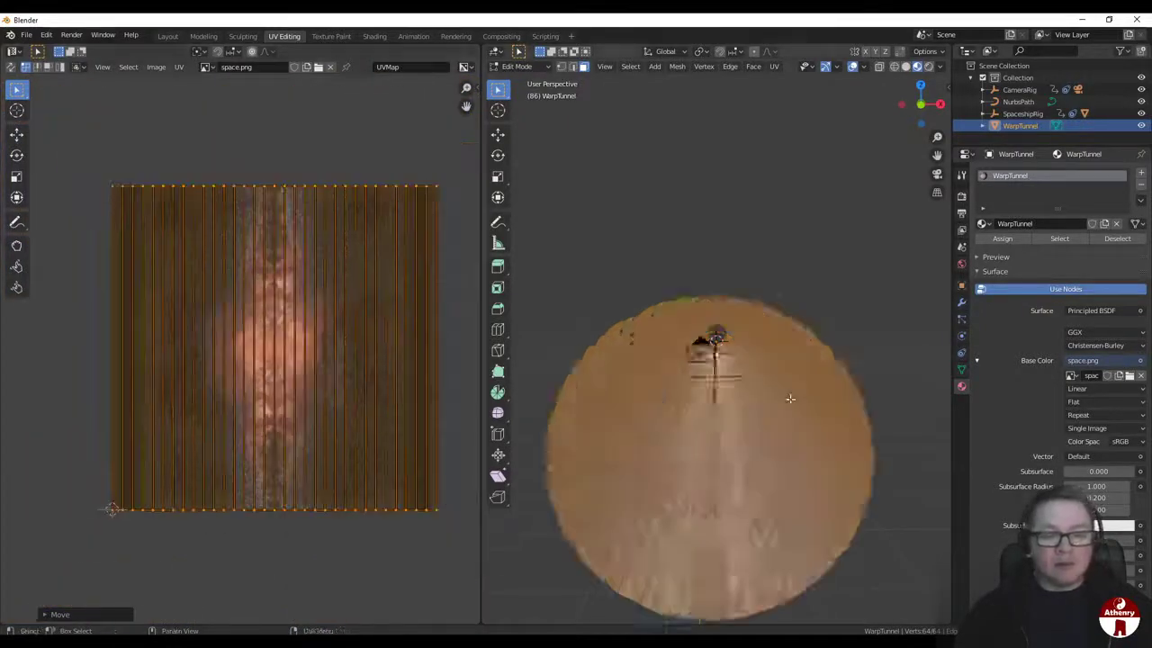
middle_drag(788, 401, 747, 390)
scroll(757, 377, down, 8)
scroll(756, 377, up, 7)
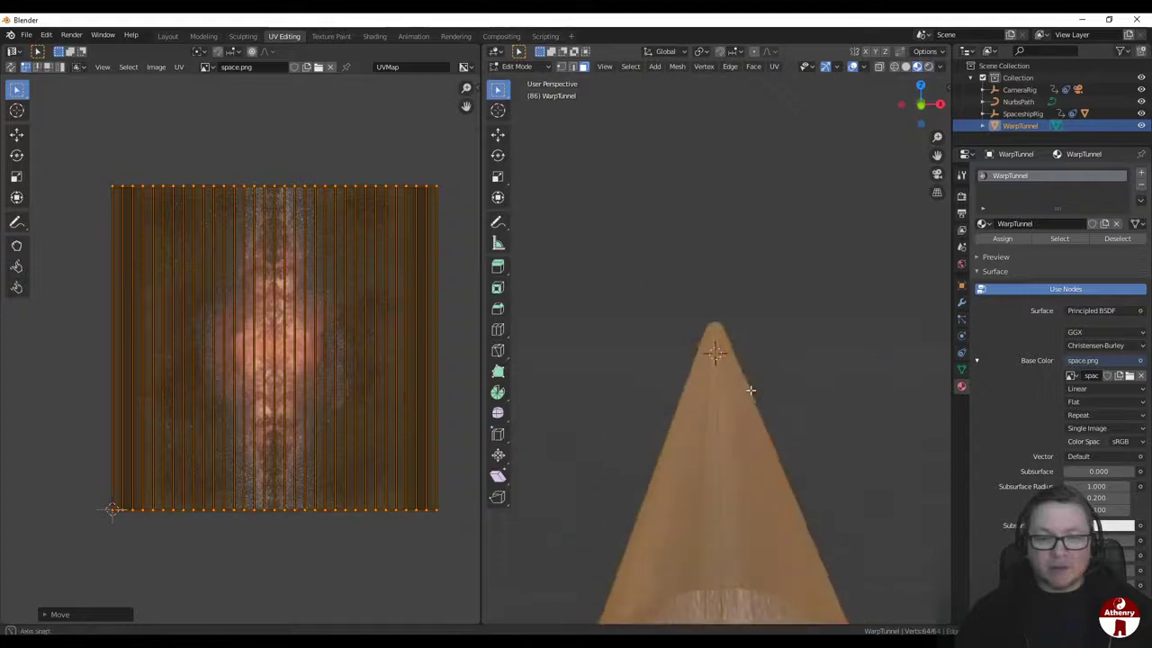
scroll(744, 393, up, 1)
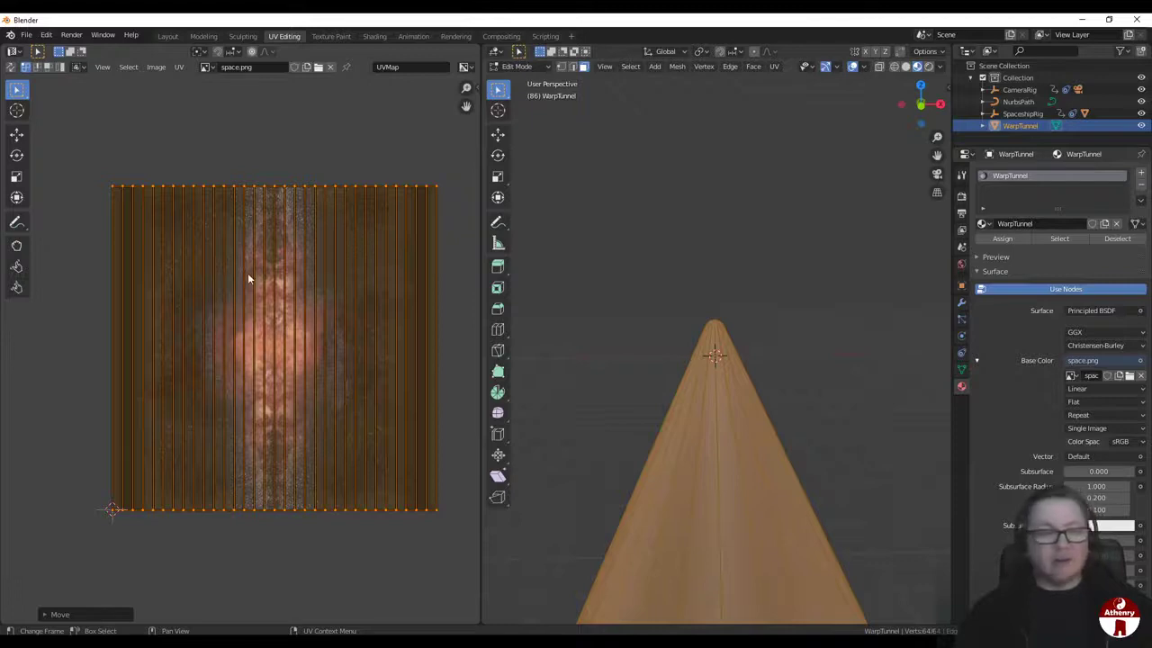
scroll(248, 278, up, 1)
scroll(249, 278, down, 1)
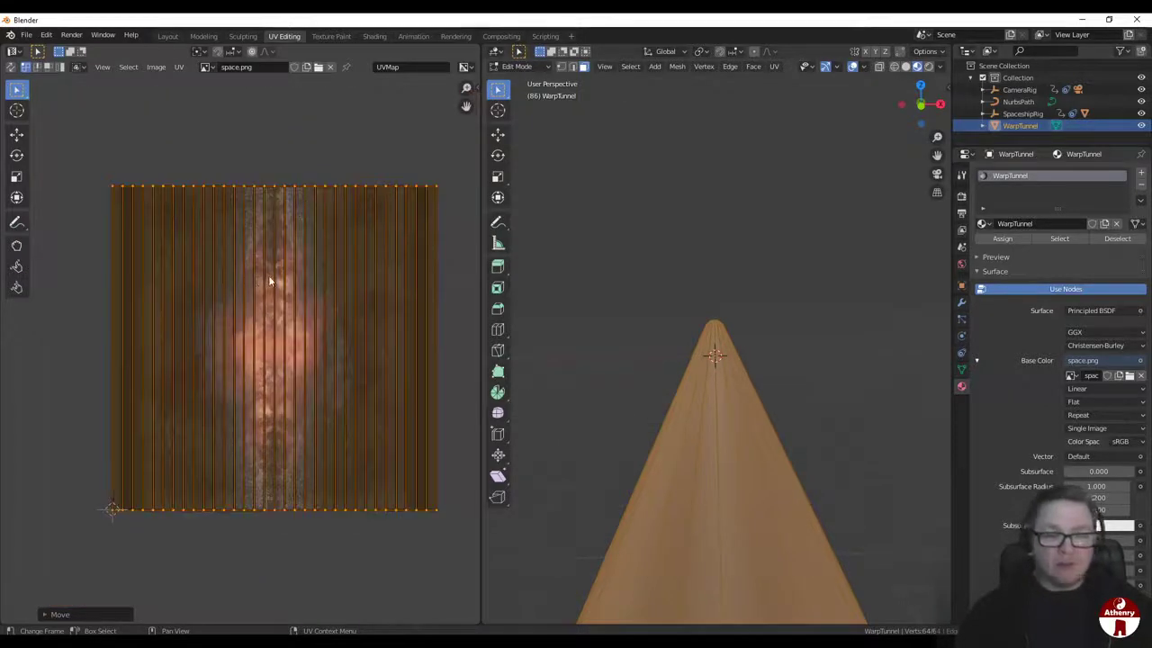
Step: Narrow the tunnel's UVs along X to about 73% of the image width, keeping them centred
middle_drag(440, 335, 396, 291)
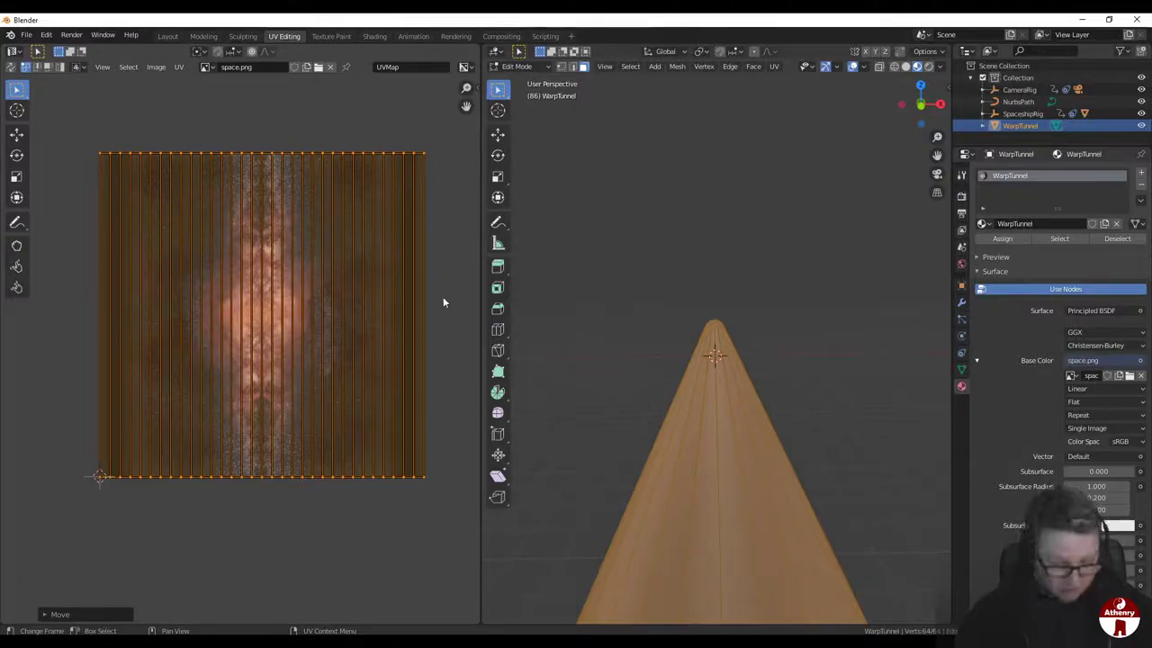
key(s)
key(x)
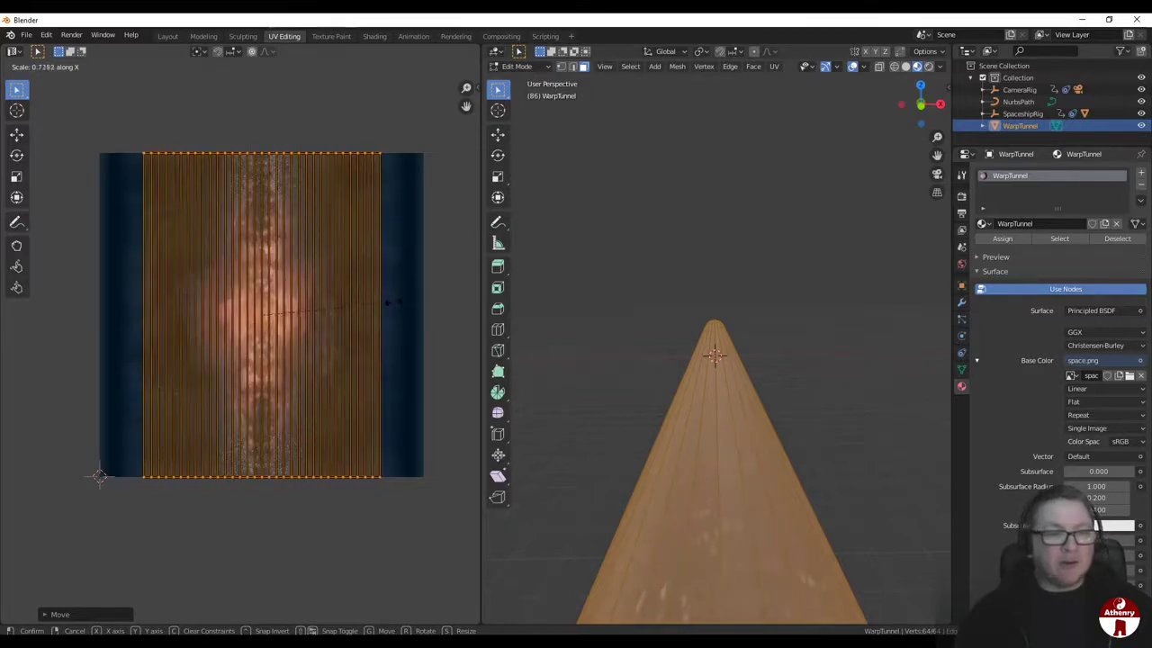
click(380, 309)
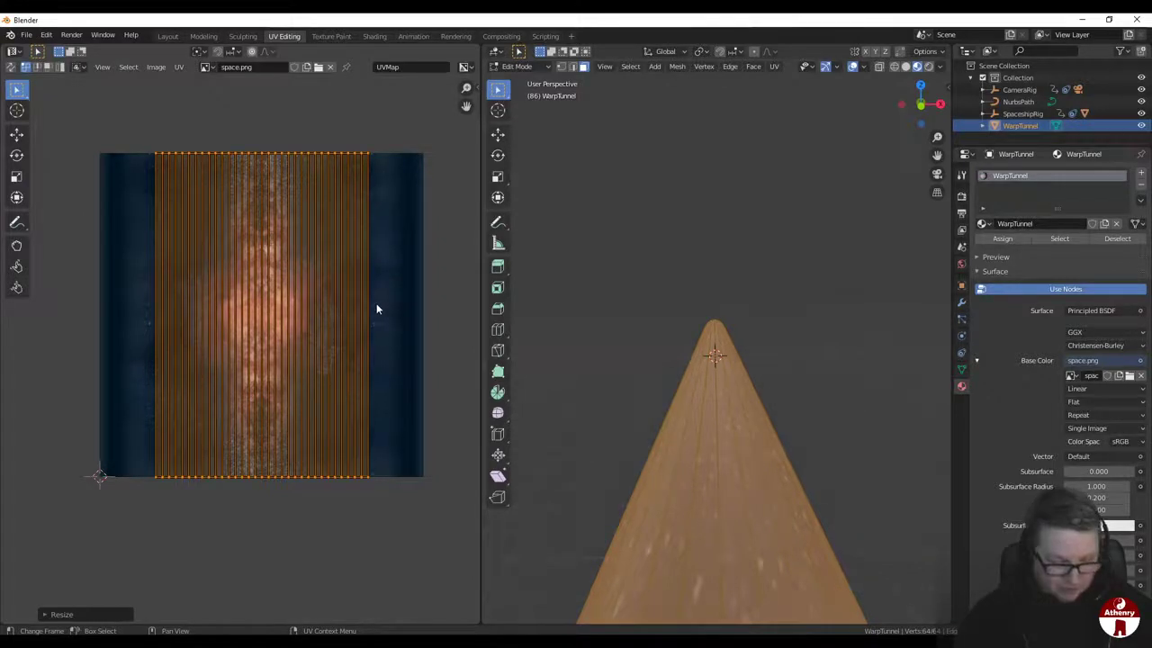
key(s)
key(x)
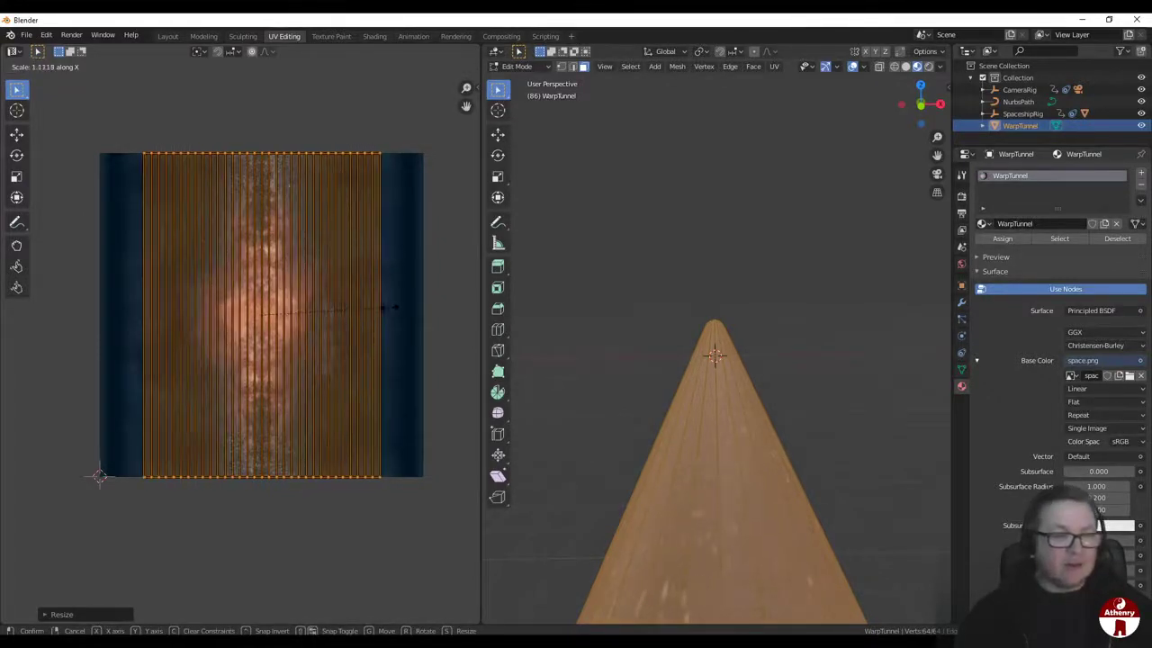
click(387, 306)
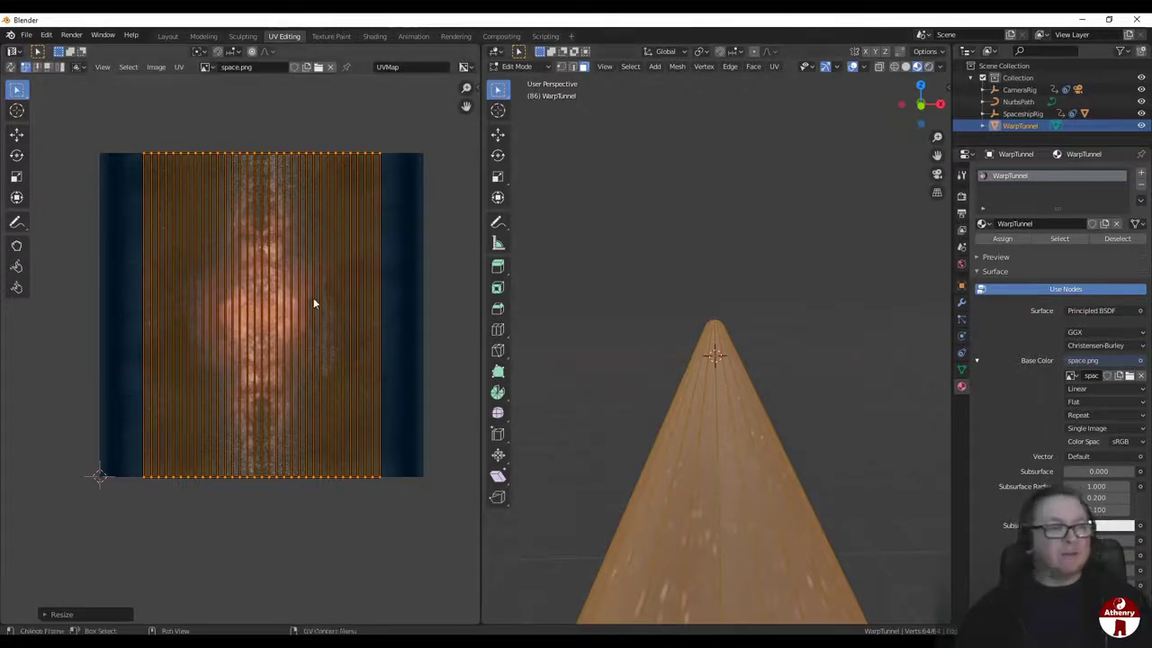
Step: Deselect the tunnel's geometry and examine the space texture inside the tunnel around the spaceship
scroll(312, 296, down, 2)
scroll(306, 331, up, 1)
scroll(847, 453, up, 1)
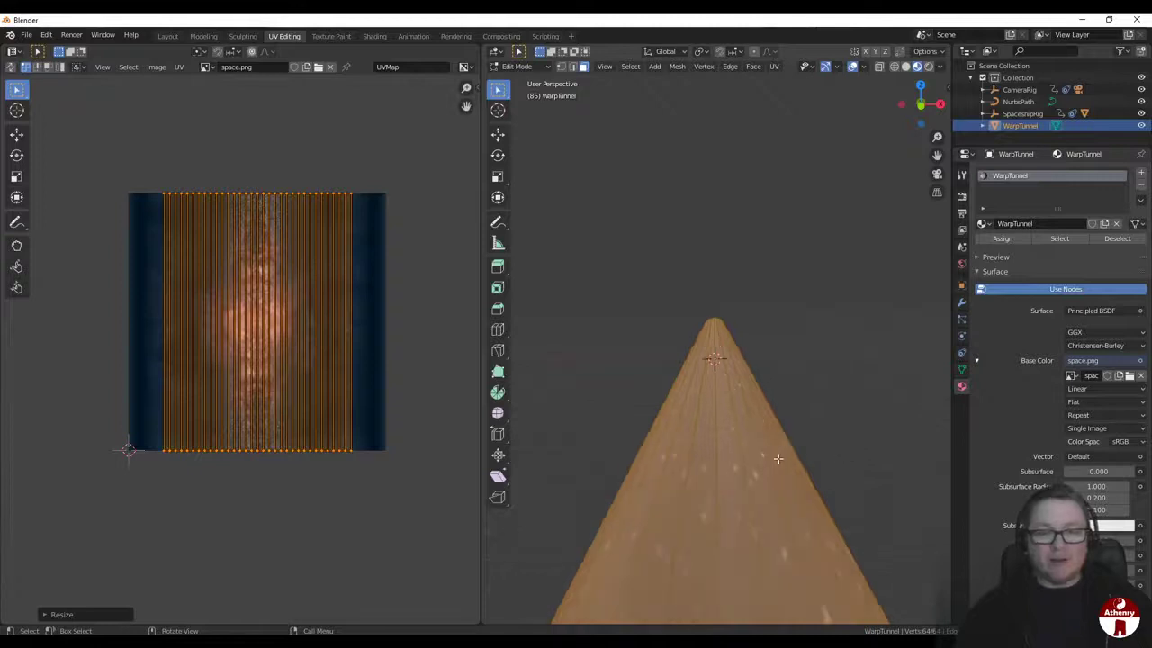
middle_drag(774, 457, 785, 374)
scroll(785, 375, down, 5)
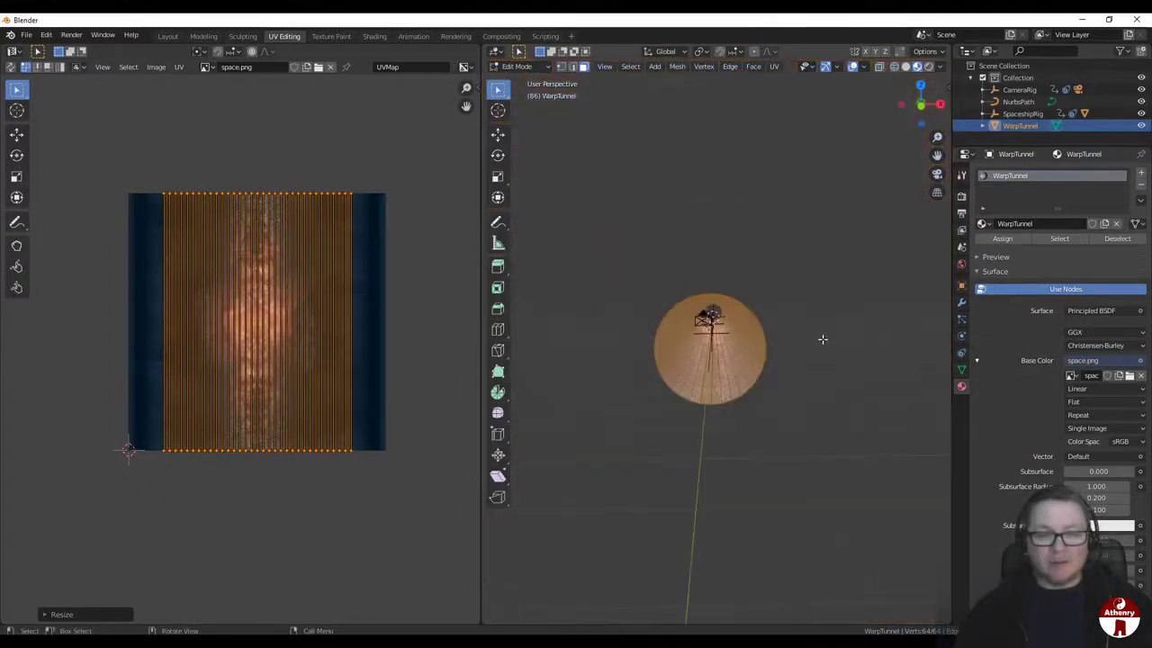
key(alt+a)
scroll(821, 340, up, 8)
scroll(804, 358, up, 1)
scroll(804, 353, down, 1)
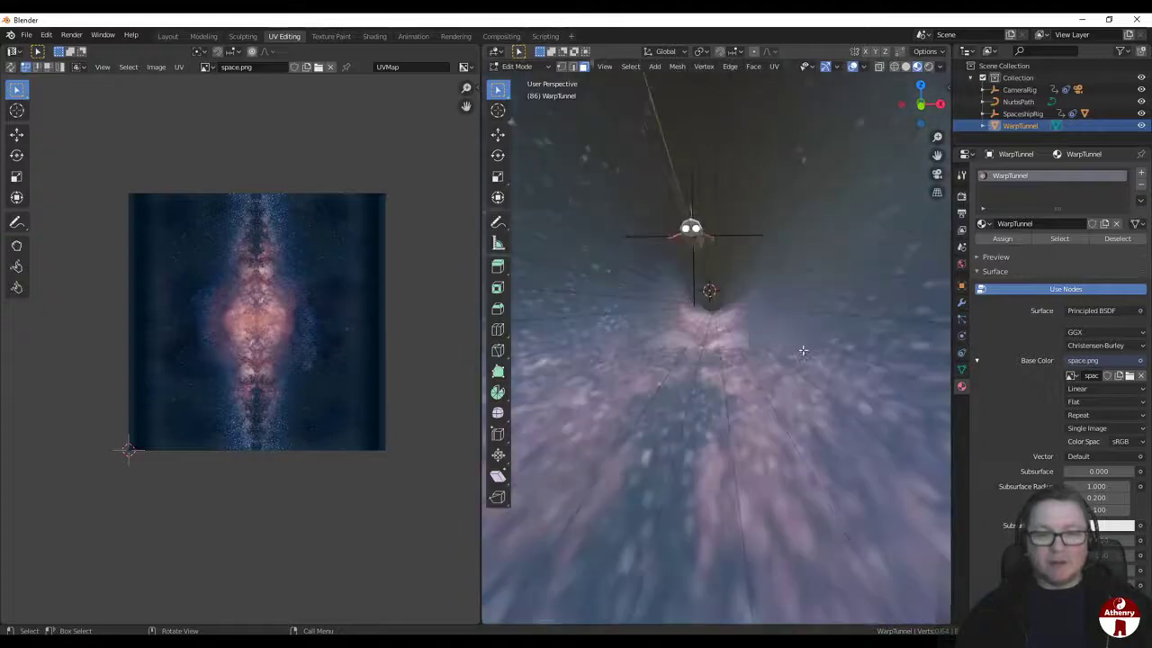
middle_drag(803, 351, 809, 367)
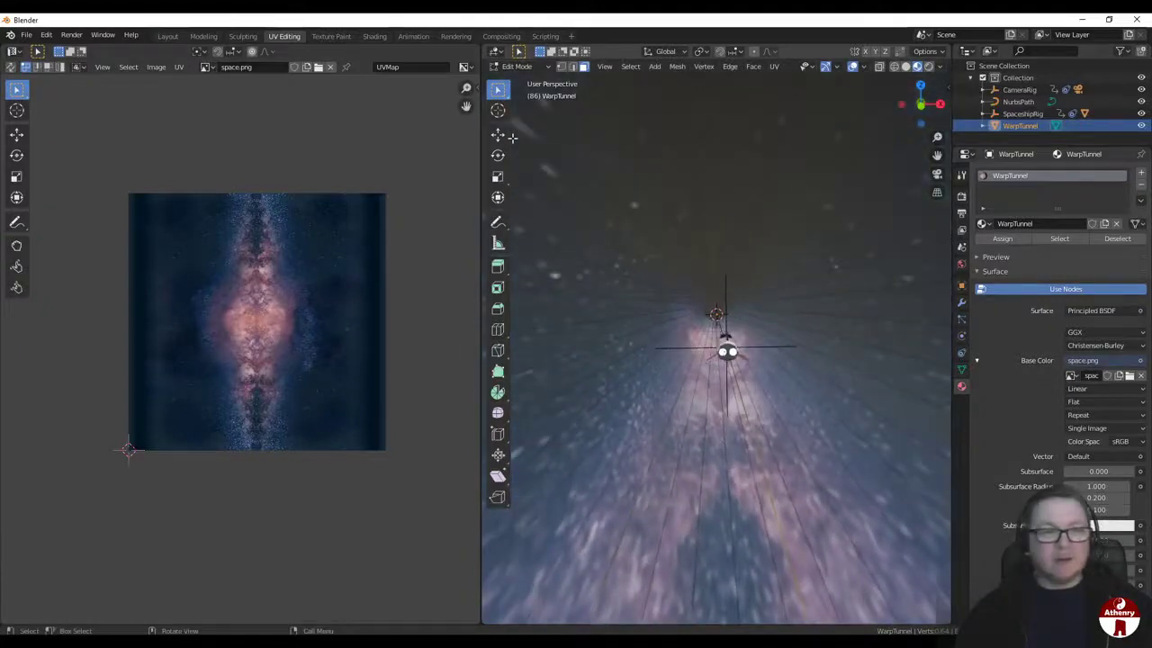
Step: Switch to the Layout workspace and show its camera view in Material Preview shading
click(168, 36)
scroll(552, 238, down, 2)
scroll(625, 231, up, 1)
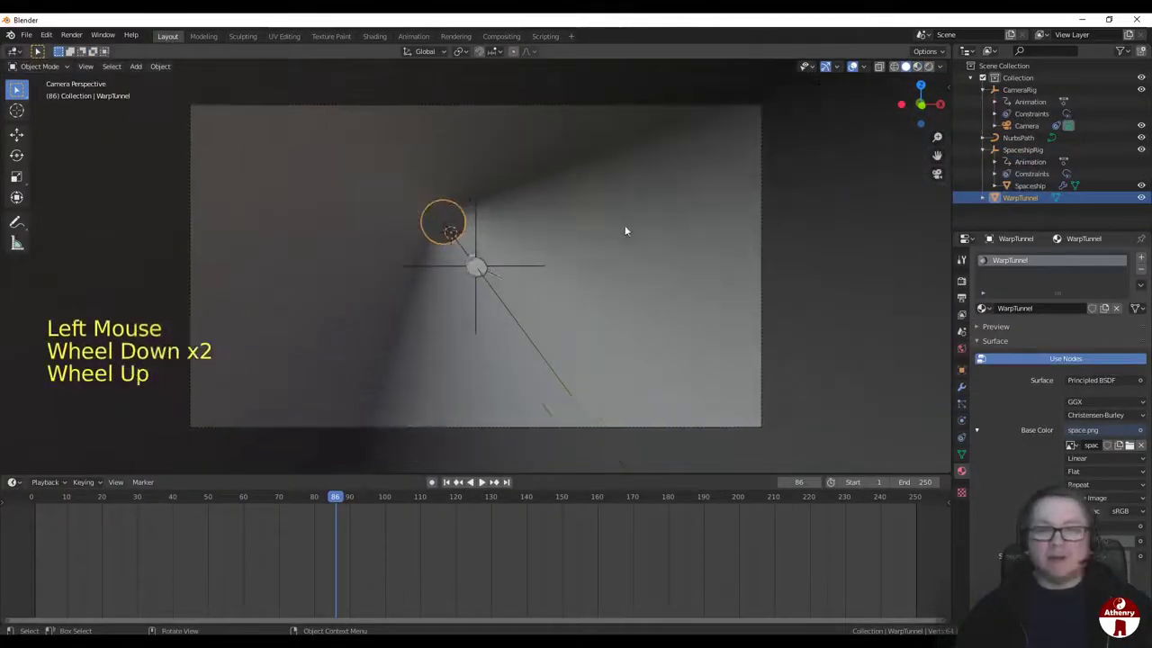
click(917, 65)
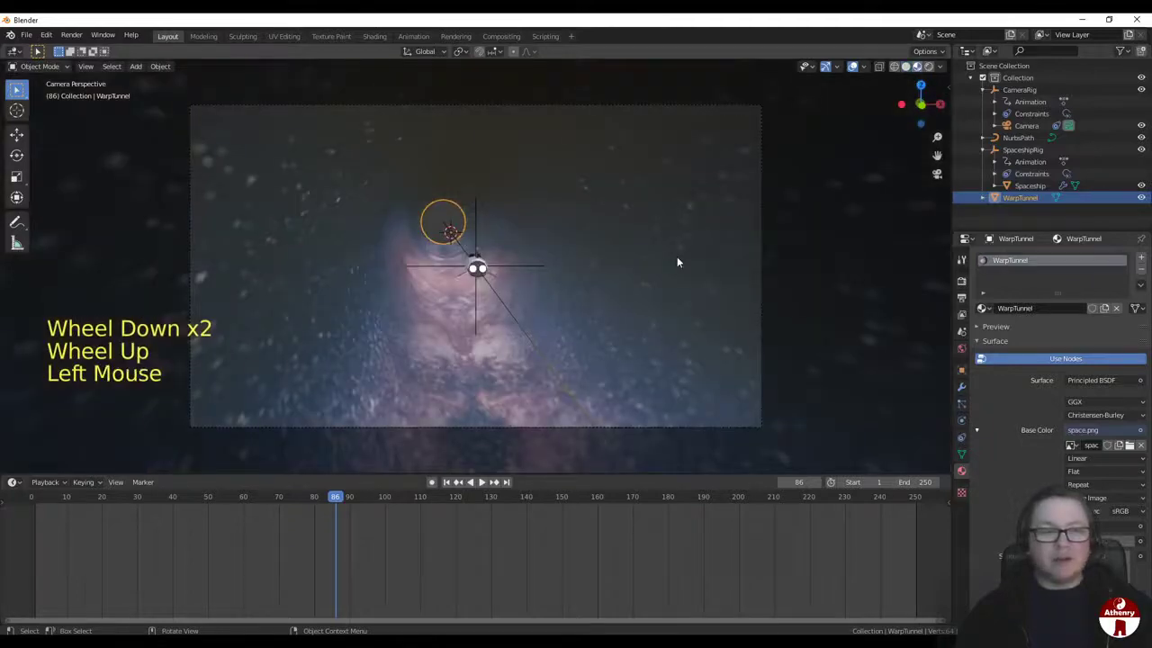
scroll(677, 261, down, 1)
scroll(676, 261, up, 3)
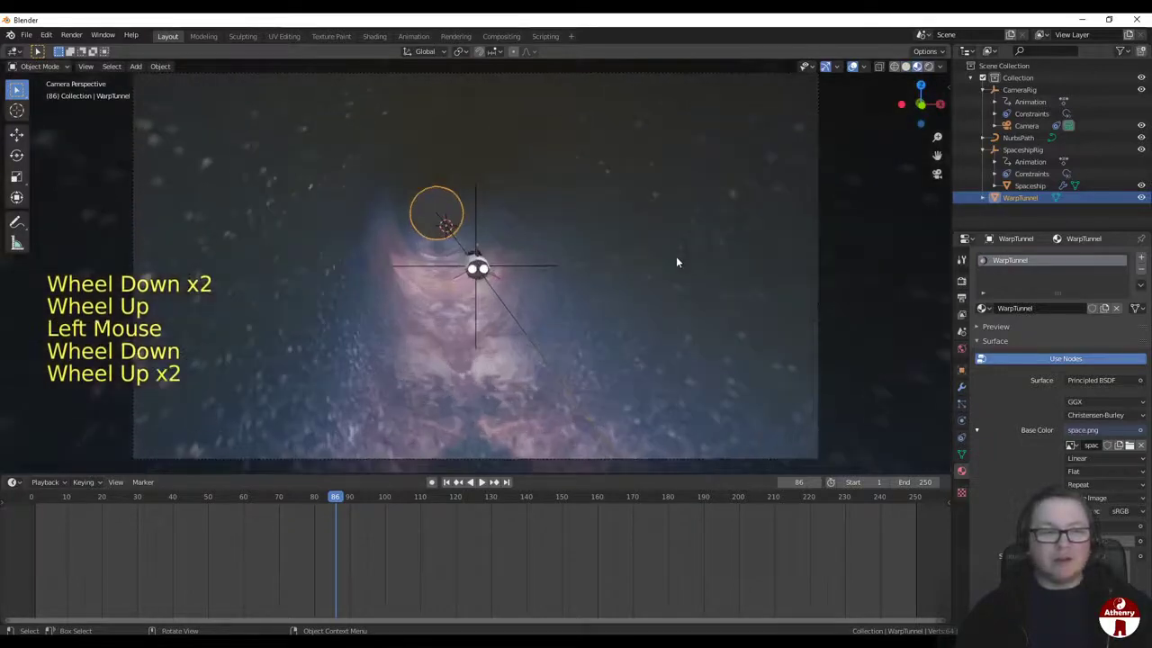
Step: Play the animation through the textured tunnel, stop it, return to frame 1 and check the camera's framing there
key(space)
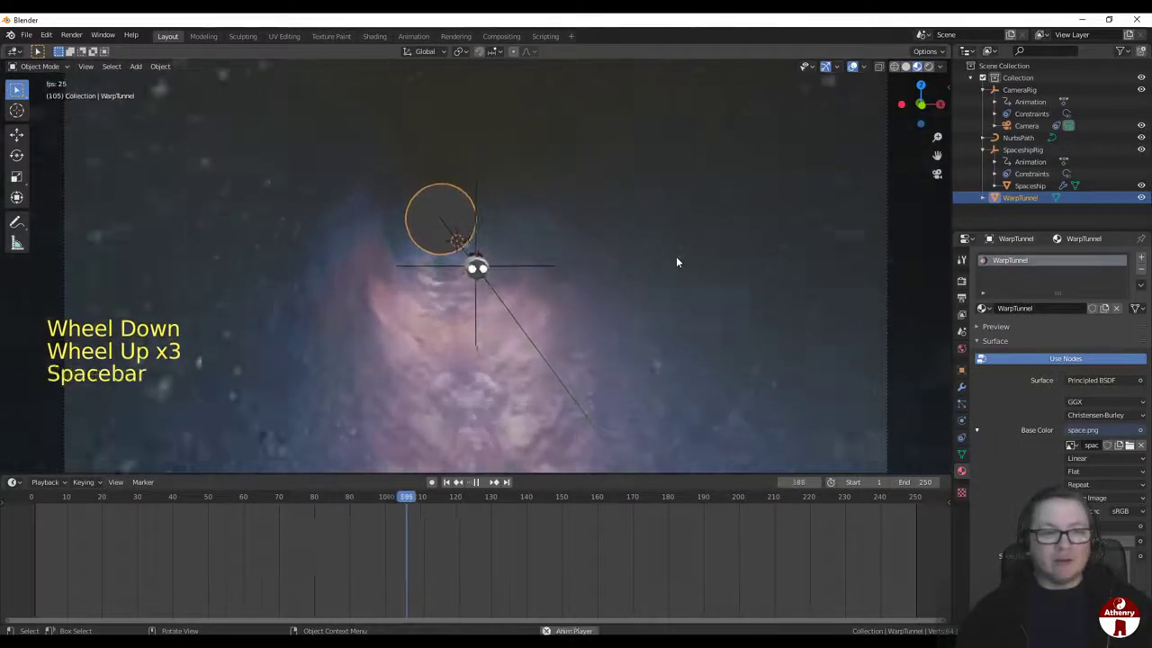
click(447, 482)
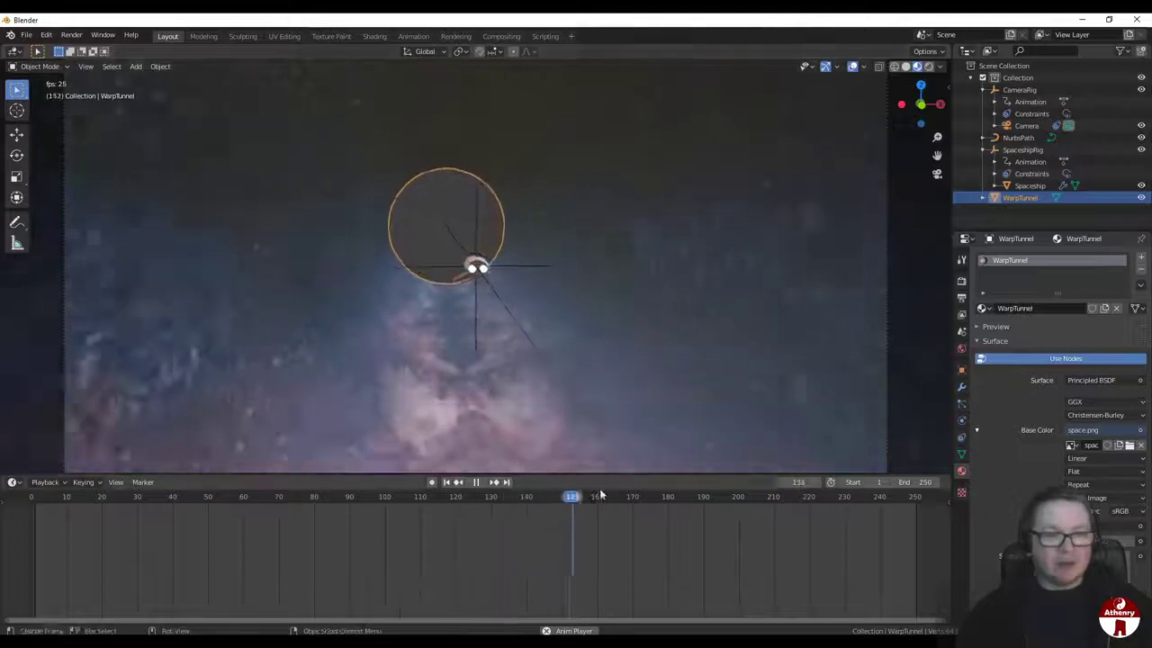
click(478, 484)
click(446, 483)
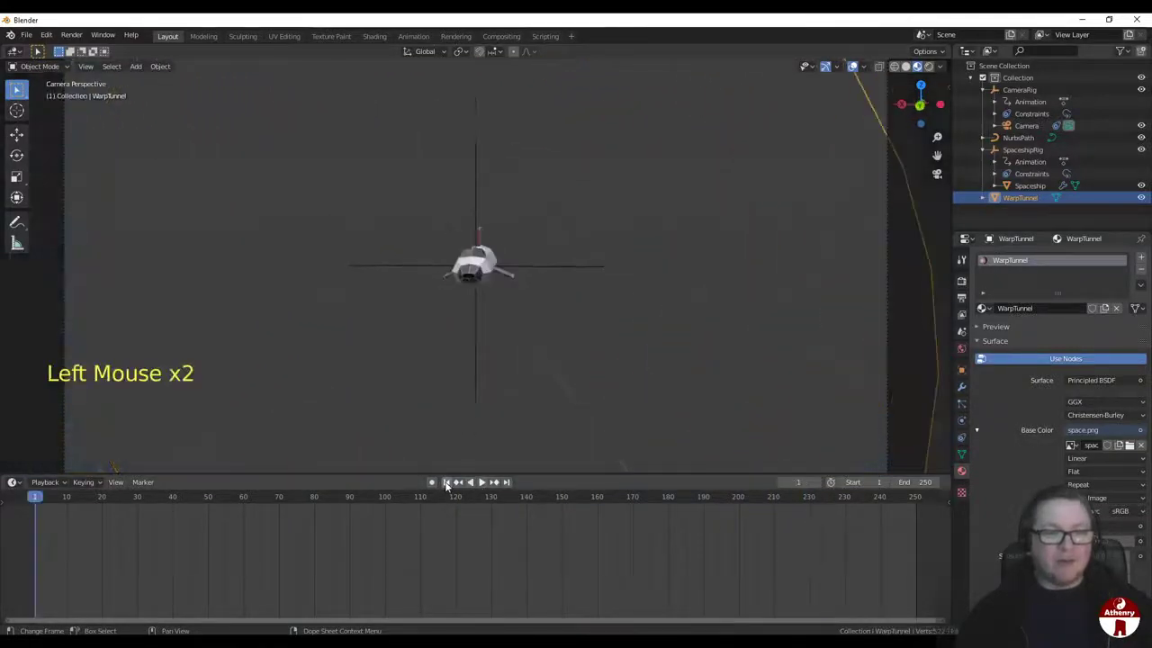
scroll(546, 401, down, 10)
scroll(558, 409, up, 9)
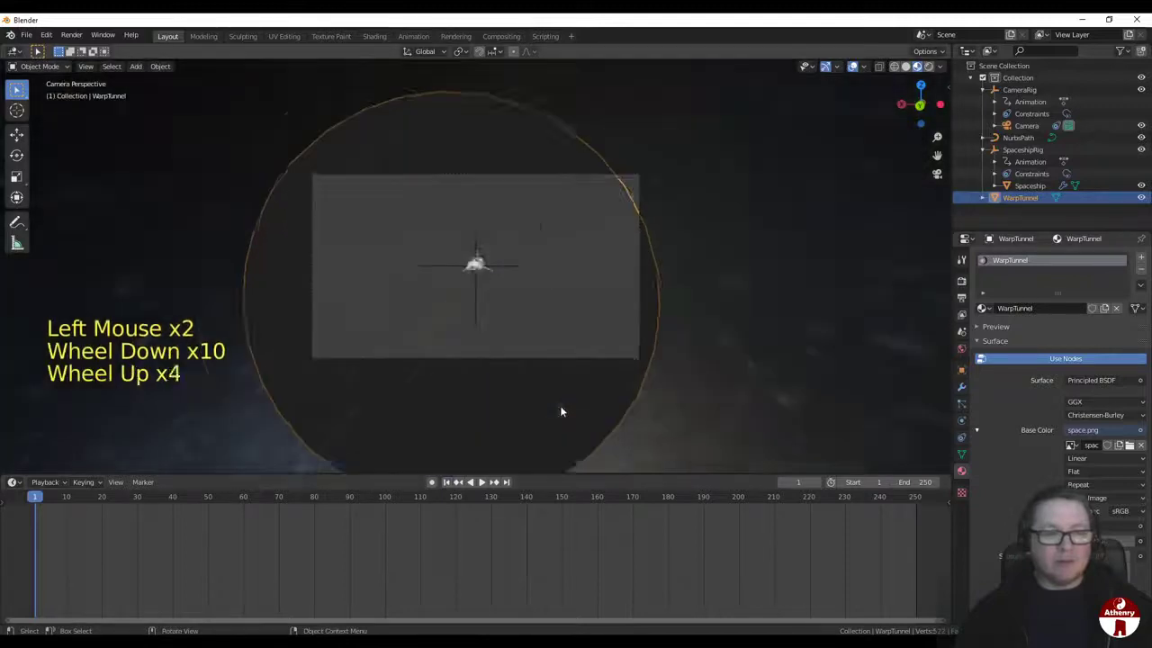
scroll(560, 411, down, 2)
scroll(560, 410, up, 3)
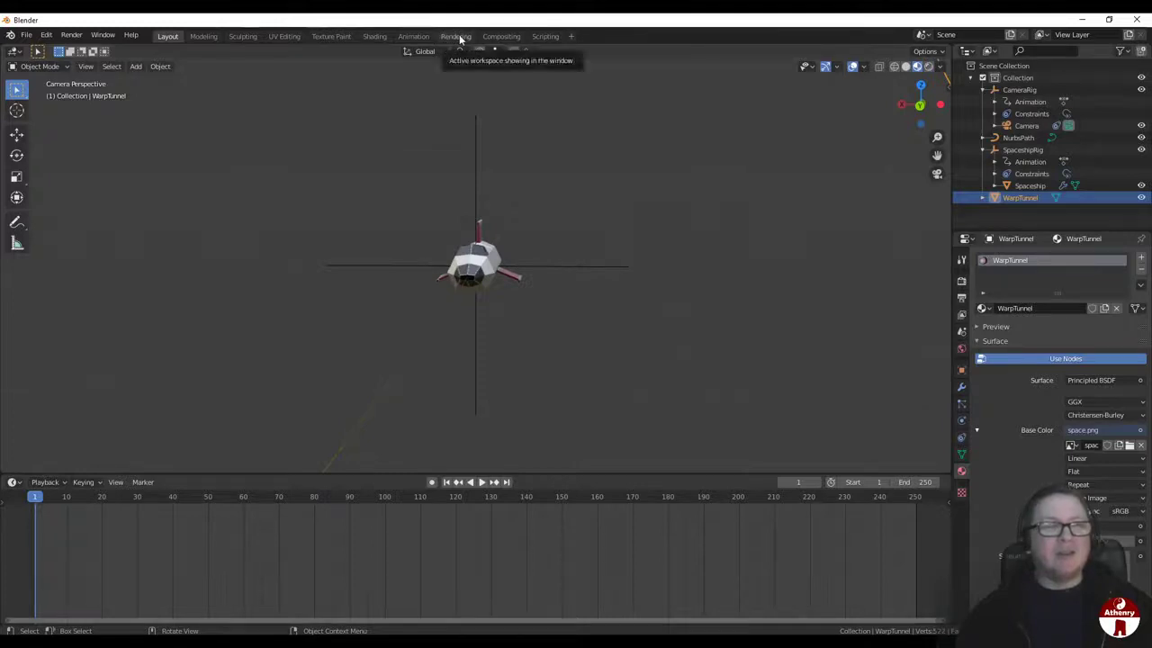
Step: Switch to the Shading workspace and show the World's shader nodes in the node editor
click(373, 37)
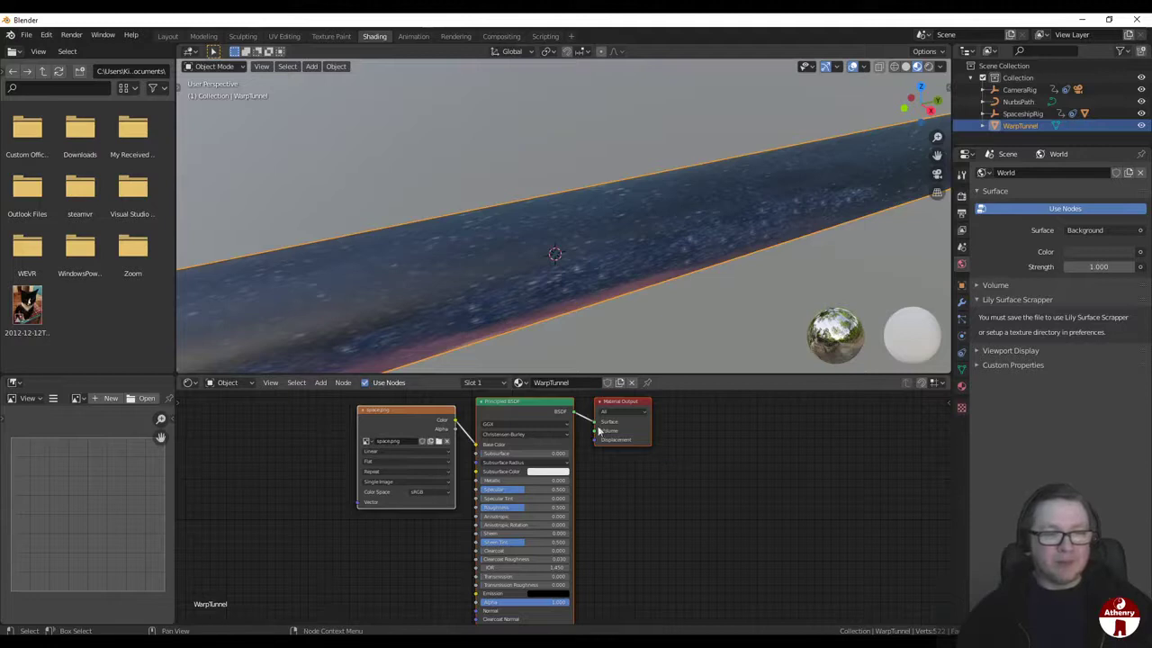
click(227, 382)
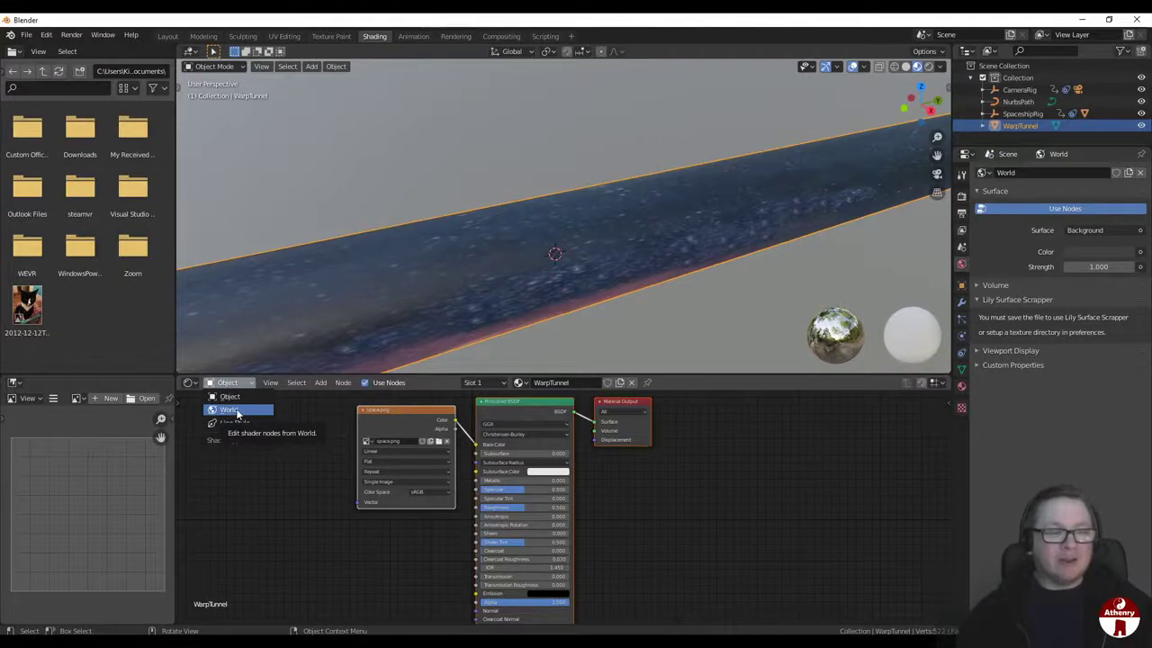
click(235, 410)
scroll(552, 490, up, 1)
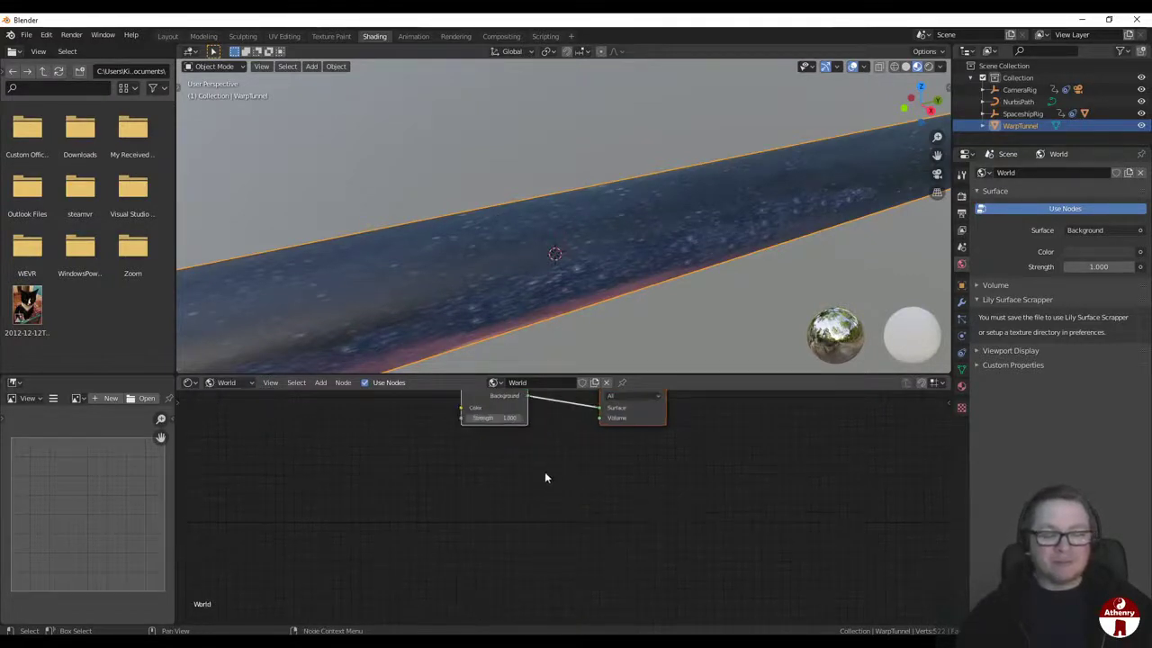
middle_drag(544, 471, 535, 565)
scroll(592, 550, up, 1)
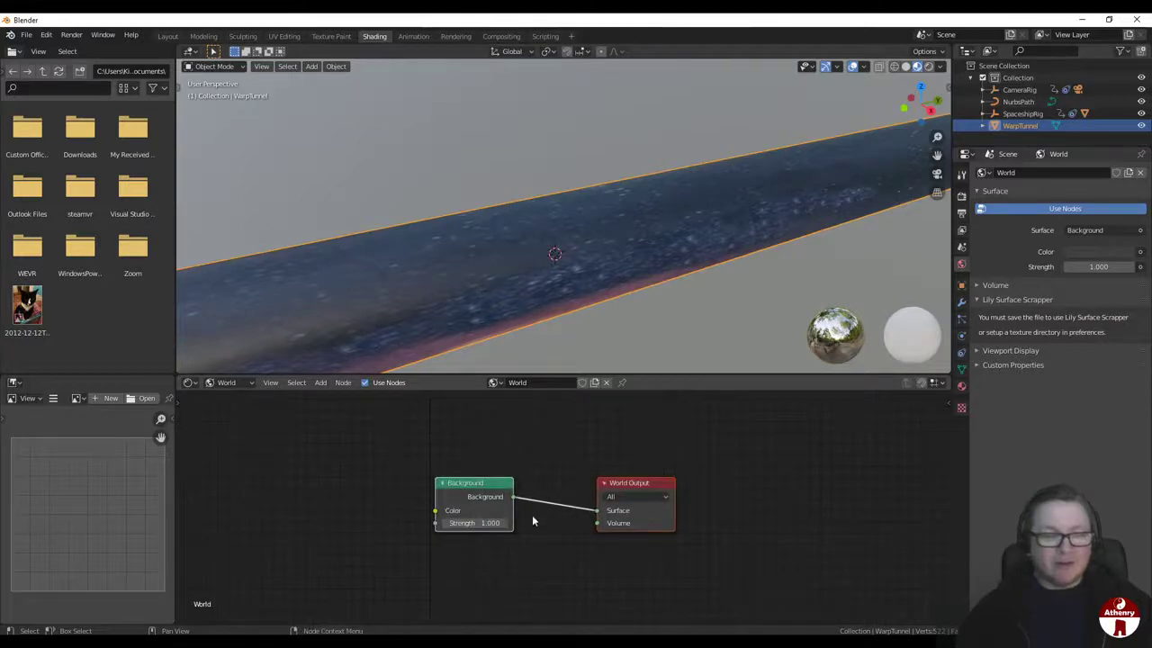
Step: Delete the World's Background node and set the 3D view to Rendered shading
click(463, 489)
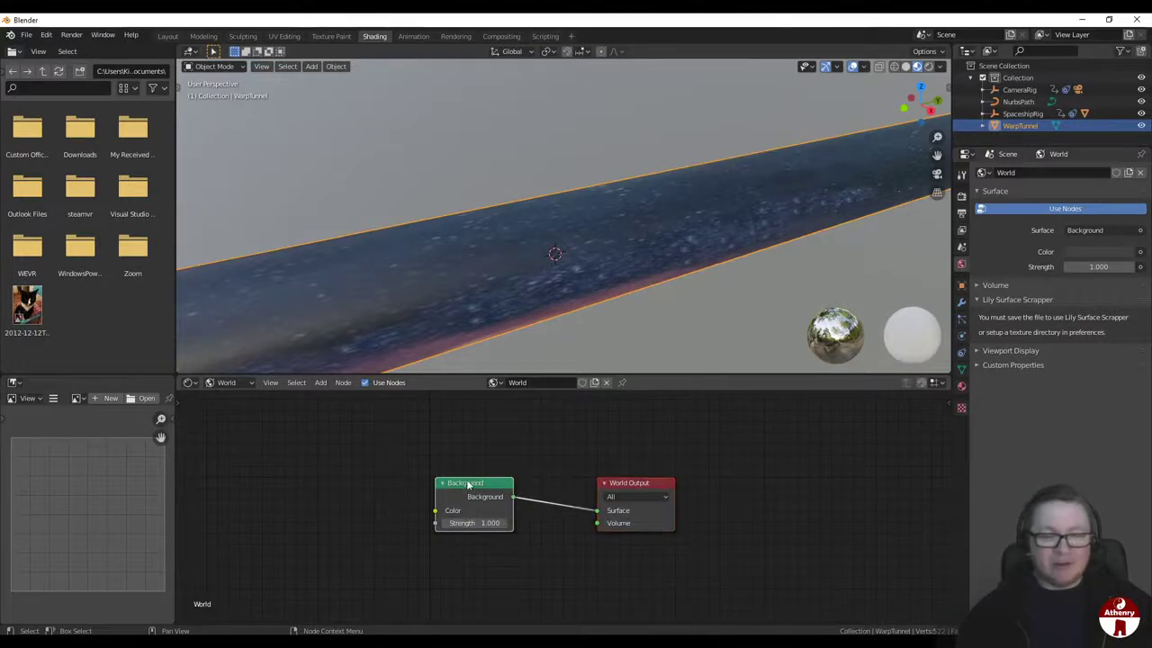
drag(448, 490, 477, 490)
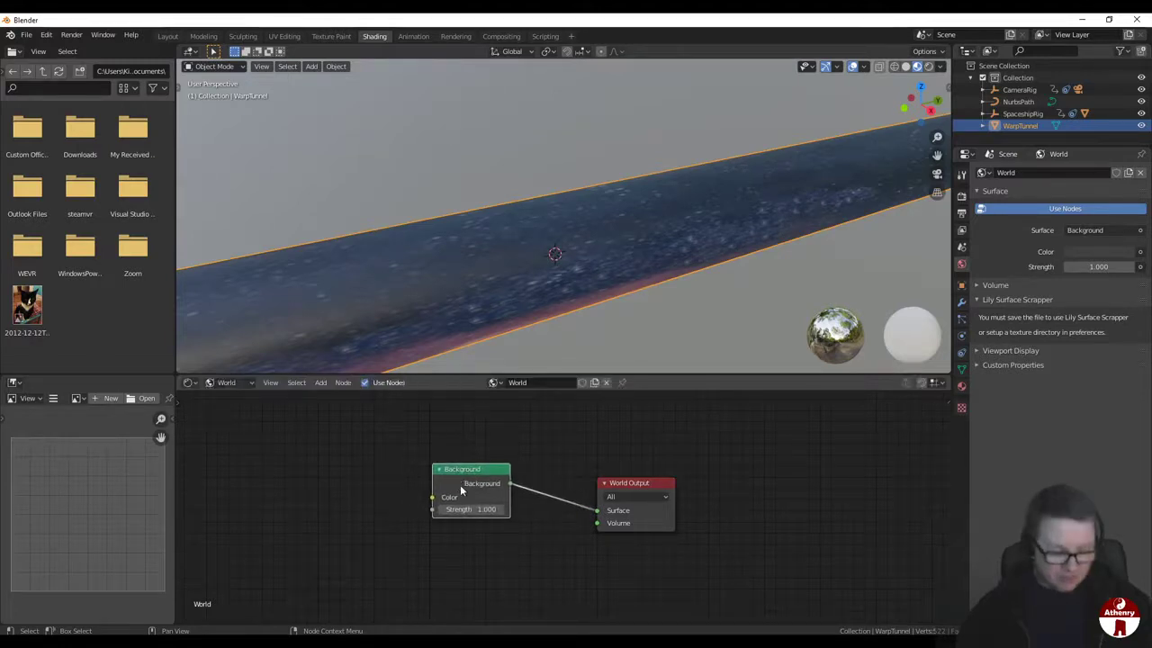
key(x)
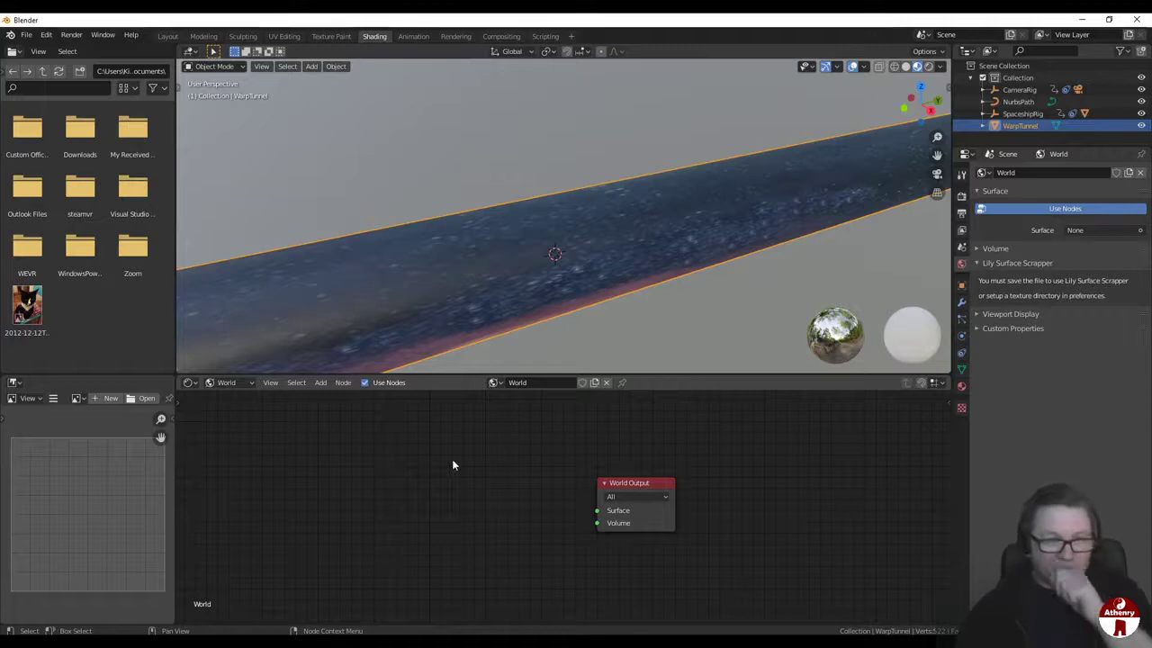
click(929, 69)
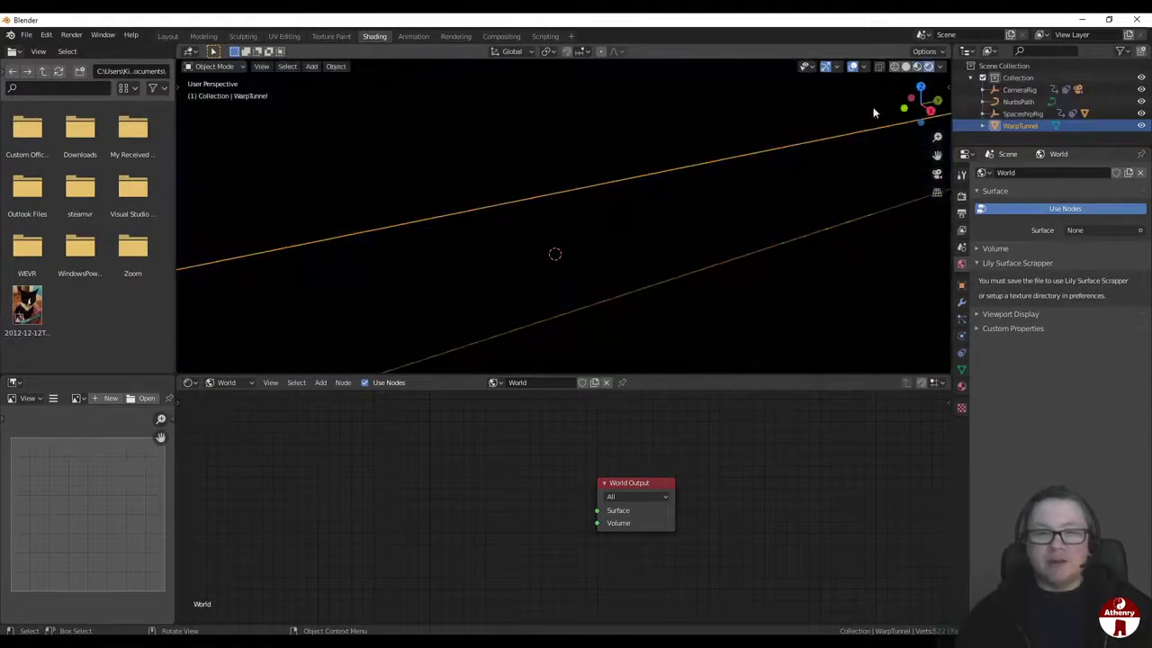
scroll(740, 234, down, 3)
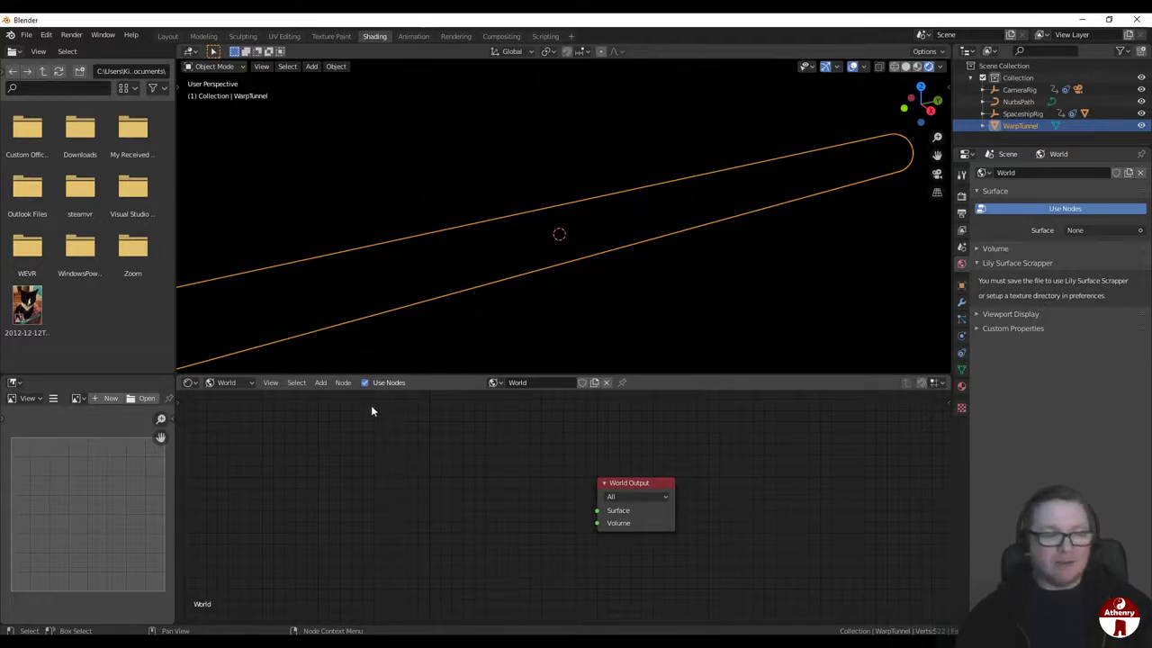
Step: Add a Musgrave Texture node beside the World Output node
click(343, 383)
mouse_move(326, 389)
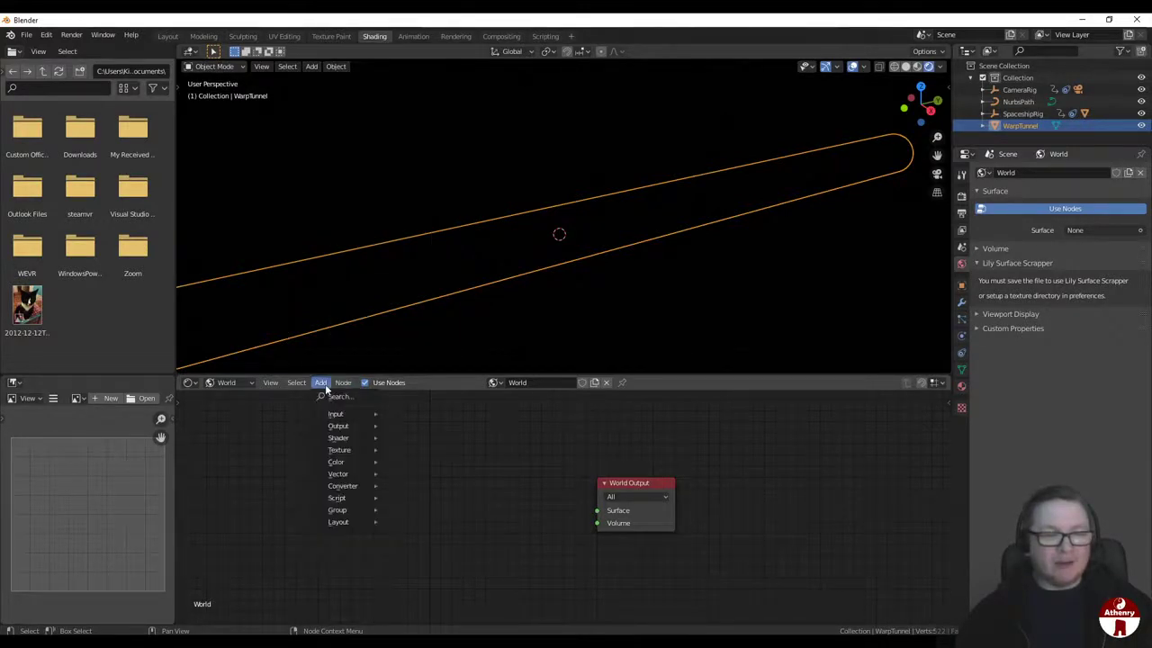
mouse_move(351, 449)
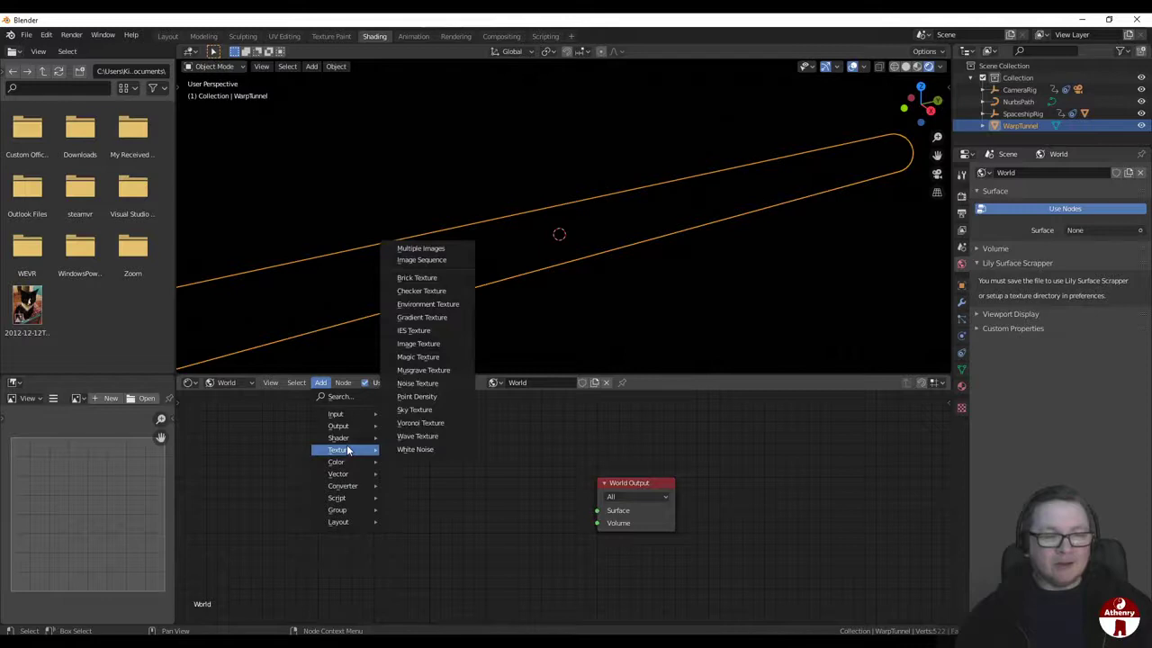
click(443, 376)
click(475, 484)
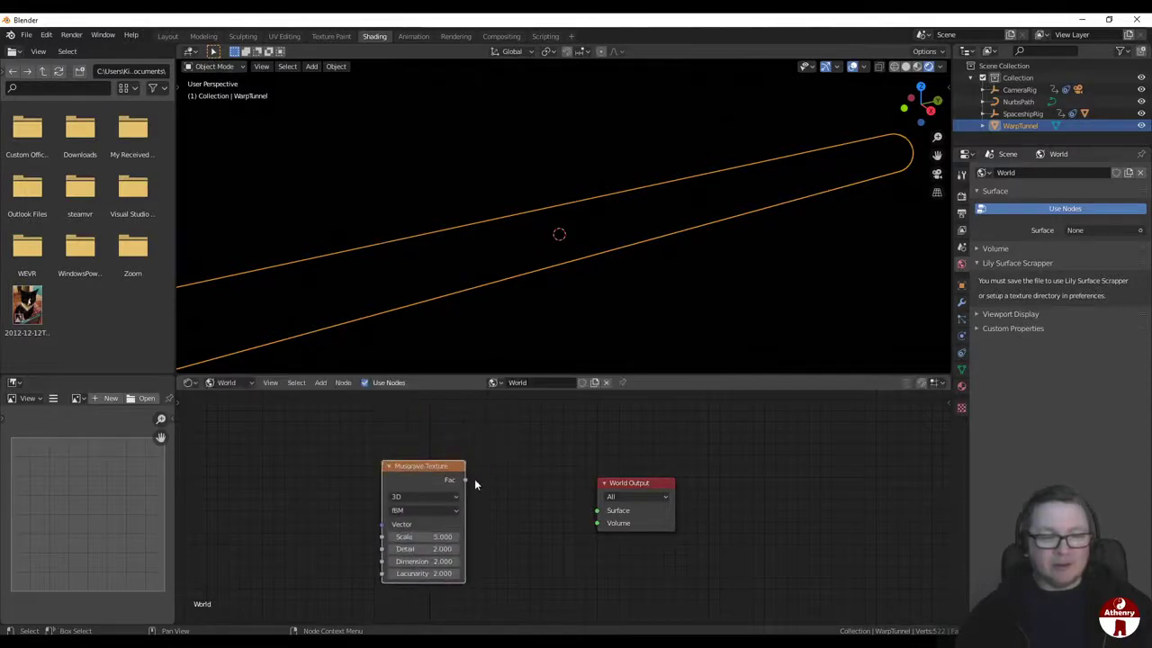
Step: Connect the Musgrave Texture's Fac output to the World Output's Surface input and inspect the background around the tunnel
drag(465, 479, 597, 511)
scroll(707, 258, down, 3)
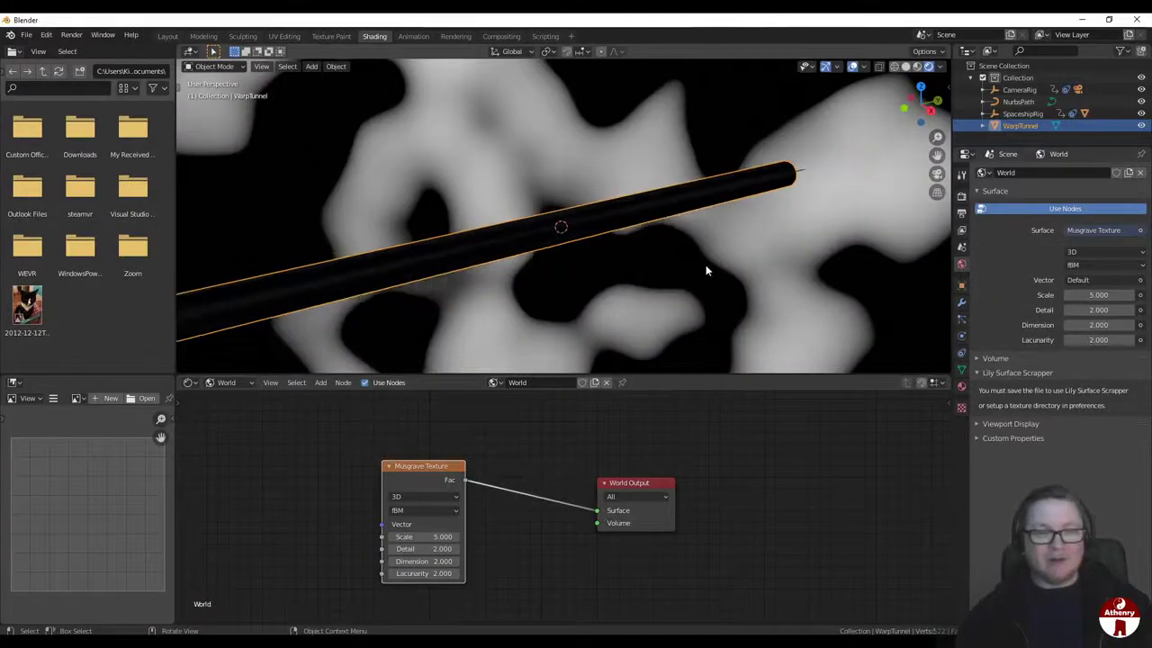
middle_drag(705, 264, 797, 249)
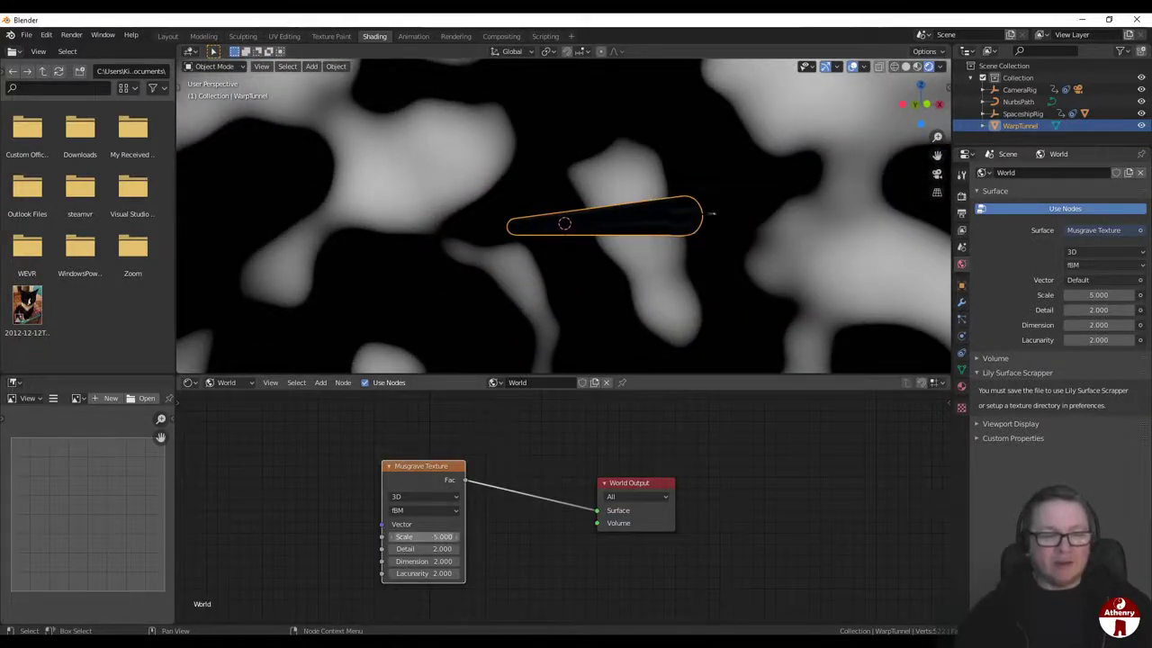
Step: Set the Musgrave Texture scale to 22.2 and insert a ColorRamp node between it and the World Output
drag(423, 536, 623, 537)
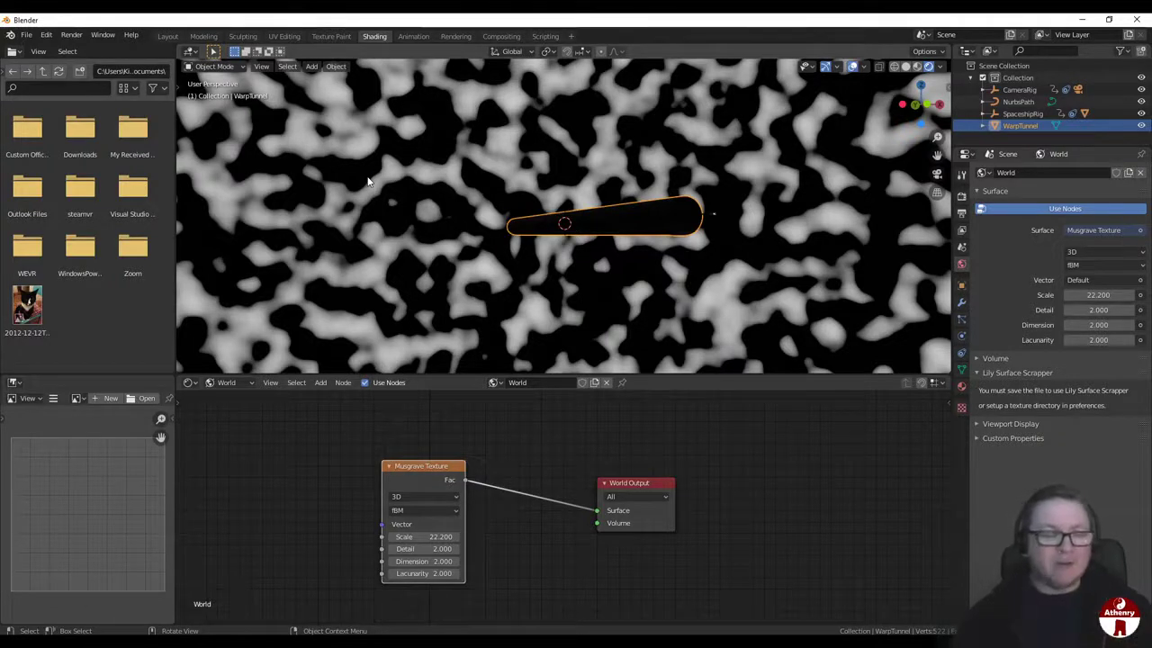
drag(432, 467, 394, 465)
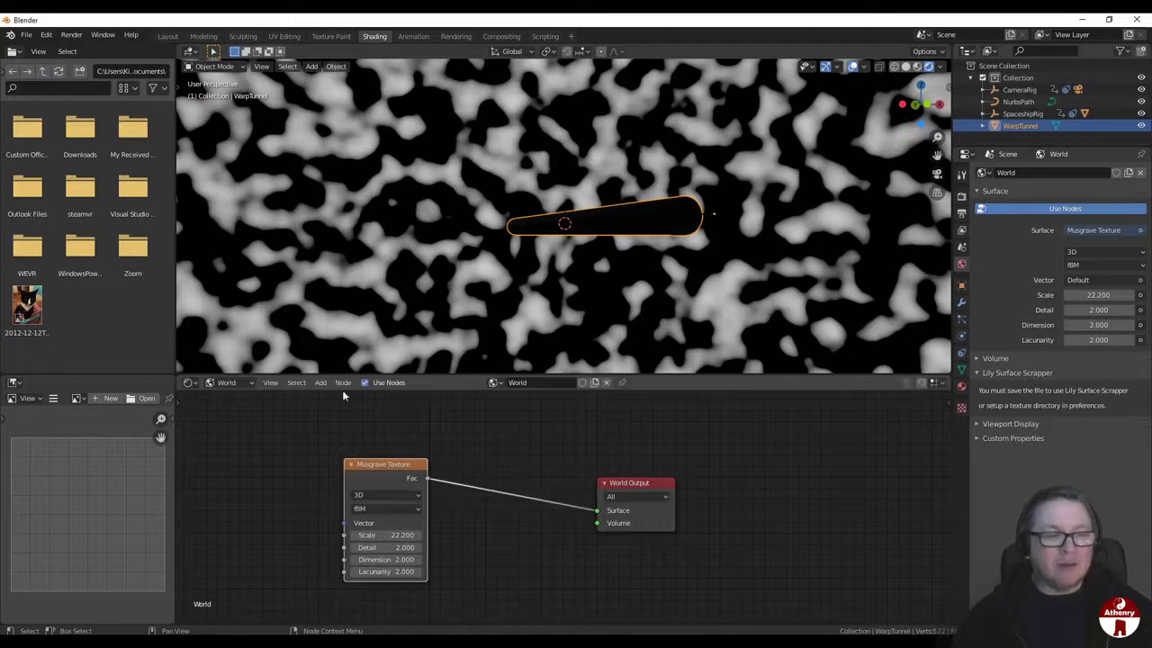
click(321, 383)
click(338, 396)
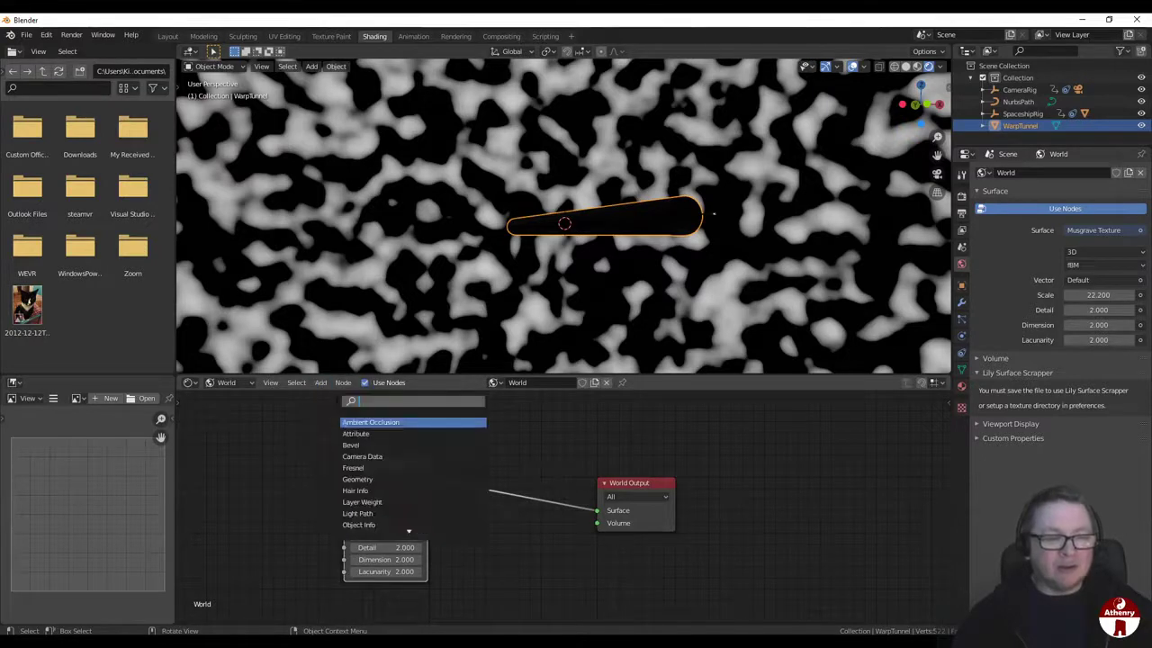
text(color)
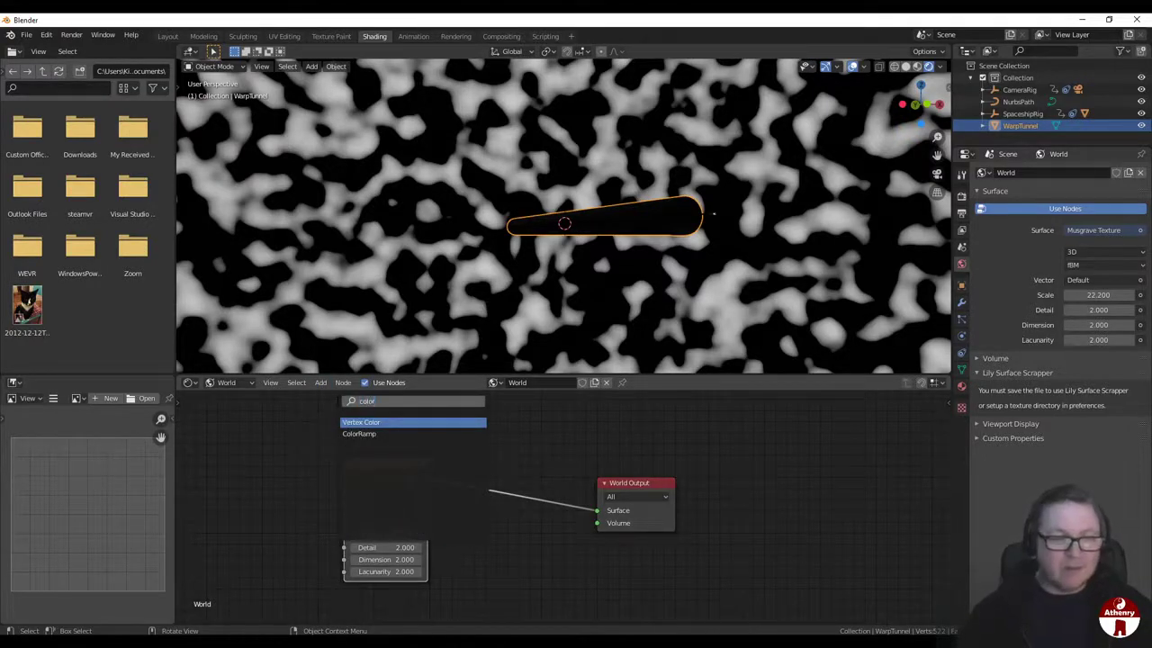
click(375, 434)
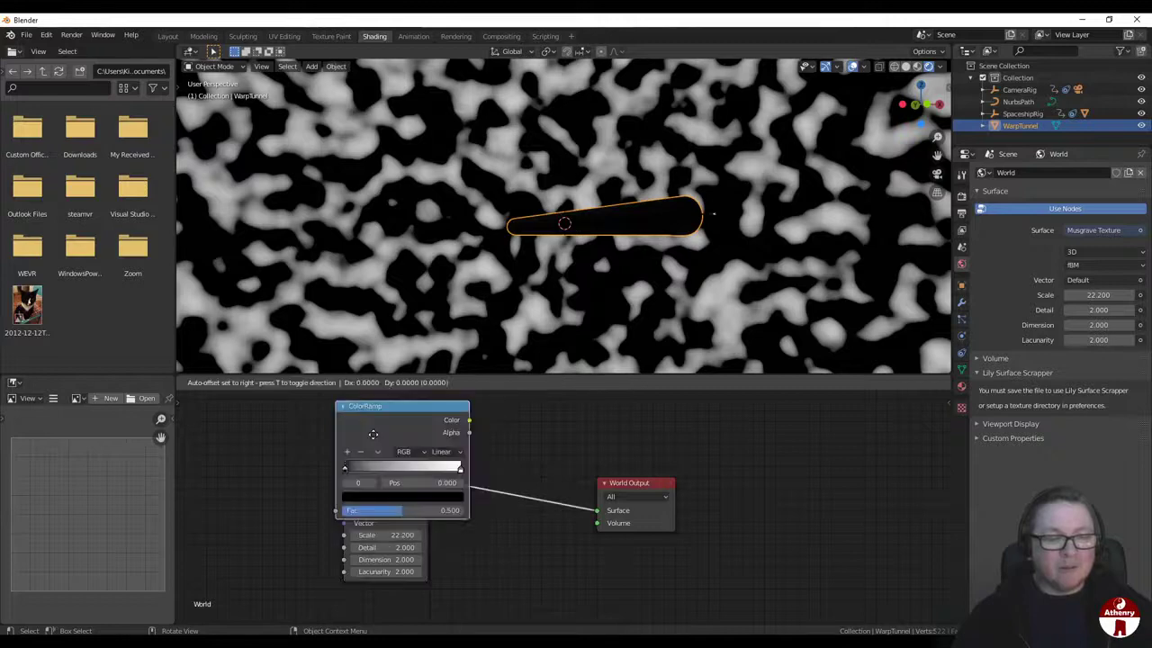
click(488, 472)
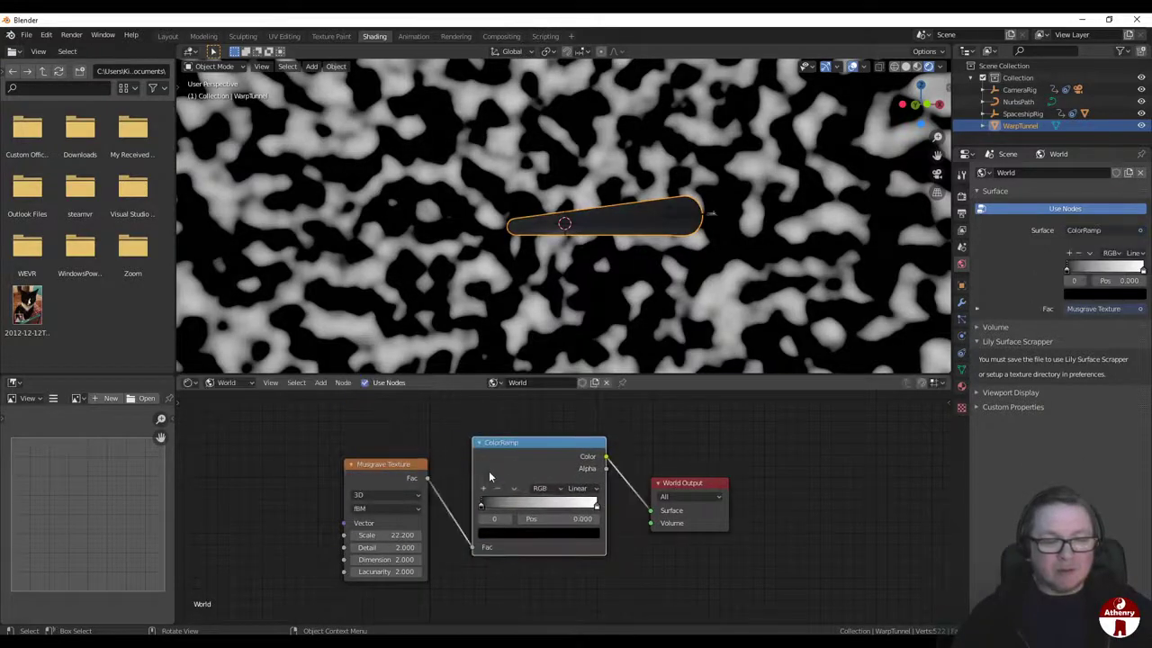
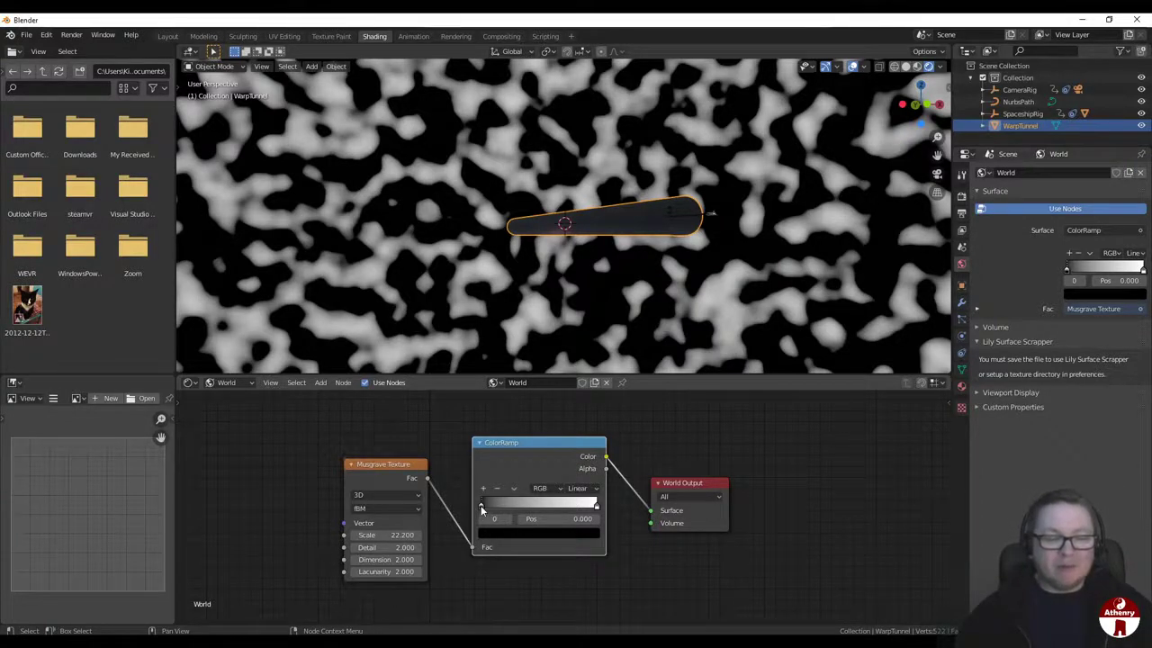
Step: Try the ColorRamp's black stop at 0.723 and 0.241, and undo a trial Musgrave detail of 16
drag(481, 508, 565, 509)
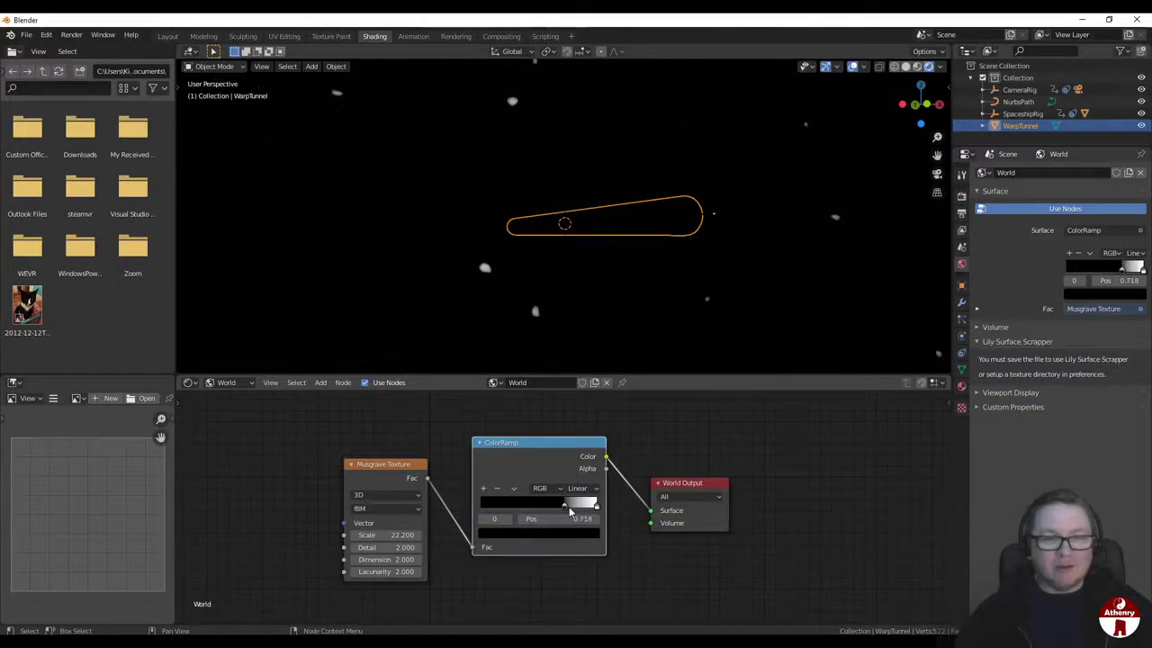
drag(561, 509, 569, 510)
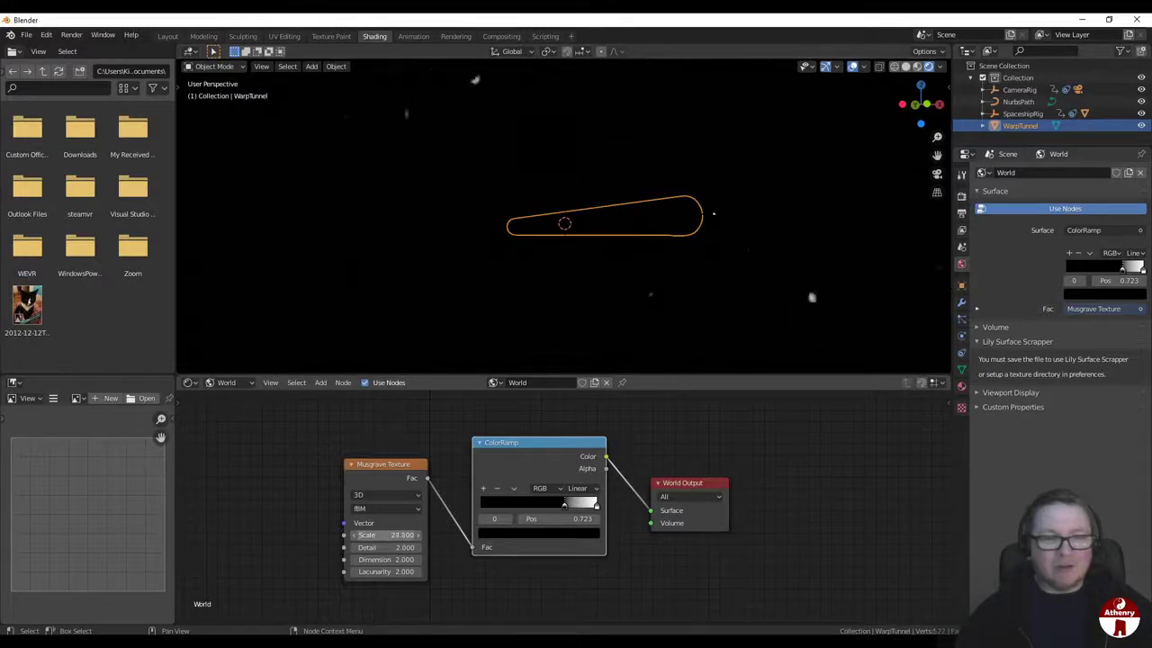
drag(387, 534, 369, 535)
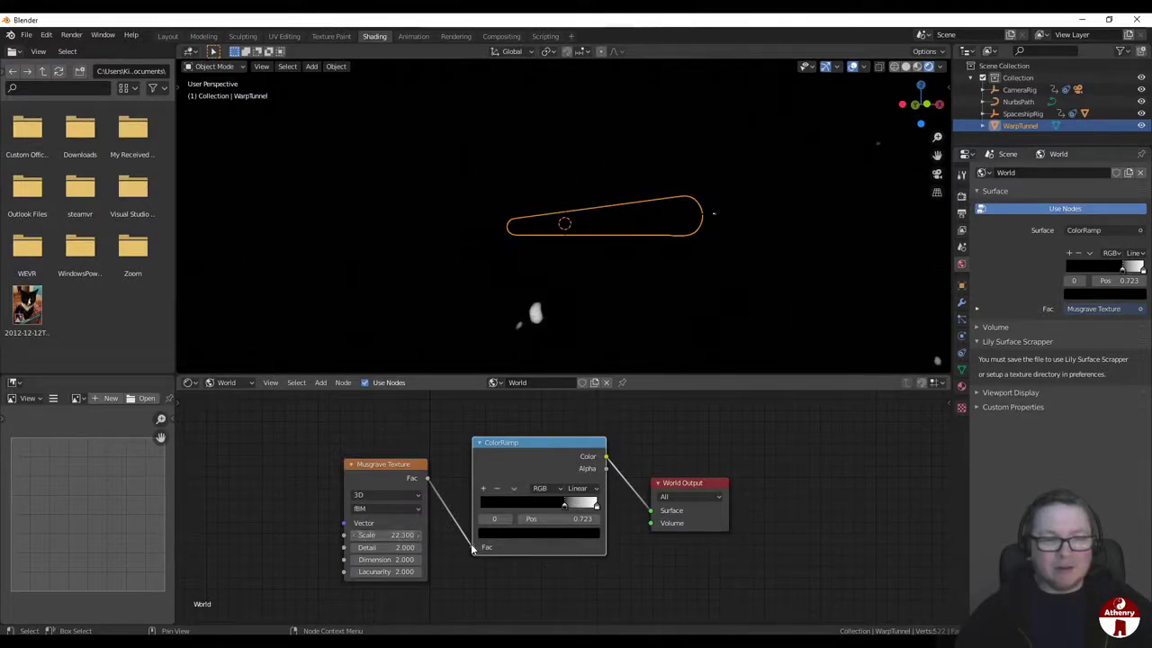
drag(564, 508, 507, 507)
drag(385, 547, 423, 547)
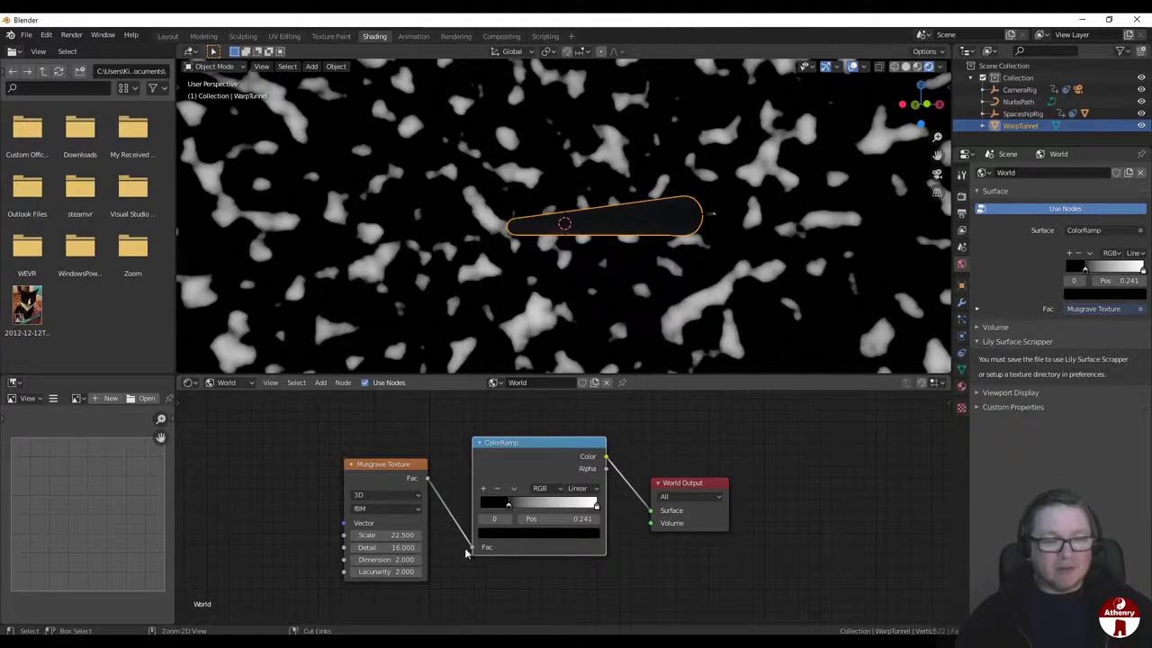
key(ctrl+z)
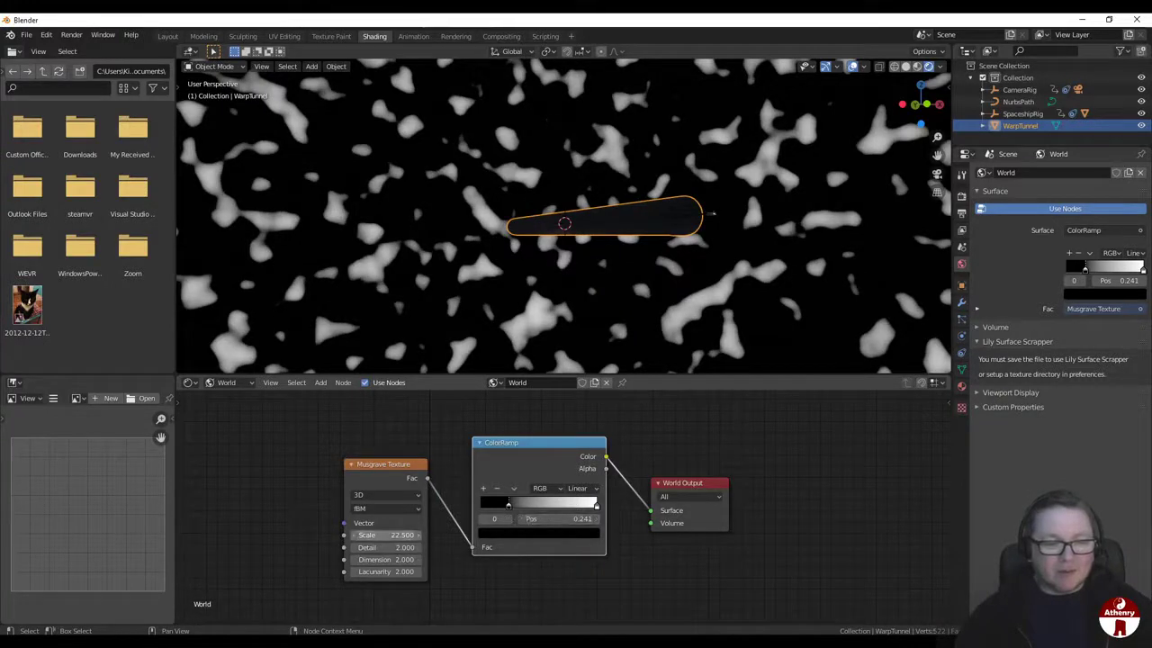
Step: Set the Musgrave Texture scale to 61.2 and move the ColorRamp's black stop to 0.609 for sparse, small stars
drag(387, 534, 666, 534)
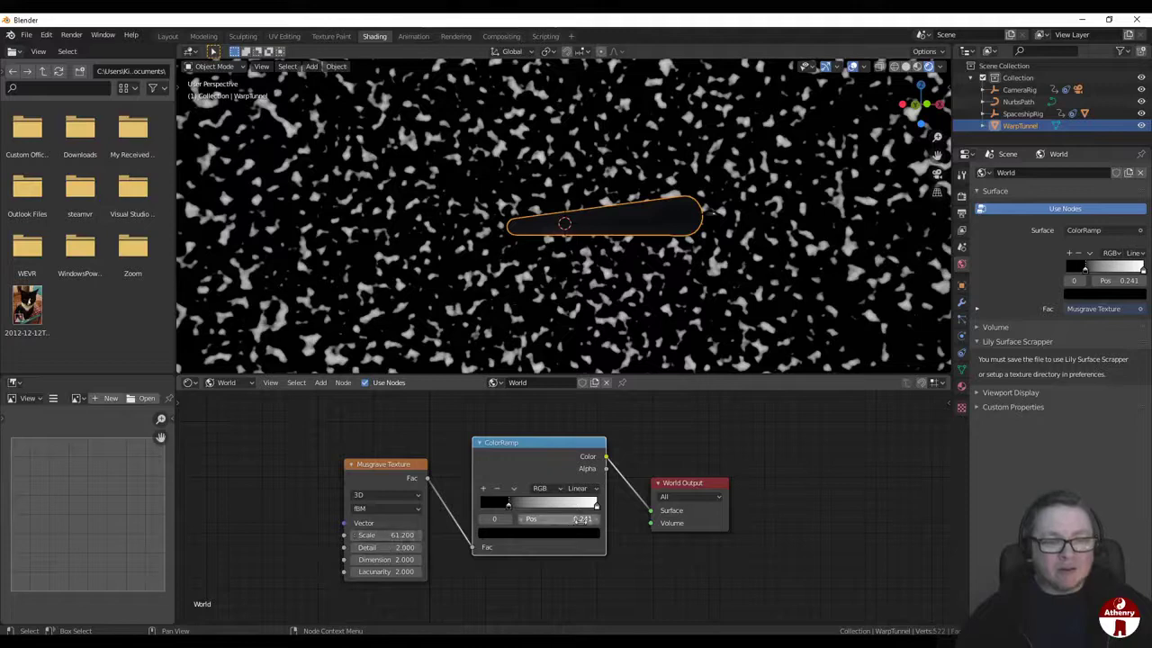
drag(508, 506, 575, 505)
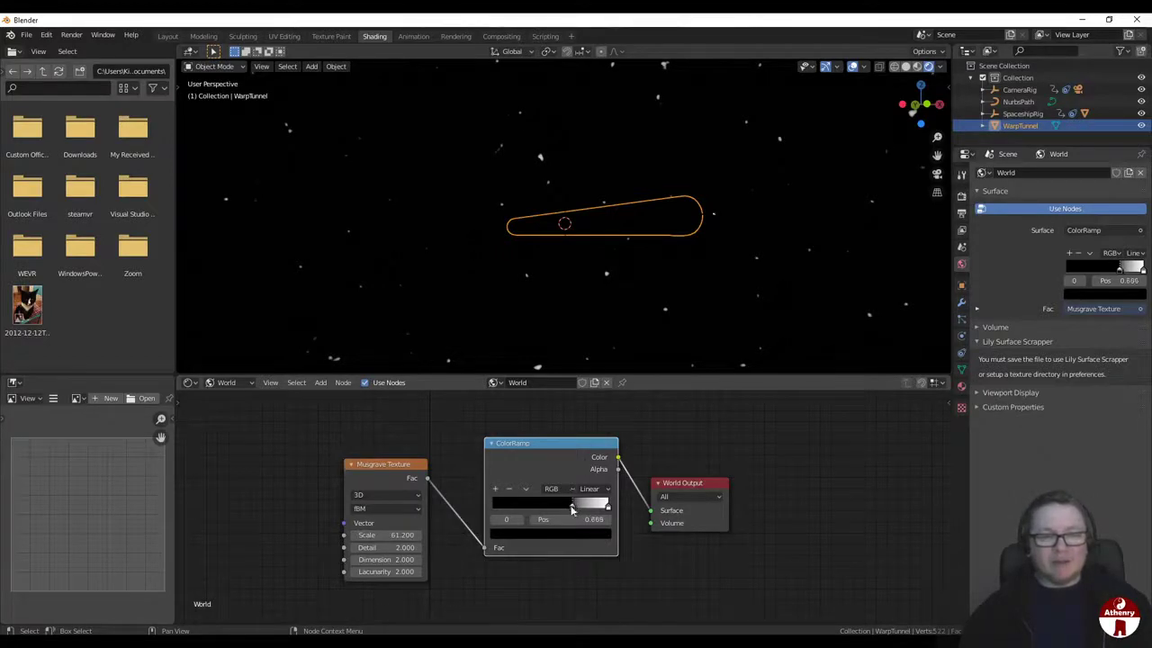
drag(567, 508, 561, 508)
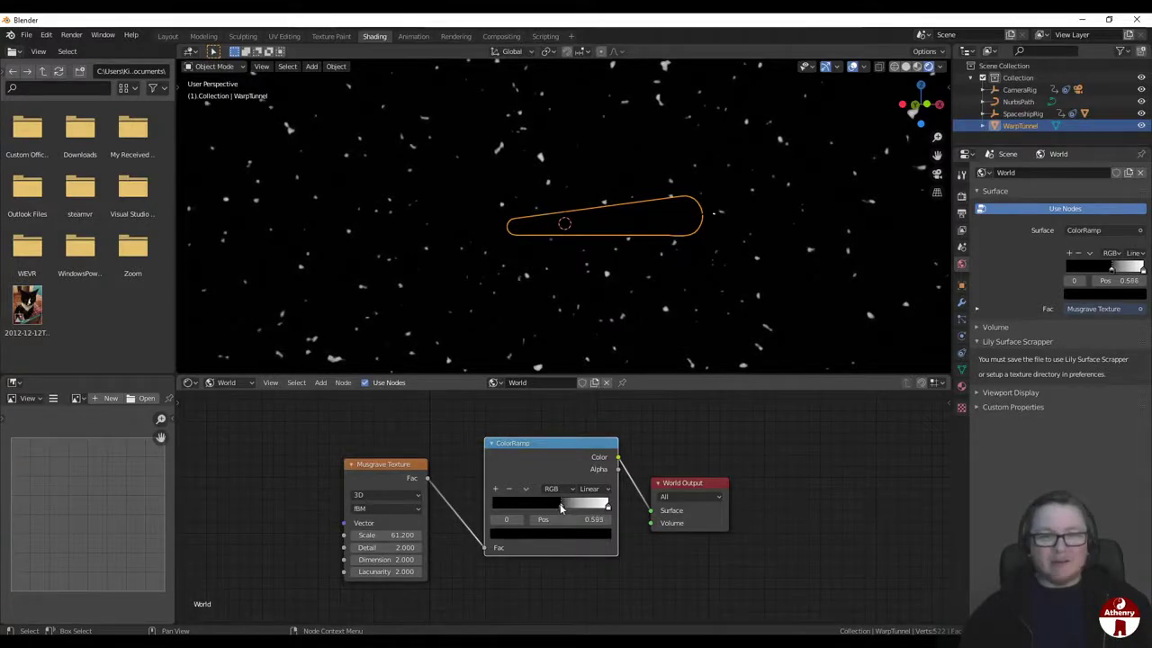
middle_drag(667, 280, 441, 269)
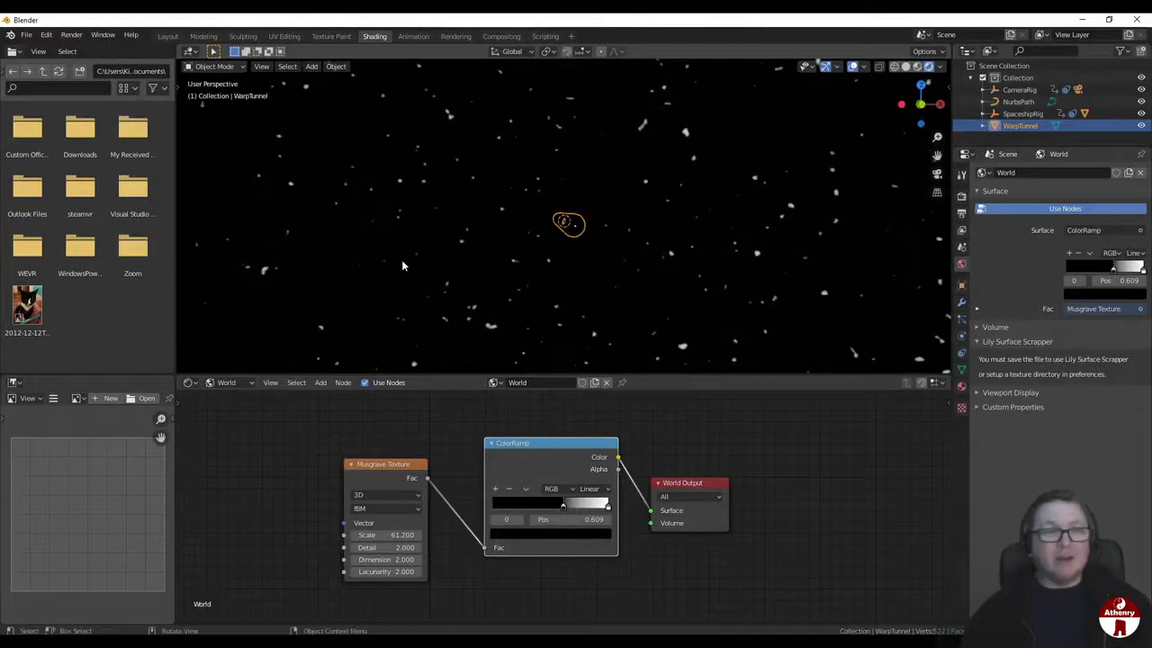
Step: Preview the animation against the star background in the Layout workspace with rendered shading, outside the camera view
click(168, 36)
click(1031, 199)
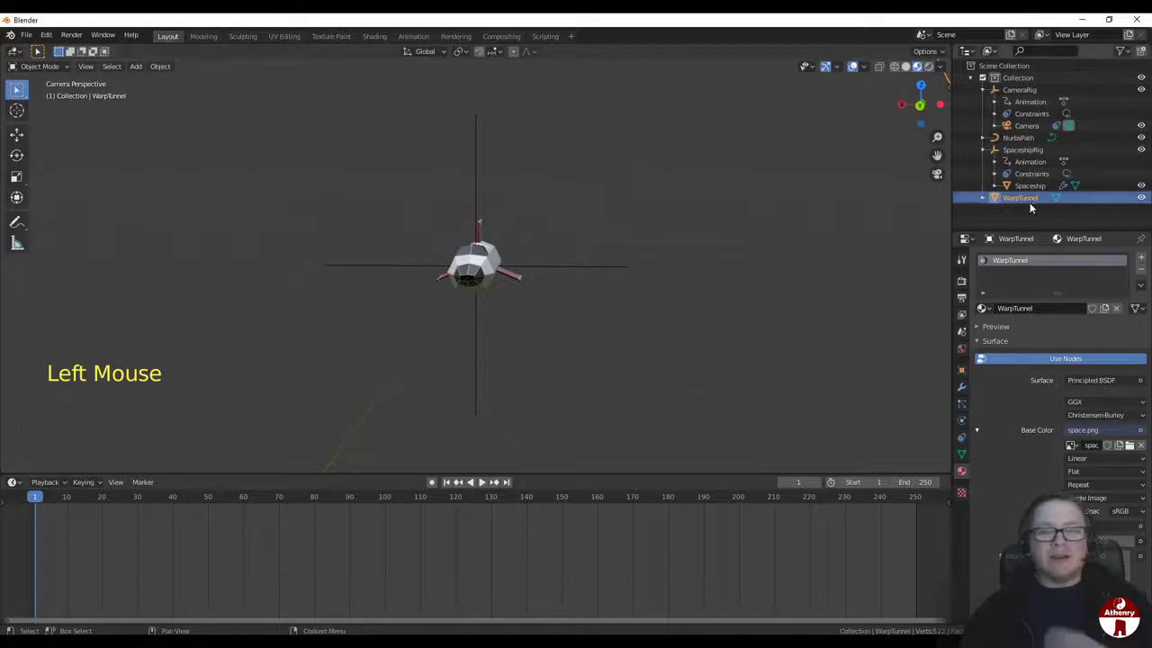
click(928, 67)
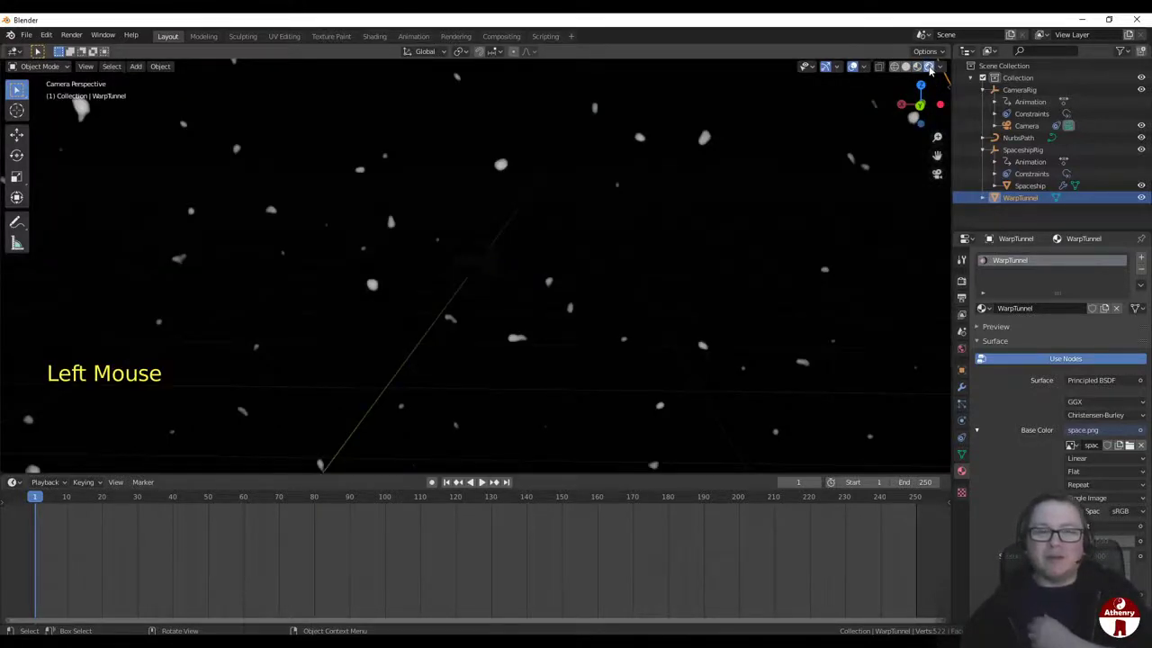
click(937, 175)
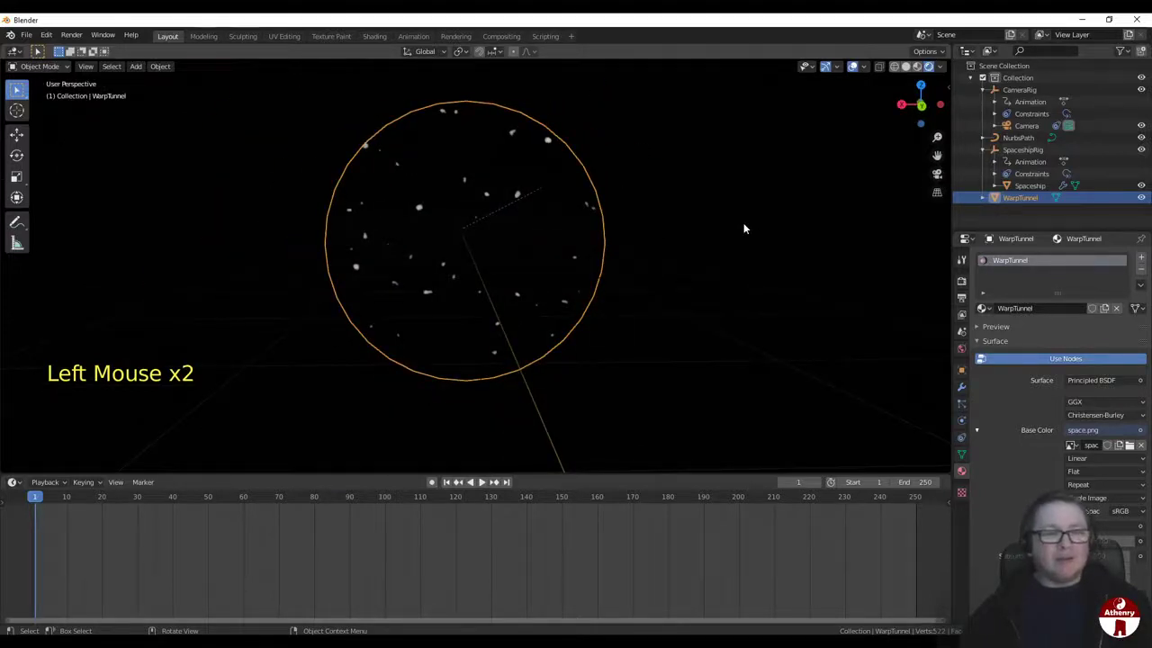
key(space)
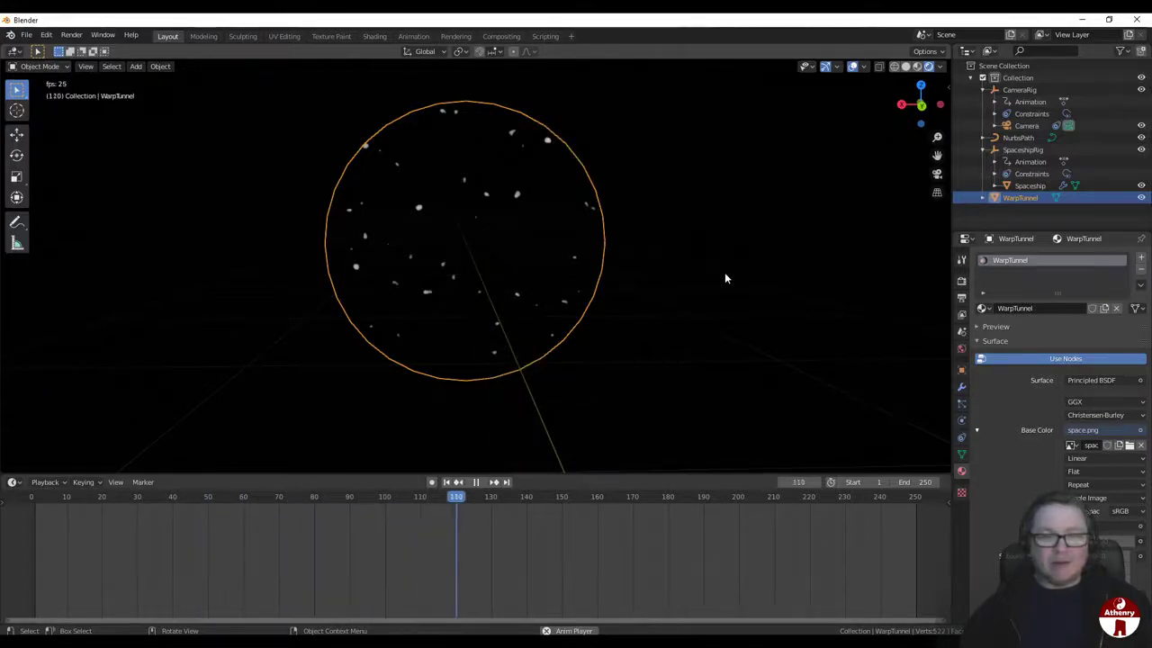
key(space)
middle_drag(834, 268, 483, 267)
scroll(484, 268, down, 3)
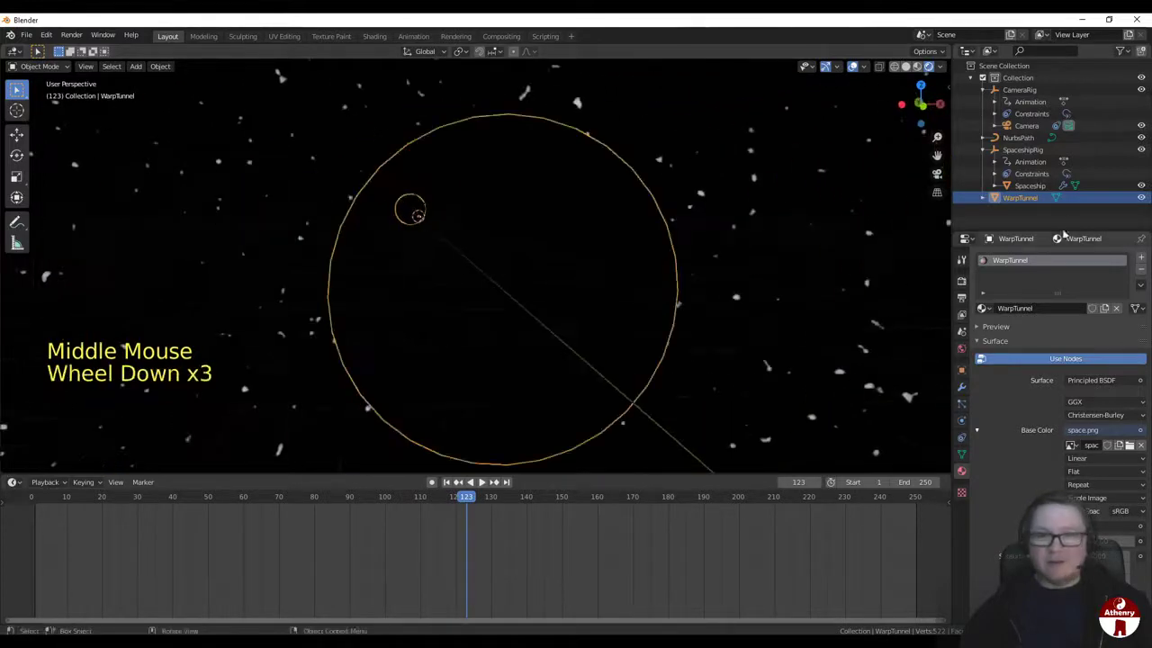
Step: Switch the viewport to material preview and play the animation through the camera up to frame 154
click(917, 67)
scroll(689, 271, down, 2)
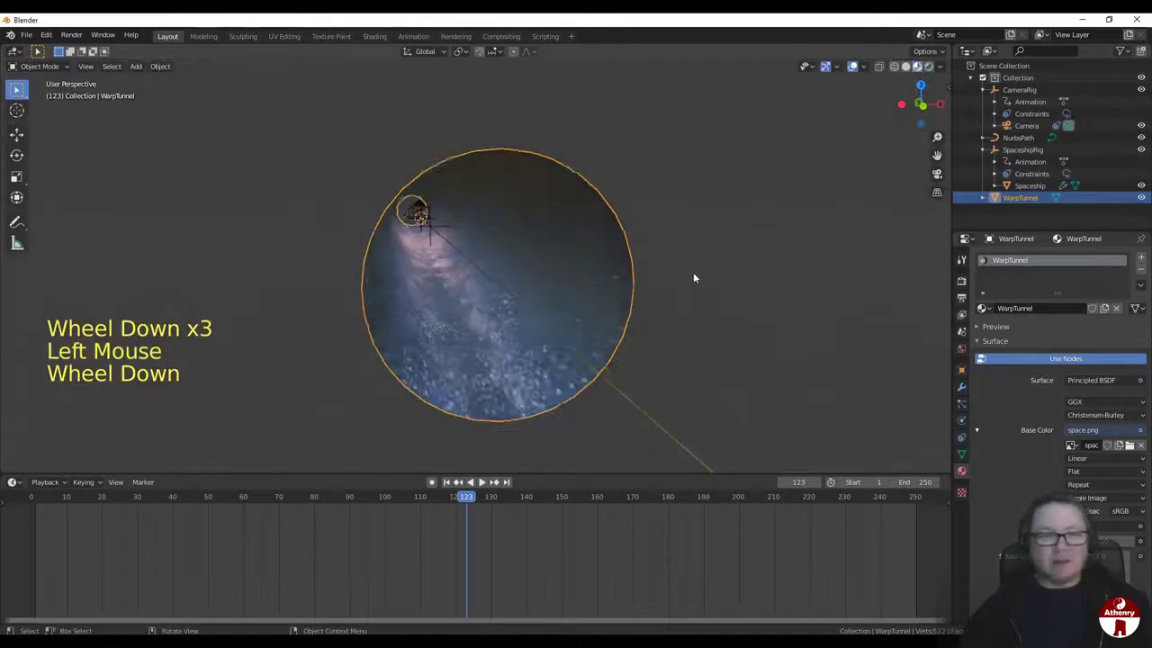
key(space)
key(space)
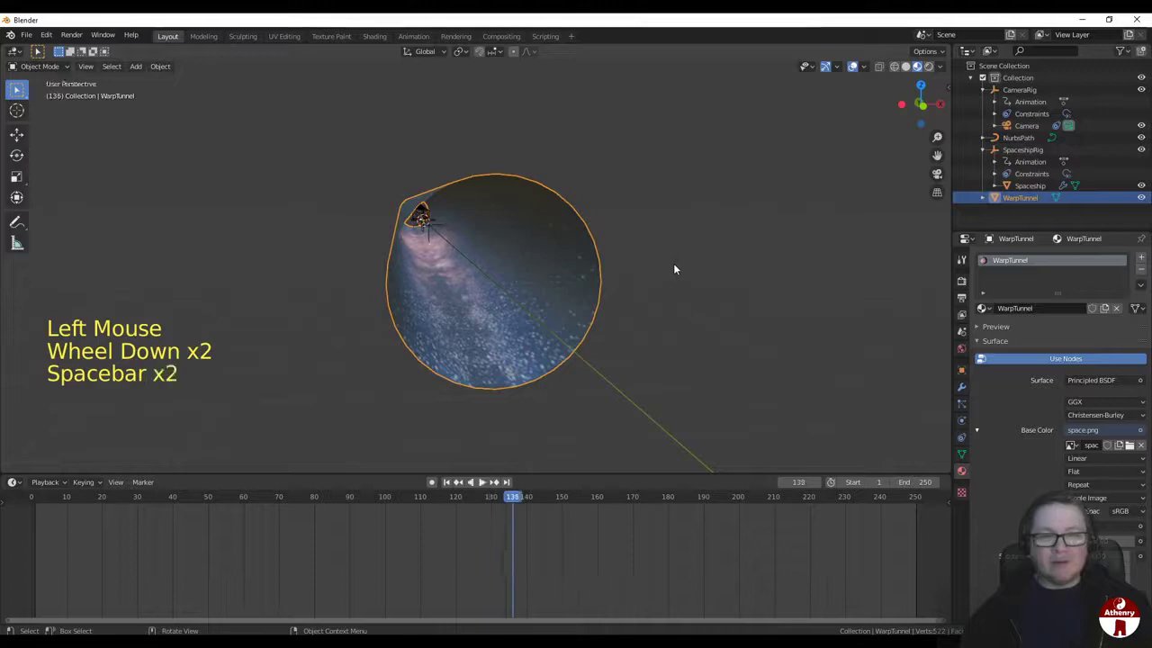
click(936, 175)
key(space)
key(space)
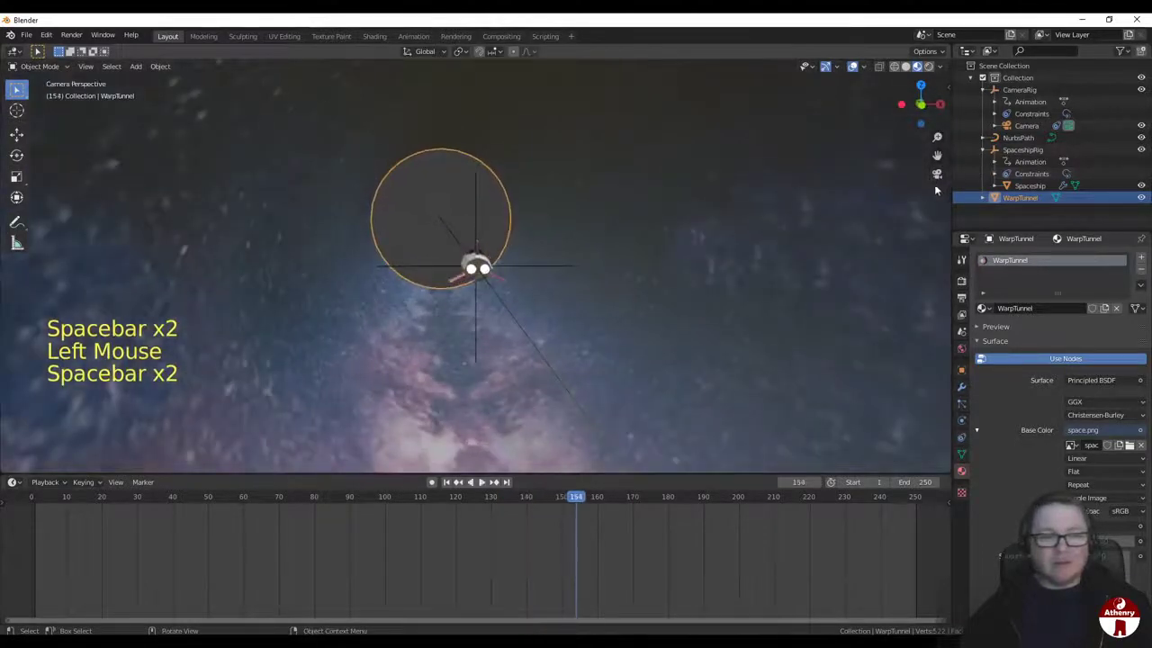
Step: Examine the spaceship and camera inside the WarpTunnel, from the camera view and from the tunnel's open end
scroll(736, 259, down, 12)
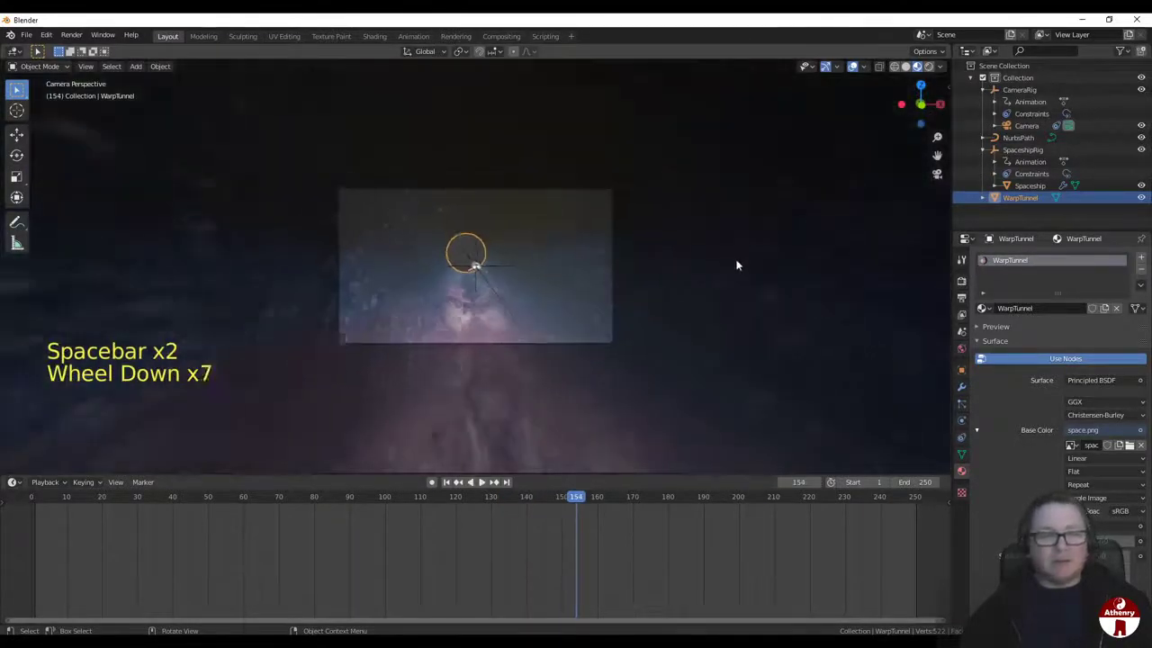
scroll(717, 269, up, 9)
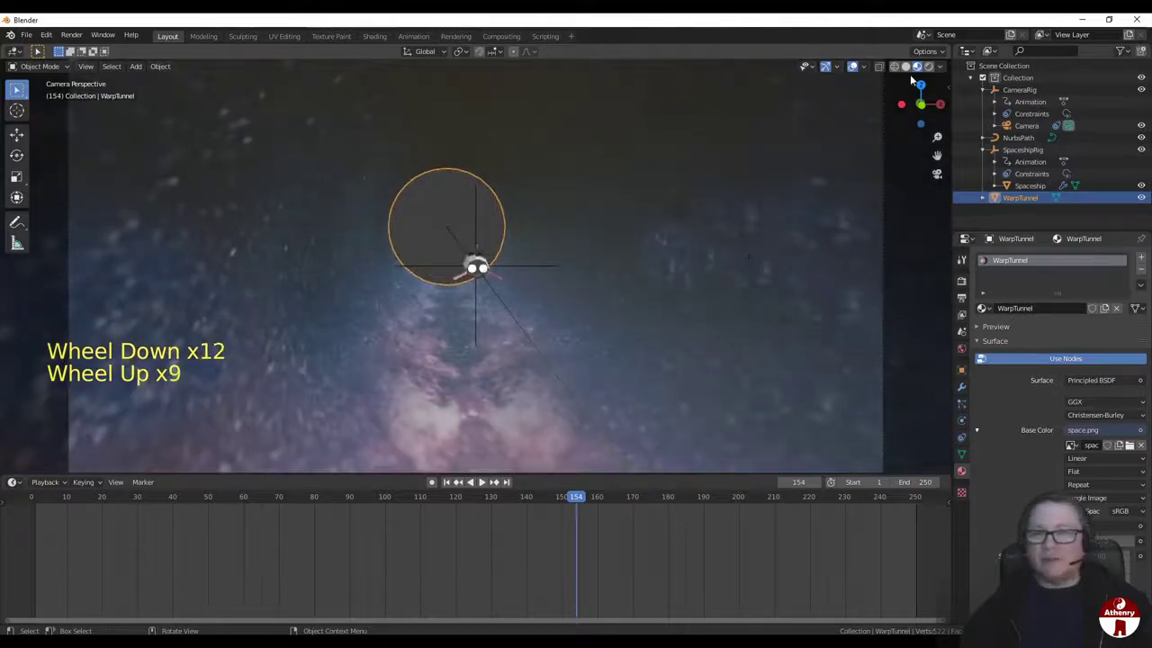
middle_drag(594, 233, 767, 242)
scroll(777, 292, down, 5)
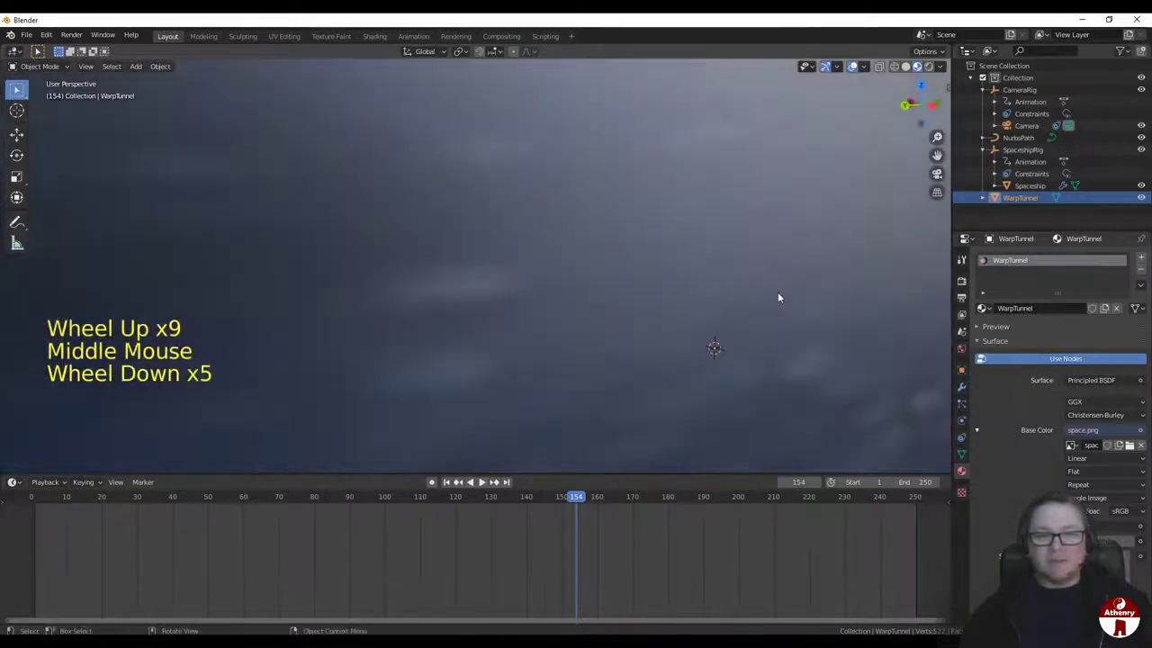
scroll(781, 299, down, 15)
middle_drag(651, 296, 508, 279)
scroll(687, 295, down, 4)
scroll(609, 300, up, 3)
scroll(507, 280, up, 4)
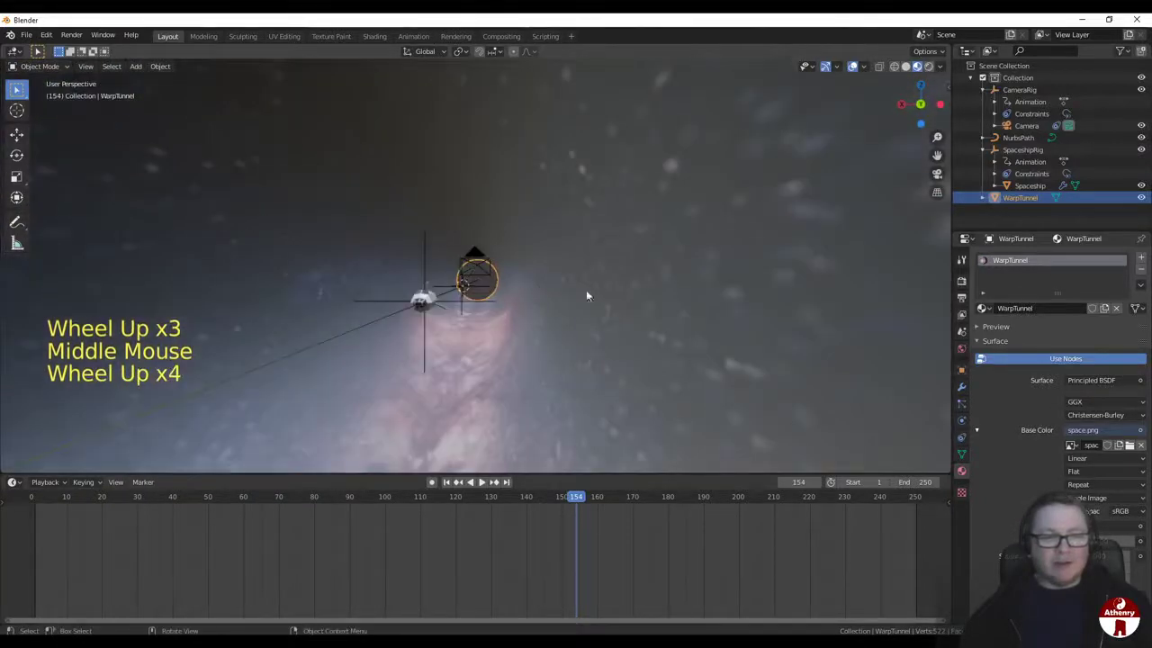
scroll(635, 291, up, 2)
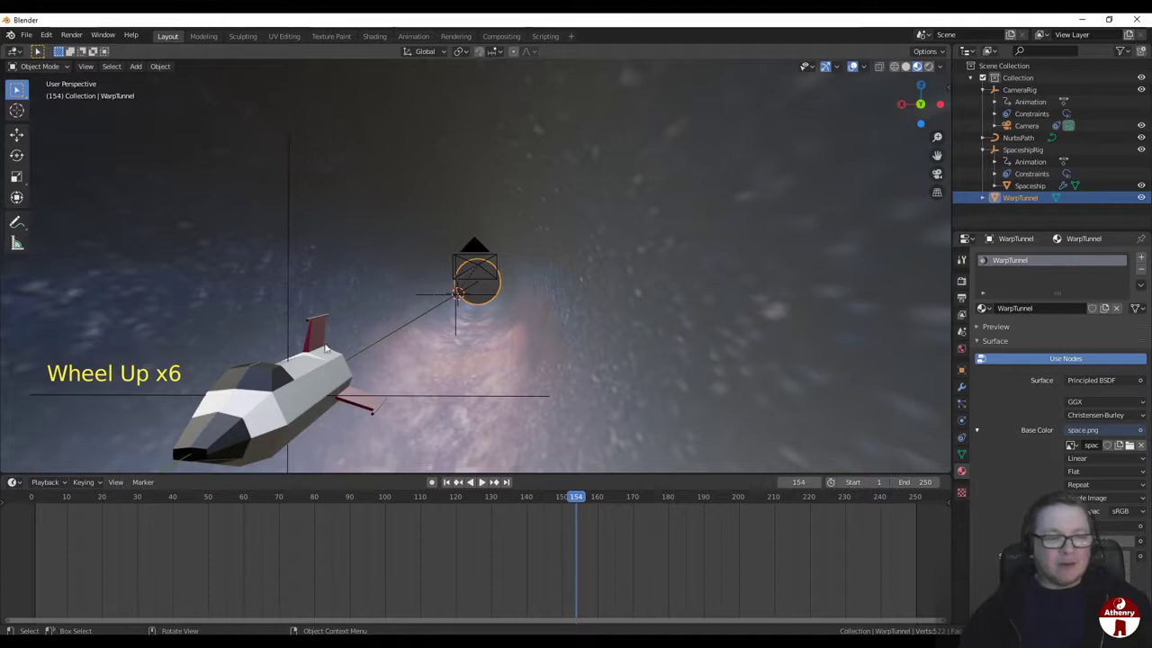
scroll(662, 326, down, 6)
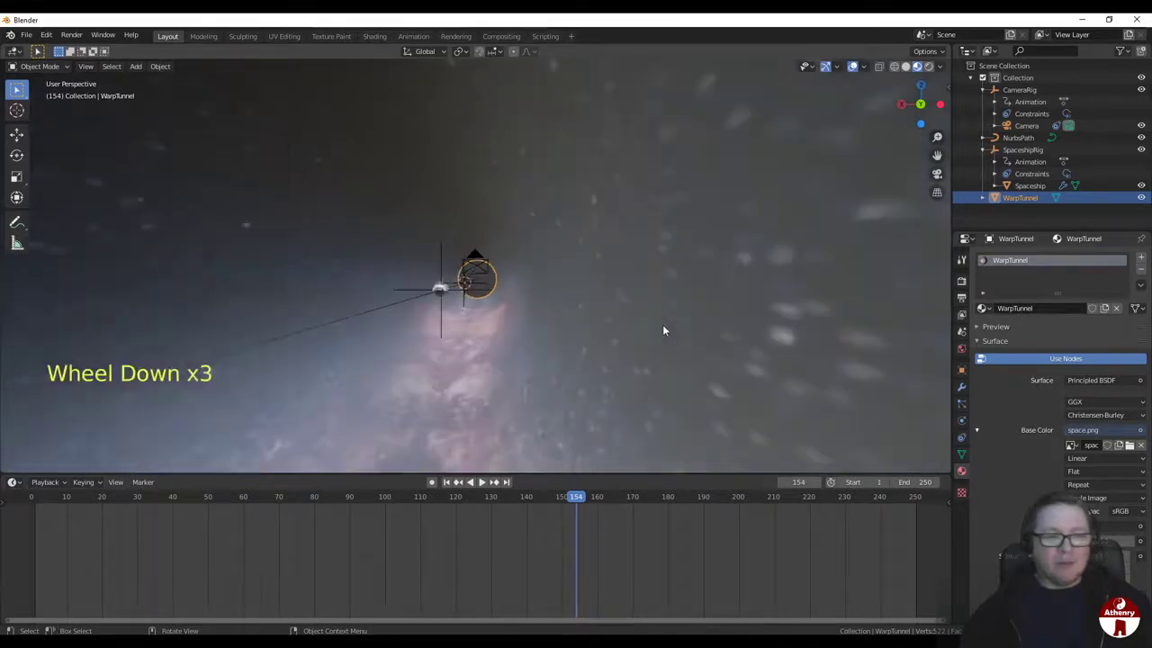
click(506, 247)
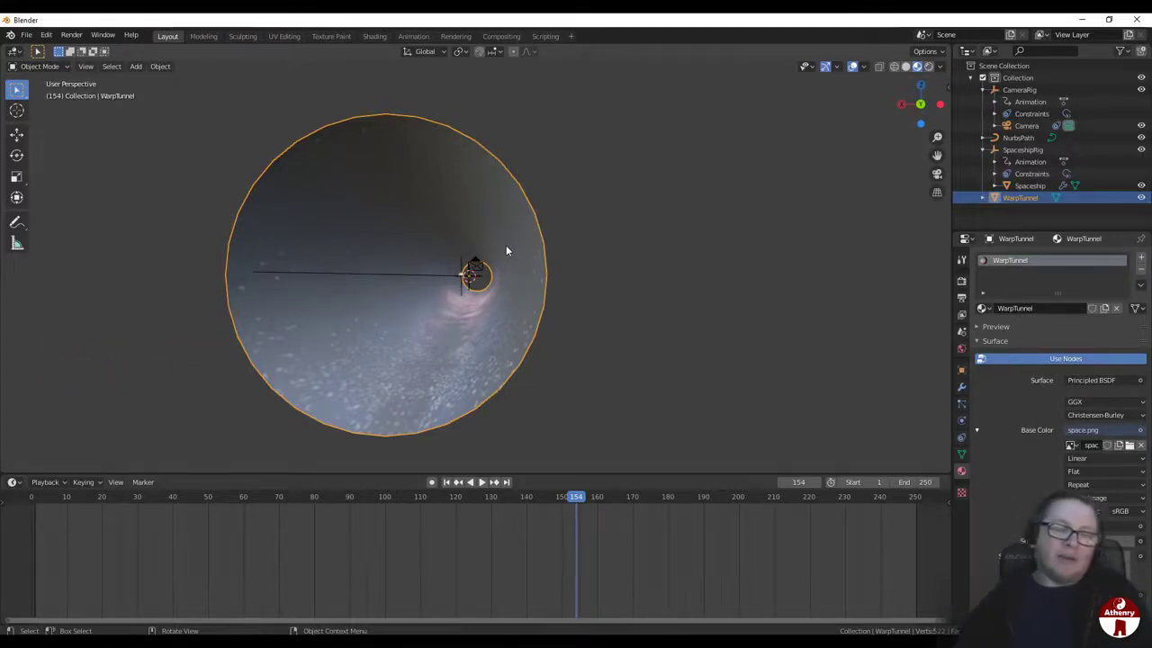
scroll(506, 251, up, 3)
scroll(508, 260, down, 1)
scroll(508, 260, down, 3)
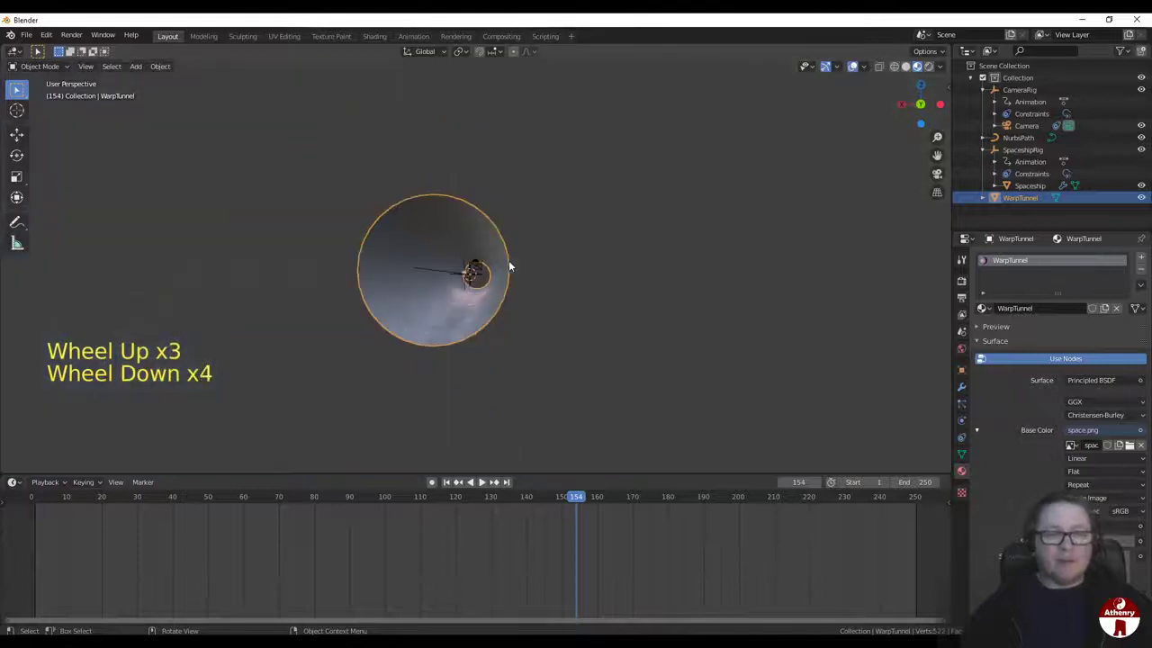
middle_drag(509, 260, 504, 275)
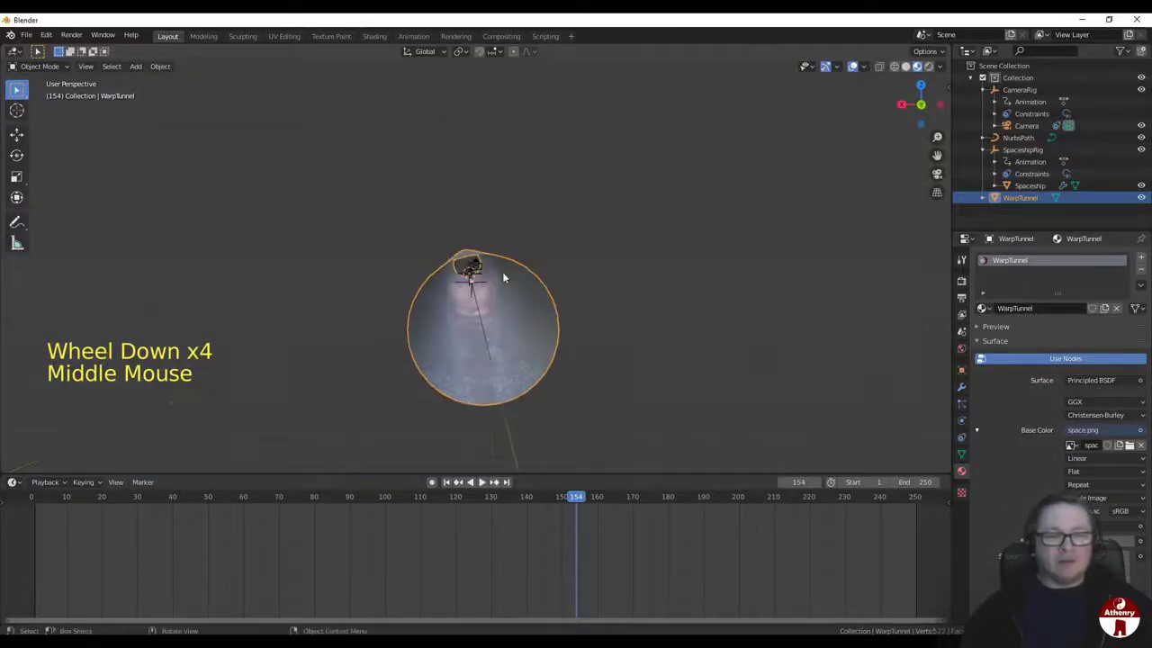
click(518, 279)
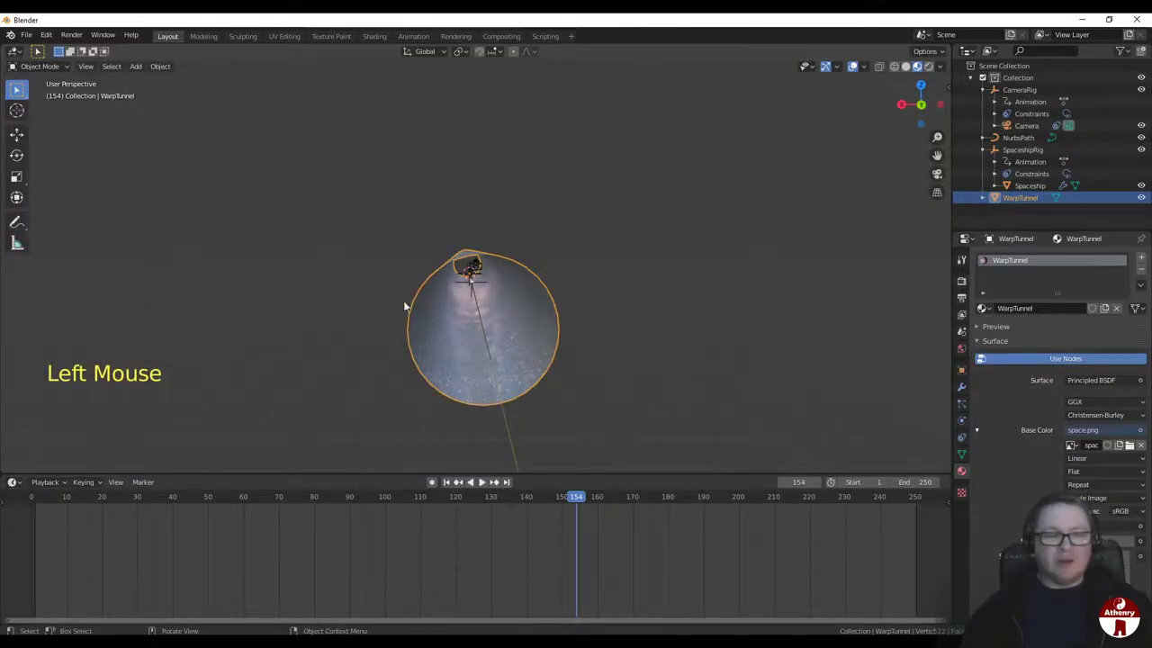
scroll(518, 324, up, 2)
scroll(517, 325, down, 2)
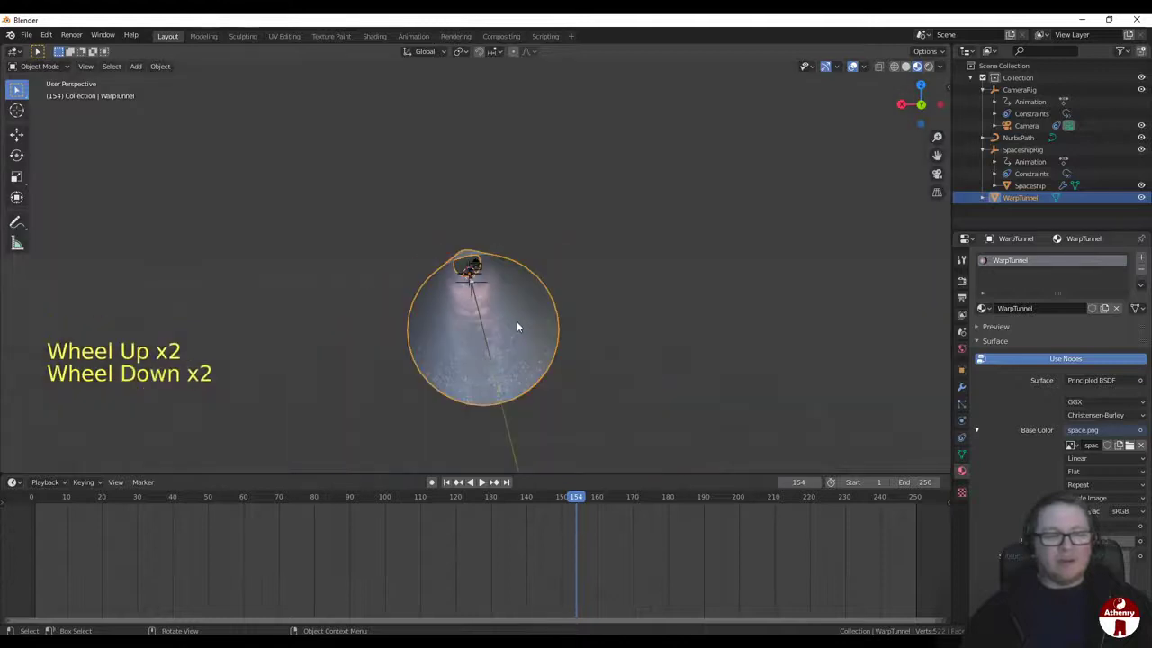
Step: Open the WarpTunnel object's material node tree in the Shading workspace in place of the world nodes
scroll(517, 325, up, 1)
middle_drag(525, 319, 527, 318)
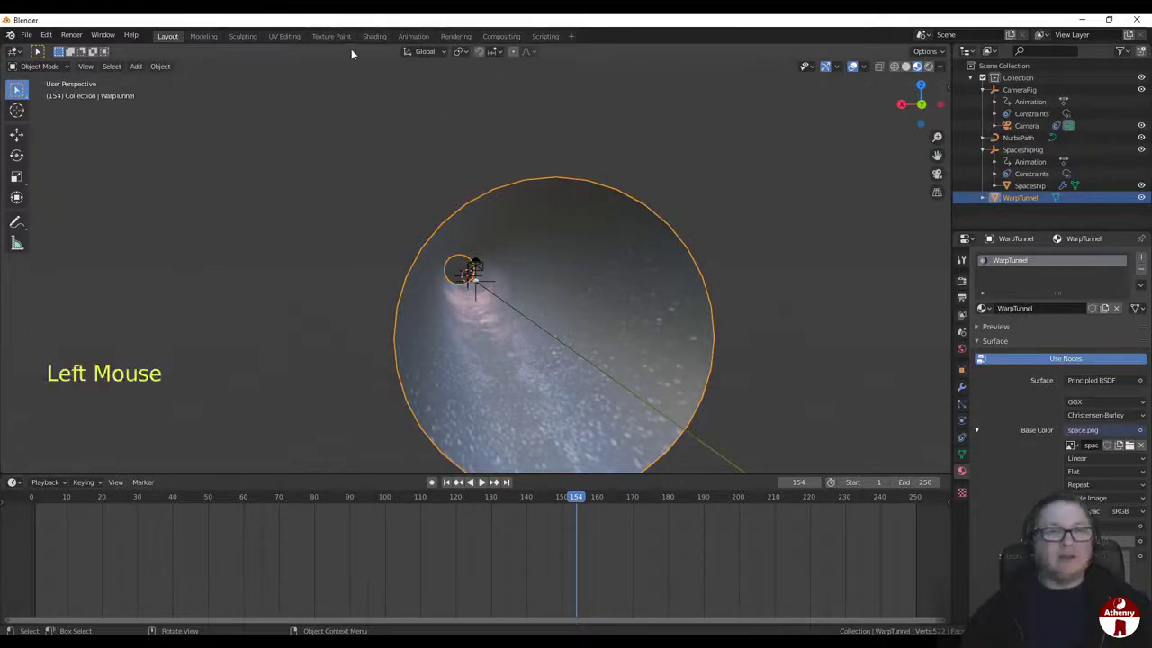
click(374, 36)
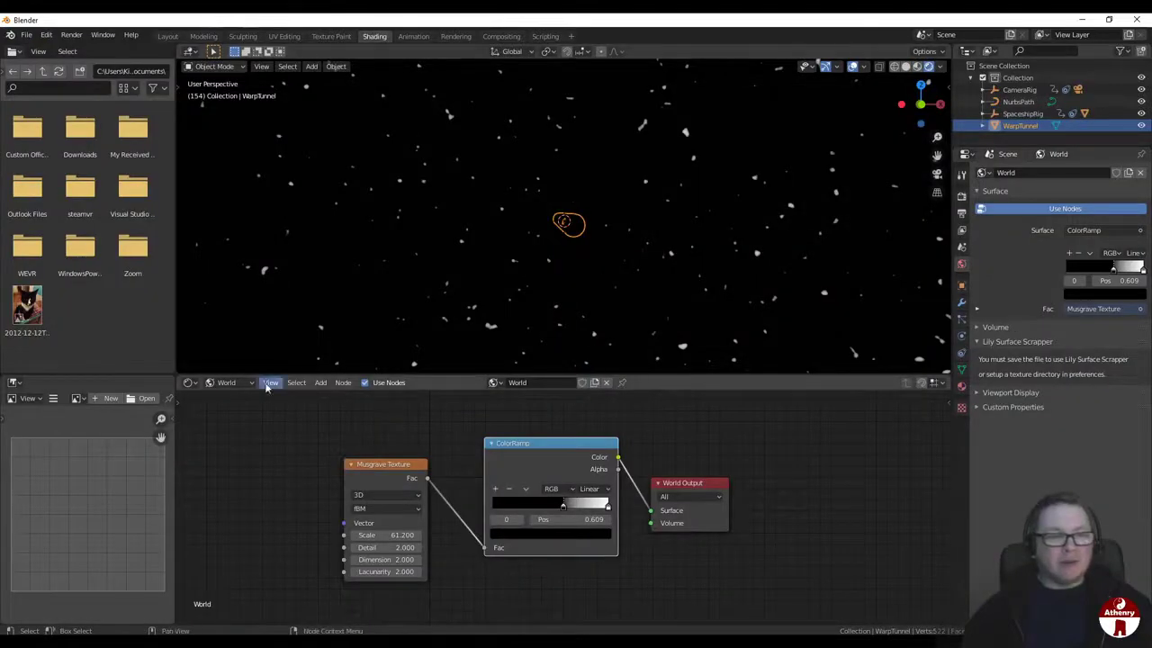
click(230, 397)
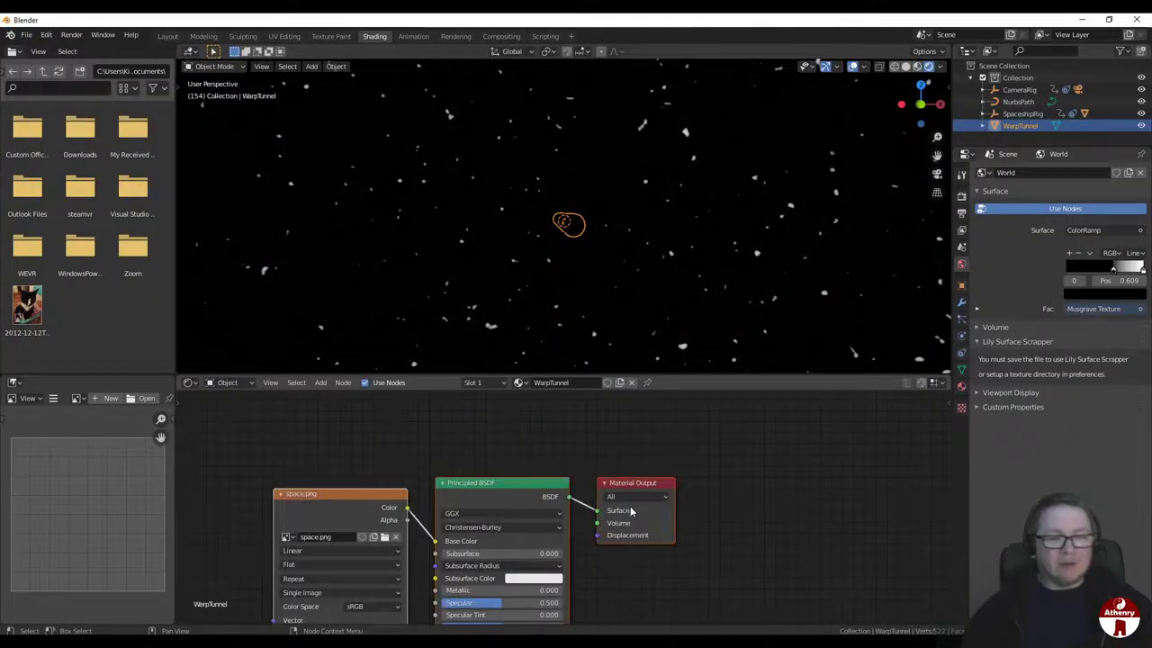
scroll(631, 511, up, 2)
scroll(631, 512, down, 5)
middle_drag(664, 585, 712, 516)
scroll(604, 471, down, 2)
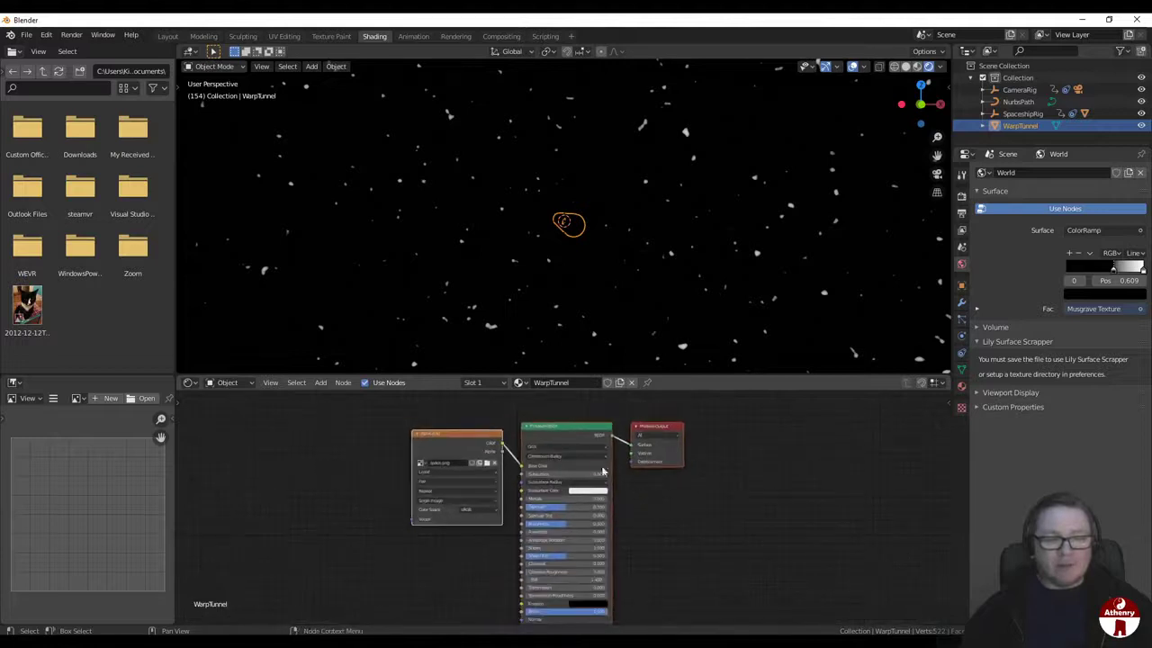
Step: Move the space.png image texture node away from the shader and delete the Principled BSDF node
click(563, 436)
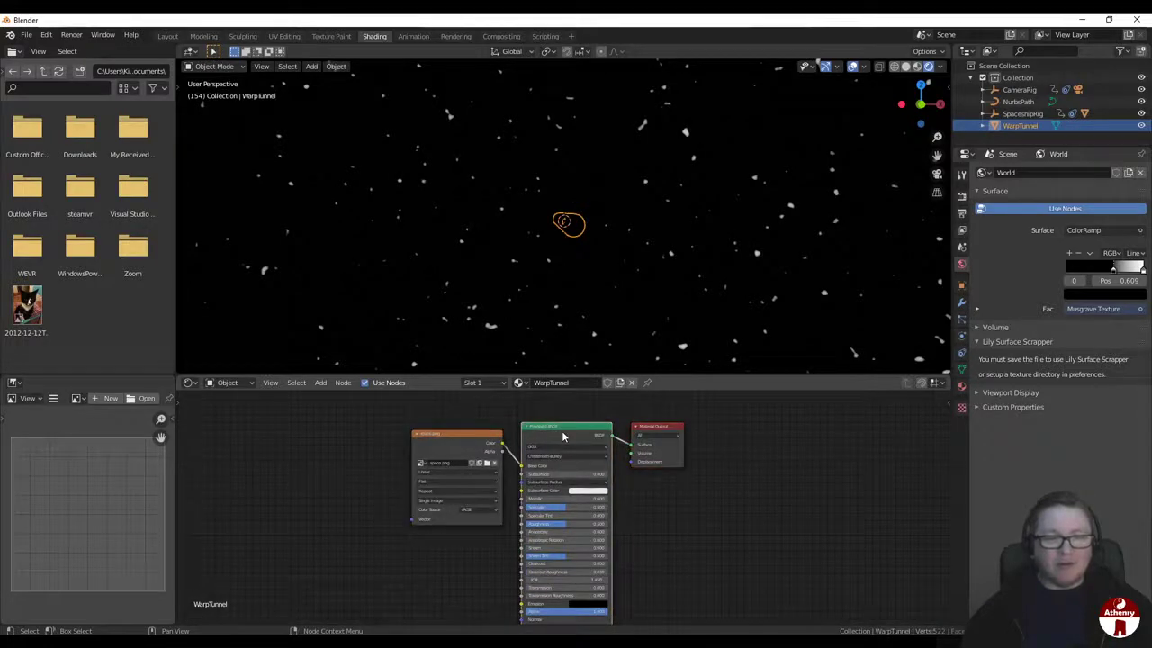
drag(475, 435, 442, 435)
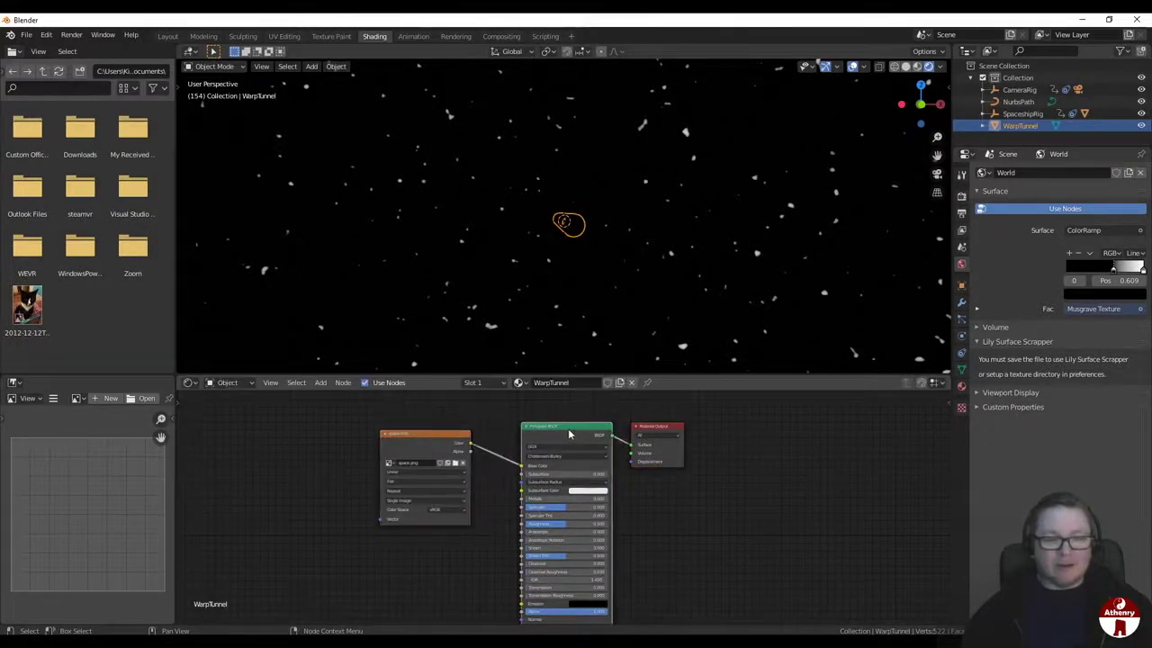
click(568, 433)
key(x)
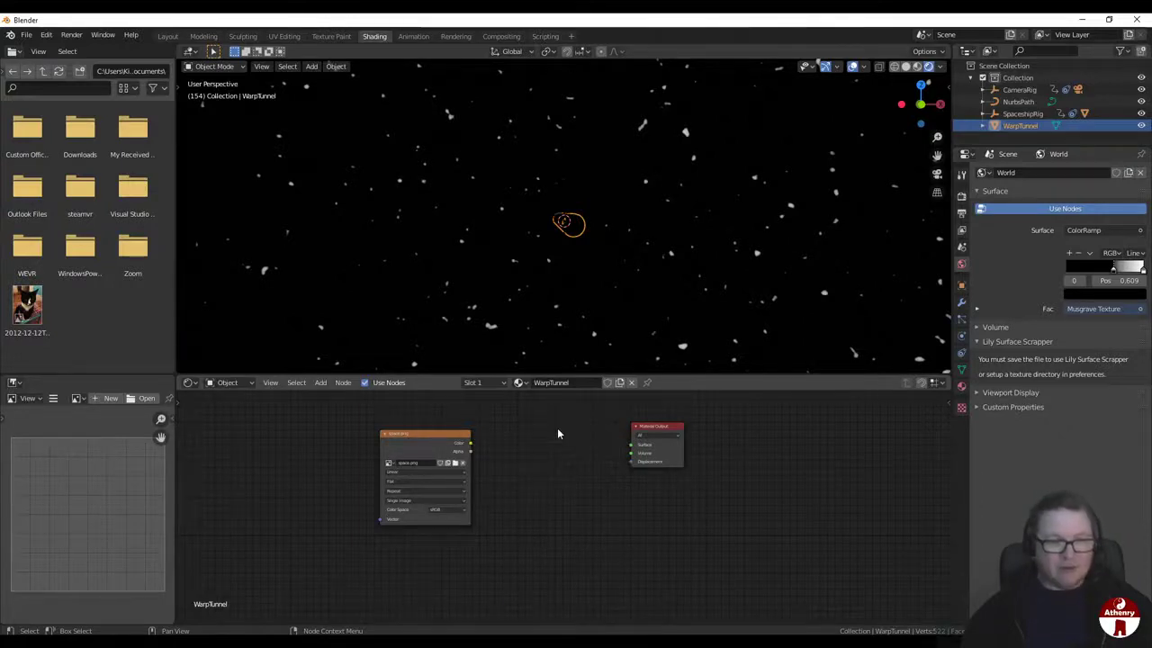
Step: Add an Emission shader and connect it between the space.png Color output and the Material Output's Surface input
click(321, 382)
mouse_move(340, 440)
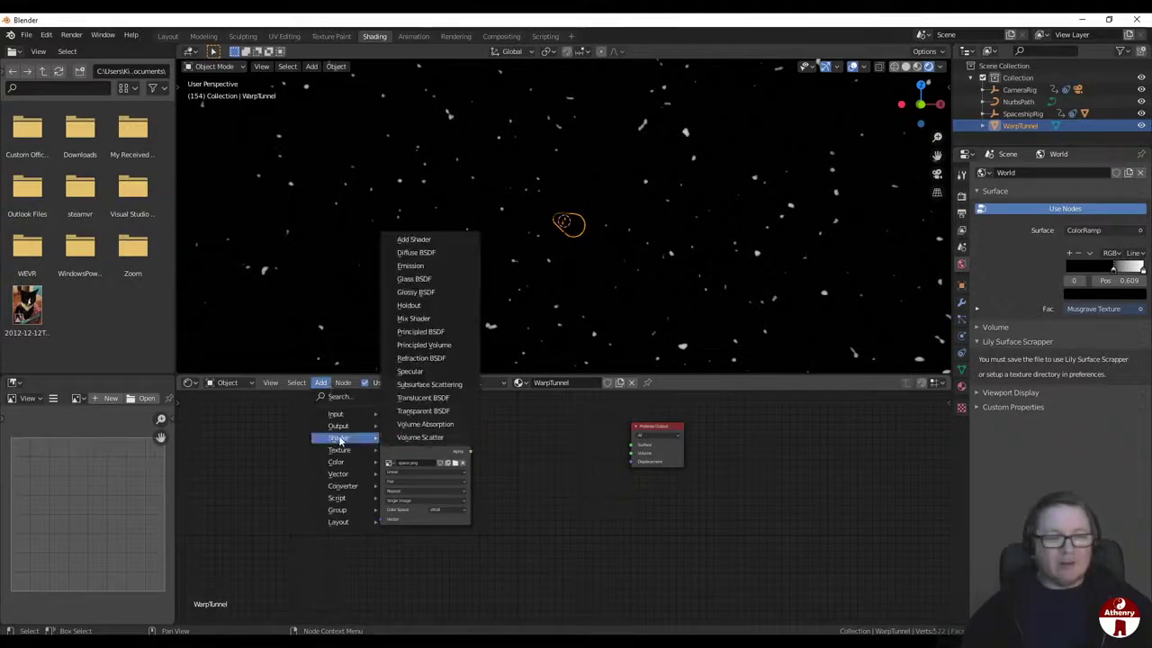
click(430, 267)
click(522, 428)
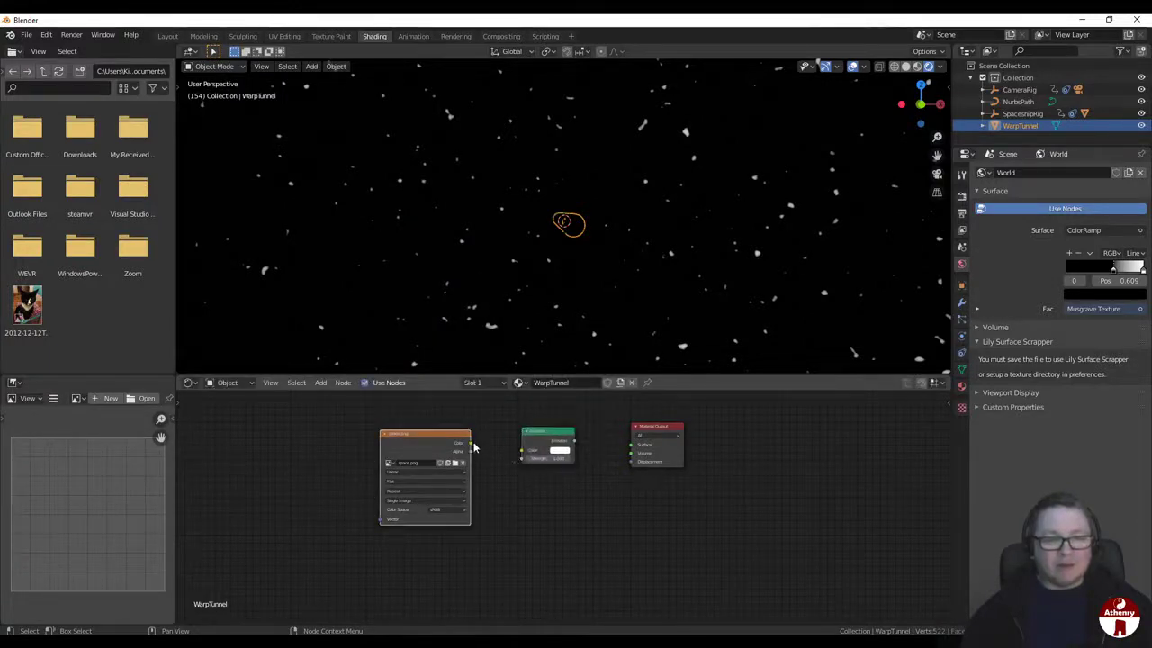
drag(469, 443, 633, 446)
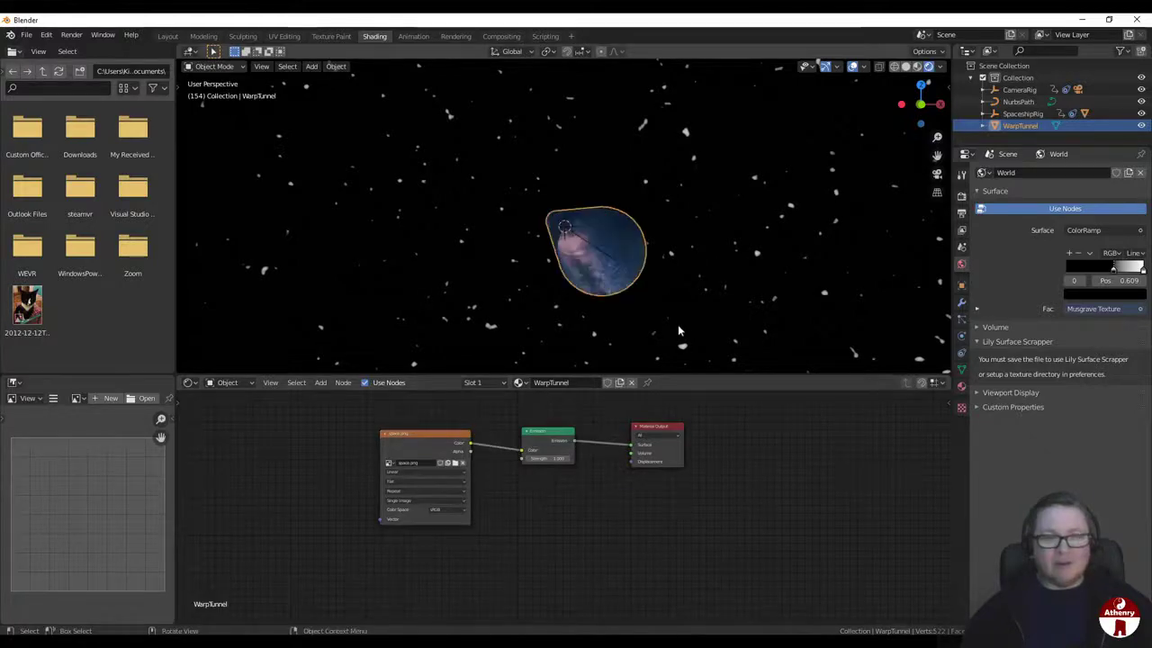
Step: Set the WarpTunnel material's Emission strength to 3
middle_drag(738, 346, 640, 340)
scroll(717, 354, up, 1)
scroll(716, 354, down, 1)
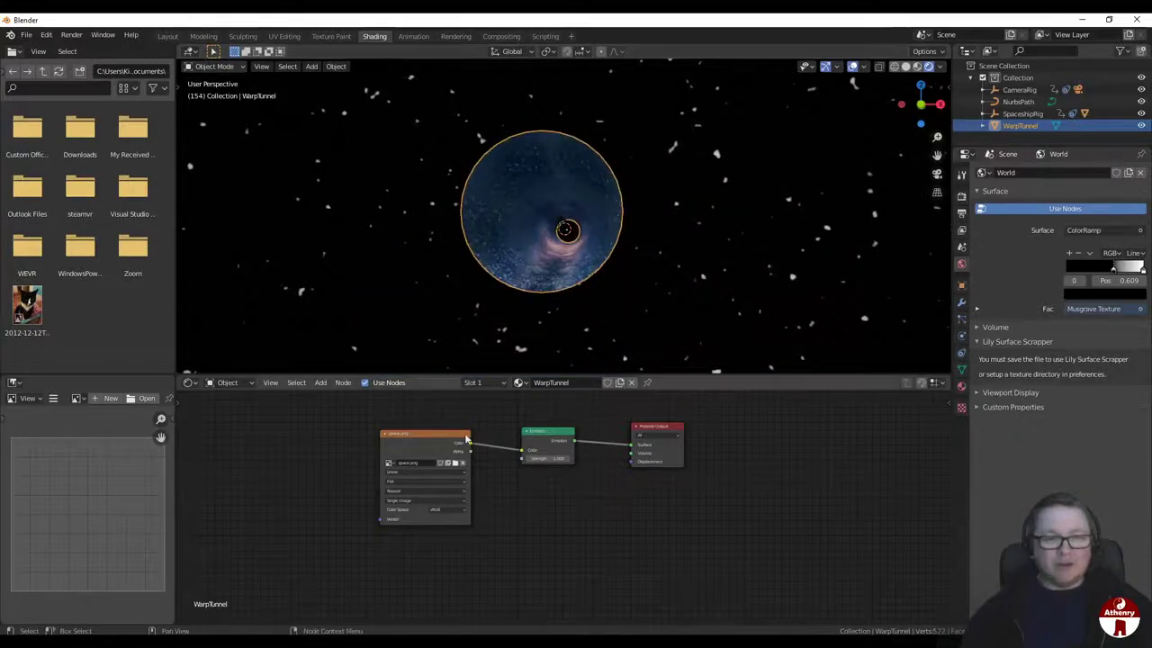
scroll(540, 461, up, 1)
drag(544, 451, 576, 451)
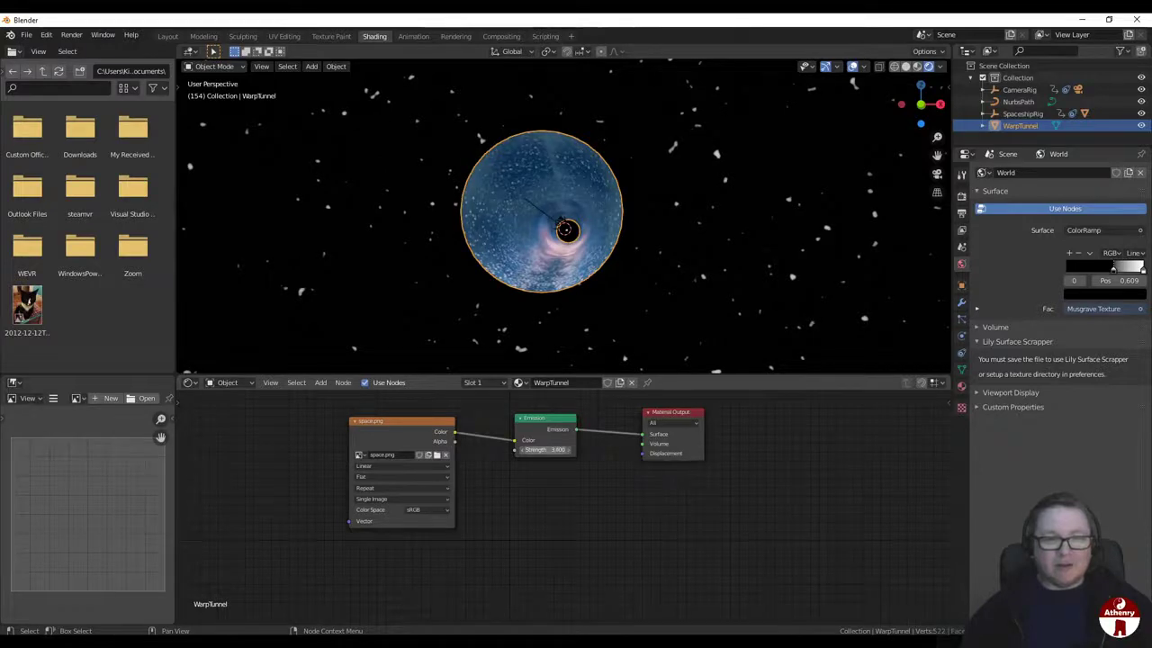
text(3)
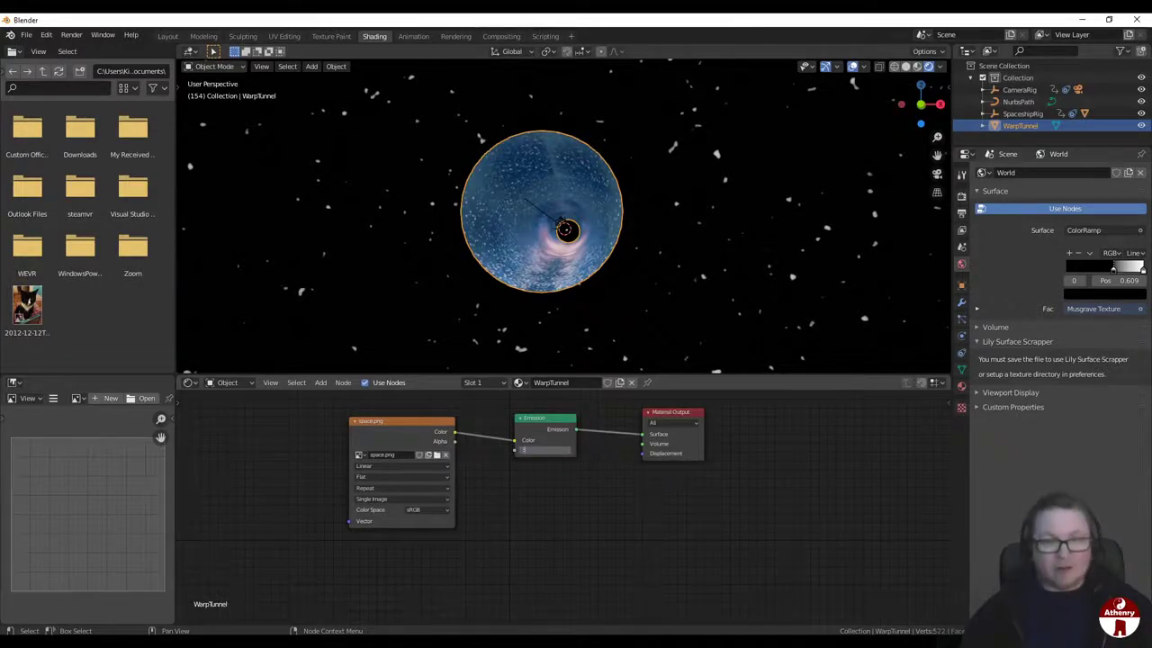
key(Return)
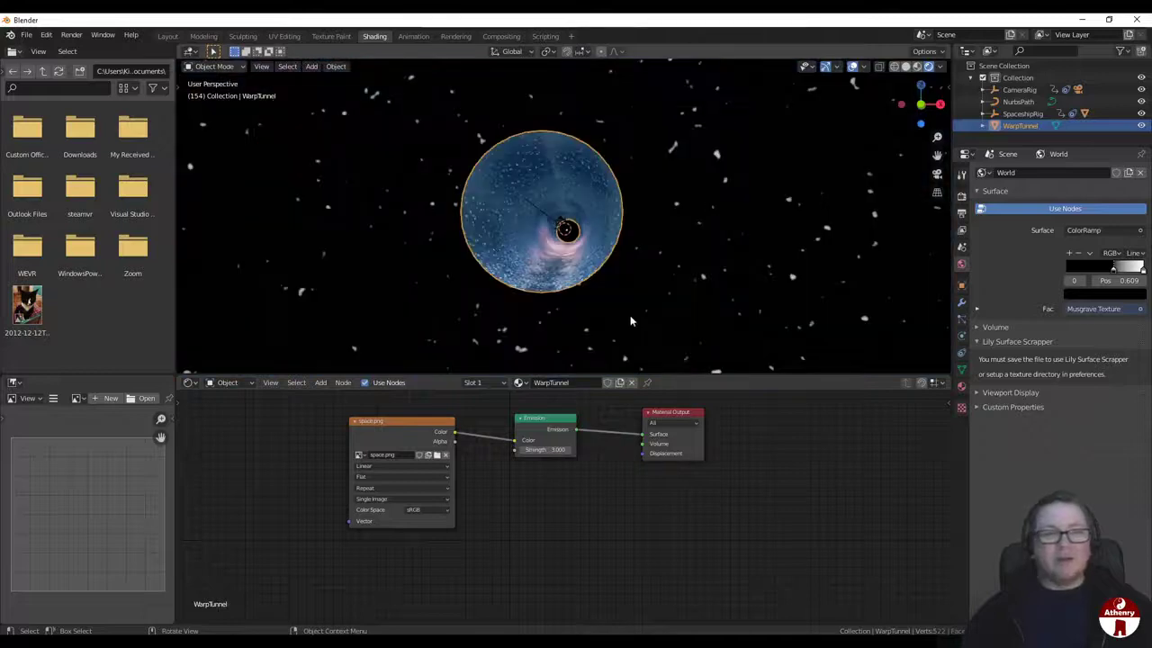
Step: Play the animation from frame 1 through the camera in the Layout workspace with rendered shading to check the glowing tunnel
scroll(230, 69, down, 2)
click(167, 36)
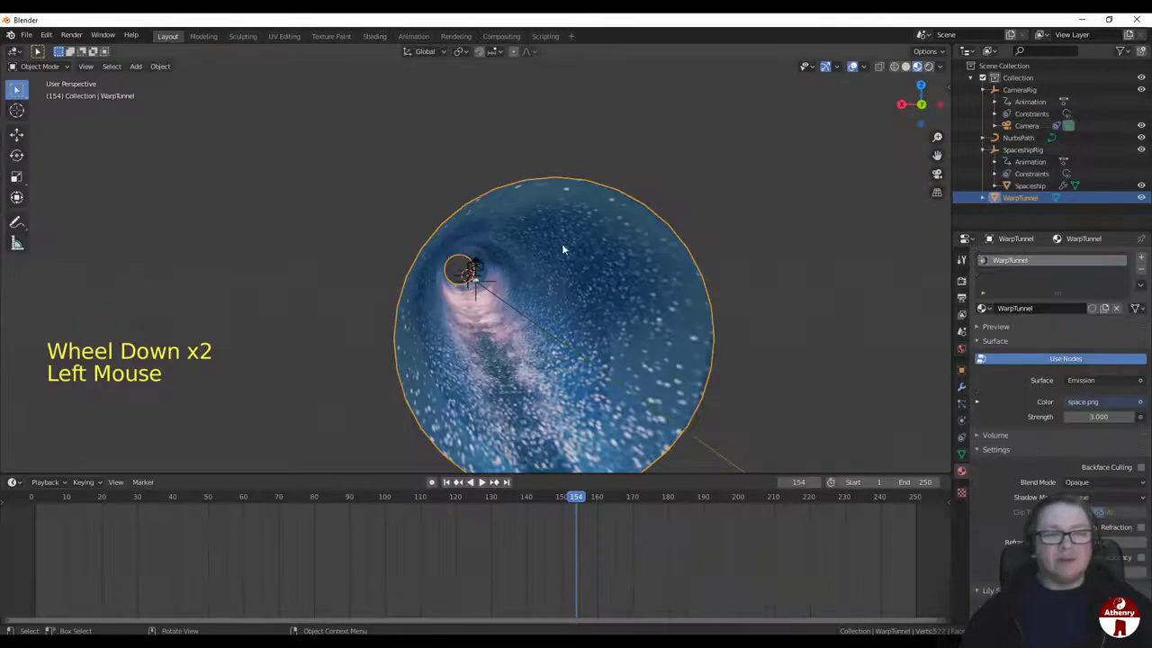
click(935, 174)
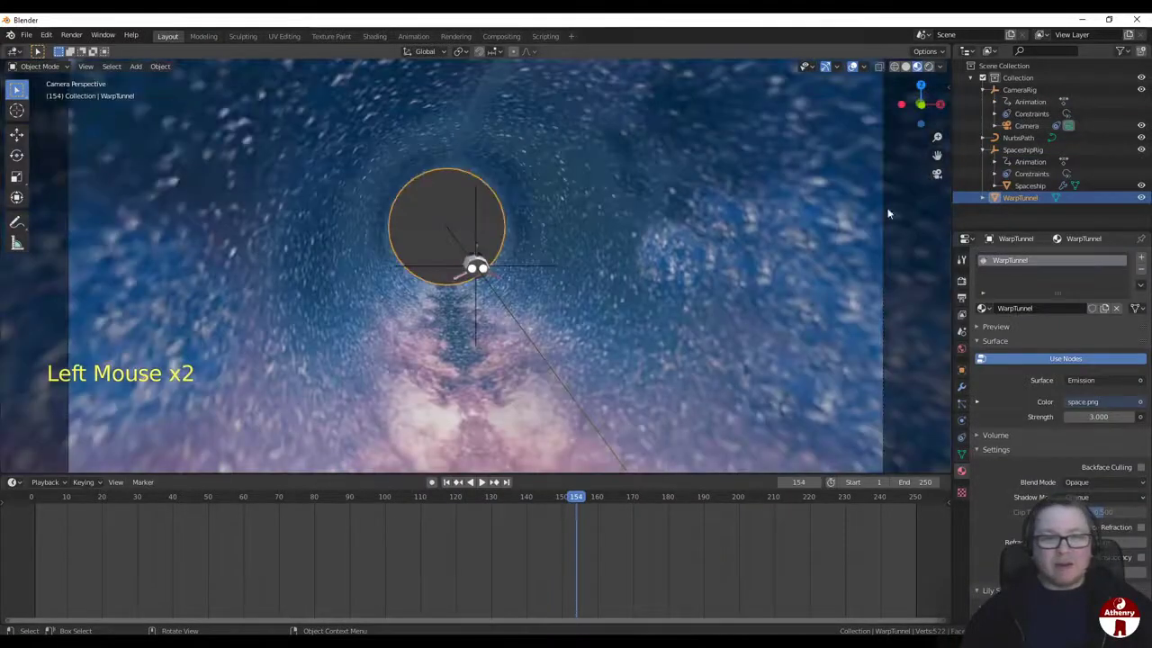
click(447, 482)
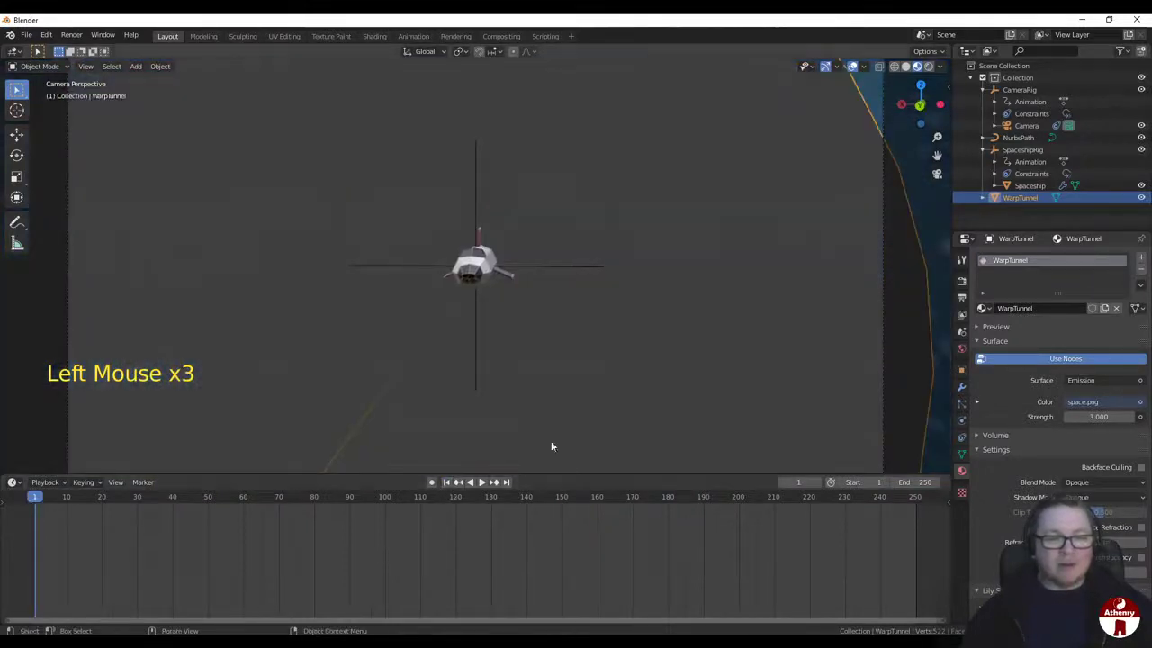
click(928, 65)
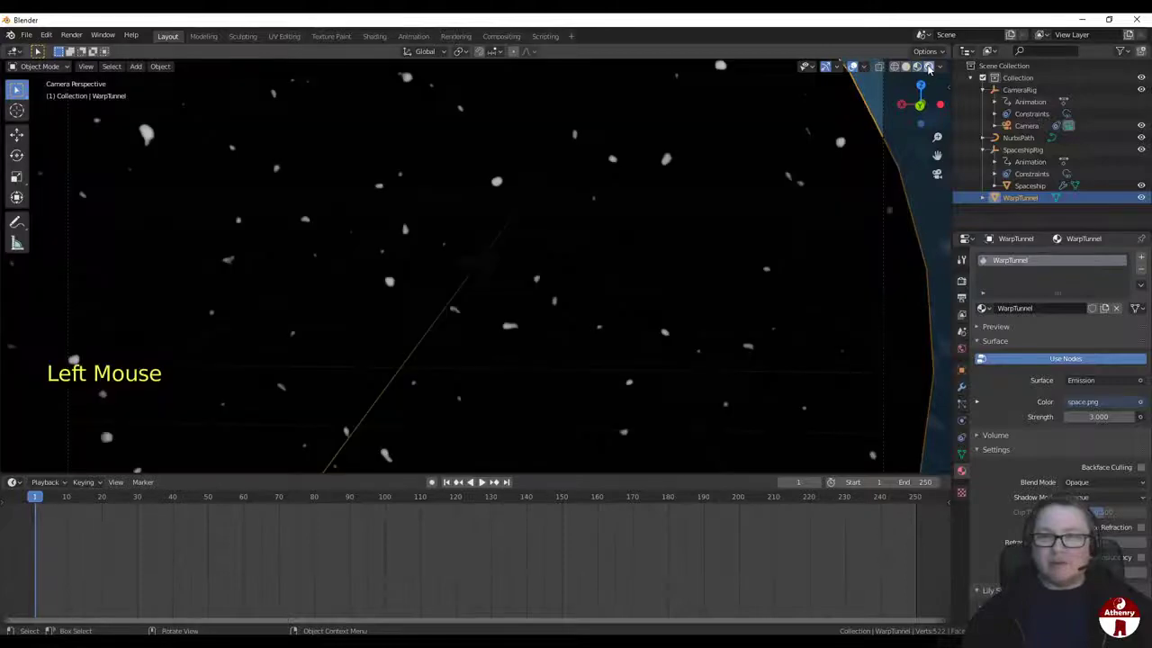
key(space)
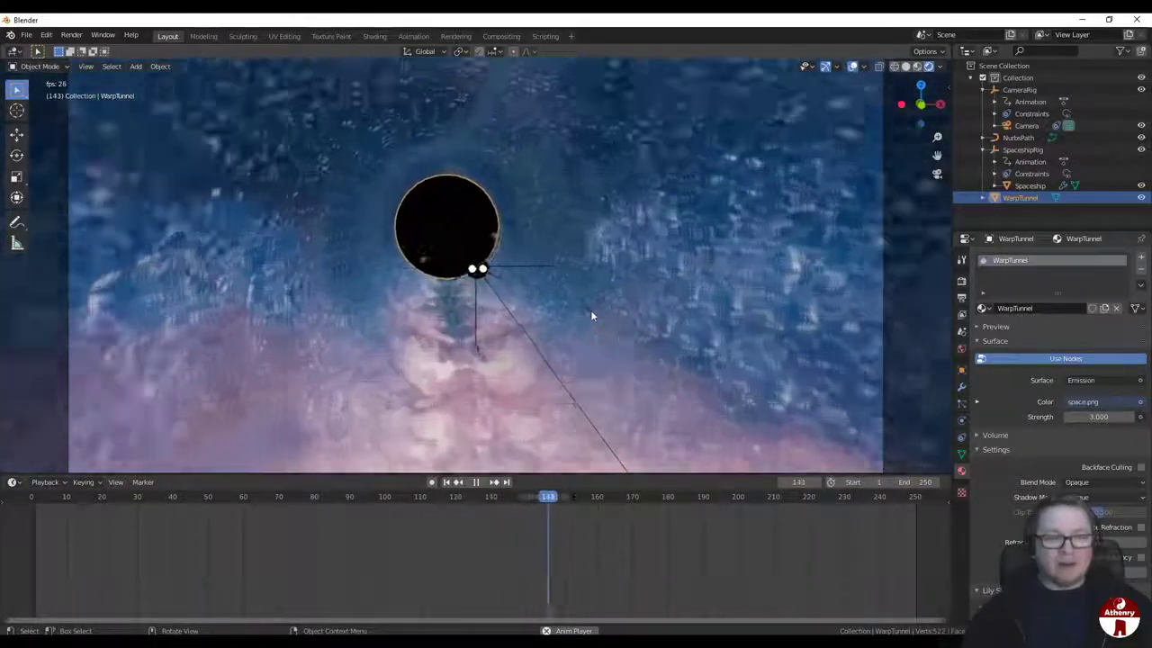
click(476, 481)
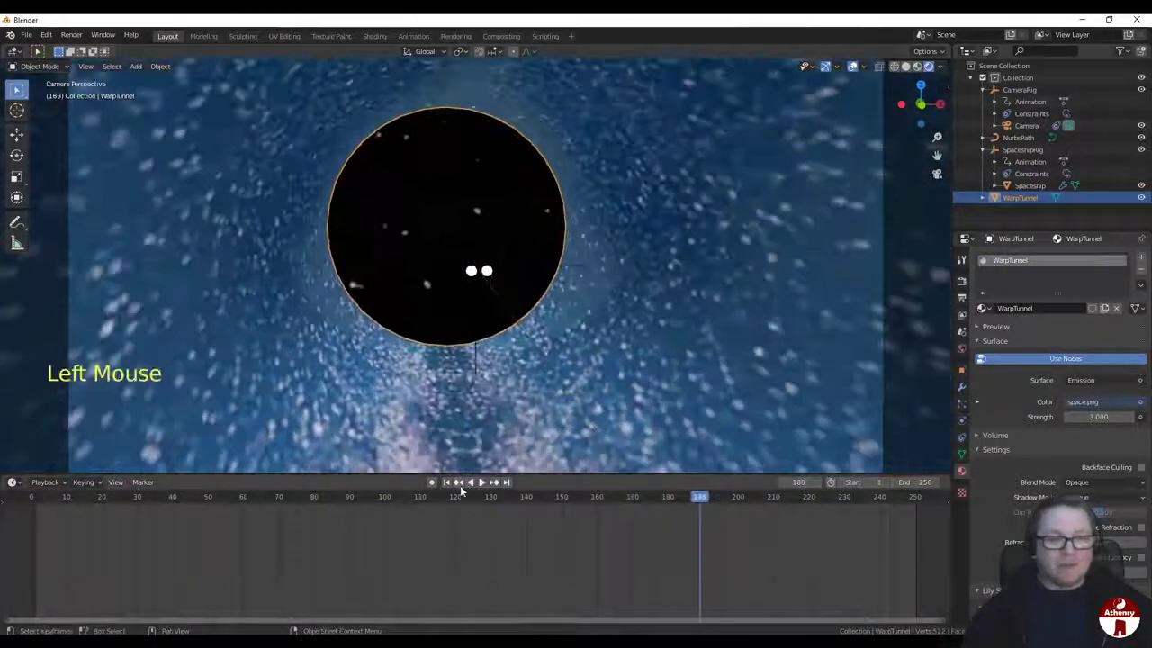
Step: Return to frame 1 in material preview and examine the spaceship's start position and the whole WarpTunnel from outside the camera view
click(445, 482)
scroll(540, 439, down, 4)
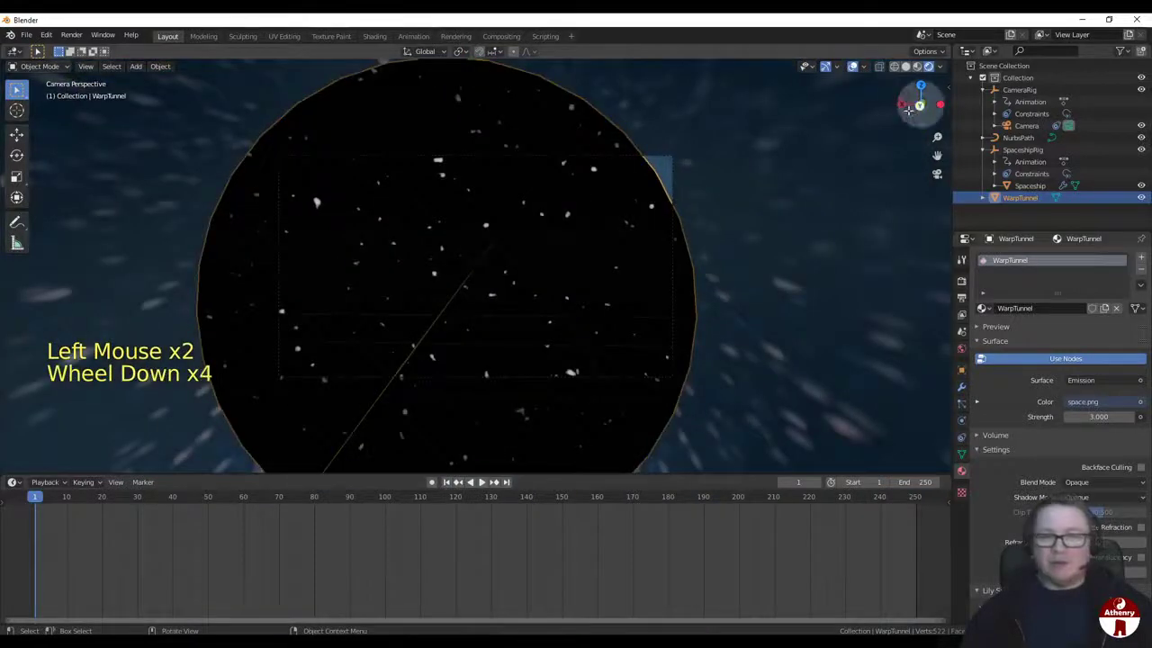
click(916, 69)
scroll(726, 268, down, 4)
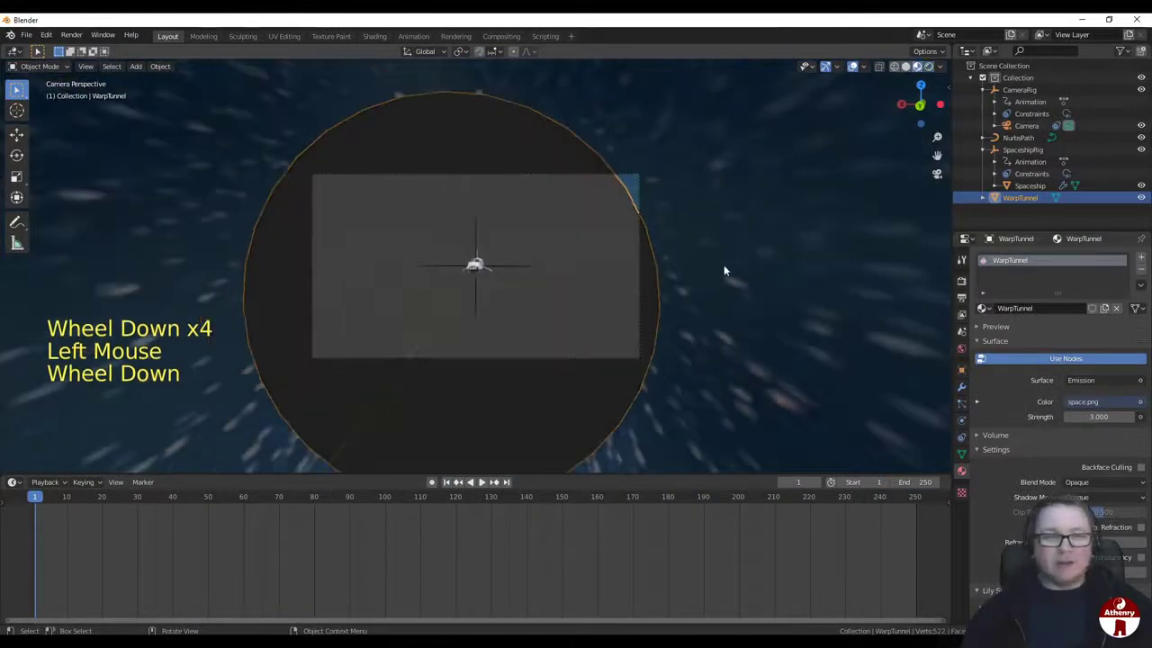
middle_drag(753, 295, 691, 294)
scroll(733, 328, down, 7)
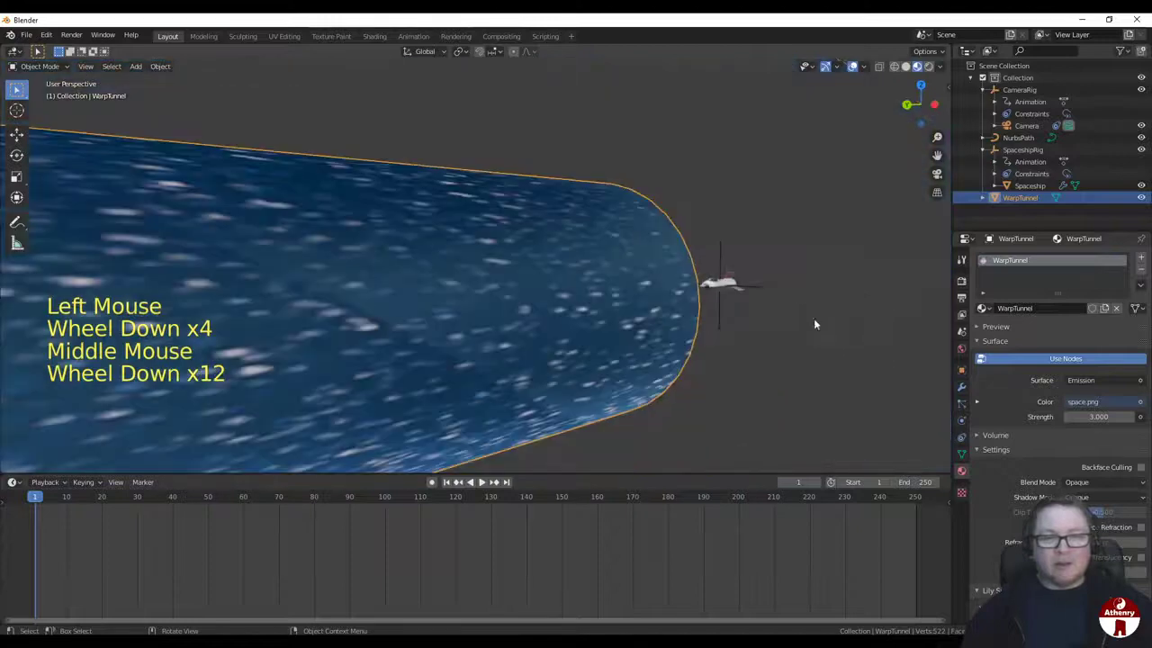
middle_drag(815, 322, 681, 314)
scroll(719, 337, down, 8)
middle_drag(578, 308, 692, 332)
scroll(692, 332, down, 3)
shift+middle_drag(458, 324, 709, 317)
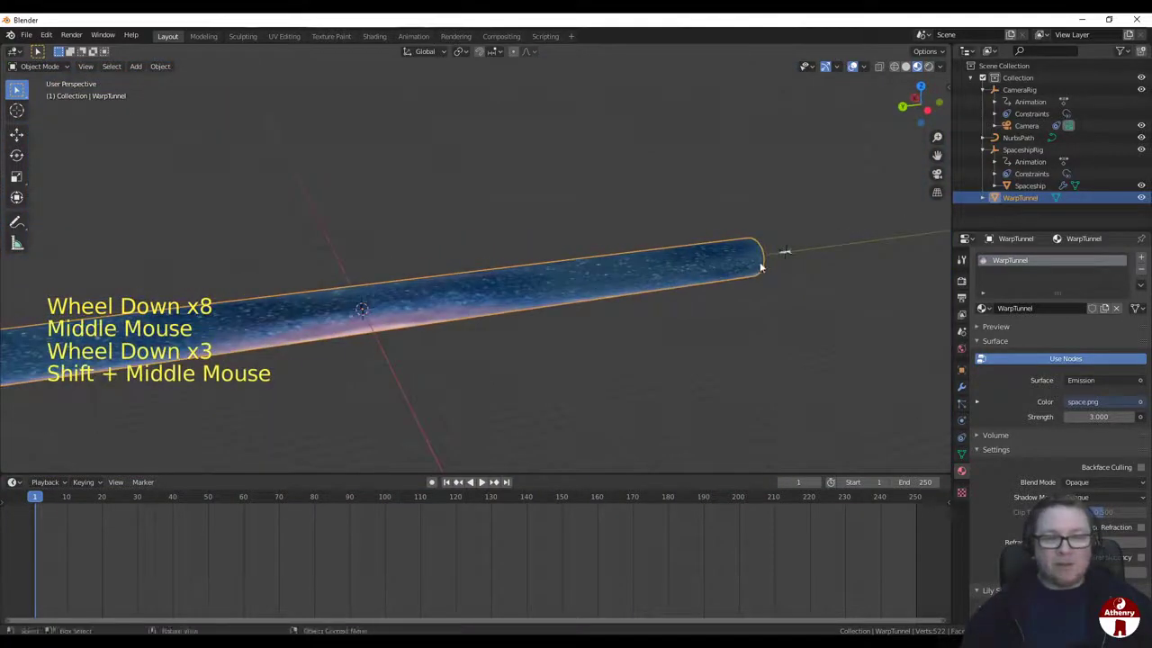
mouse_move(650, 284)
middle_down()
mouse_move(666, 275)
mouse_move(656, 291)
mouse_move(450, 299)
mouse_move(629, 341)
mouse_move(546, 332)
mouse_move(690, 353)
mouse_move(627, 285)
middle_up()
scroll(656, 283, up, 2)
scroll(648, 286, down, 2)
scroll(690, 352, up, 1)
scroll(690, 357, down, 3)
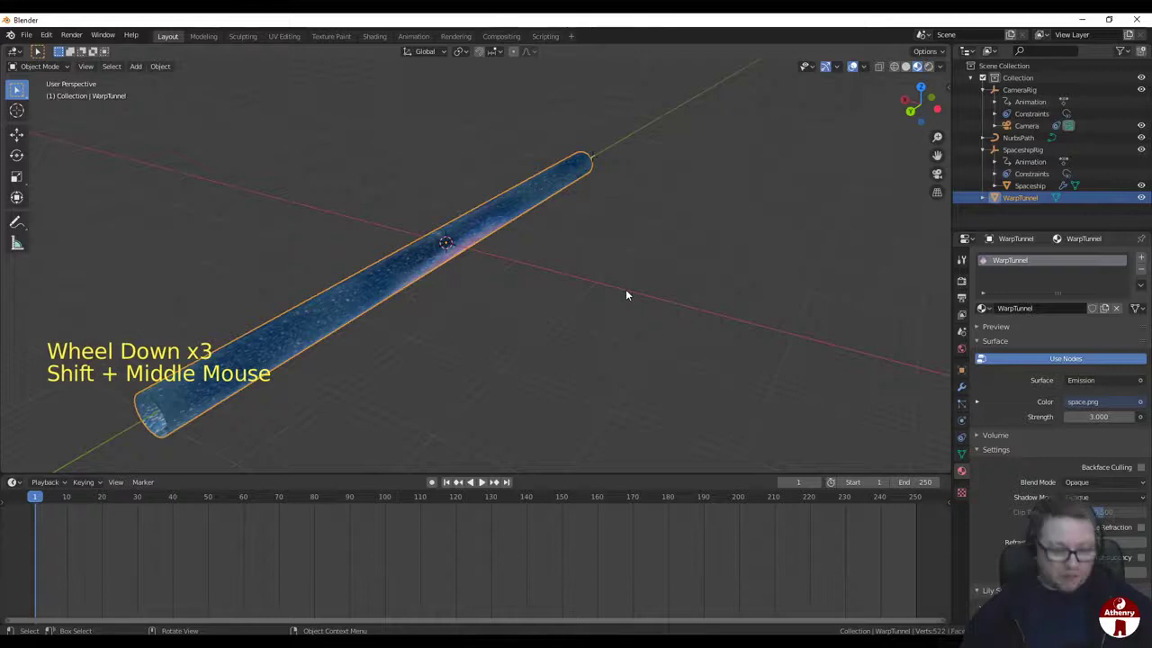
Step: Add a Sun light to the scene
click(136, 65)
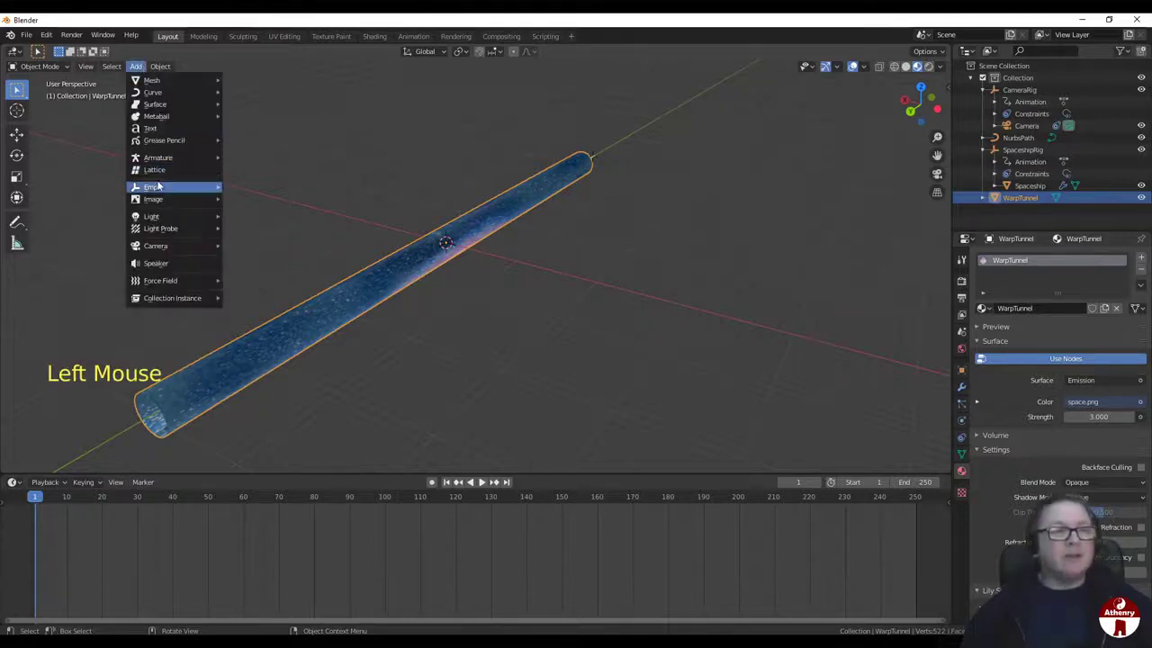
mouse_move(165, 219)
click(252, 230)
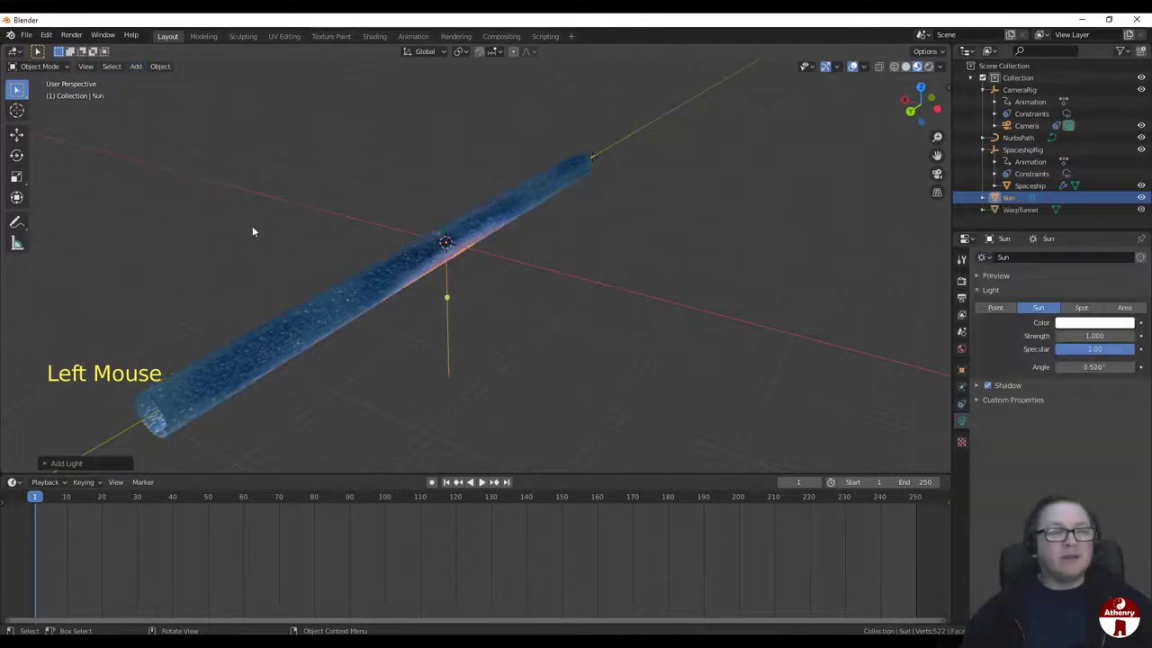
Step: Rotate the Sun light by about 87° in the back orthographic view so it shines almost horizontally
scroll(536, 289, up, 3)
middle_drag(519, 283, 632, 267)
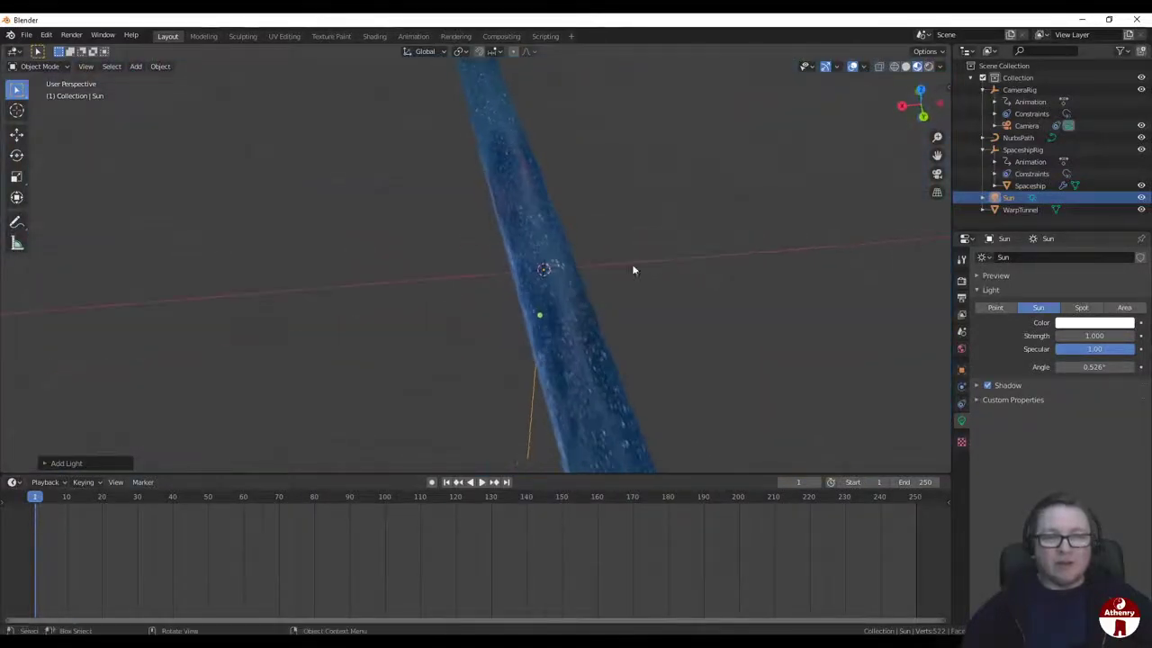
click(923, 116)
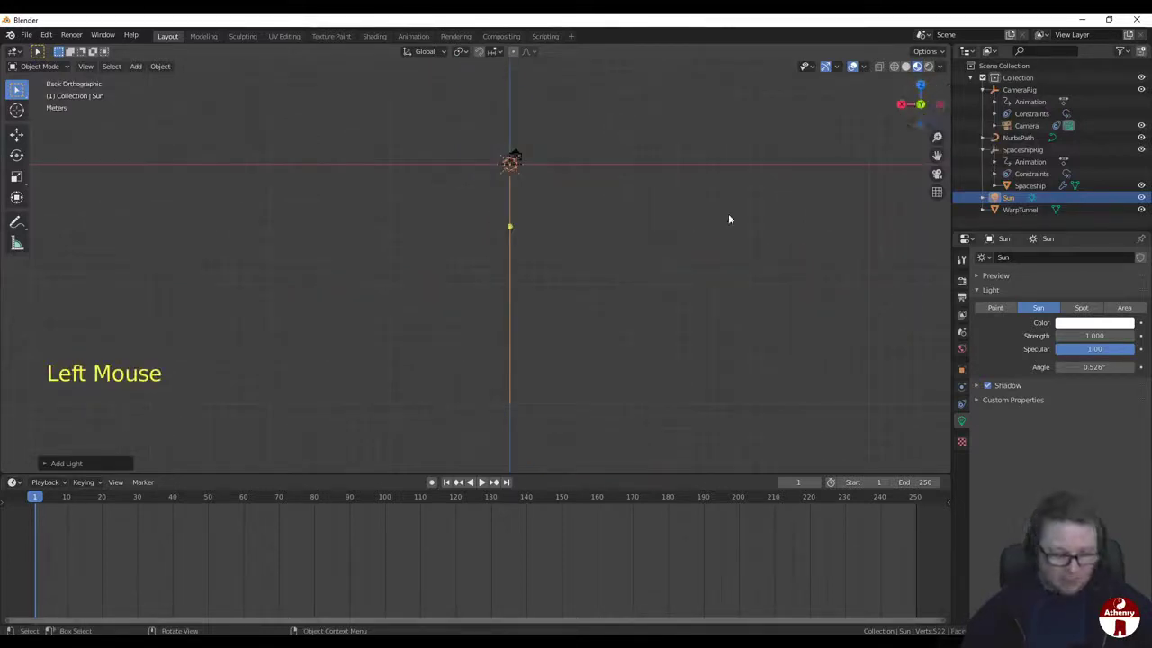
key(r)
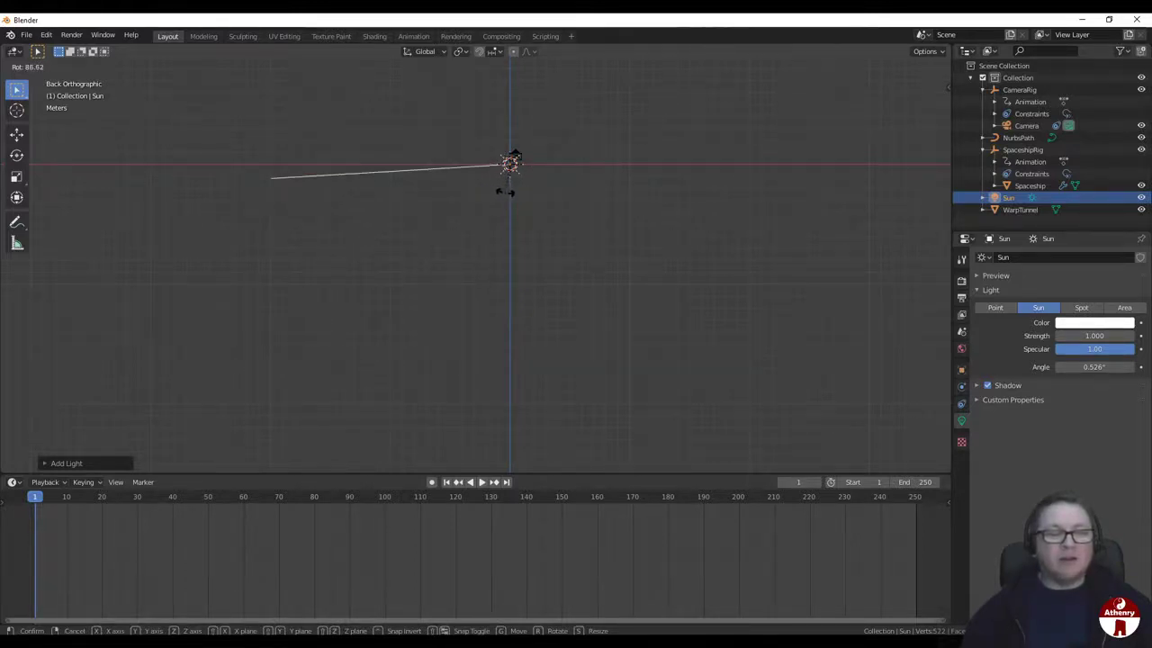
click(505, 191)
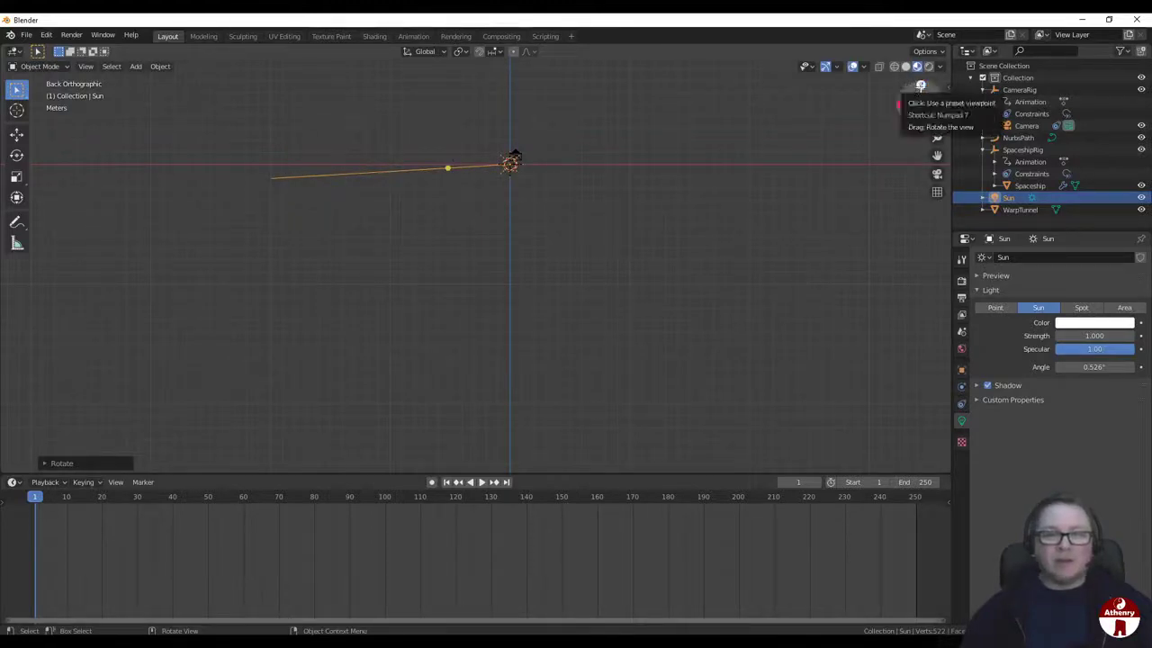
Step: Rotate the Sun light in the top orthographic view so its beam angles towards the positive Y direction, and check its direction in perspective
click(920, 86)
scroll(720, 190, down, 6)
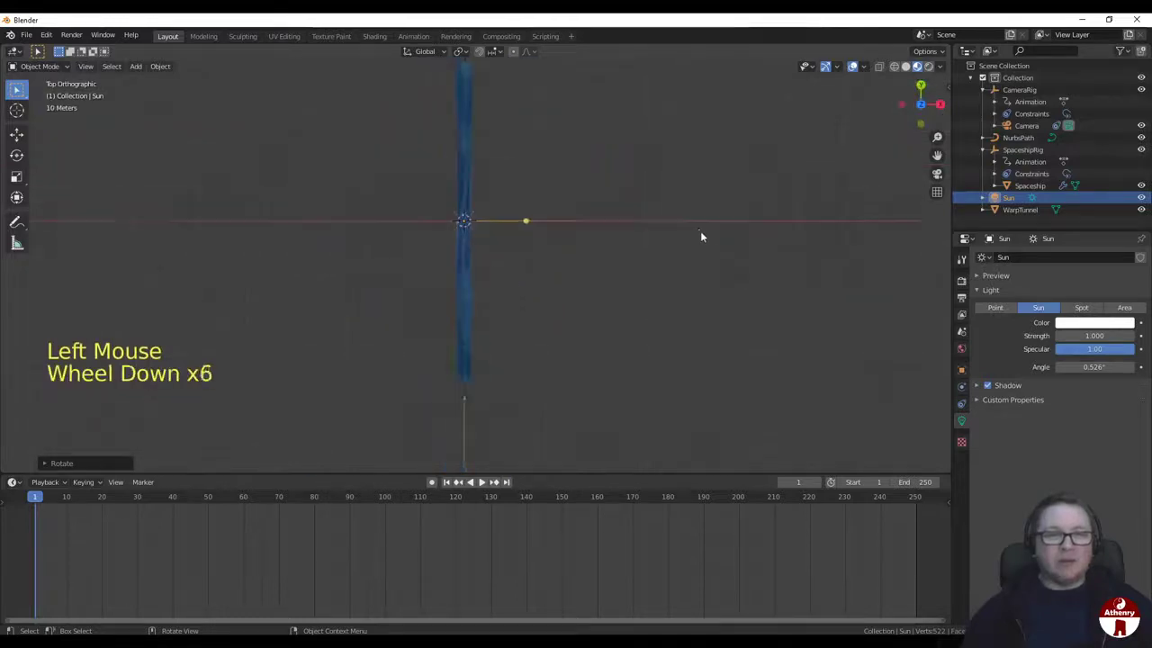
scroll(701, 236, down, 1)
key(r)
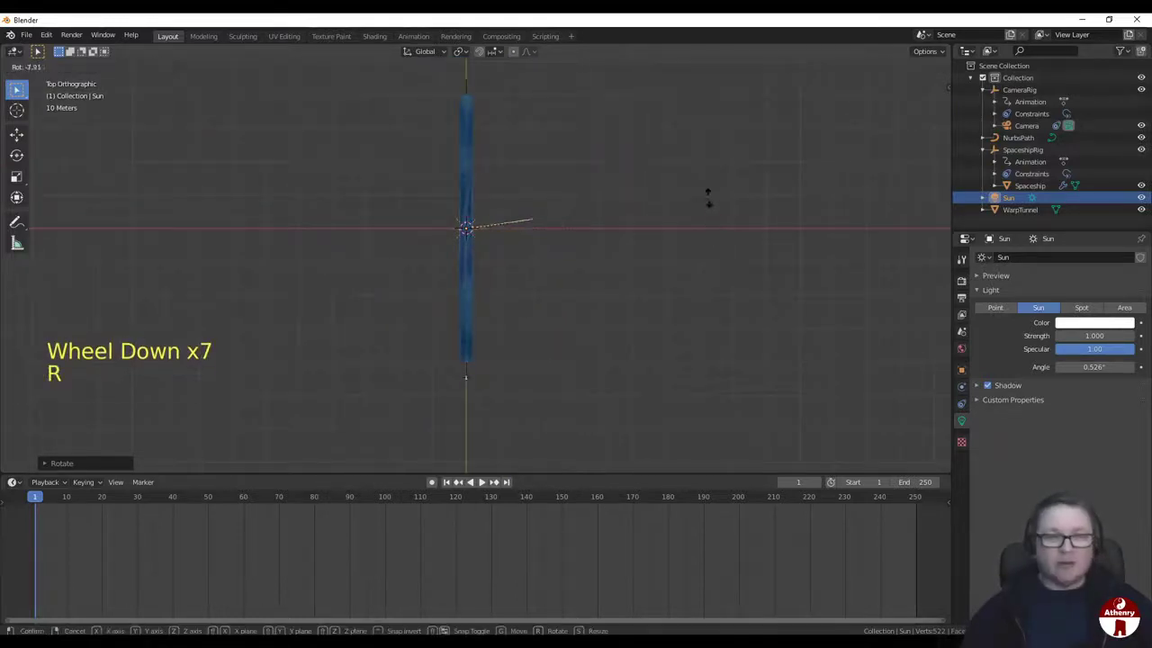
click(684, 129)
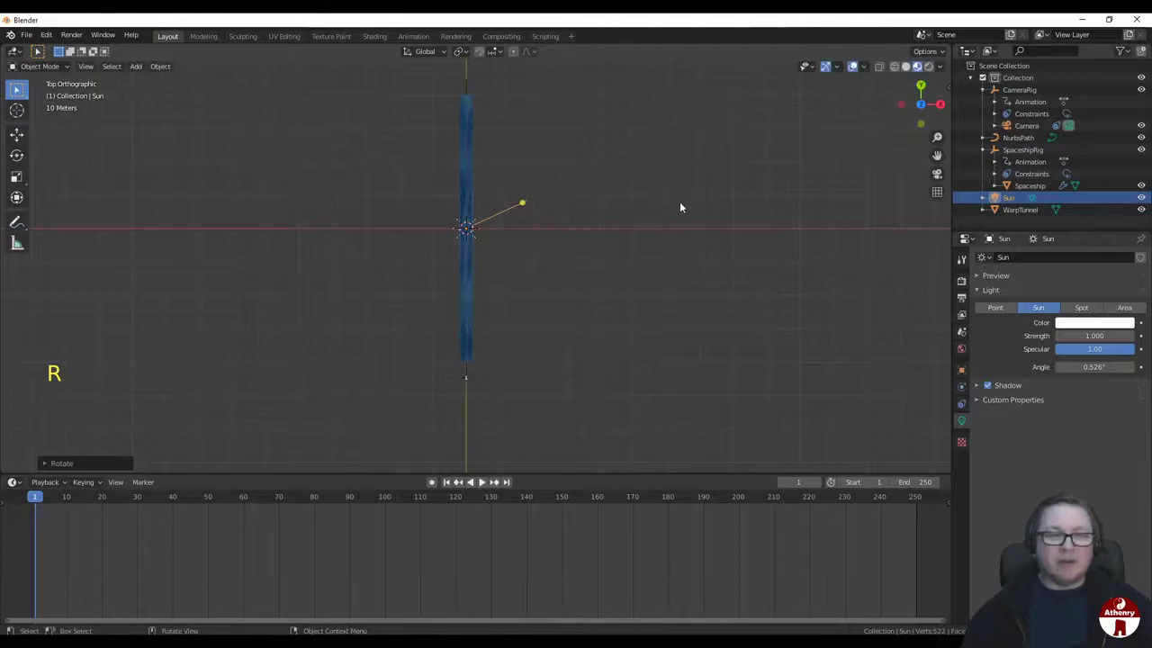
scroll(631, 273, up, 4)
scroll(620, 291, up, 1)
middle_drag(596, 316, 286, 205)
scroll(528, 242, down, 1)
scroll(528, 244, up, 3)
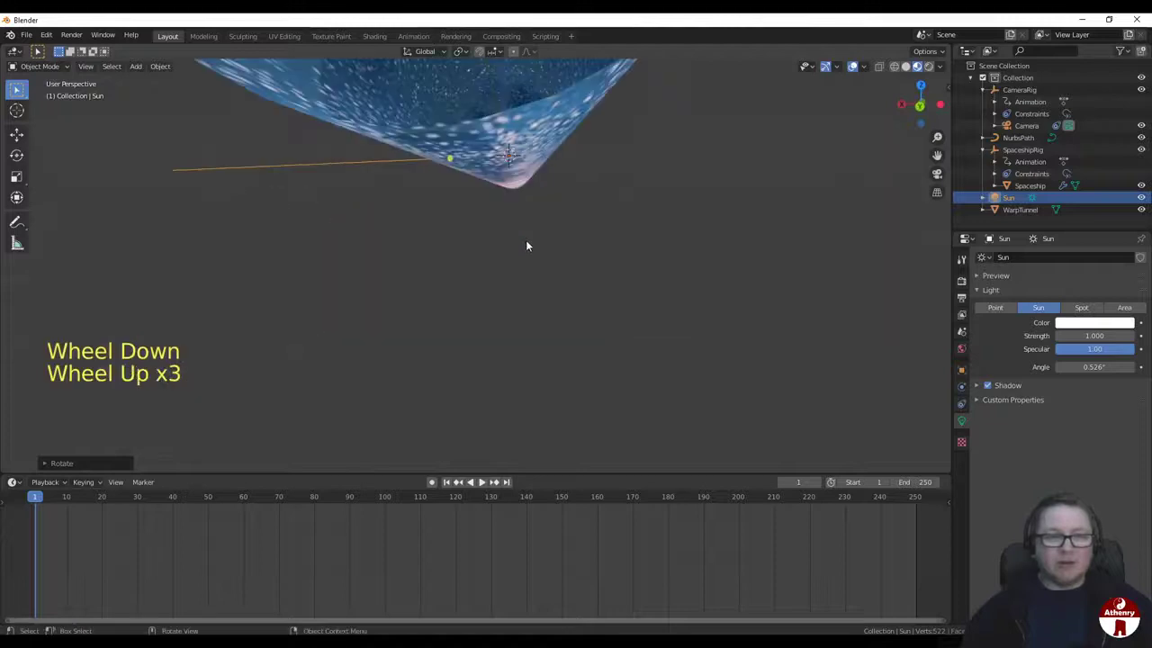
Step: Switch the viewport to rendered shading with the tunnel and the Sun light in view
scroll(539, 240, down, 2)
shift+middle_drag(552, 236, 559, 255)
scroll(559, 252, up, 3)
scroll(561, 247, down, 3)
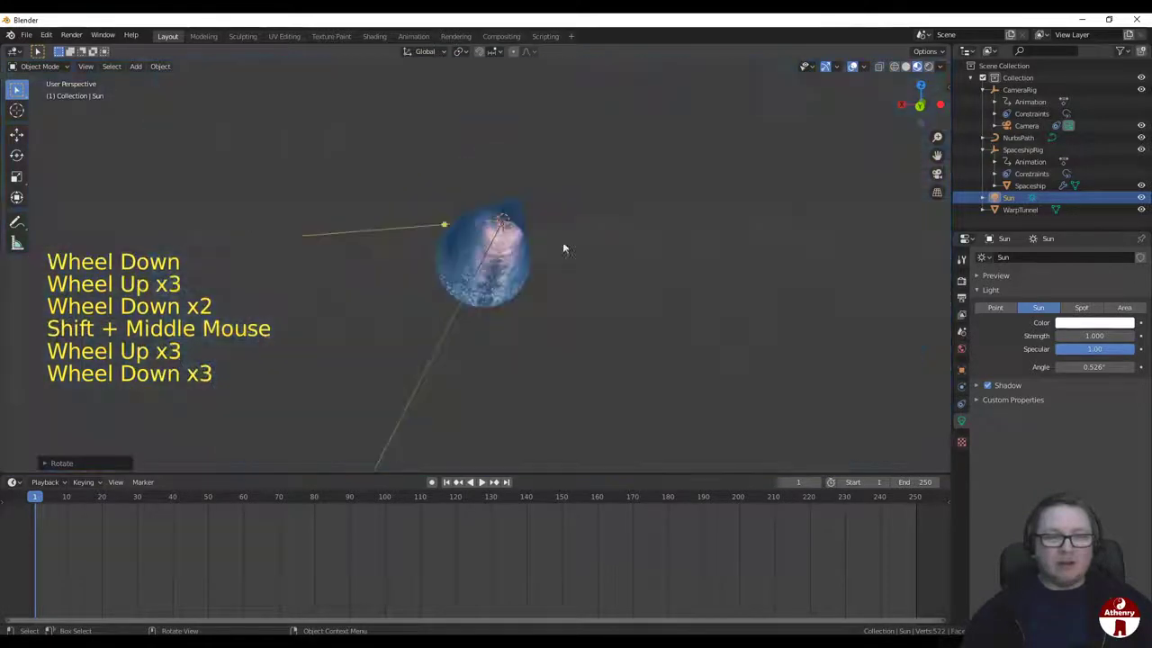
click(929, 68)
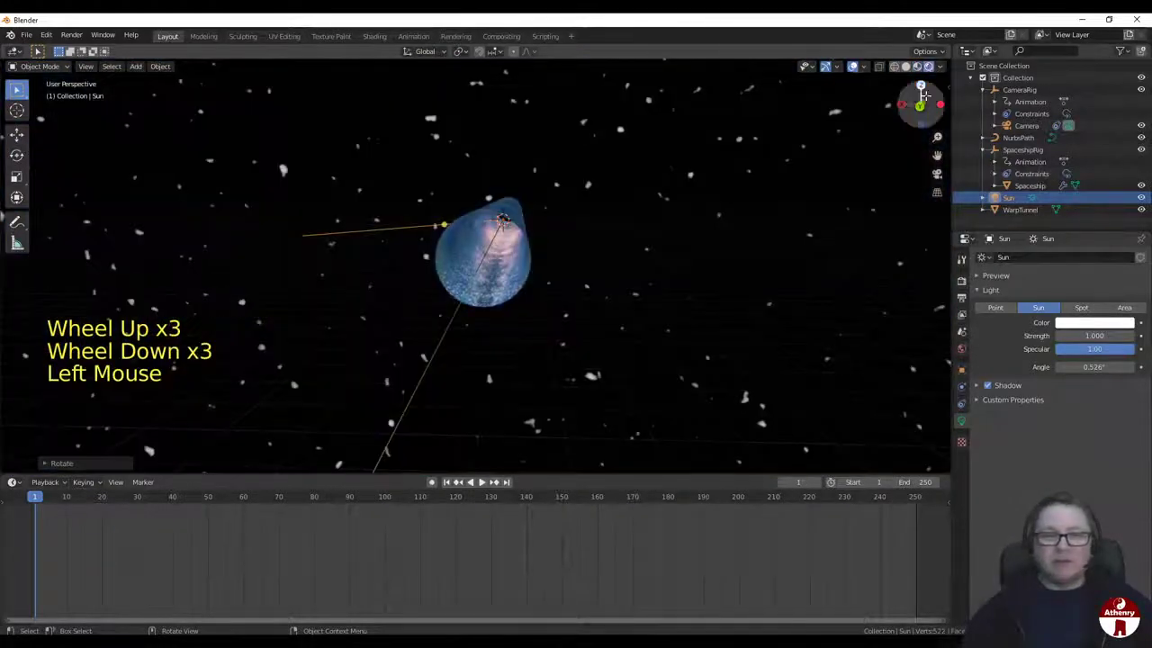
Step: Play the animation through the camera to check how the spaceship is lit, and return to frame 1
click(936, 173)
key(space)
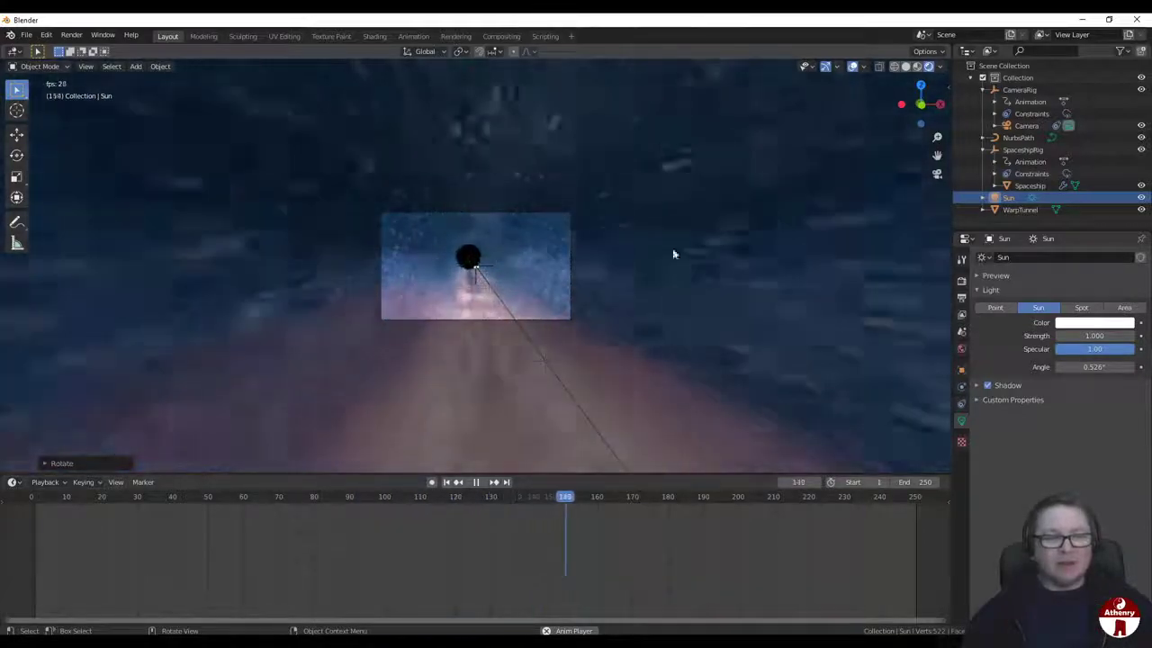
scroll(446, 218, up, 6)
scroll(451, 222, up, 1)
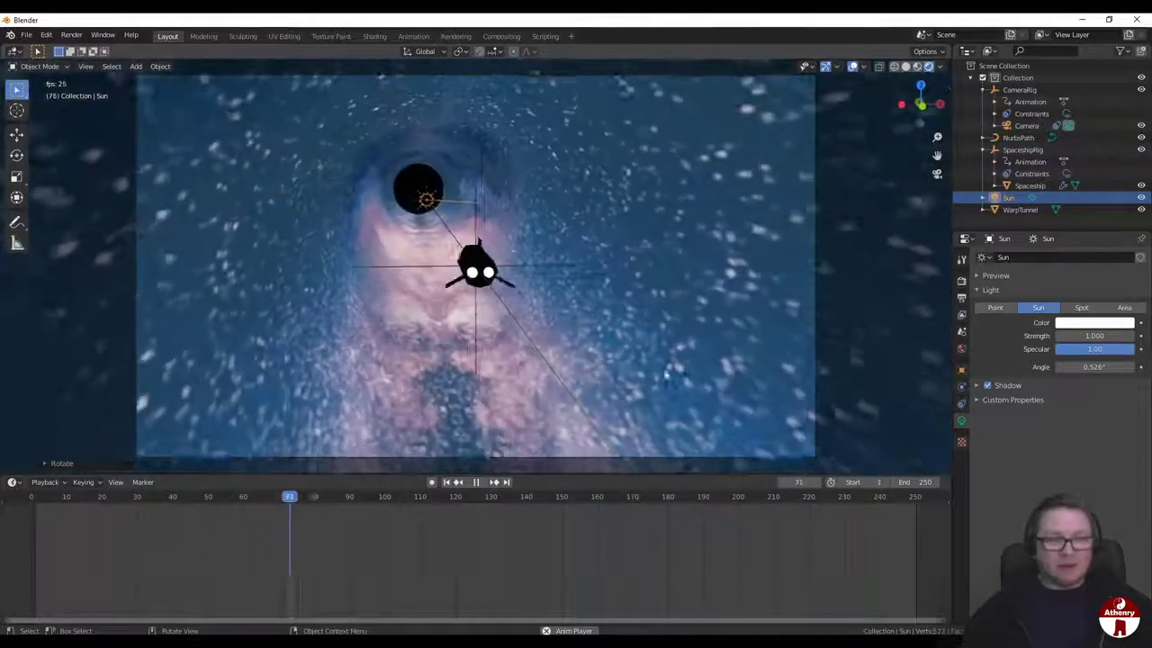
click(478, 482)
double_click(451, 484)
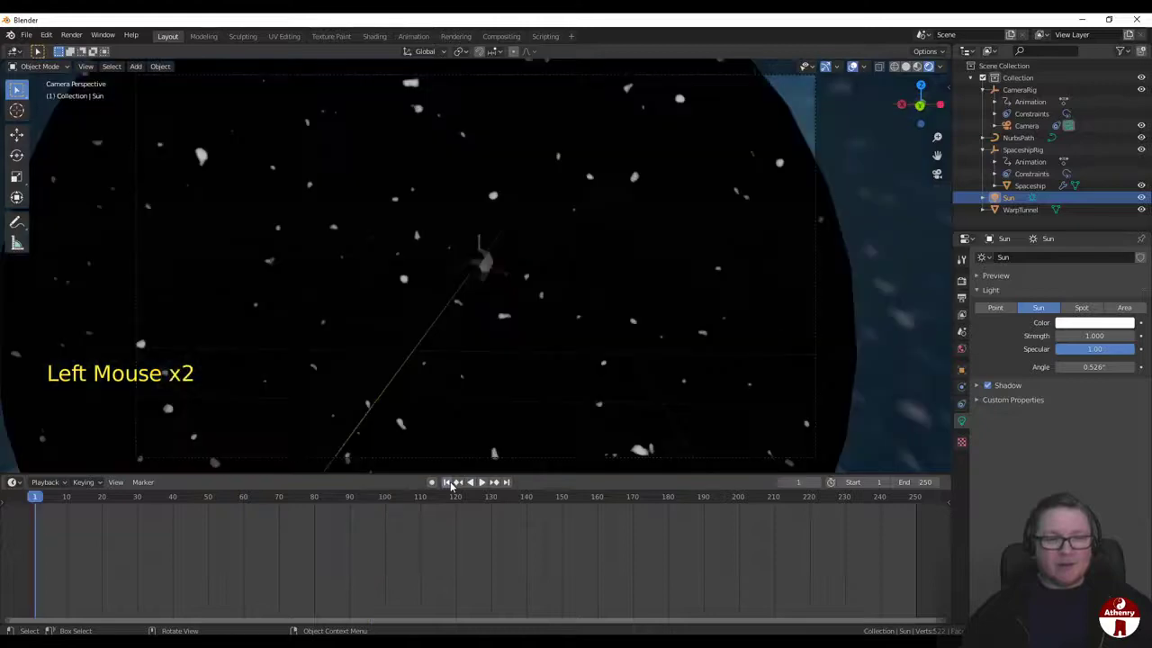
Step: Select the Spaceship outside the tunnel mouth and examine its Sun lighting from the side and from behind
scroll(681, 306, down, 1)
middle_drag(682, 306, 633, 305)
scroll(753, 327, down, 3)
shift+middle_drag(754, 328, 528, 314)
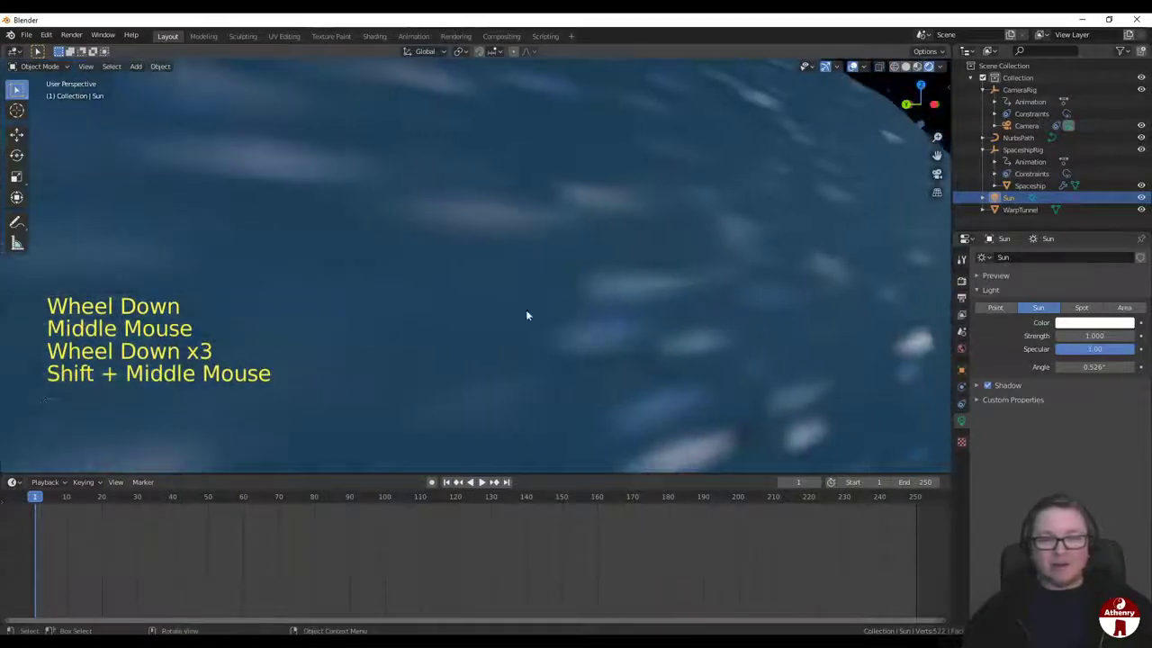
scroll(802, 315, down, 8)
middle_drag(802, 316, 526, 285)
click(684, 311)
scroll(684, 311, up, 3)
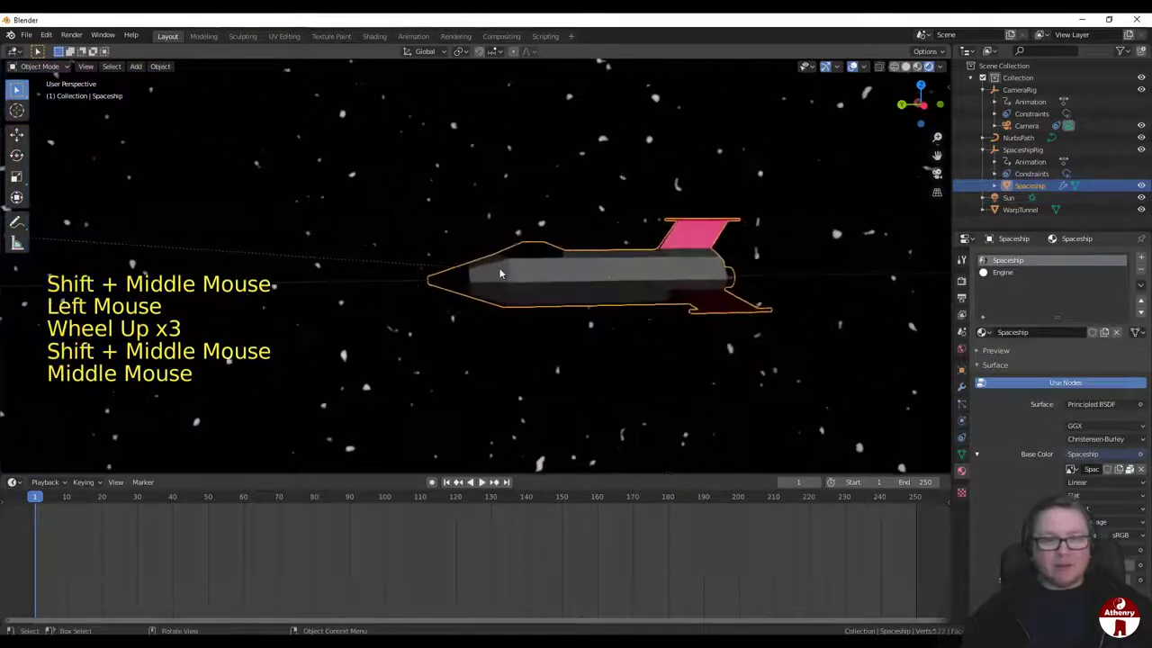
scroll(526, 284, down, 2)
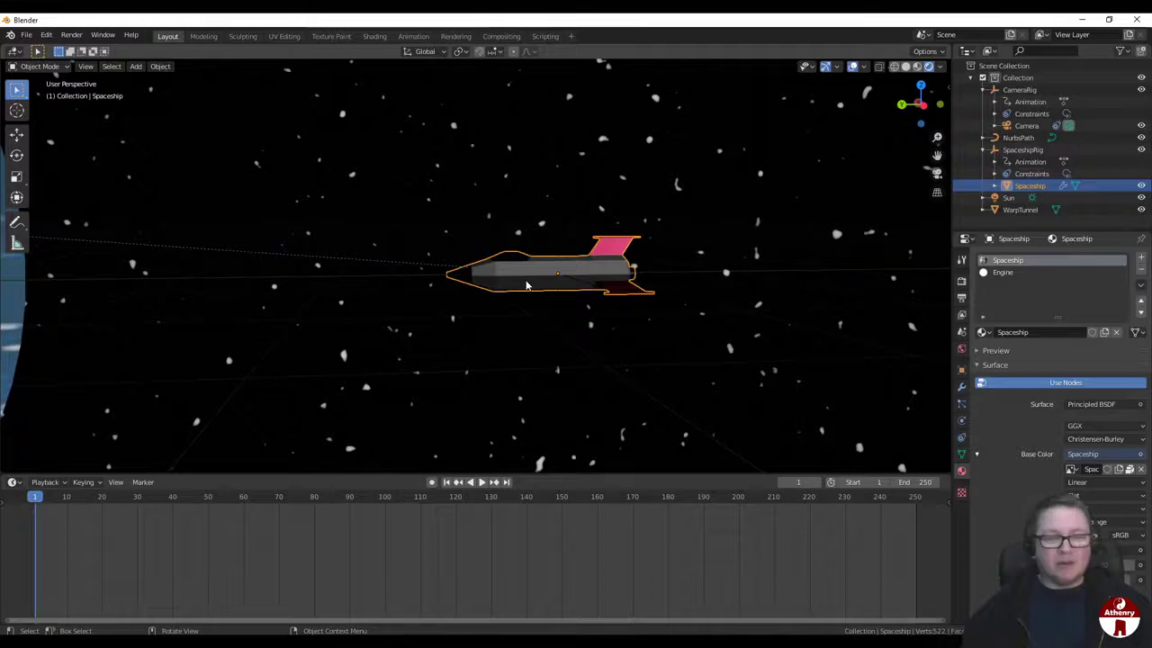
scroll(525, 287, up, 2)
scroll(525, 287, down, 2)
middle_drag(525, 287, 615, 272)
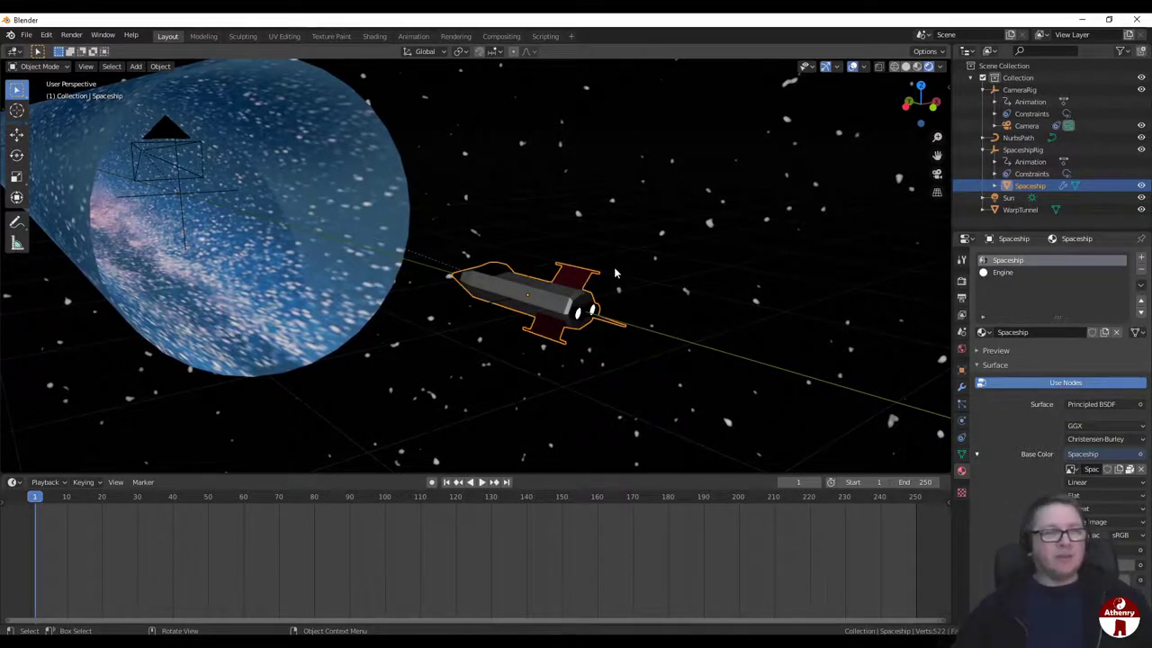
Step: Try the Cycles render engine for the scene
click(961, 263)
click(962, 282)
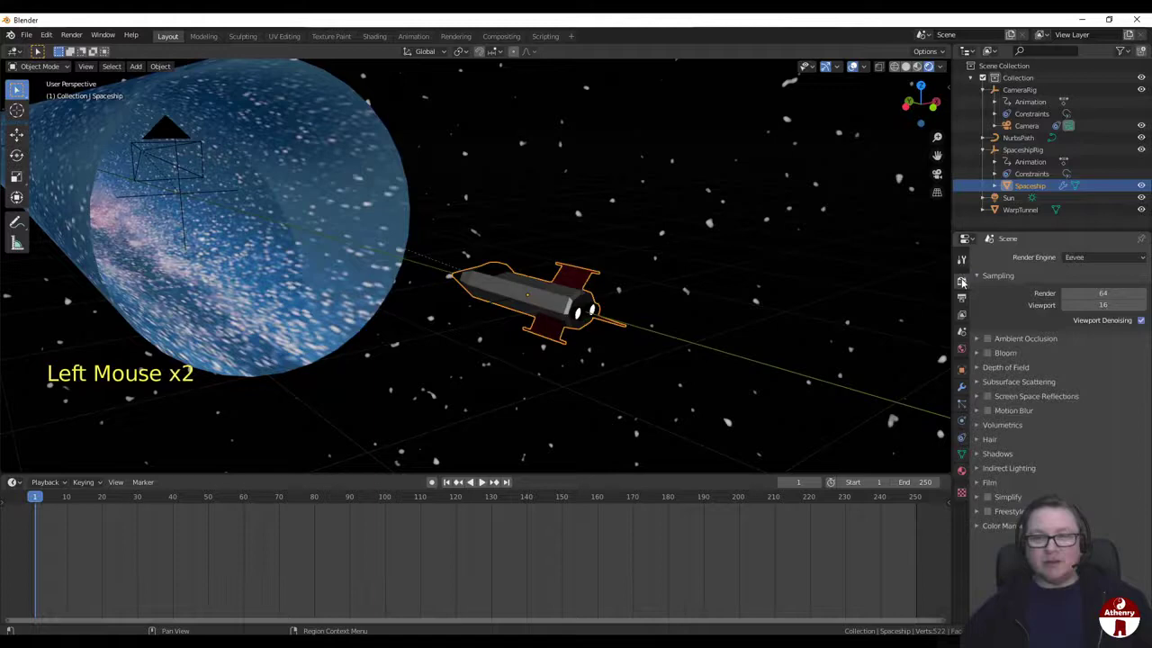
click(1074, 258)
click(1078, 299)
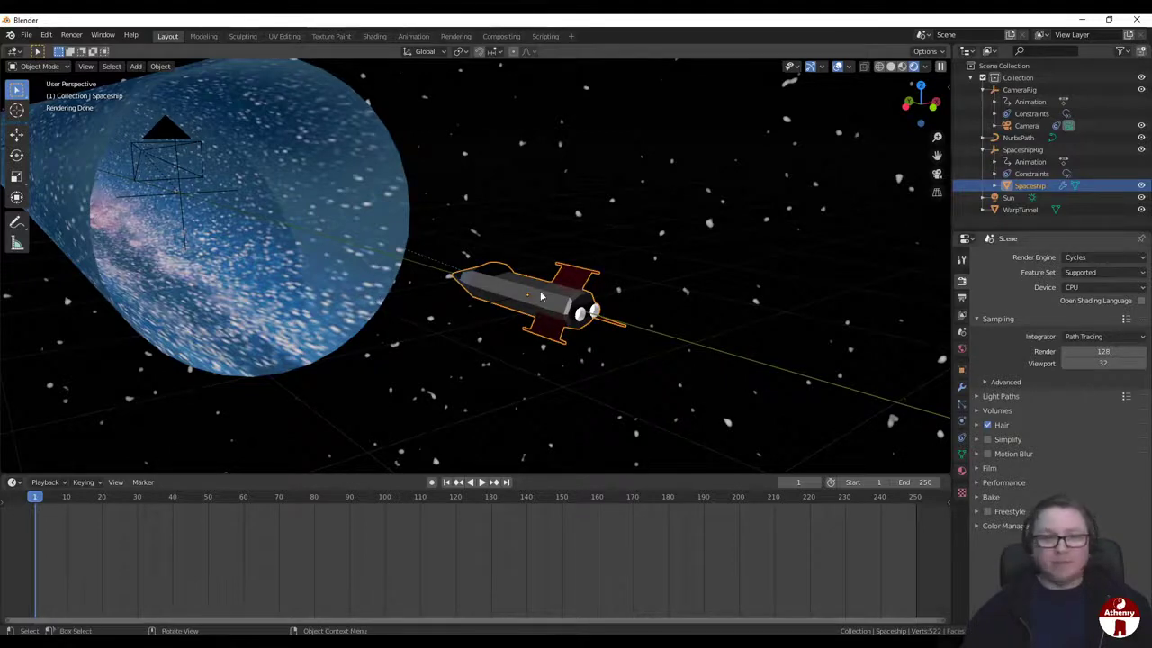
Step: Examine the spaceship's lighting inside the tunnel at frame 59, from the front and from behind
drag(37, 499, 240, 504)
key(KP_Decimal)
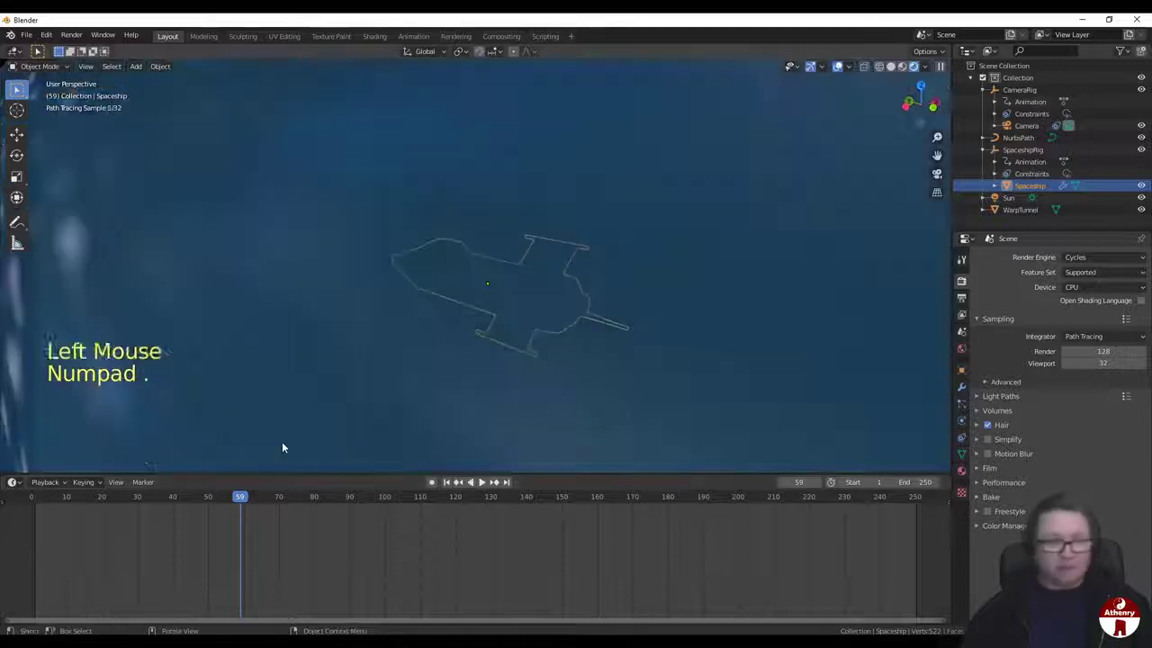
middle_drag(510, 461, 822, 428)
scroll(597, 431, up, 5)
scroll(822, 427, down, 3)
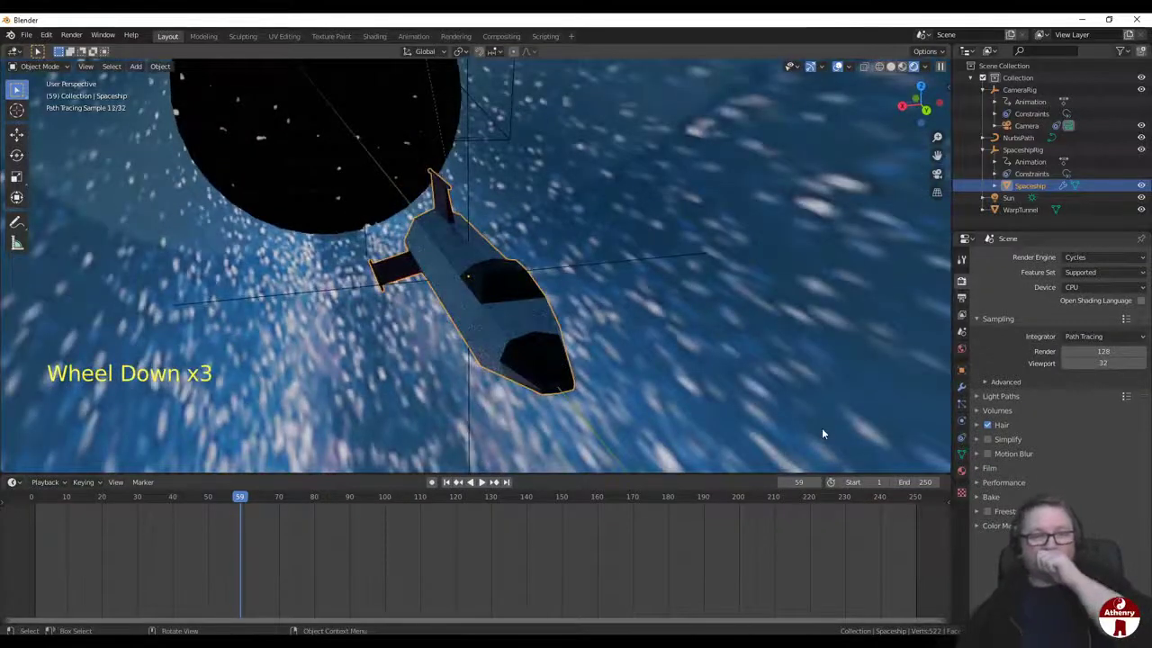
middle_drag(774, 398, 518, 374)
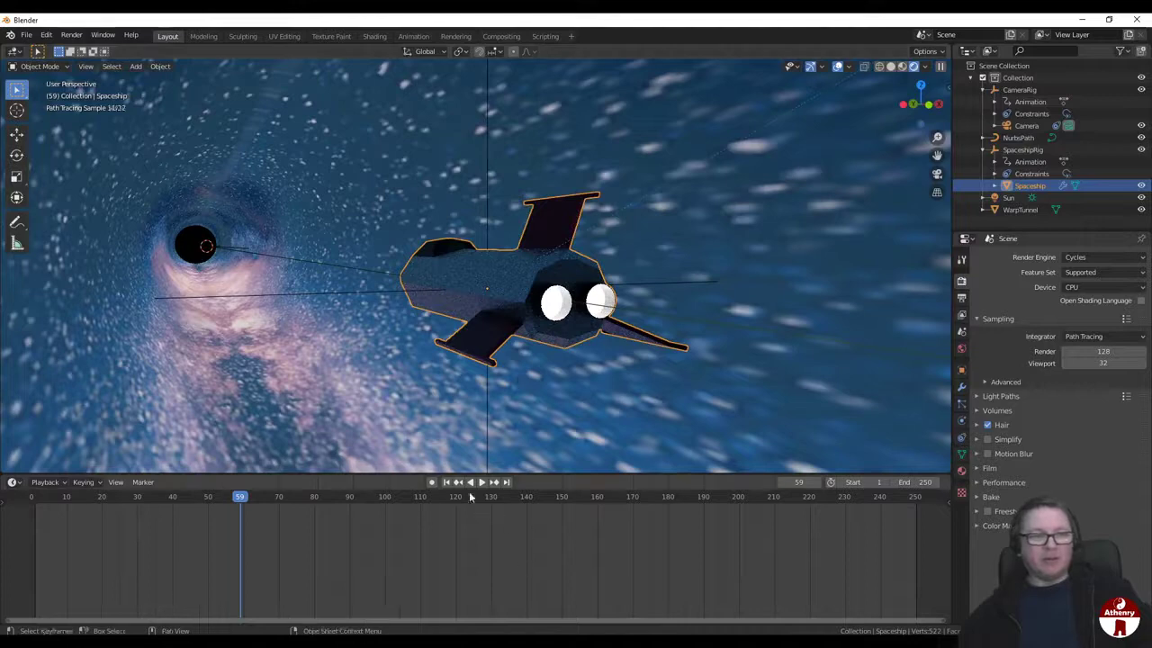
Step: Return to frame 1 and set the render engine back to Eevee
click(447, 482)
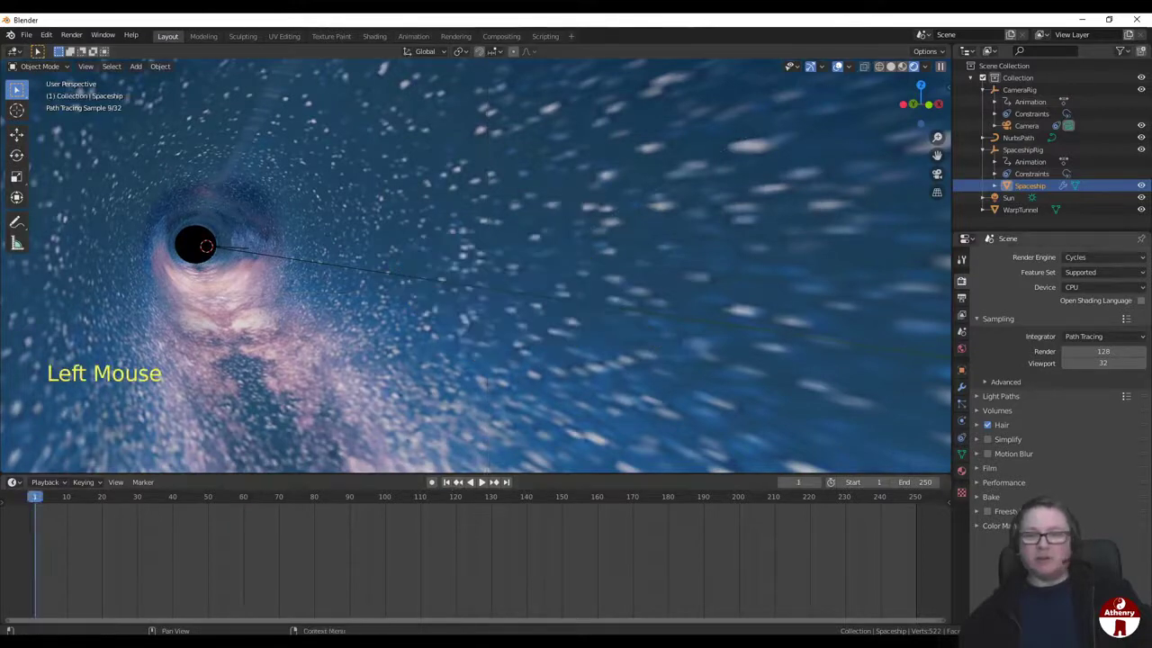
click(1100, 257)
click(1091, 271)
Step: Select the Spaceship in front of the tunnel and snap the 3D cursor to it
scroll(806, 319, down, 15)
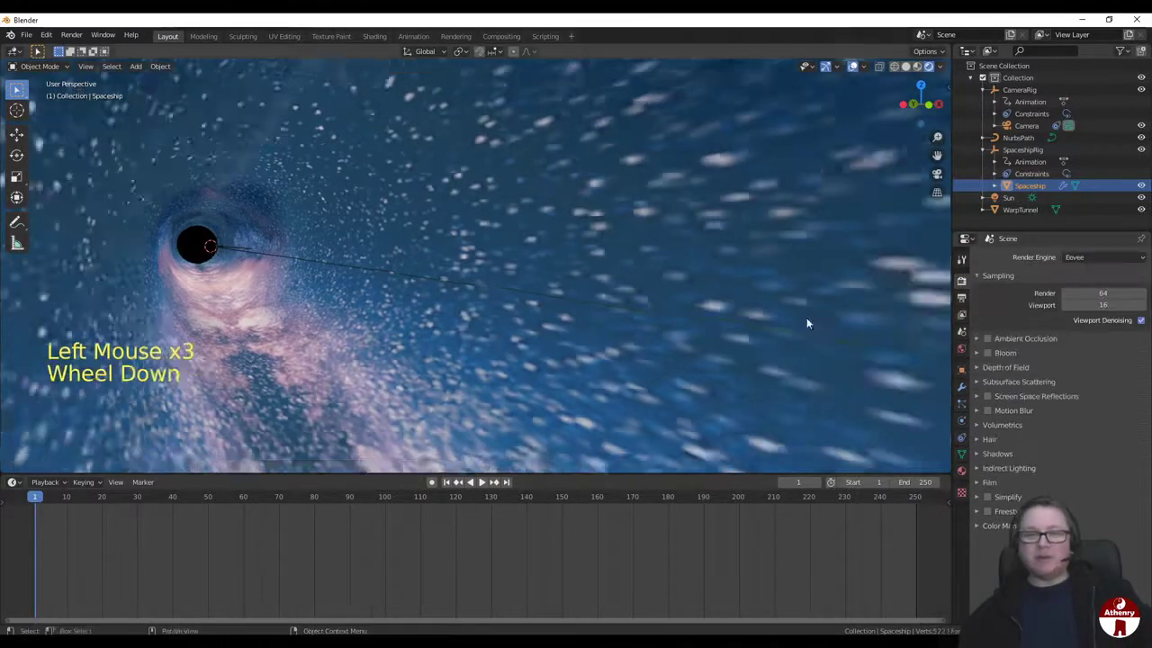
scroll(814, 351, up, 3)
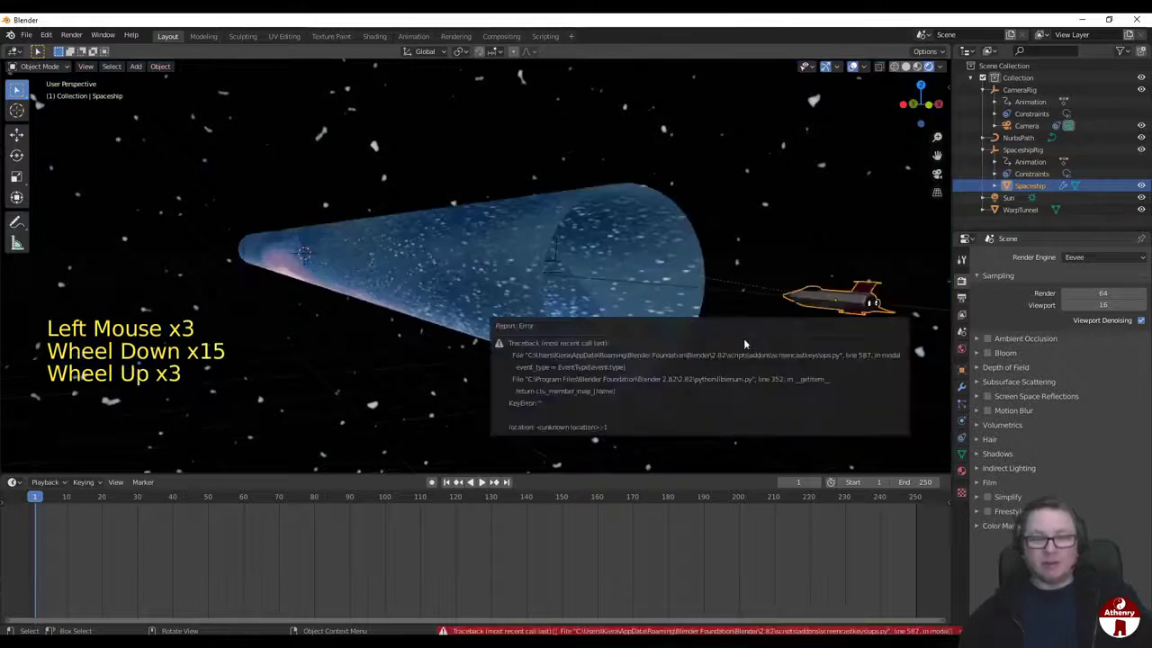
click(804, 272)
middle_drag(838, 322, 661, 271)
click(861, 389)
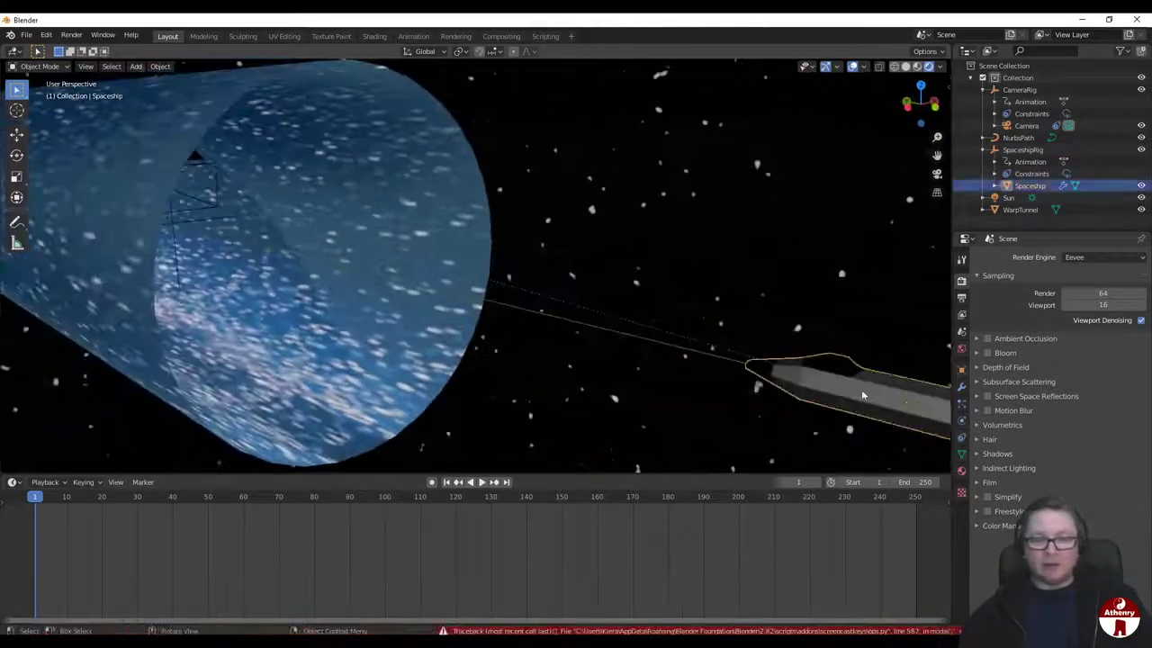
key(KP_Decimal)
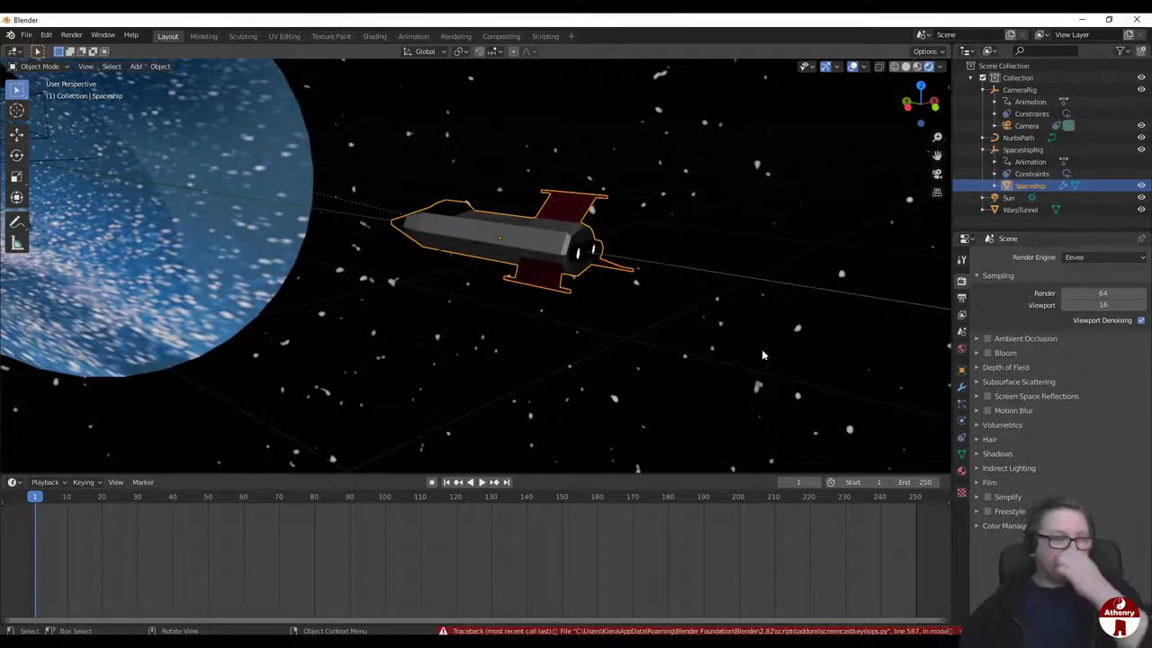
middle_drag(543, 270, 559, 277)
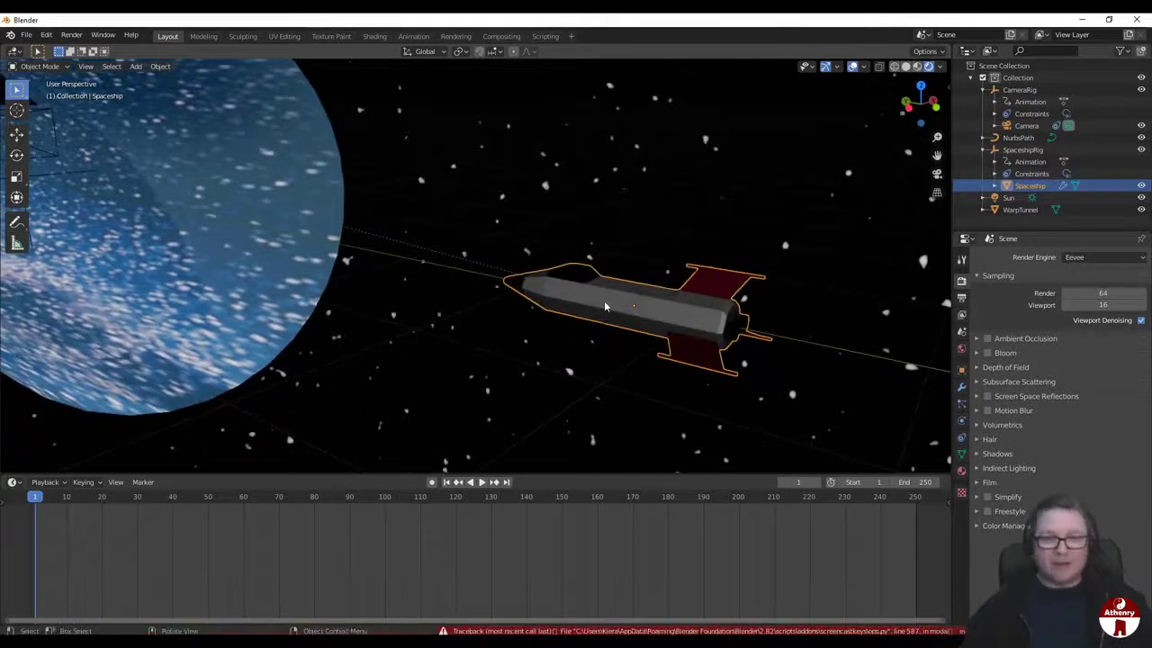
key(shift+s)
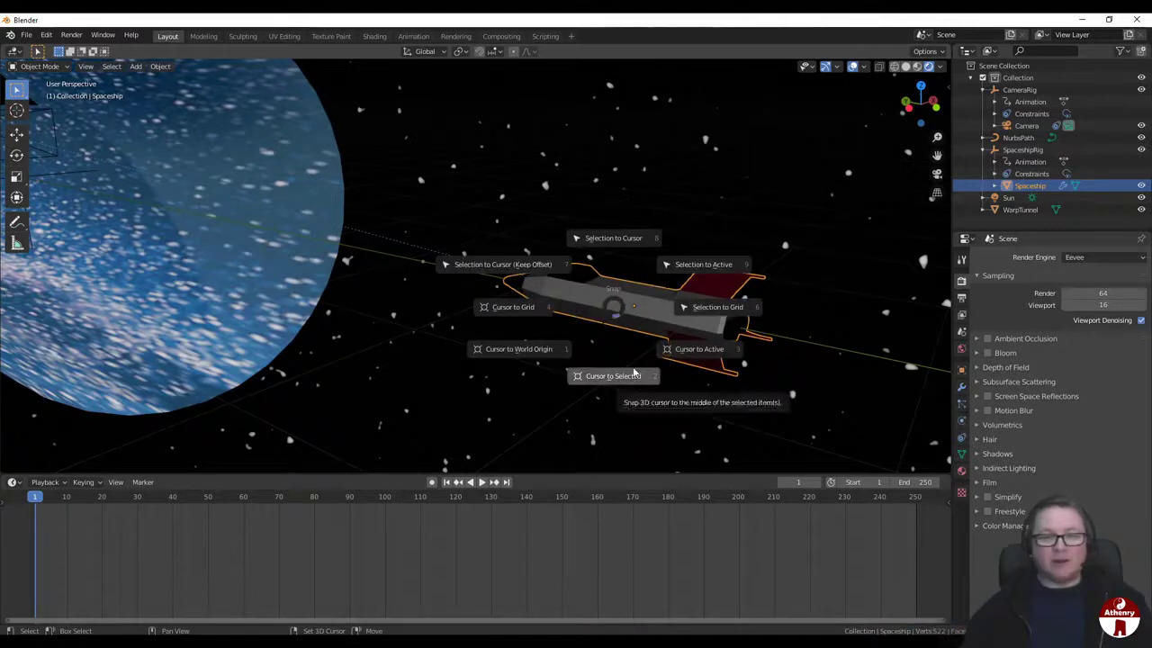
click(632, 375)
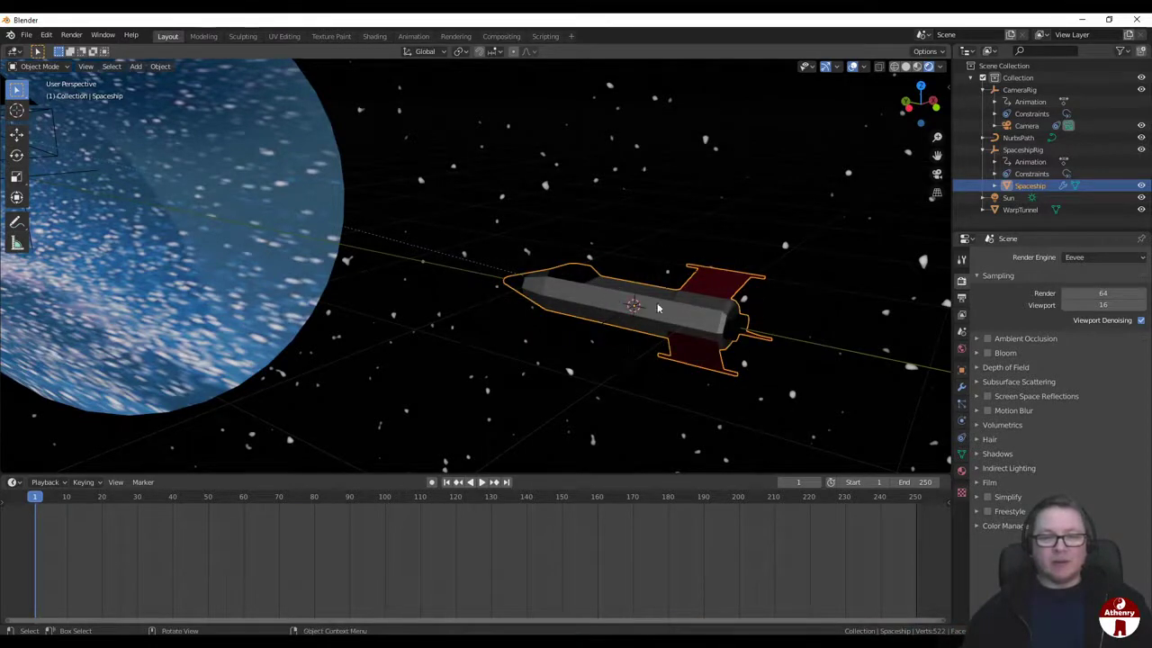
Step: Turn the Screencast Keys display back on and hide the viewport sidebar
click(949, 87)
click(846, 86)
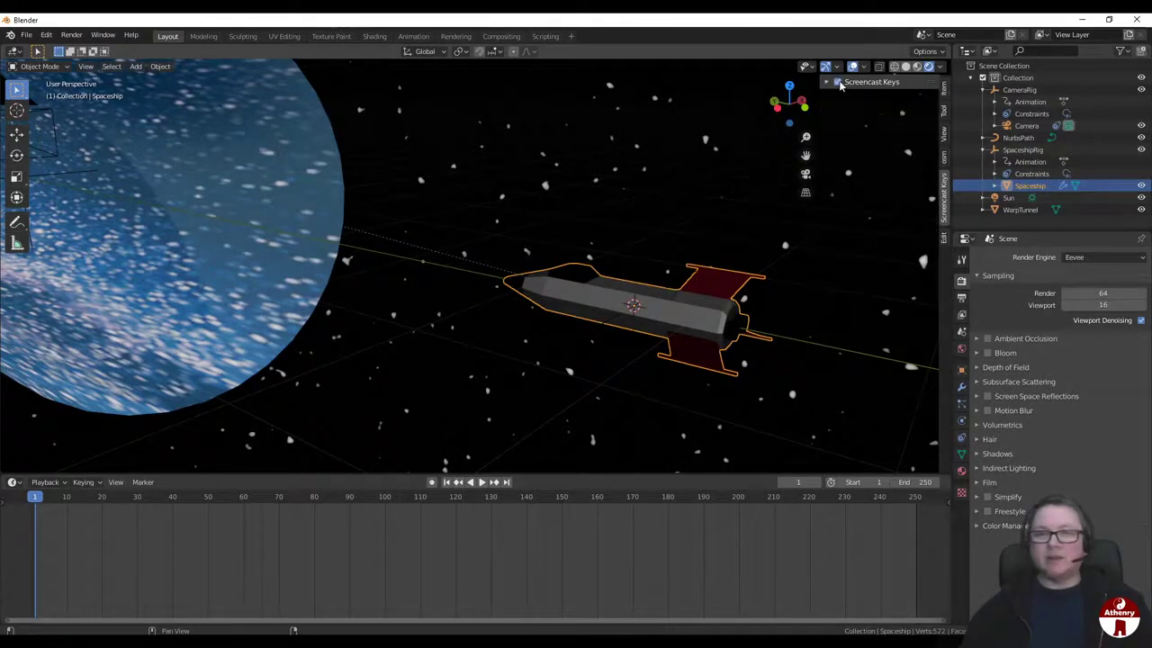
key(n)
key(n)
key(n)
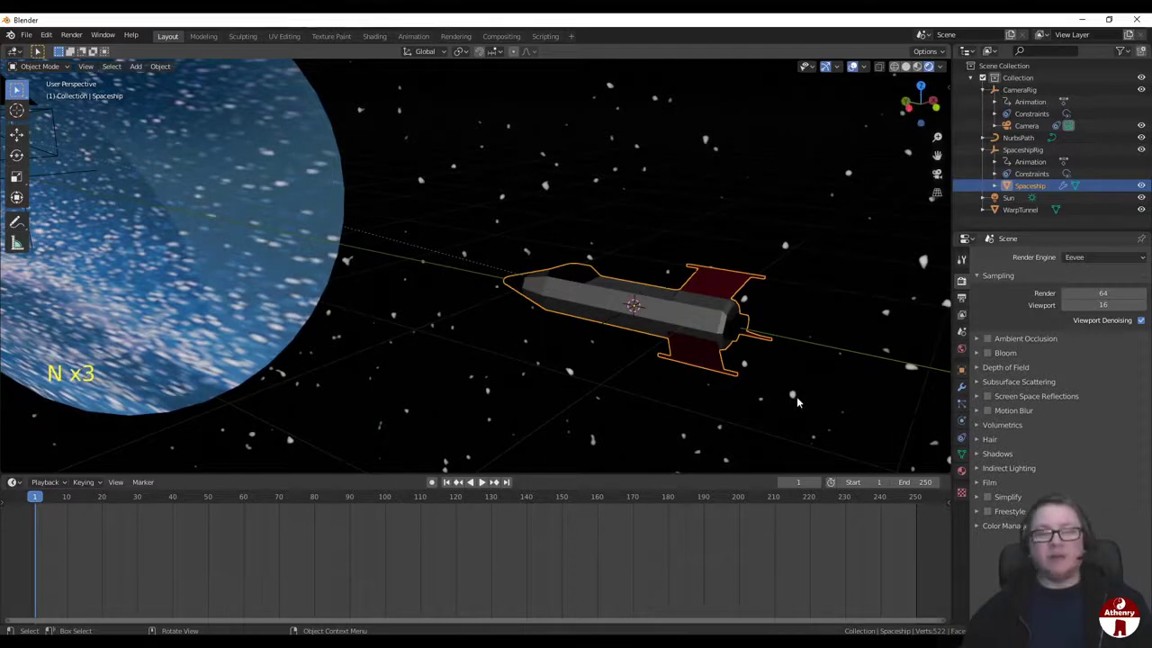
Step: Add an Area light at the 3D cursor on the spaceship
click(136, 67)
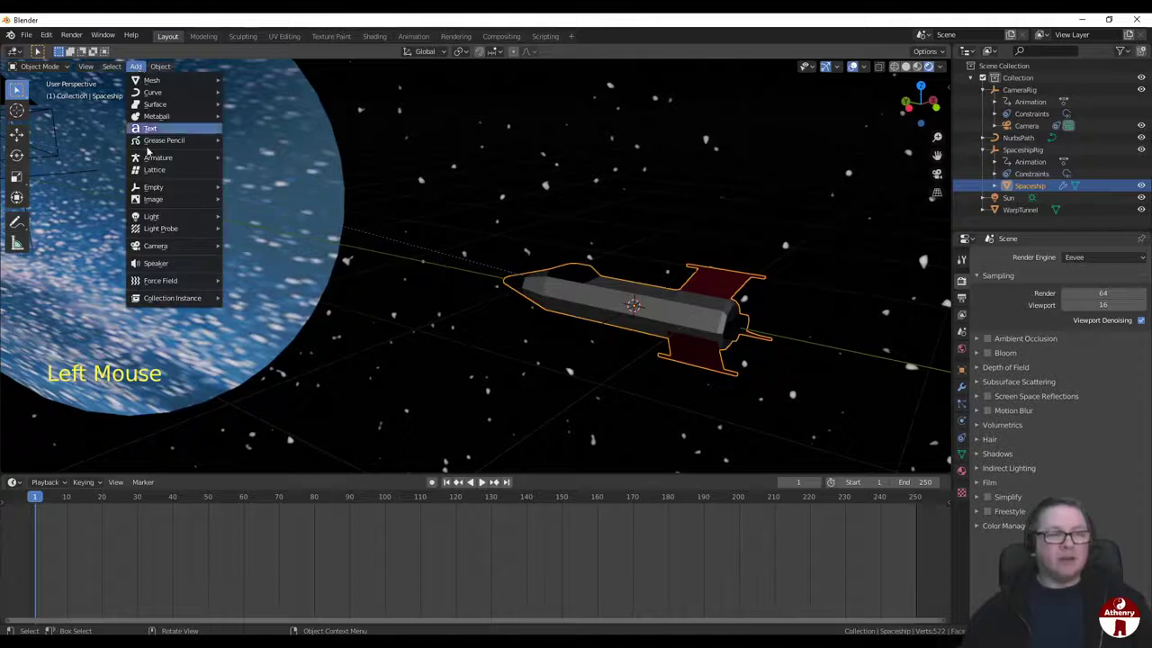
mouse_move(157, 219)
click(253, 256)
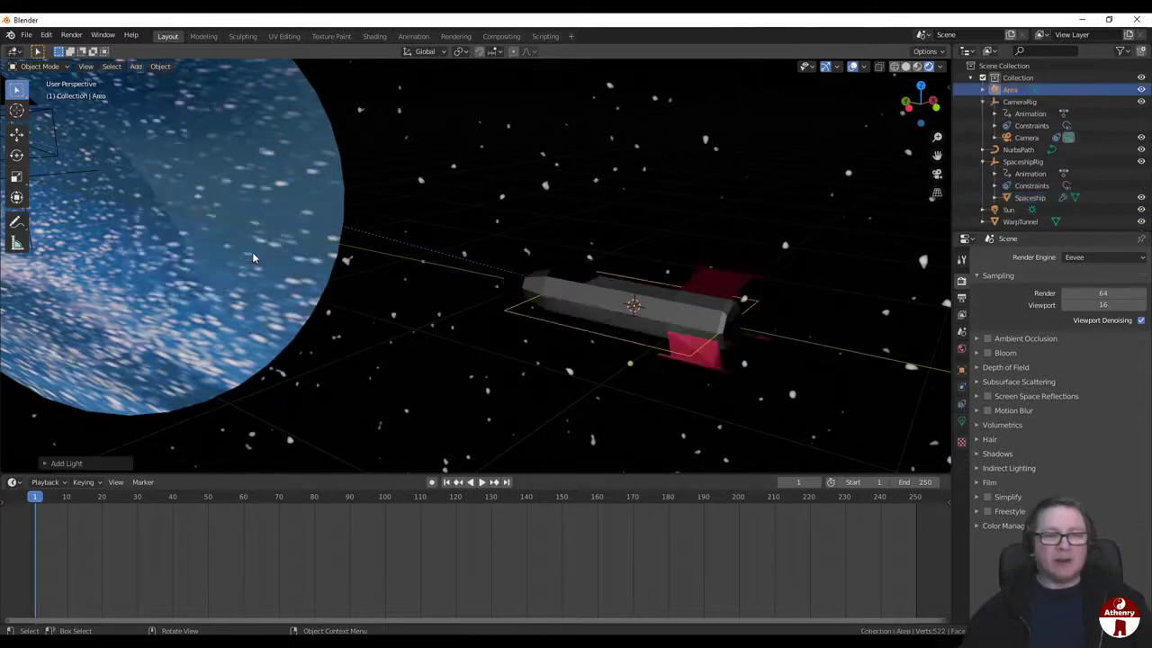
Step: Move the Area light straight up so it hangs above the middle of the spaceship
scroll(765, 335, up, 2)
scroll(764, 338, down, 3)
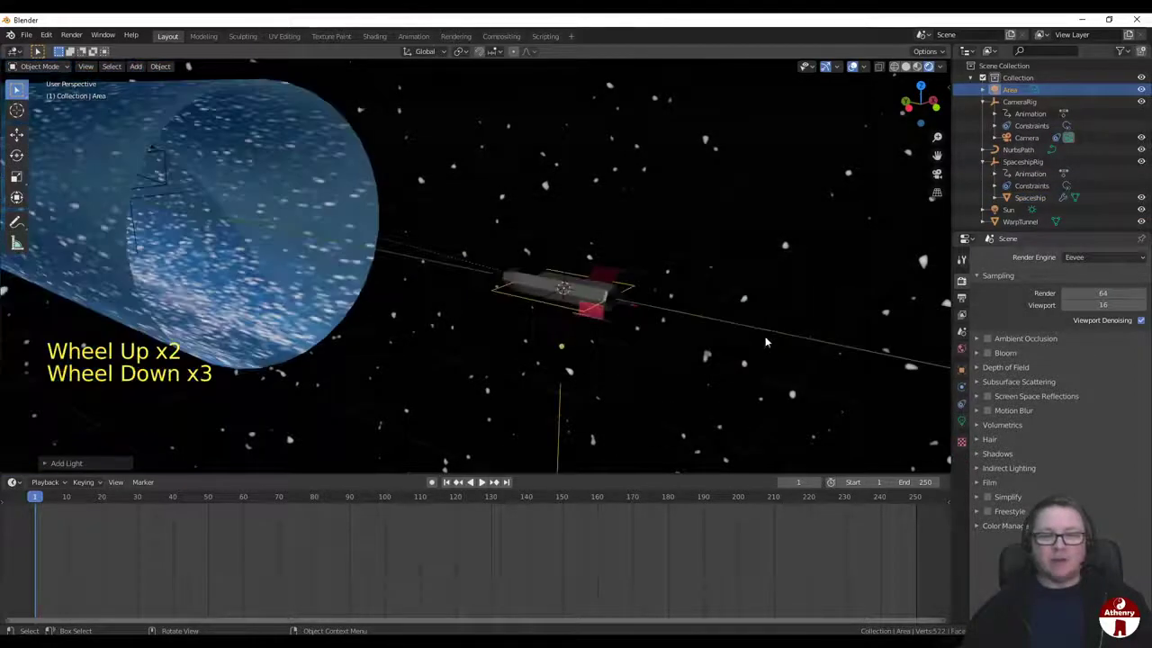
shift+middle_drag(715, 293, 651, 284)
scroll(664, 292, up, 1)
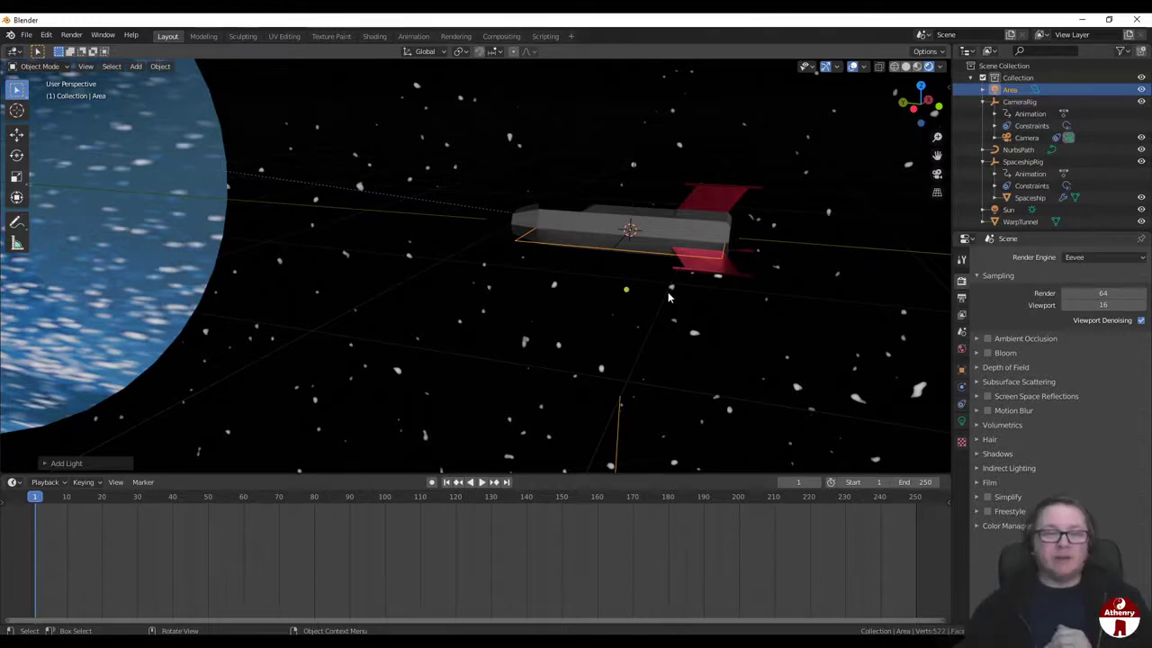
scroll(668, 297, down, 2)
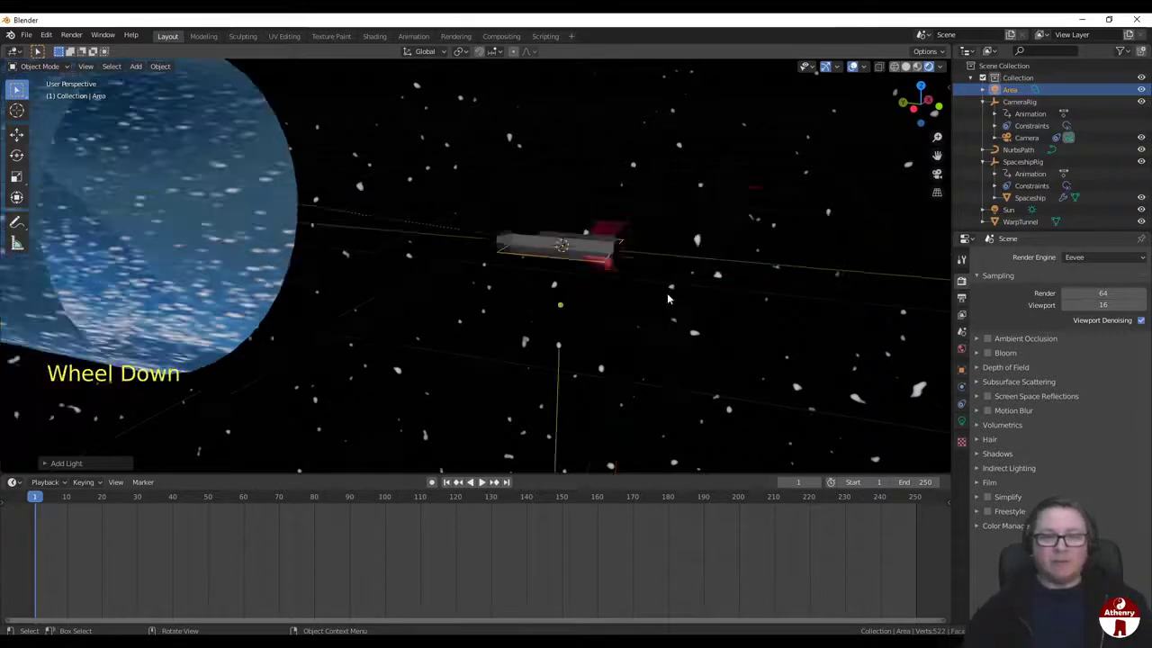
key(g)
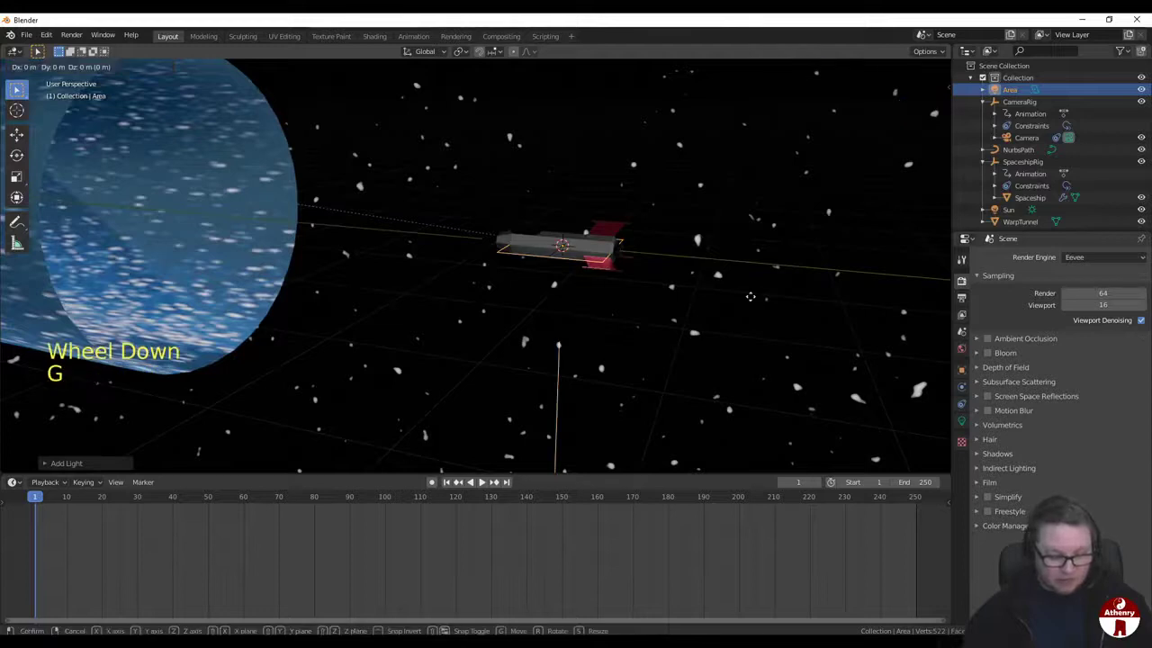
click(734, 224)
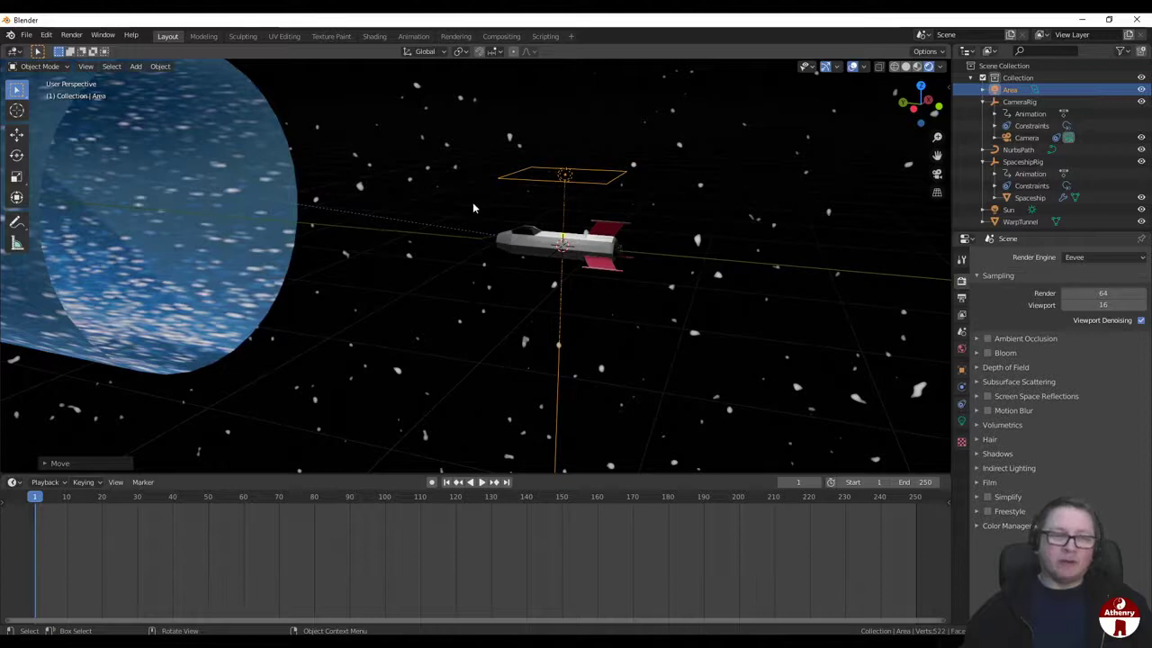
Step: Move the Area light along Y past the spaceship's nose and rotate it about 30° around global X so it points back at the ship
key(g)
key(y)
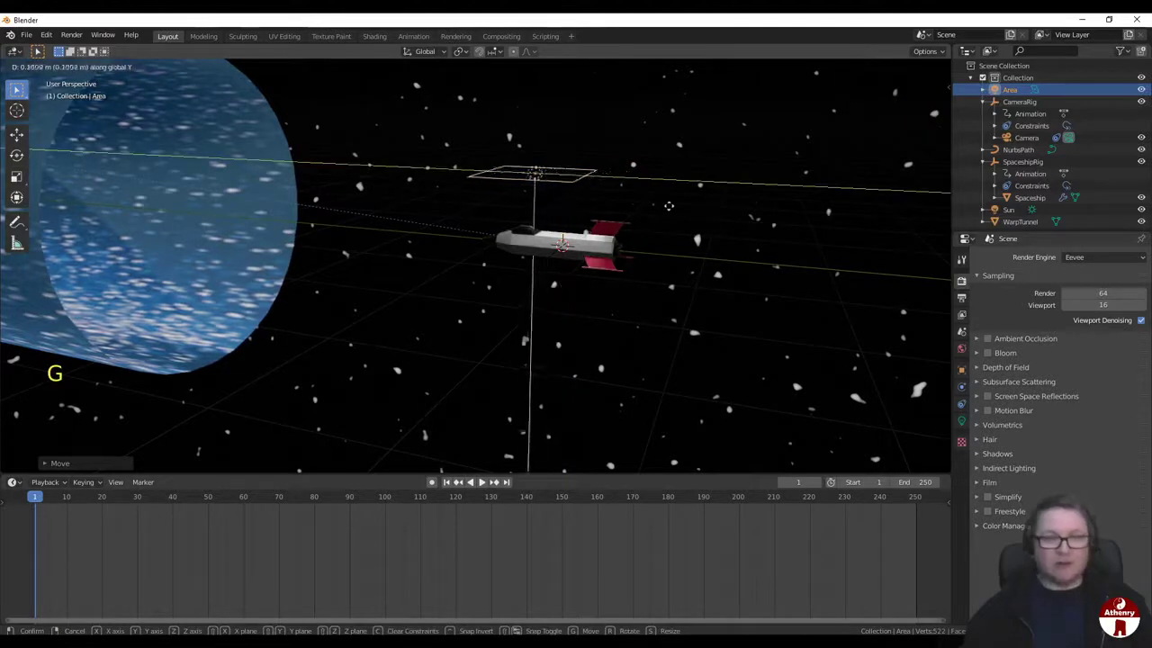
click(607, 196)
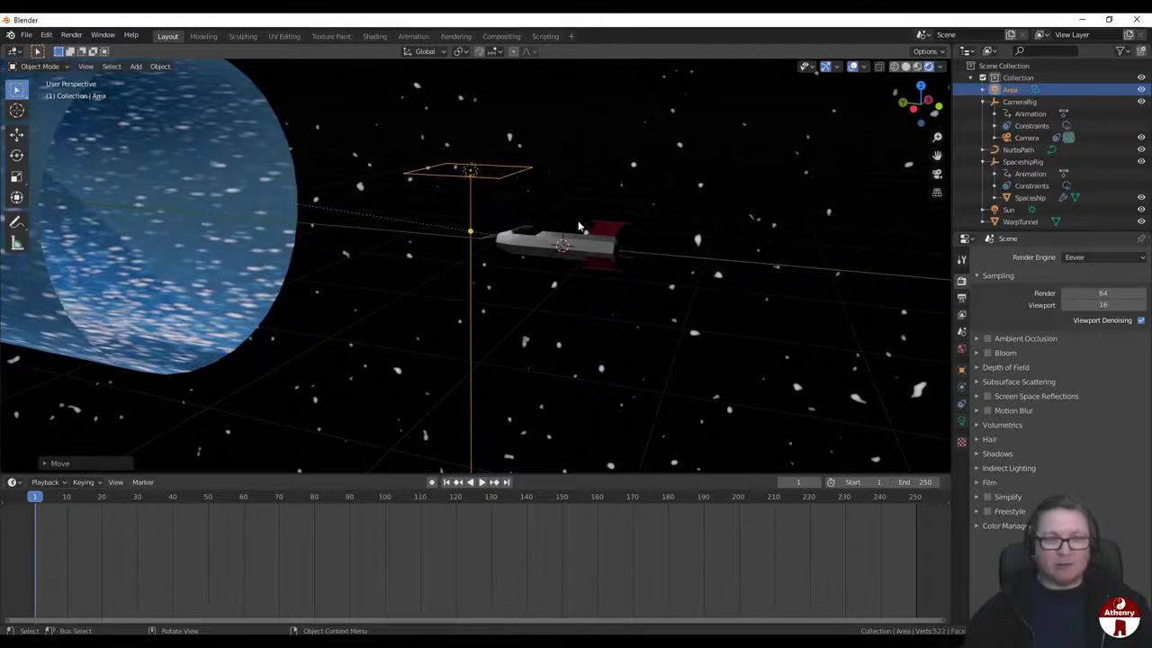
key(r)
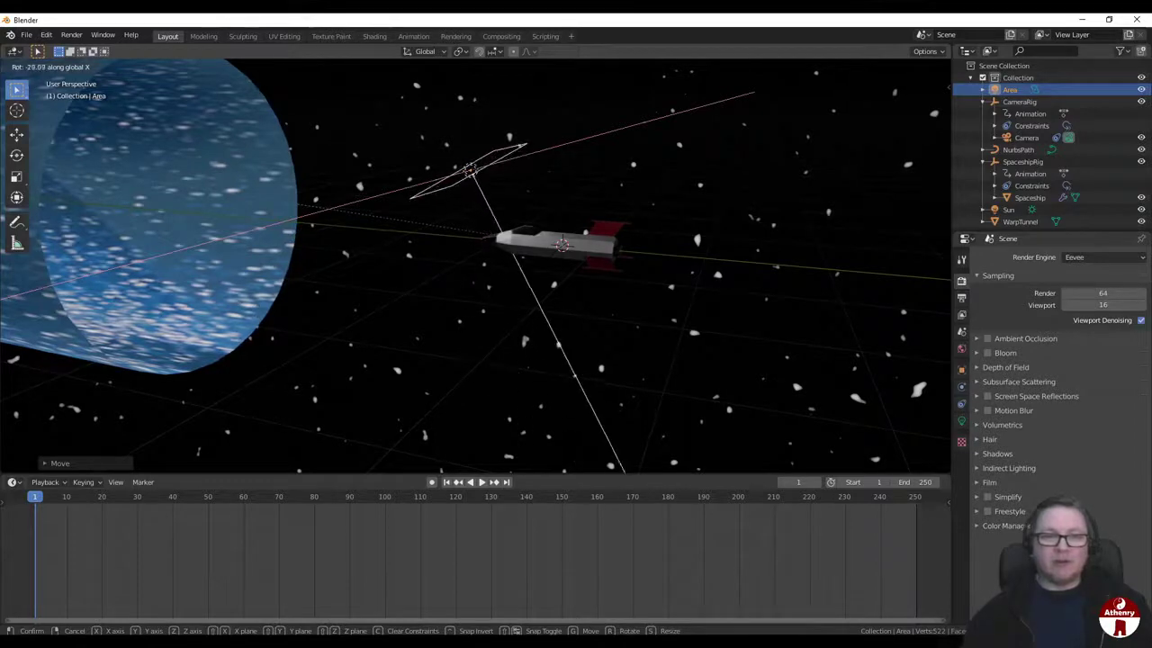
click(611, 403)
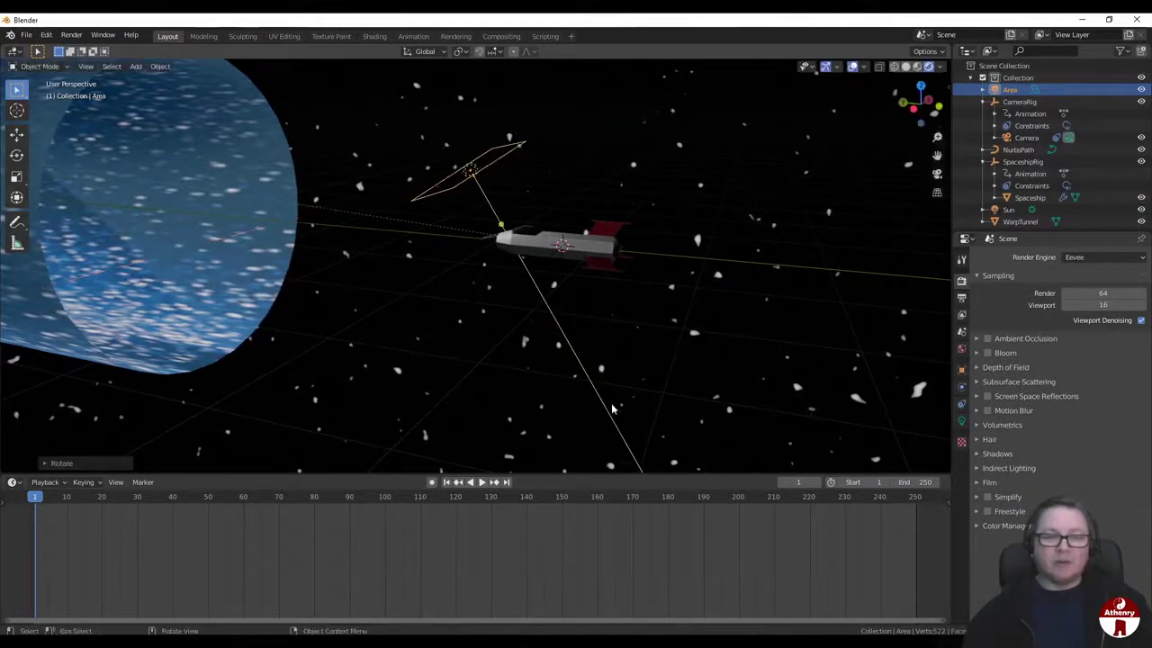
Step: Scale the Area light up to about 2.6 times its size
middle_drag(943, 271, 864, 286)
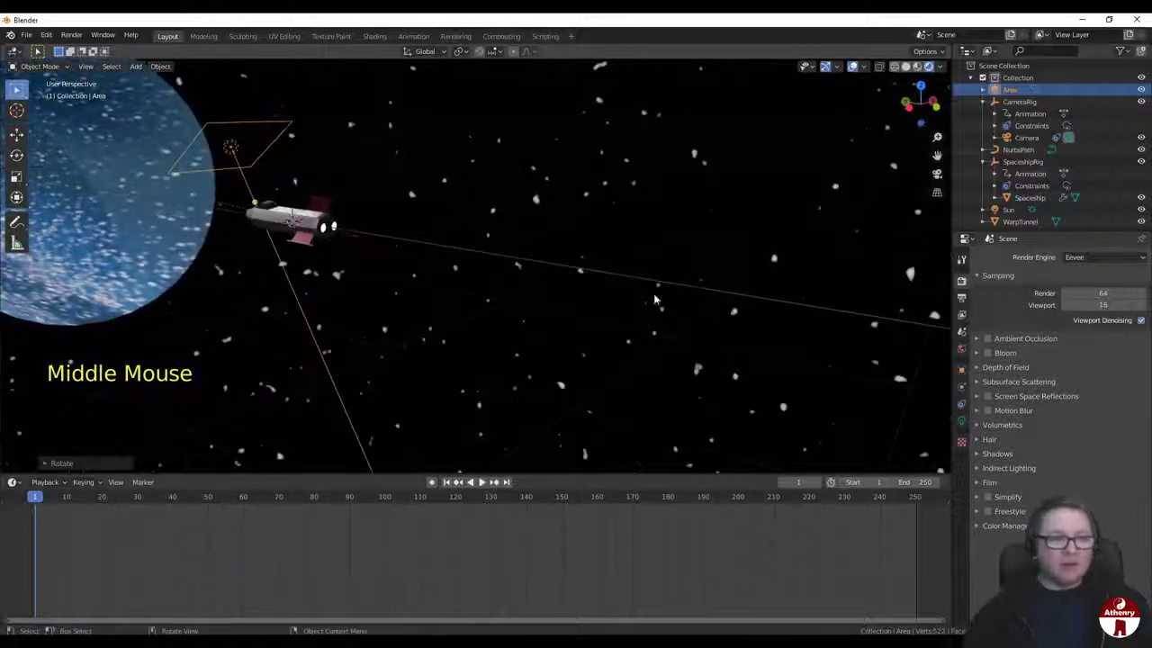
scroll(629, 296, down, 2)
middle_drag(629, 297, 475, 313)
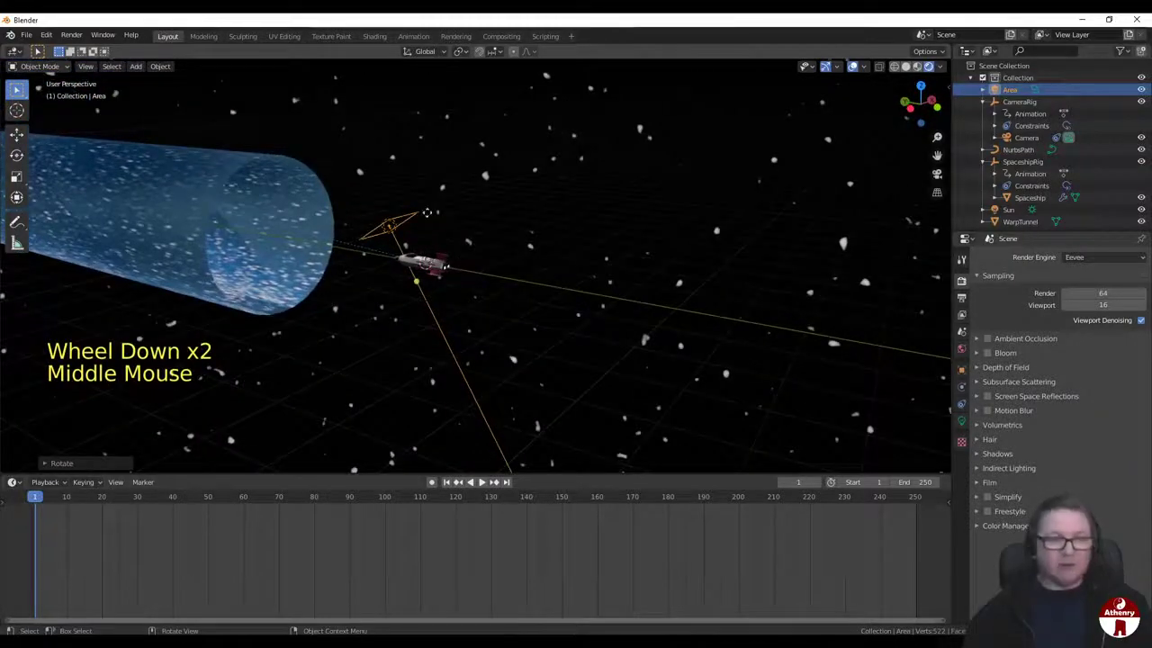
key(s)
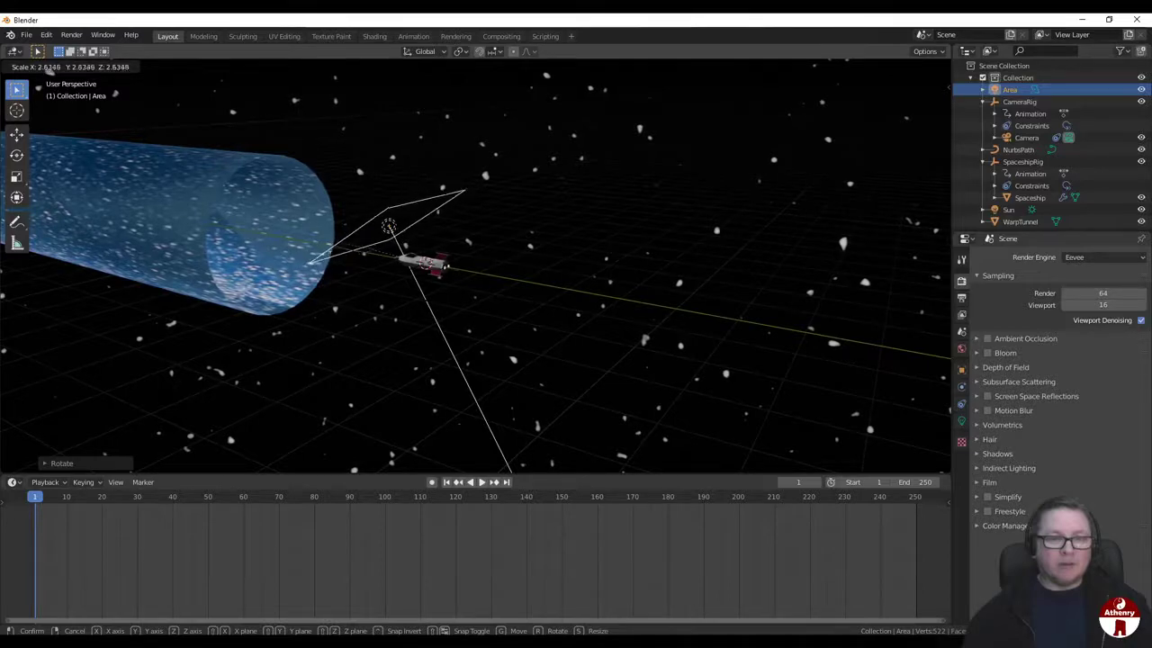
click(491, 221)
scroll(493, 270, up, 3)
middle_drag(496, 275, 654, 301)
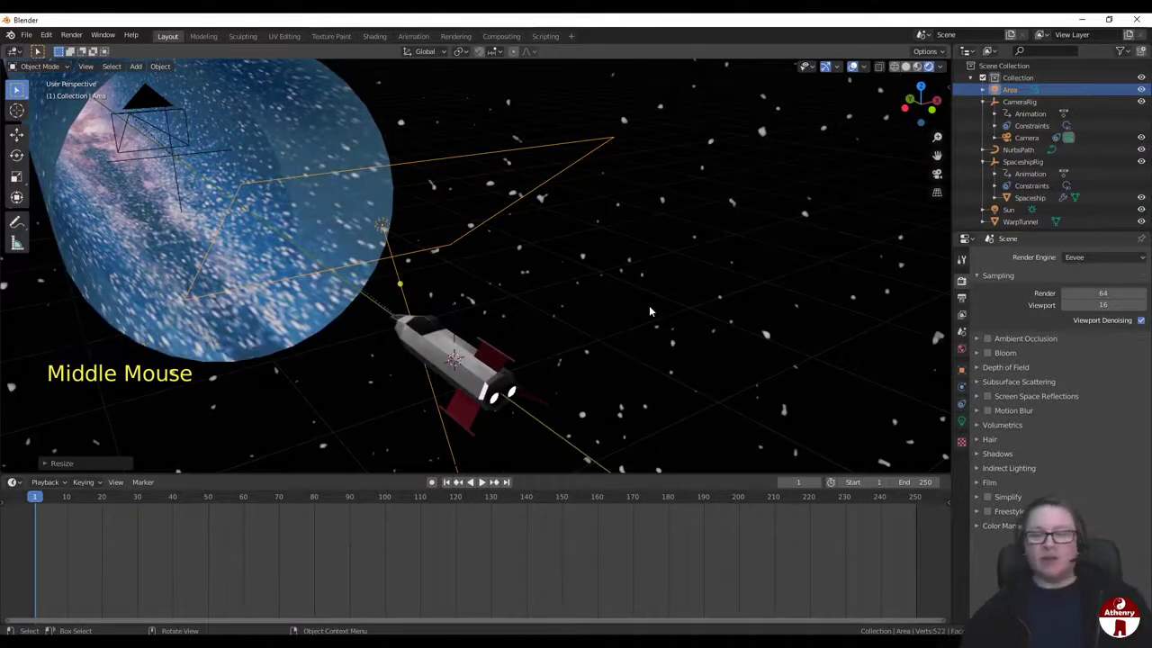
Step: Set the Area light's color to light blue with hue 0.587, saturation 0.359 and value 1.000
click(963, 422)
click(1084, 323)
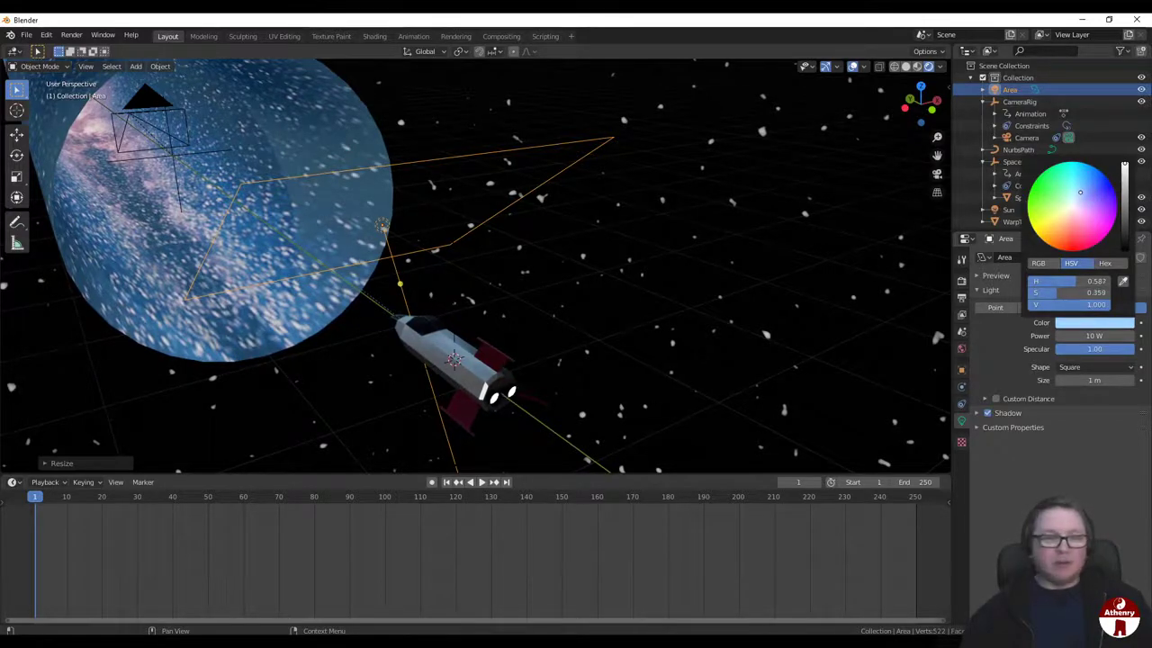
scroll(646, 418, up, 2)
scroll(646, 417, down, 2)
mouse_move(646, 418)
middle_down()
mouse_move(655, 410)
mouse_move(652, 419)
middle_up()
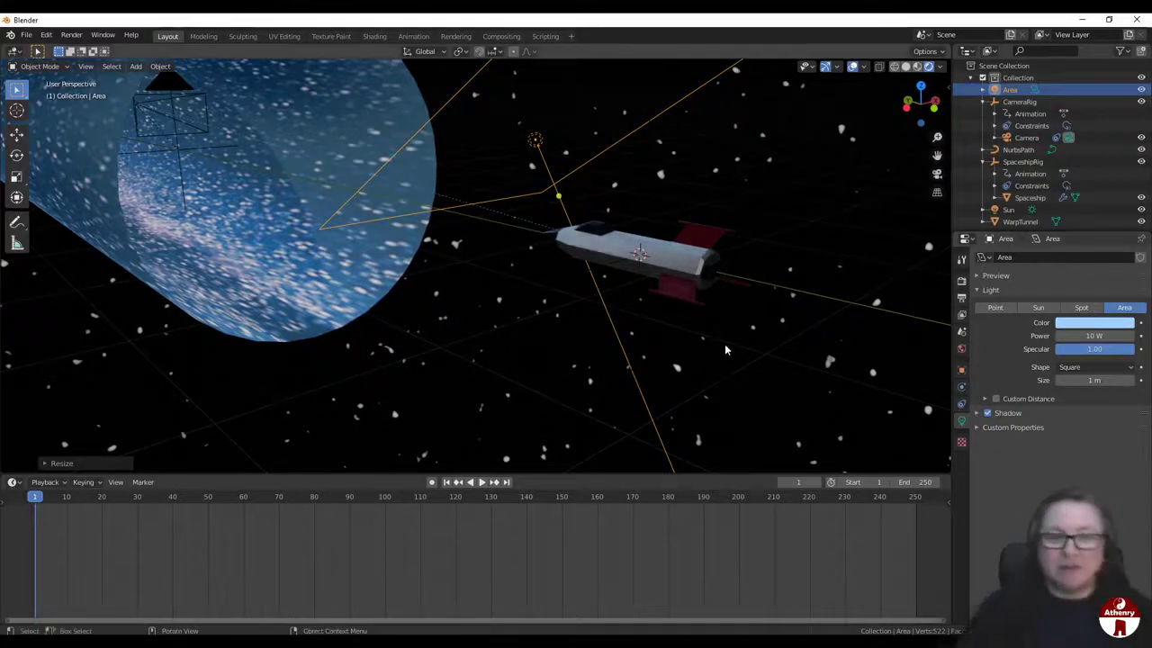
scroll(721, 349, down, 2)
scroll(723, 353, up, 1)
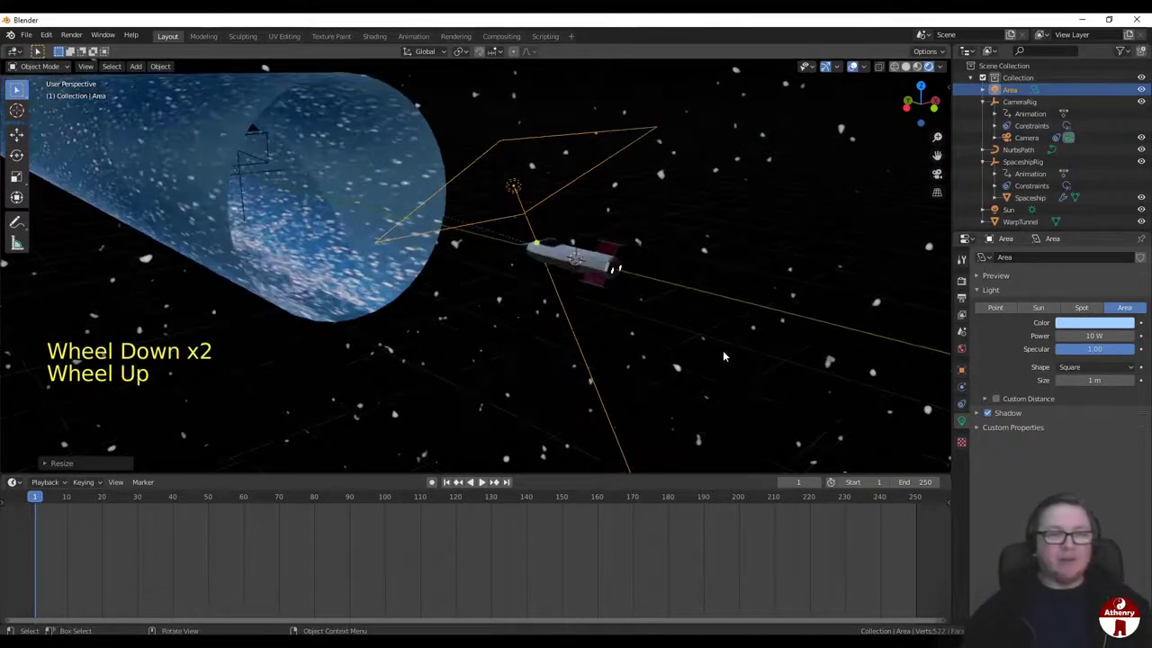
Step: Set the Sun light's strength to 100
click(1009, 209)
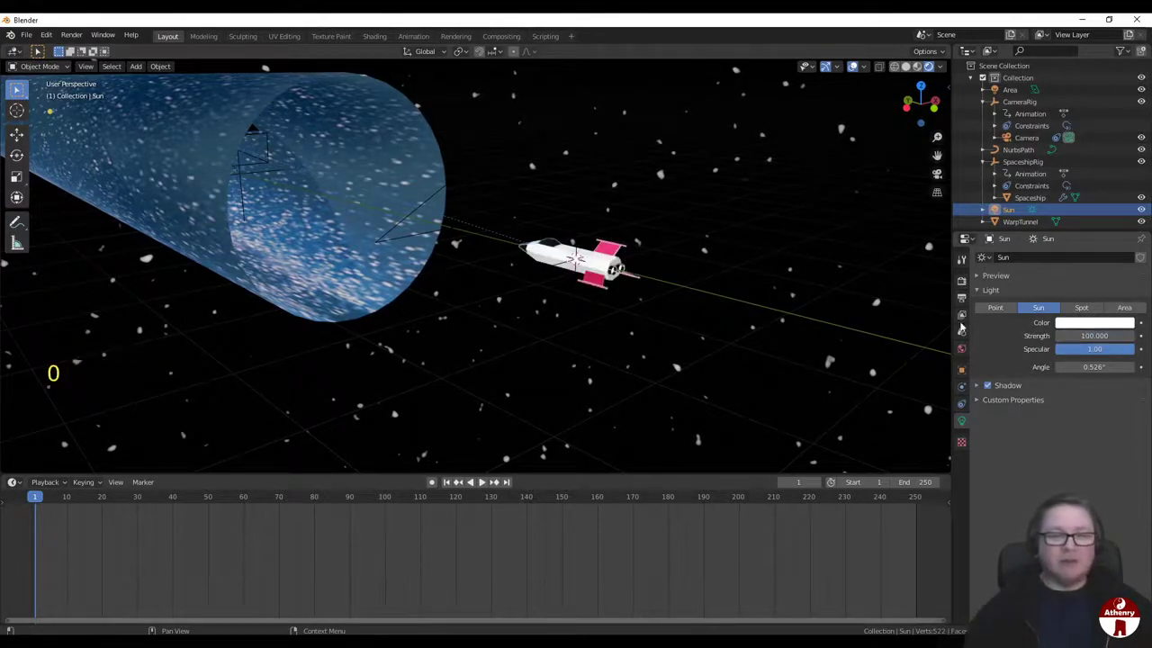
scroll(681, 311, up, 2)
middle_drag(681, 310, 604, 331)
scroll(627, 321, down, 2)
scroll(602, 335, up, 2)
scroll(604, 333, down, 2)
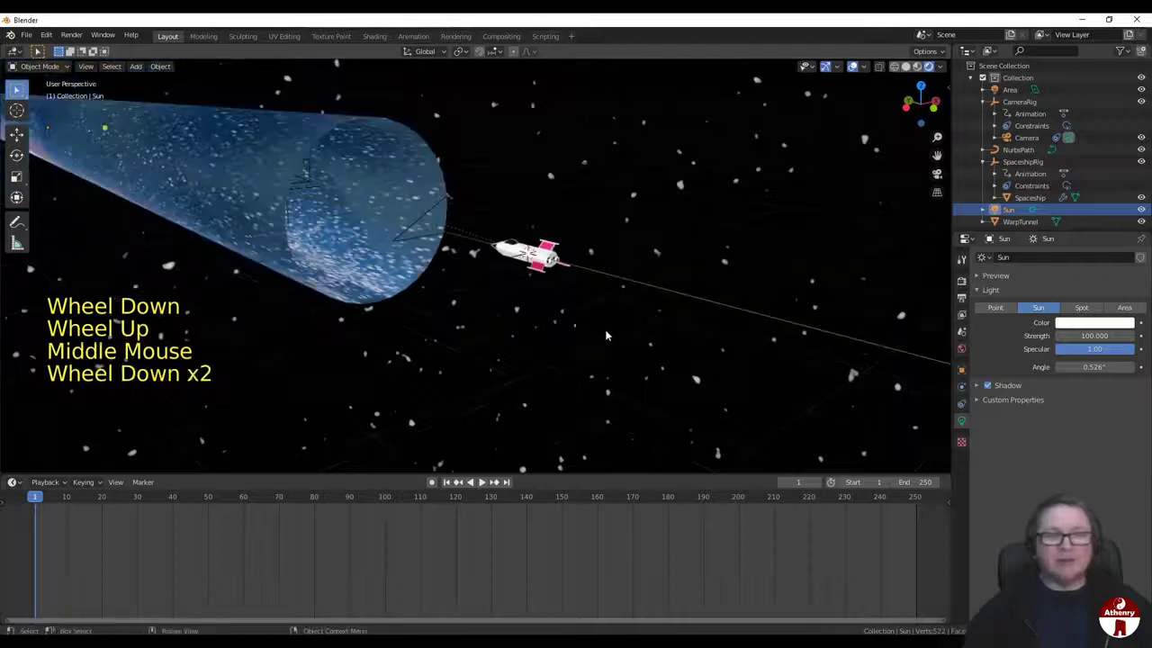
Step: Play the animation through the camera, scrub back to frame 51 to inspect the ship's lighting, and return to frame 1
click(936, 175)
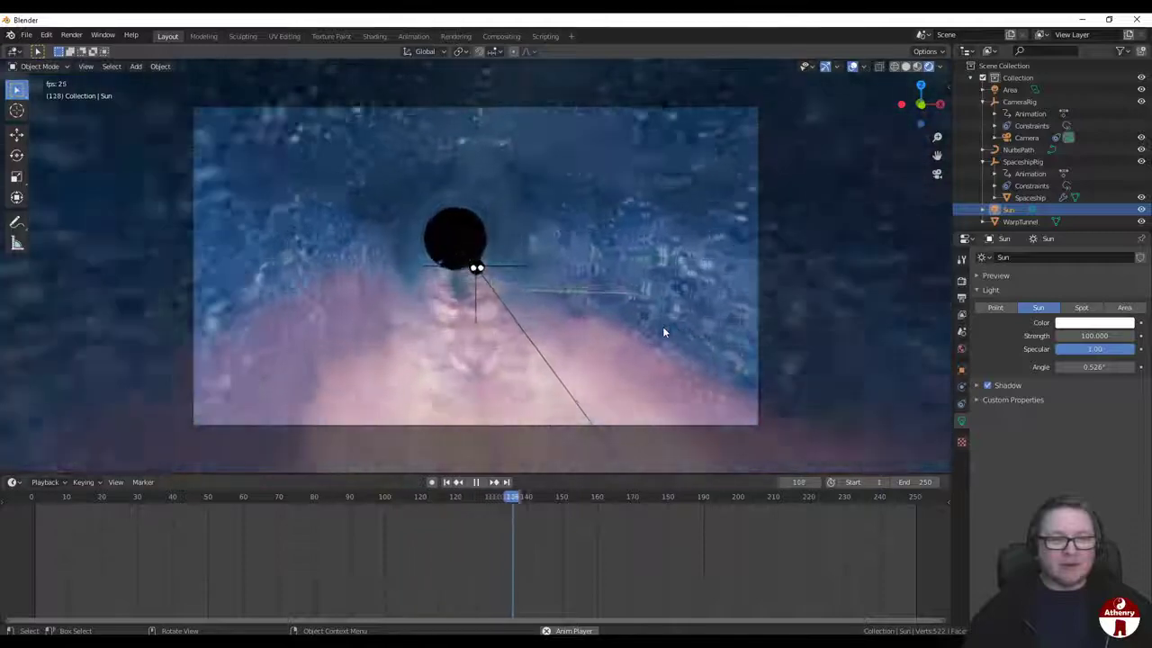
click(477, 482)
drag(717, 502, 211, 502)
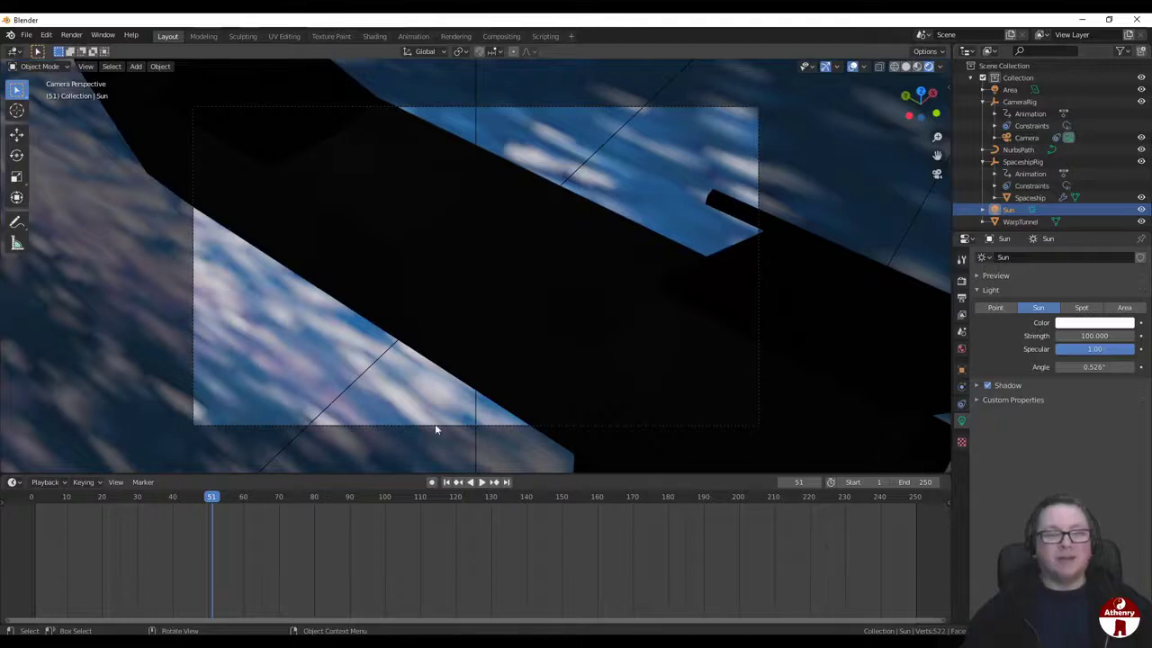
click(446, 483)
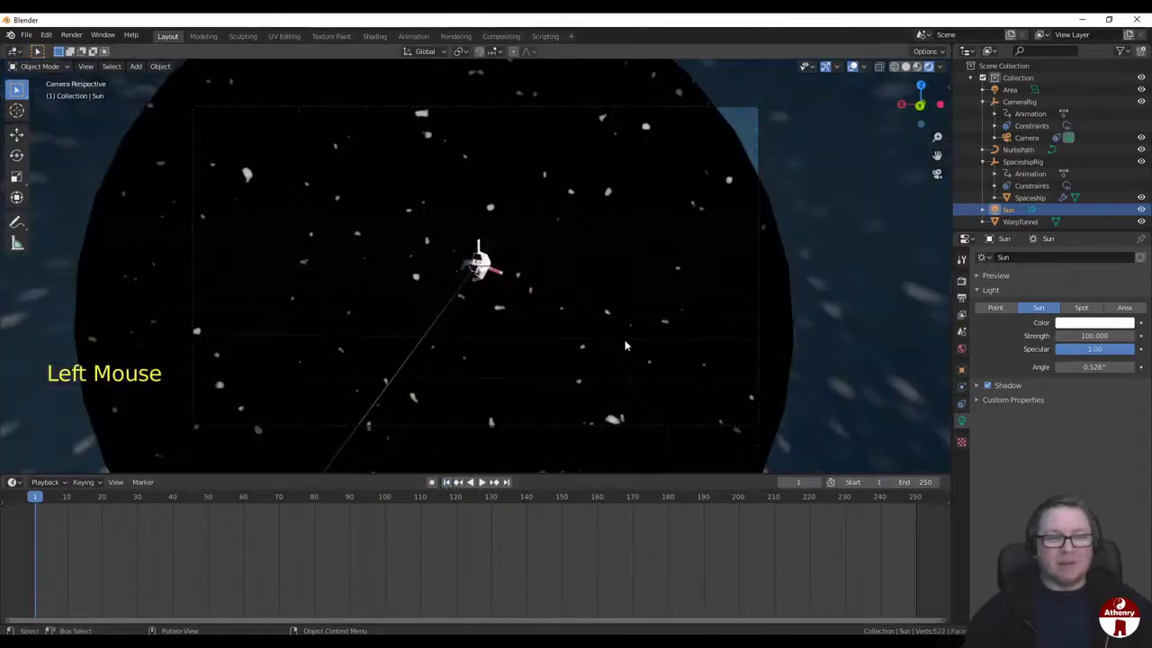
Step: Parent the Area light to the SpaceshipRig empty
middle_drag(625, 345, 576, 324)
scroll(689, 346, down, 9)
middle_drag(690, 346, 619, 369)
scroll(802, 351, down, 4)
scroll(620, 366, up, 6)
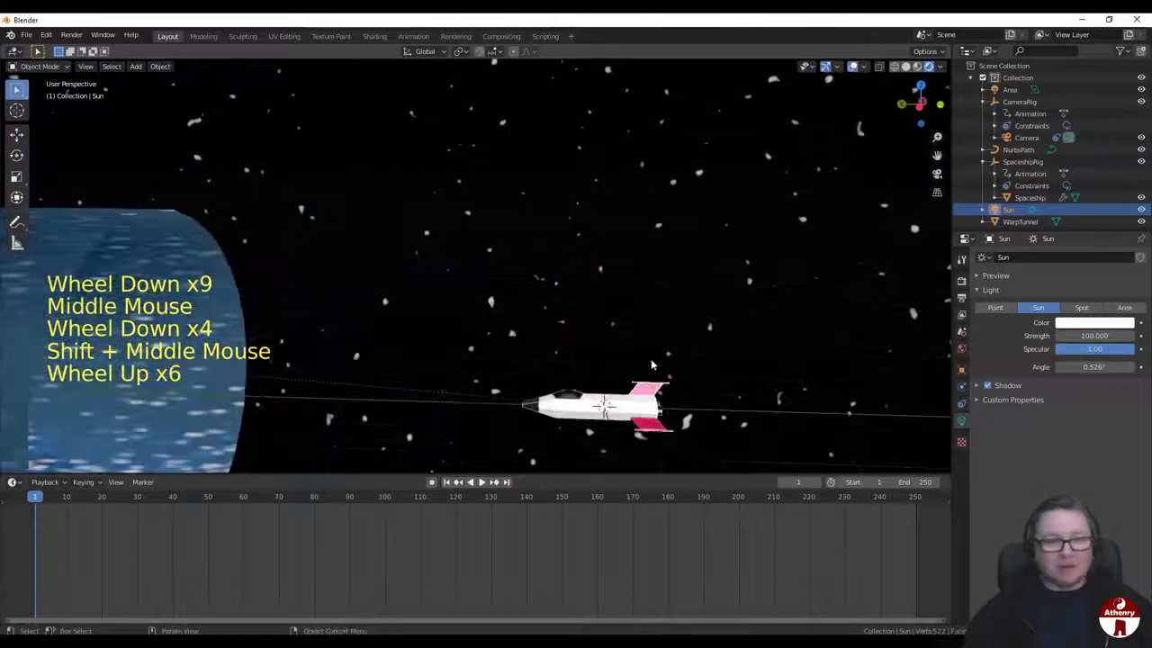
scroll(1066, 212, down, 2)
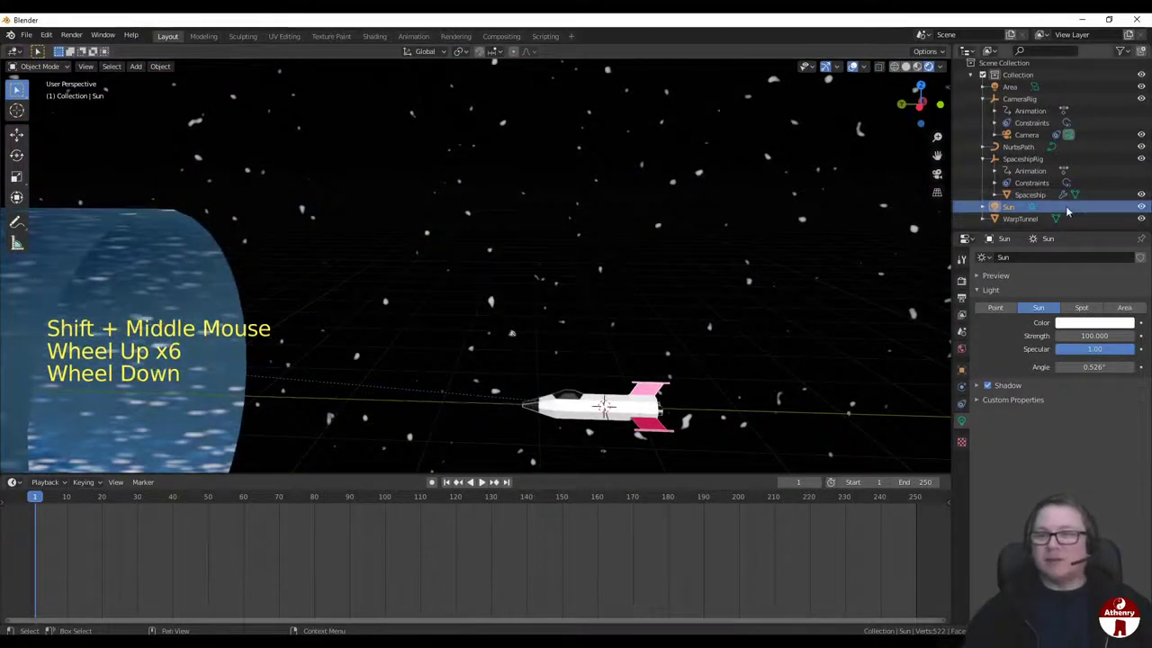
scroll(1067, 212, up, 2)
click(1012, 90)
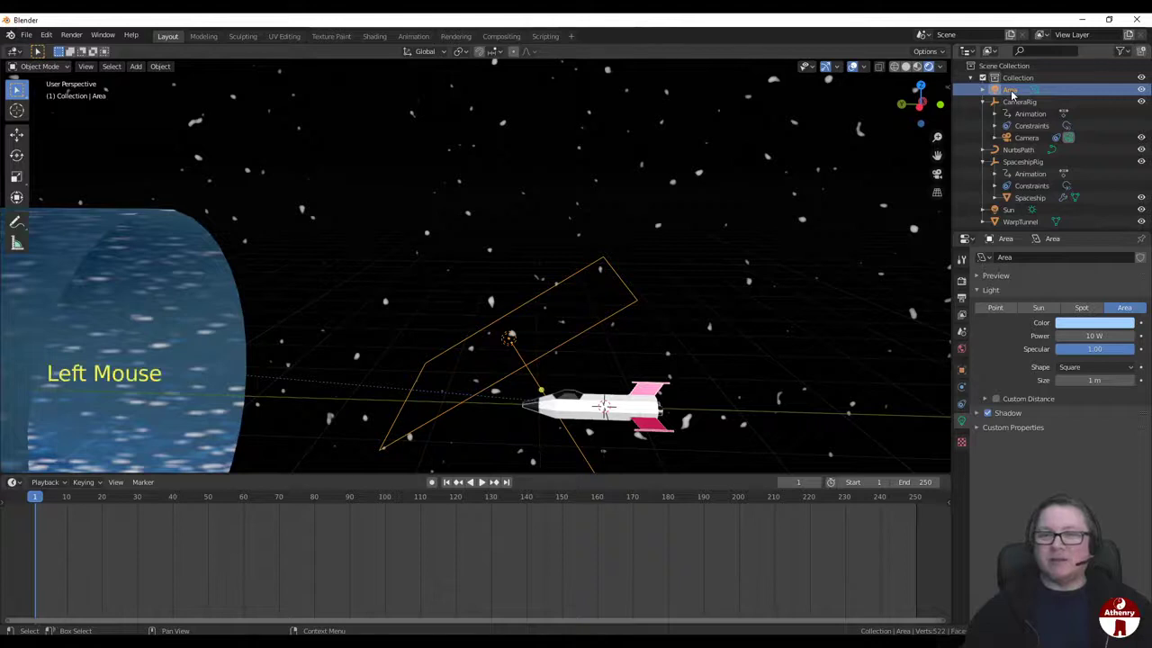
drag(1011, 90, 1032, 166)
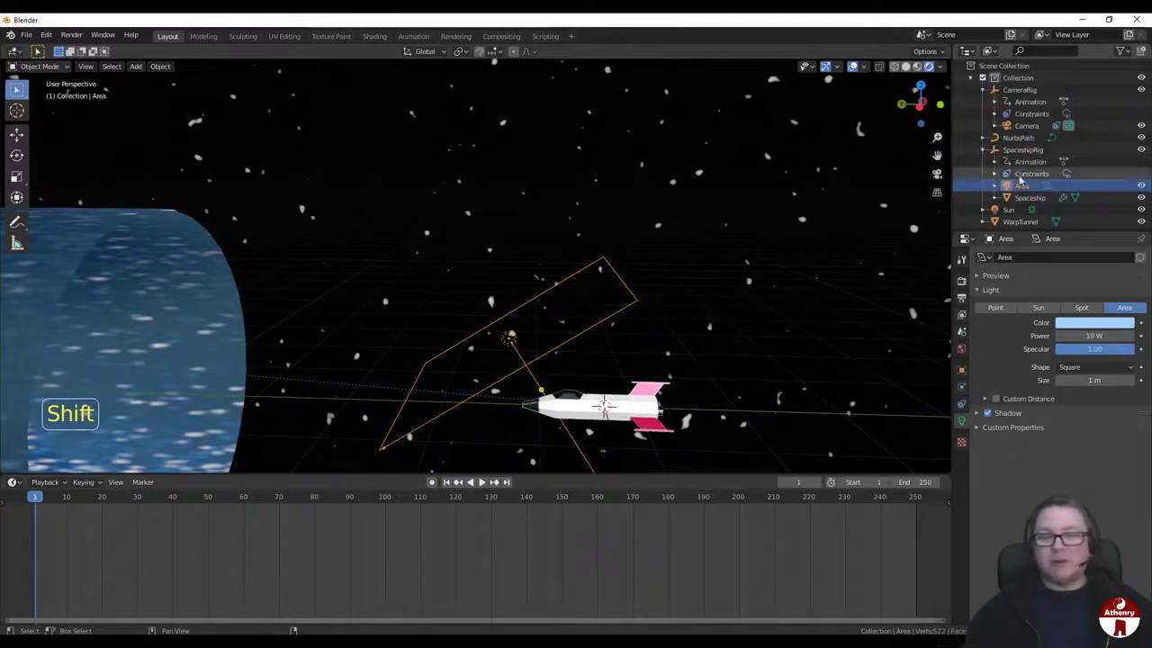
Step: Play the animation from outside the tunnel and scrub to frame 54 to check whether the Area light follows the spaceship
scroll(731, 273, down, 1)
key(space)
key(space)
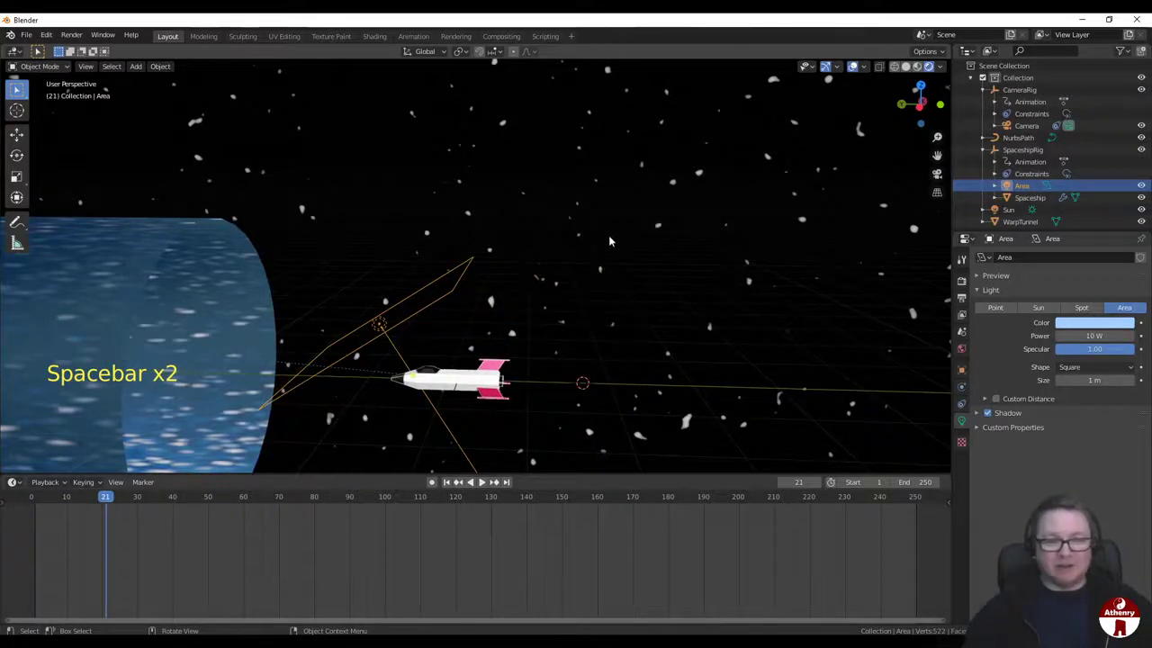
shift+middle_drag(609, 240, 778, 218)
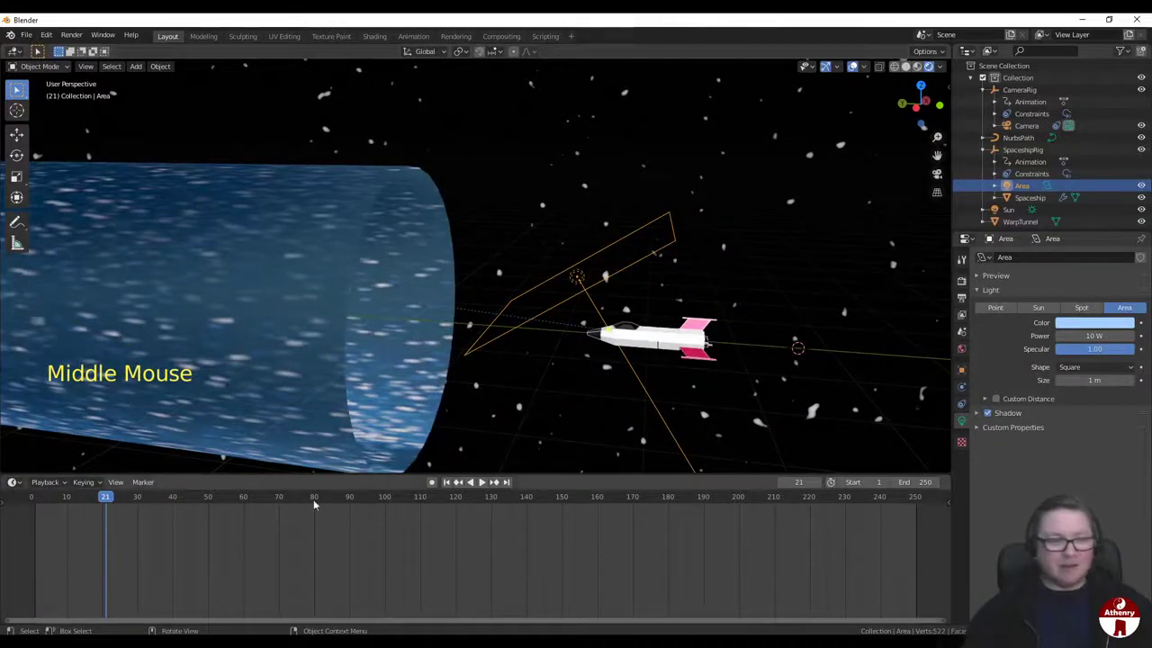
drag(105, 509, 192, 496)
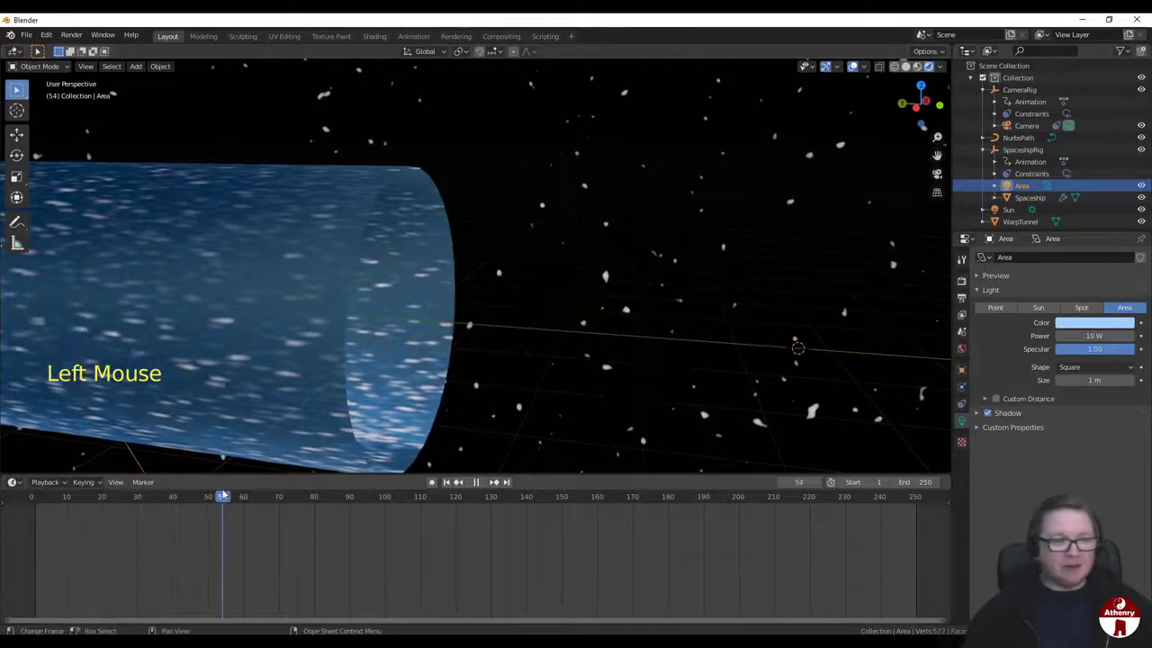
Step: Examine the Area light's effect on the spaceship inside the tunnel from close behind the ship
scroll(255, 385, up, 3)
shift+middle_drag(255, 385, 722, 429)
scroll(572, 415, up, 3)
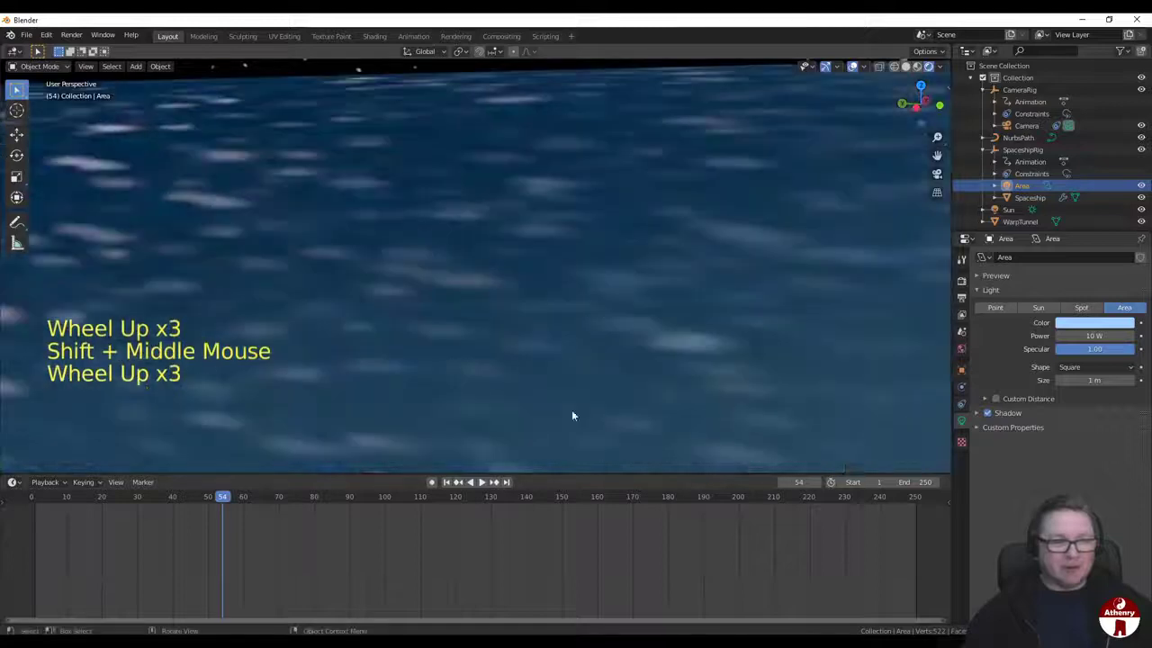
scroll(572, 416, up, 5)
shift+middle_drag(438, 424, 458, 261)
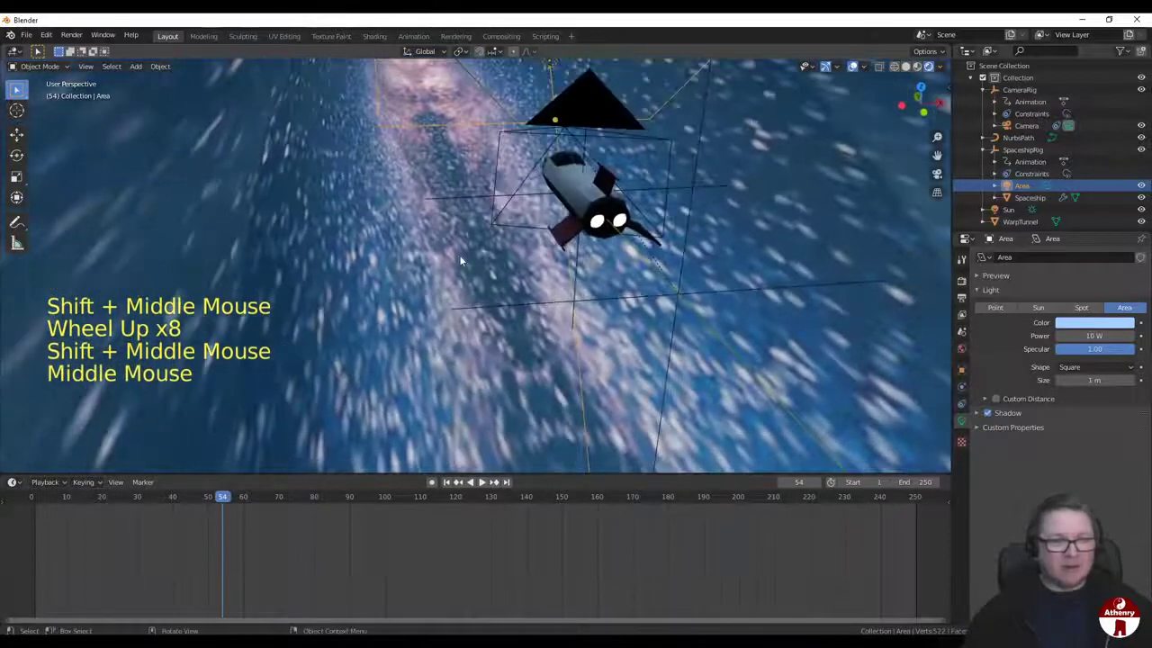
scroll(628, 259, up, 2)
shift+middle_drag(629, 259, 626, 215)
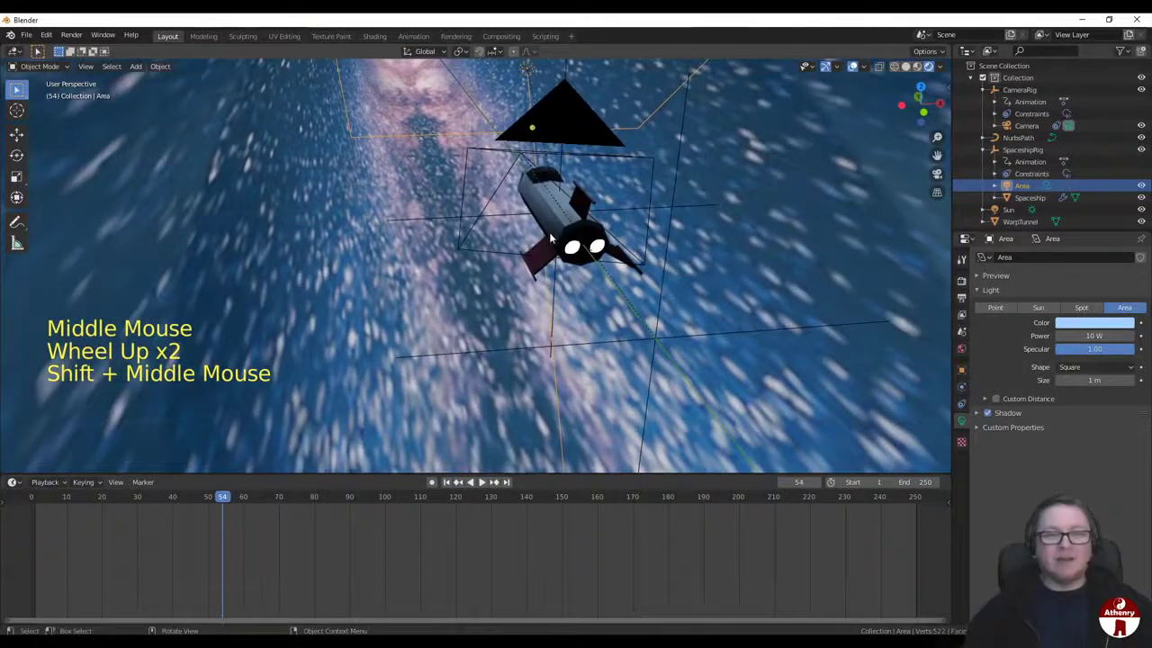
scroll(617, 247, down, 2)
Step: Play the animation a few frames further, switch to the camera view and continue playback to review the lighting
key(space)
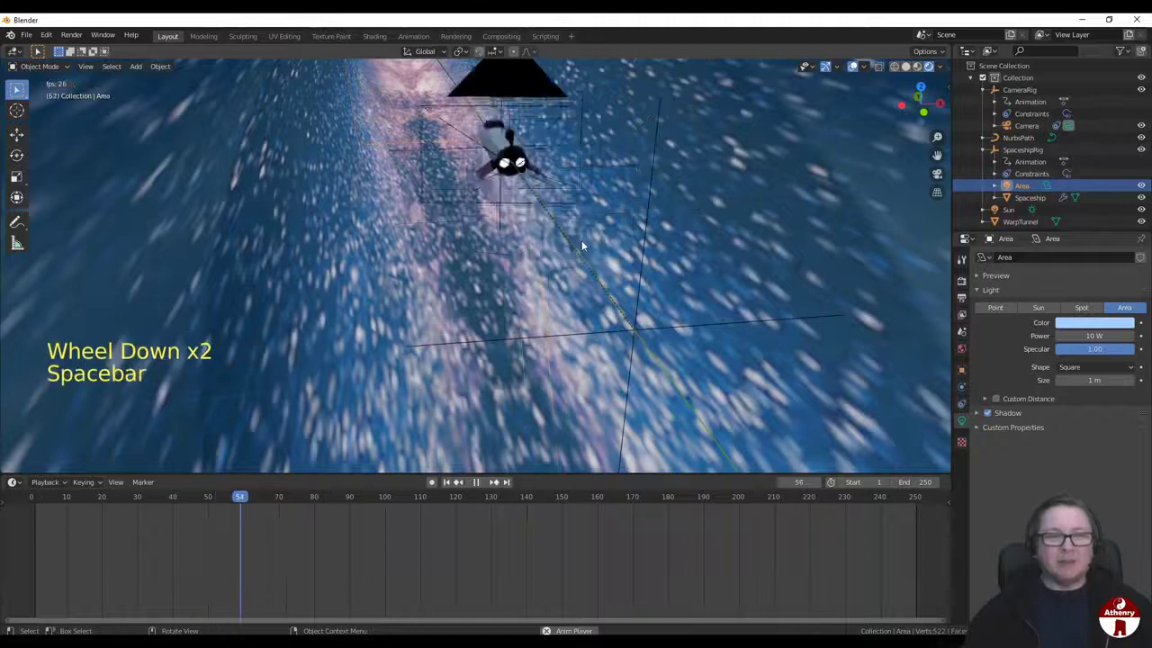
key(space)
click(940, 175)
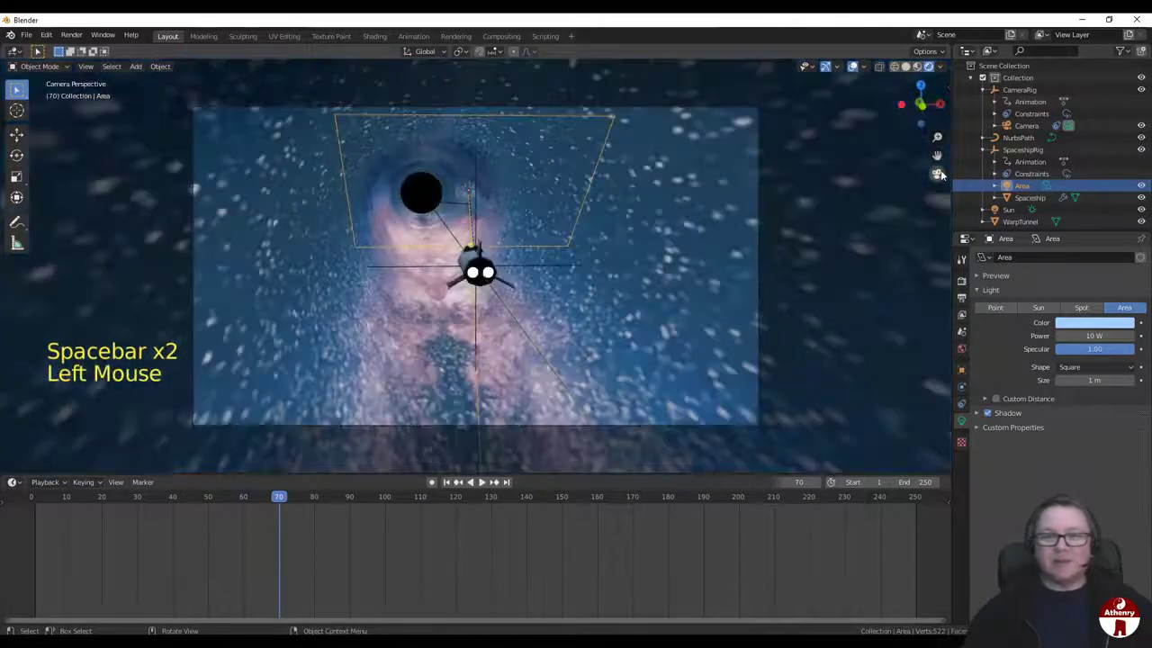
key(space)
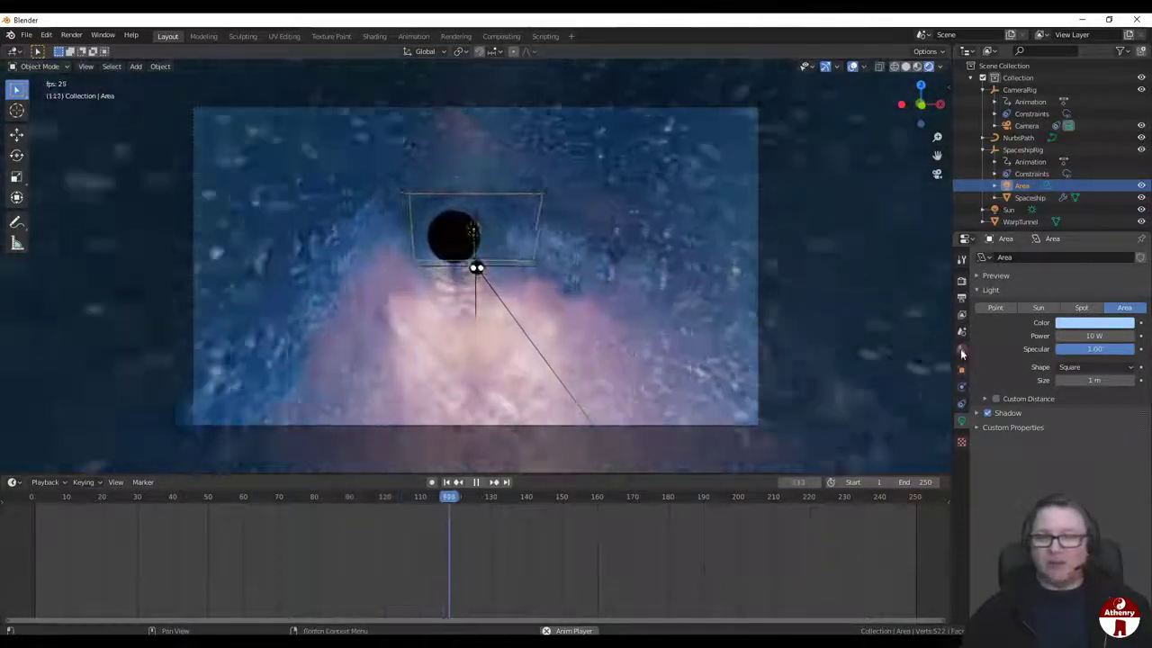
Step: Enable Bloom in the Eevee render settings and stop the playback after reviewing the engine glow
click(961, 281)
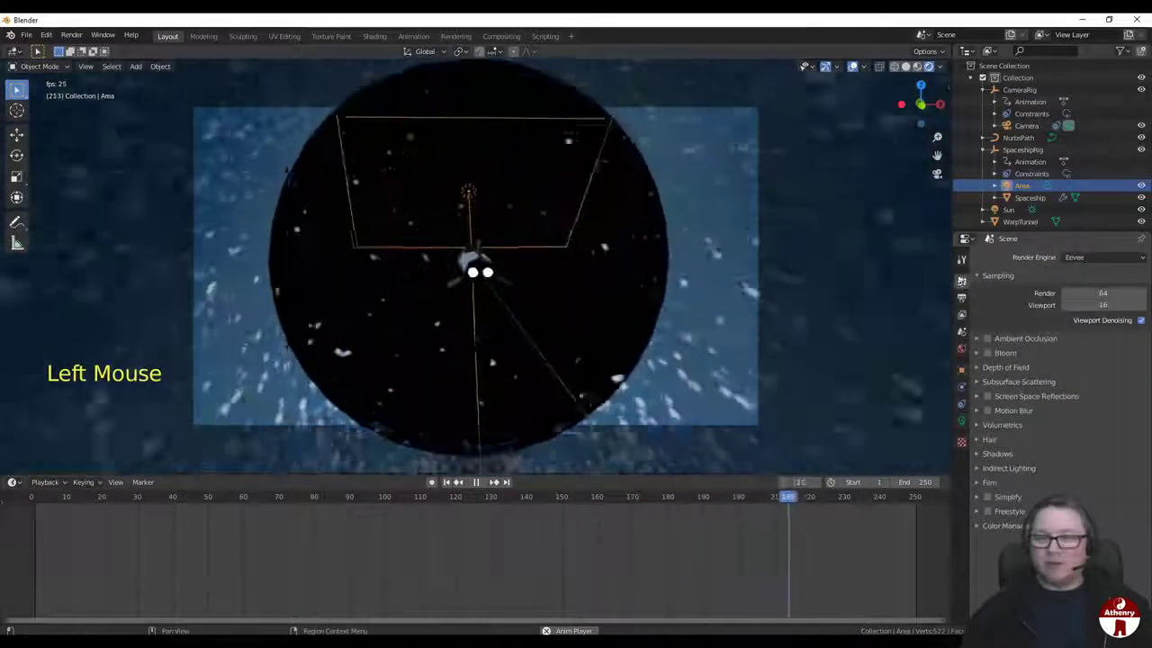
click(987, 353)
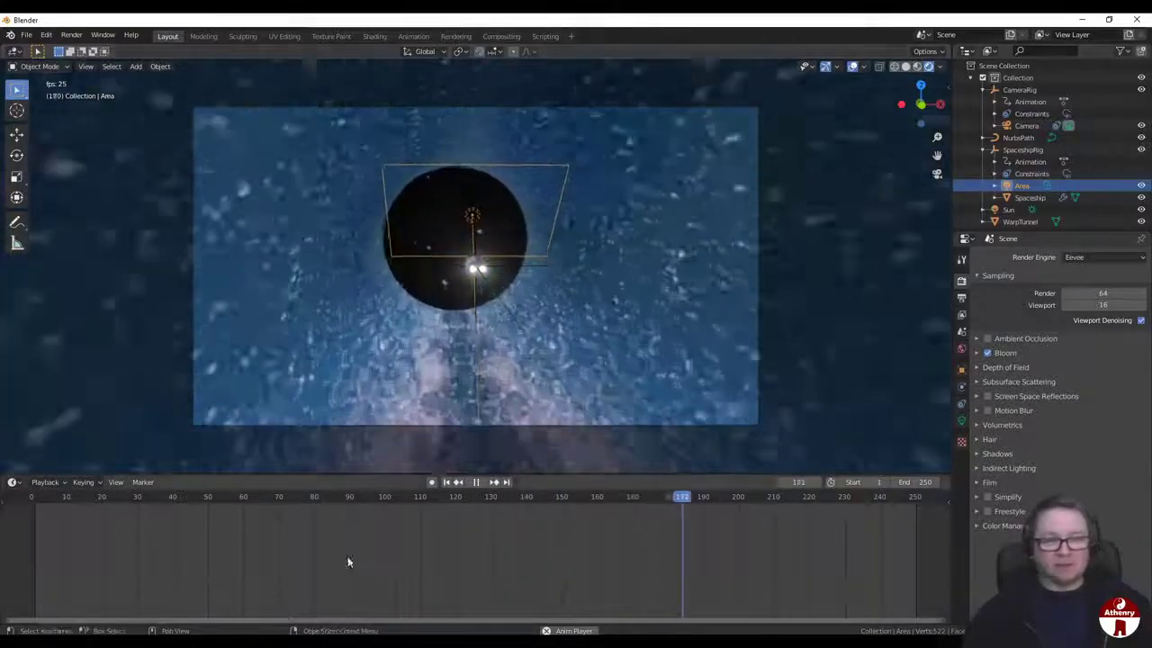
click(476, 482)
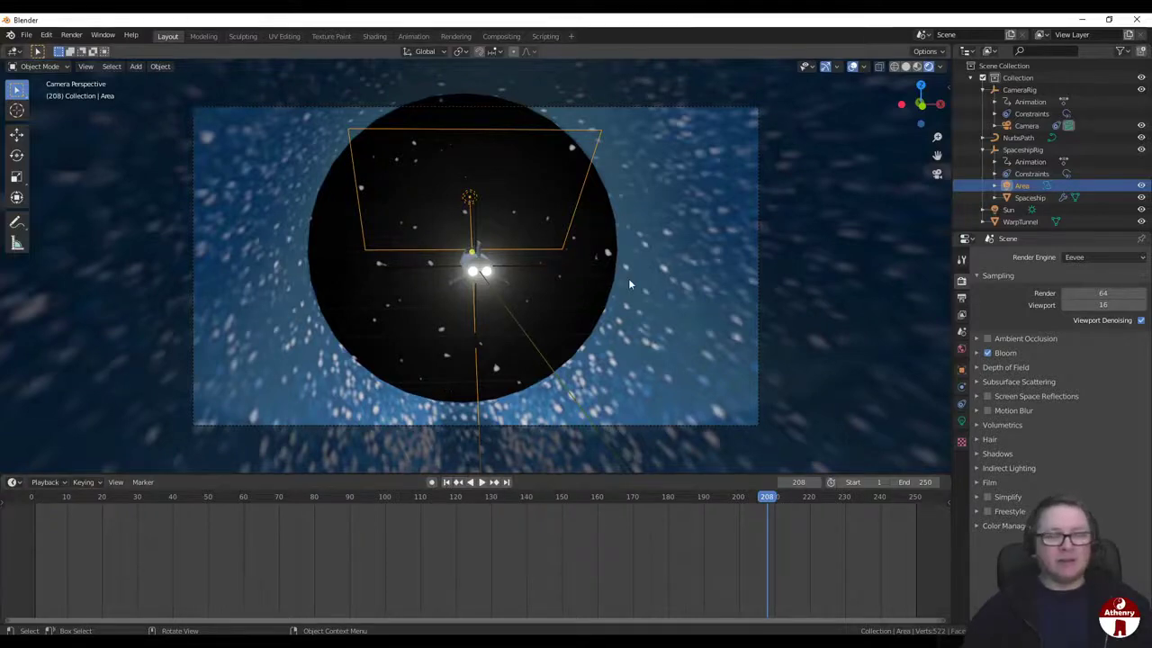
Step: Bring the whole warp tunnel into view from outside and move the playhead to frame 250
scroll(629, 284, down, 9)
scroll(628, 319, up, 9)
middle_drag(632, 310, 723, 307)
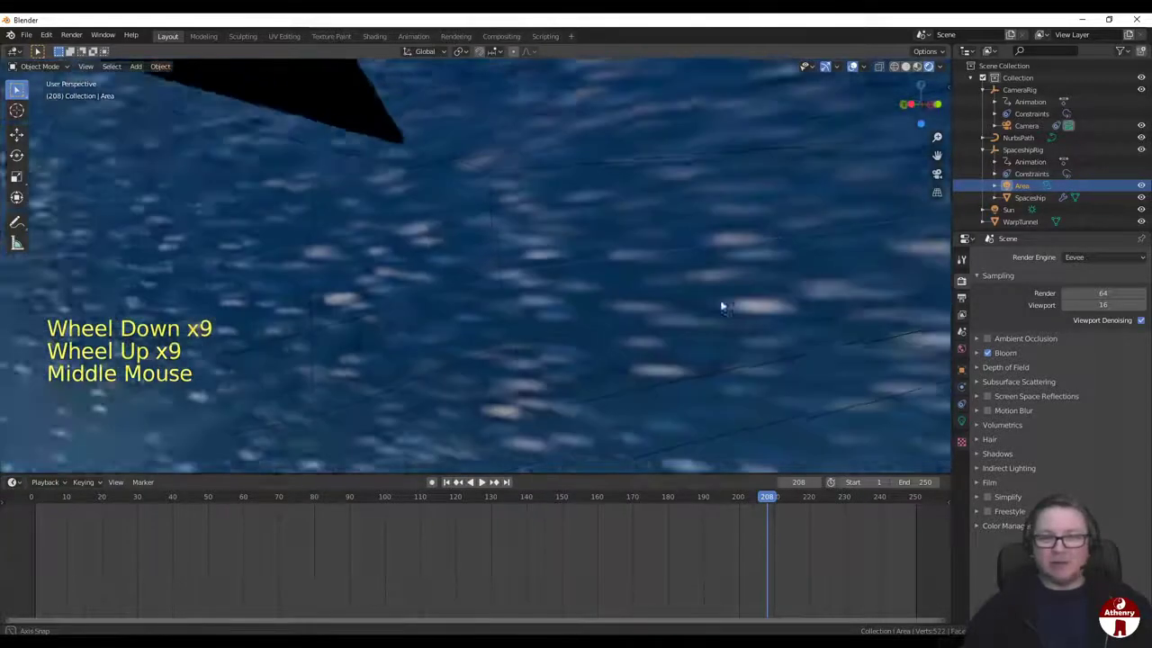
scroll(723, 306, up, 1)
scroll(744, 336, down, 19)
shift+middle_drag(594, 334, 820, 349)
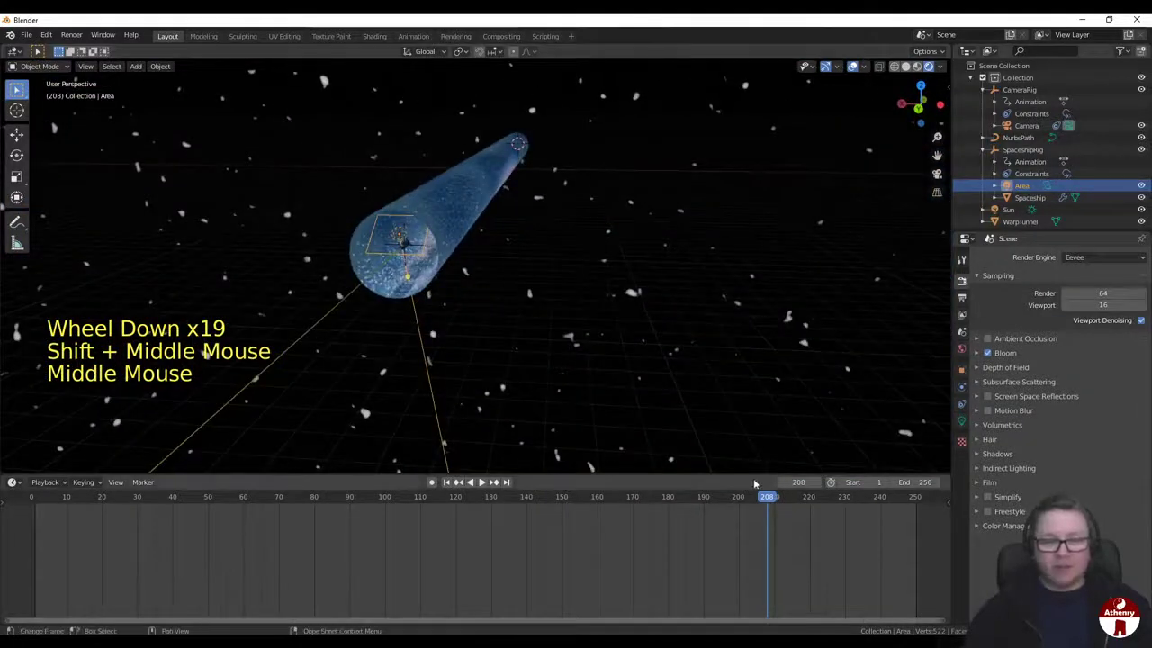
drag(826, 497, 917, 499)
Step: Place the 3D cursor on the Y axis well beyond the tunnel's exit, working in top view
click(919, 86)
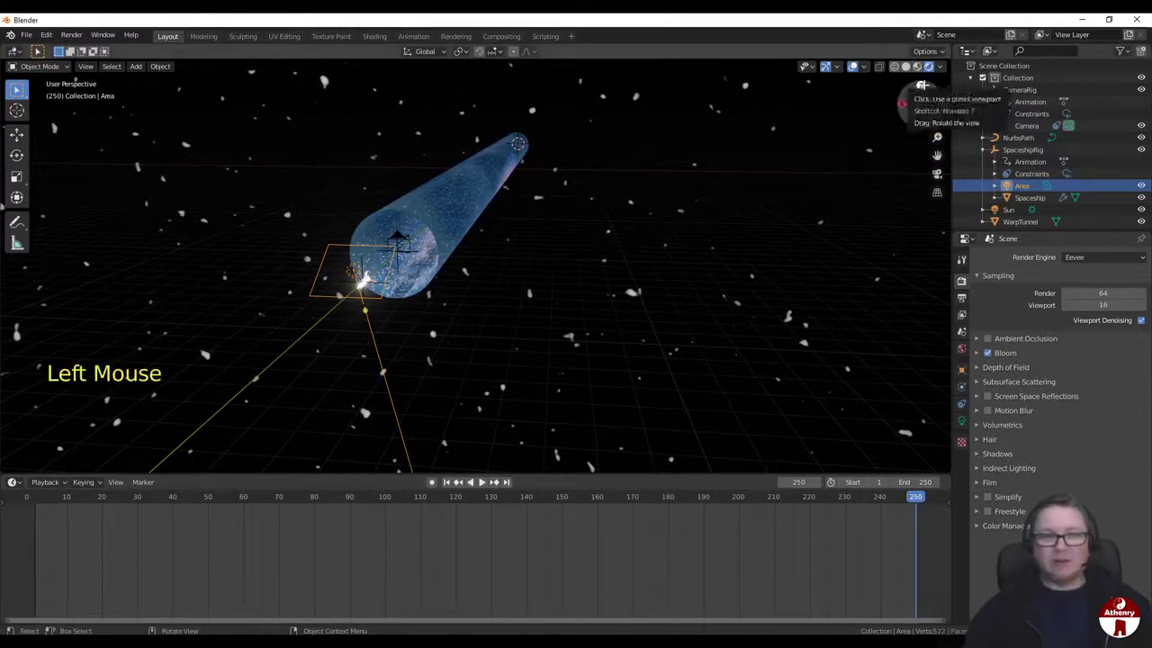
scroll(746, 172, down, 6)
shift+middle_drag(647, 172, 622, 224)
scroll(645, 278, down, 3)
scroll(592, 261, down, 3)
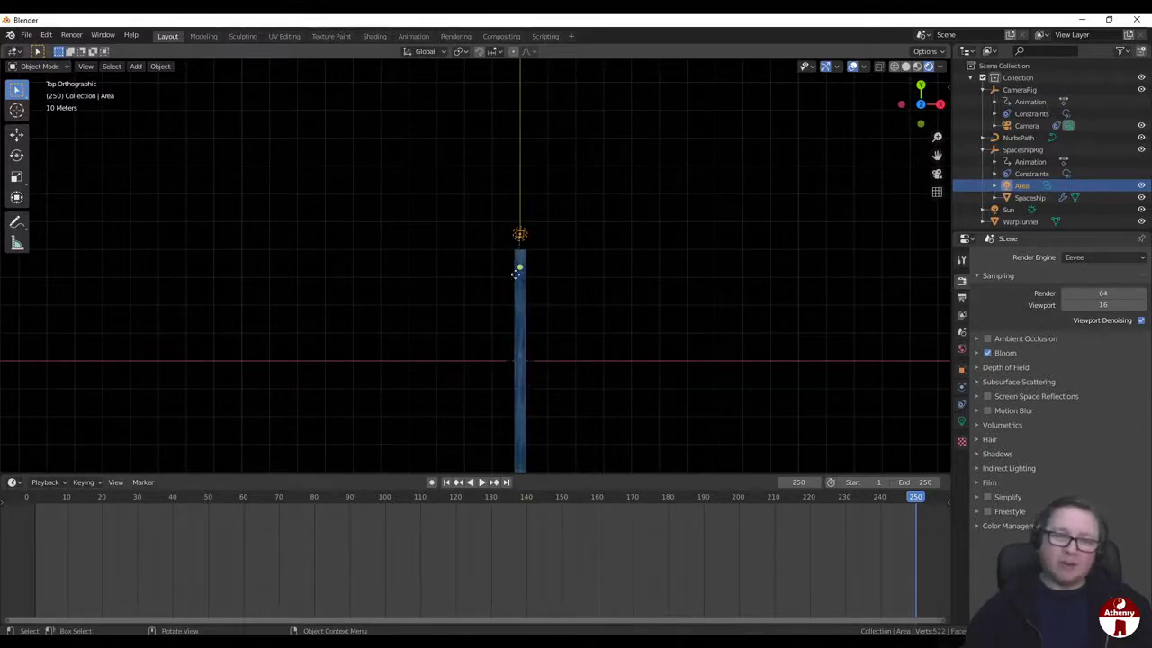
shift+right_click(519, 110)
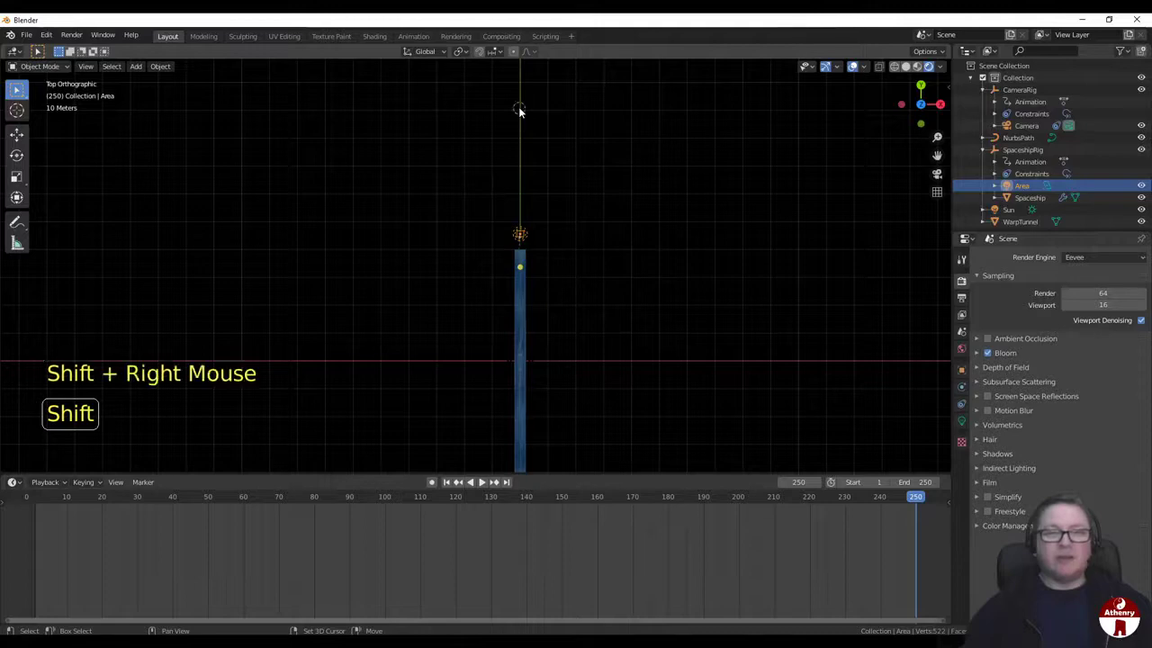
Step: Add a UV sphere at the 3D cursor beyond the tunnel's exit and set its radius to 20 m
middle_drag(477, 200, 509, 243)
scroll(513, 165, up, 2)
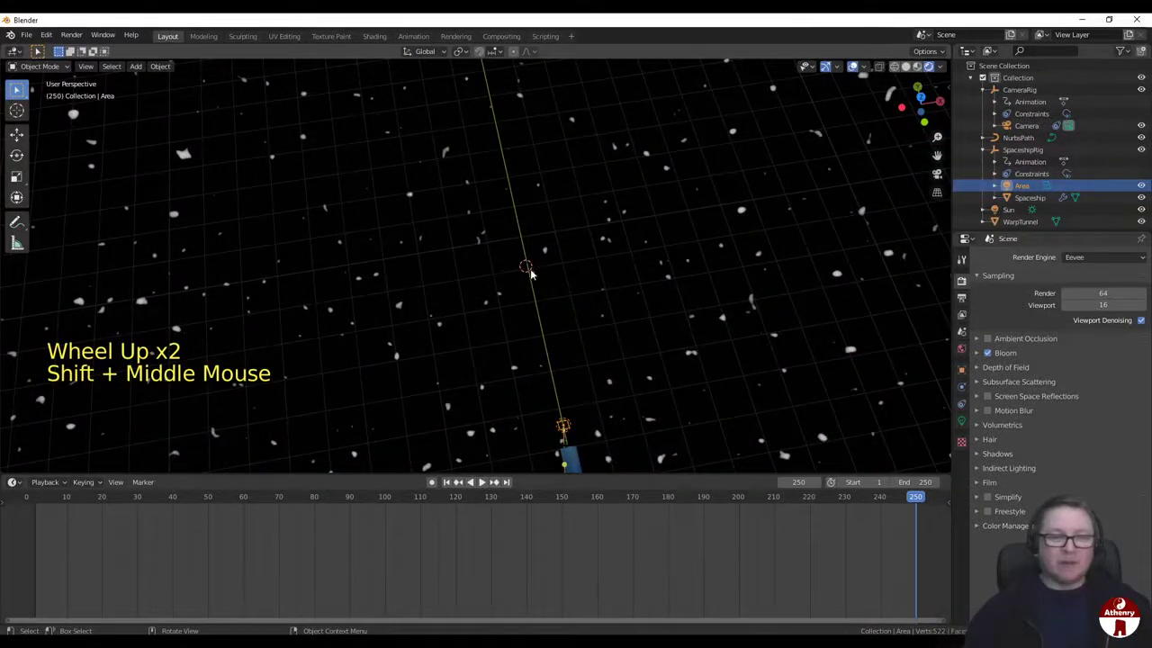
click(136, 66)
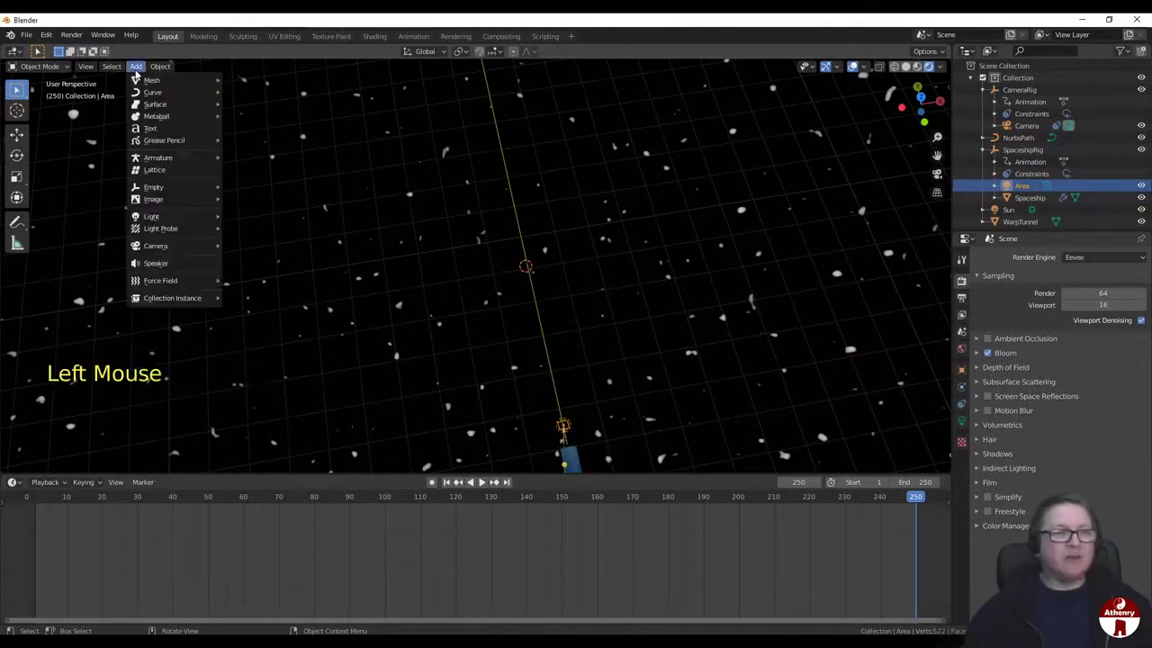
mouse_move(151, 80)
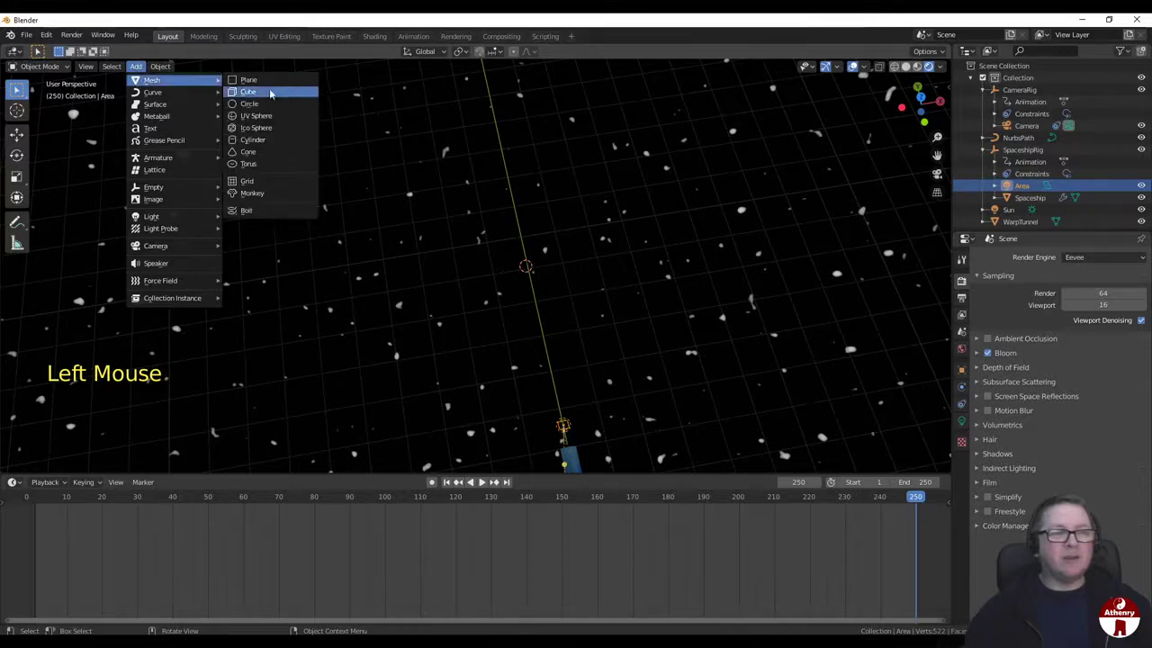
click(261, 116)
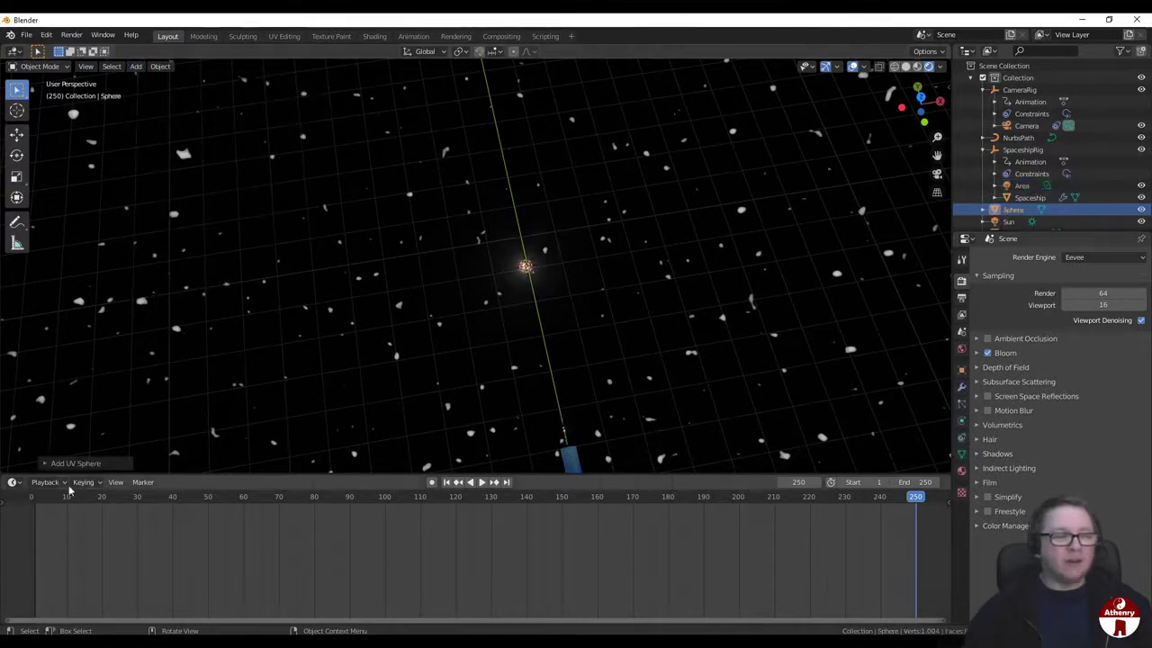
click(45, 465)
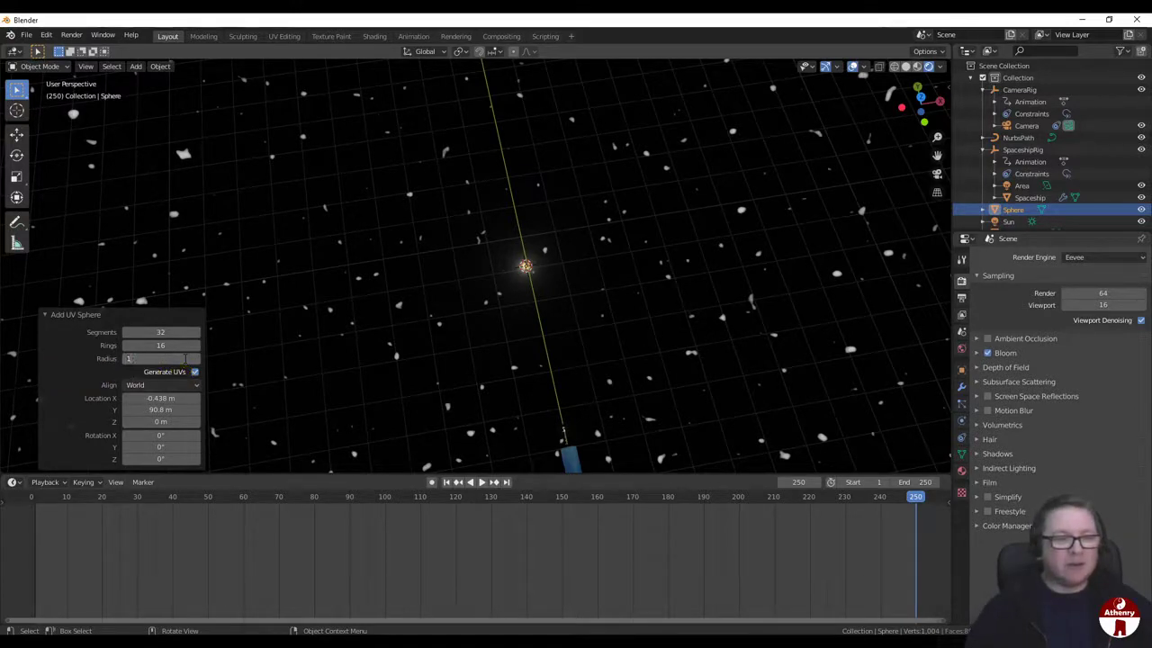
key(BackSpace)
key(Return)
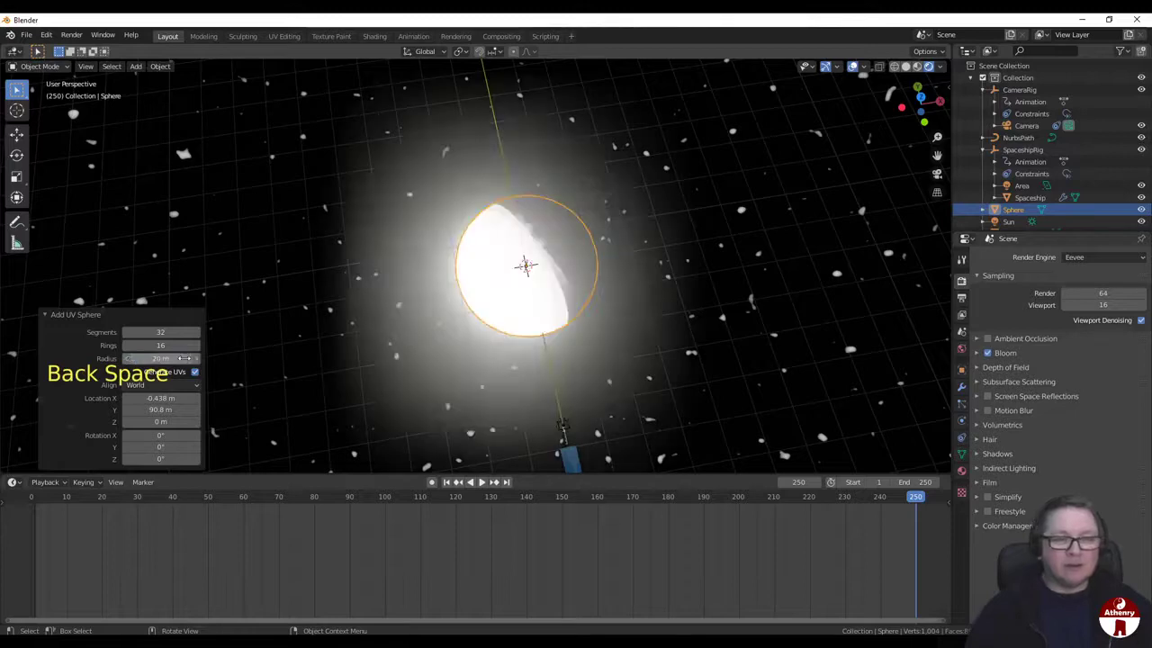
Step: Reduce the new sphere's radius to 10 m after checking its size against the tunnel
scroll(261, 365, down, 4)
middle_drag(261, 365, 591, 322)
click(164, 358)
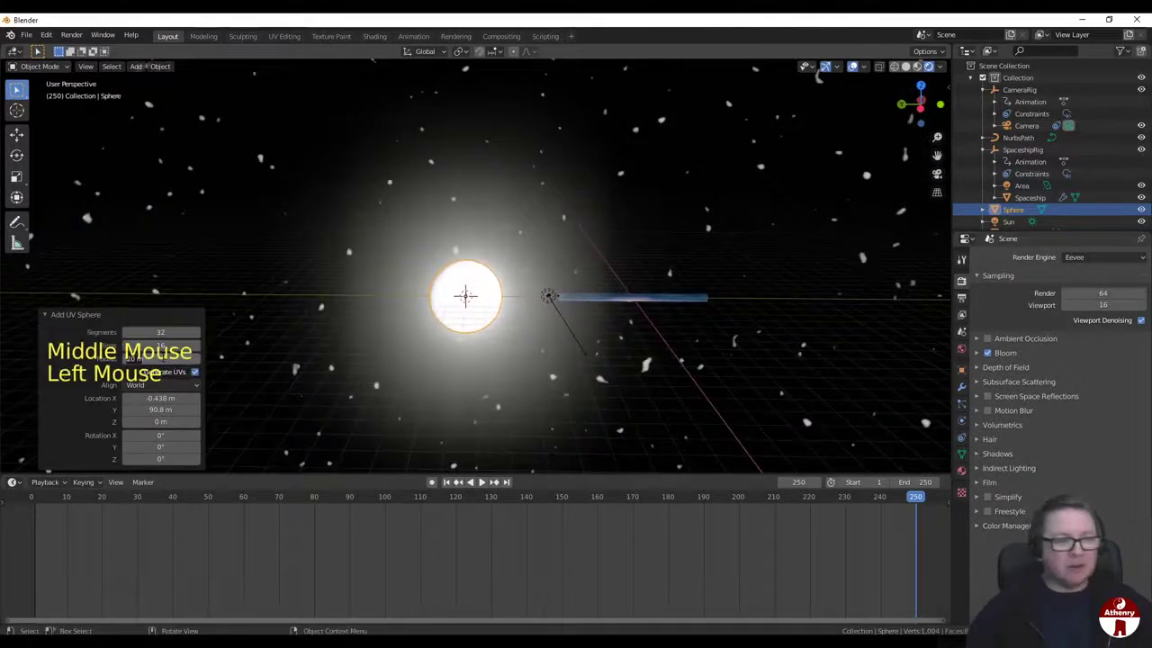
text(10)
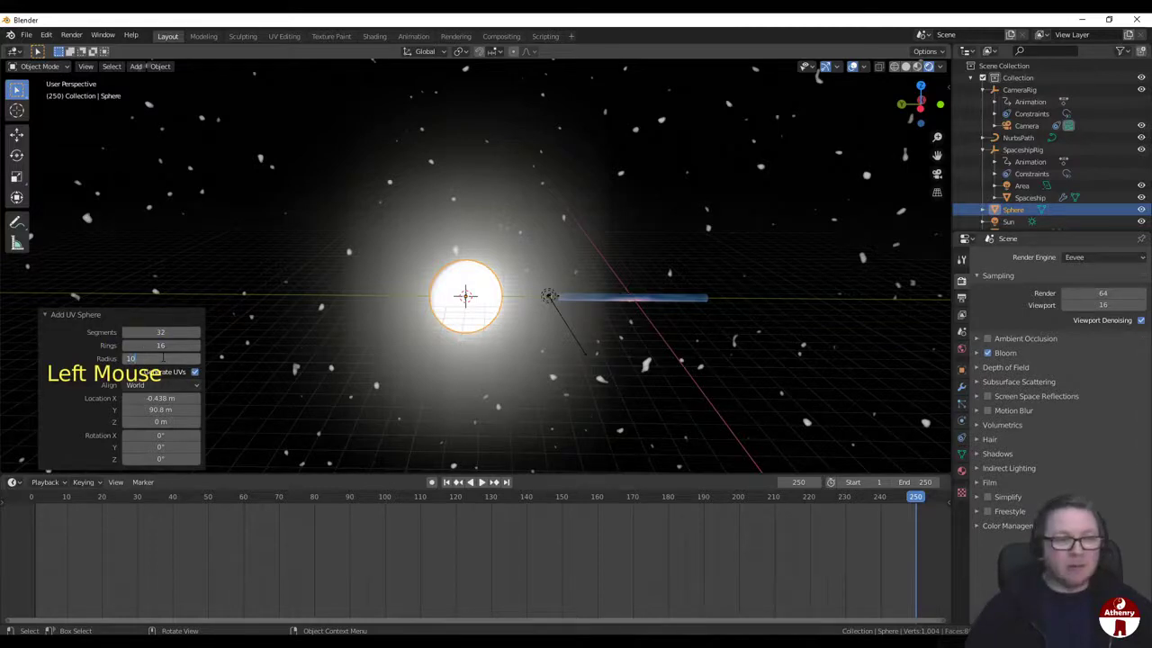
key(Return)
scroll(432, 340, up, 12)
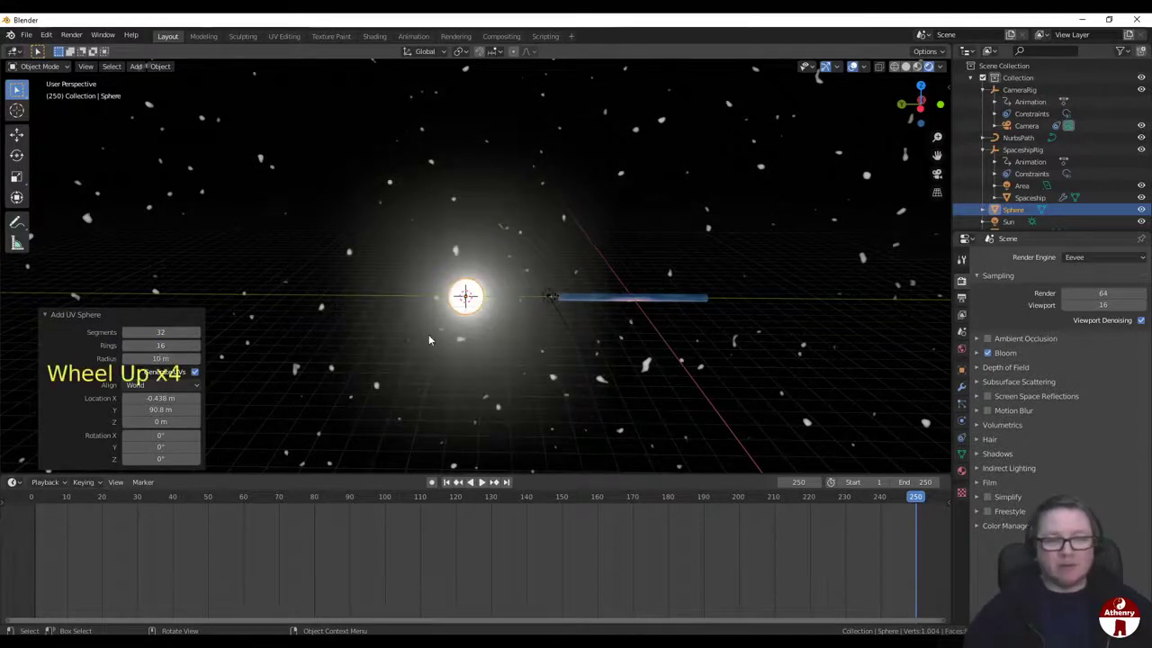
Step: Apply Shade Smooth to the sphere beyond the tunnel's exit
middle_drag(531, 355, 602, 292)
scroll(724, 373, down, 4)
scroll(729, 360, up, 3)
right_click(579, 236)
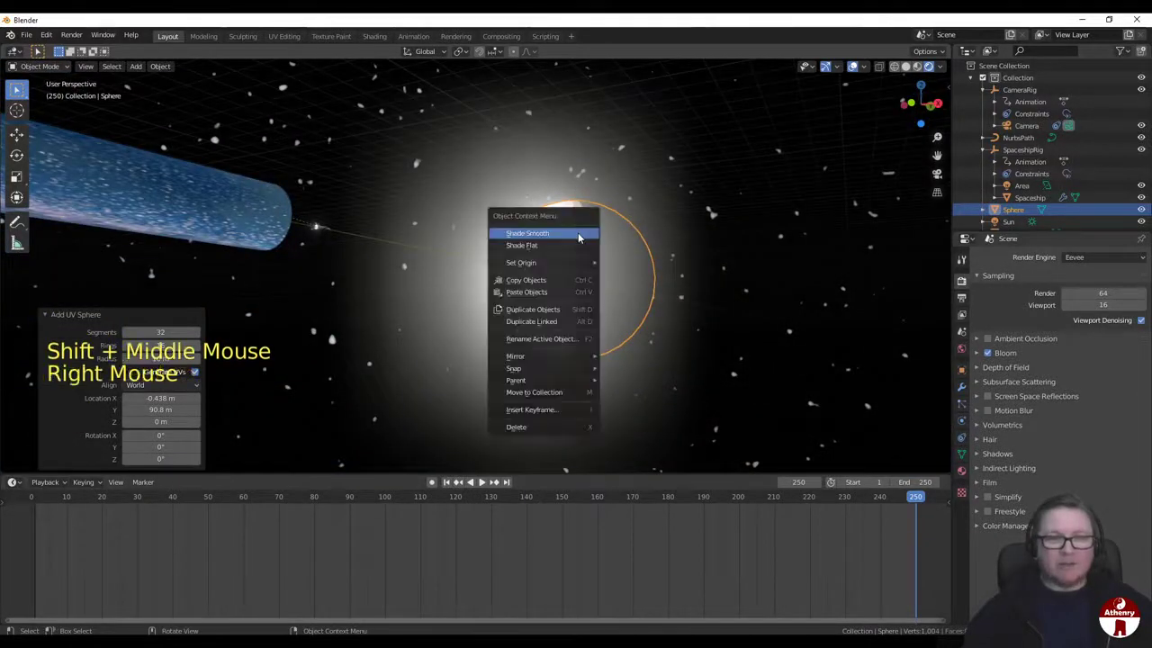
middle_drag(576, 239, 566, 283)
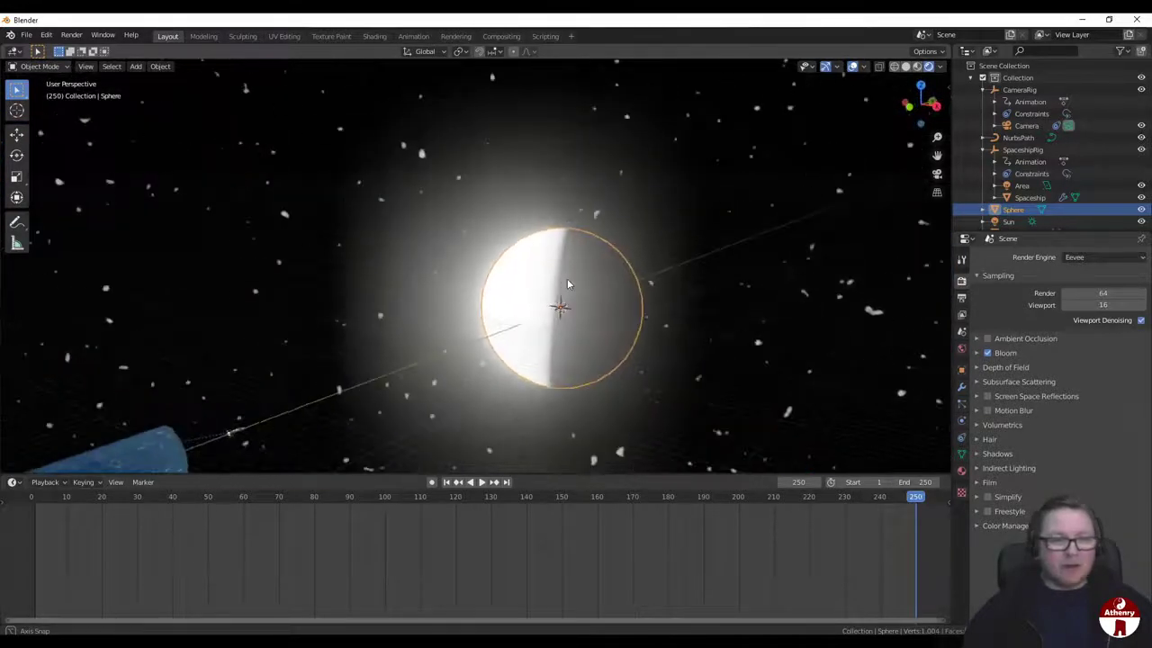
scroll(566, 284, down, 2)
scroll(566, 284, up, 3)
scroll(565, 286, down, 2)
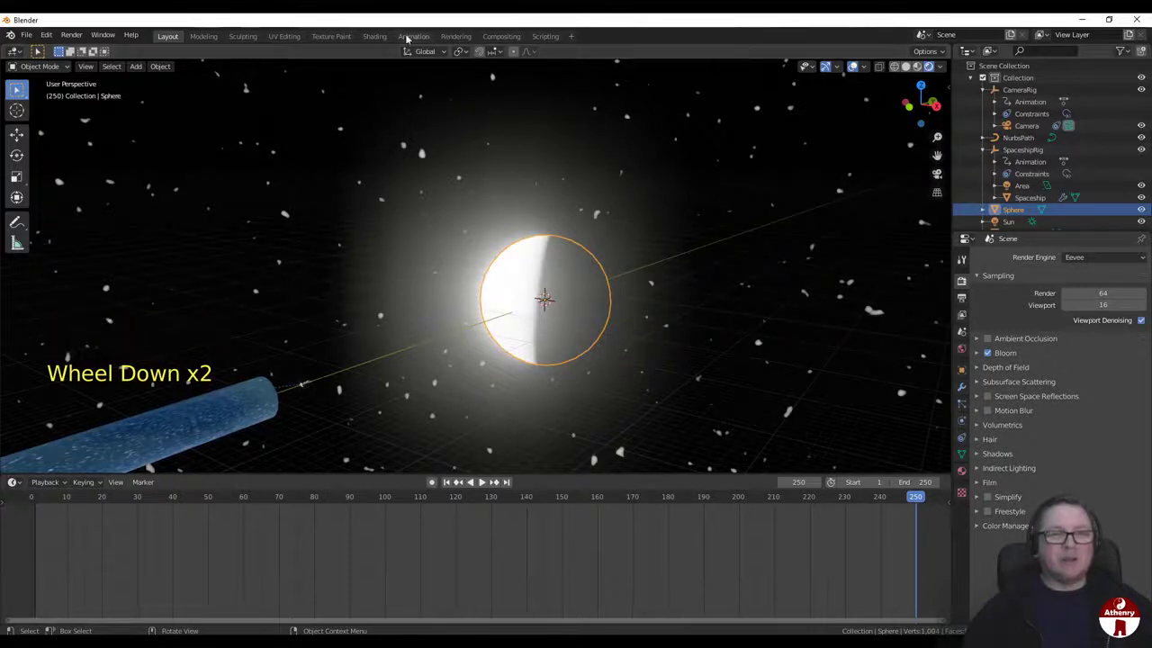
Step: Switch to the Shading workspace and rename the sphere as Planet
click(375, 36)
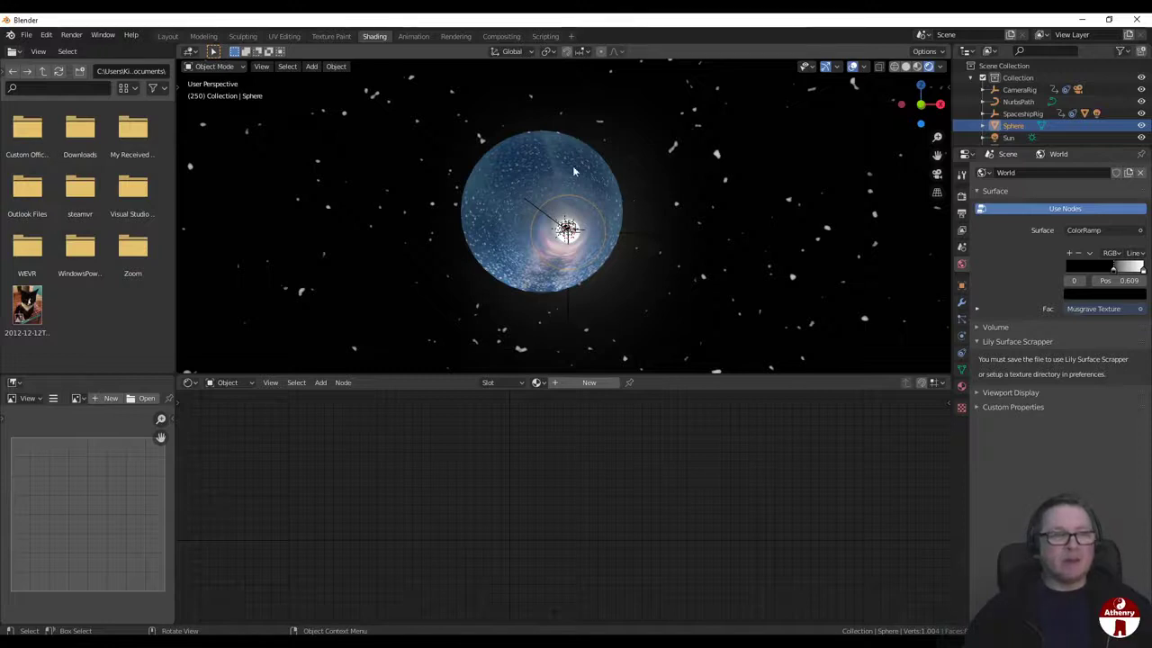
click(286, 67)
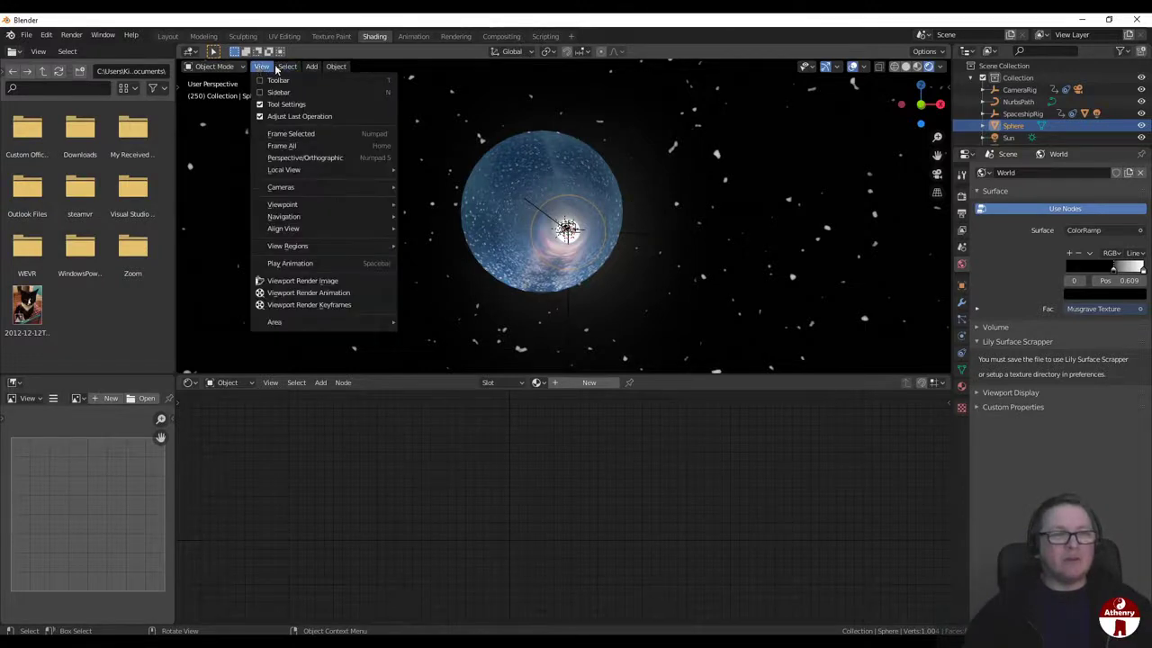
mouse_move(262, 66)
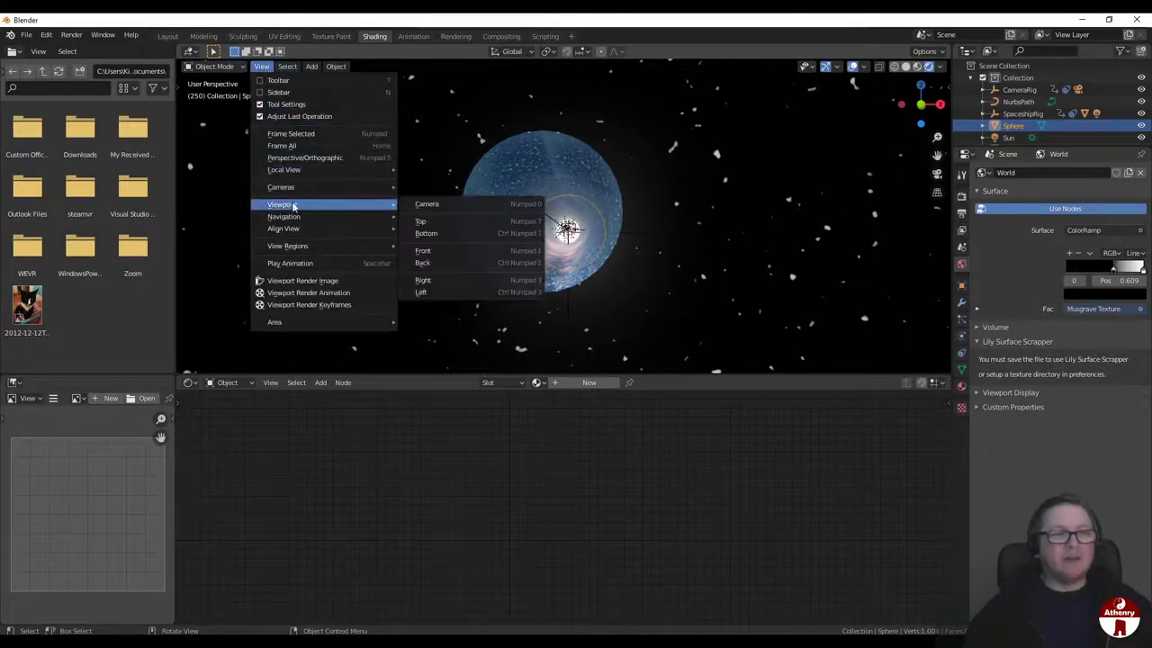
click(288, 134)
middle_drag(482, 181, 569, 258)
scroll(490, 229, down, 4)
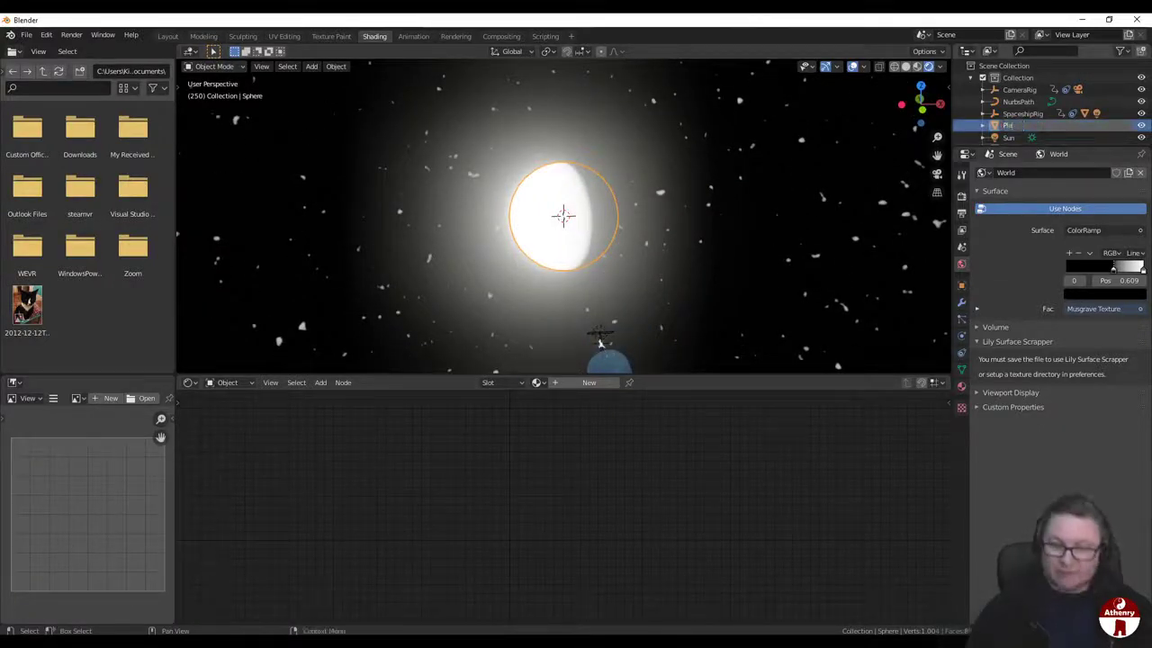
key(Return)
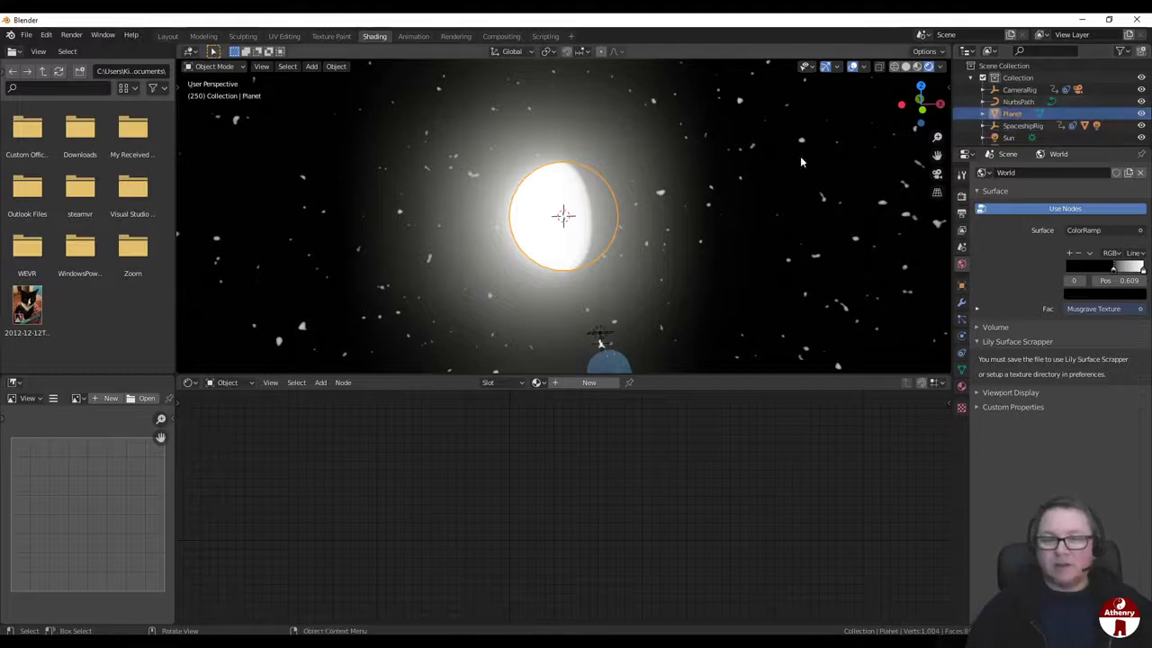
Step: Create a new material for the sphere and name it Planet
click(961, 387)
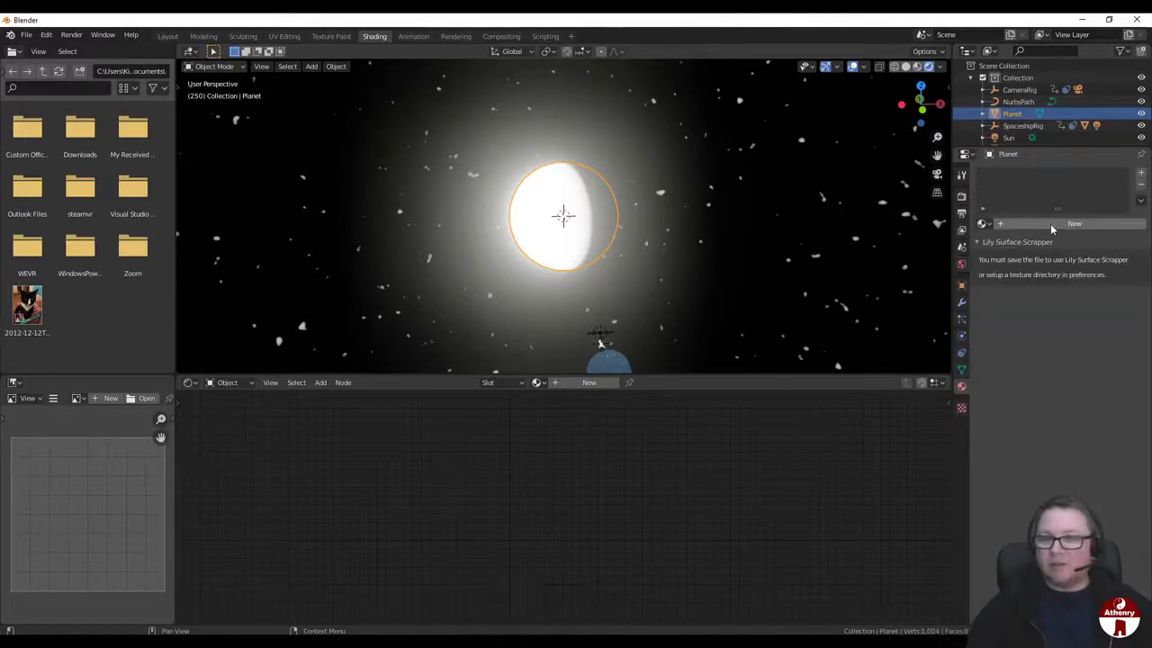
click(1049, 223)
double_click(1048, 177)
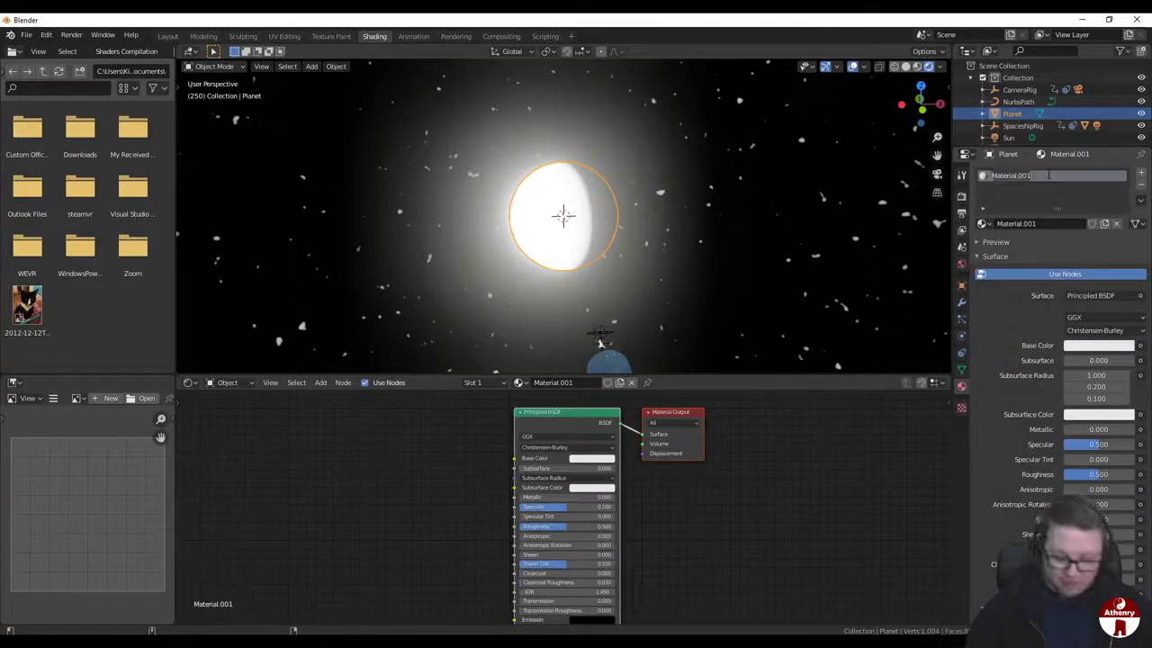
text(Planet)
key(Return)
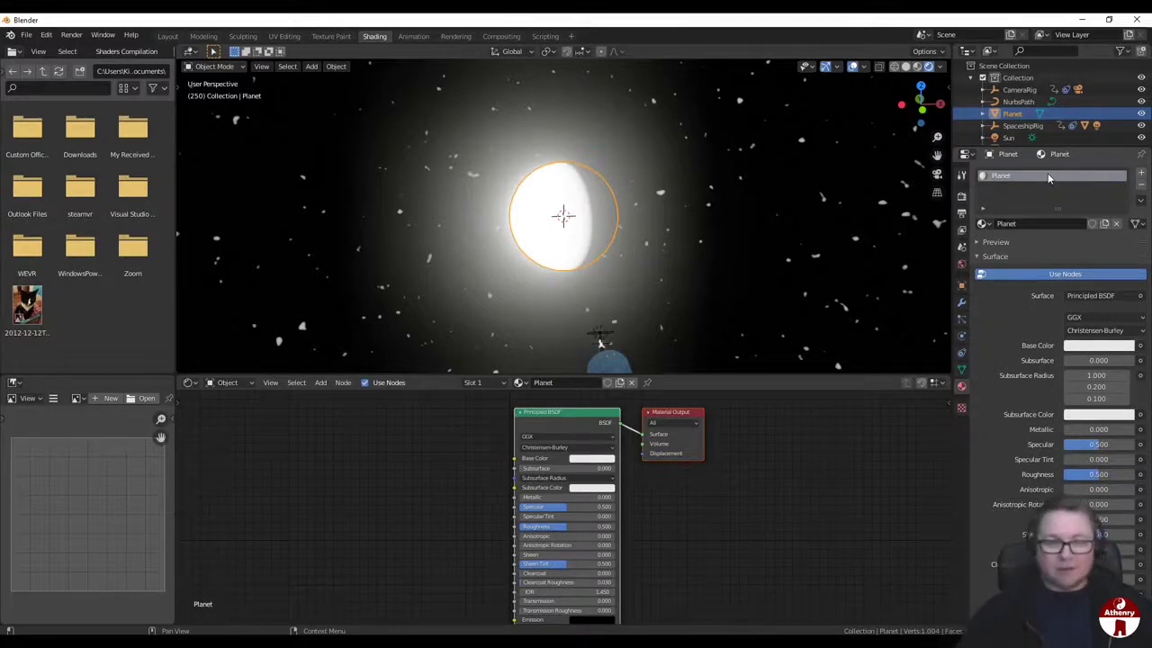
Step: Add a Musgrave Texture node to the Planet material and connect its Fac output to the Principled BSDF's Base Color
middle_drag(687, 412, 727, 413)
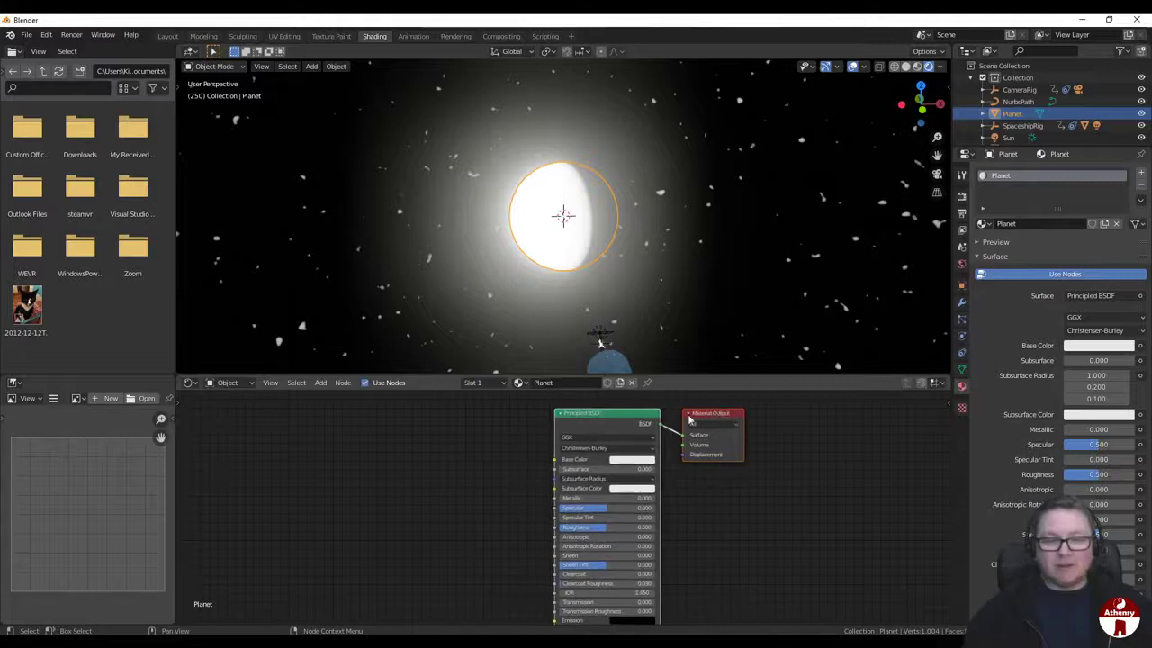
click(477, 424)
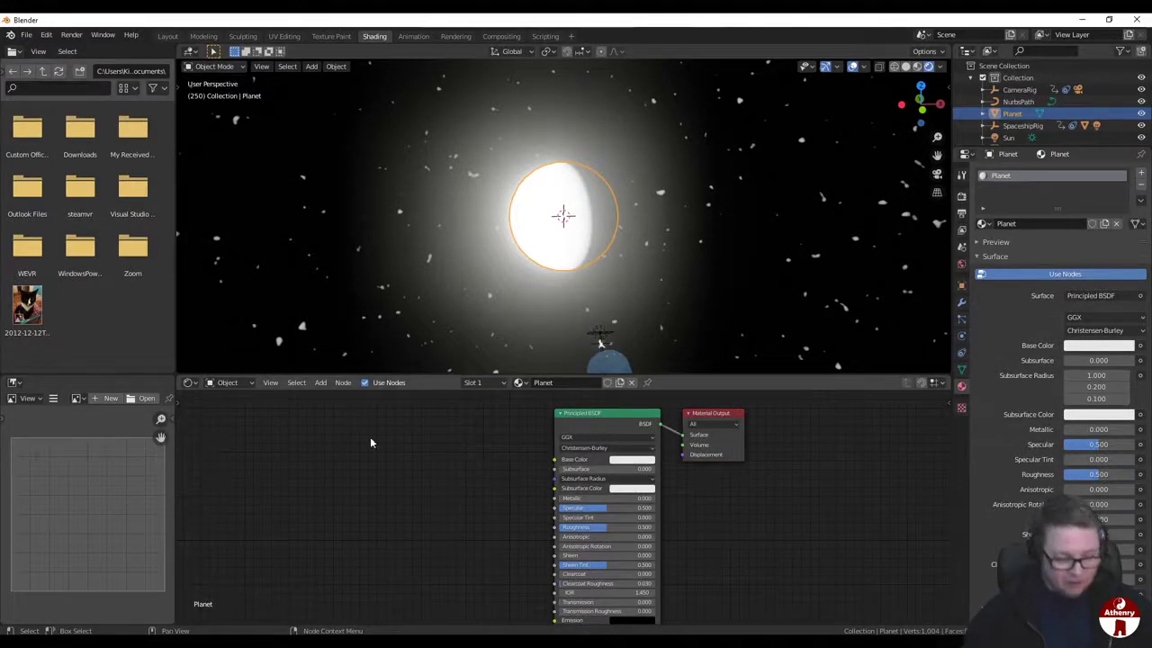
click(341, 382)
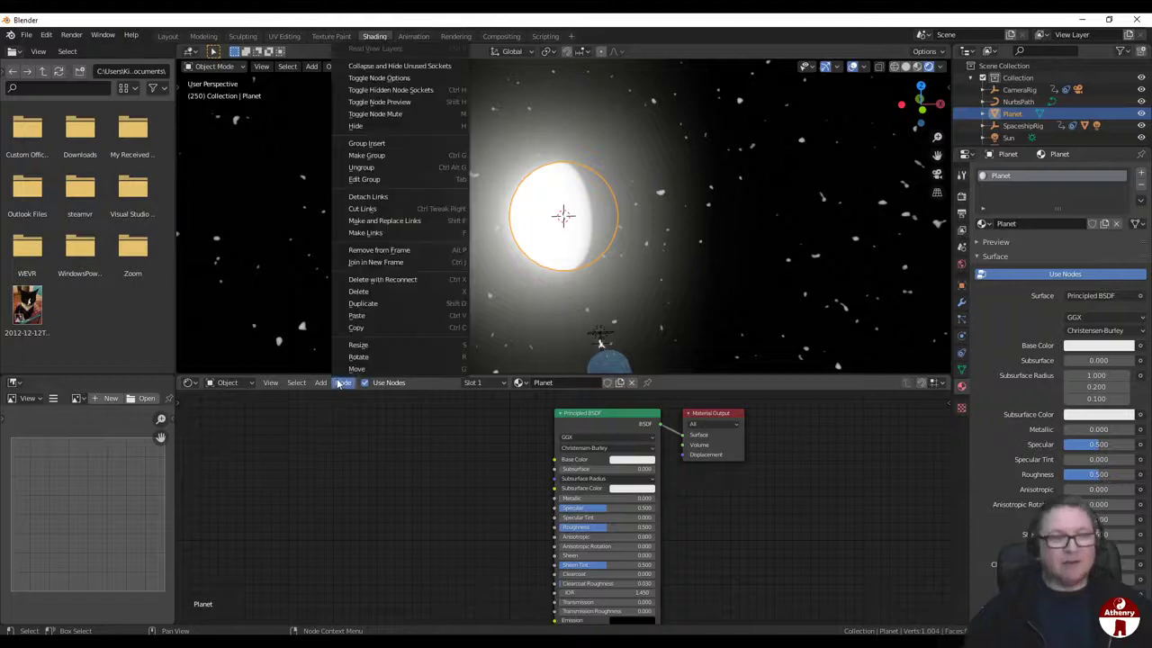
mouse_move(325, 388)
mouse_move(337, 449)
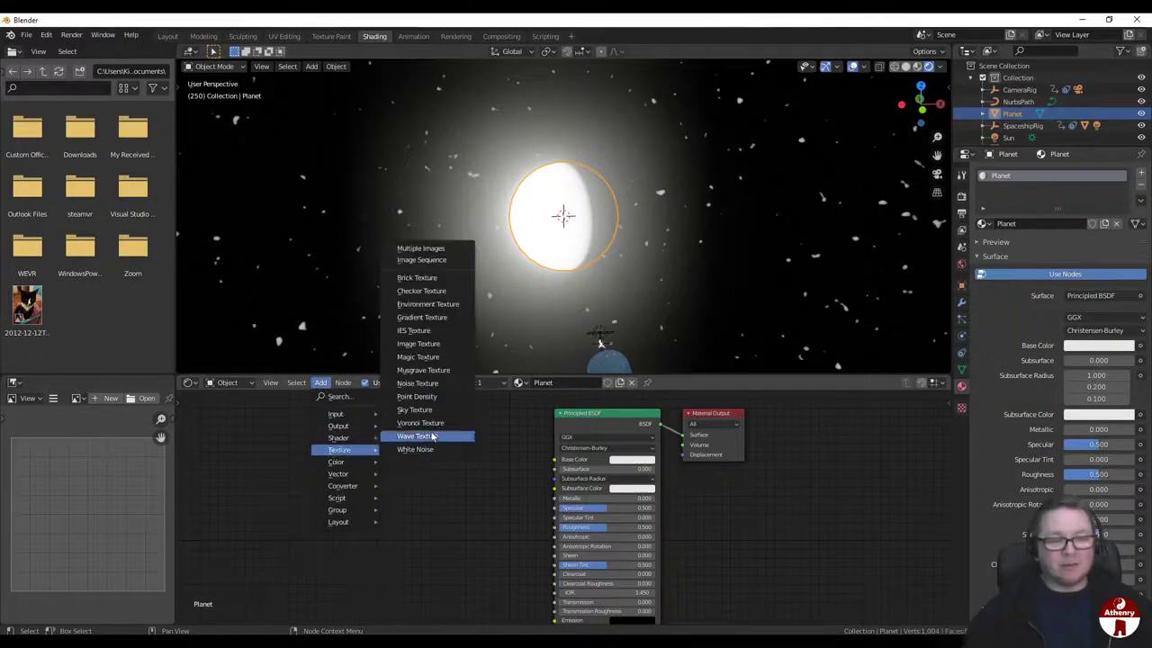
click(428, 371)
click(425, 462)
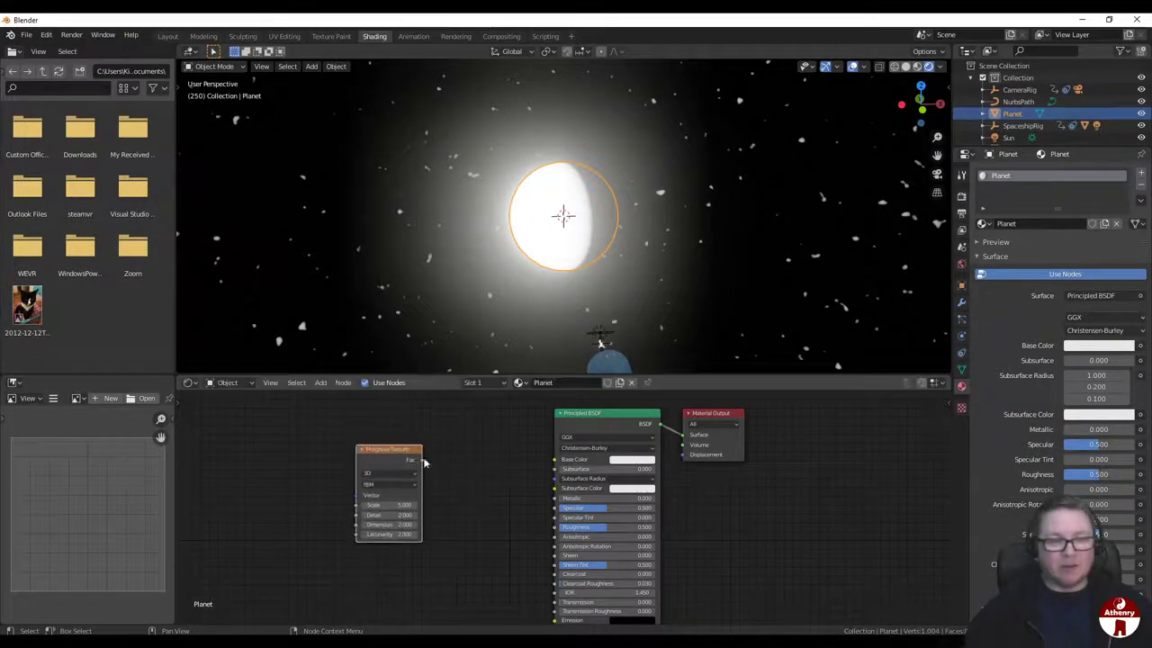
drag(422, 462, 554, 460)
Step: Set the Musgrave Texture's Detail to 16 and its Scale to 6.8
scroll(564, 270, up, 6)
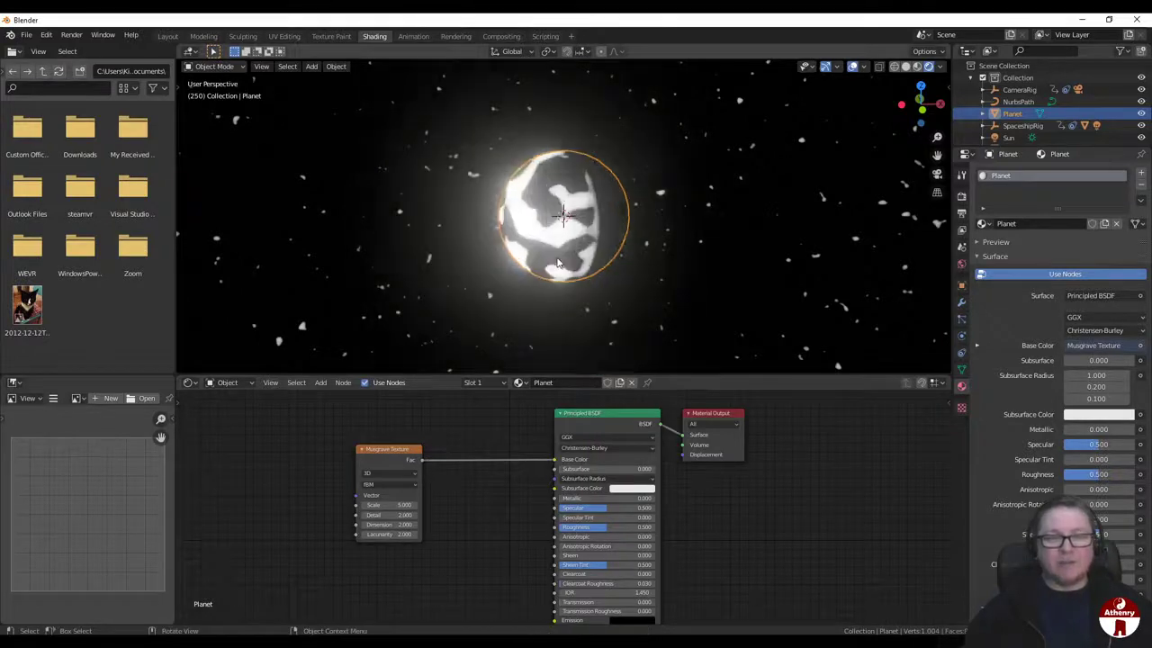
middle_drag(527, 264, 558, 267)
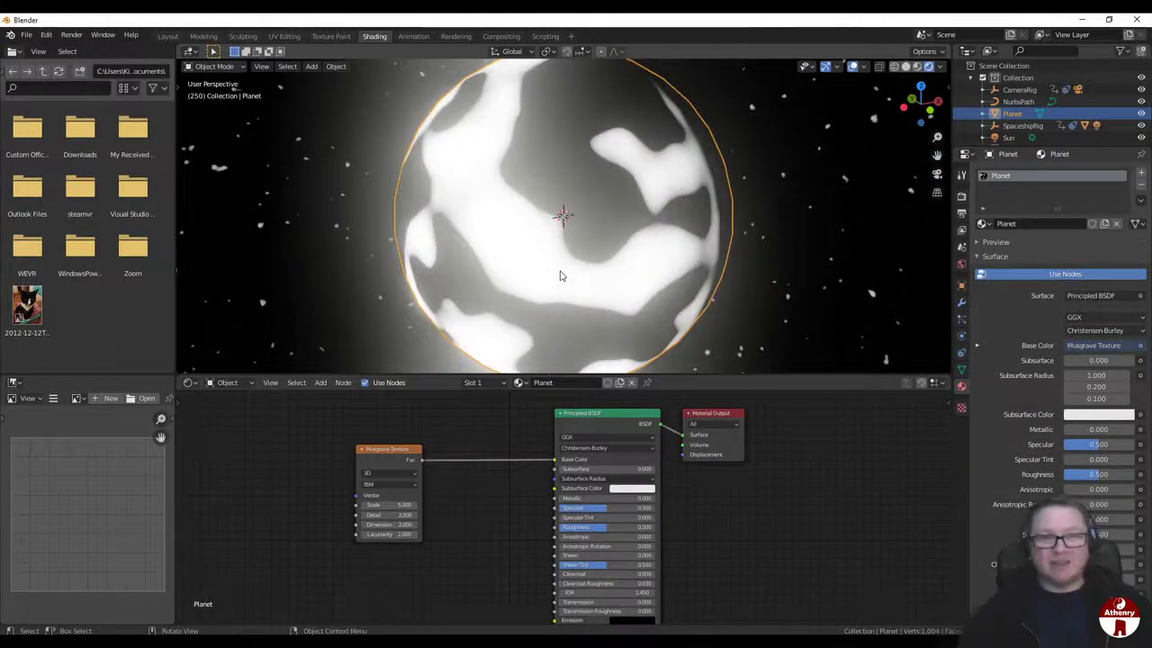
scroll(559, 275, down, 2)
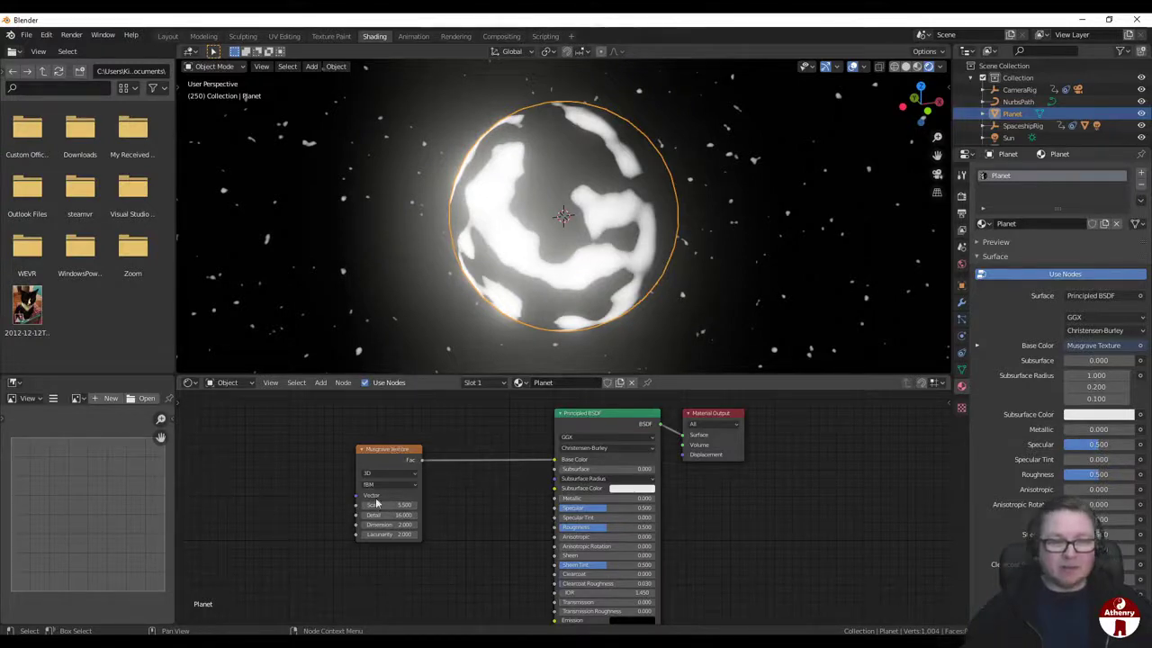
drag(379, 505, 400, 505)
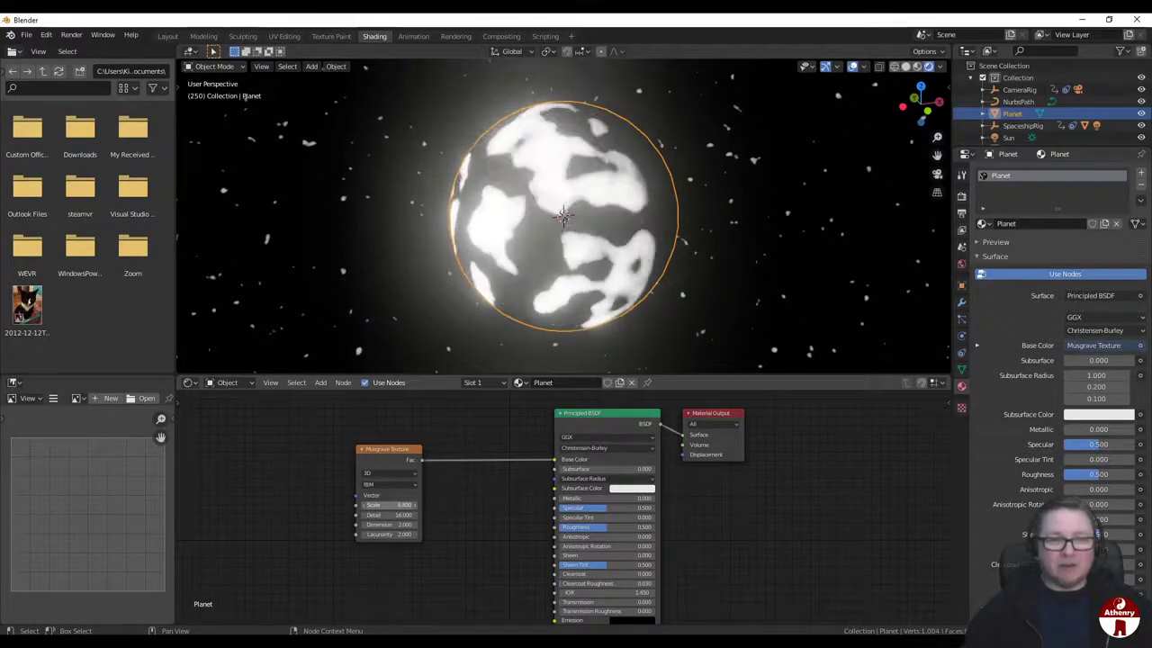
Step: Make room beside the Musgrave Texture and insert a ColorRamp node between it and the Principled BSDF
drag(384, 462, 348, 450)
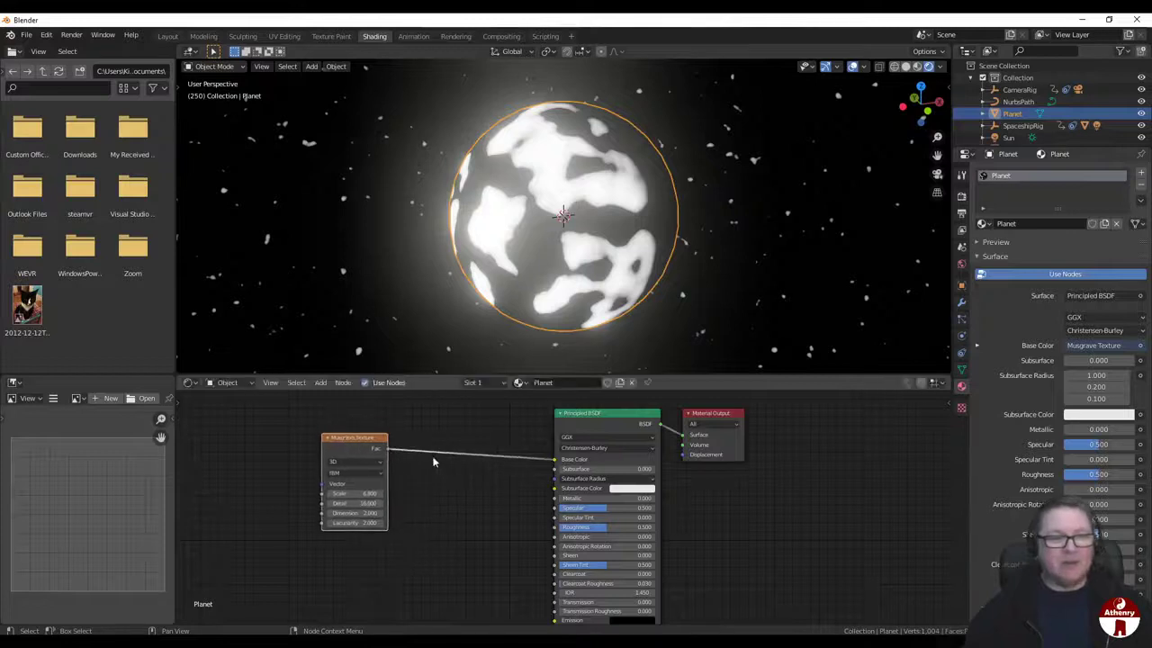
click(320, 382)
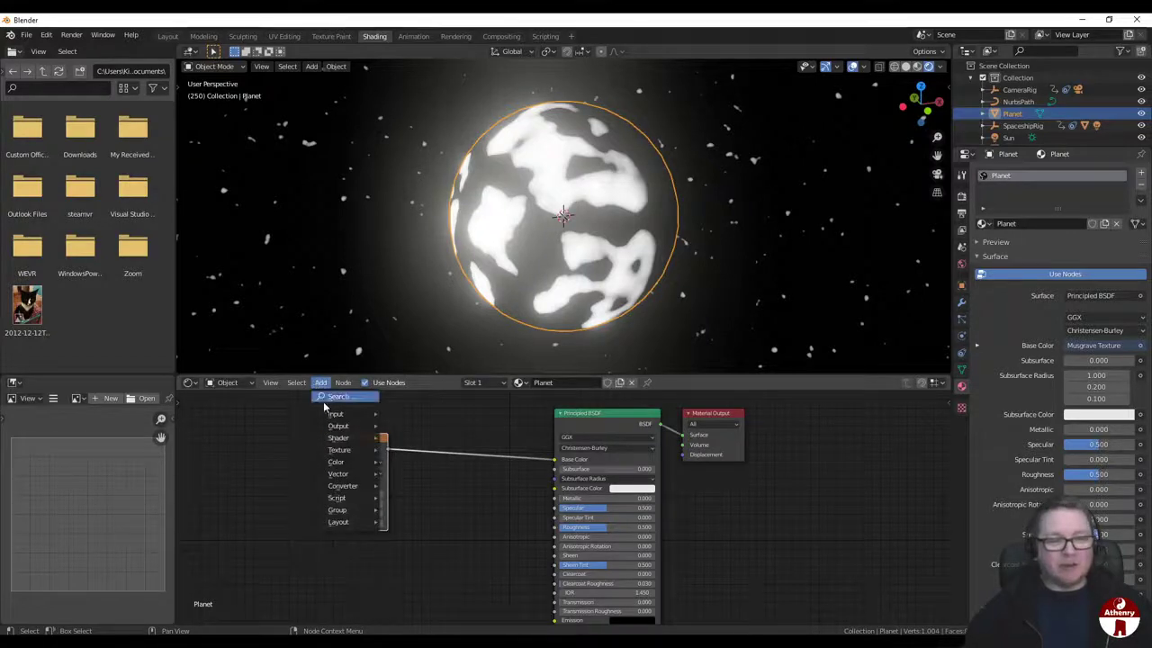
mouse_move(342, 399)
text(color)
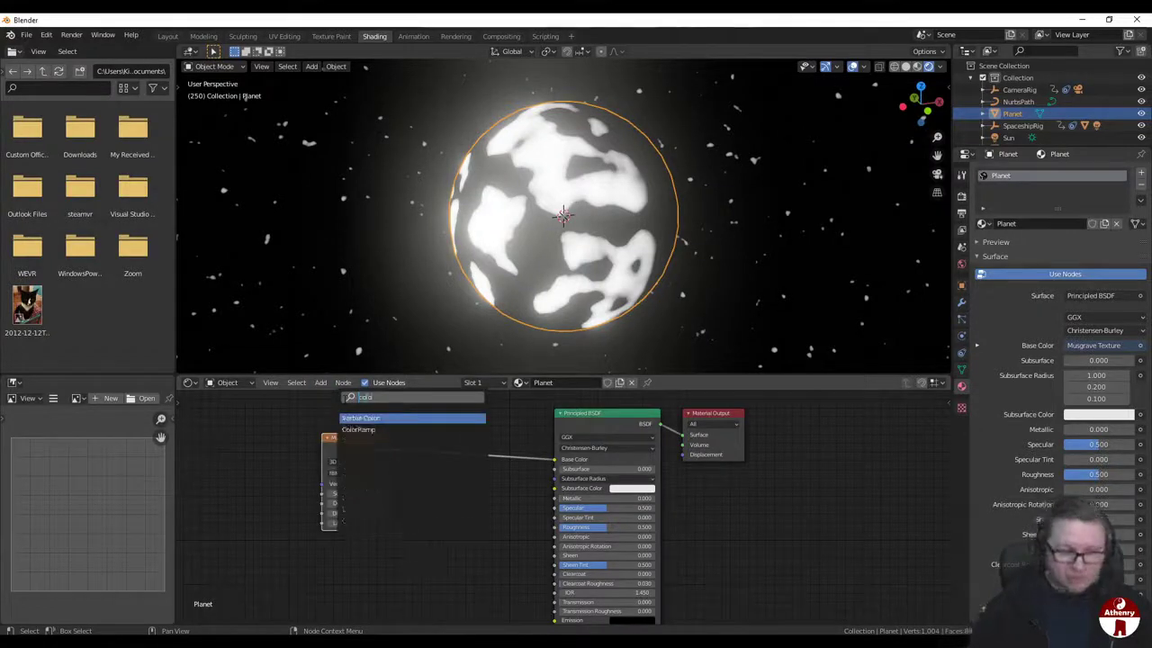
click(367, 431)
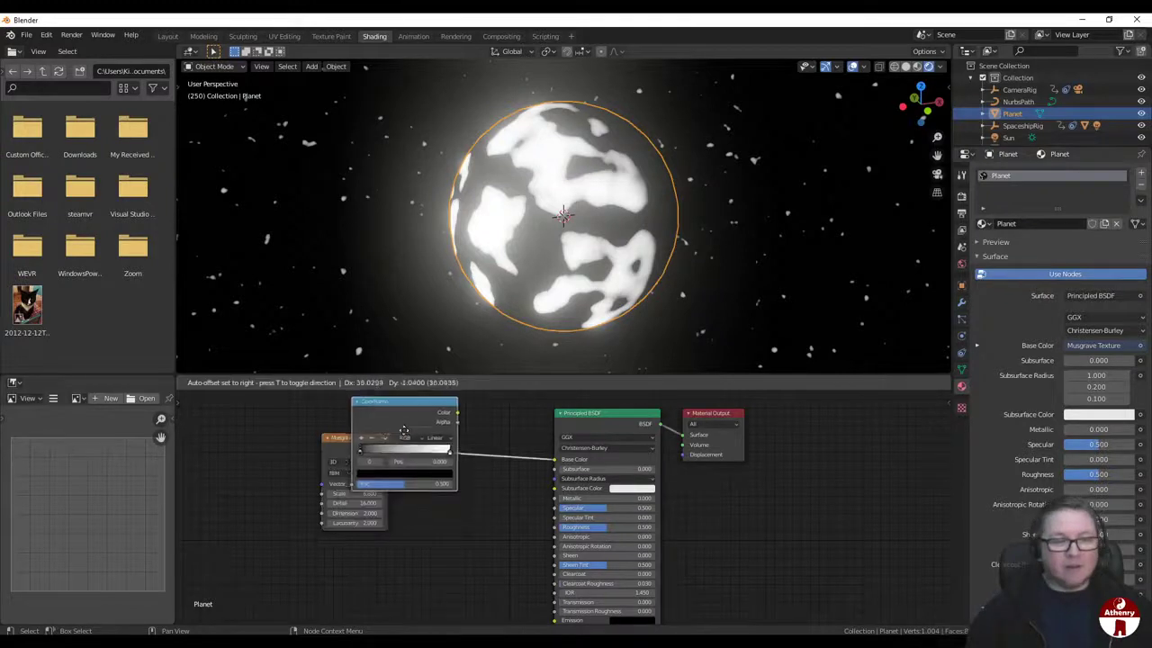
click(459, 442)
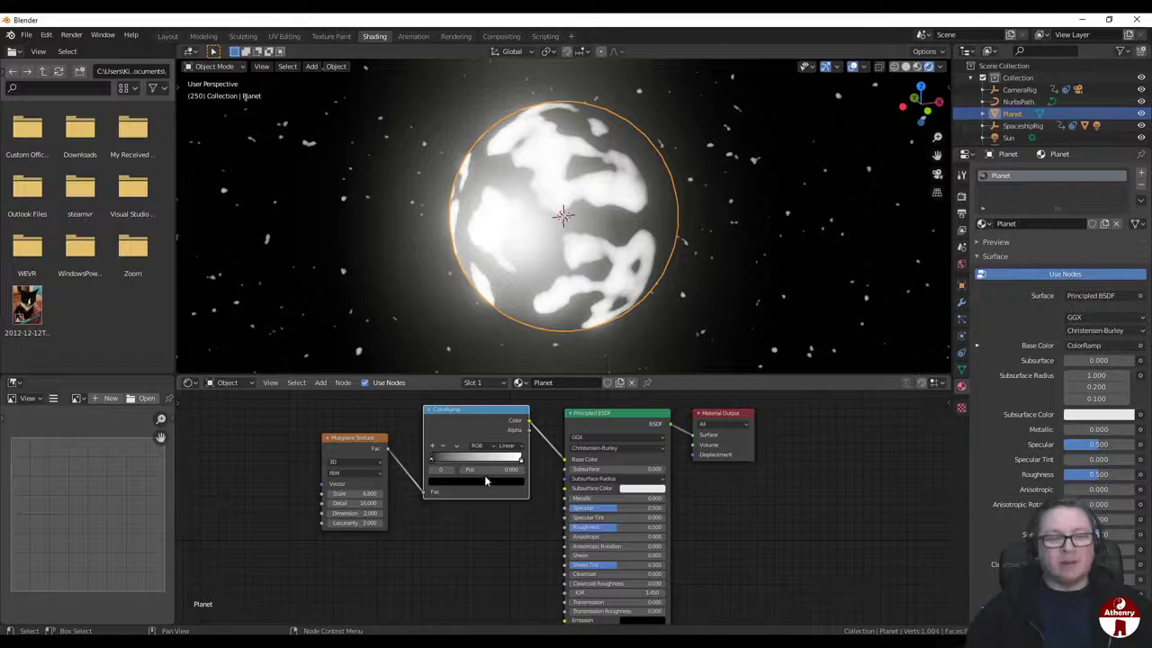
scroll(481, 477, up, 4)
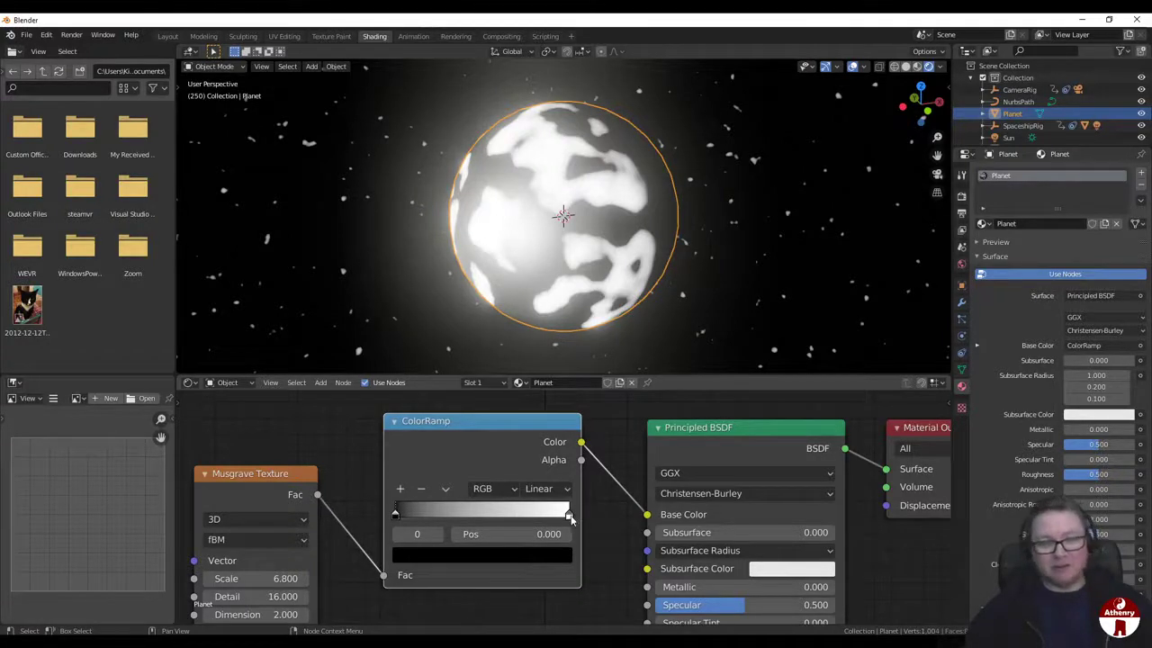
Step: Add four stops to the ColorRamp and spread them along the gradient at about 0.16, 0.37, 0.61 and 0.80
click(400, 492)
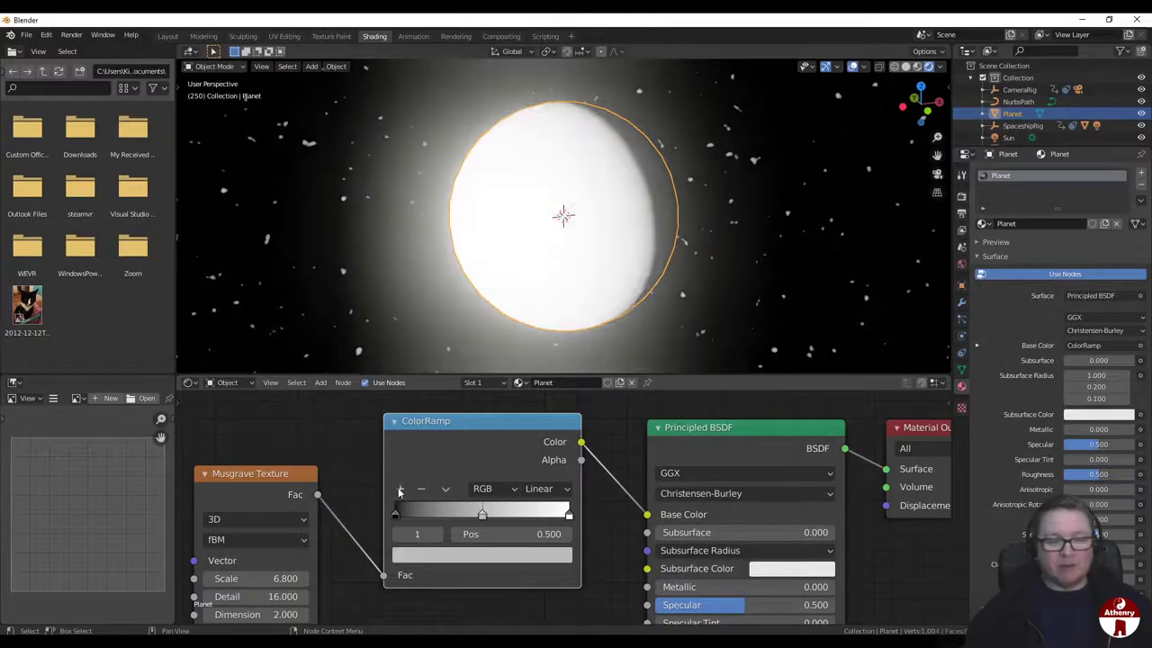
click(400, 491)
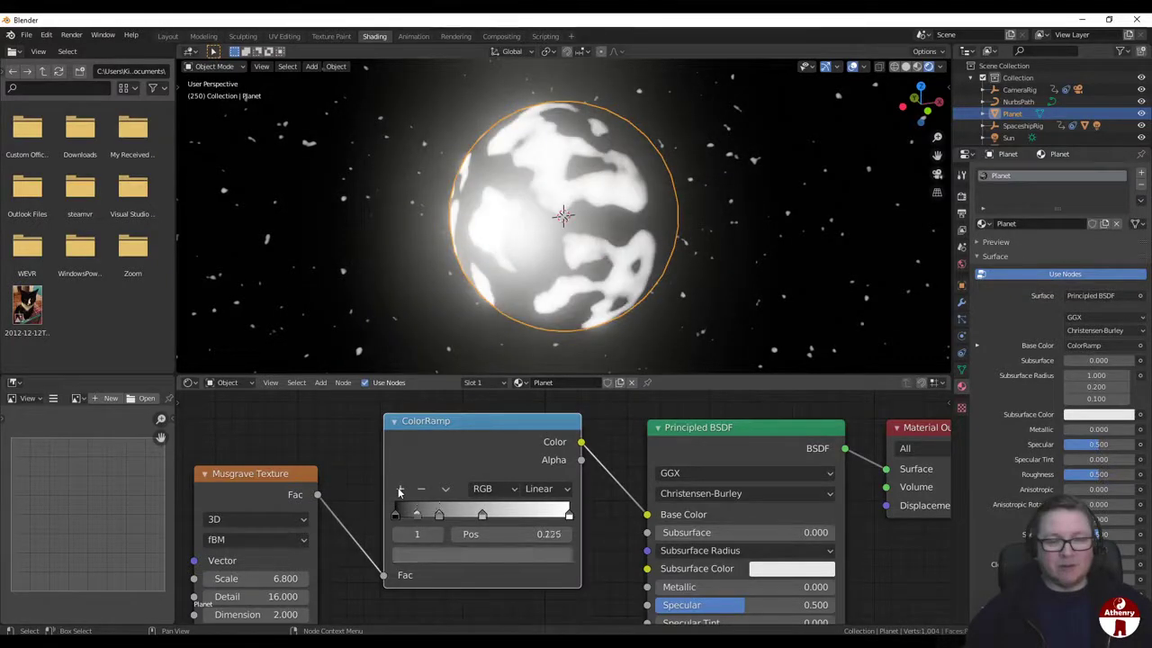
click(399, 491)
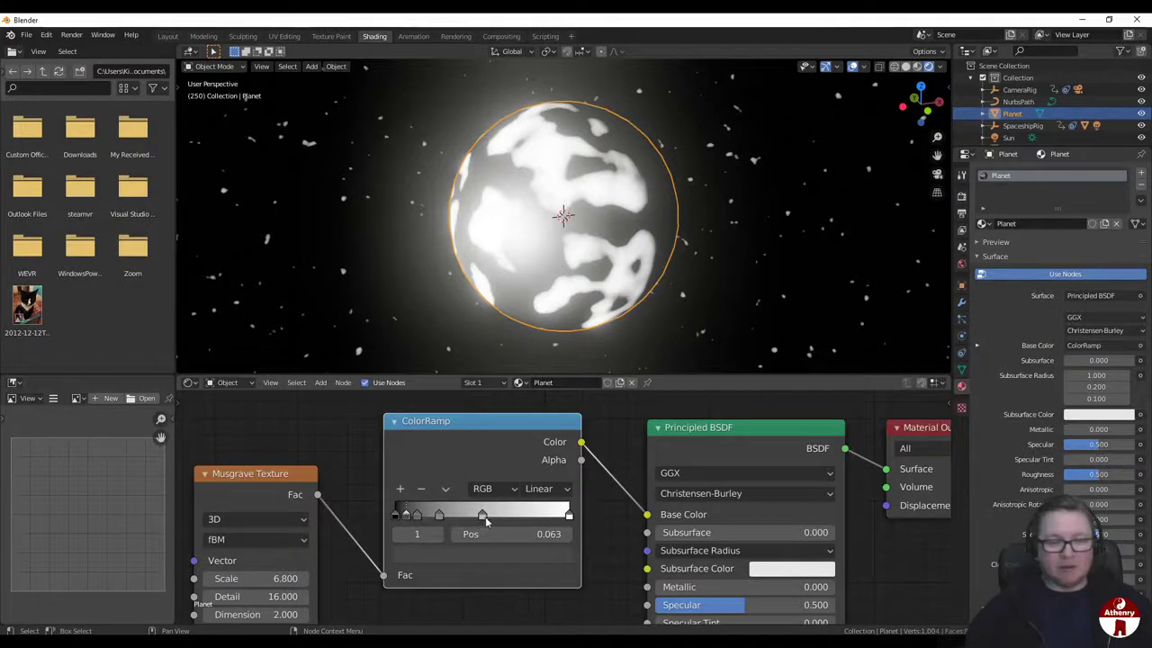
drag(485, 516, 531, 517)
drag(438, 517, 510, 520)
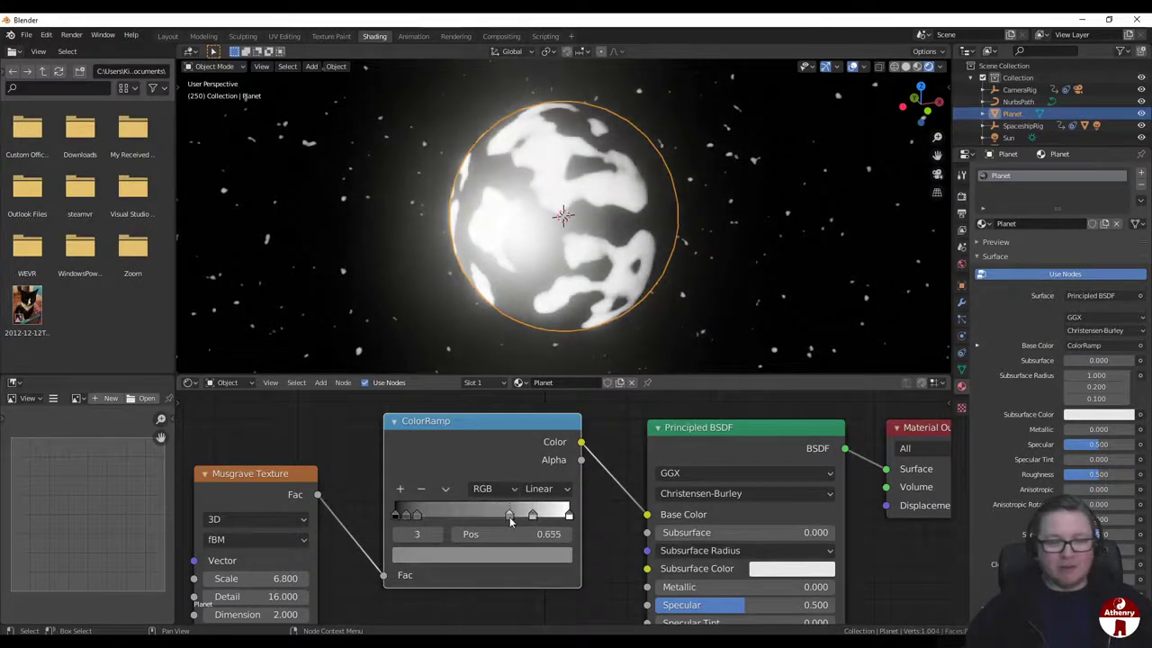
mouse_move(415, 521)
mouse_down()
mouse_move(488, 524)
mouse_move(382, 514)
mouse_move(428, 509)
mouse_move(393, 511)
mouse_up()
Step: Color the ColorRamp's first stop dark blue, about hue 0.626, saturation 0.803 and value 0.286
click(362, 509)
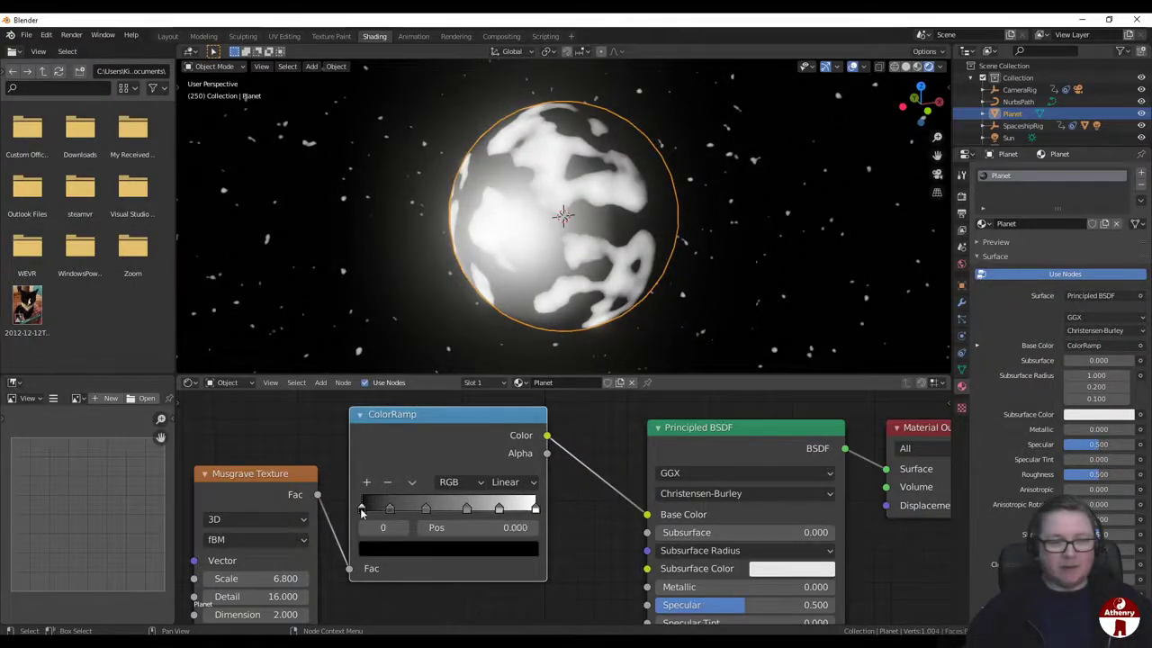
click(402, 550)
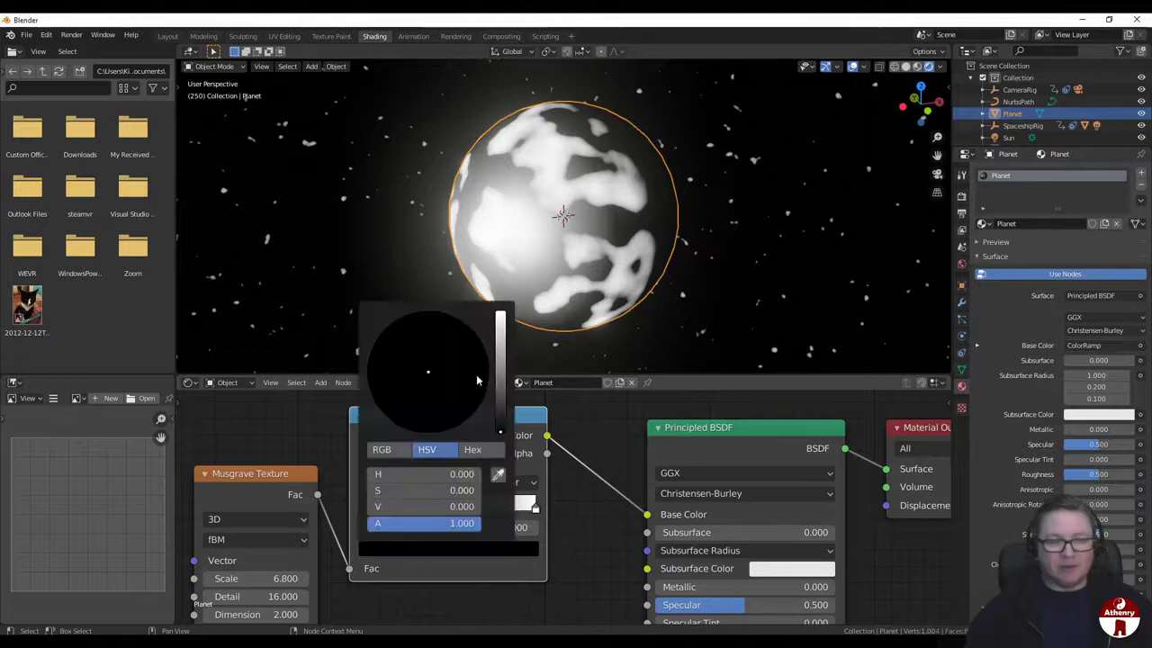
click(501, 402)
mouse_move(454, 376)
mouse_down()
mouse_move(472, 351)
mouse_move(464, 335)
mouse_up()
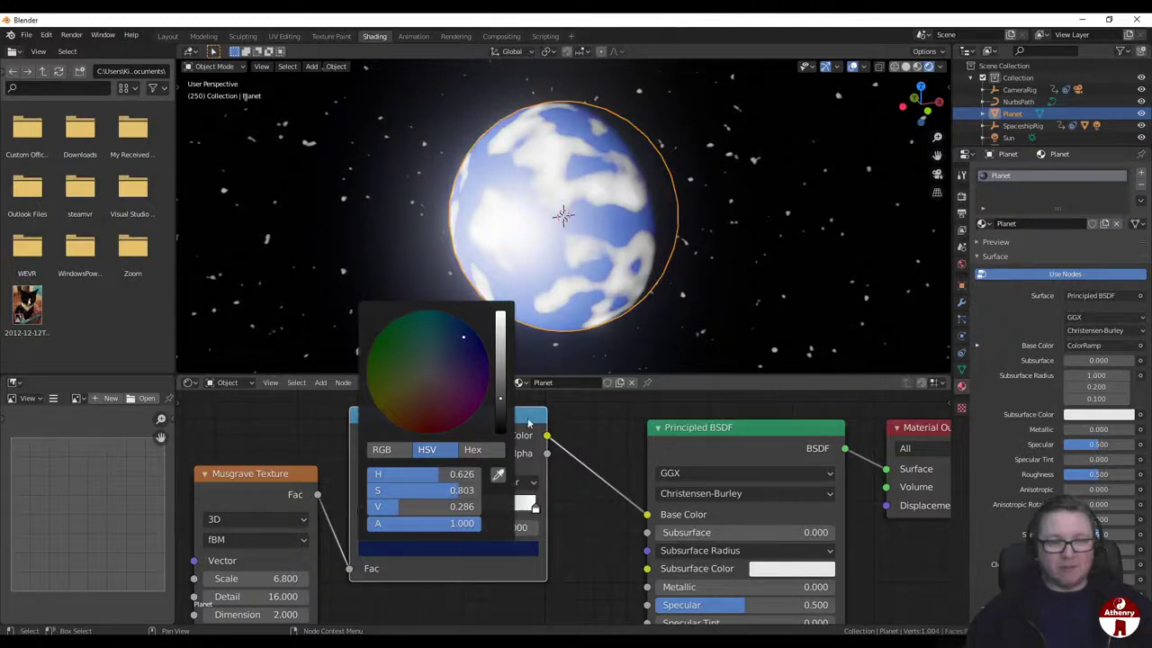
Step: Color the ColorRamp's second stop medium blue, about hue 0.601, saturation 0.736 and value 0.650
click(391, 509)
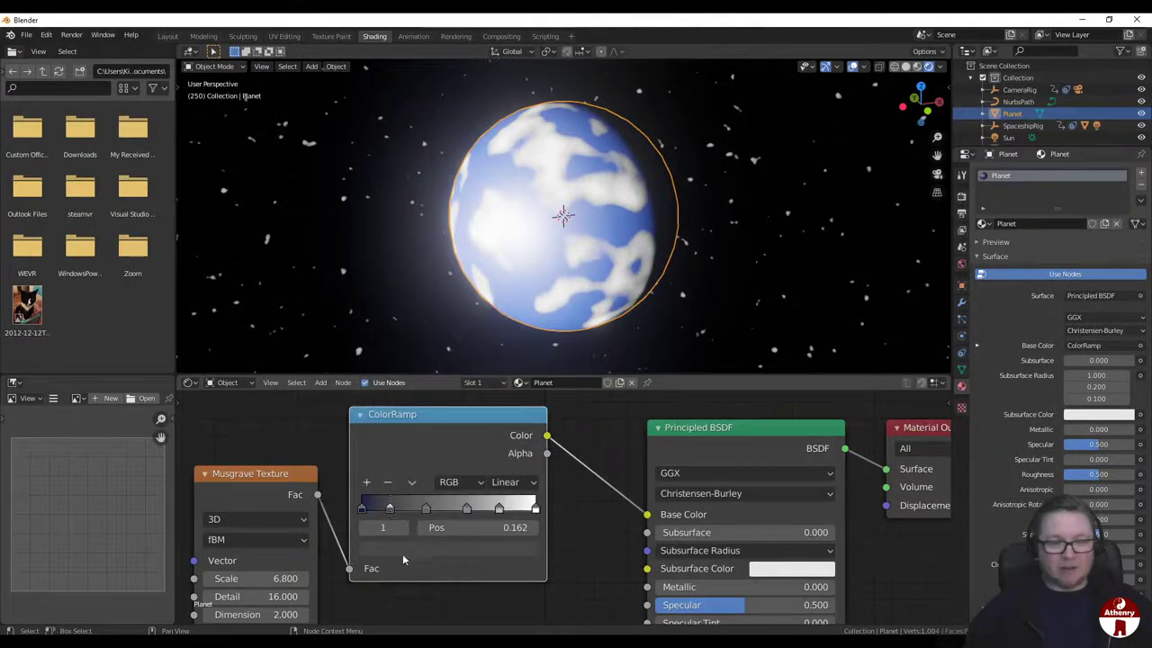
click(403, 549)
click(502, 352)
click(455, 333)
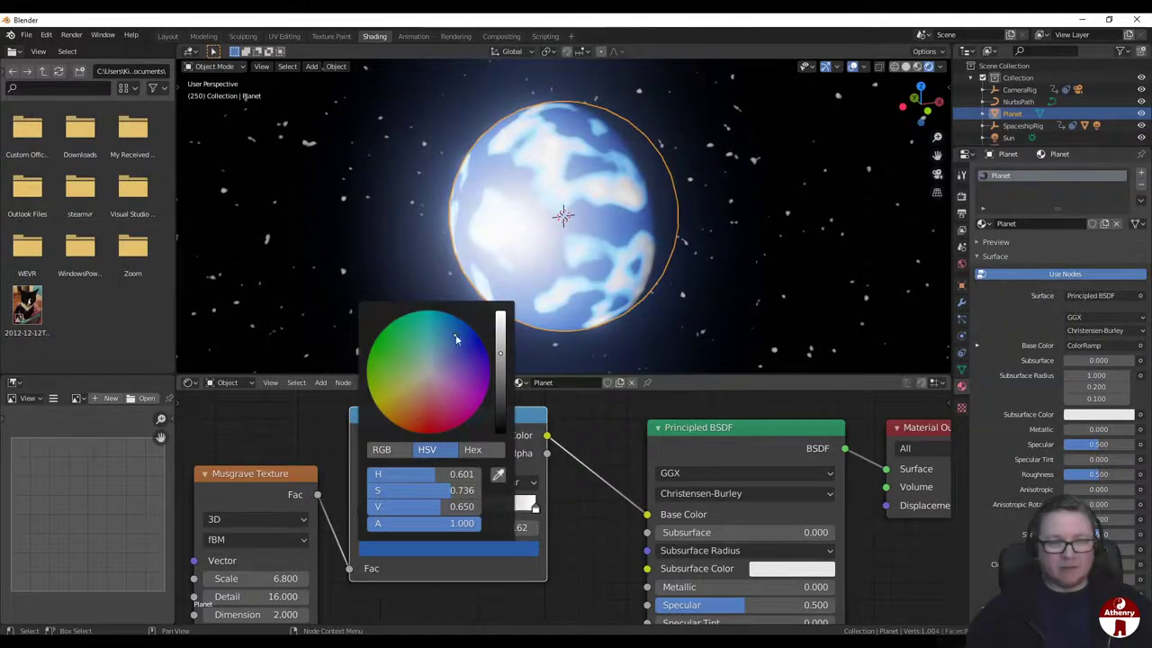
Step: Color the ColorRamp's third stop sandy yellow, about hue 0.114, saturation 0.399 and value 0.776
click(428, 513)
click(423, 547)
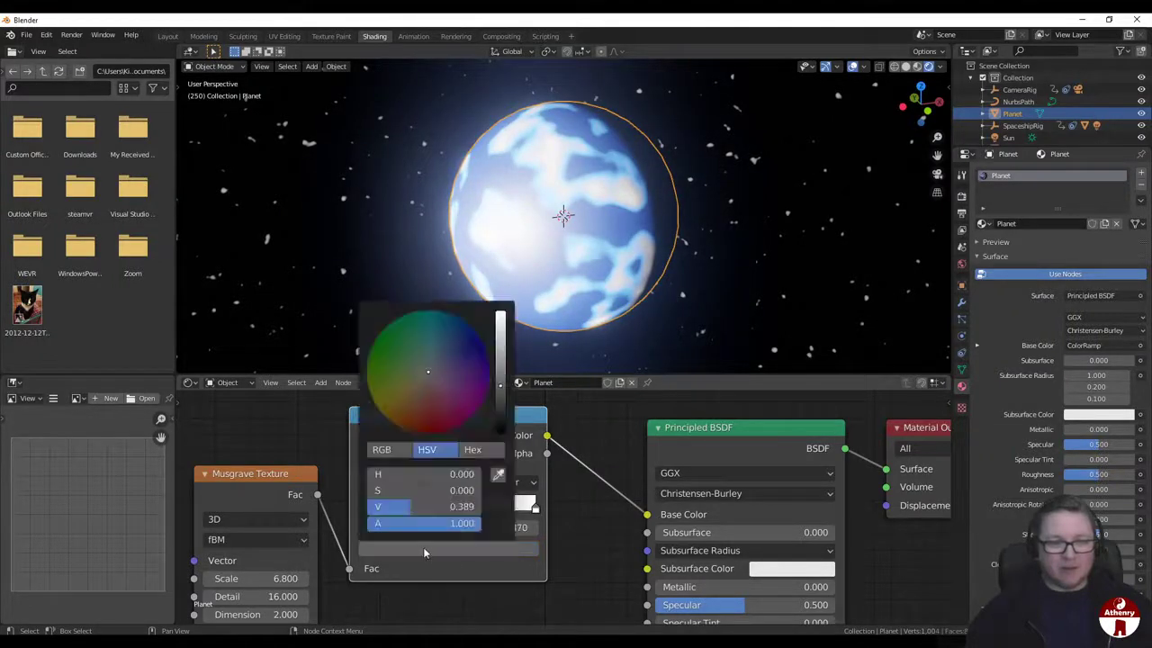
click(419, 378)
click(501, 337)
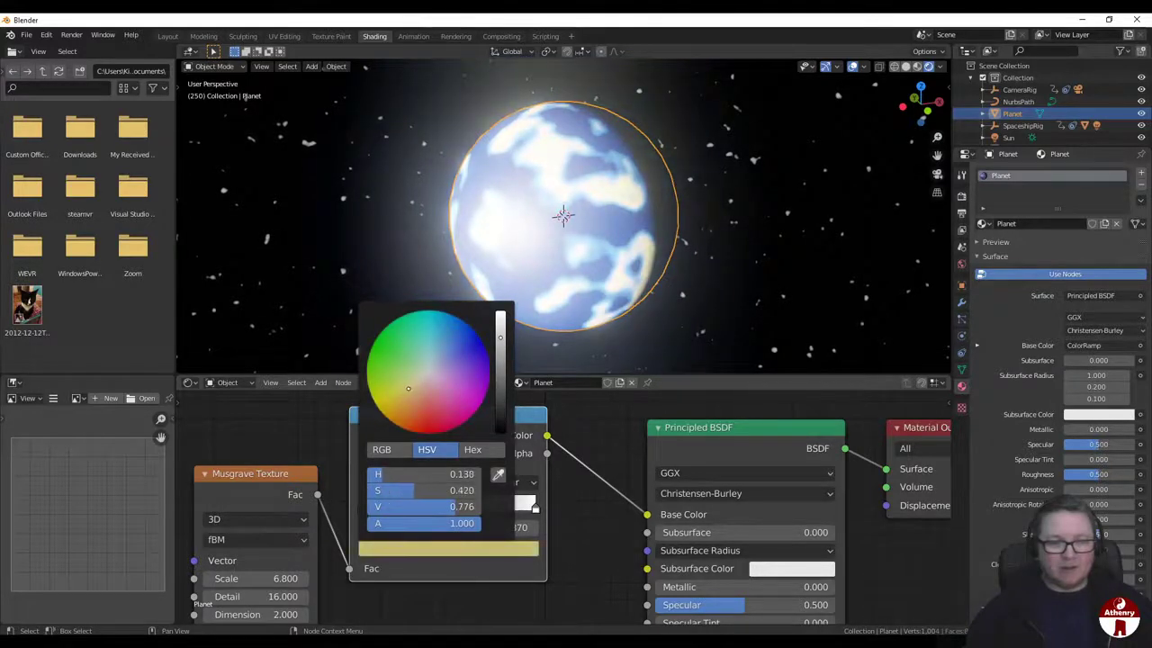
drag(408, 389, 408, 389)
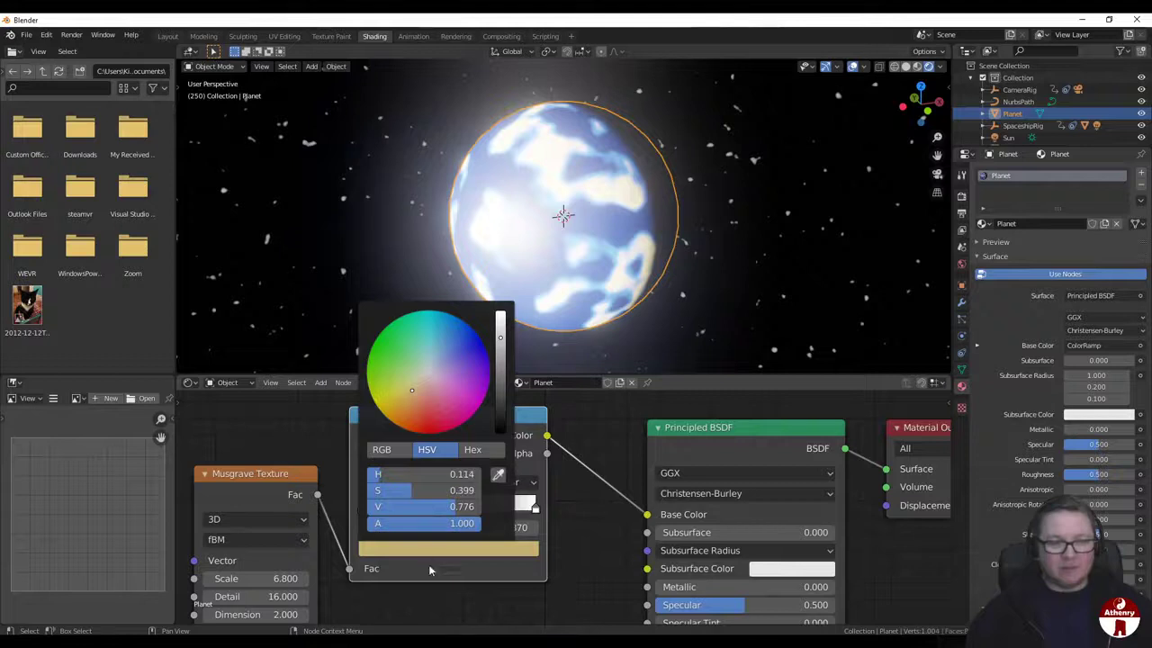
Step: Color the ColorRamp's fourth stop light green, about hue 0.286, saturation 0.737 and value 0.641
click(467, 509)
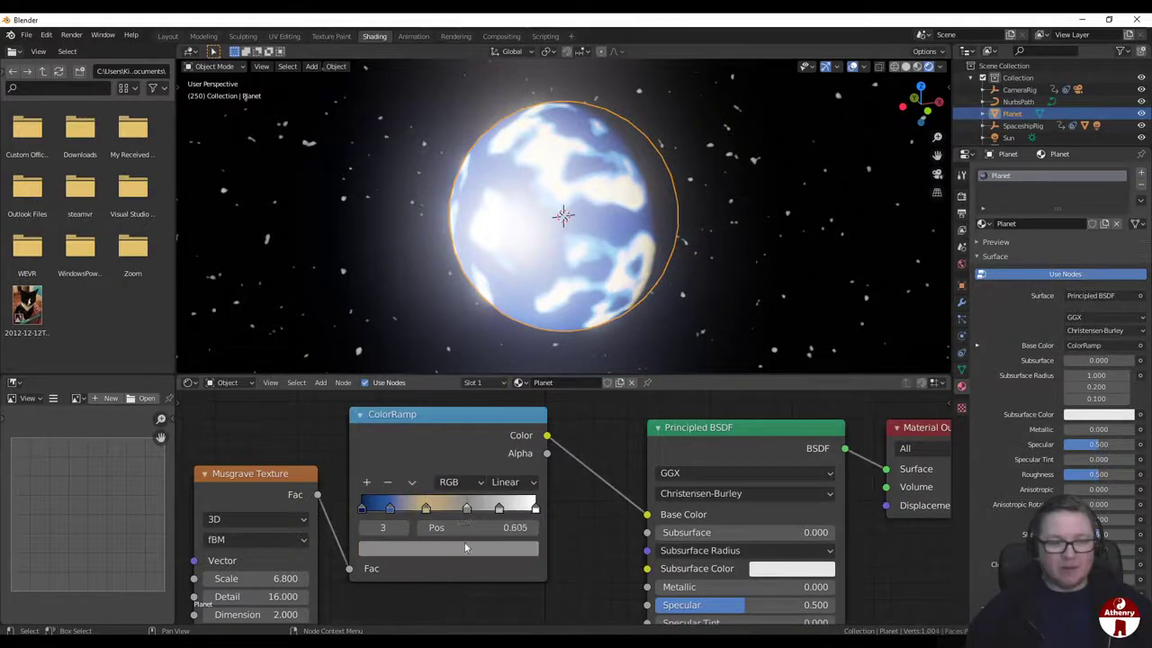
click(465, 547)
drag(421, 372, 384, 338)
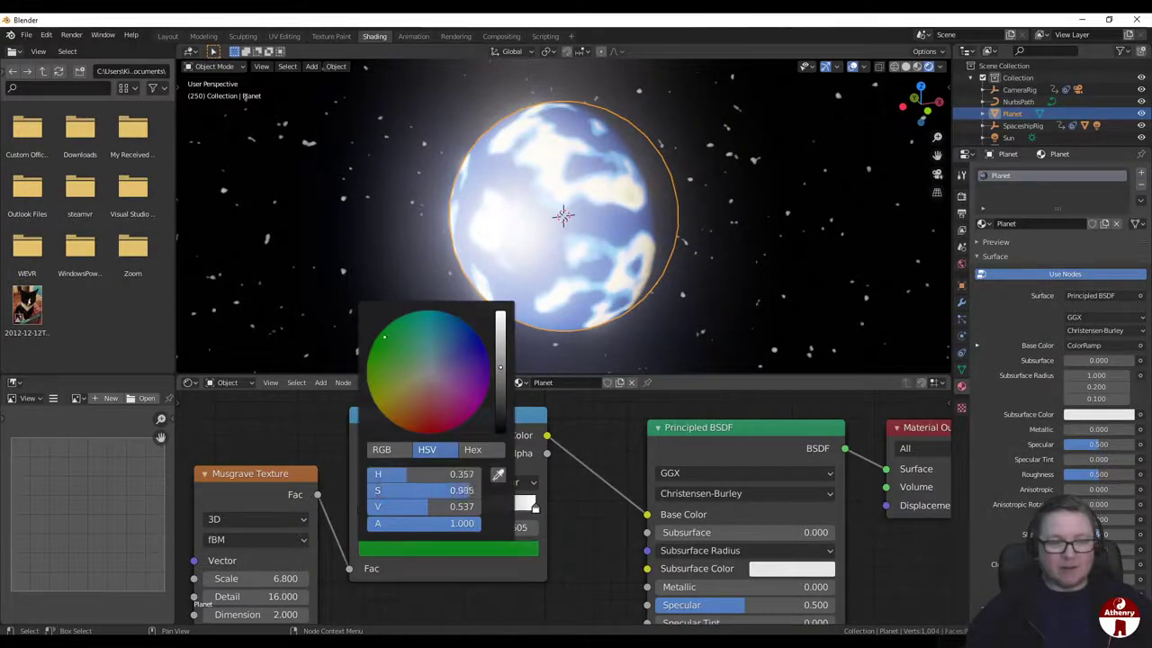
drag(500, 359, 501, 354)
drag(394, 357, 385, 354)
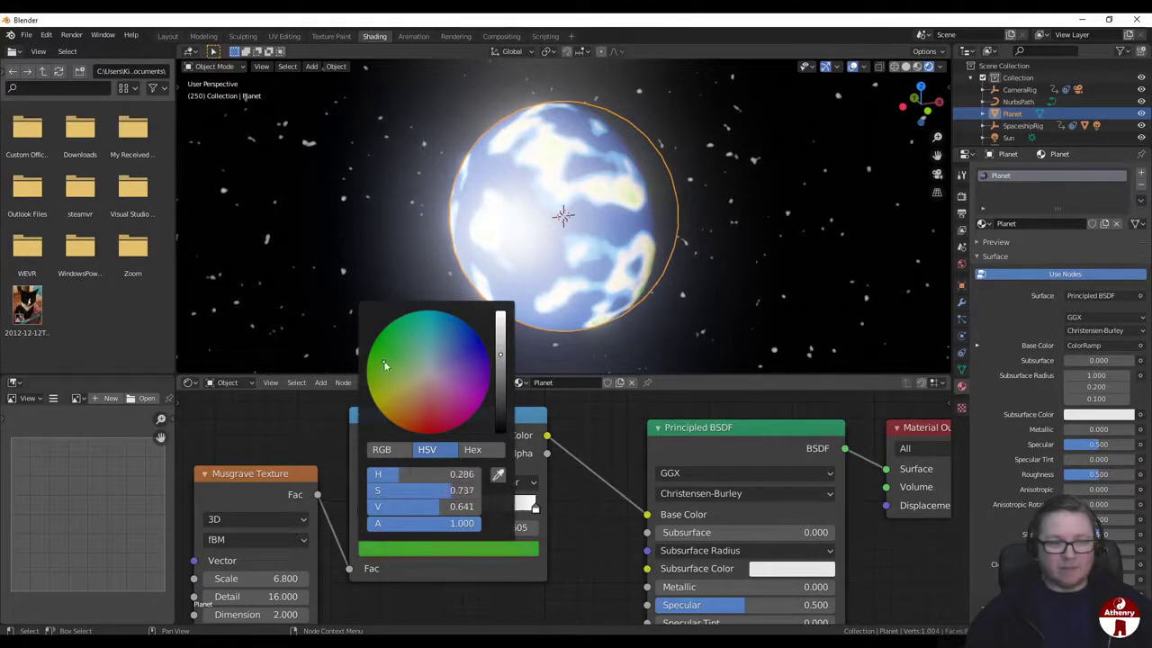
Step: Color the ColorRamp's fifth stop, at position 0.795, a dark green
click(497, 514)
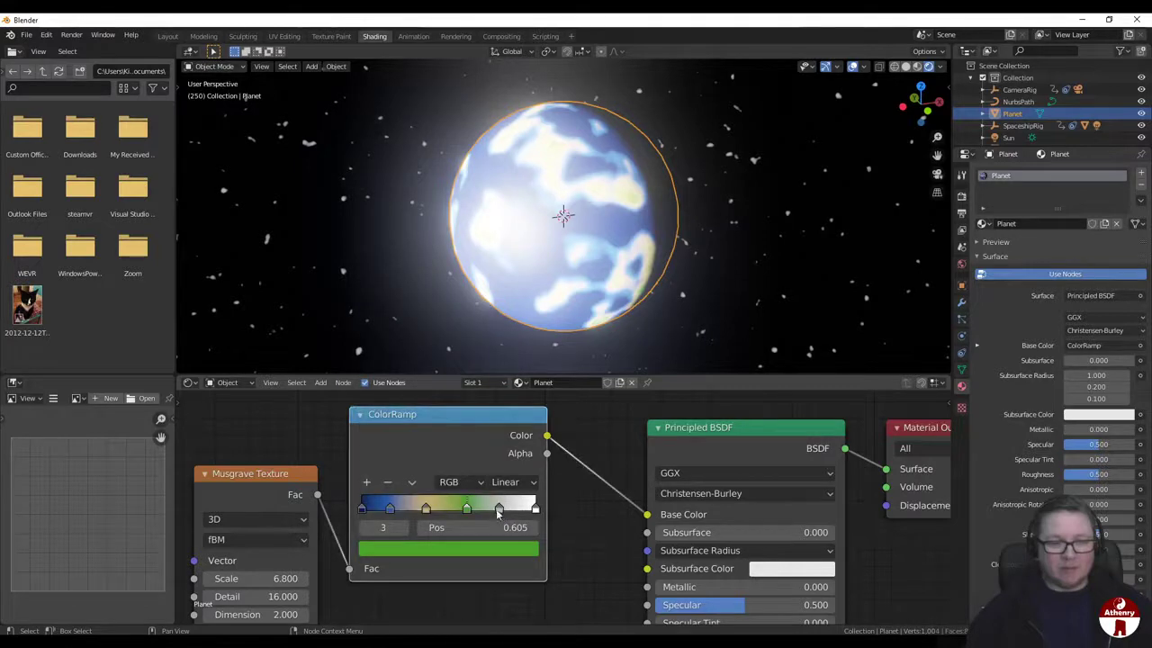
click(498, 510)
click(483, 551)
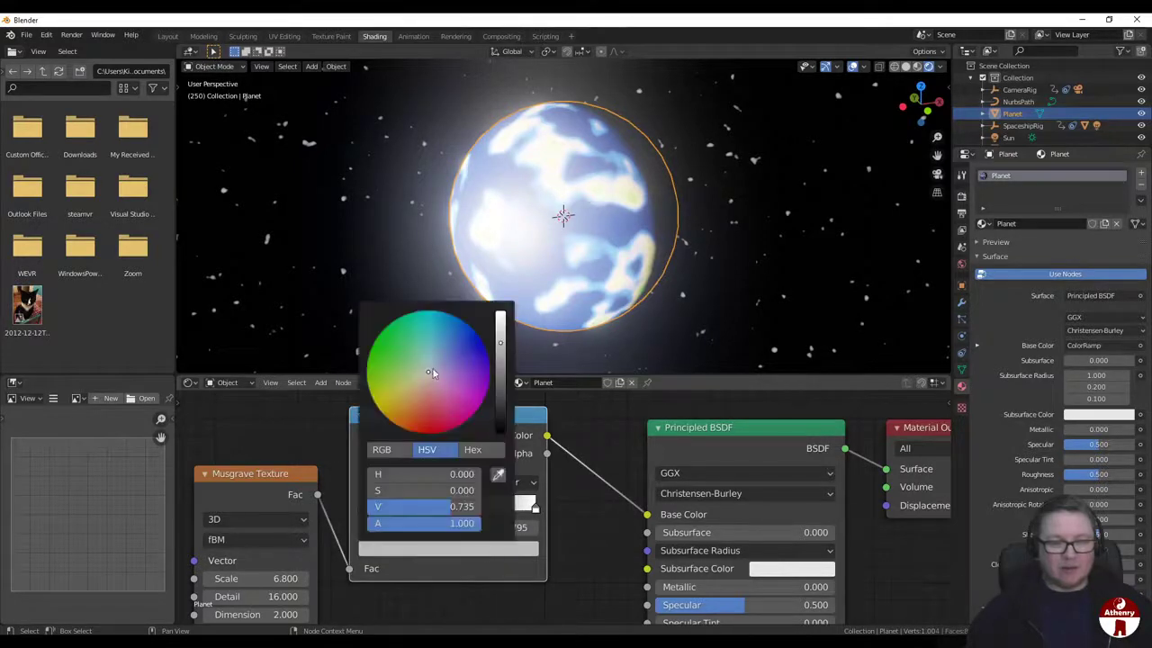
click(384, 348)
scroll(520, 349, down, 6)
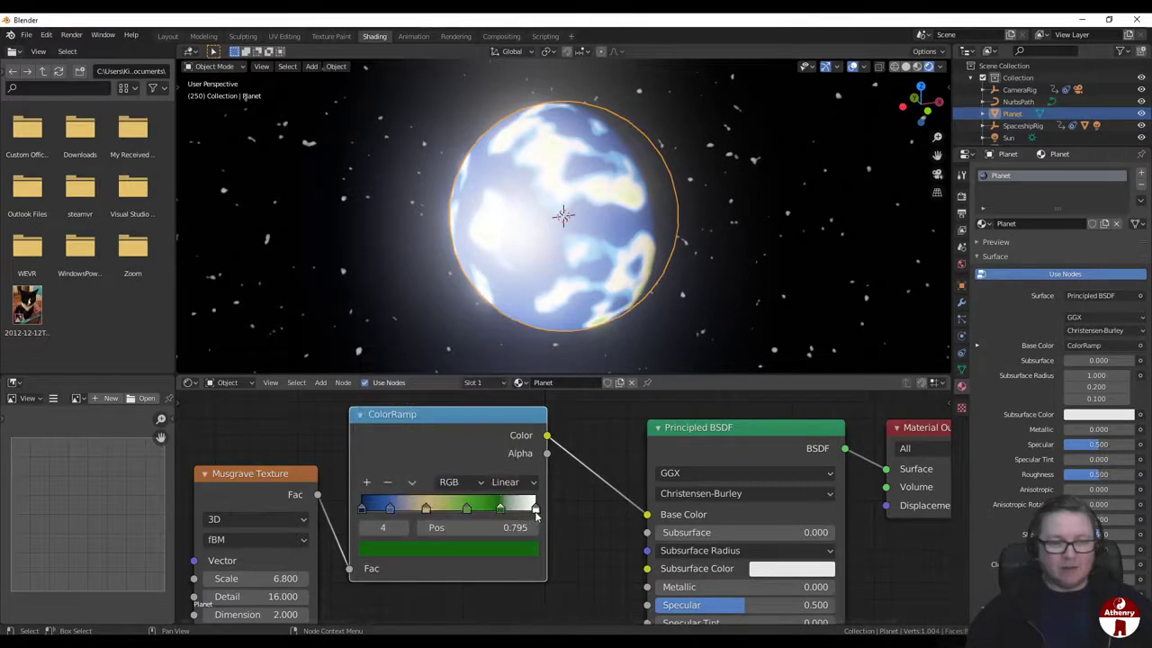
Step: Color the ColorRamp's last stop a dark reddish brown
click(535, 510)
click(509, 549)
drag(426, 373, 419, 415)
drag(501, 397, 501, 392)
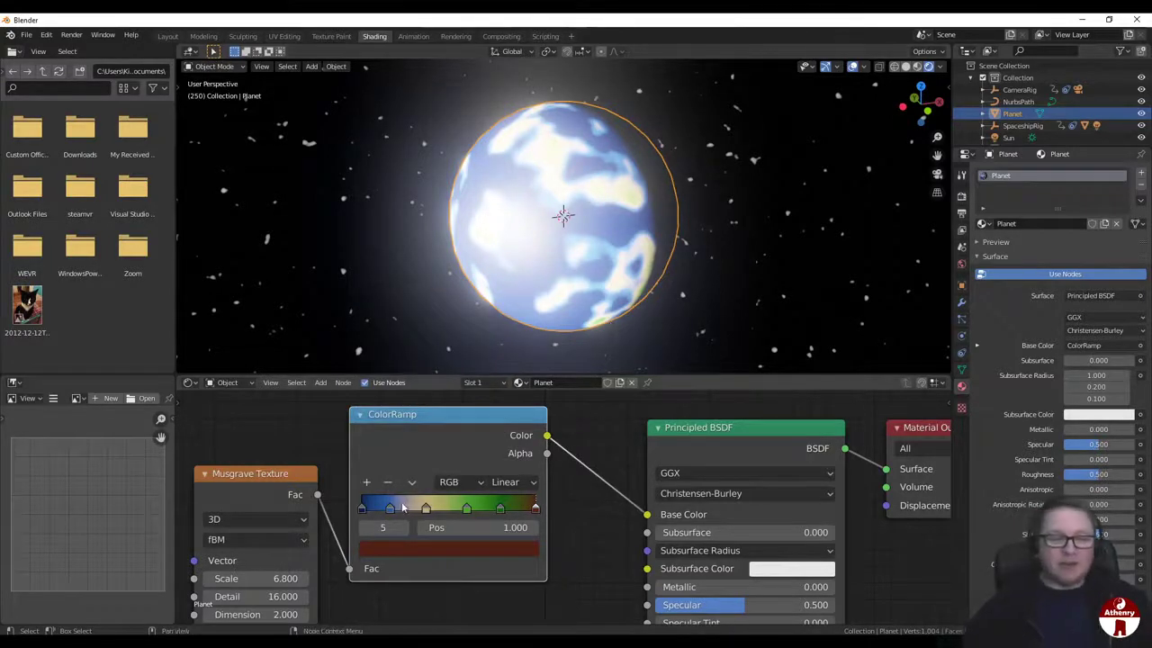
Step: Try new ColorRamp stop positions, with sand at 0.320, dark green at 0.614 and brown at 0.941
mouse_move(390, 516)
mouse_down()
mouse_move(378, 518)
mouse_move(413, 508)
mouse_up()
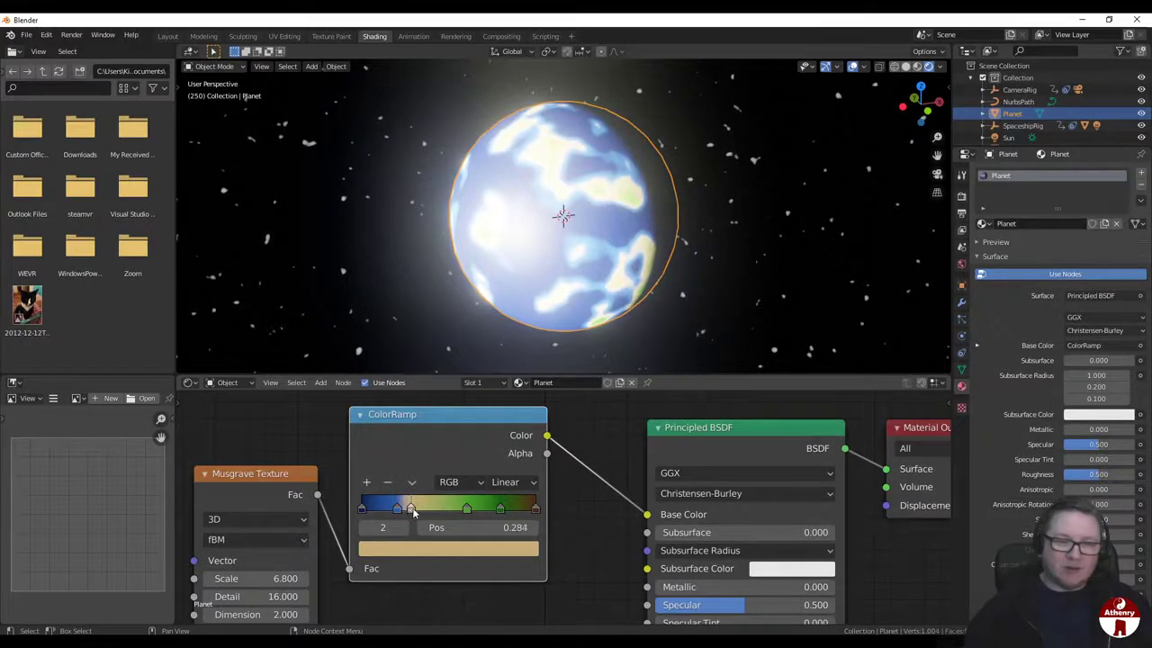
drag(464, 513, 423, 513)
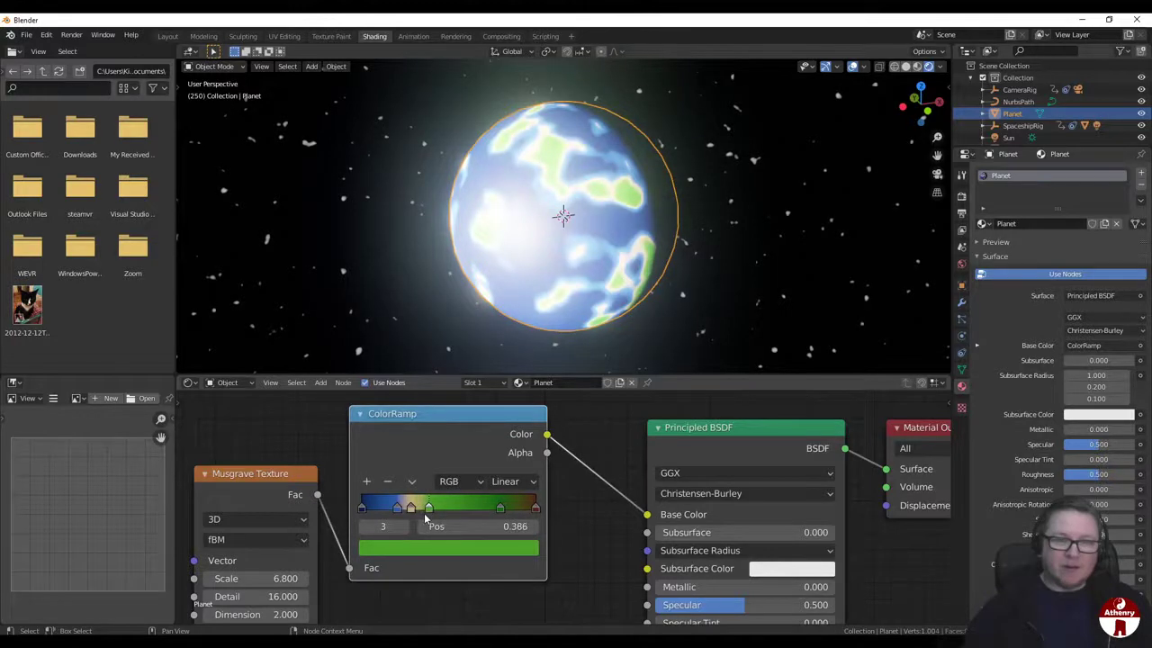
mouse_move(502, 513)
mouse_down()
mouse_move(393, 514)
mouse_move(426, 513)
mouse_up()
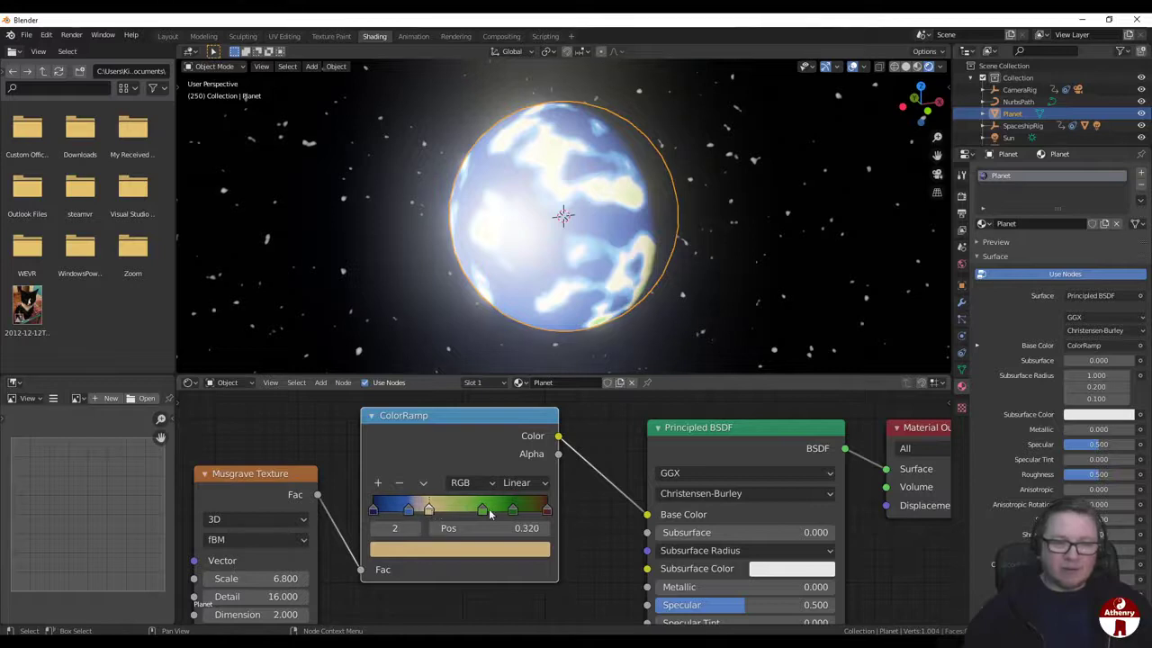
click(543, 511)
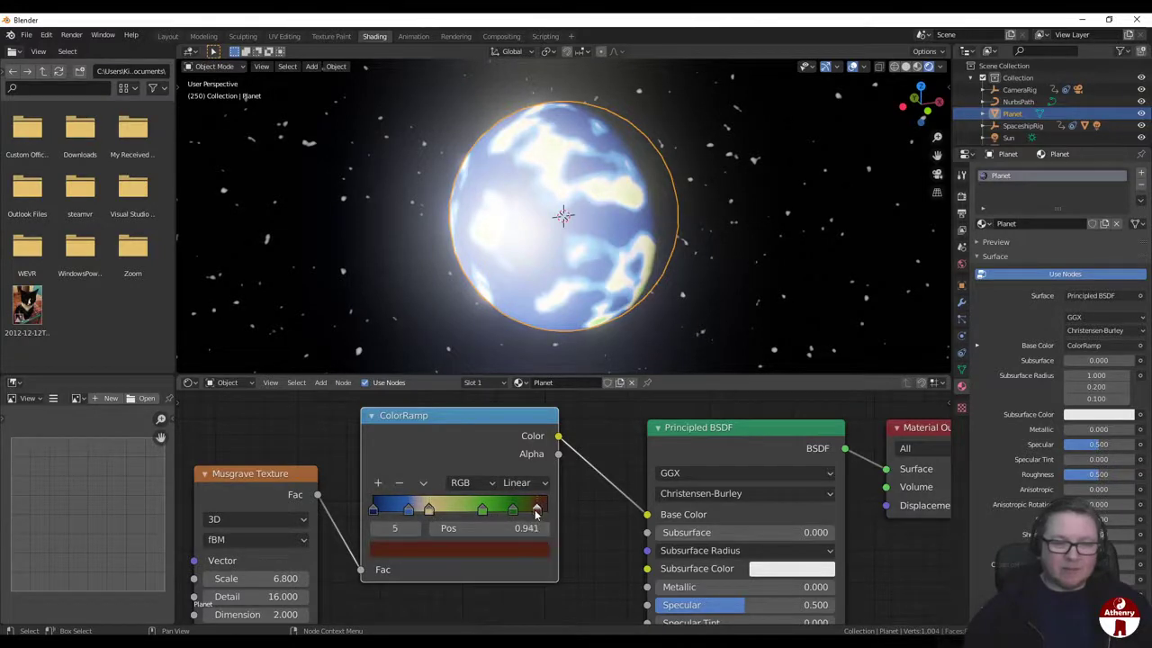
click(512, 511)
mouse_move(484, 513)
mouse_down()
mouse_move(457, 513)
mouse_move(484, 514)
mouse_up()
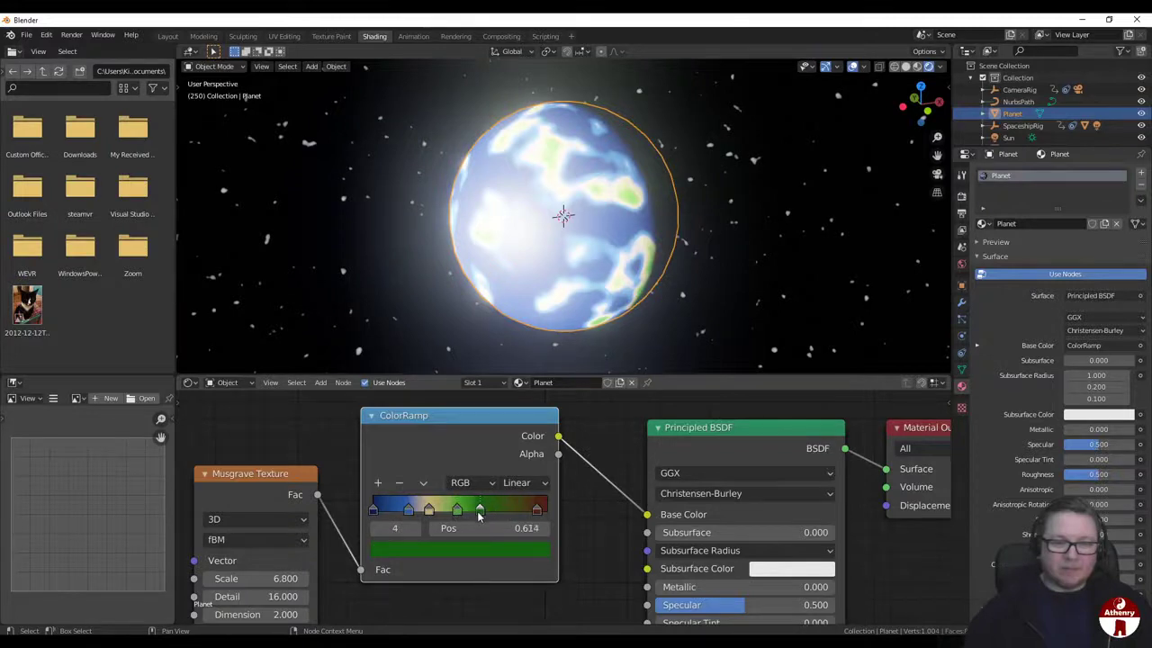
Step: Shift the ColorRamp stops toward the dark blue end, placing light green at 0.259, dark green at 0.418 and brown at 0.791
mouse_move(410, 510)
mouse_down()
mouse_move(386, 512)
mouse_move(454, 516)
mouse_move(402, 515)
mouse_up()
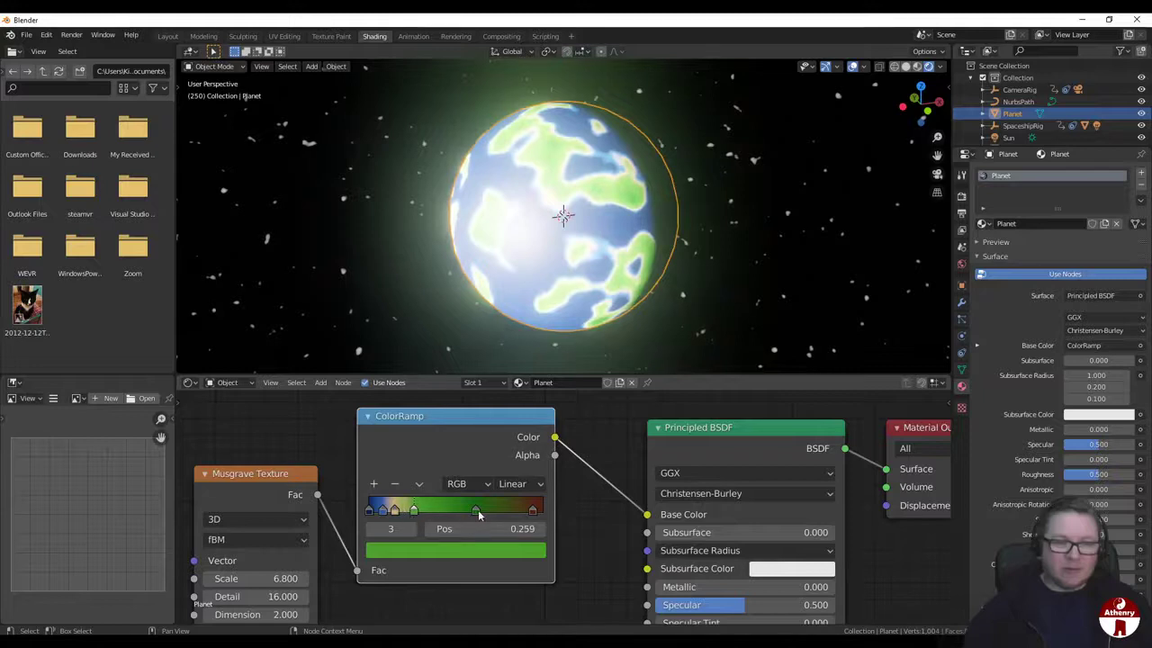
drag(475, 511, 445, 516)
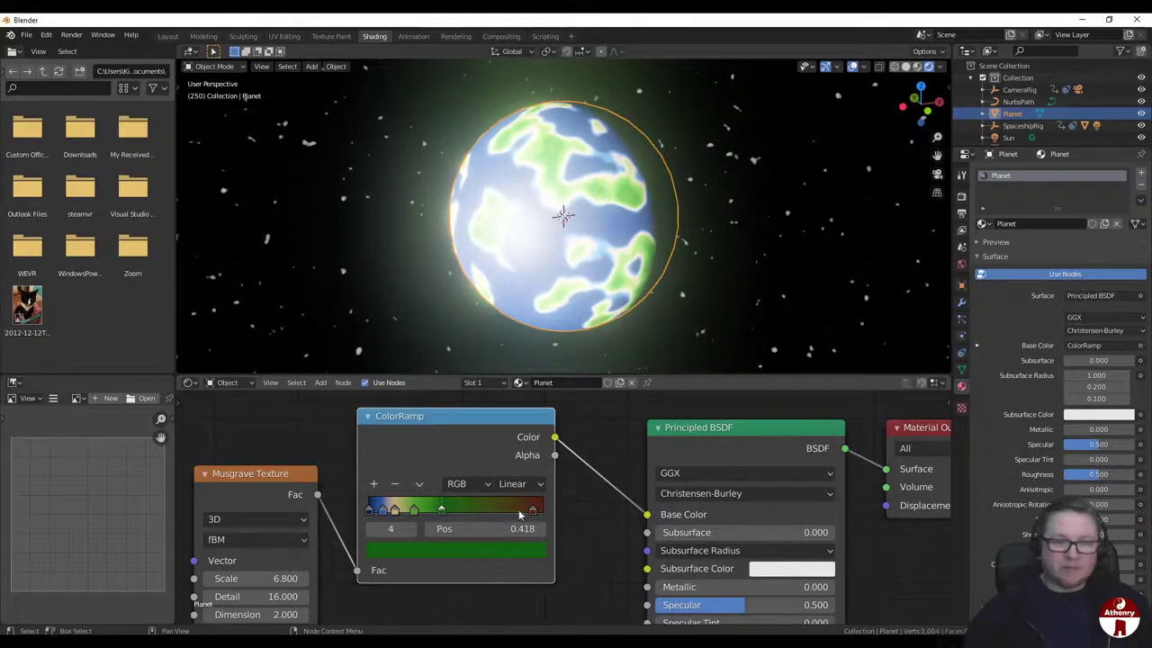
drag(532, 512, 507, 512)
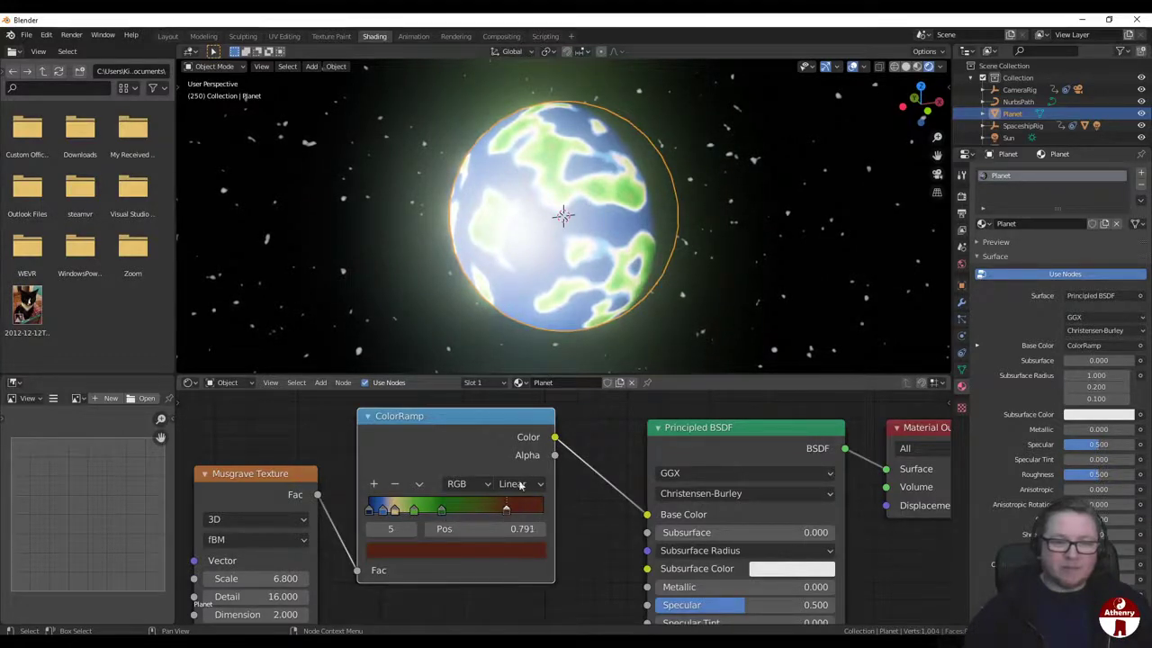
Step: Set the Musgrave Texture's Scale to 7 and check the planet from farther away beside the tunnel
drag(277, 578, 243, 578)
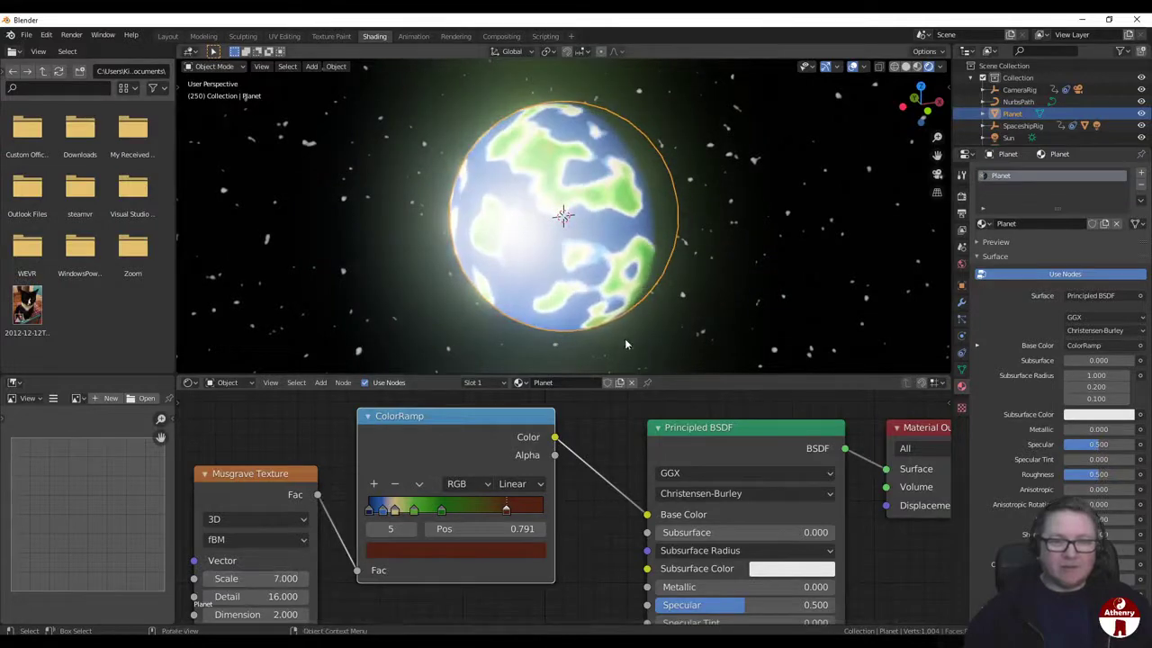
scroll(624, 338, down, 2)
middle_drag(693, 330, 654, 305)
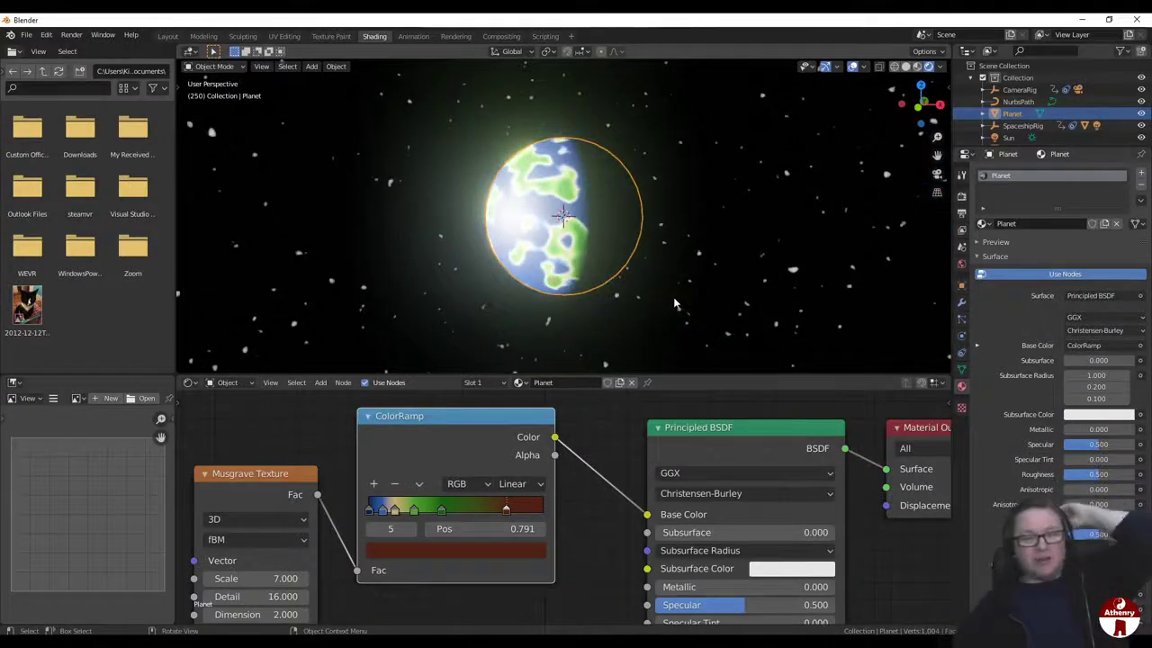
scroll(676, 297, down, 3)
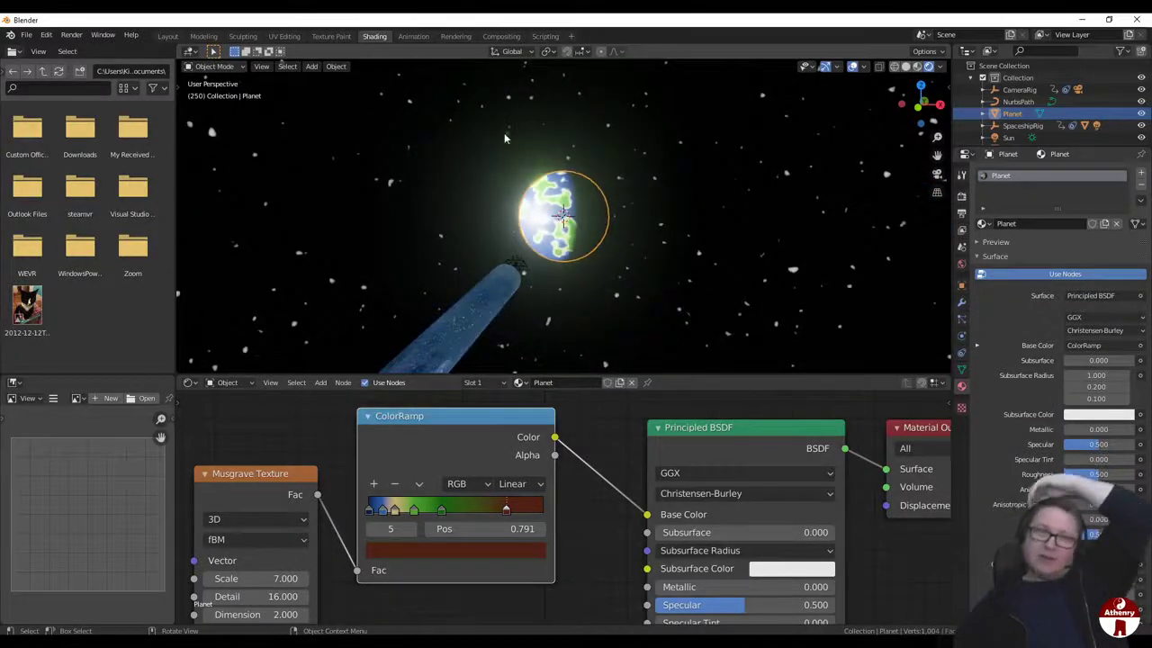
Step: In the Layout workspace, play the animation through the camera from frame 0 and stop it at frame 126
click(165, 37)
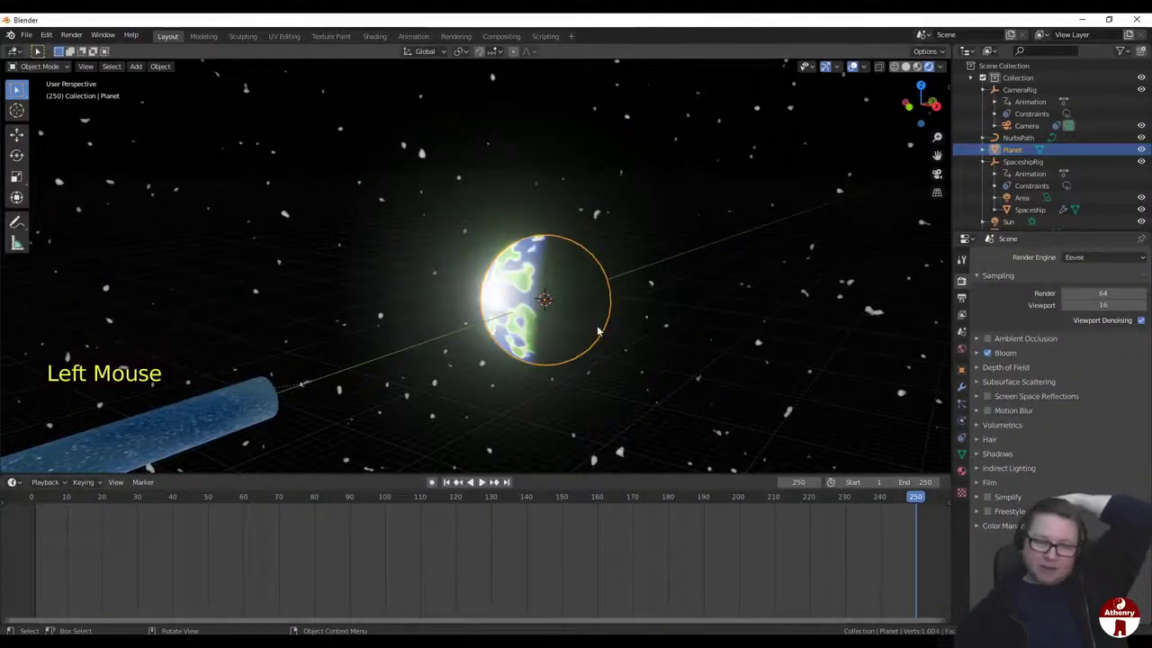
drag(916, 499, 31, 498)
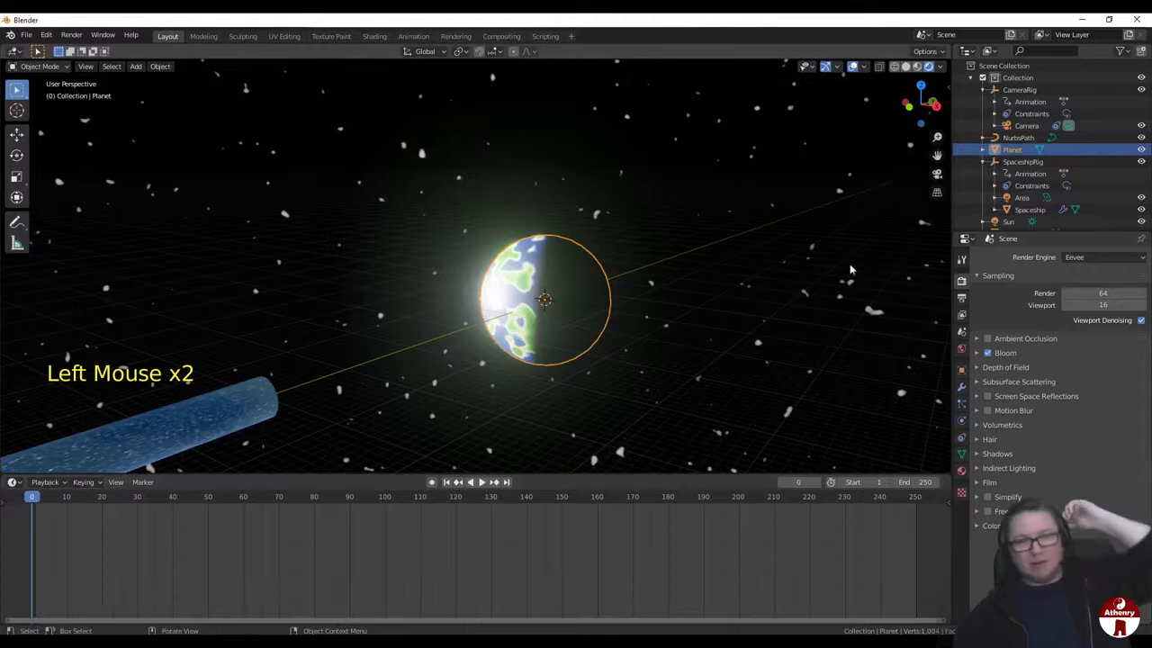
click(936, 175)
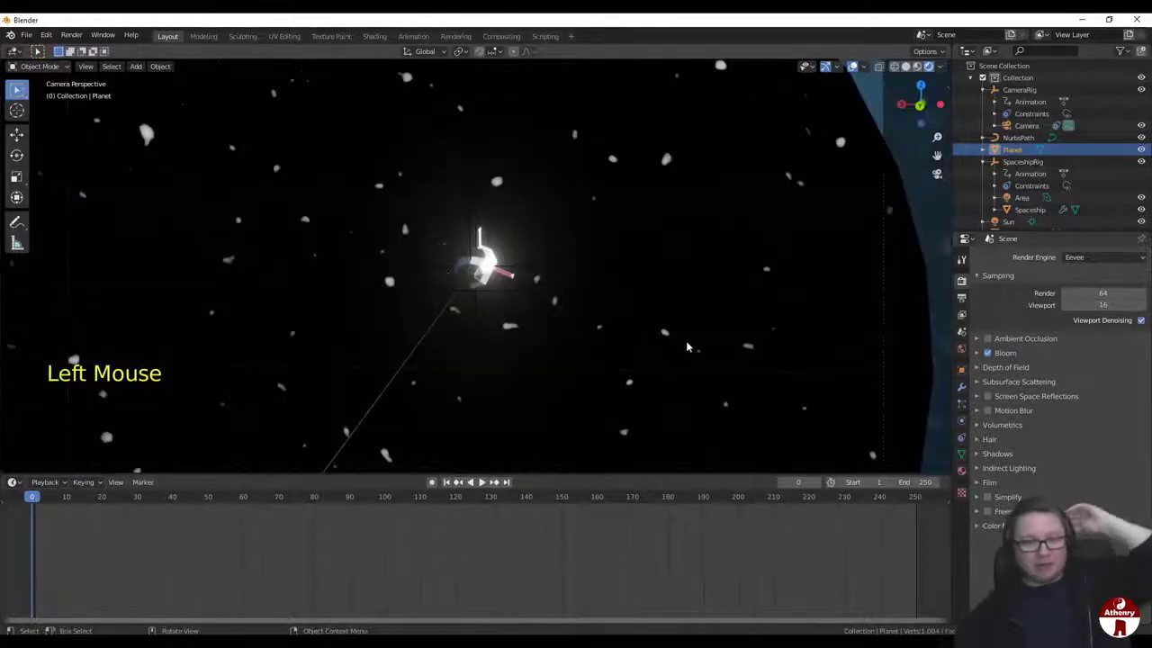
click(483, 483)
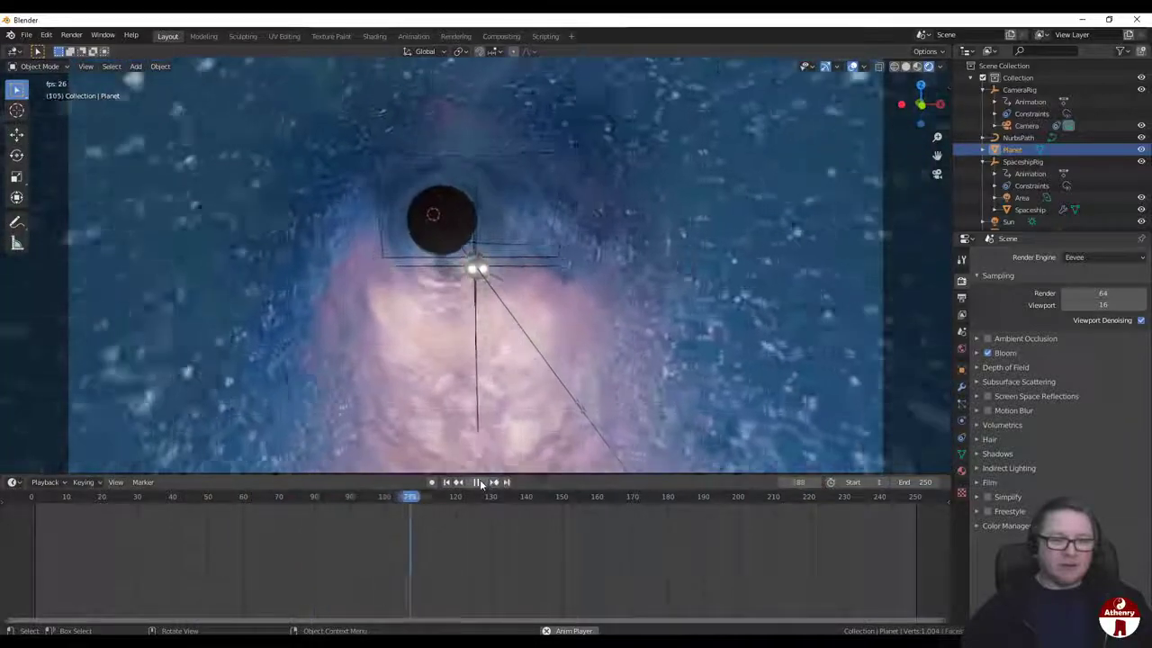
click(480, 481)
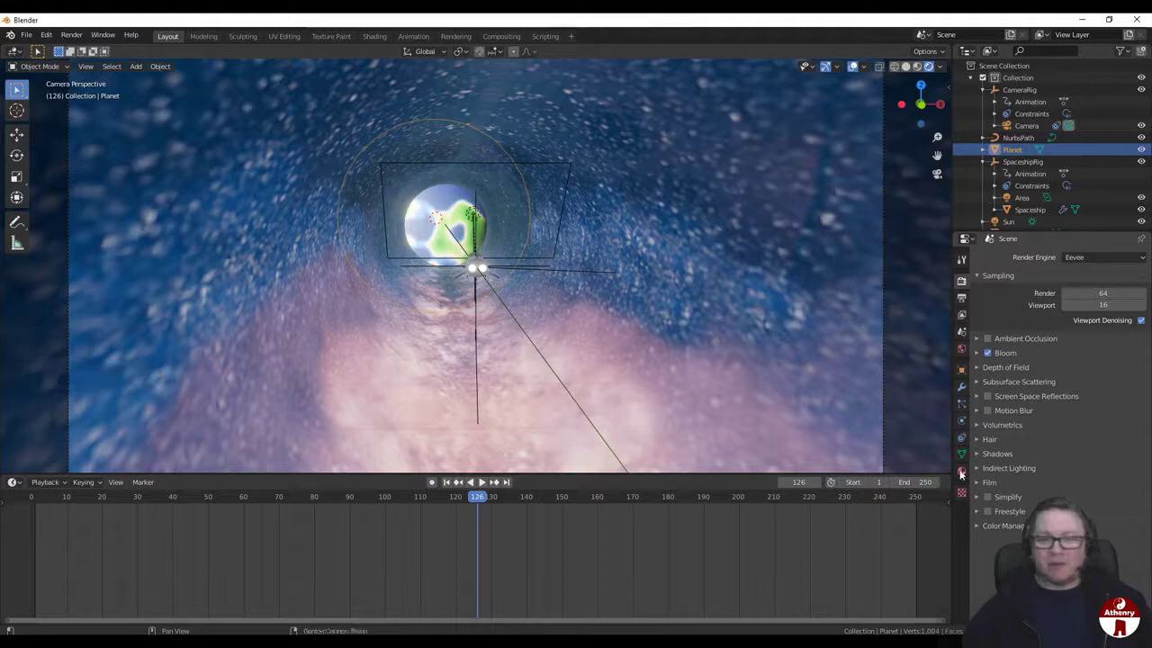
Step: Set the camera's clip end distance to 1000 m
click(1036, 127)
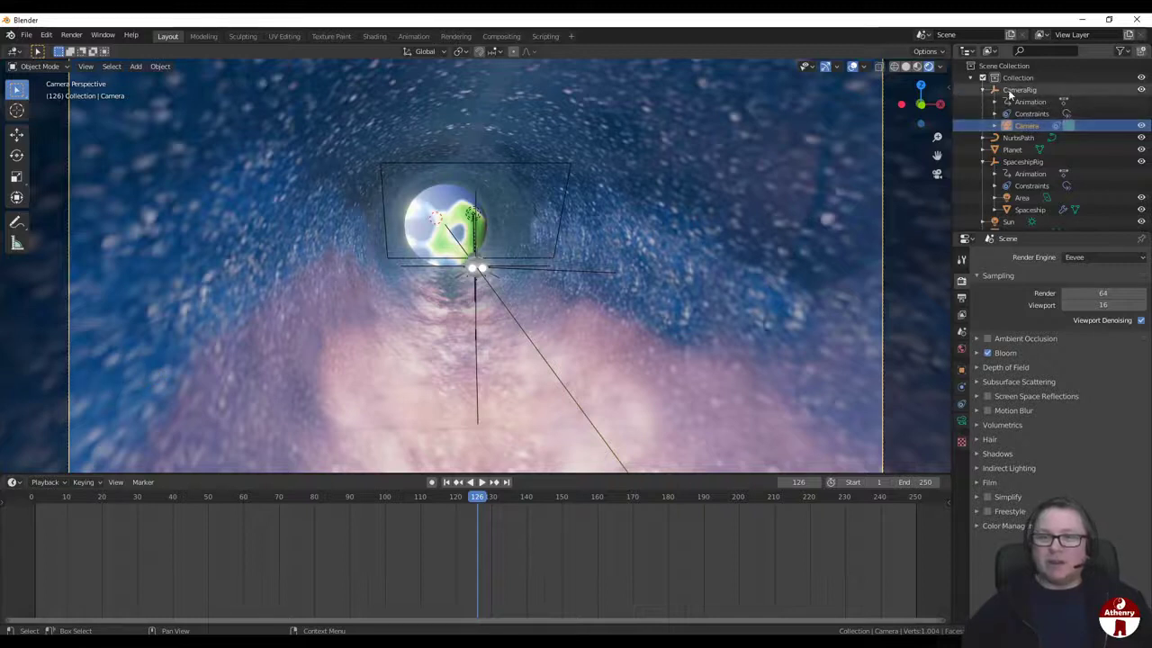
click(961, 422)
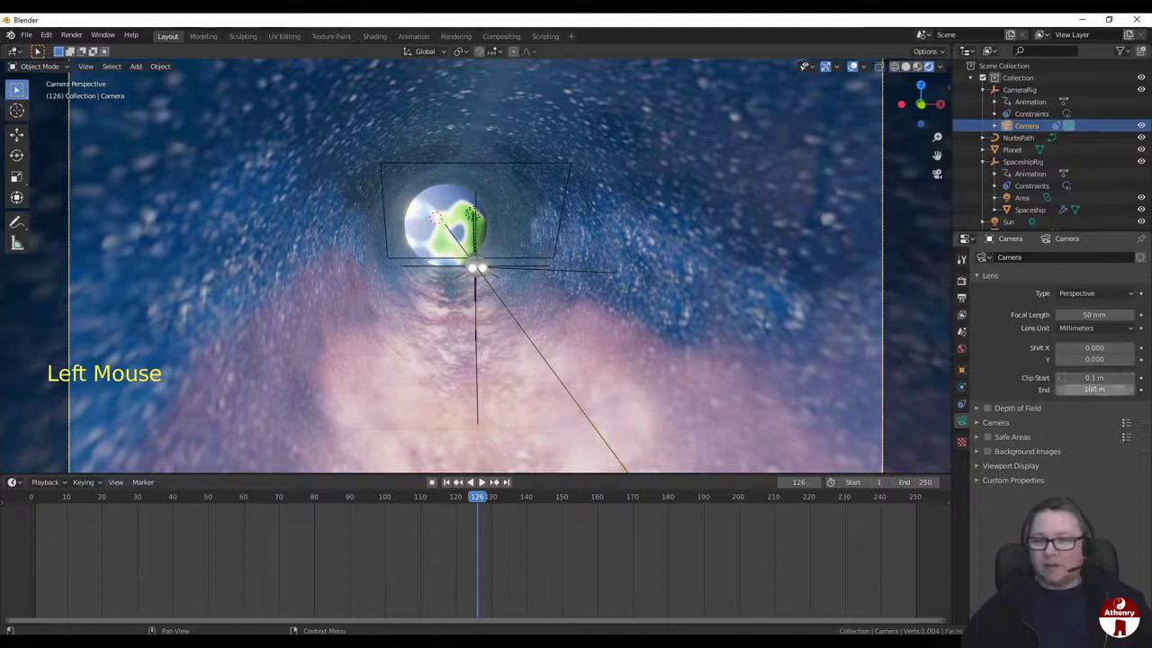
click(1094, 390)
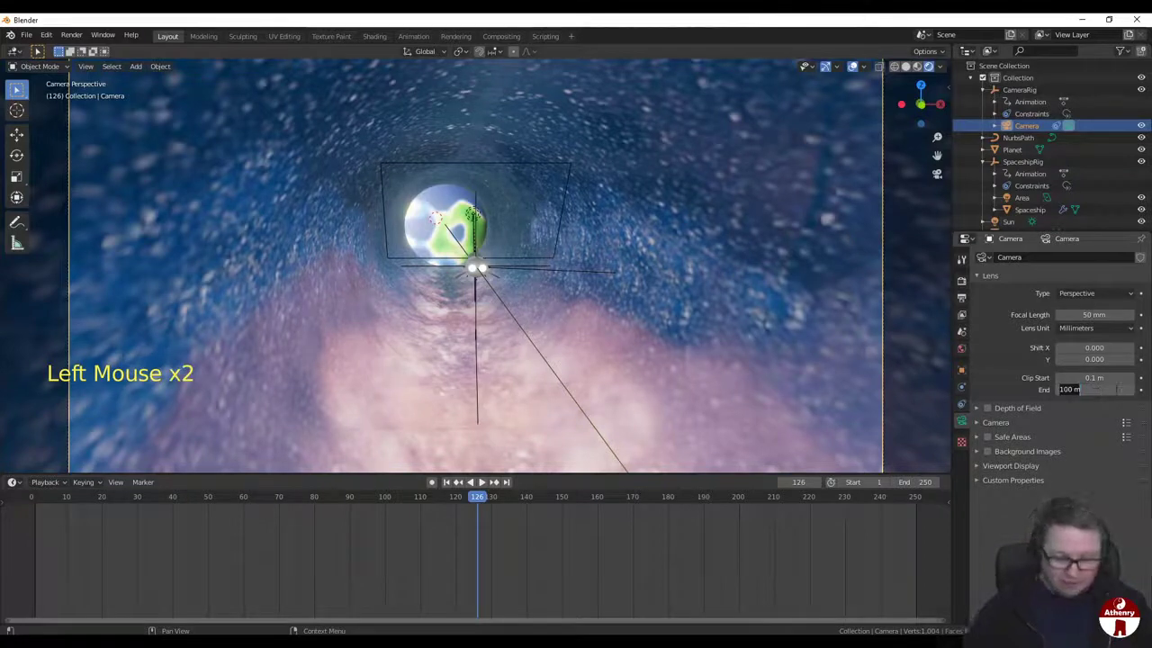
text(0)
key(Return)
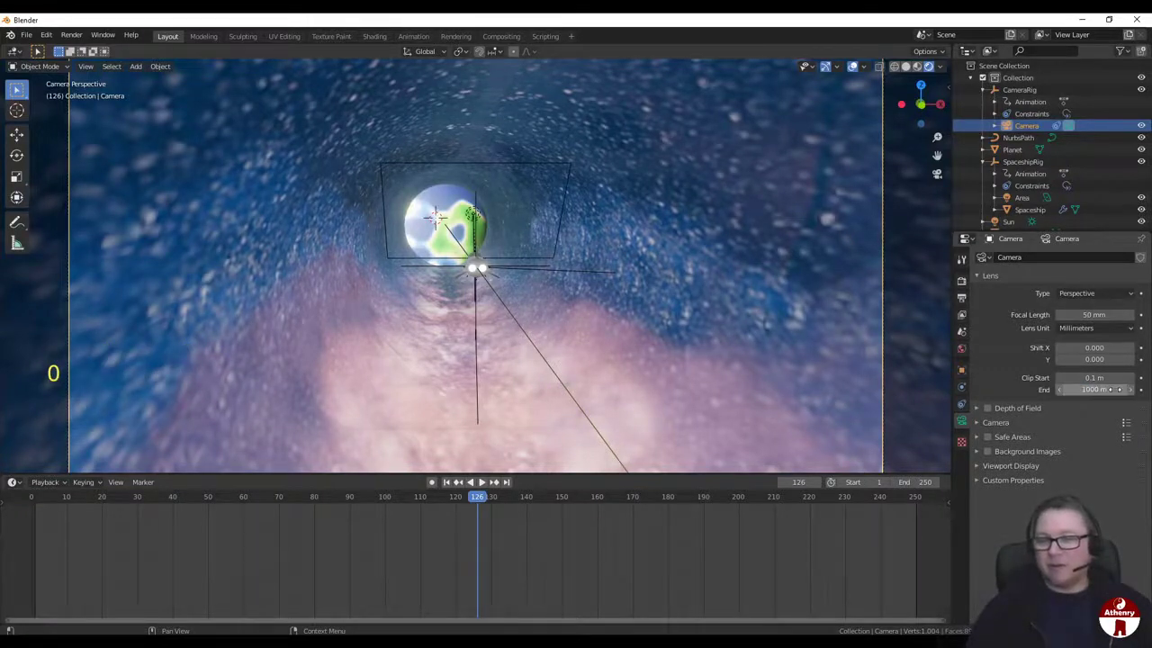
Step: Play and scrub the animation through the camera up to the tunnel exit near frame 229, and return to frame 1
click(448, 483)
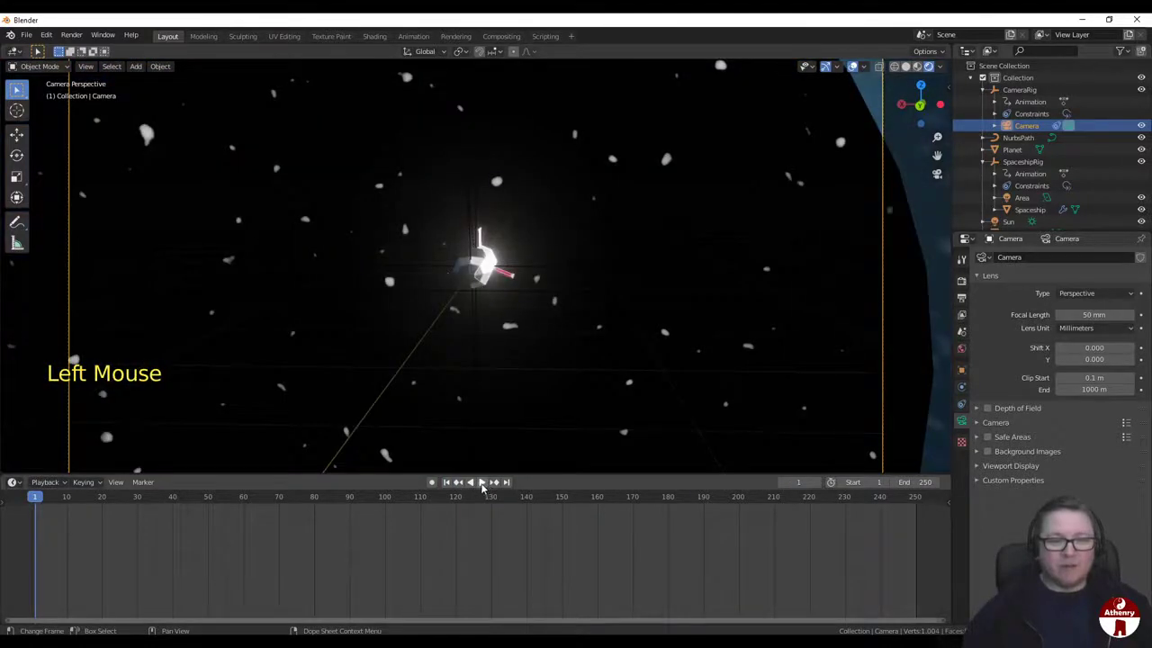
click(481, 484)
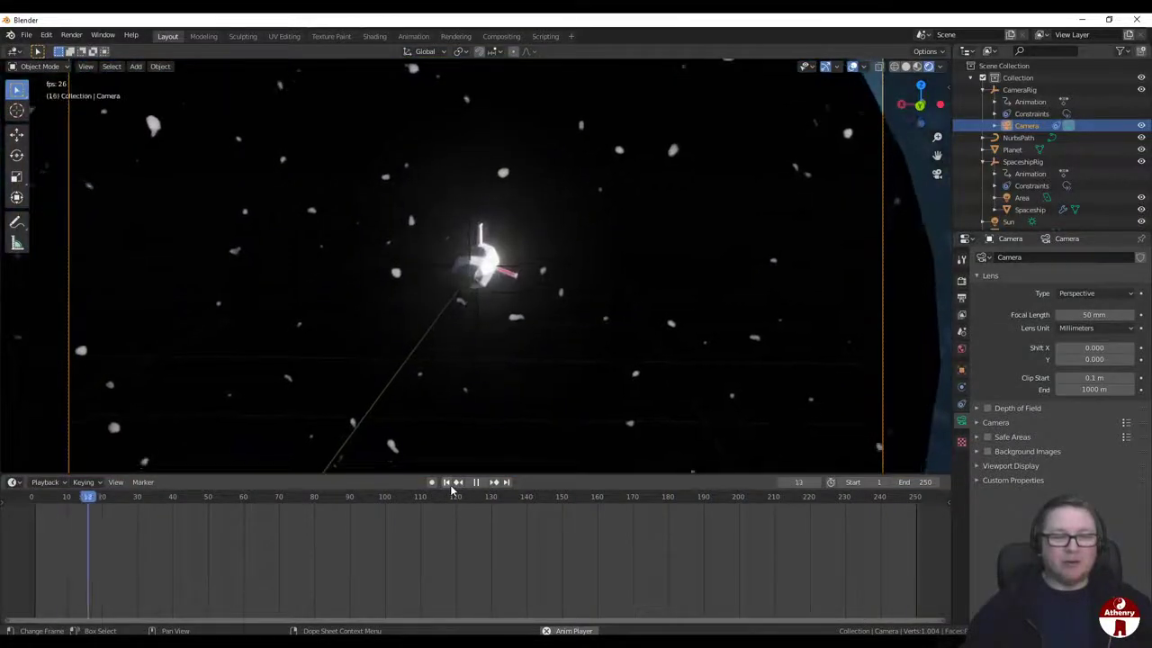
click(476, 482)
click(447, 483)
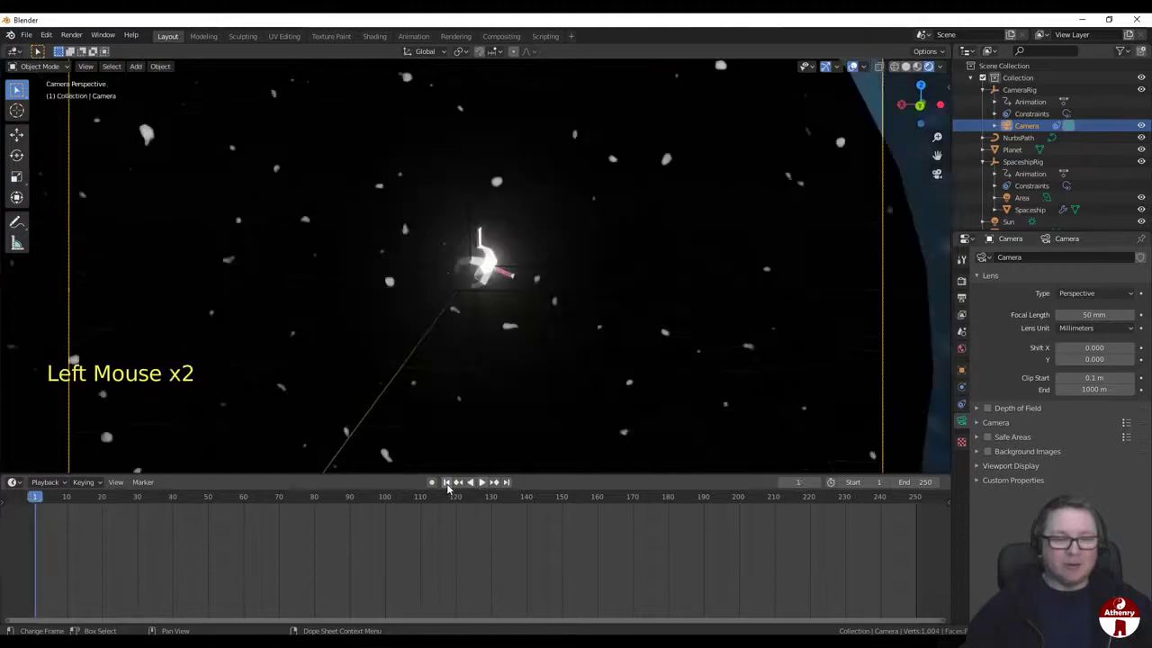
drag(40, 500, 861, 505)
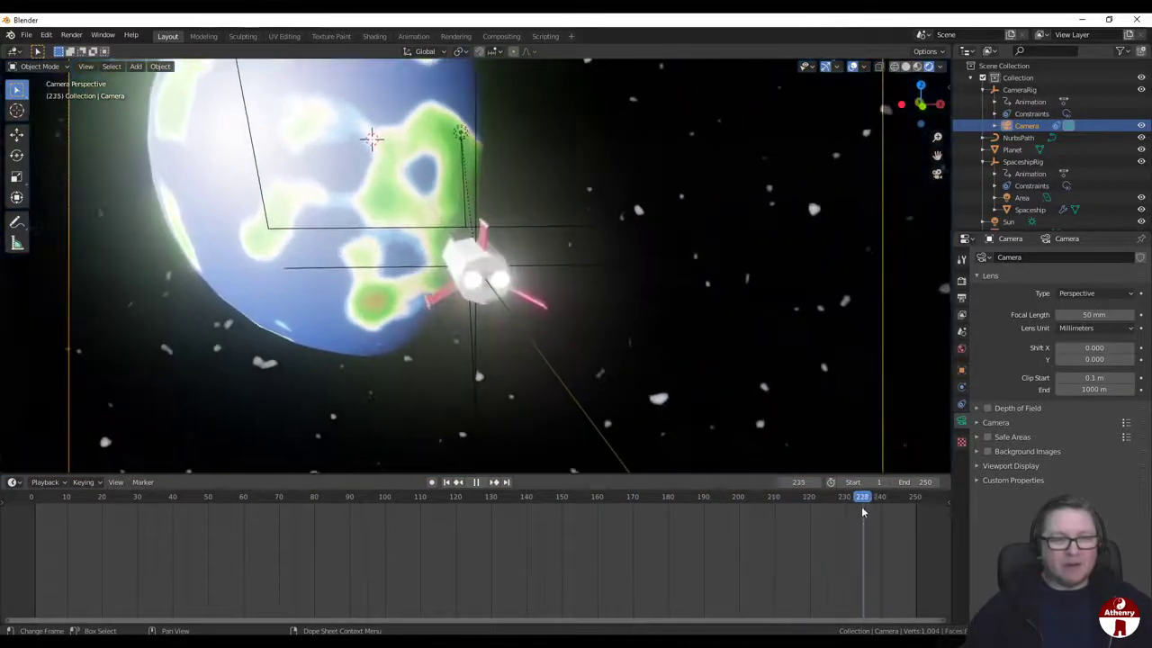
drag(862, 511, 841, 511)
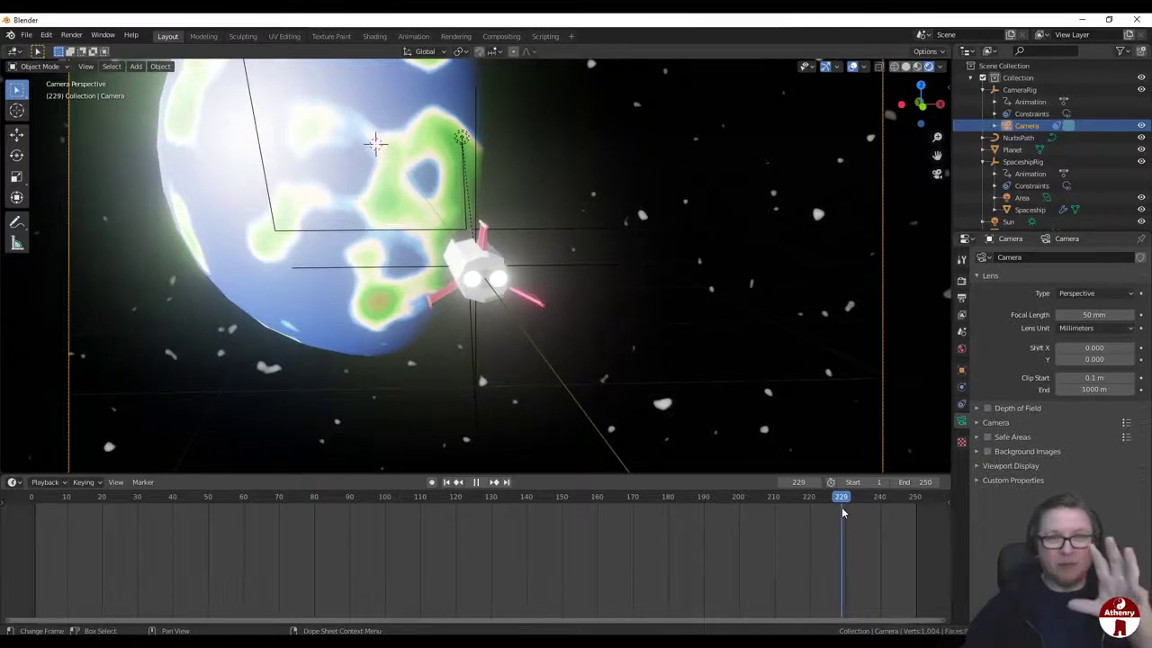
drag(842, 511, 34, 514)
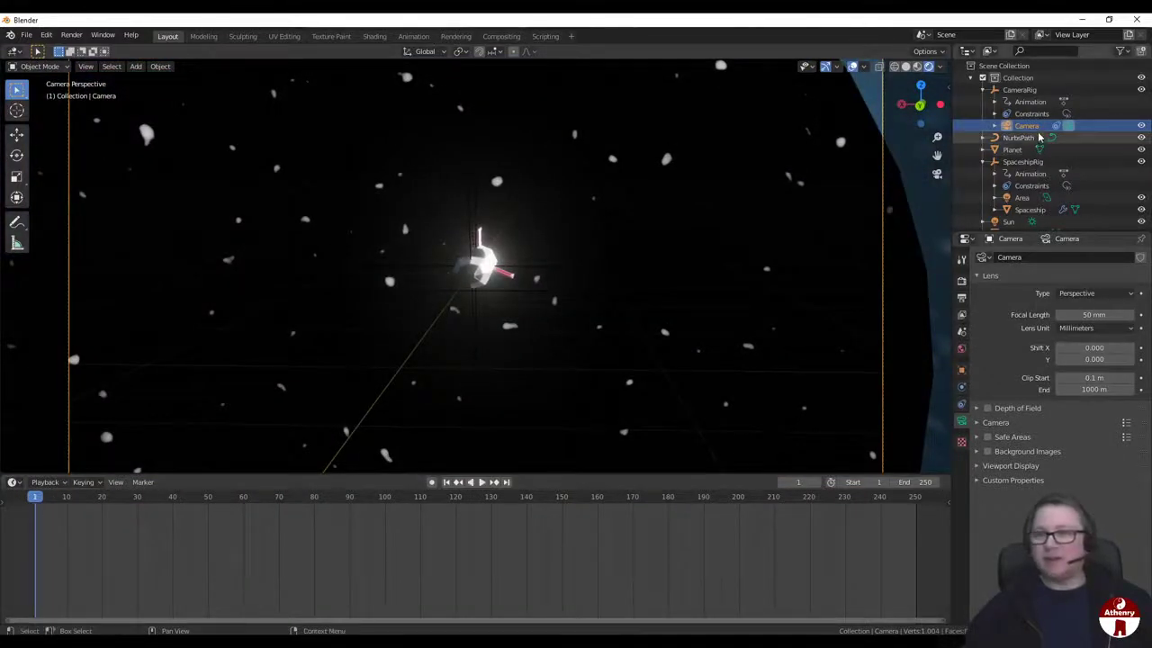
Step: Select the planet and frame it from outside the camera, with the warp tunnel's exit also in view
scroll(1030, 158, down, 3)
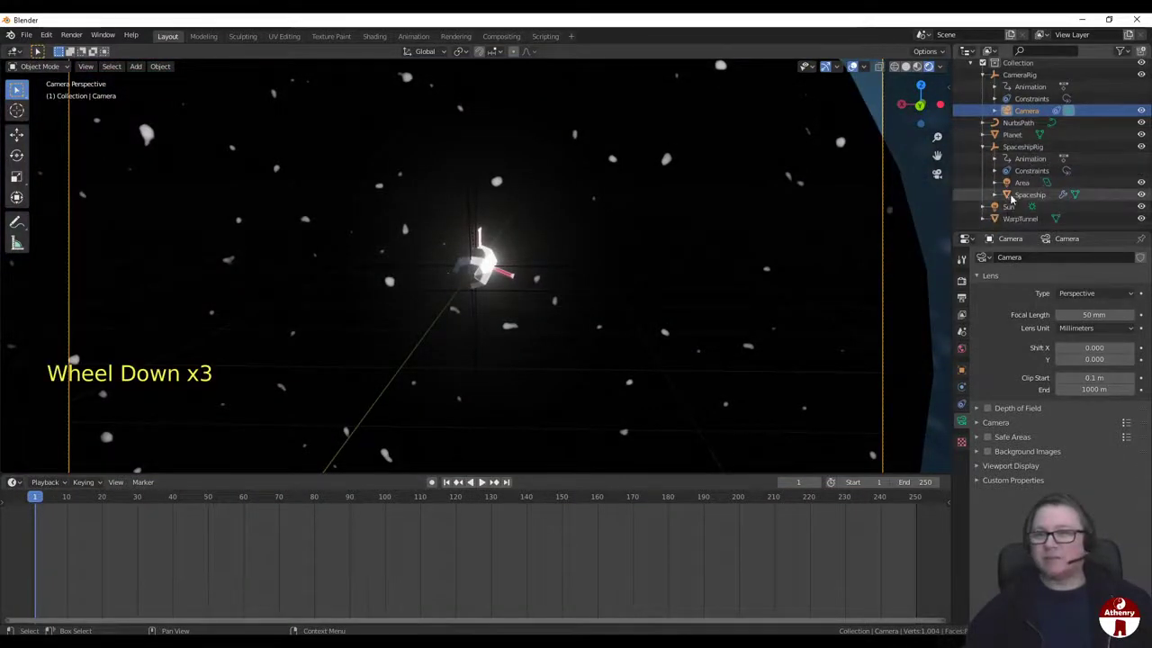
click(1008, 134)
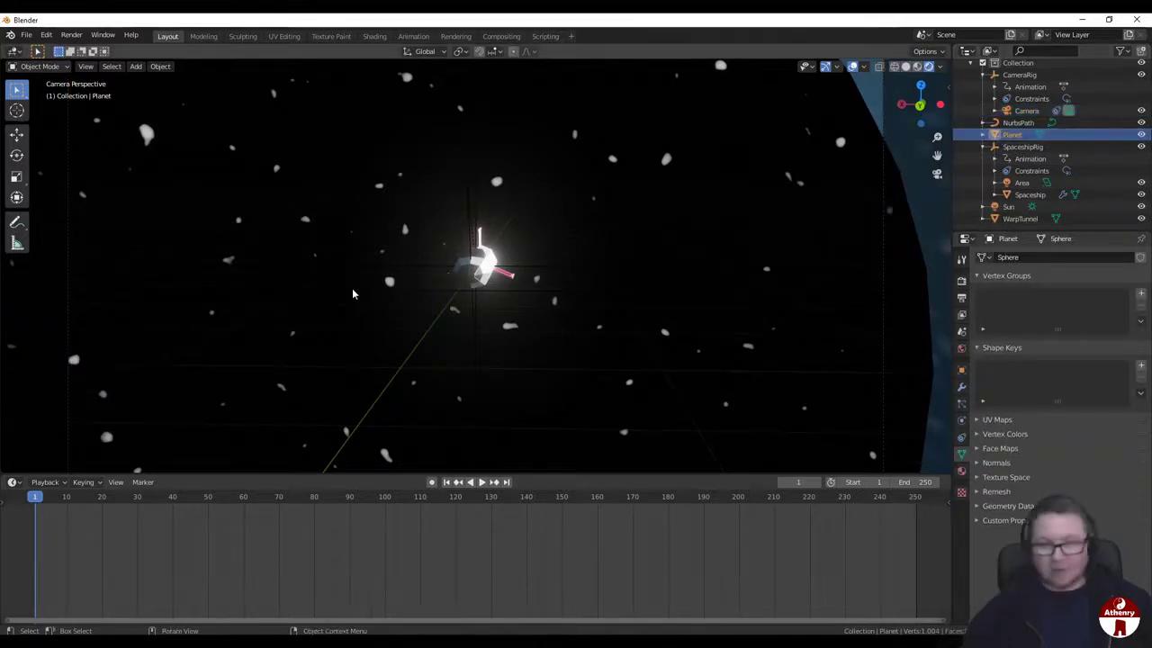
click(112, 68)
mouse_move(85, 66)
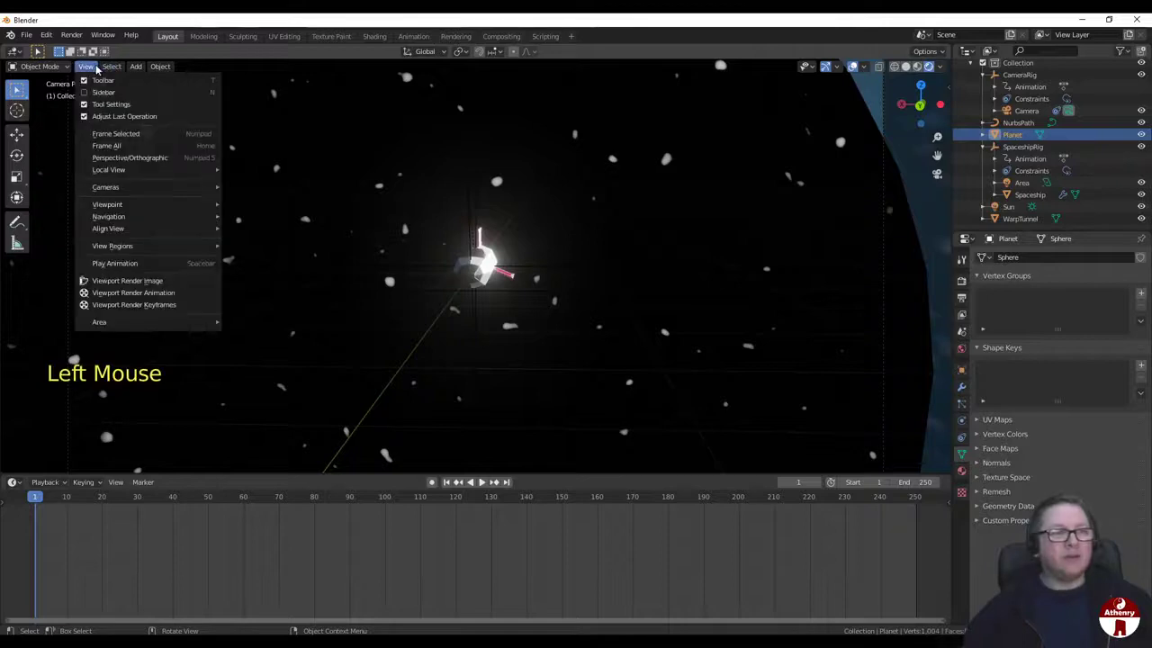
click(106, 133)
scroll(466, 155, down, 6)
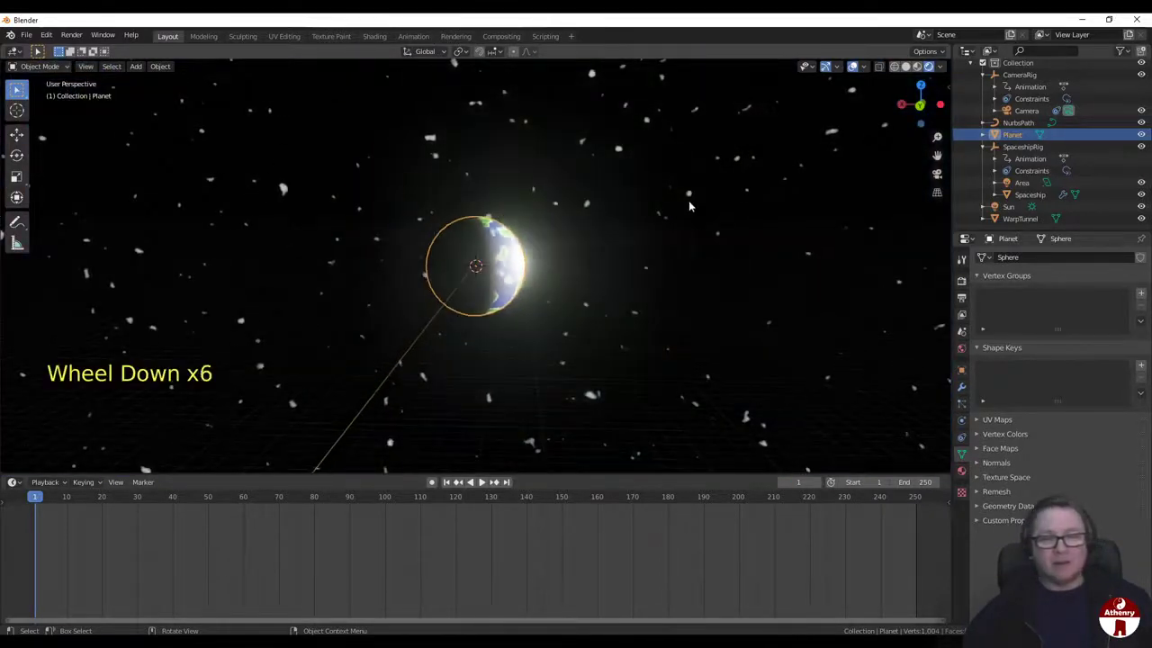
middle_drag(466, 155, 558, 211)
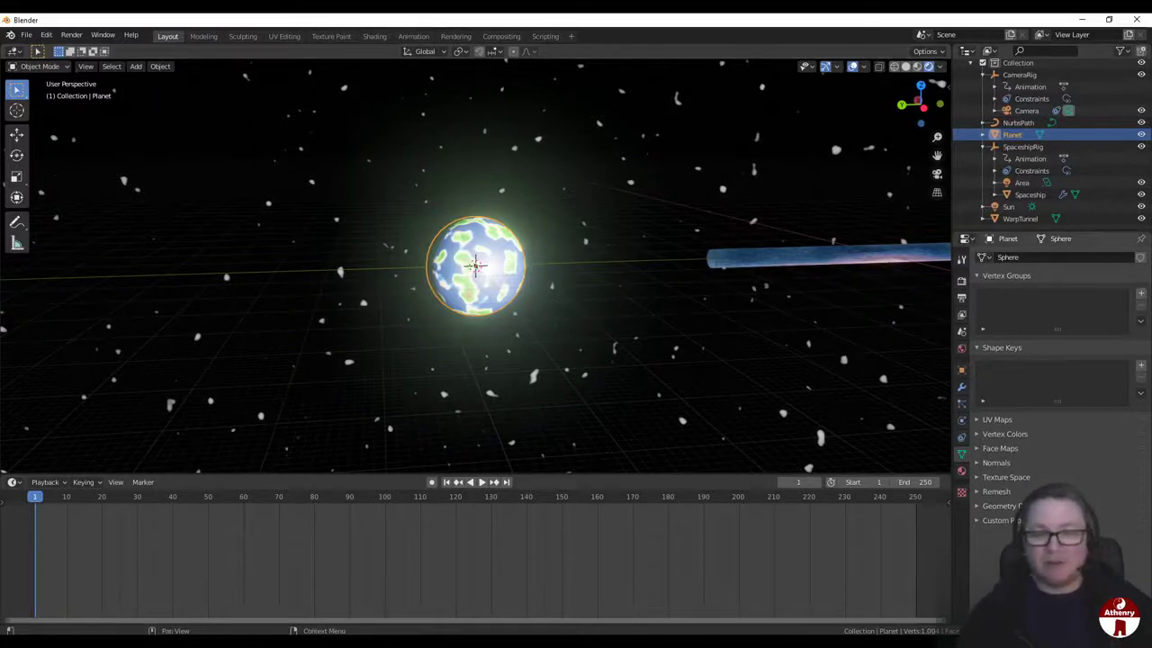
Step: Set the planet's X, Y and Z scale to 0 and keyframe the scale at frame 1
click(961, 370)
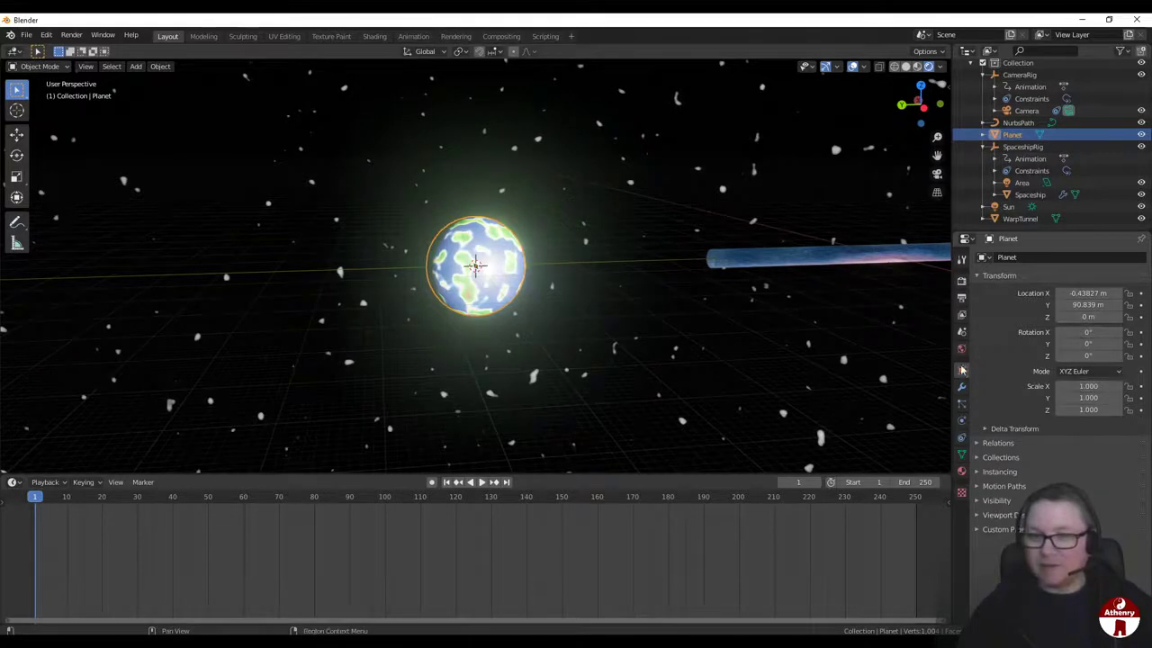
click(1105, 386)
text(0)
key(Tab)
text(0)
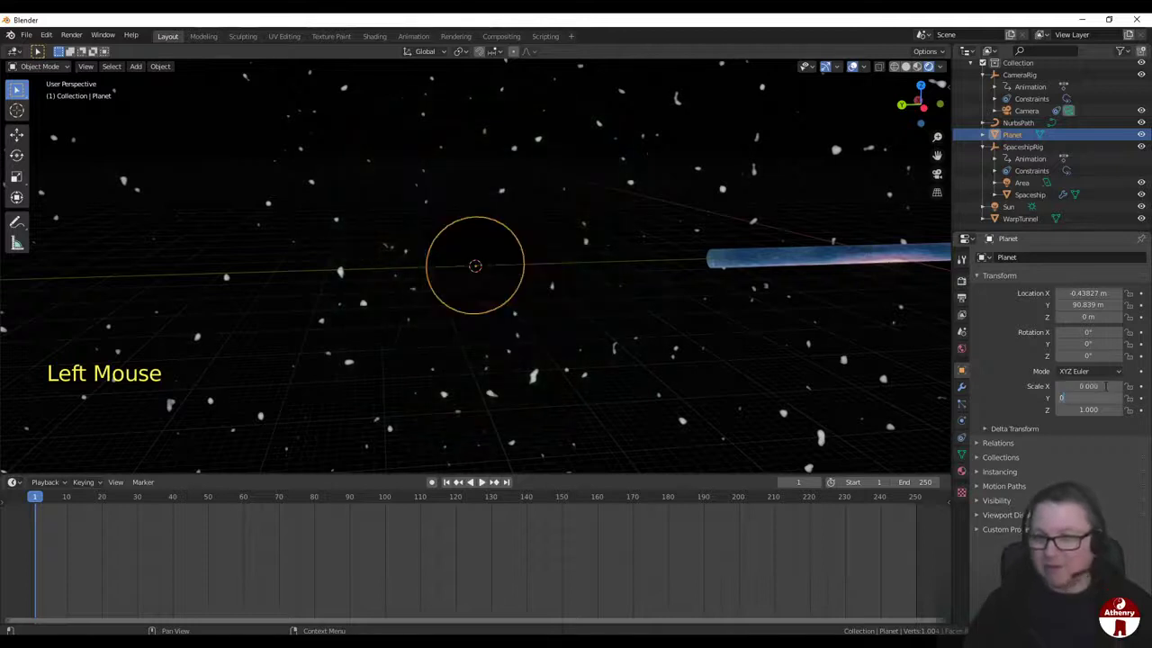
key(Tab)
text(0)
key(Return)
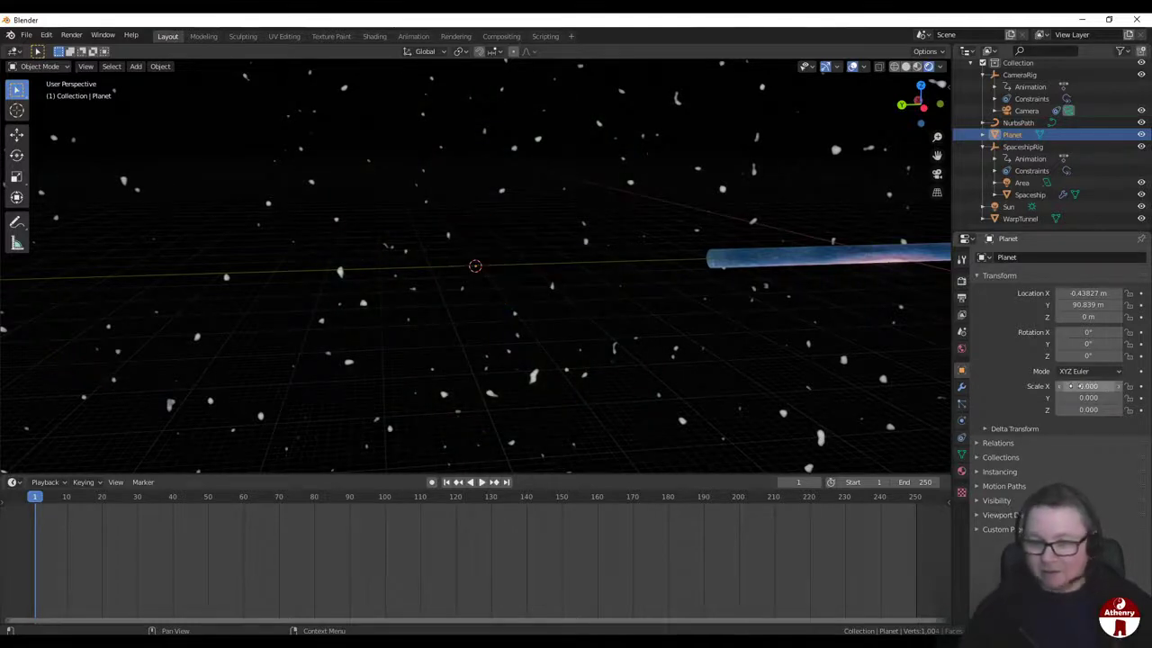
key(i)
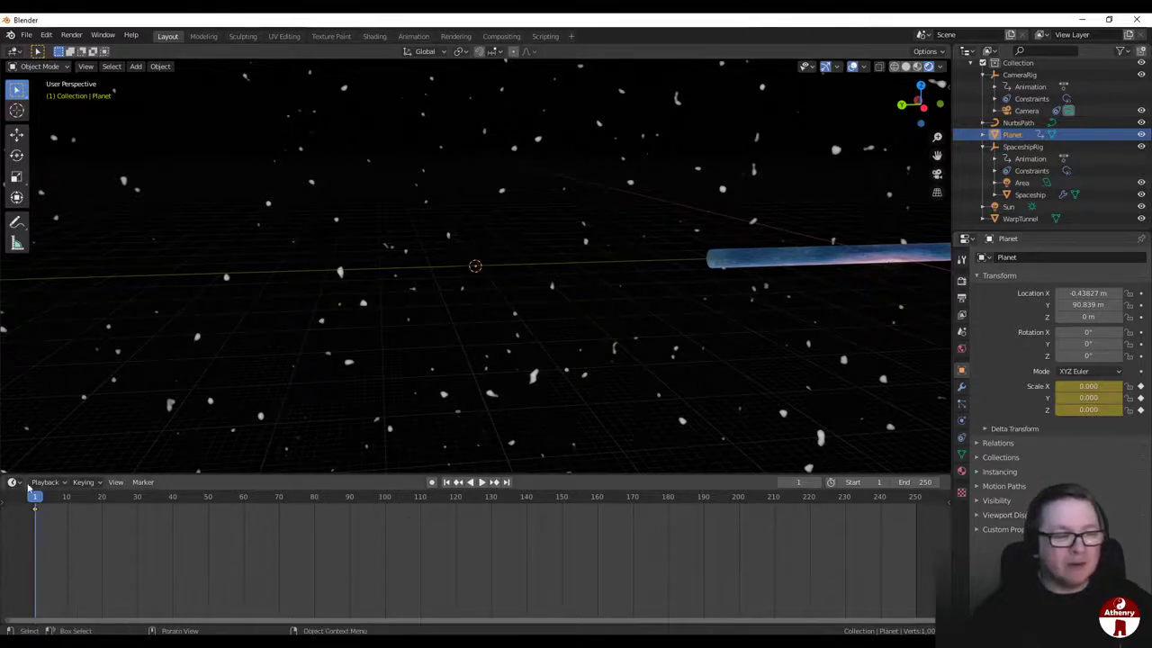
Step: Keyframe the planet's scale of 0 again at frame 230
drag(28, 511, 459, 519)
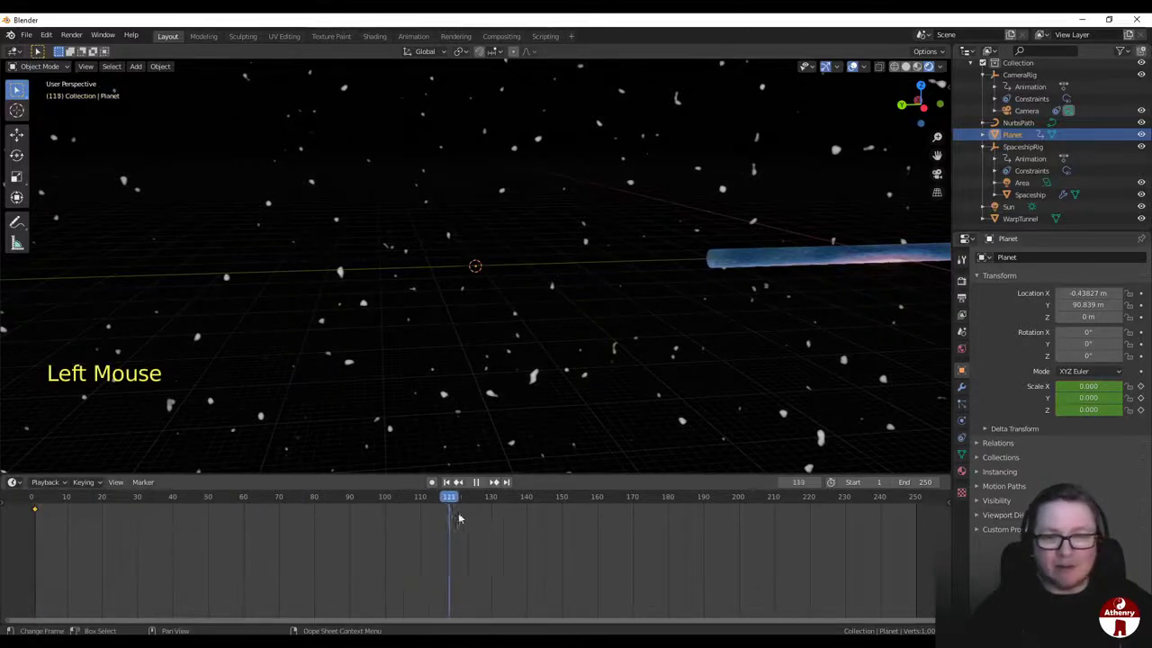
drag(717, 528, 851, 513)
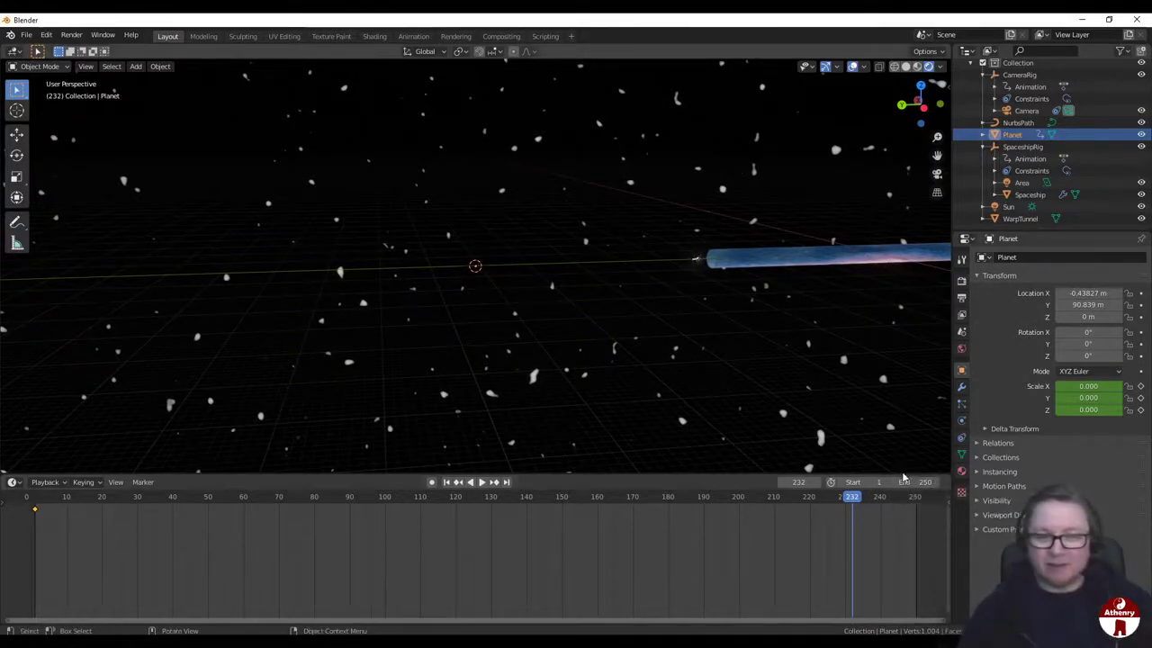
drag(851, 503, 846, 505)
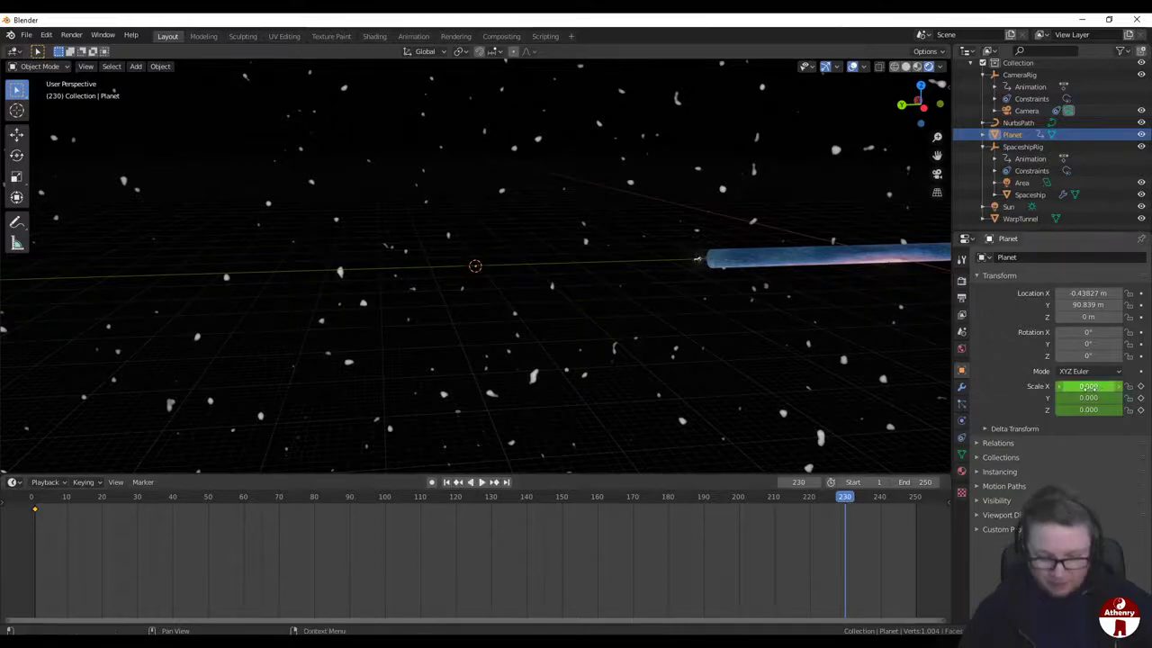
key(i)
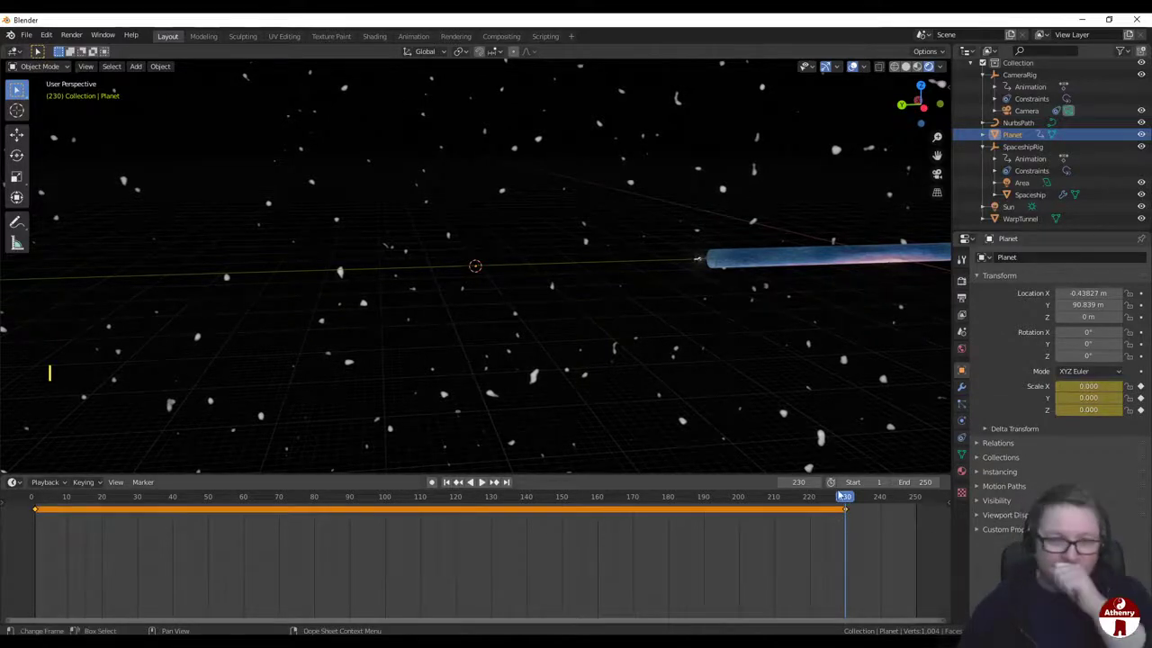
Step: At frame 240, set the planet's X, Y and Z scale to 1 and keyframe the scale
drag(846, 502, 854, 502)
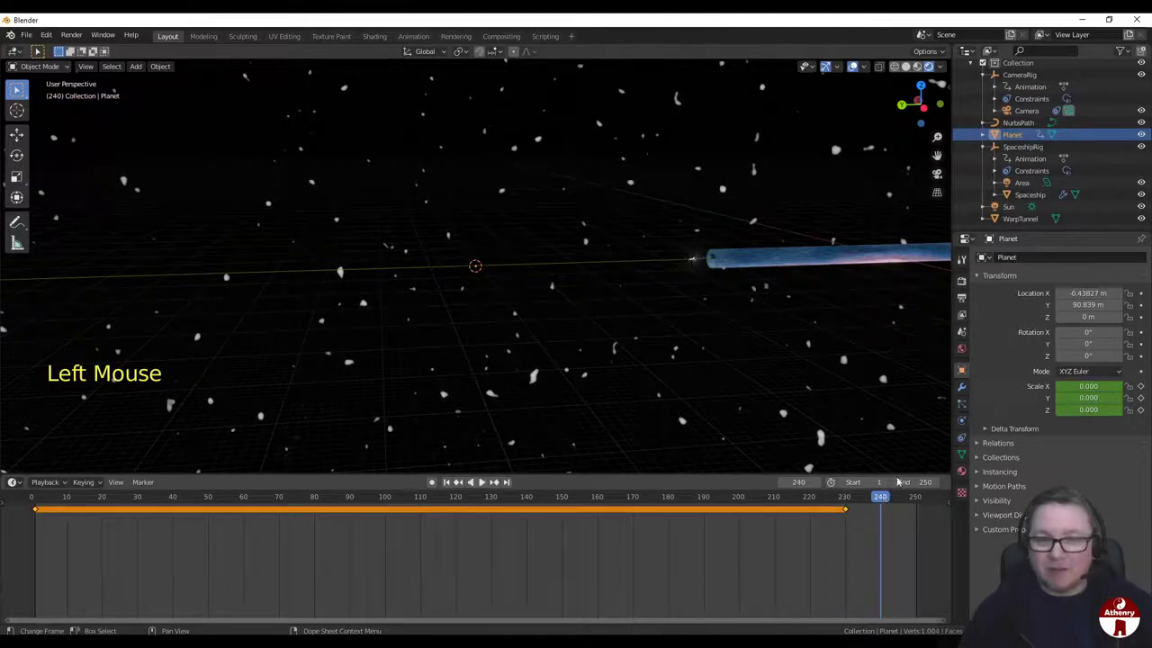
click(1095, 387)
text(1)
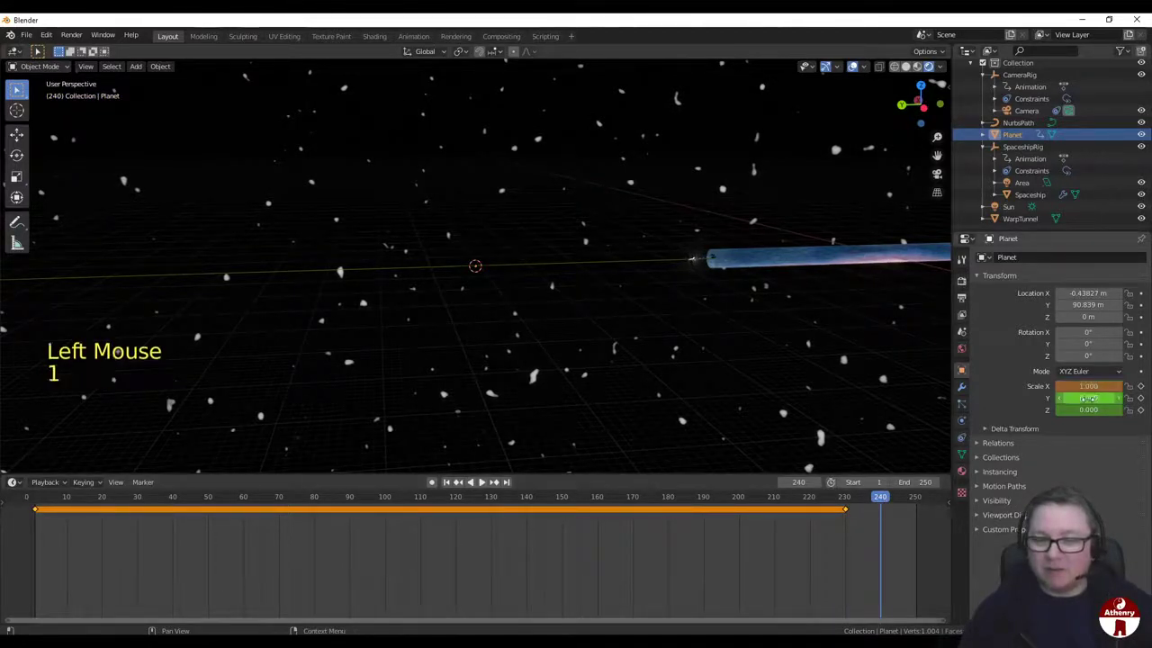
click(1086, 409)
text(1)
click(1084, 399)
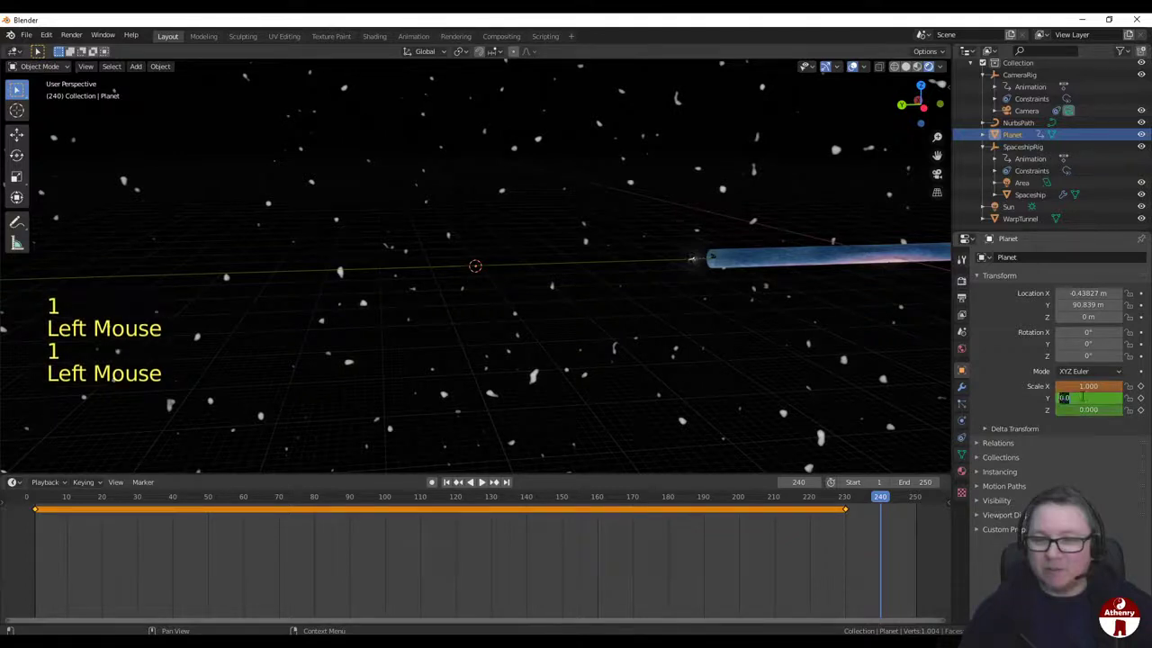
text(1)
key(Return)
click(1086, 409)
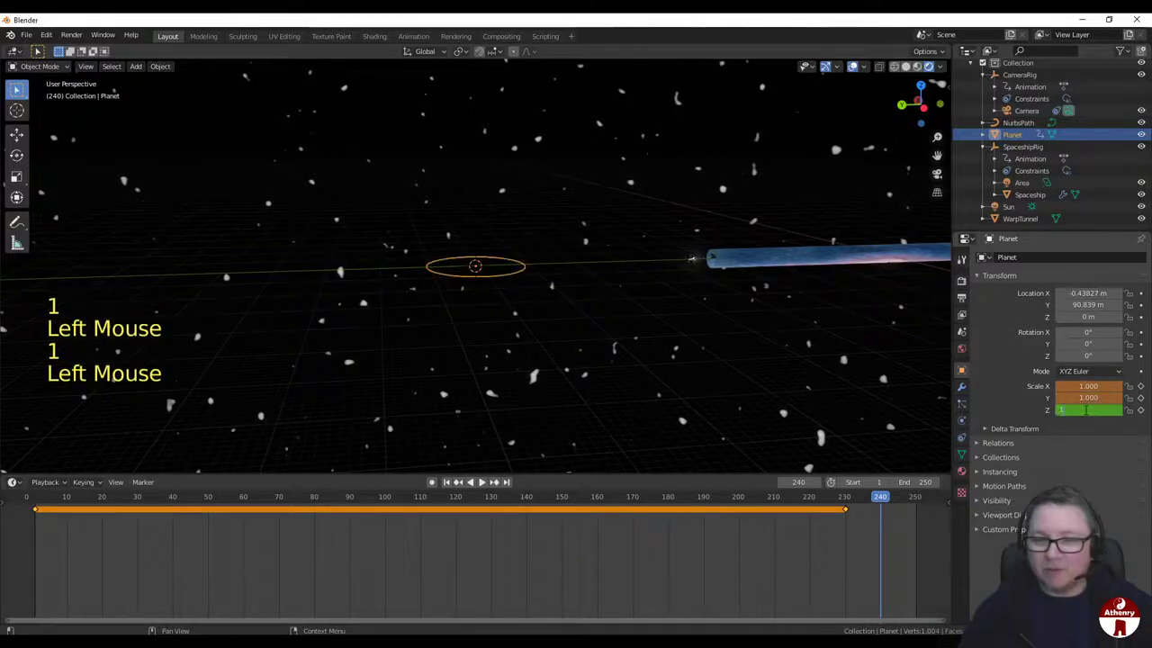
key(Tab)
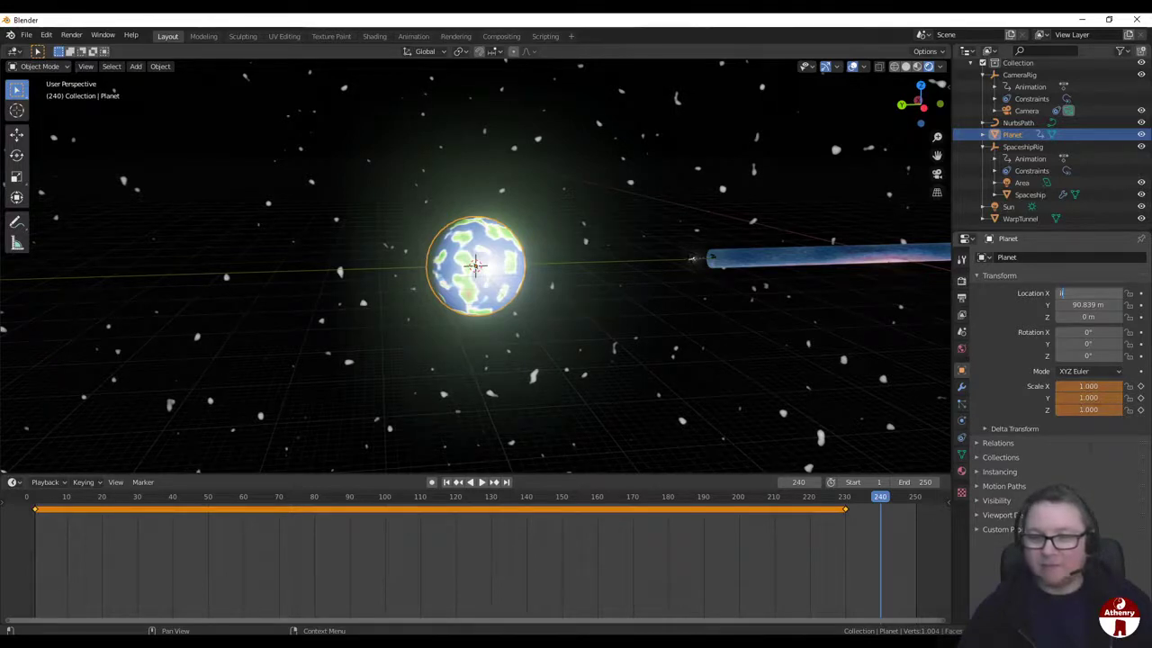
key(i)
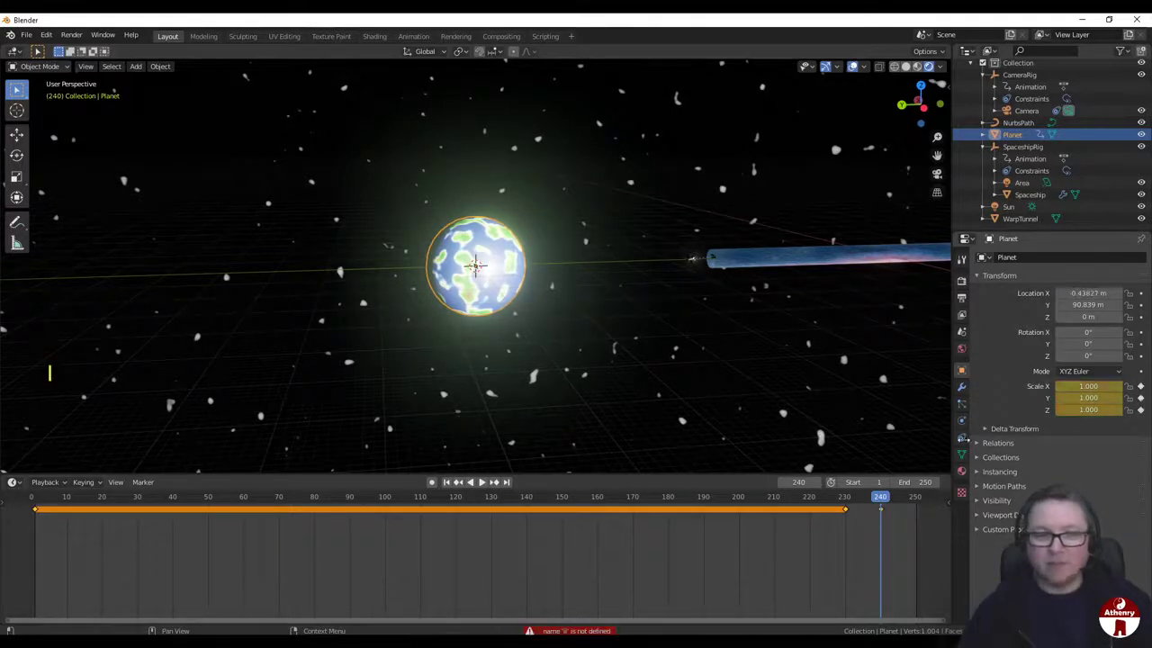
Step: Check the planet's scale animation around frame 243 and play the whole animation through the camera from frame 1
drag(865, 503, 891, 501)
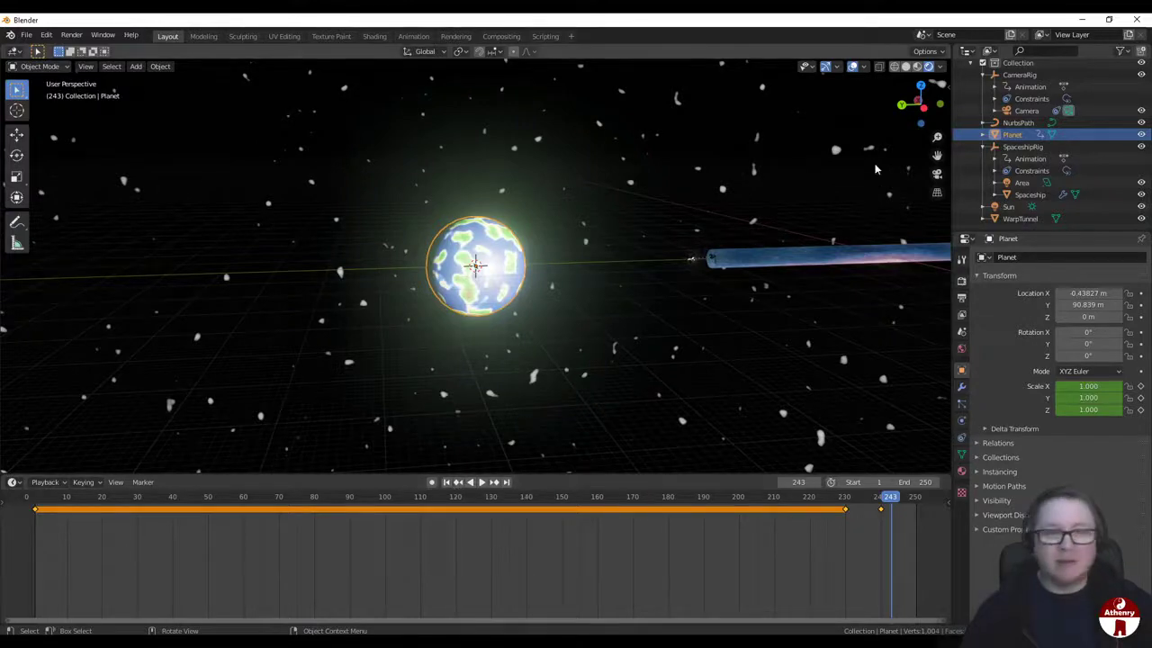
click(937, 174)
click(446, 482)
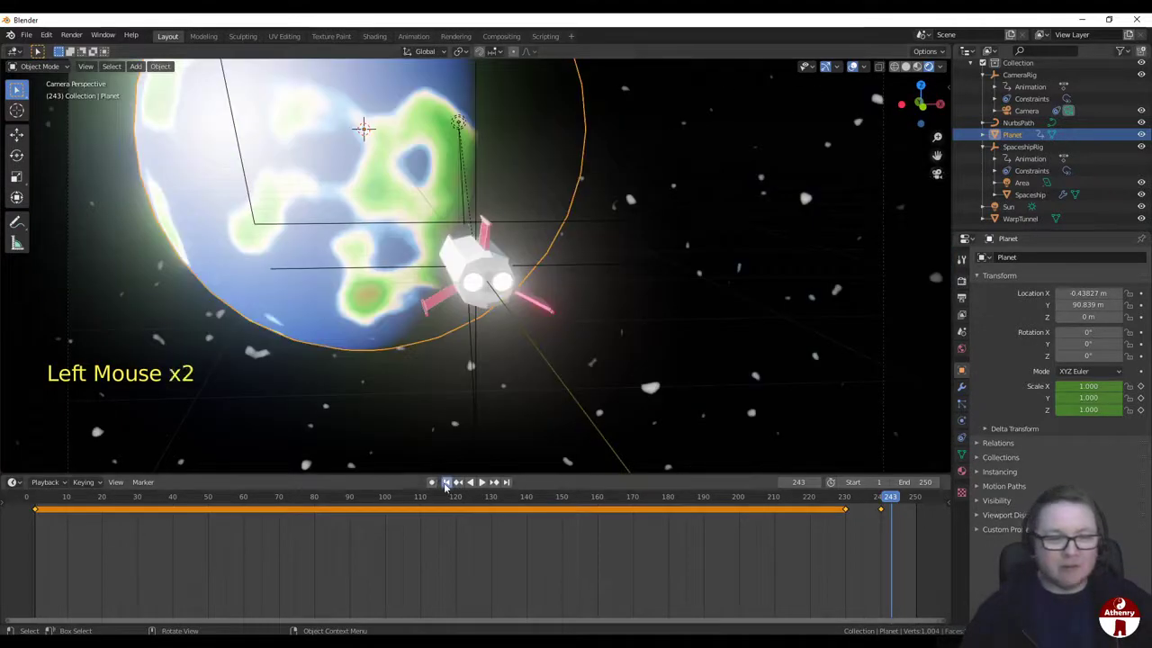
click(482, 482)
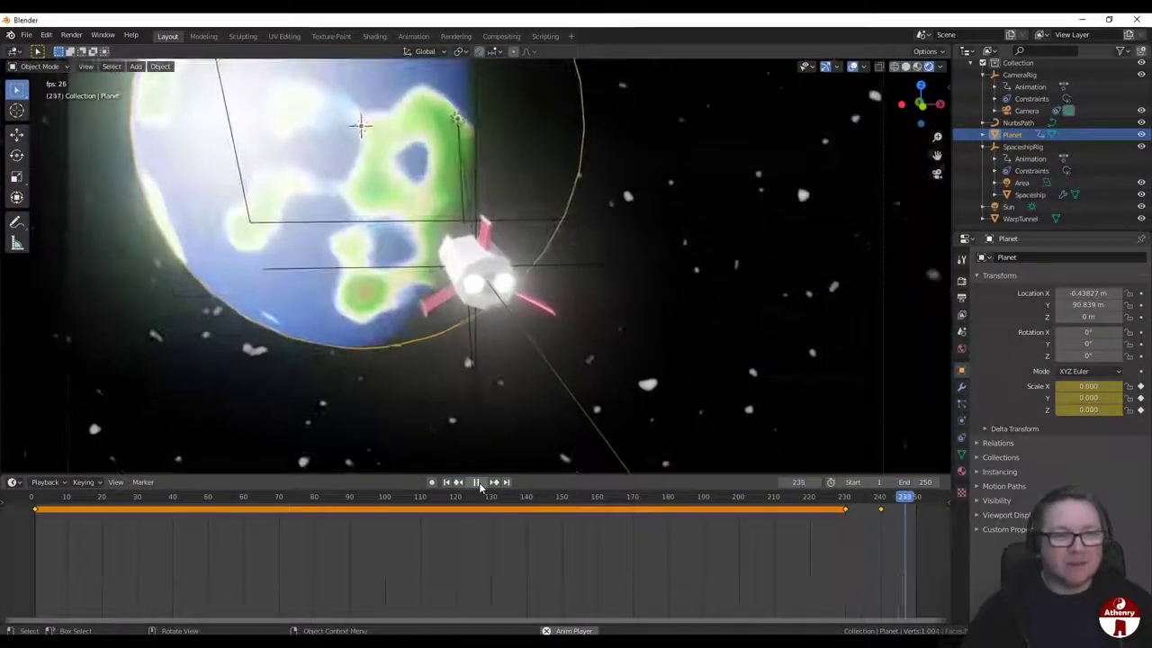
click(478, 483)
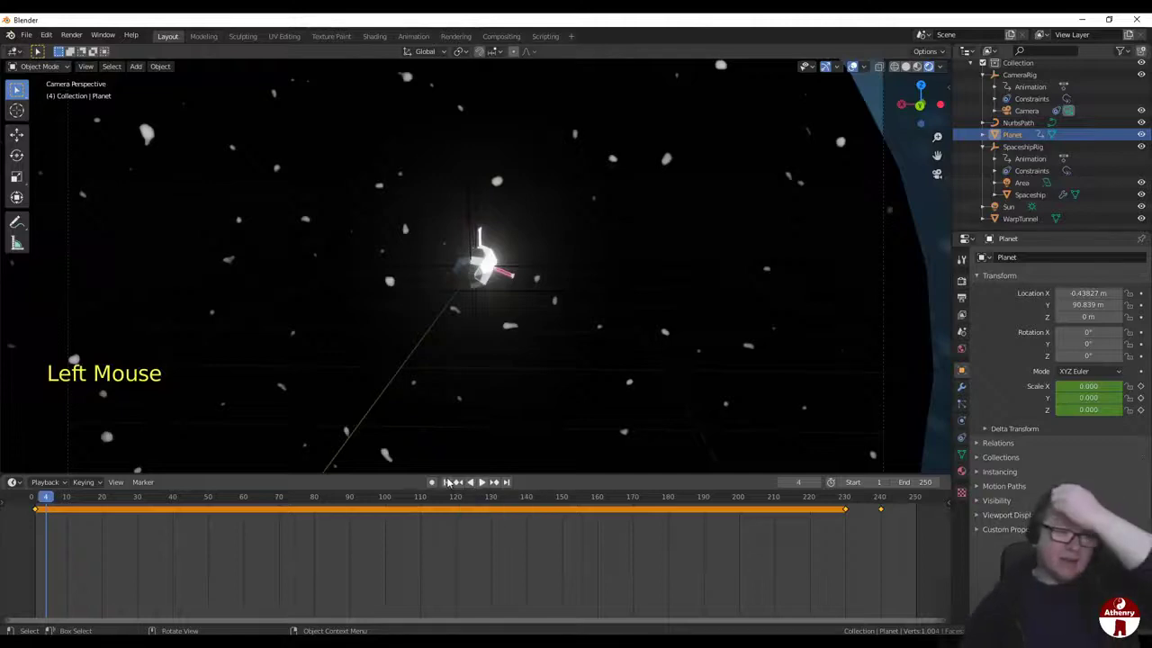
Step: Return to frame 1, select the warp tunnel and keyframe its X, Y and Z rotation at 0°
double_click(446, 481)
scroll(544, 381, down, 11)
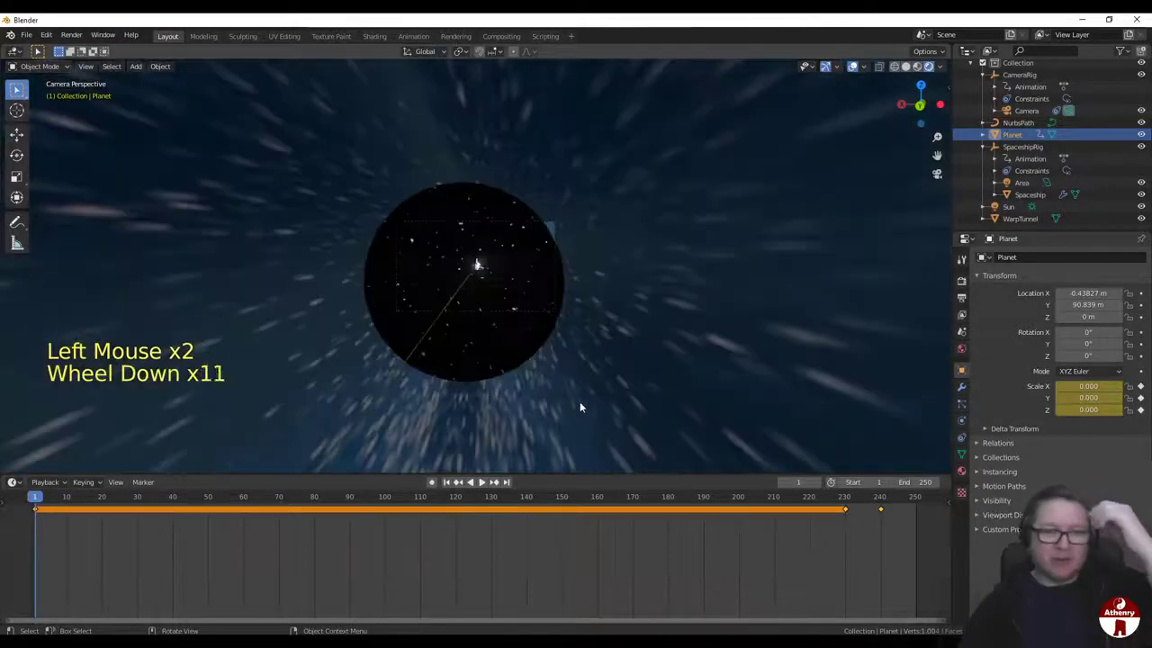
scroll(585, 396, down, 1)
scroll(587, 379, up, 5)
middle_drag(588, 379, 711, 357)
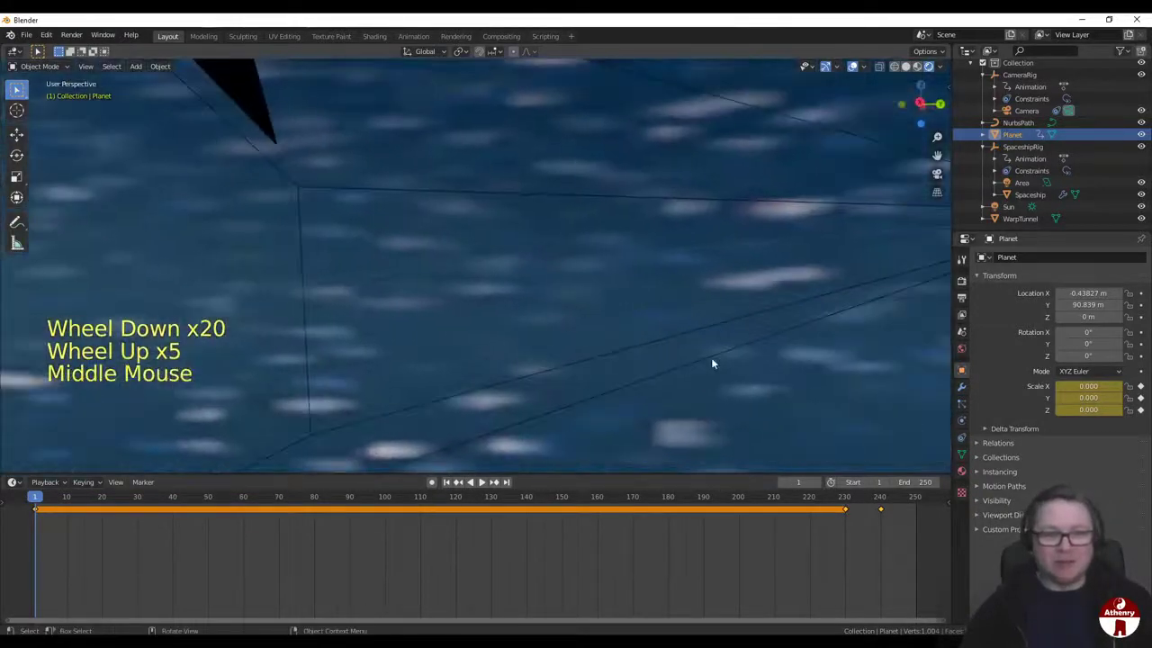
scroll(684, 396, down, 14)
scroll(672, 415, down, 7)
middle_drag(553, 361, 497, 286)
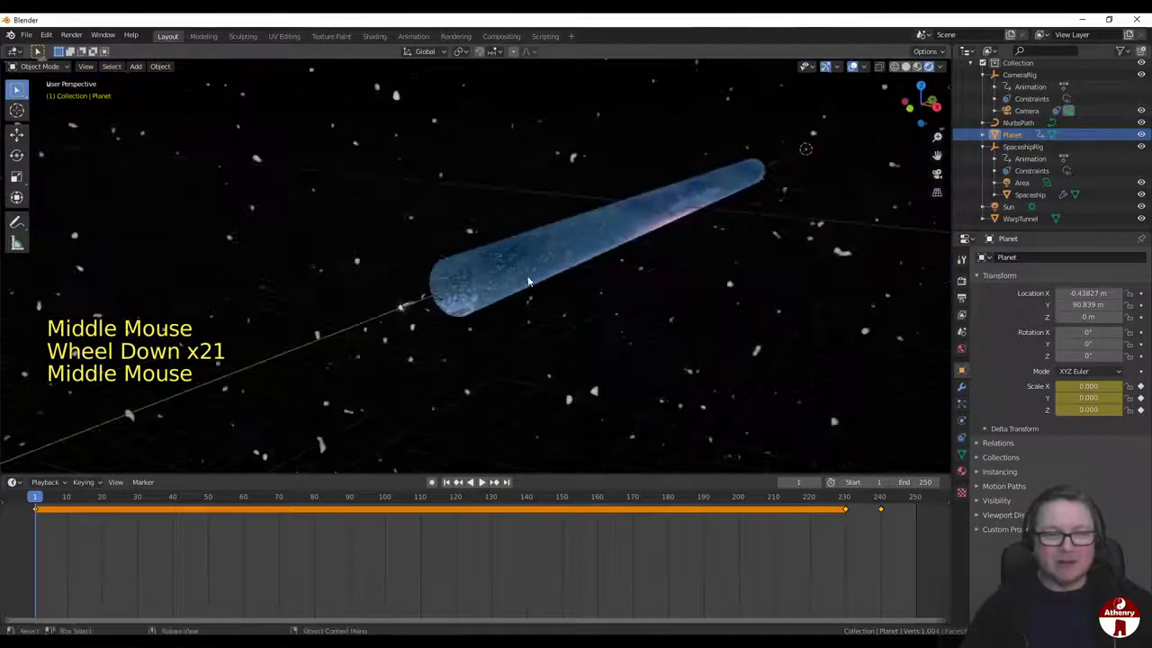
click(496, 284)
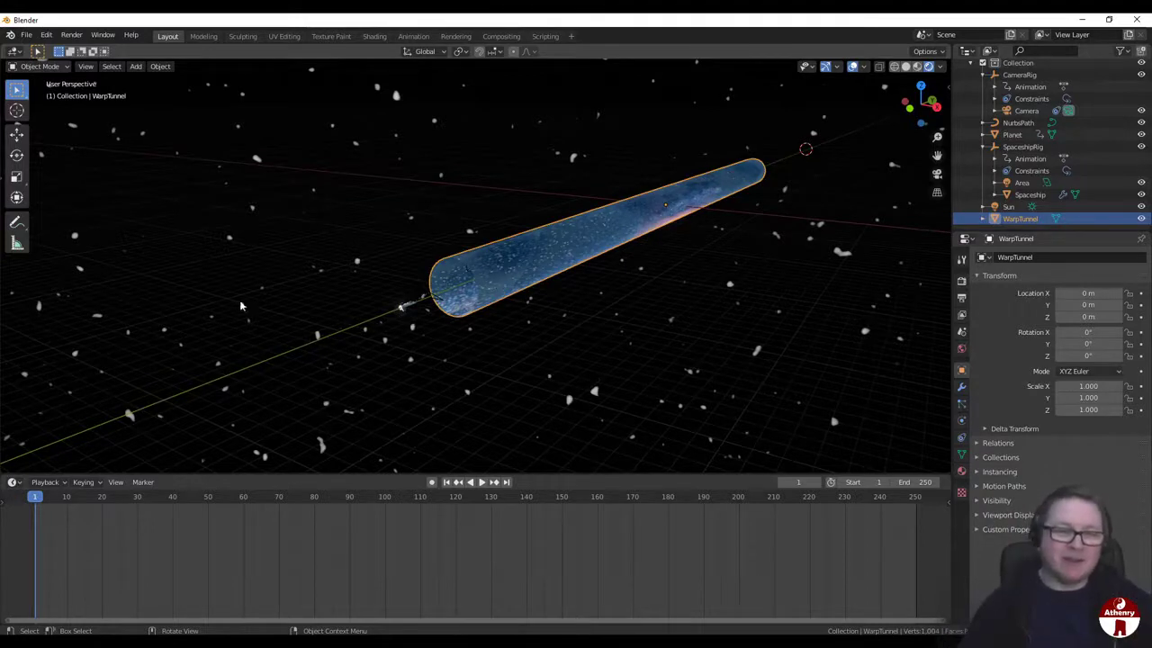
scroll(580, 306, up, 3)
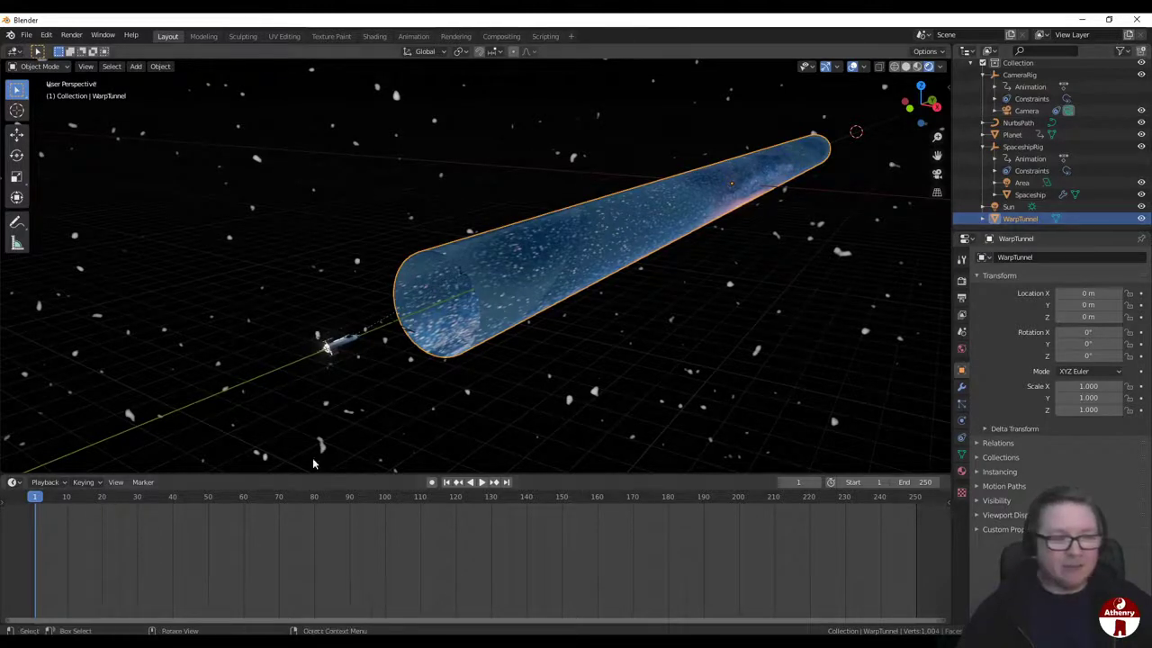
click(1088, 343)
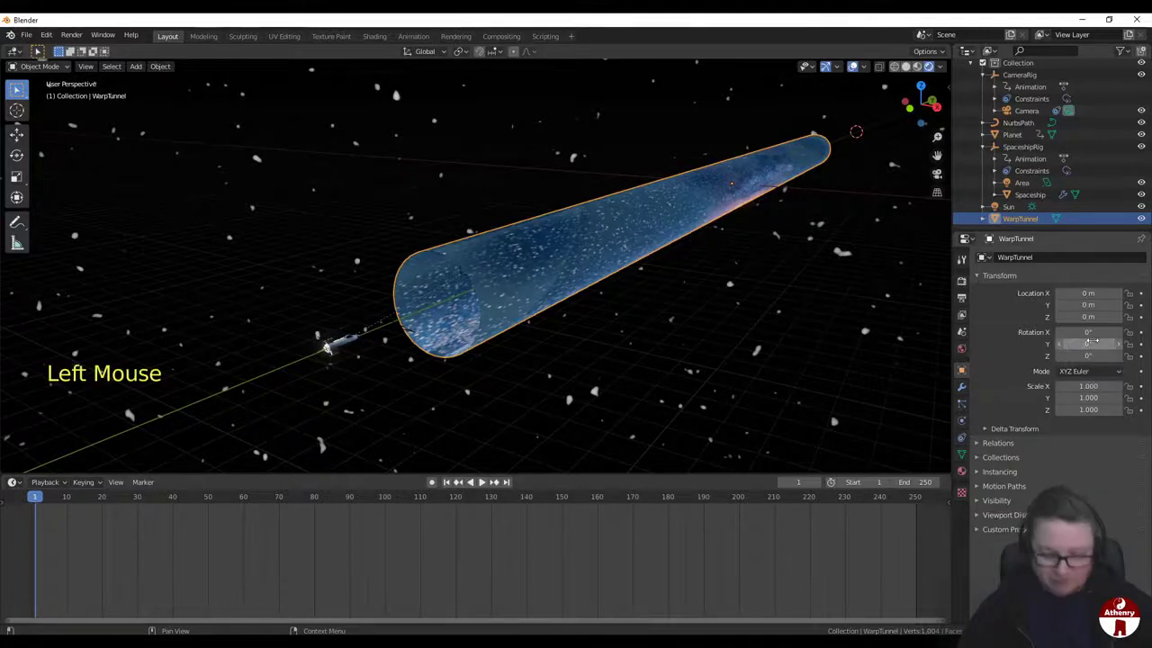
key(i)
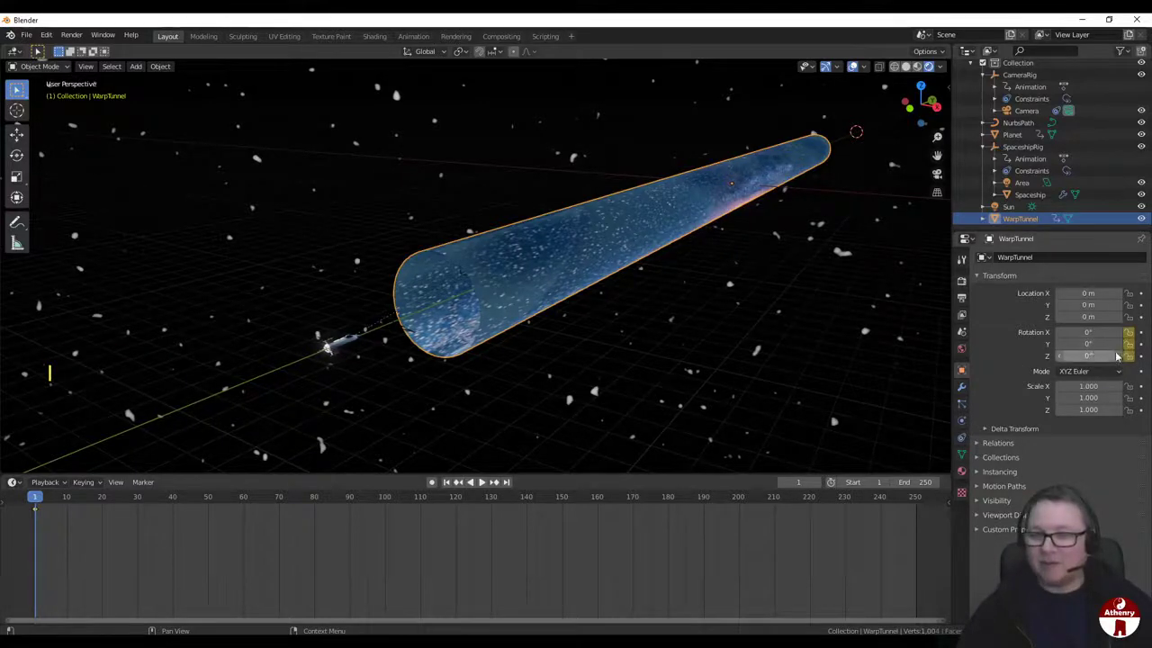
click(1130, 345)
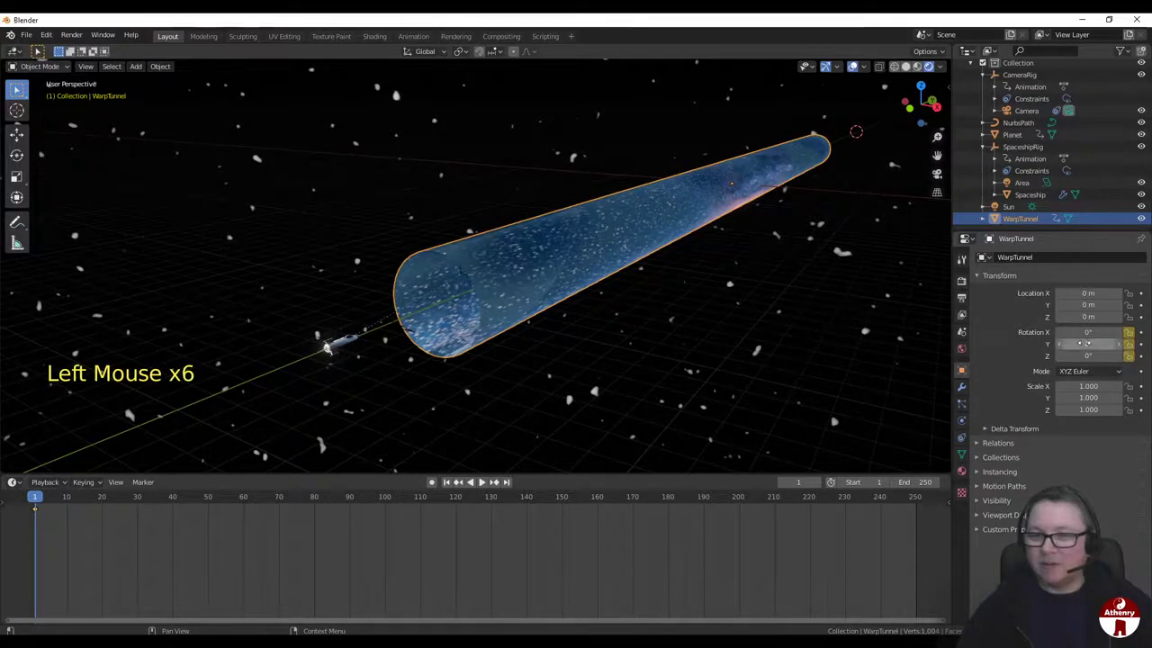
key(i)
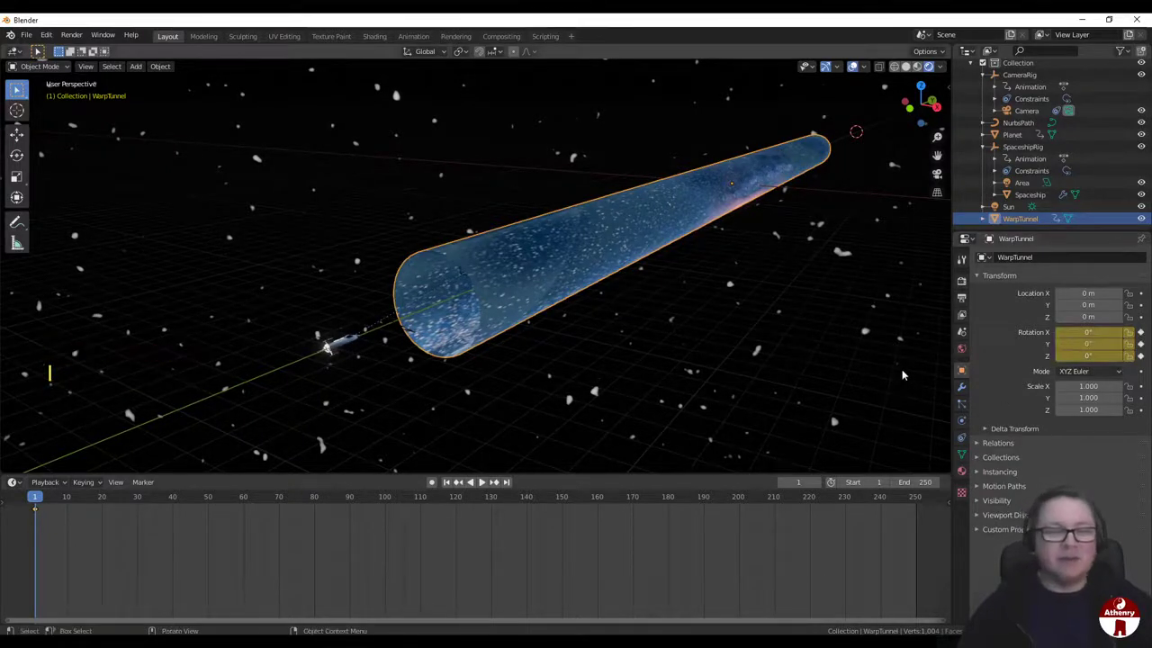
Step: At frame 250, set the warp tunnel's Y rotation to 360°, keyframe the rotation and scrub back to frame 1
click(916, 497)
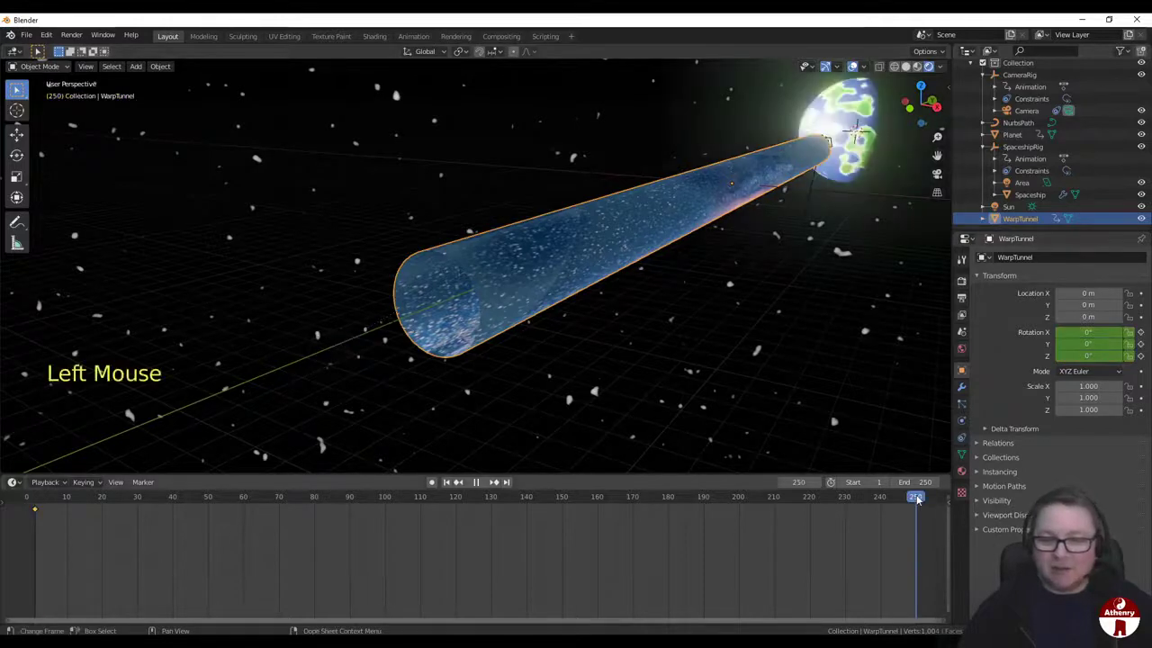
click(1090, 345)
text(360)
key(Return)
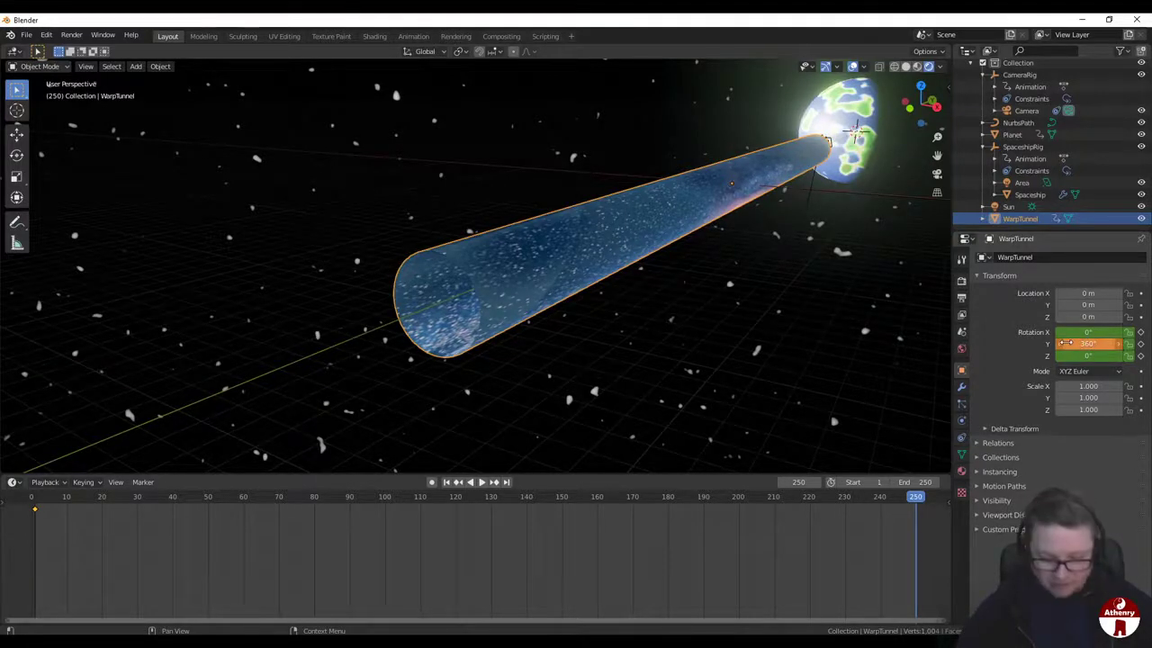
key(i)
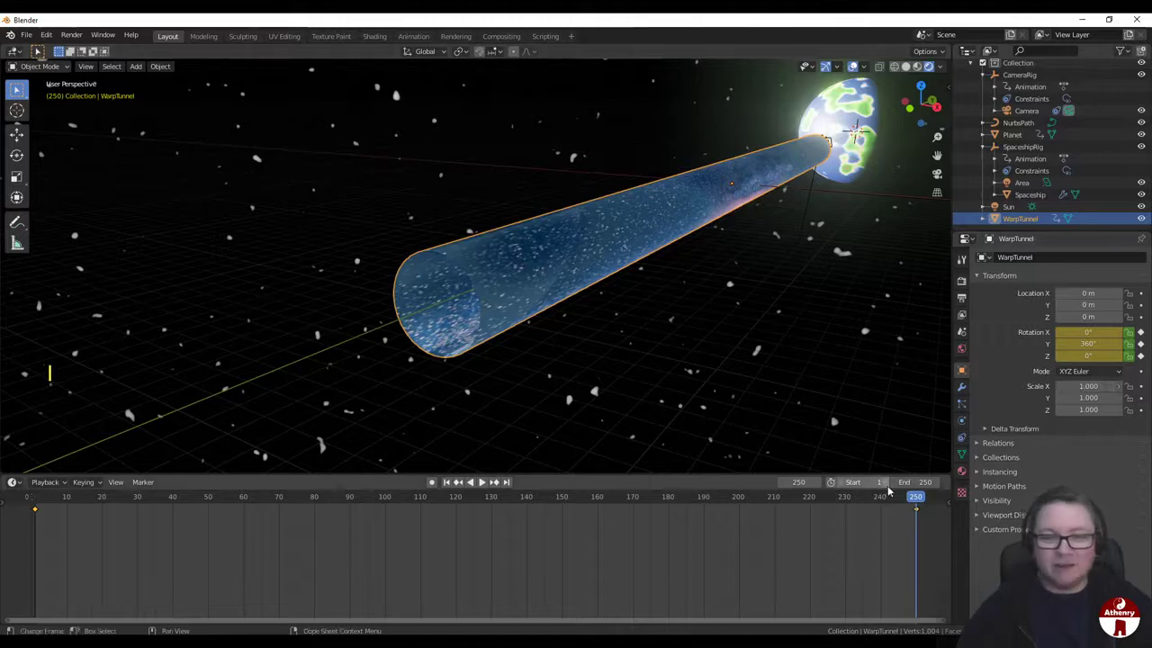
drag(918, 501, 36, 456)
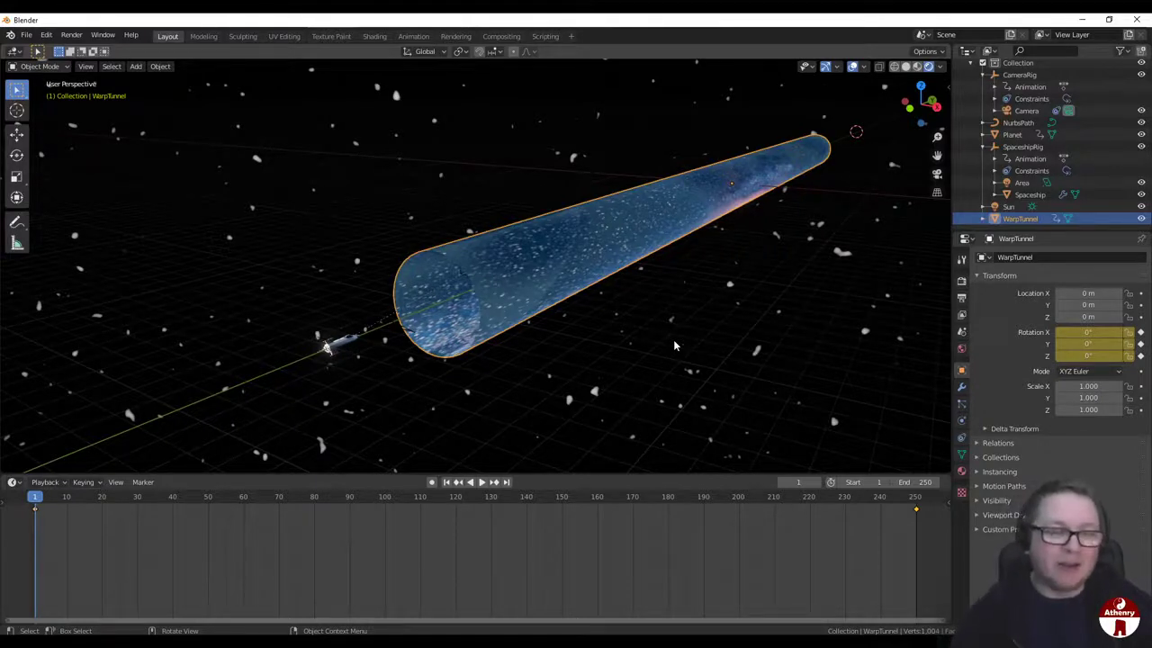
Step: Select the camera inside the camera rig, open its lens settings and look through it
click(994, 145)
click(1015, 129)
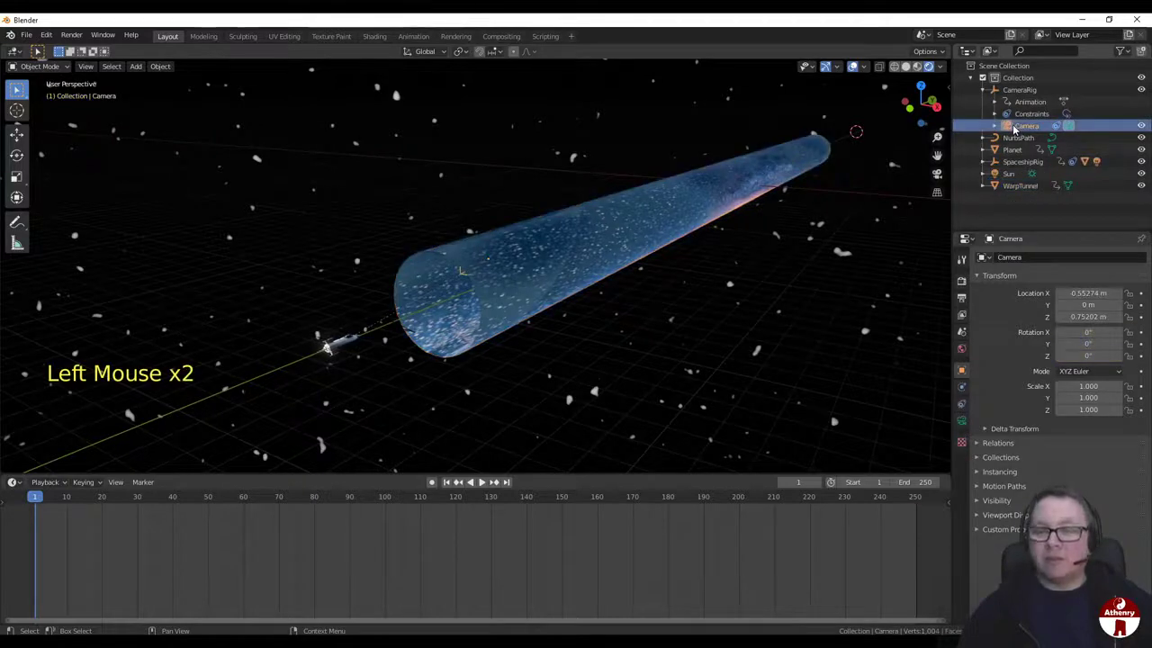
click(961, 422)
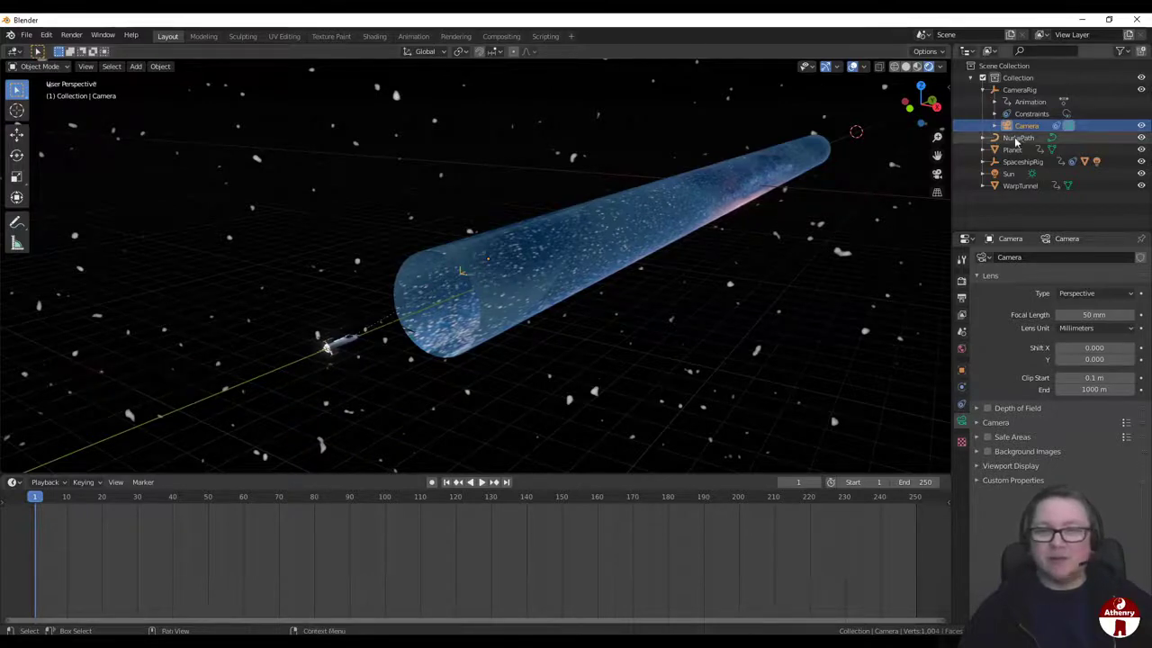
click(937, 175)
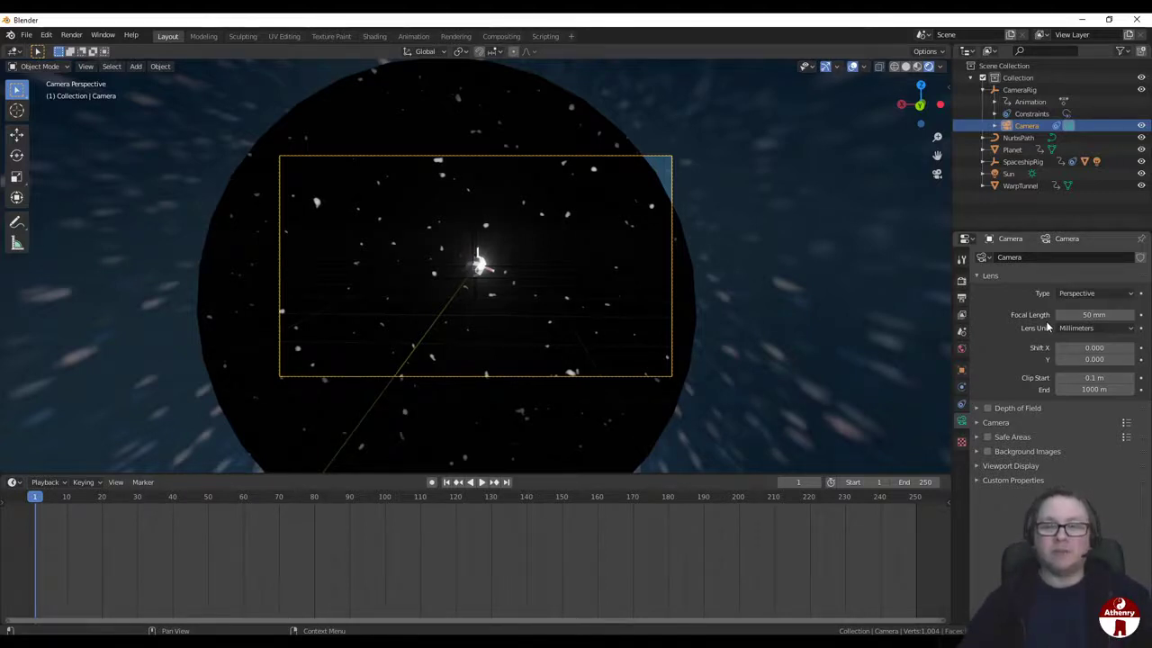
Step: Try a 12 mm focal length on the camera, preview the animation and return to frame 1
drag(1086, 315, 1062, 315)
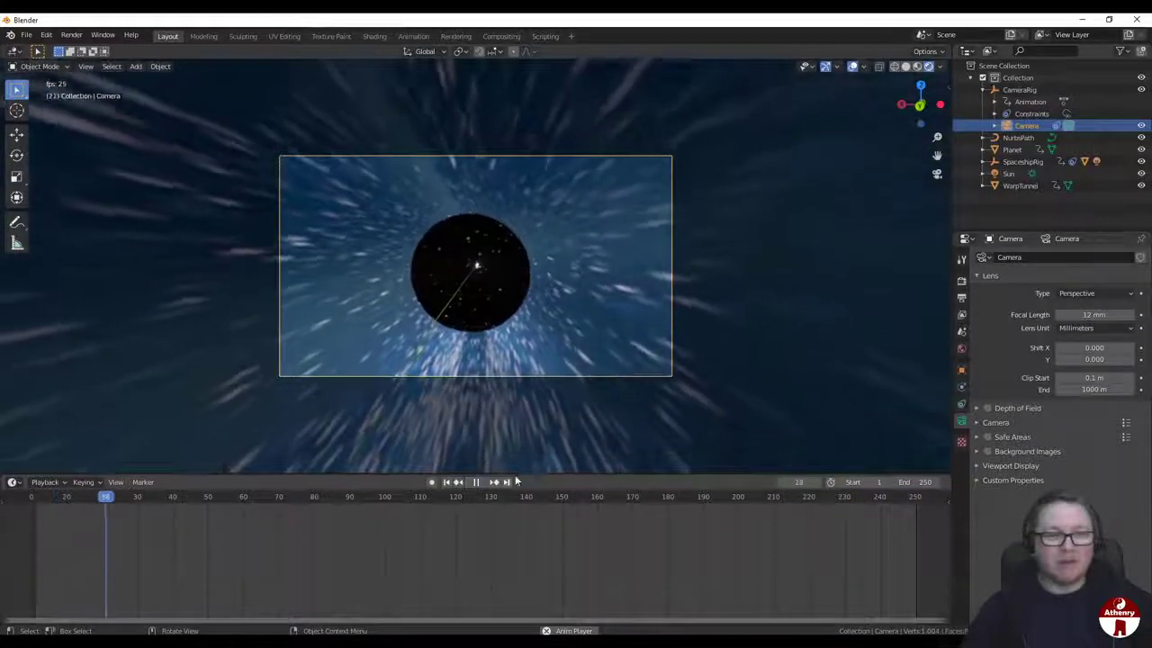
click(477, 482)
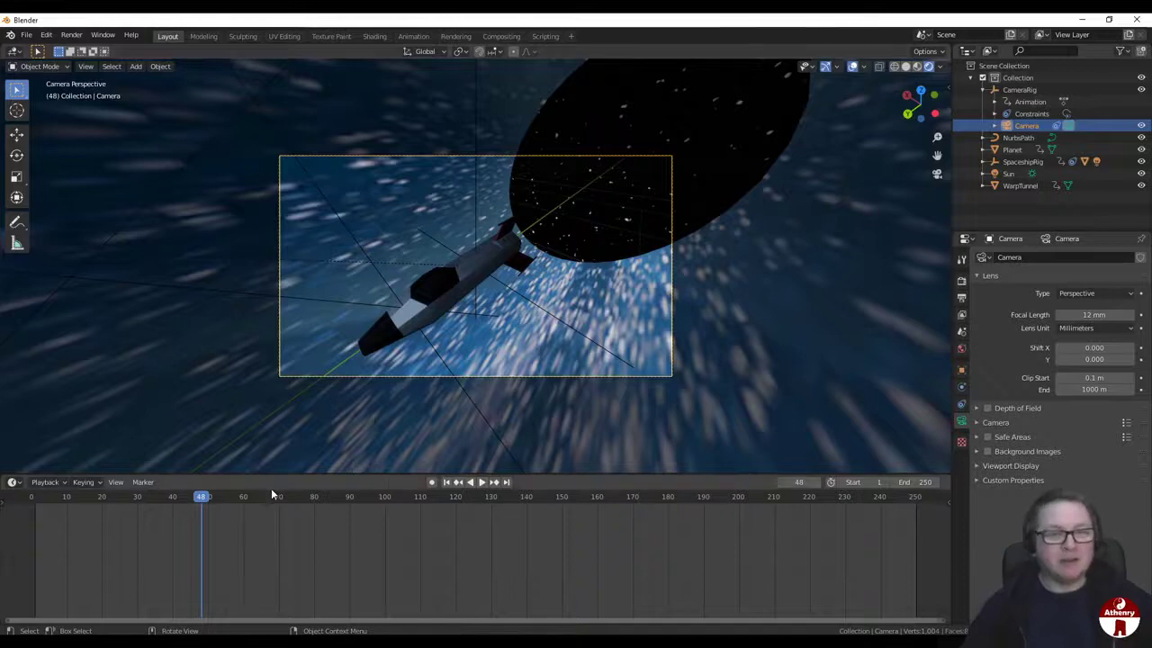
drag(206, 500, 33, 496)
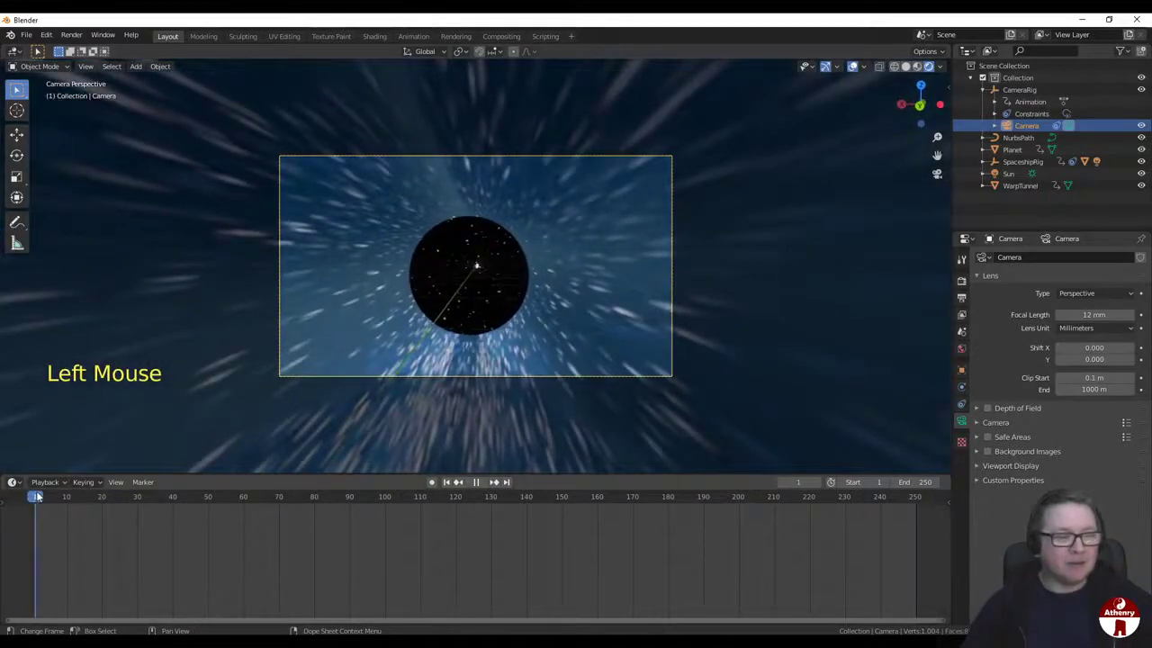
Step: Set the camera's focal length to 50 mm and keyframe it at frame 1
click(1112, 314)
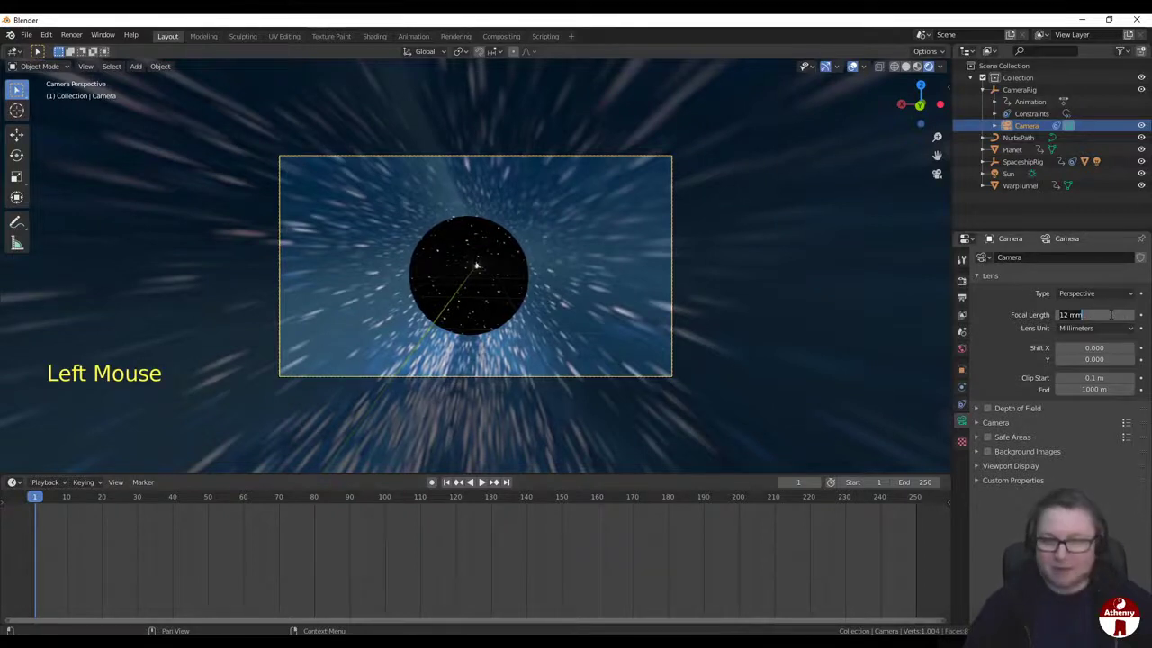
key(Return)
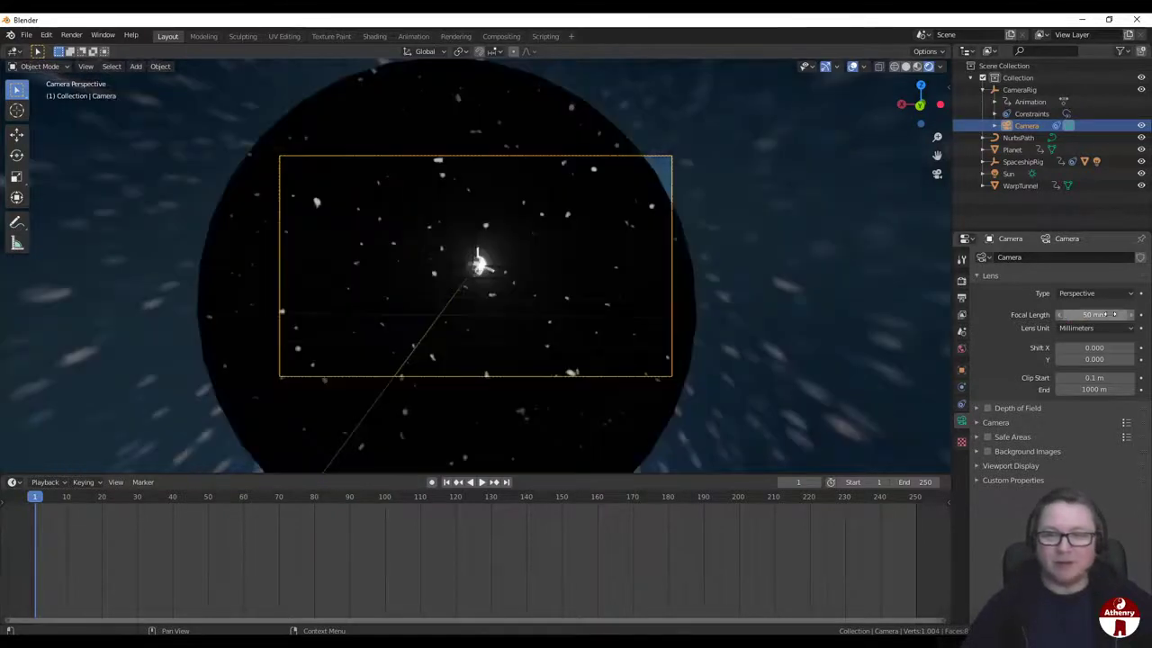
key(i)
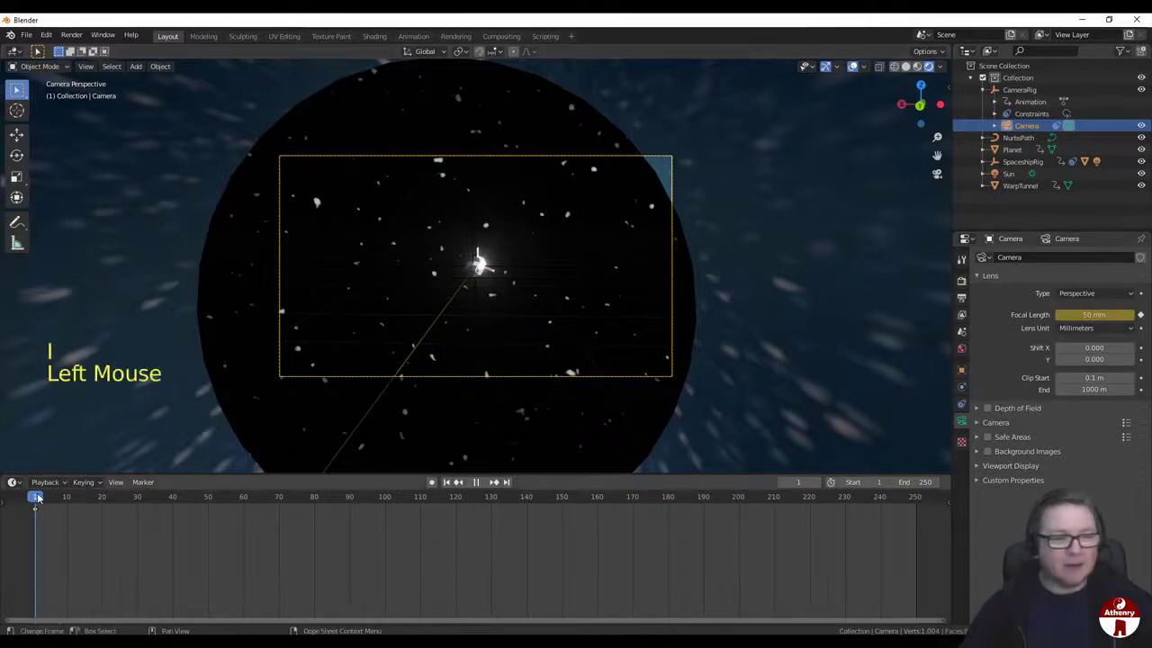
Step: At frame 60, set the camera's focal length to 12 mm and keyframe it, then keyframe the same value at frame 220
drag(36, 498, 244, 493)
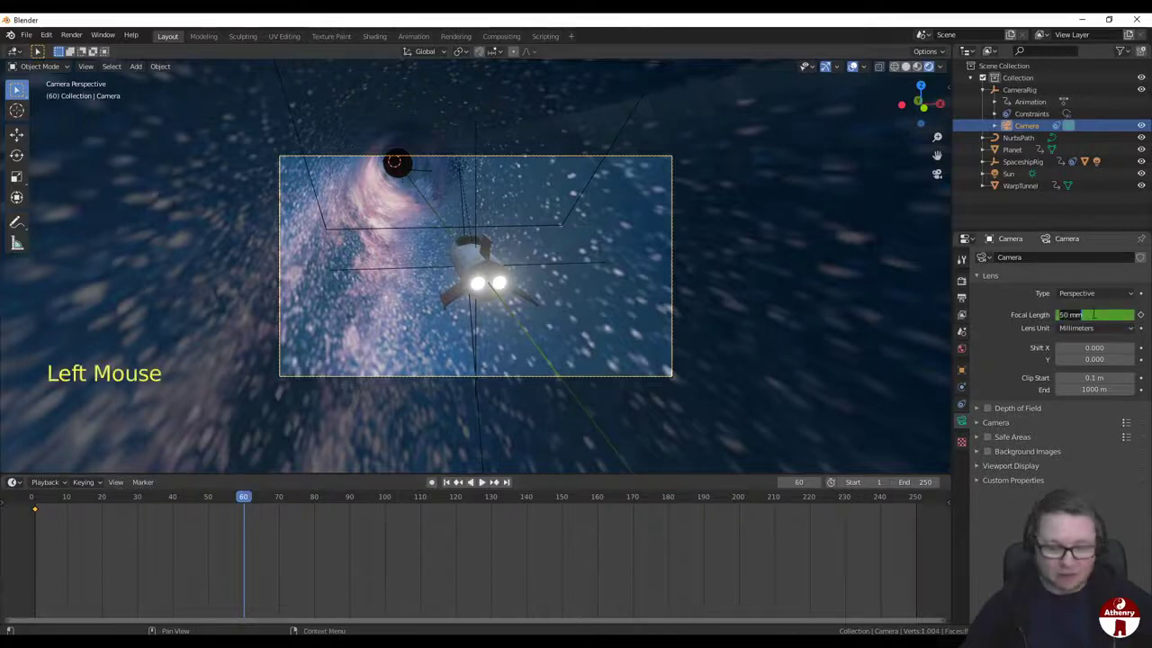
text(12)
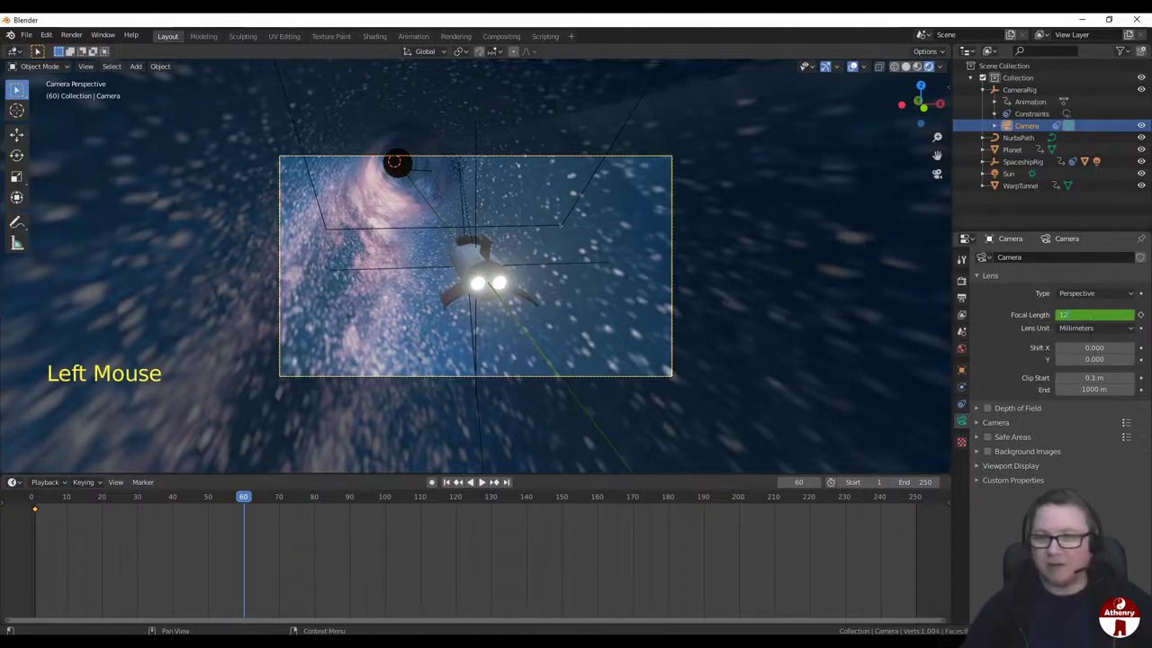
click(1082, 348)
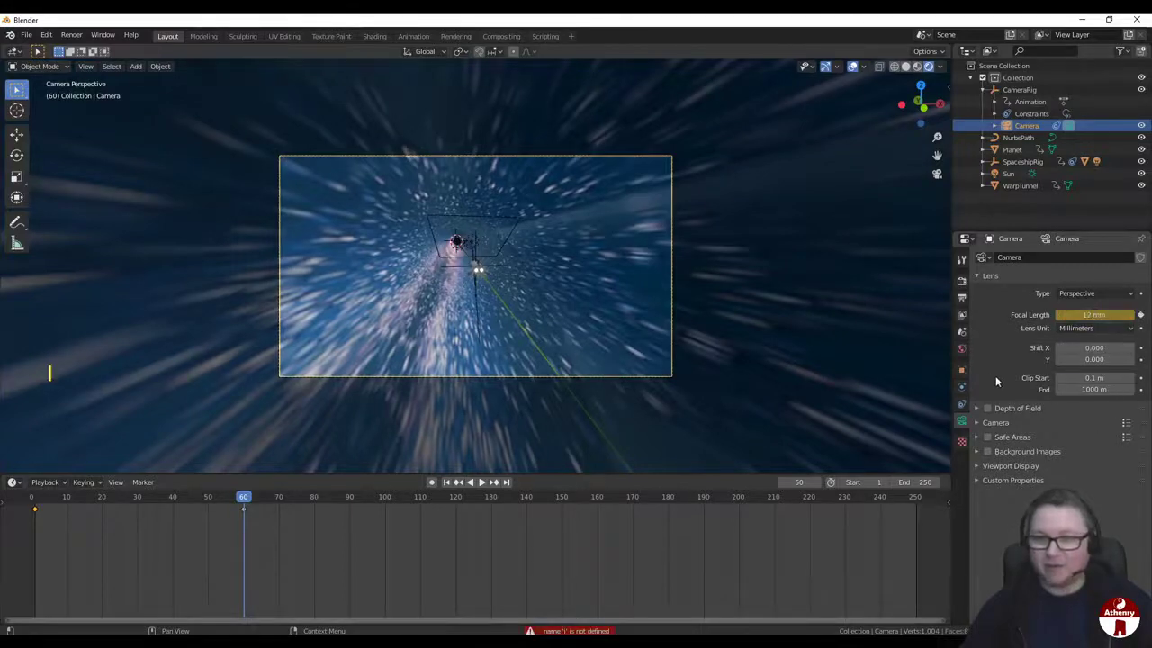
drag(244, 497, 808, 506)
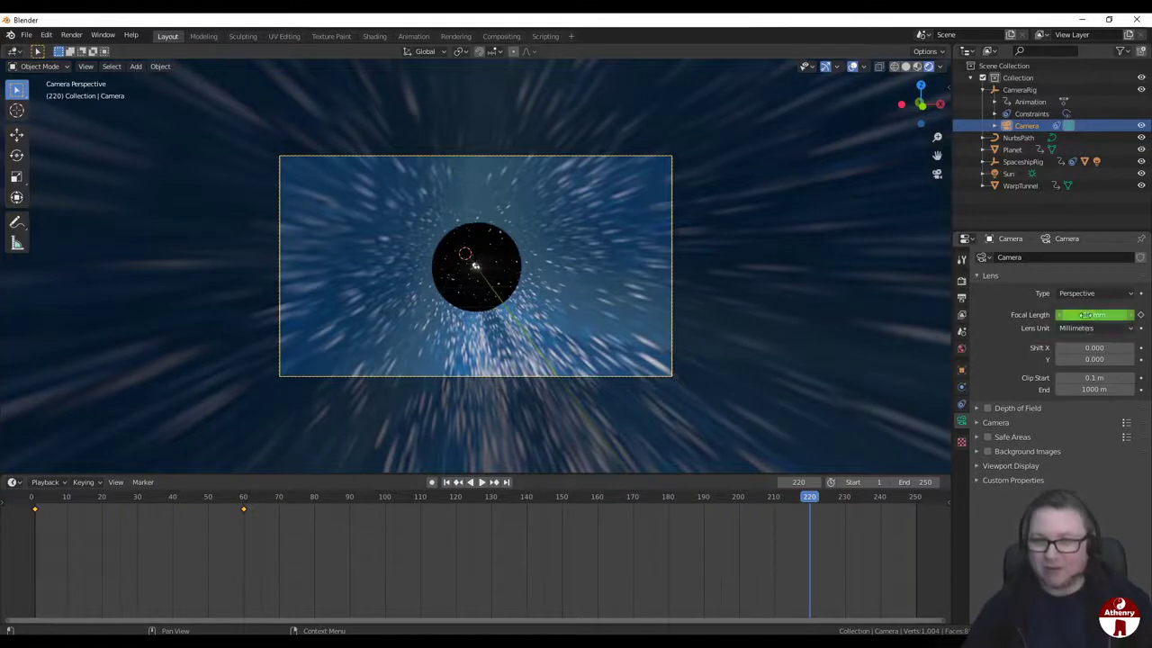
key(i)
Step: At frame 250, set the camera's focal length to 50 mm and keyframe it
drag(816, 498, 916, 474)
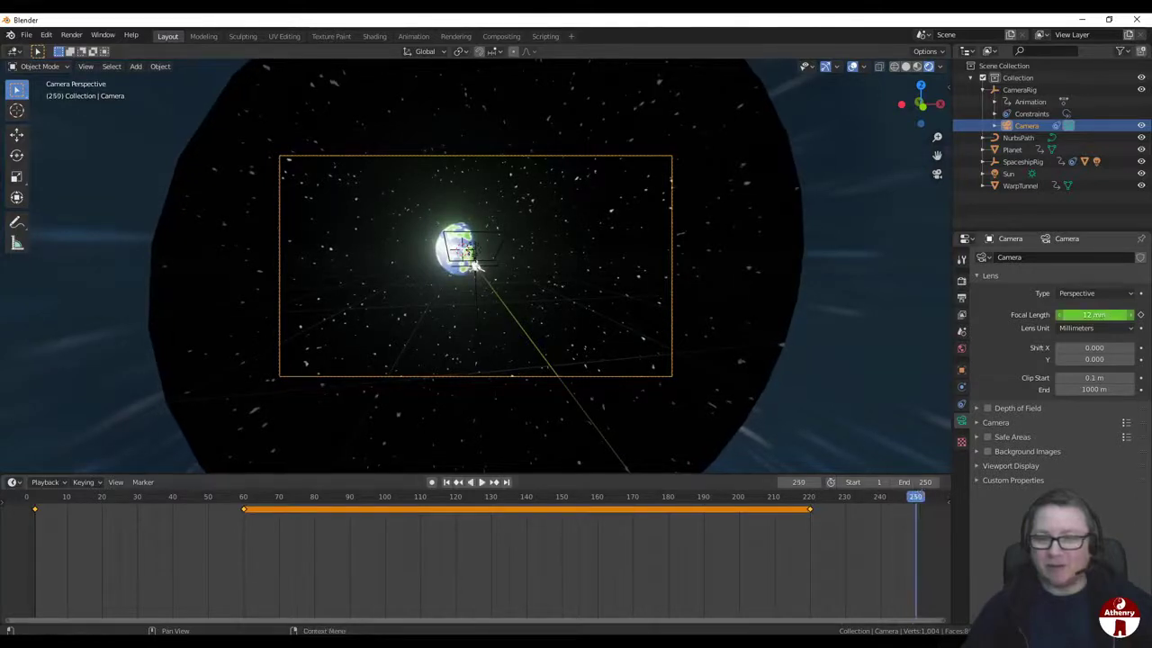
click(1083, 315)
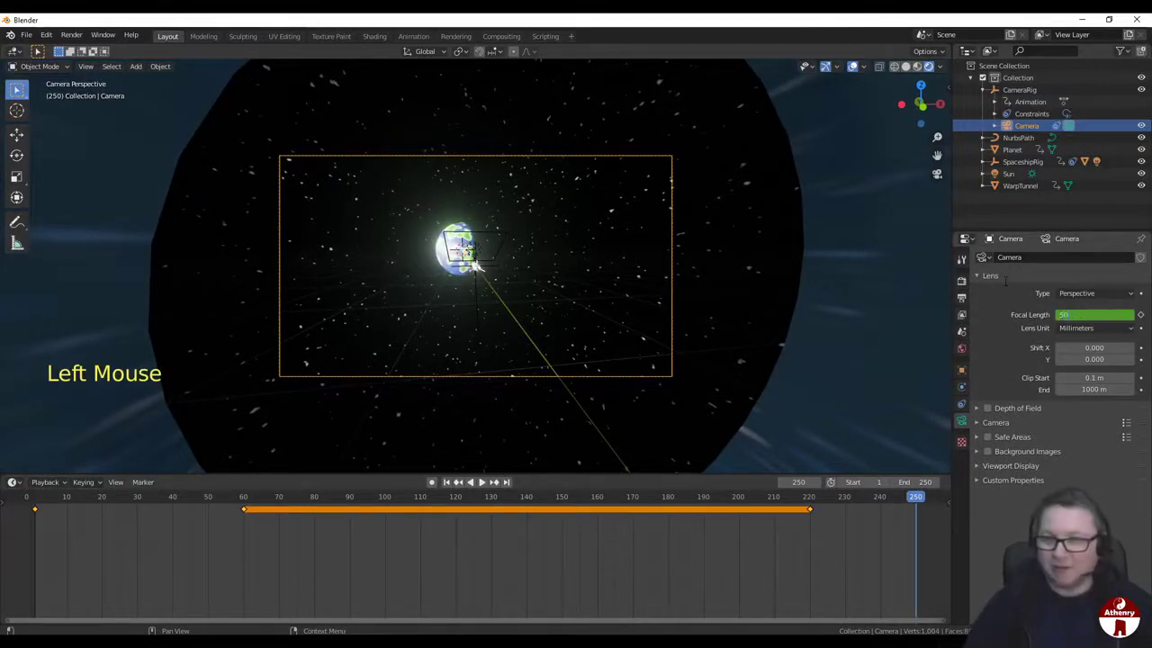
text(50)
key(Return)
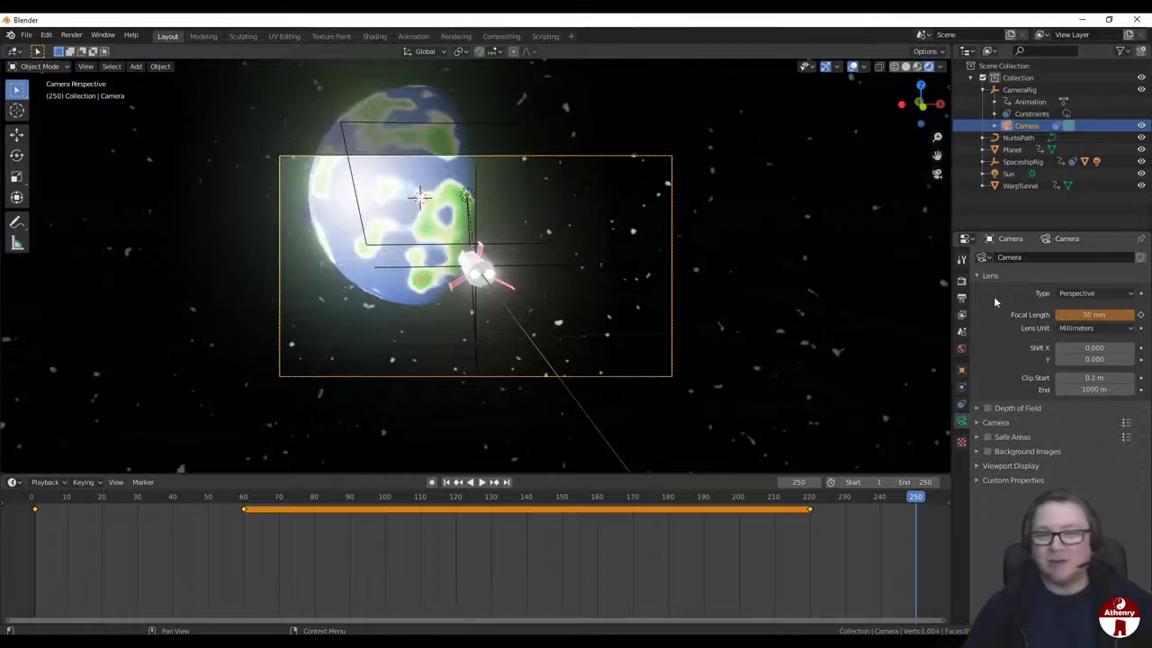
key(i)
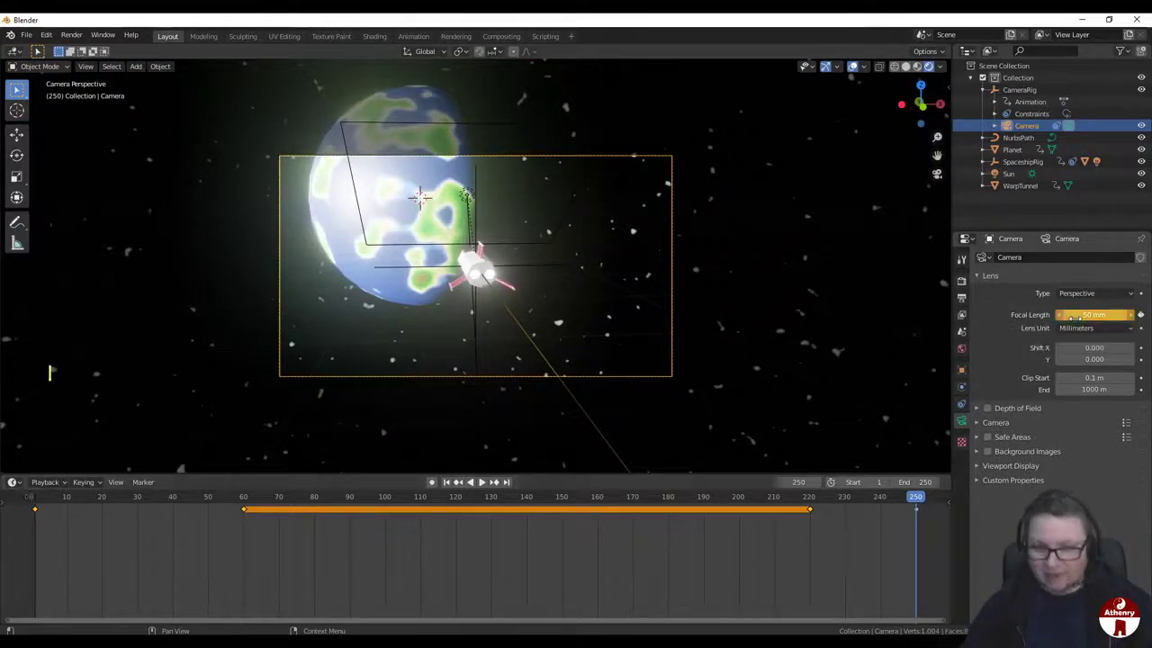
Step: Play the animation through the camera from frame 1 to check the focal length changes
drag(908, 497, 30, 512)
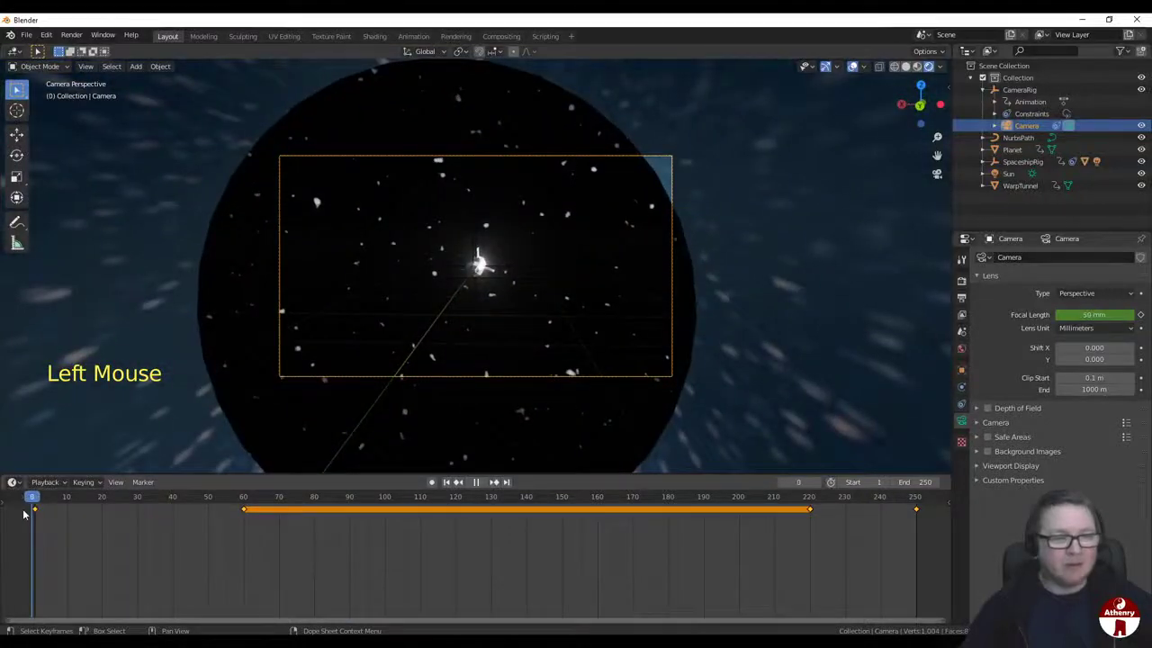
scroll(537, 231, up, 3)
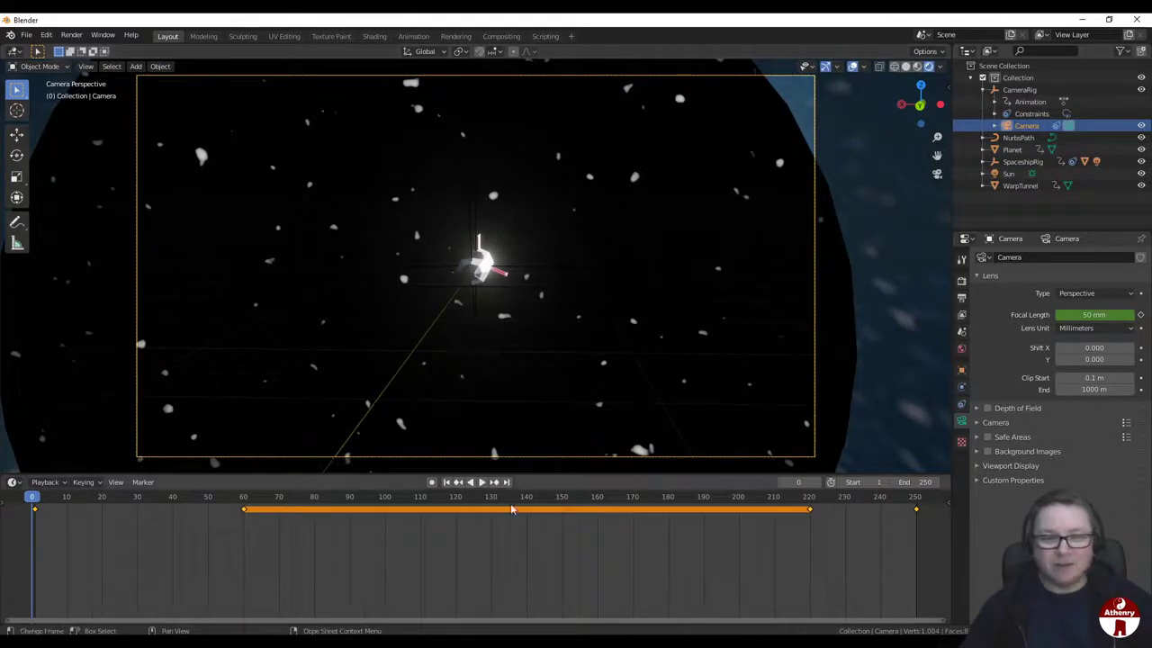
click(445, 483)
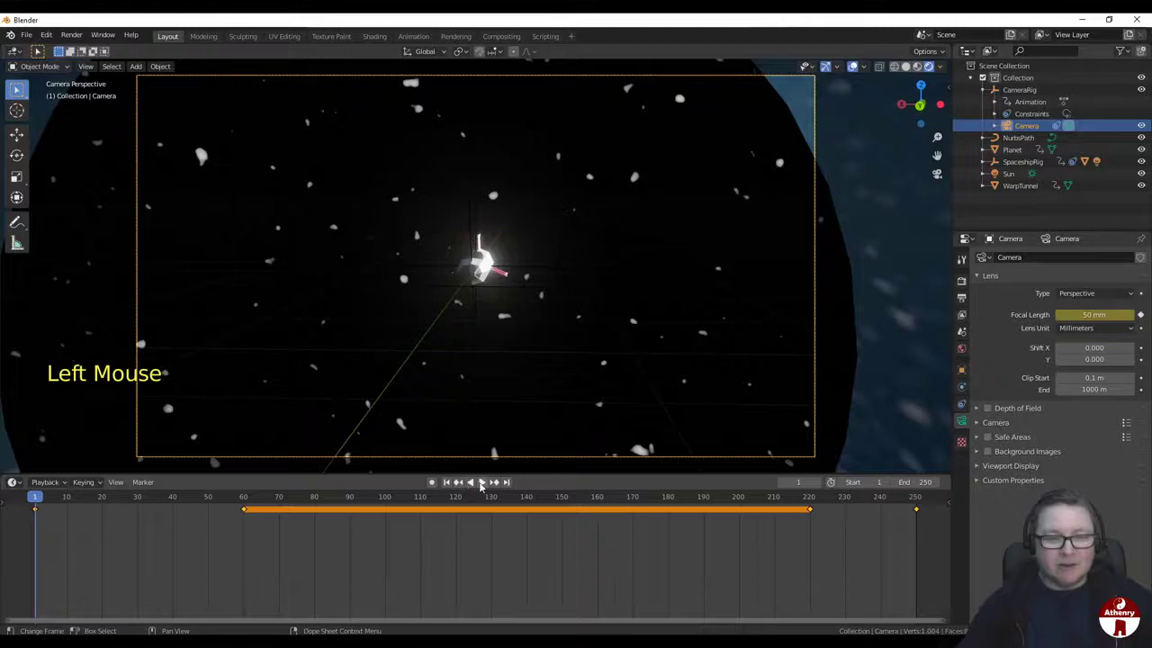
click(936, 175)
click(937, 178)
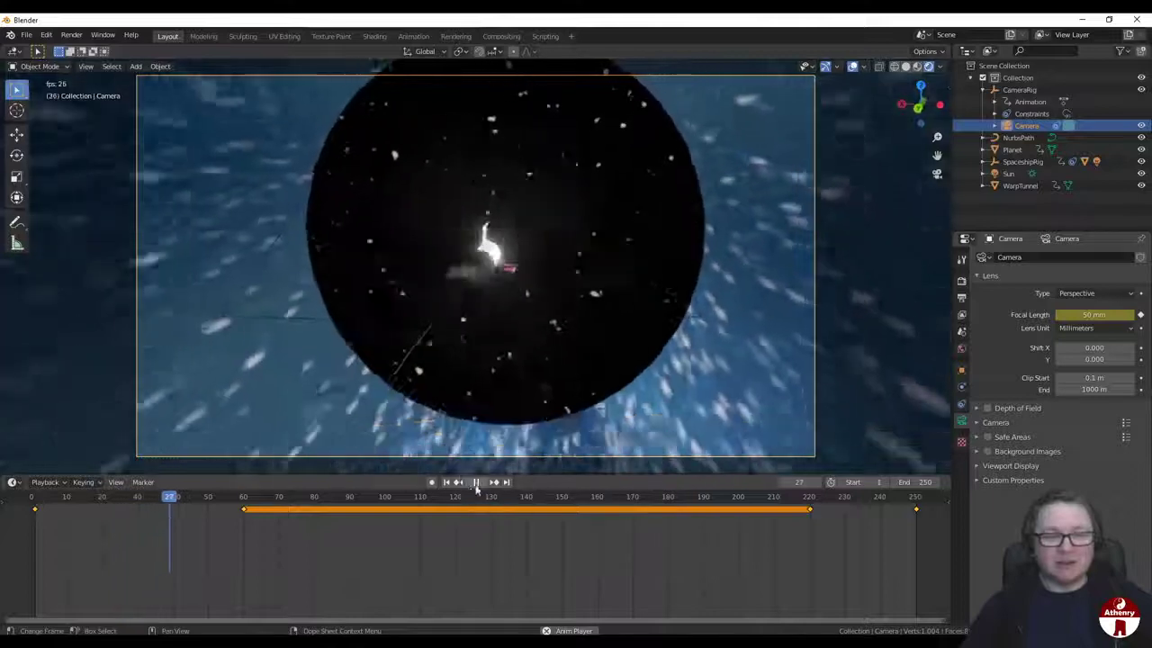
click(475, 481)
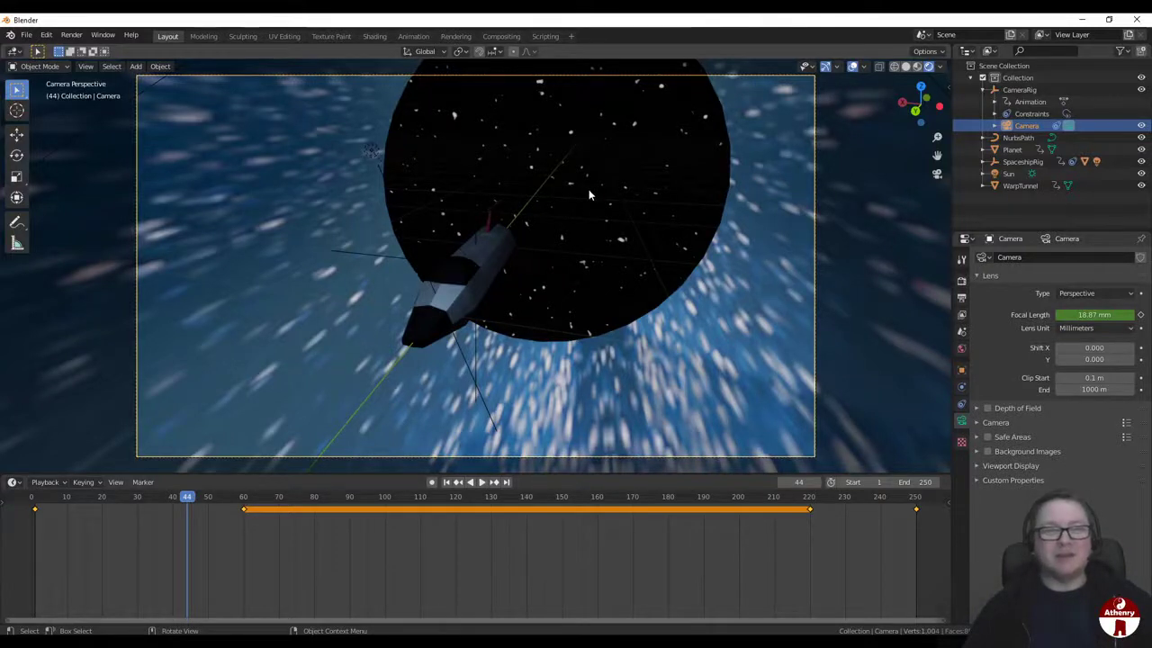
Step: Set the render output file format to FFmpeg video and render the whole animation
click(962, 283)
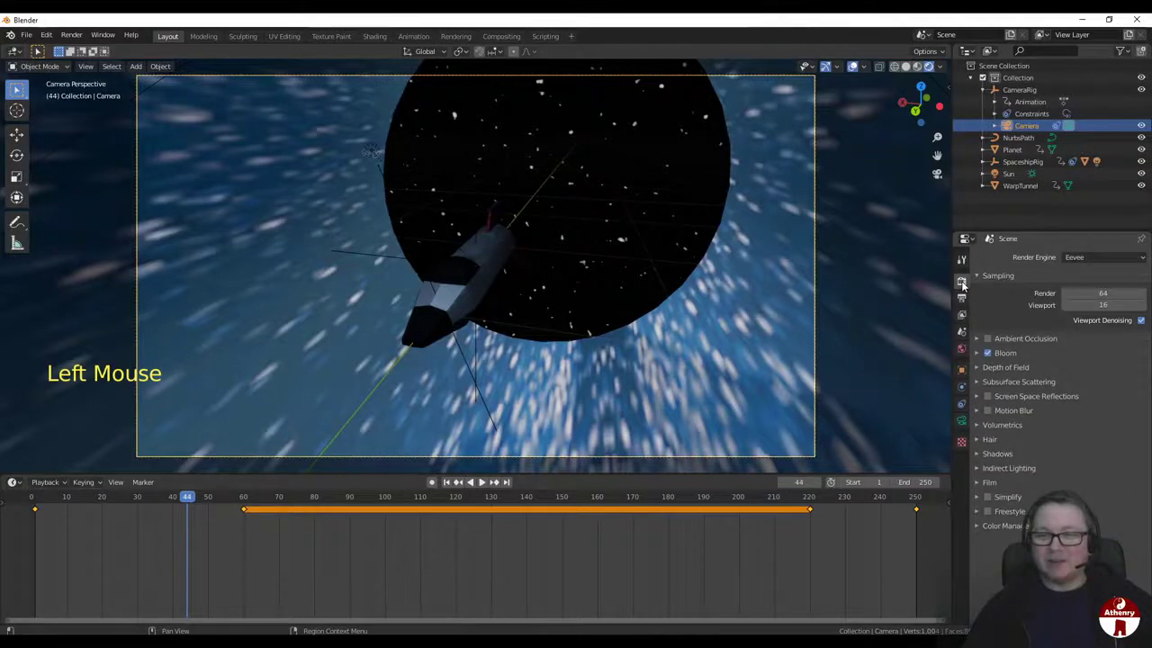
click(961, 297)
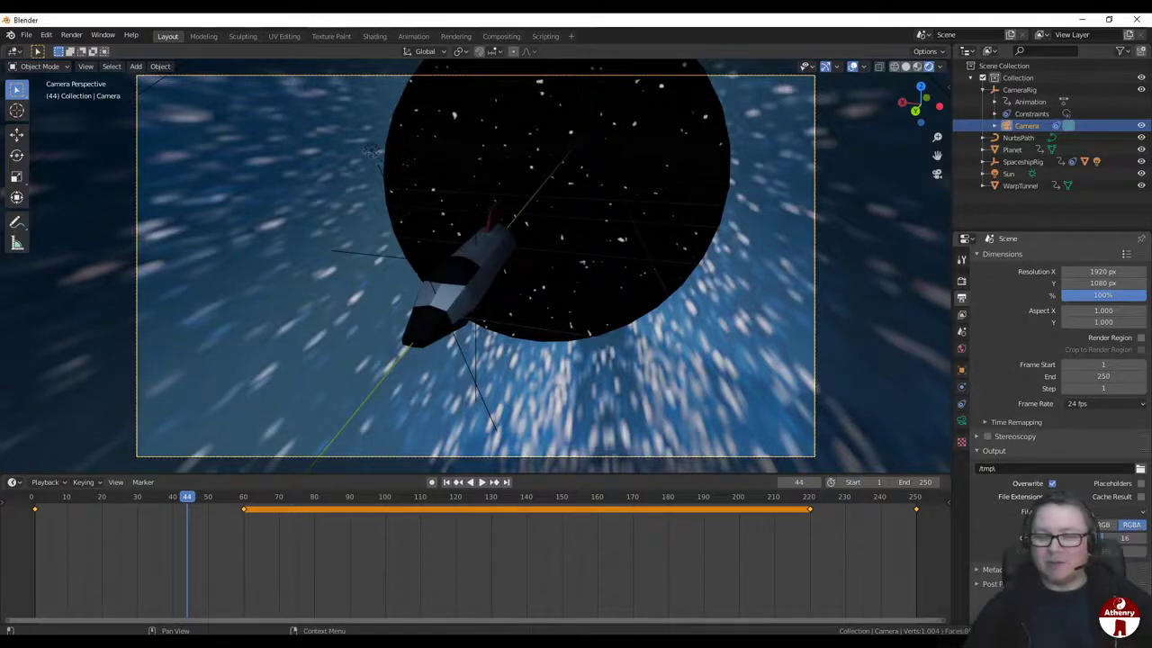
click(1102, 512)
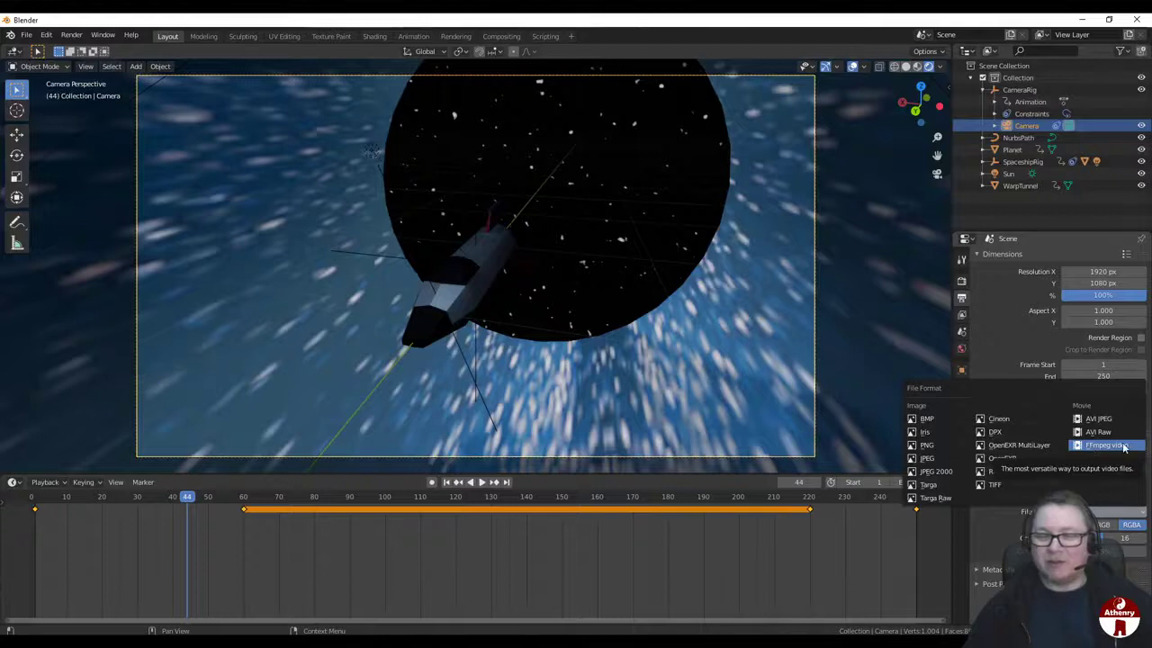
click(1123, 445)
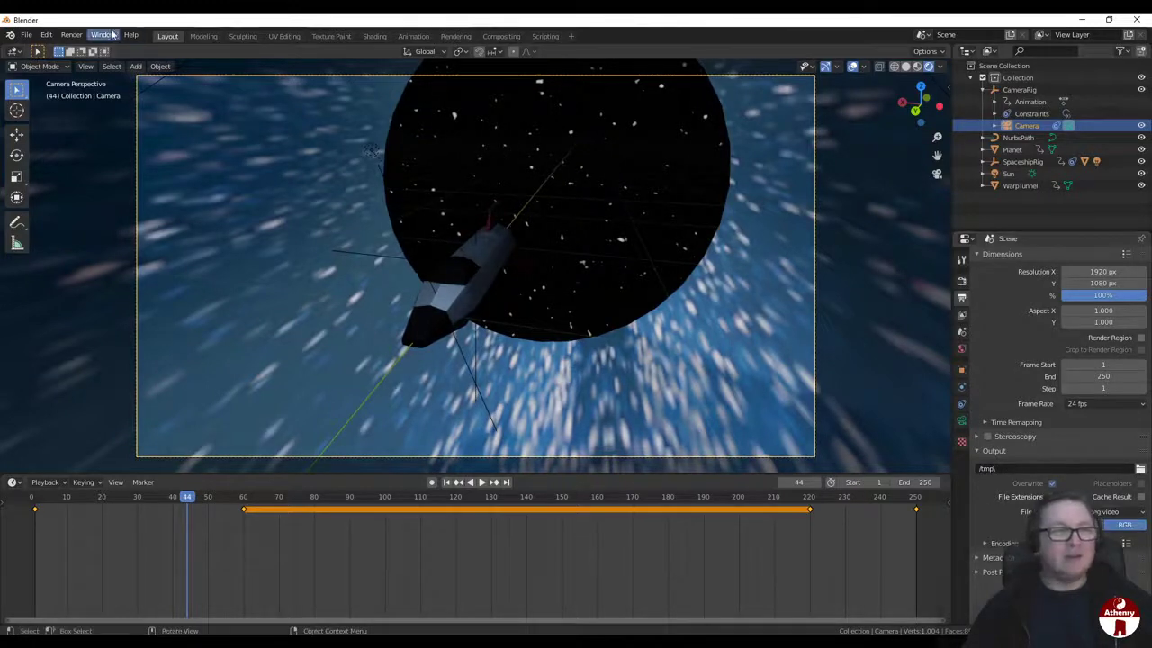
click(77, 36)
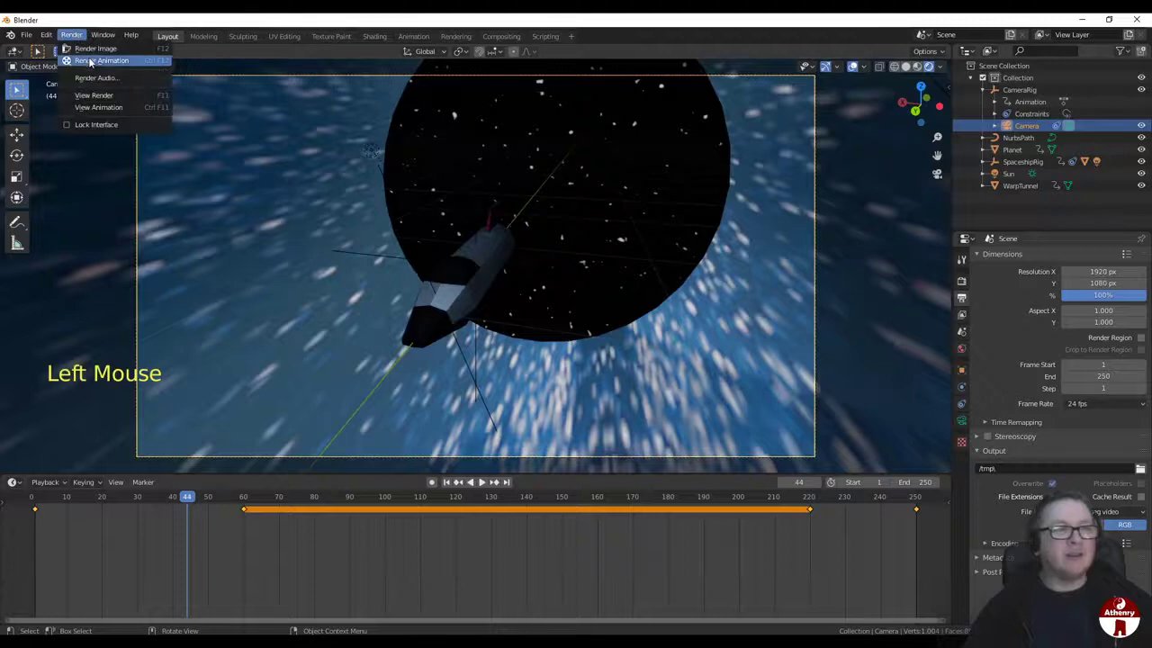
click(89, 59)
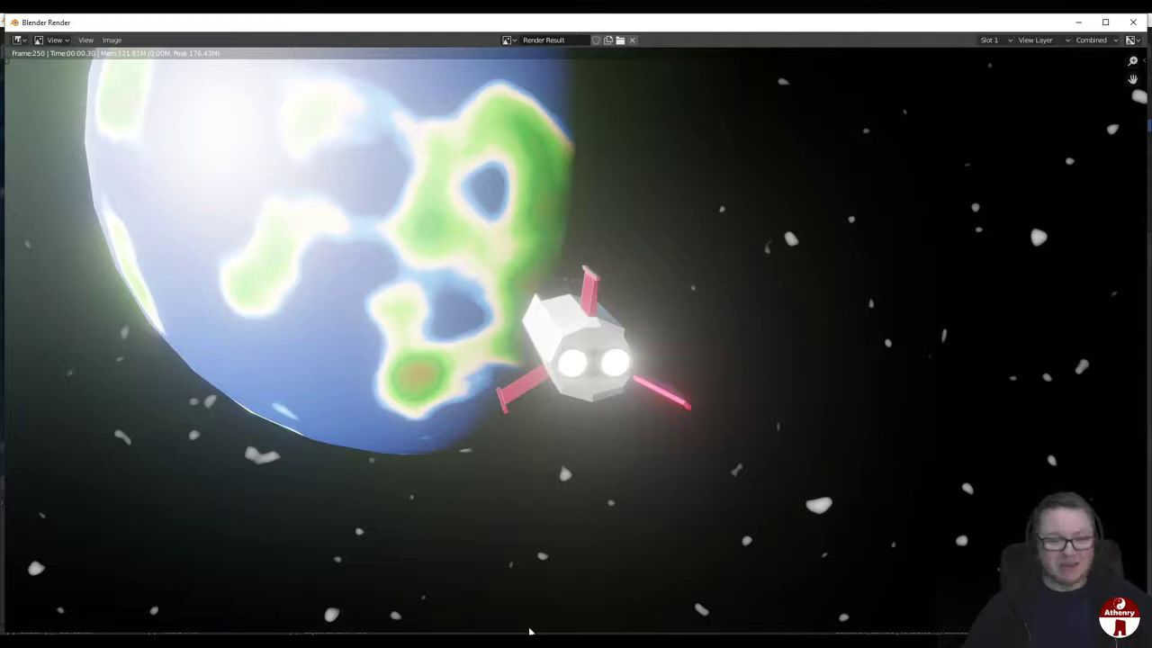
Step: Switch to File Explorer and open the render output folder c:\tmp
click(368, 642)
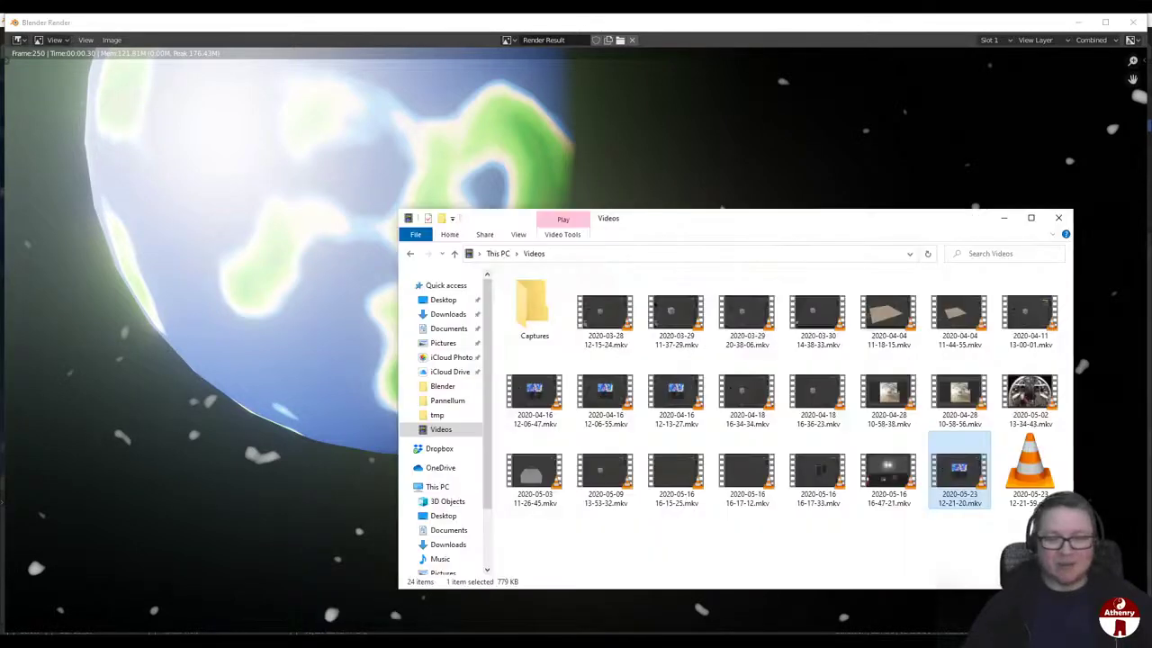
click(1010, 537)
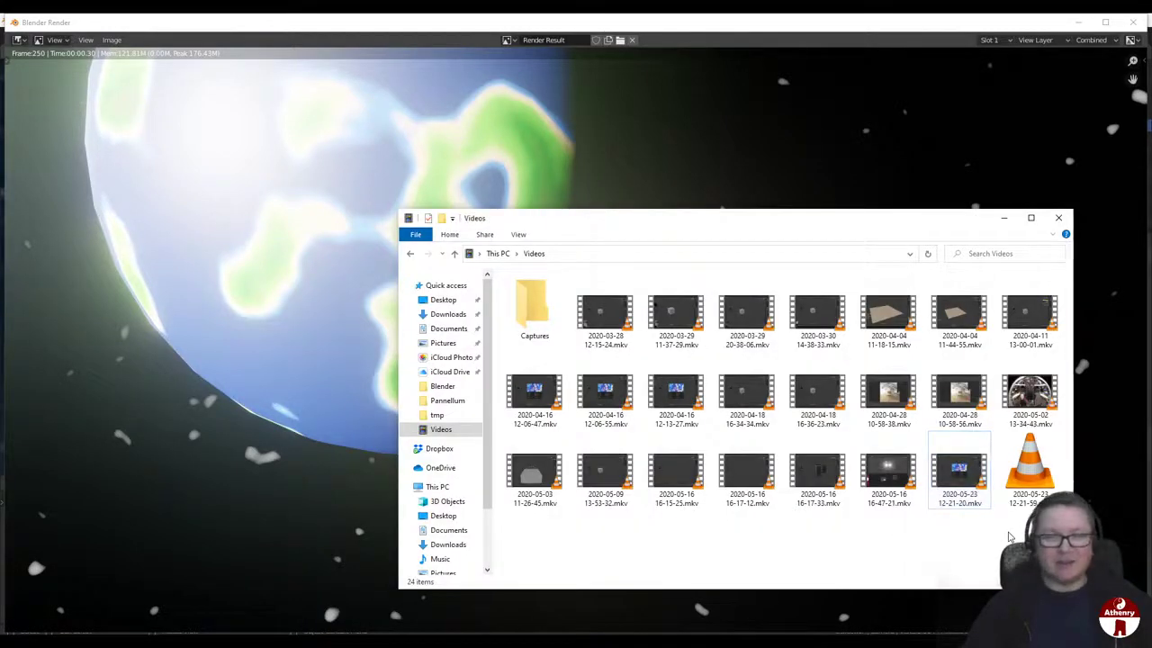
click(590, 255)
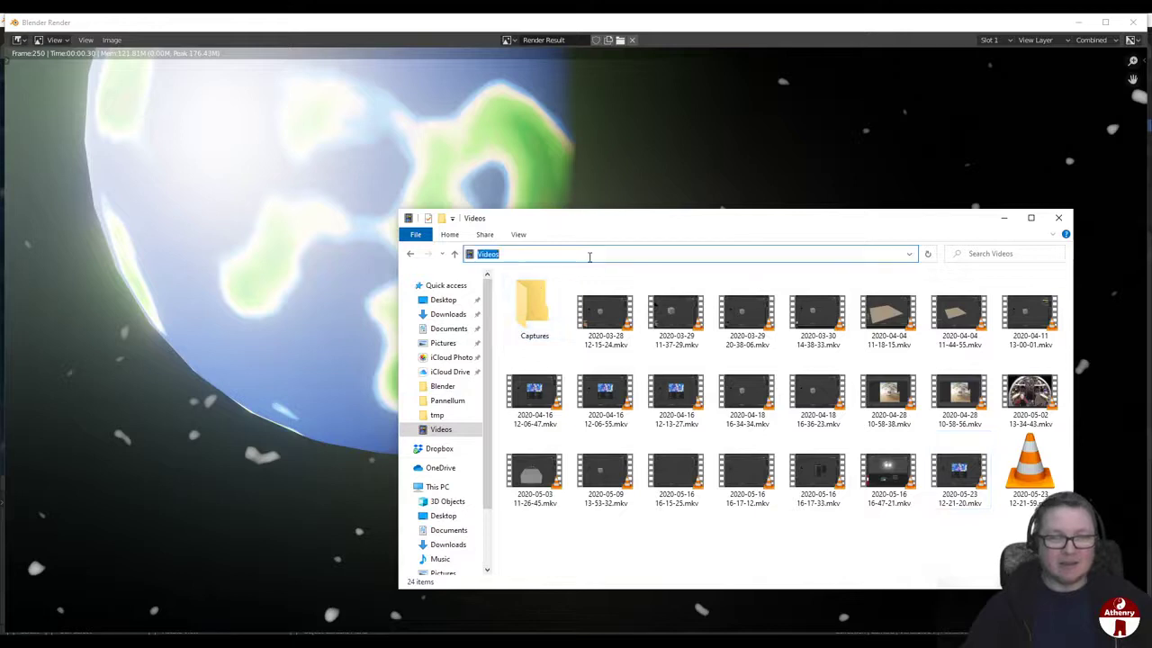
text(c:\tmp)
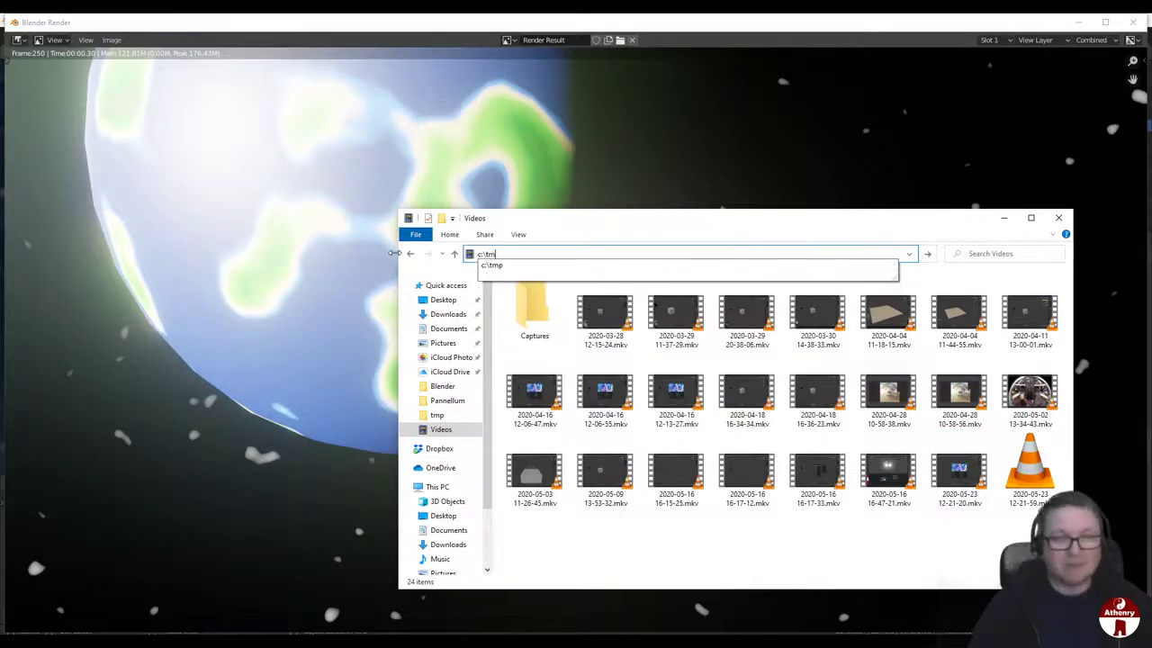
key(Return)
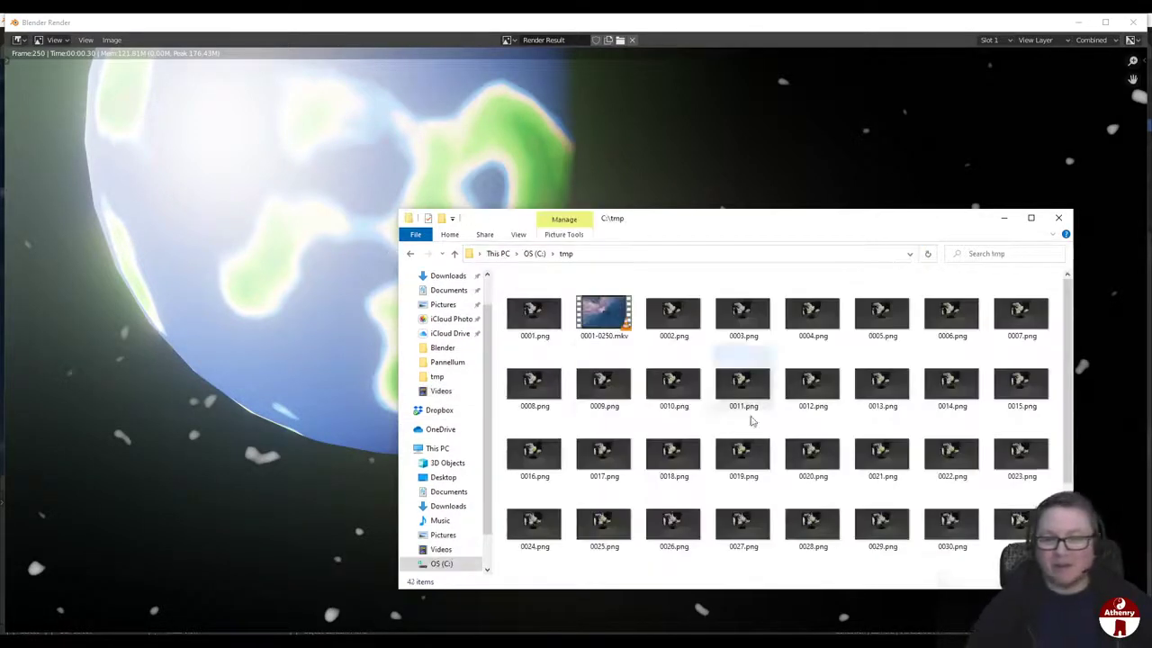
Step: Check the creation and modification dates of godJw.png0001-0250.mkv in its file properties
scroll(747, 396, down, 3)
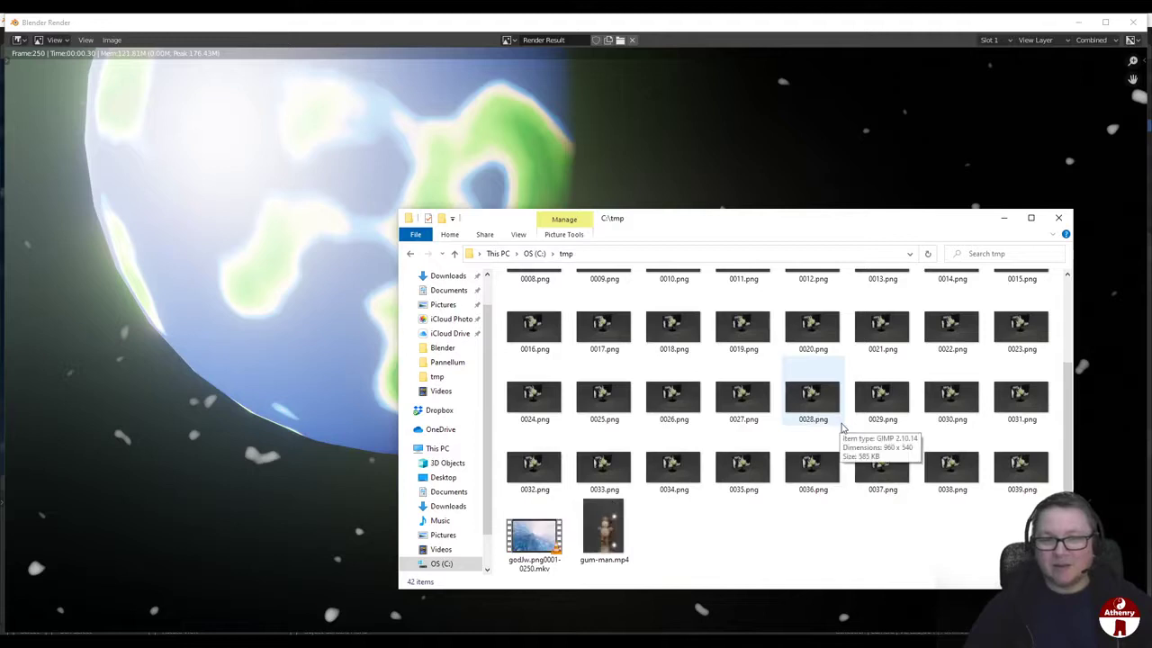
click(535, 538)
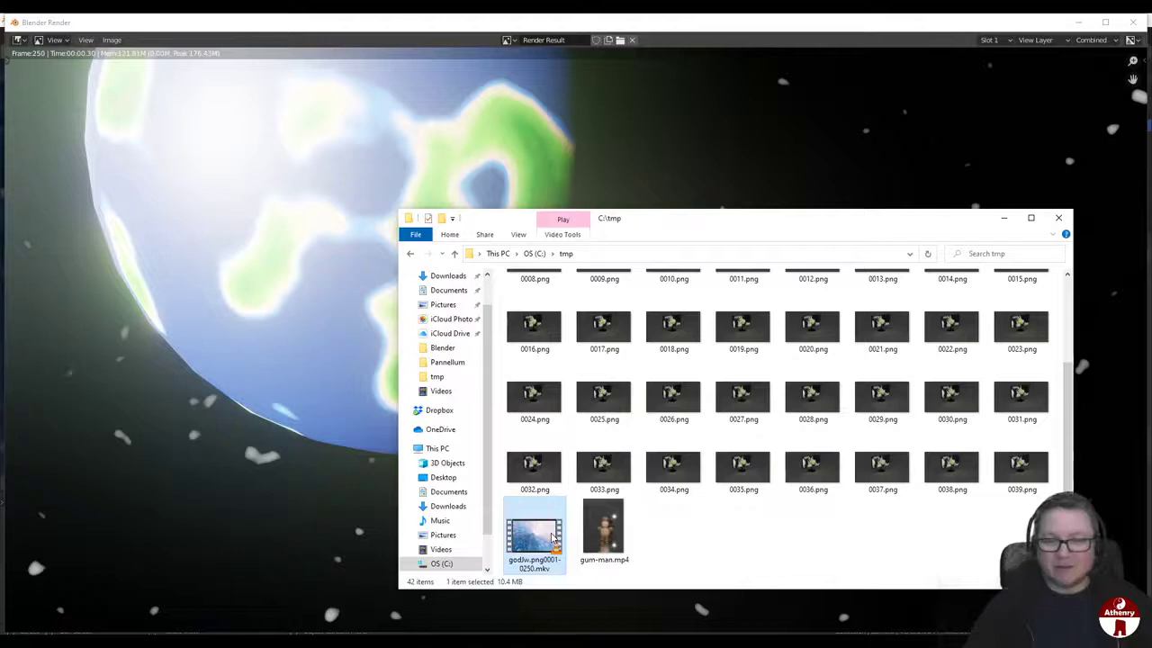
right_click(551, 537)
click(587, 528)
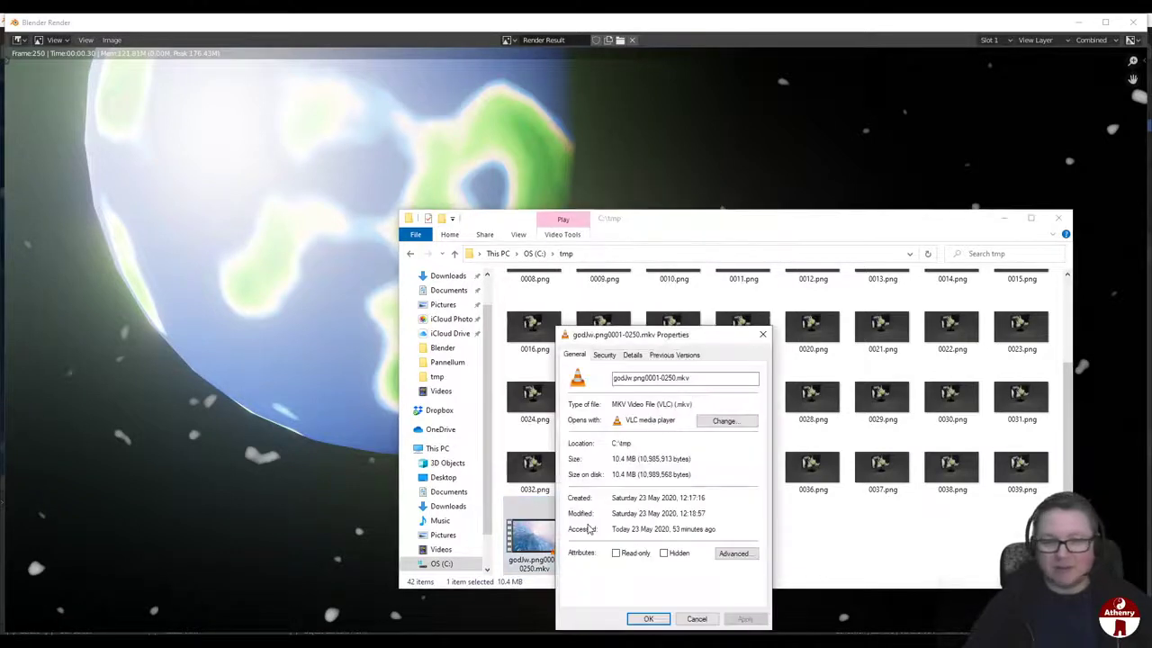
click(716, 619)
Step: Check the creation and modification dates of 0001-0250.mkv in its file properties
scroll(702, 504, up, 3)
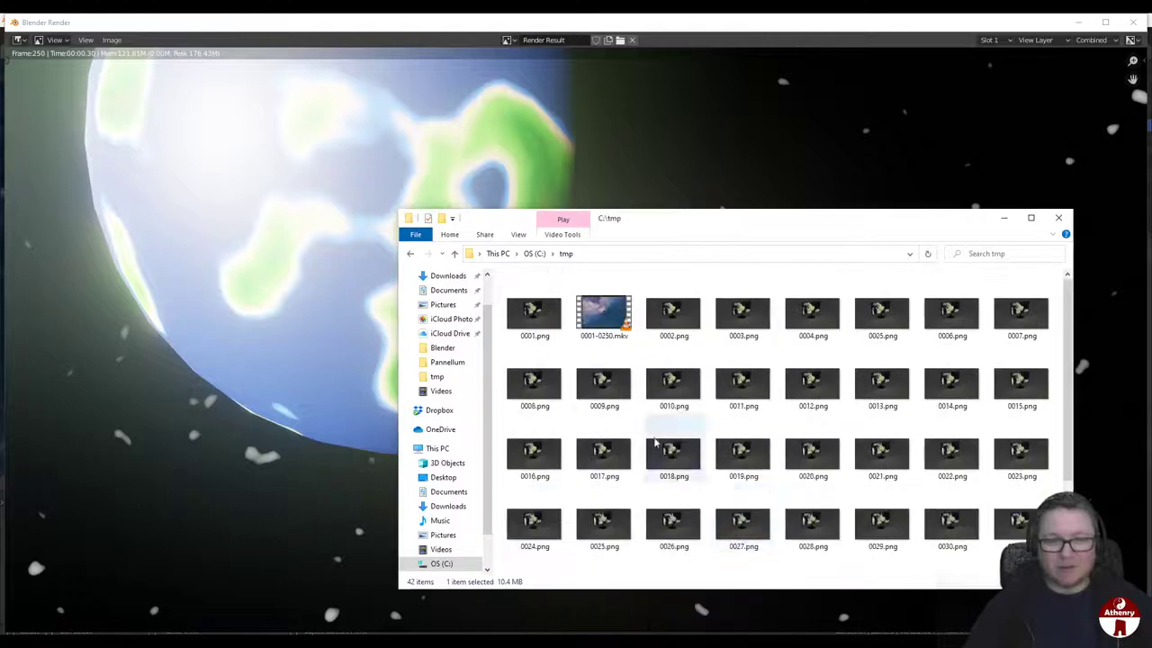
right_click(612, 324)
click(676, 627)
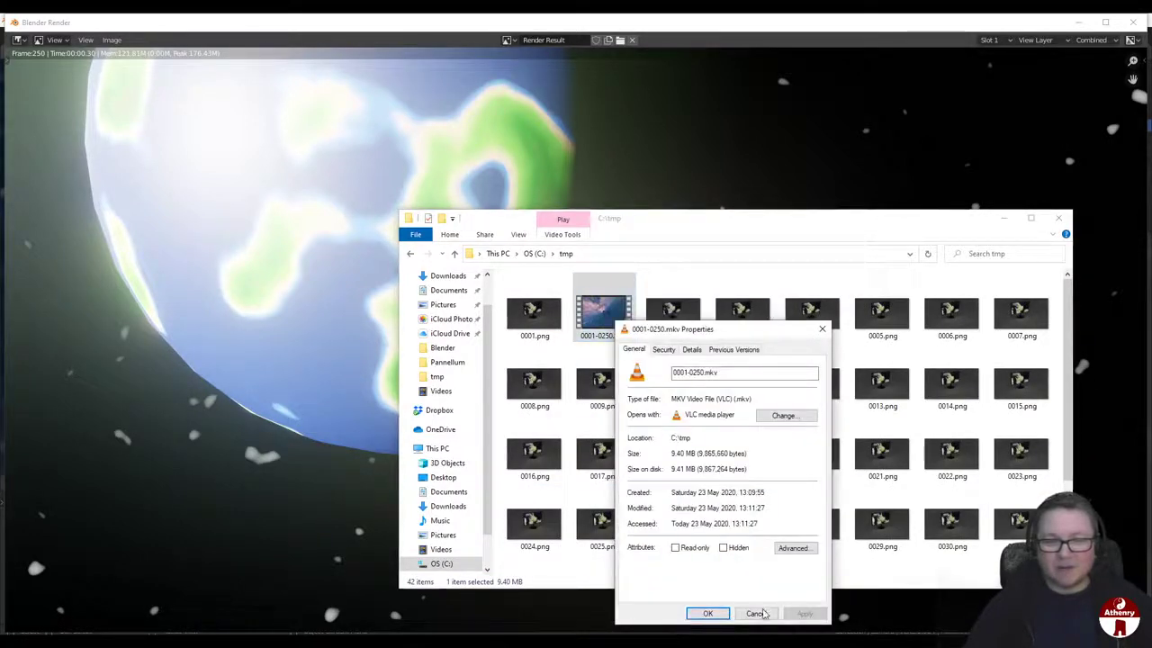
click(760, 613)
Step: Play the rendered video 0001-0250.mkv in VLC, close the player and return to the Blender render window
double_click(607, 311)
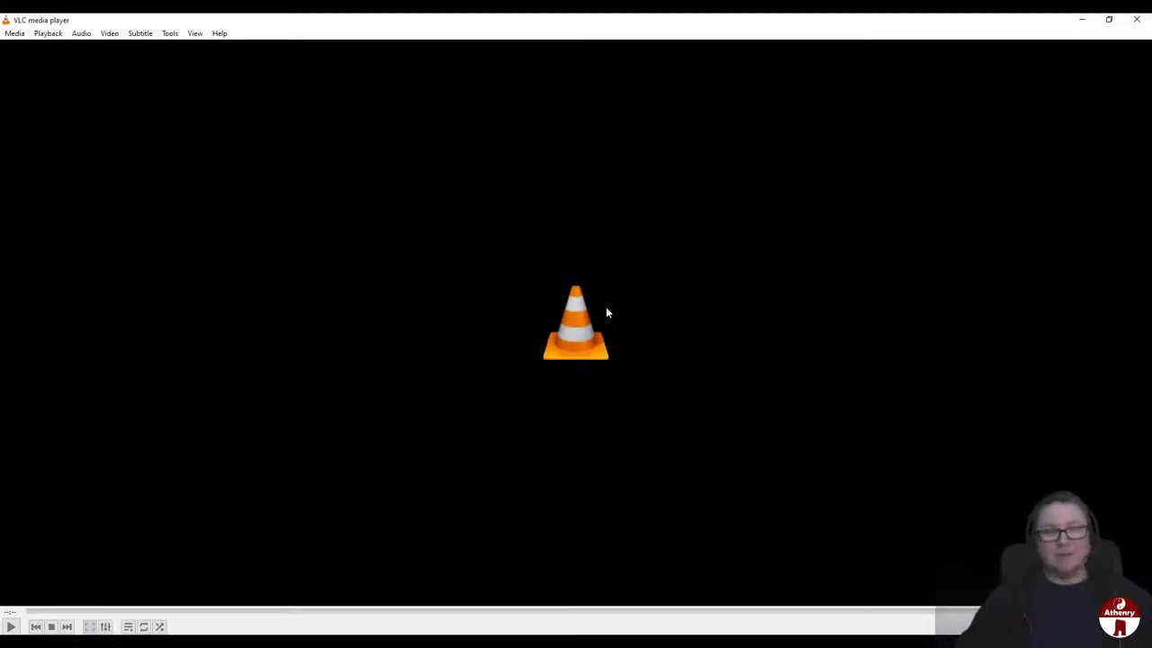
click(1146, 25)
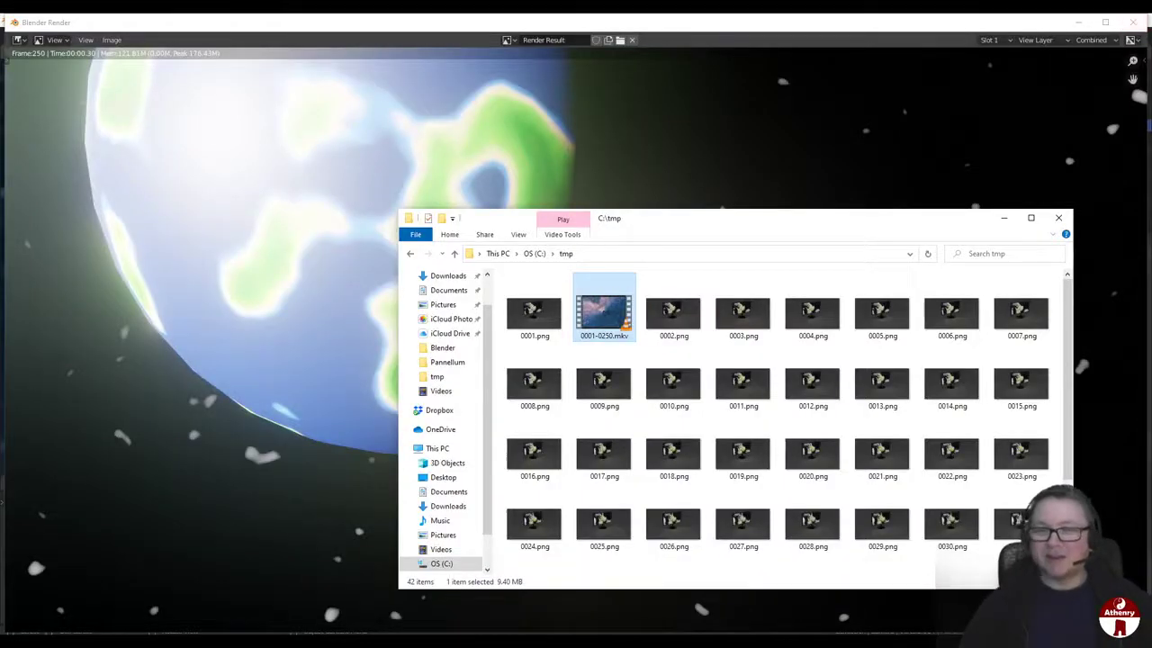
click(943, 20)
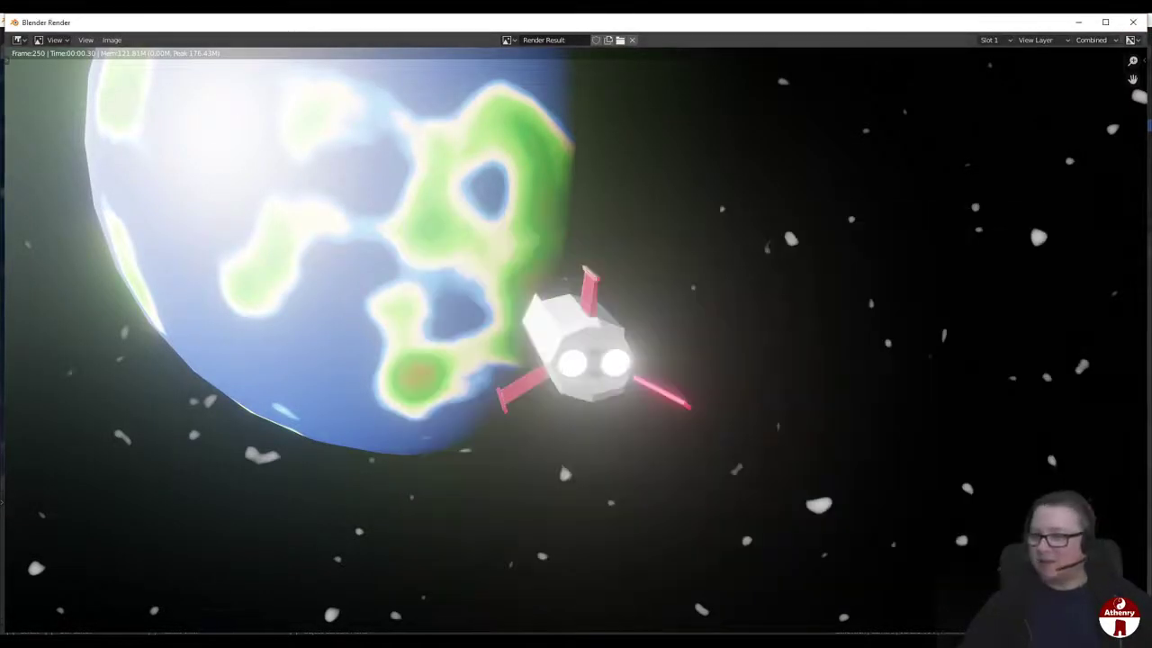